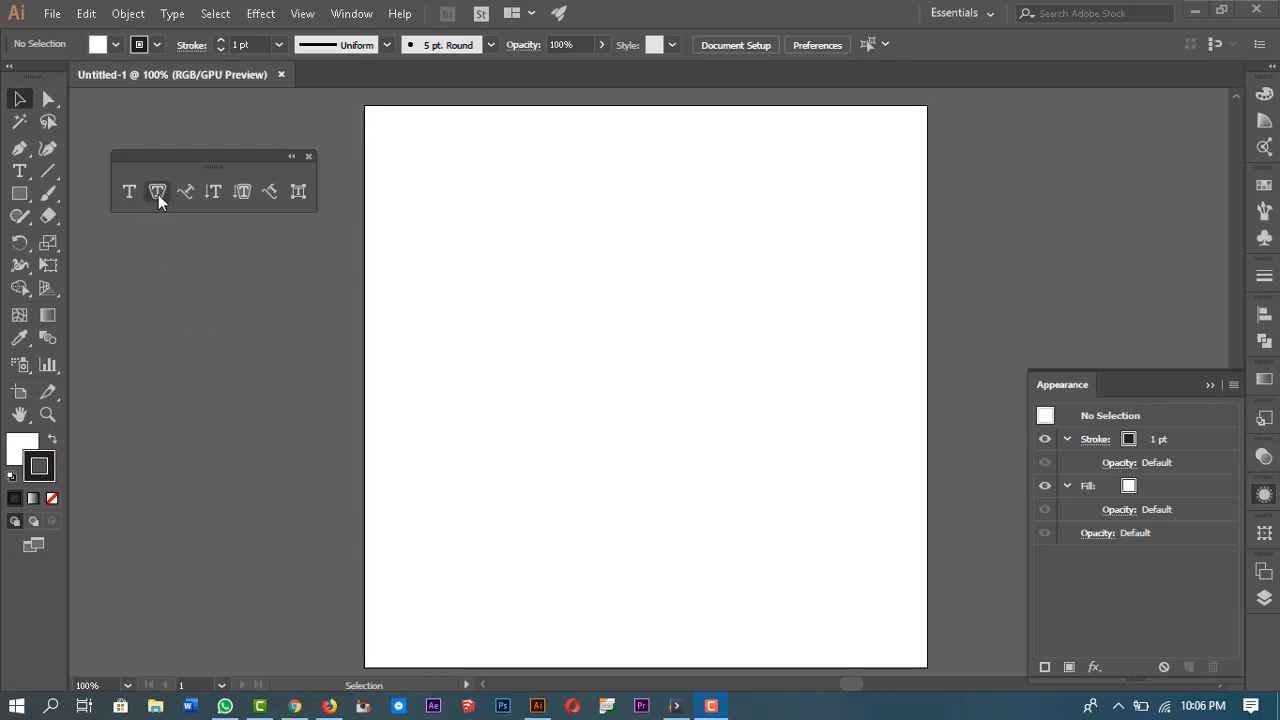
# Step: Draw a tall rectangle near the artboard's top-left corner and swap its fill and stroke colours
pyautogui.click(158, 194)
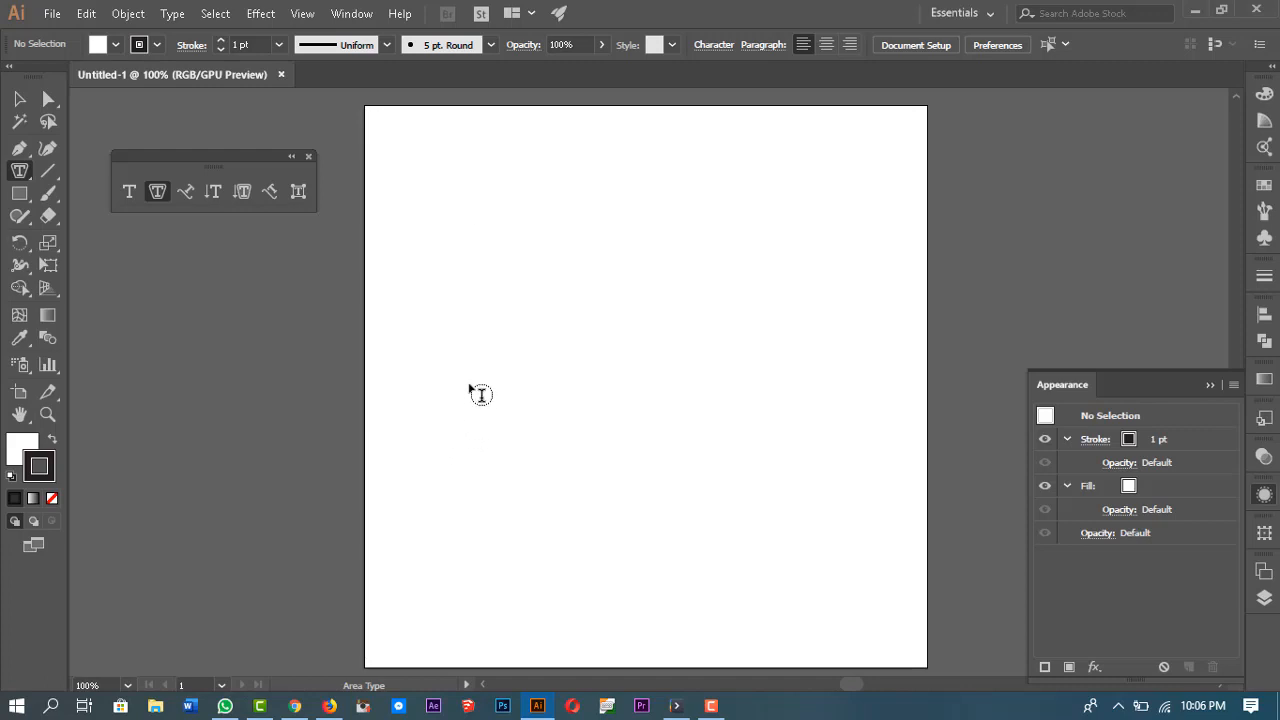
pyautogui.press('m')
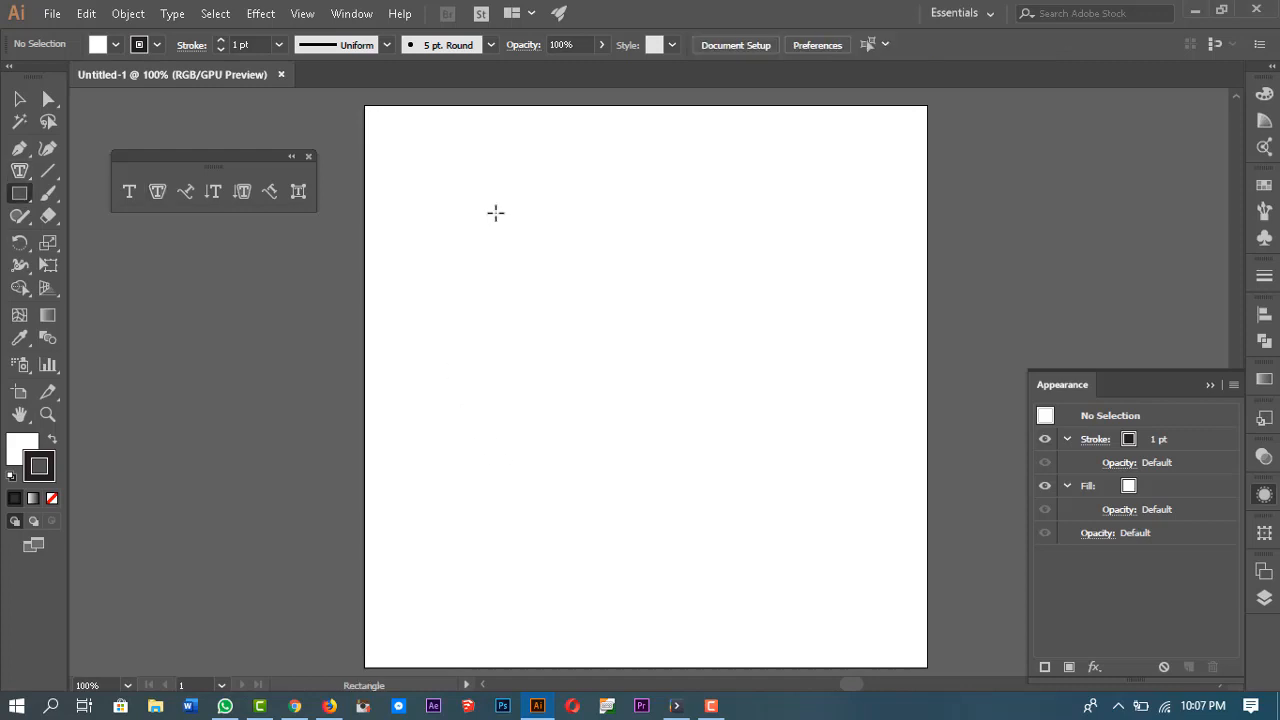
pyautogui.moveTo(403, 133)
pyautogui.mouseDown()
pyautogui.moveTo(586, 363)
pyautogui.moveTo(557, 409)
pyautogui.mouseUp()
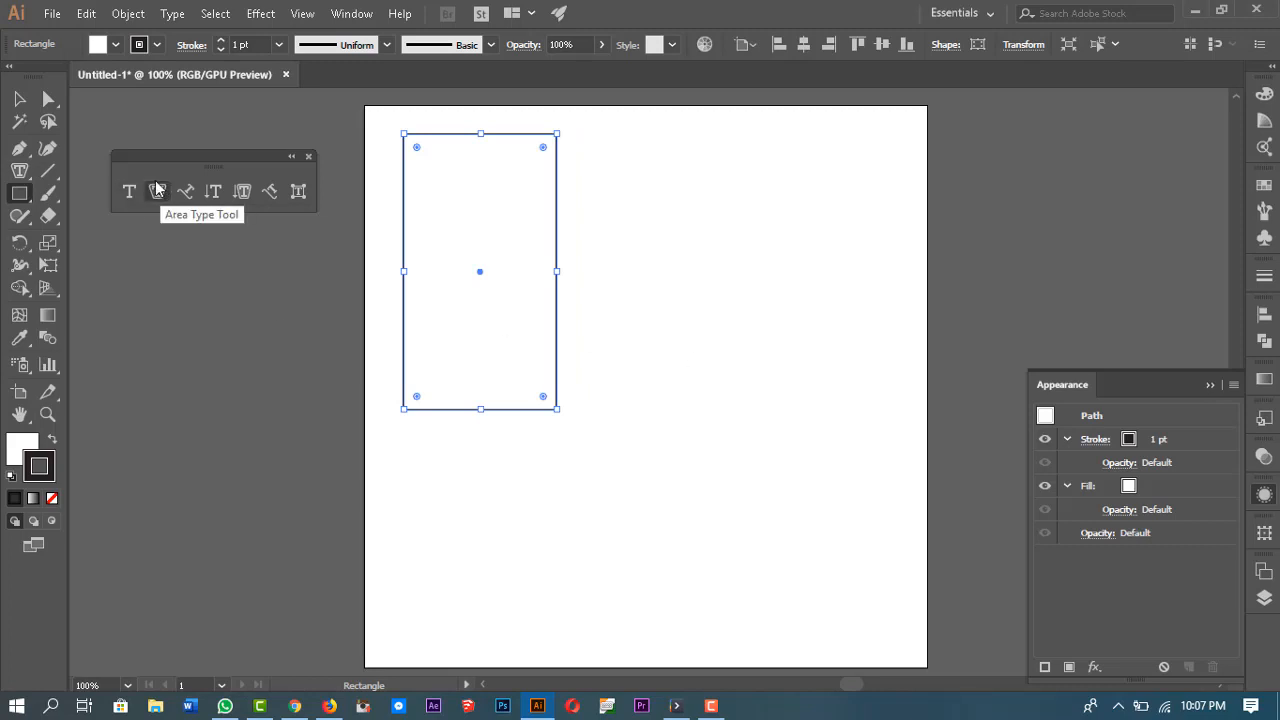
pyautogui.hotkey('shift', 'x')
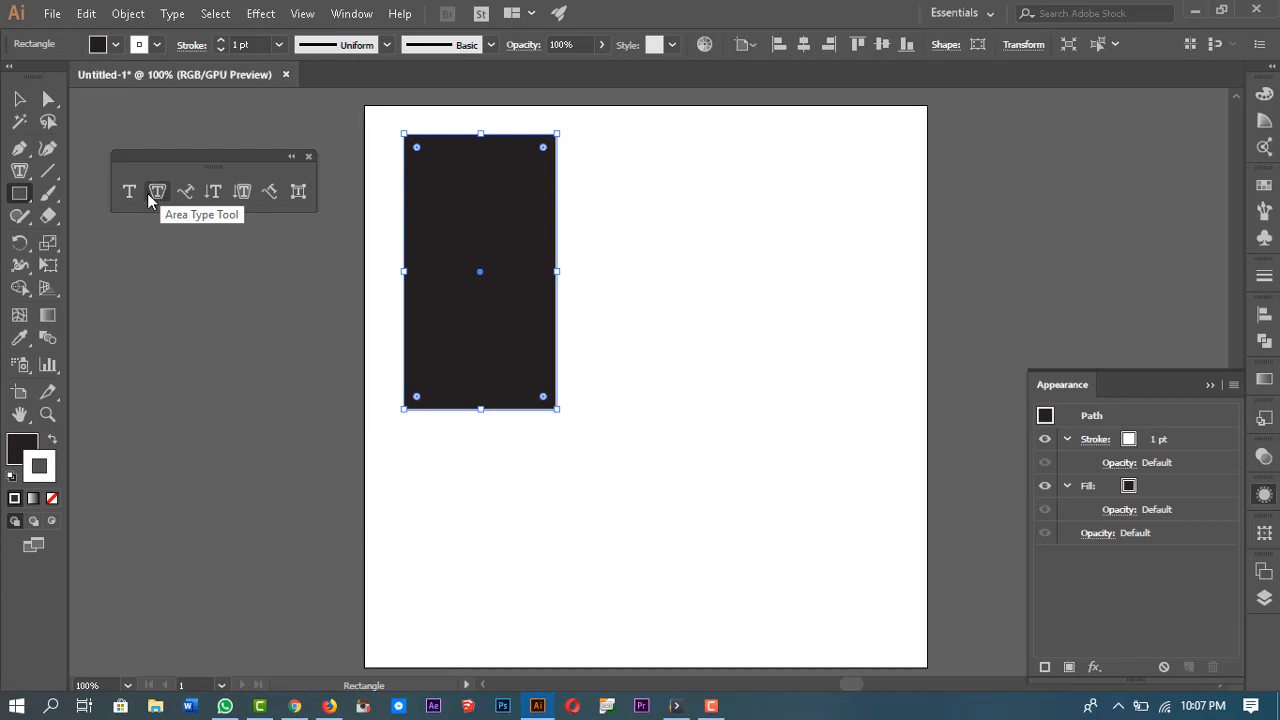
# Step: Convert the rectangle's path into an area type box filled with placeholder text using the Area Type tool
pyautogui.click(158, 192)
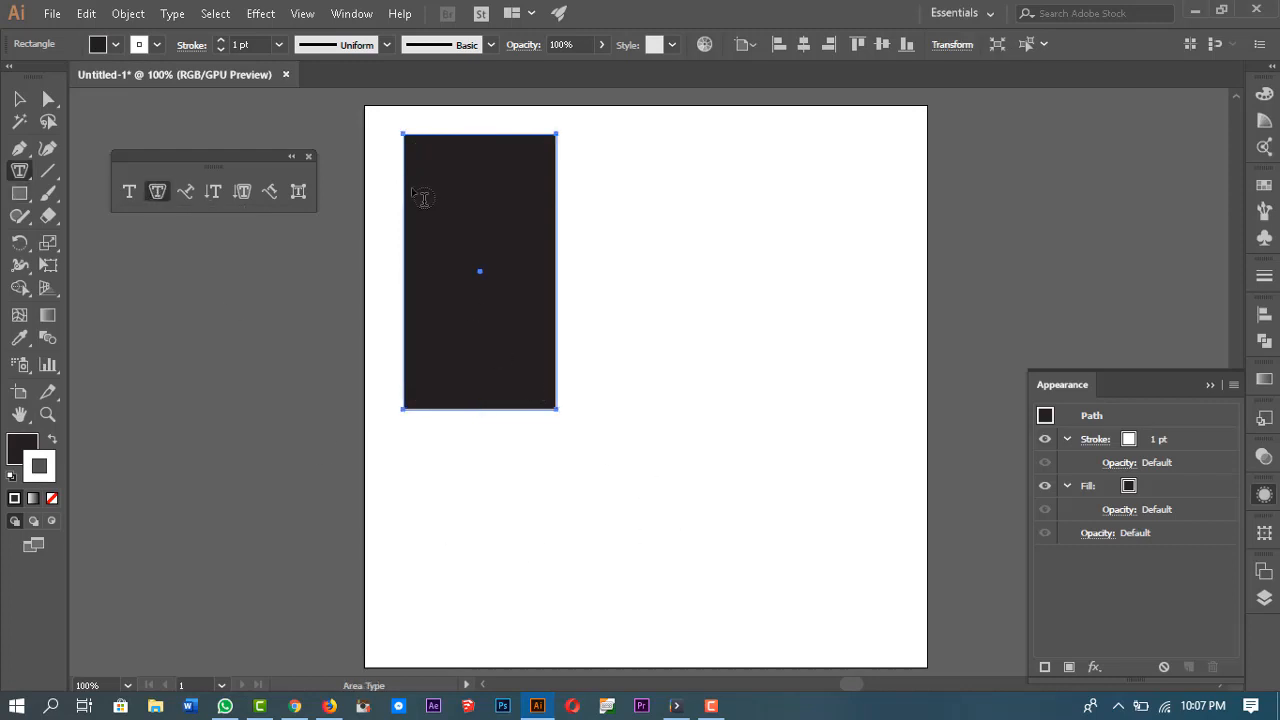
pyautogui.click(491, 203)
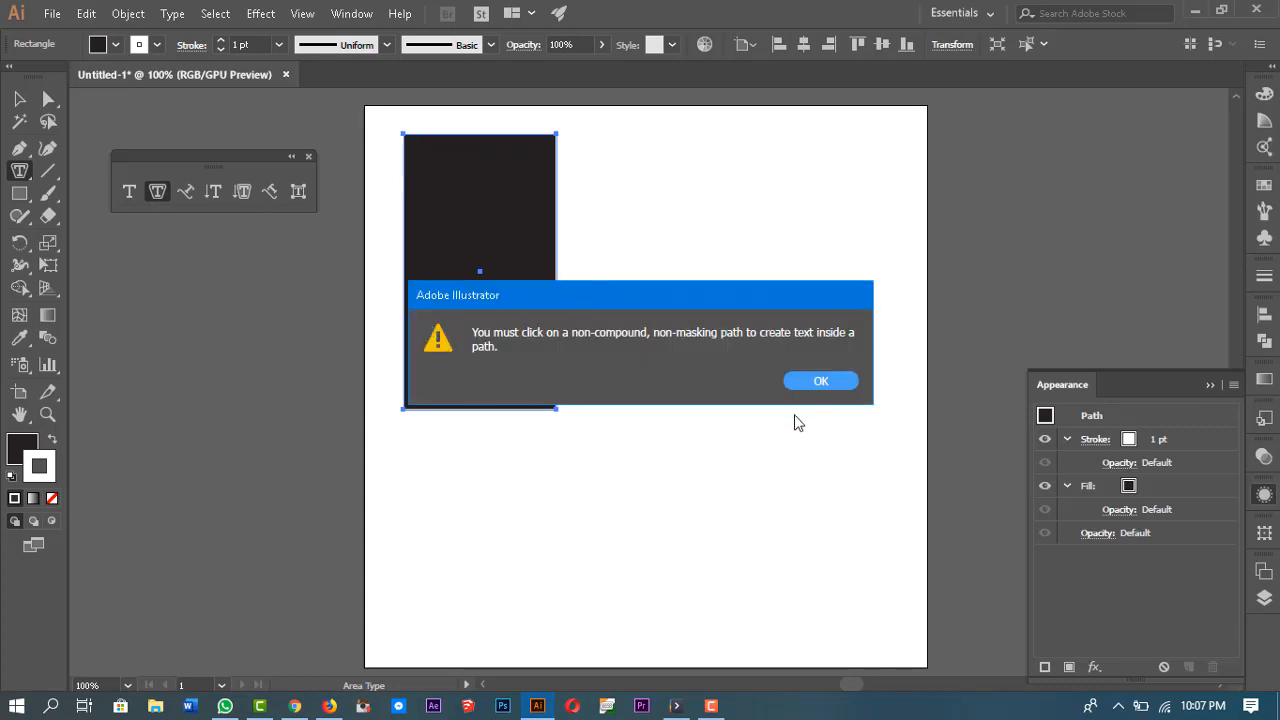
pyautogui.click(818, 382)
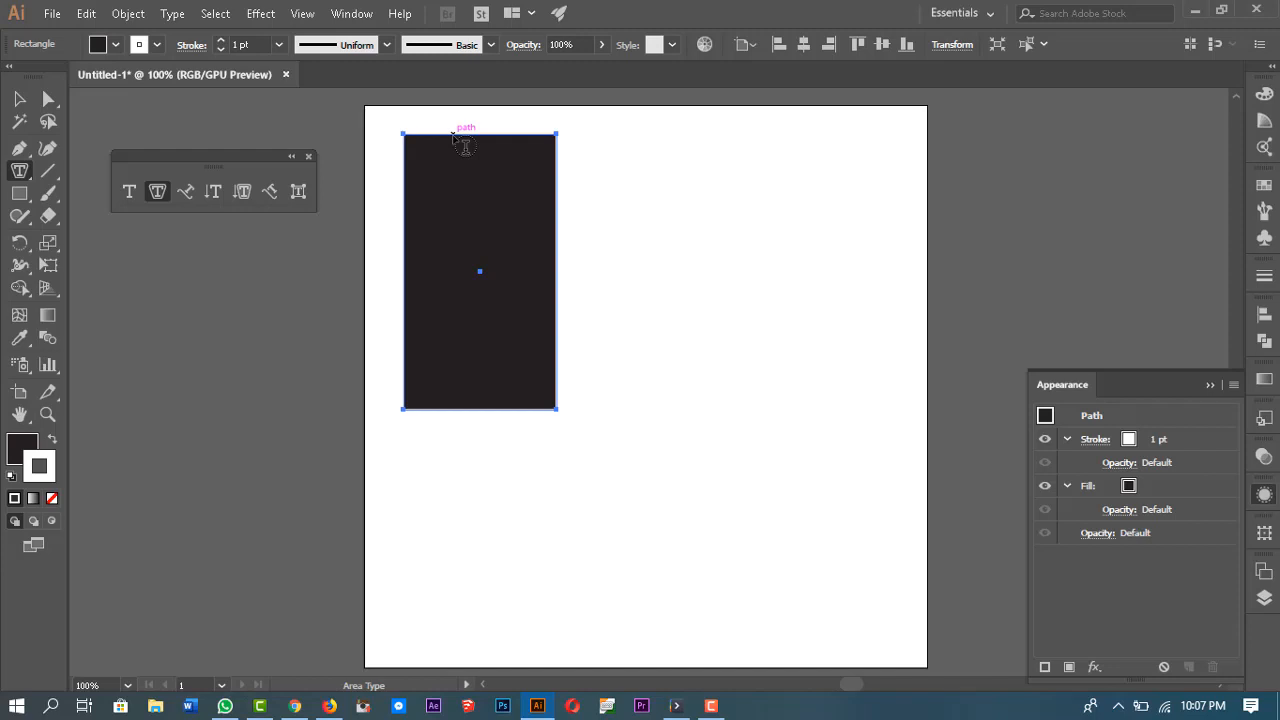
pyautogui.click(458, 140)
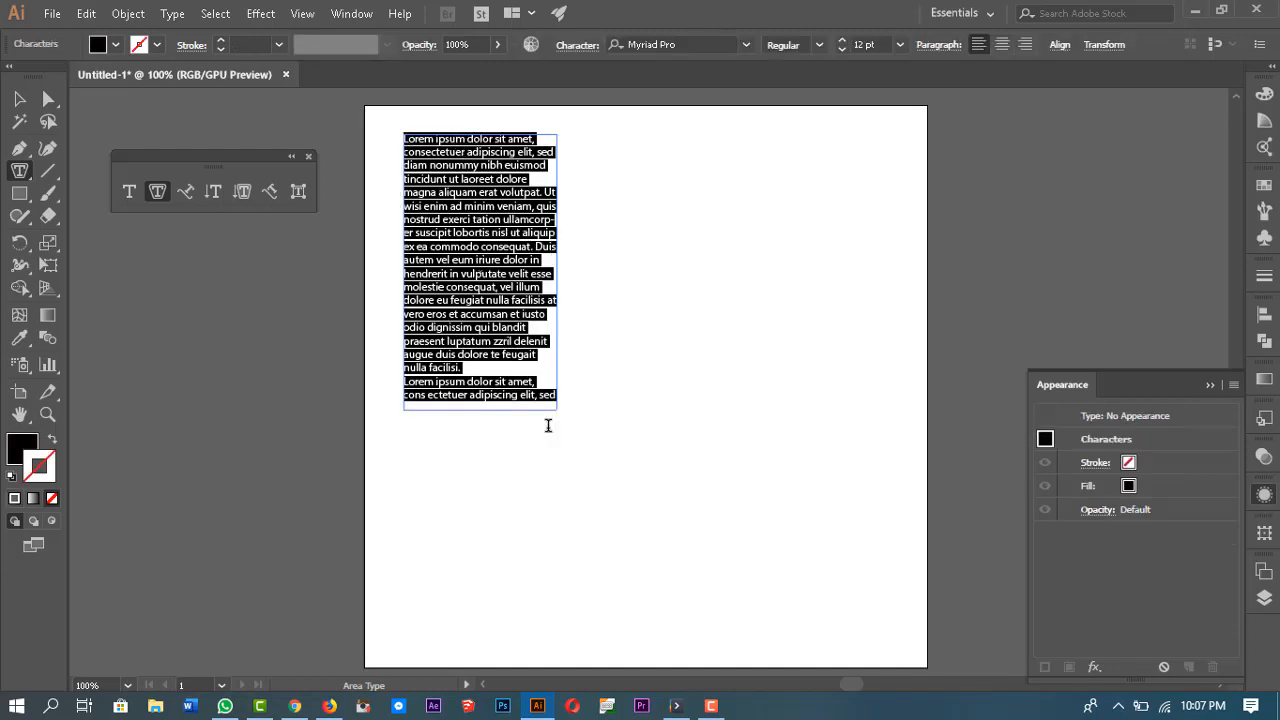
# Step: Select all the placeholder text and delete it, then undo the deletion
pyautogui.click(411, 140)
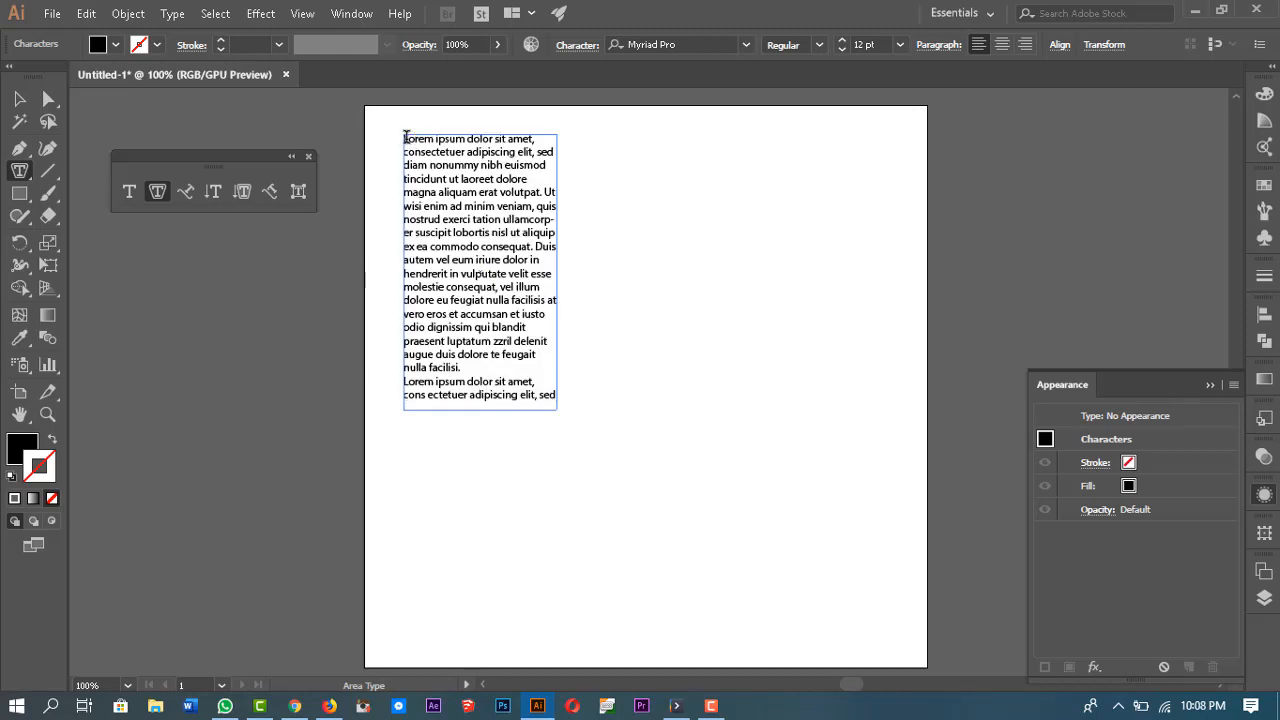
pyautogui.moveTo(406, 136); pyautogui.dragTo(582, 407)
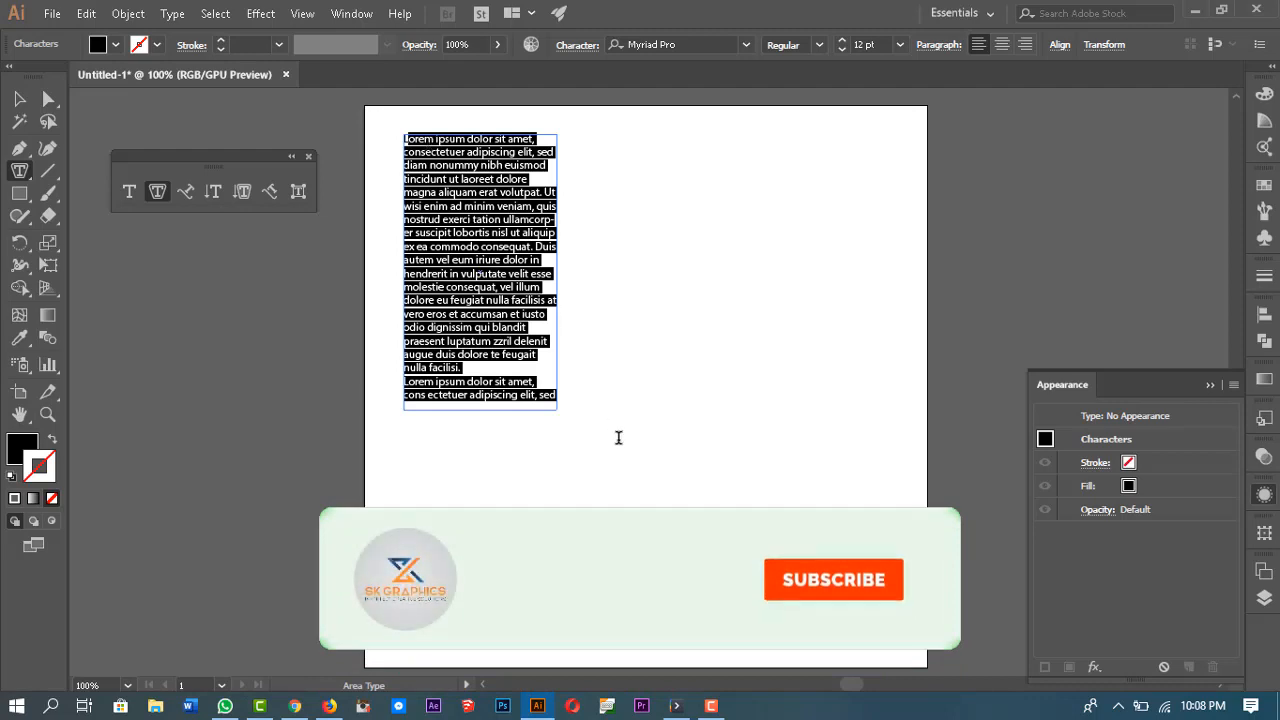
pyautogui.click(536, 383)
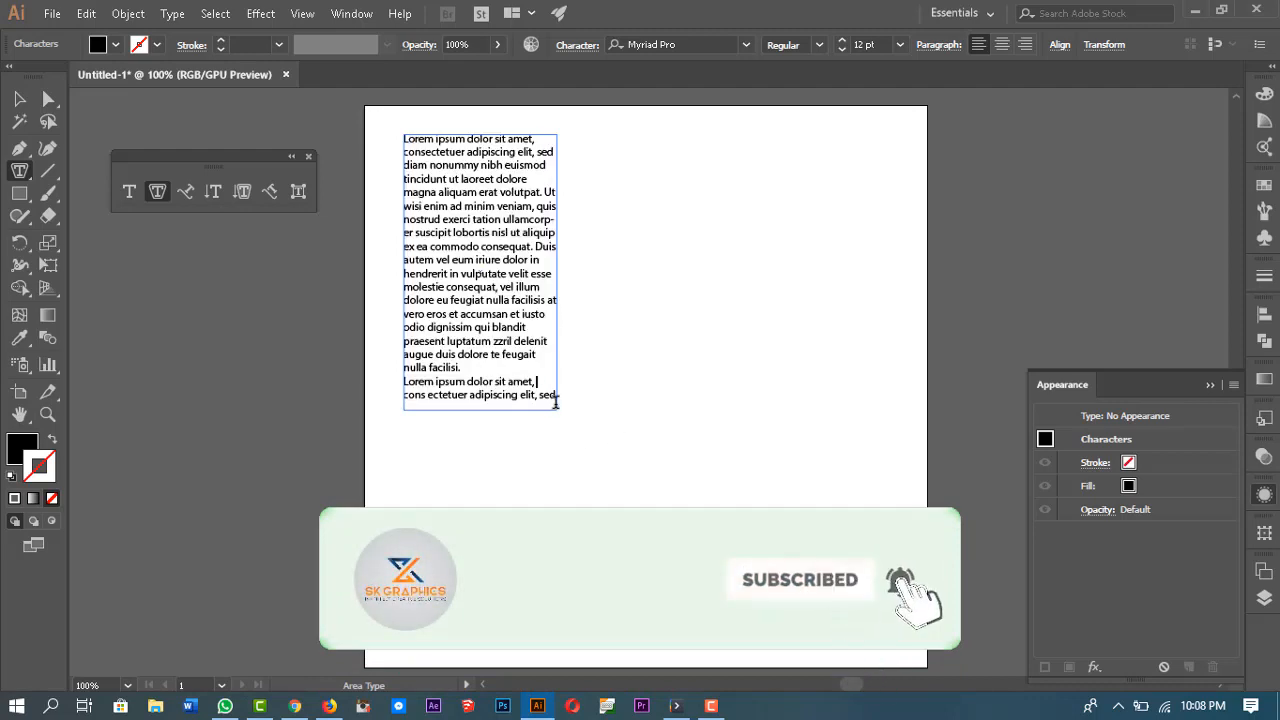
pyautogui.moveTo(556, 401); pyautogui.dragTo(392, 147)
pyautogui.press('Delete')
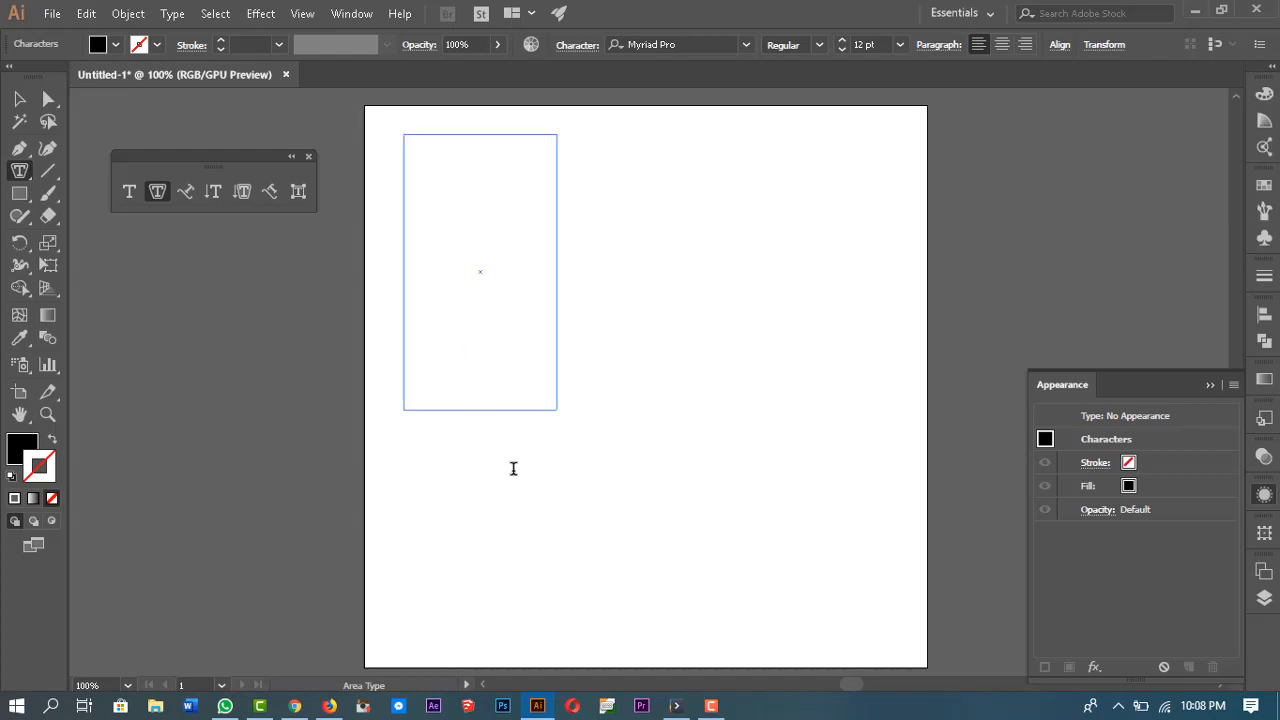
pyautogui.hotkey('ctrl', 'z')
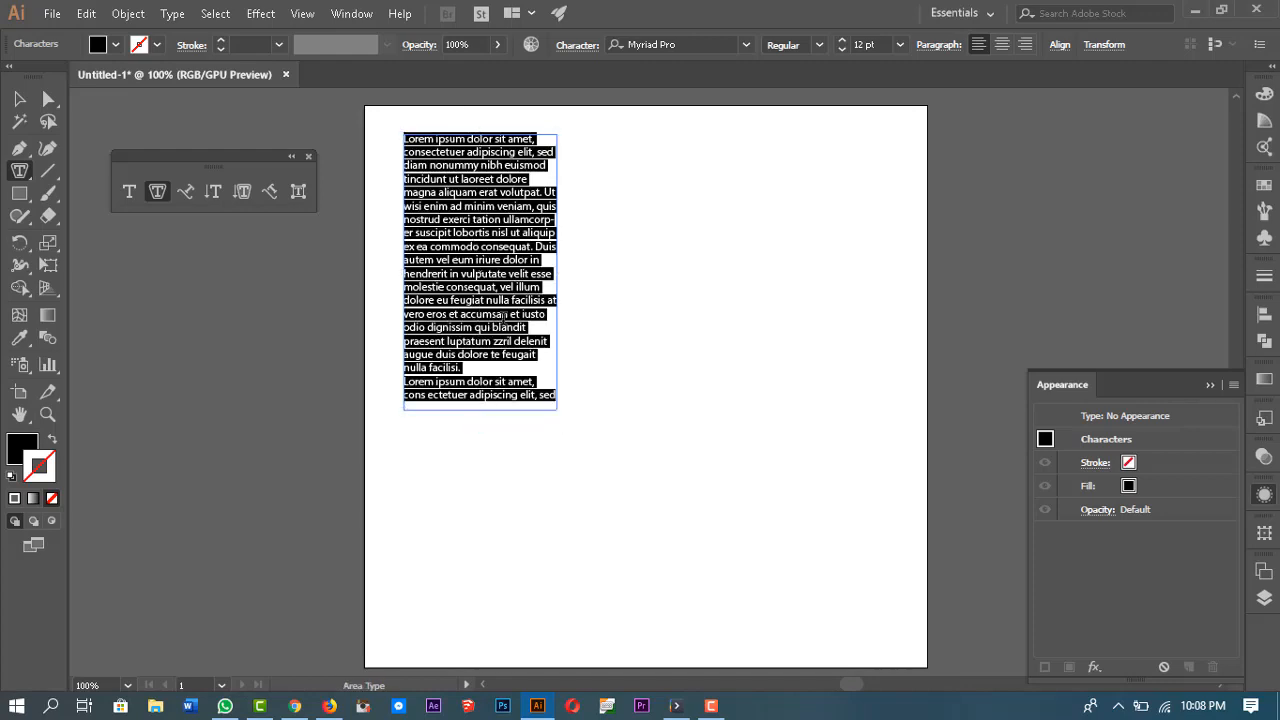
pyautogui.click(543, 385)
pyautogui.press('Escape')
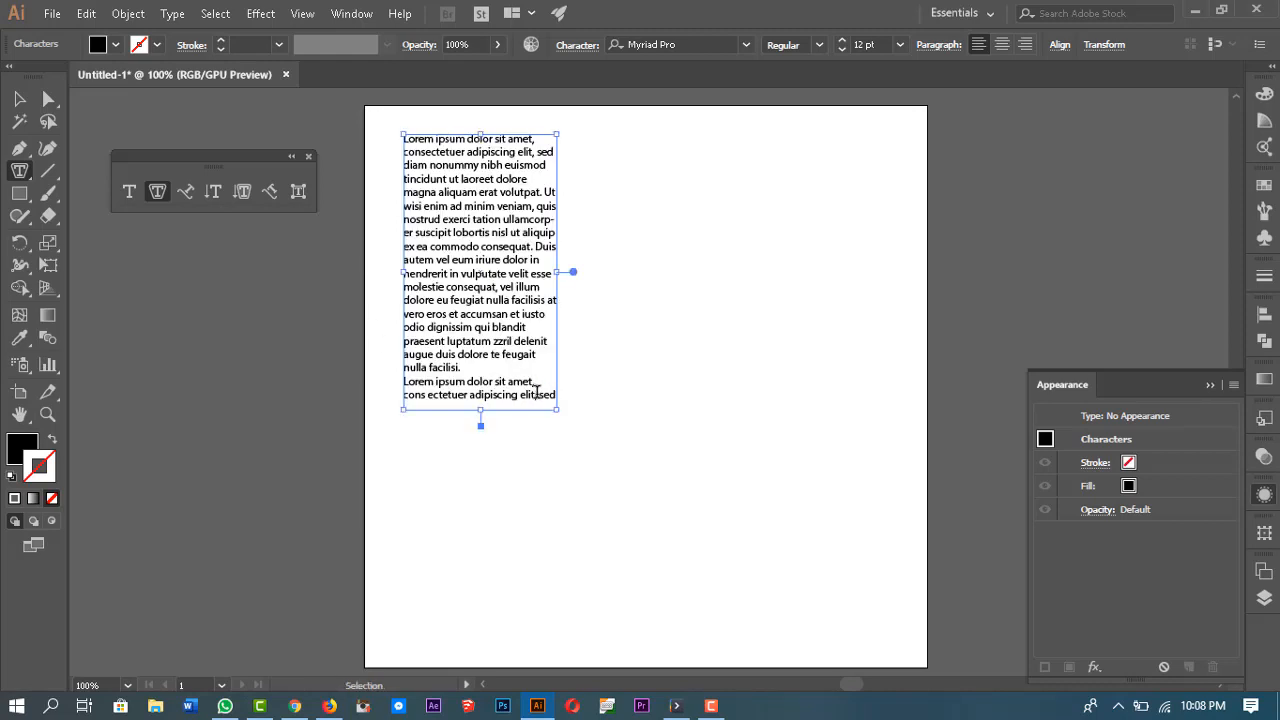
# Step: Make the area type box taller by extending its bottom edge further down the artboard
pyautogui.hotkey('ctrl', 'shift', 'a')
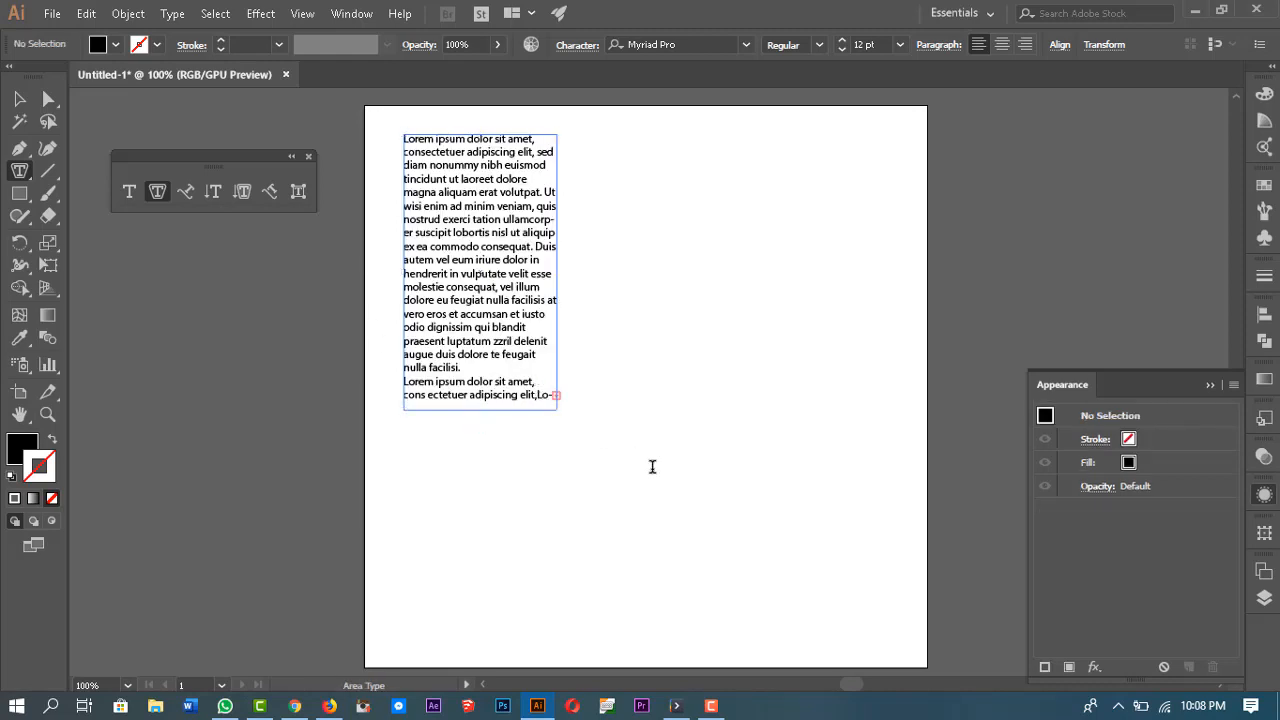
pyautogui.click(19, 98)
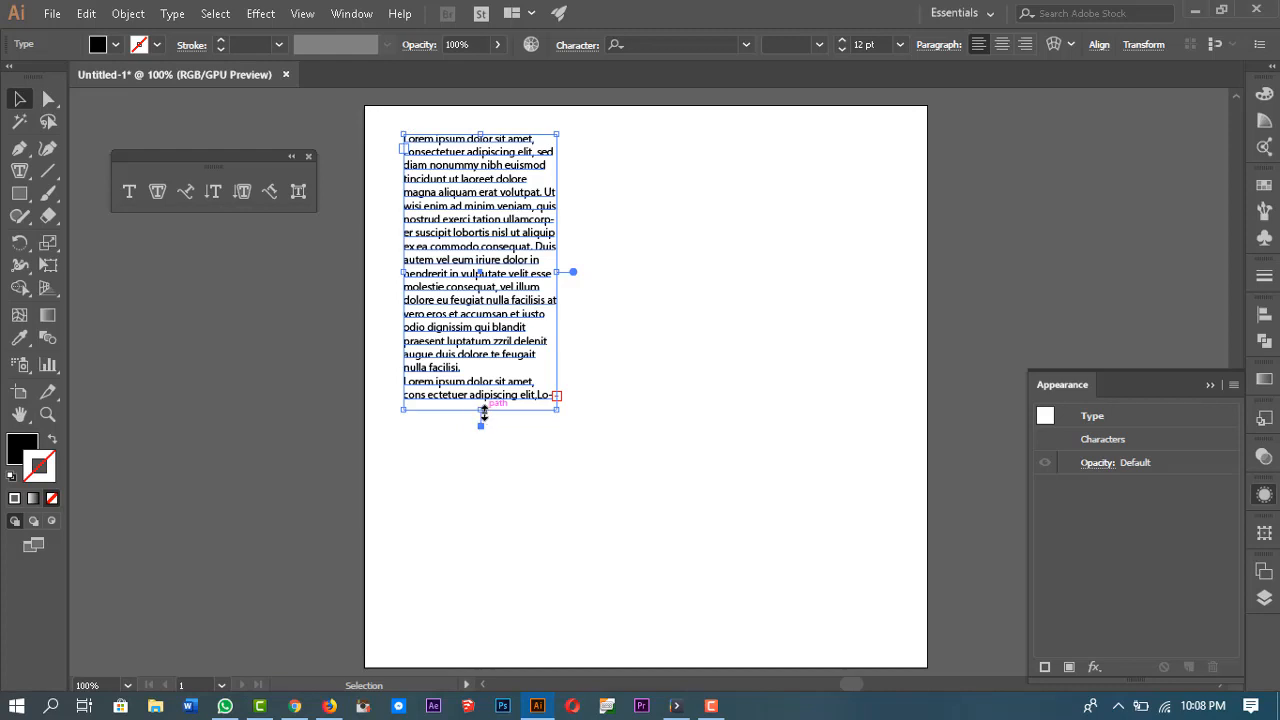
pyautogui.moveTo(484, 421); pyautogui.dragTo(532, 626)
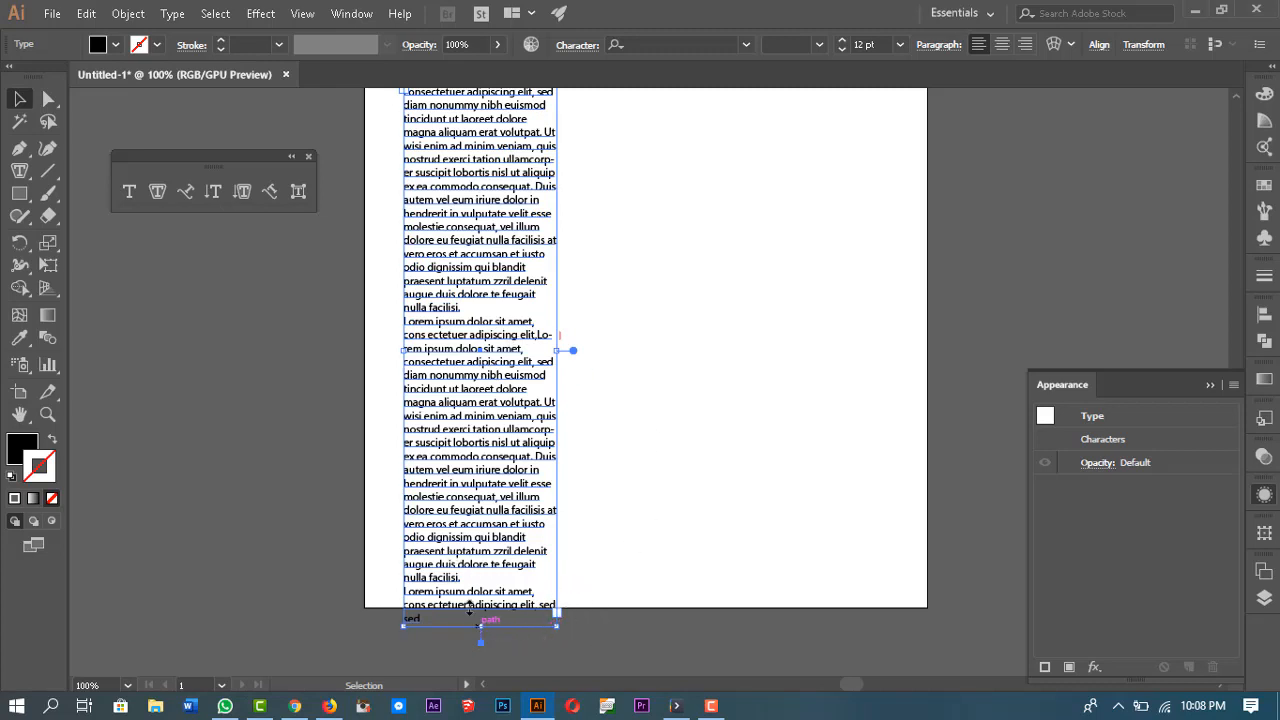
pyautogui.moveTo(480, 627)
pyautogui.mouseDown()
pyautogui.moveTo(461, 478)
pyautogui.moveTo(460, 491)
pyautogui.mouseUp()
pyautogui.scroll(2, 500, 532)
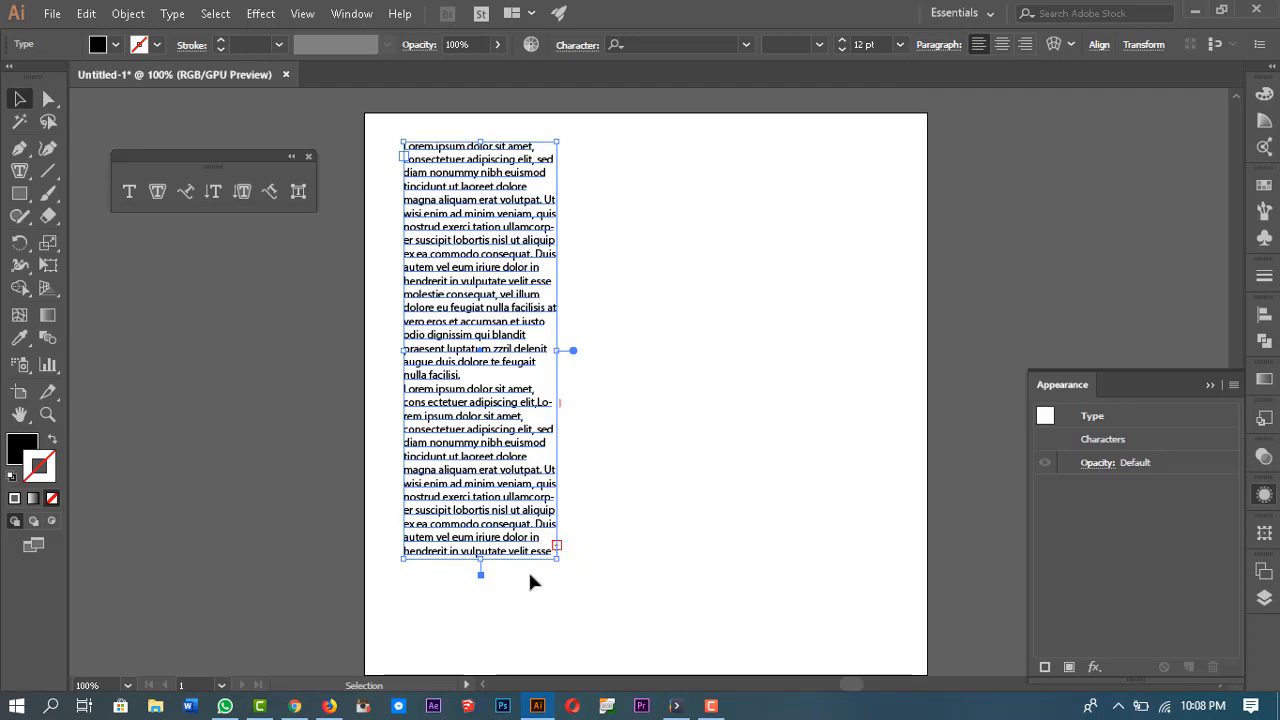
pyautogui.scroll(-1, 600, 518)
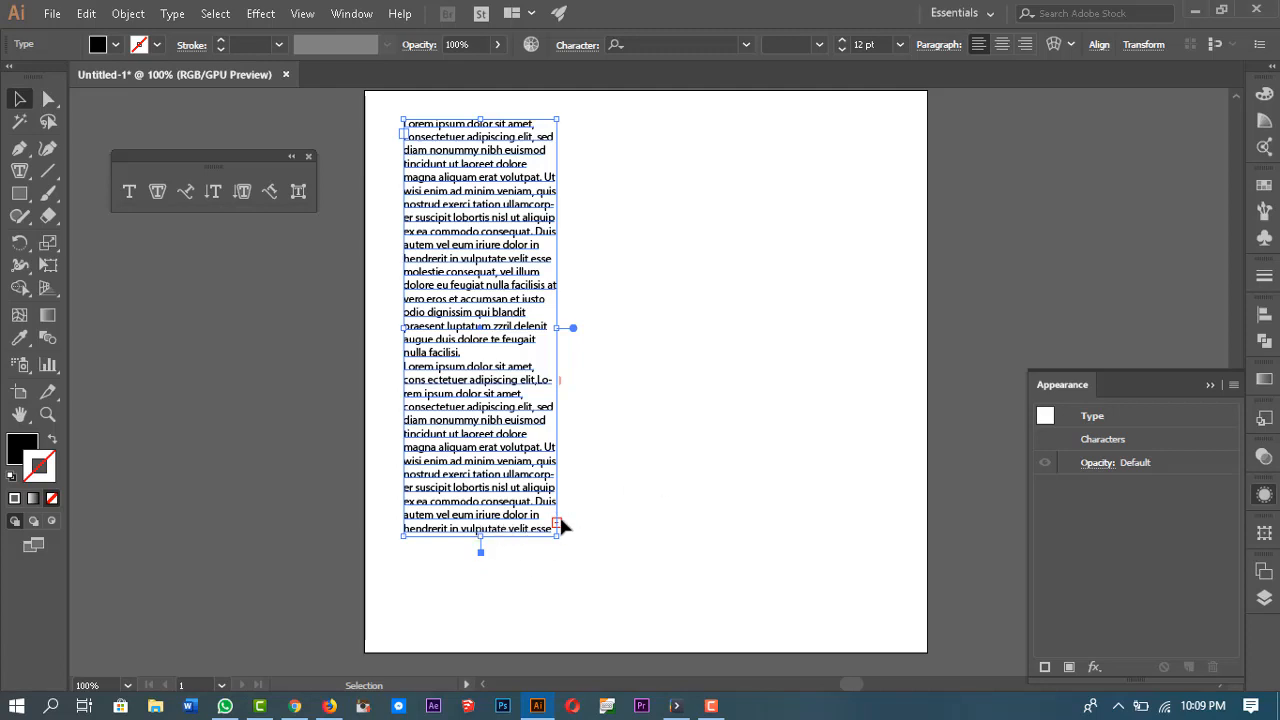
# Step: Thread the overflow text into a new linked text box to the right of the first one
pyautogui.press('t')
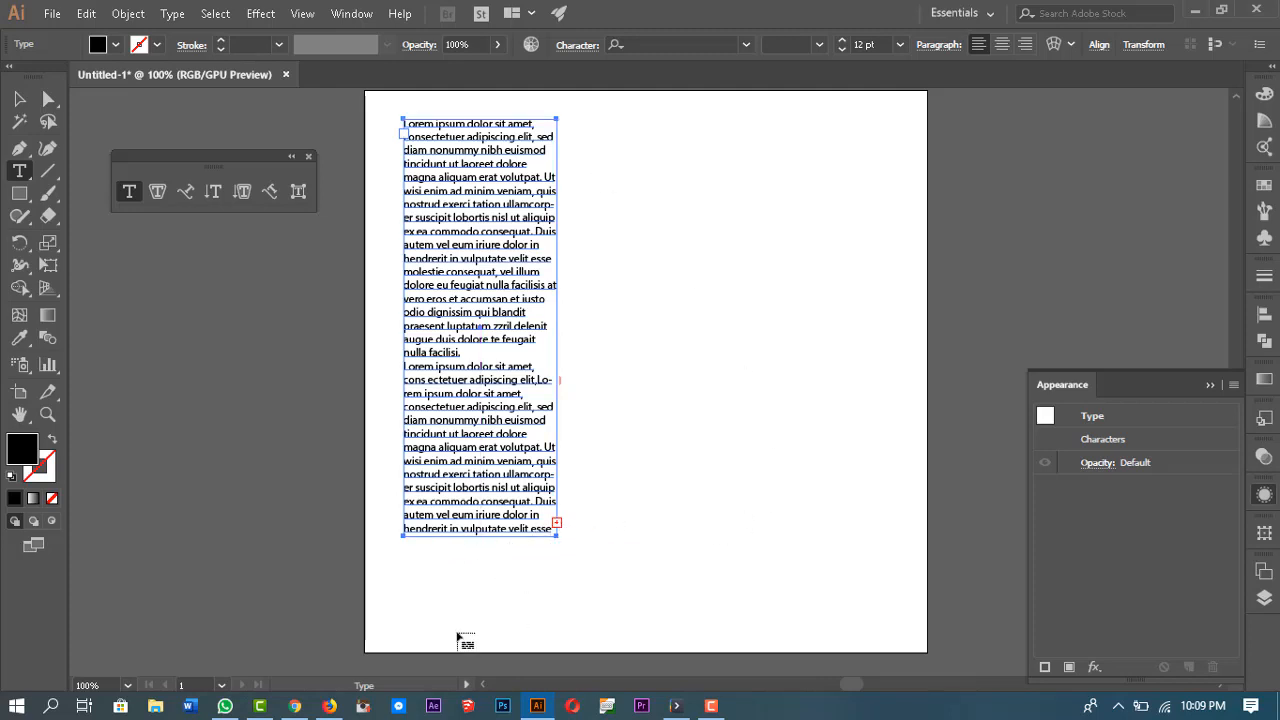
pyautogui.click(580, 119)
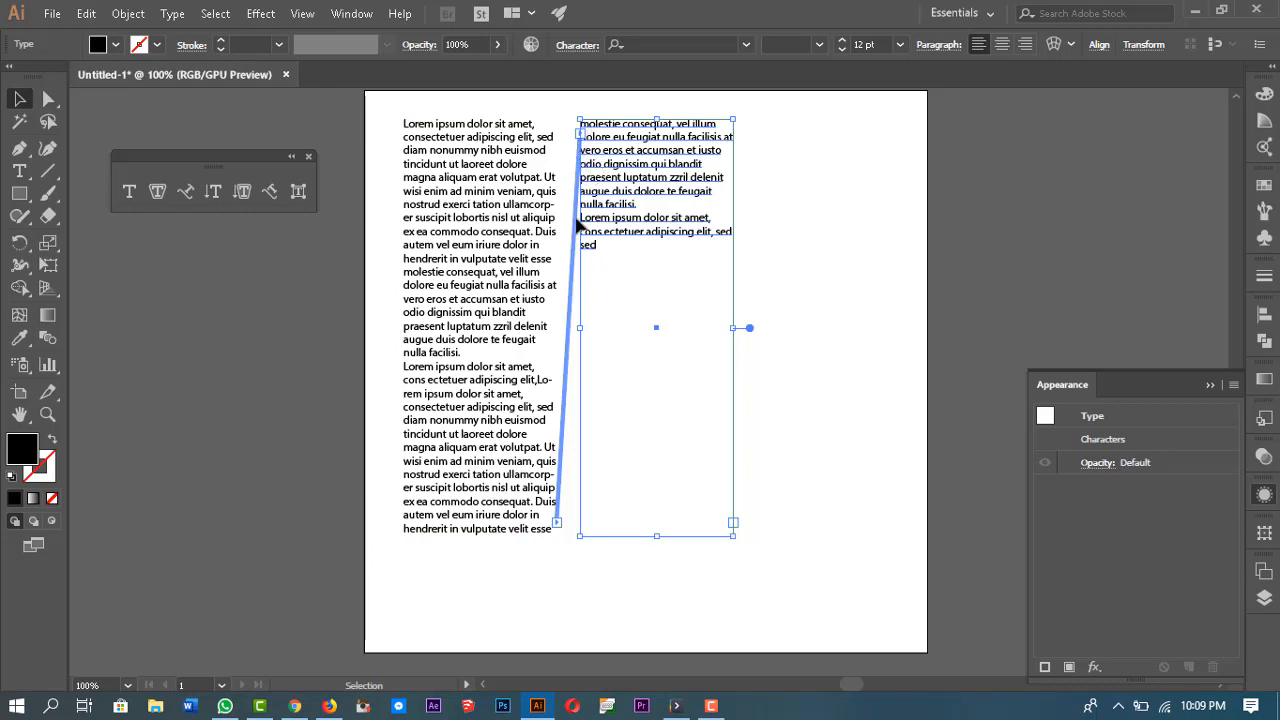
# Step: Delete a selected block of lines from the lower half of the first box's text
pyautogui.doubleClick(469, 448)
pyautogui.moveTo(530, 488); pyautogui.dragTo(383, 433)
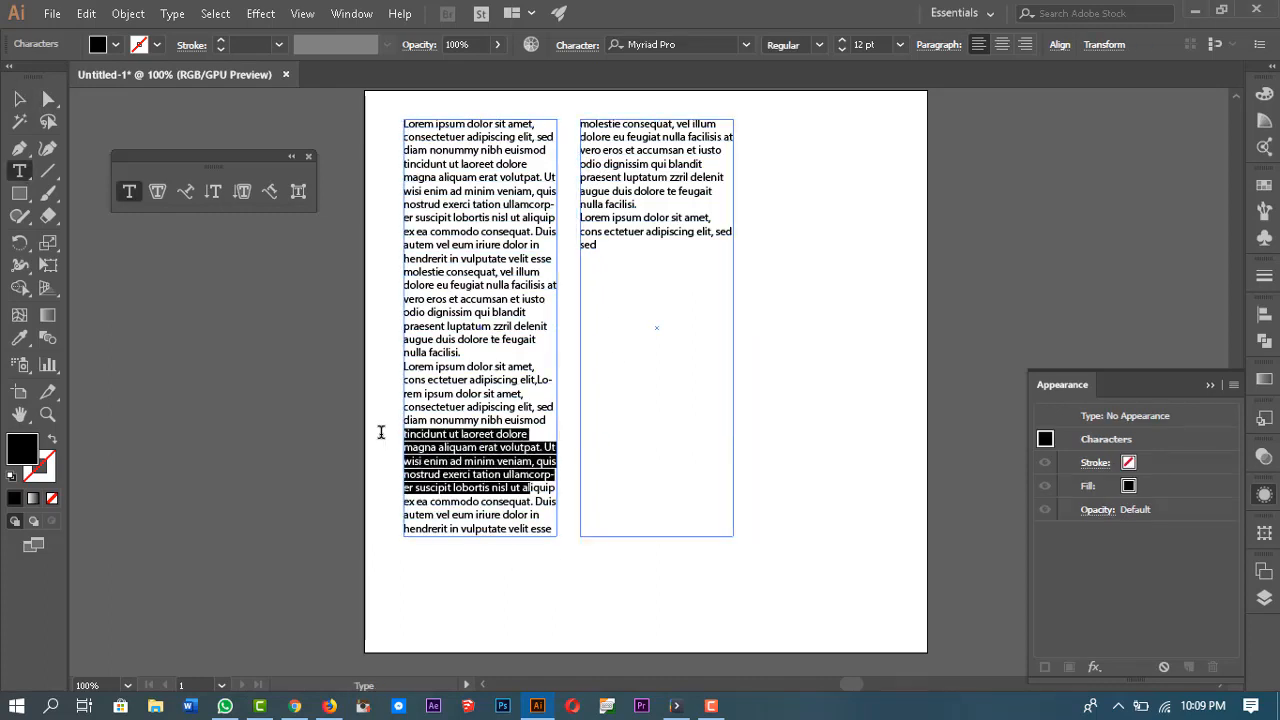
pyautogui.press('BackSpace')
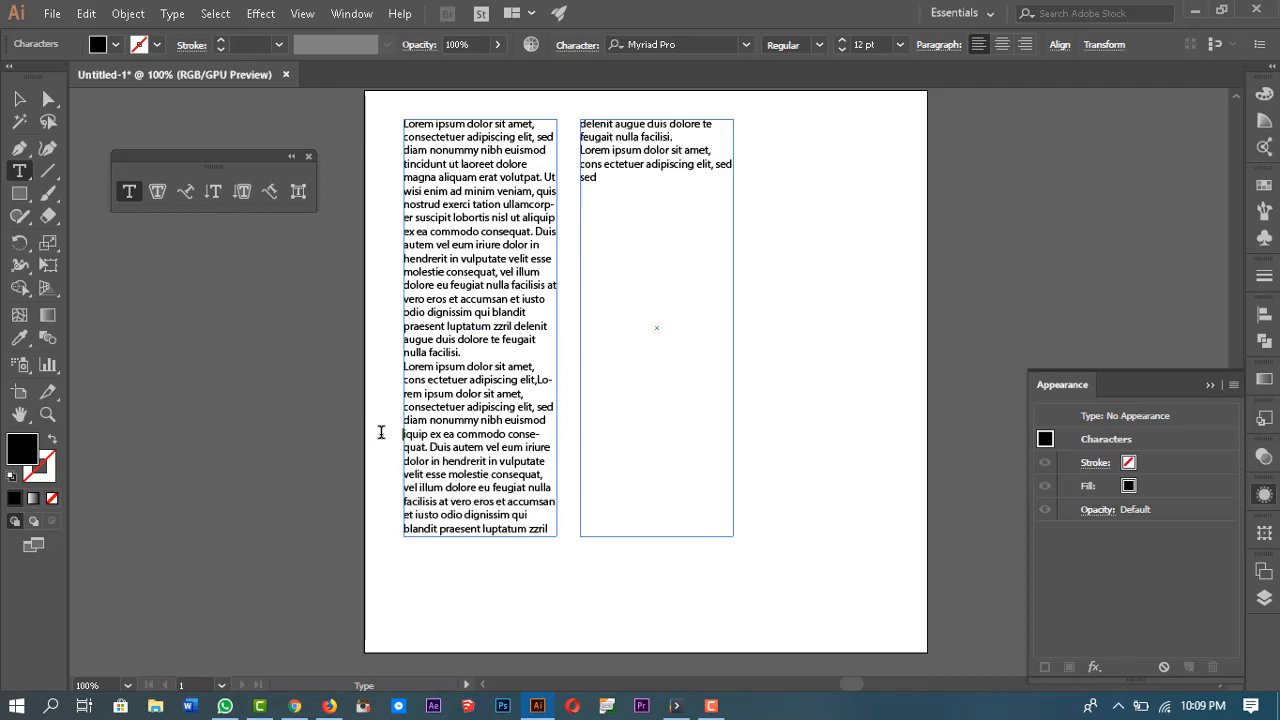
# Step: Delete another passage from the first box's text, then undo that deletion
pyautogui.moveTo(549, 449); pyautogui.dragTo(383, 355)
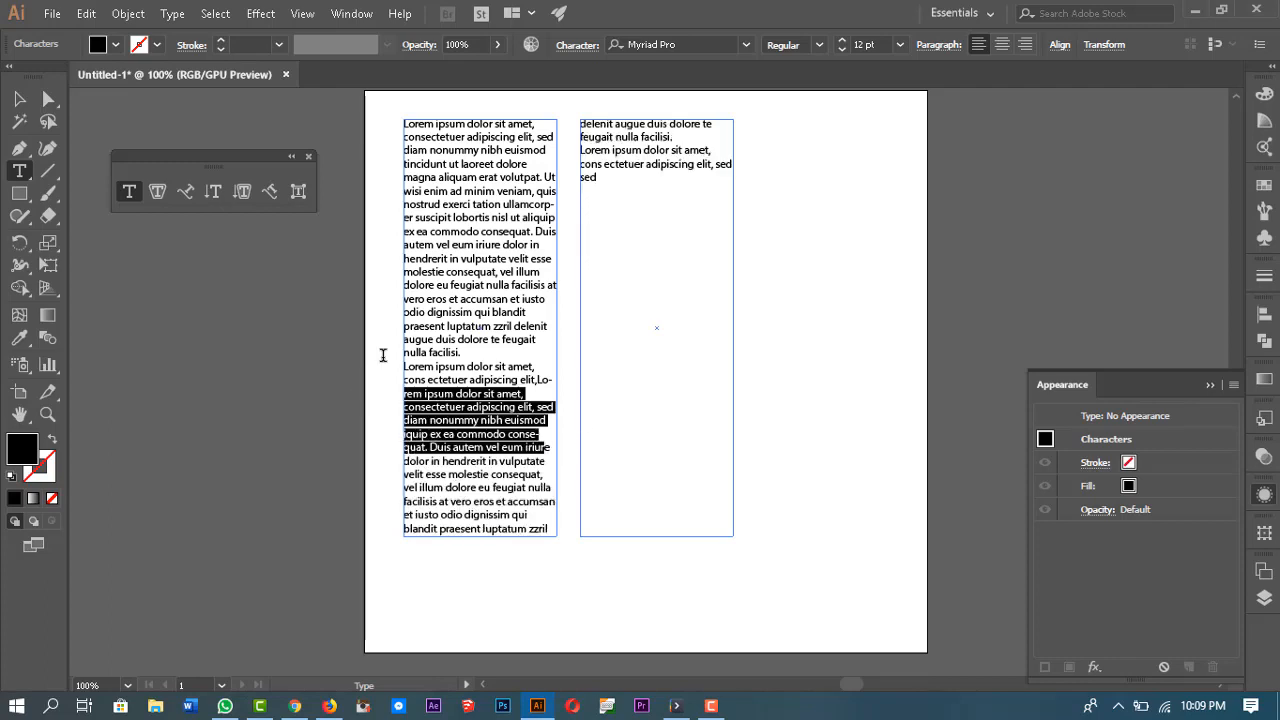
pyautogui.press('BackSpace')
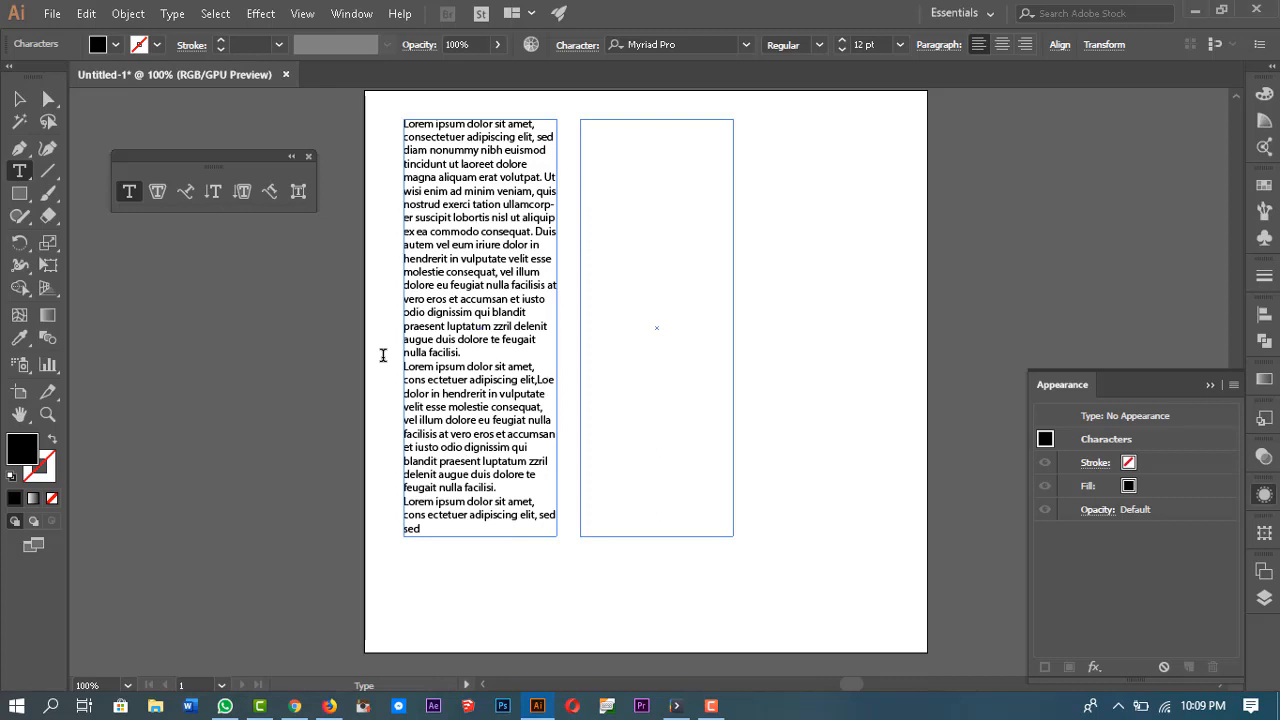
pyautogui.press('ctrl')
pyautogui.press('ctrl')
pyautogui.press('ctrl')
pyautogui.press('Escape')
pyautogui.hotkey('ctrl', 'z')
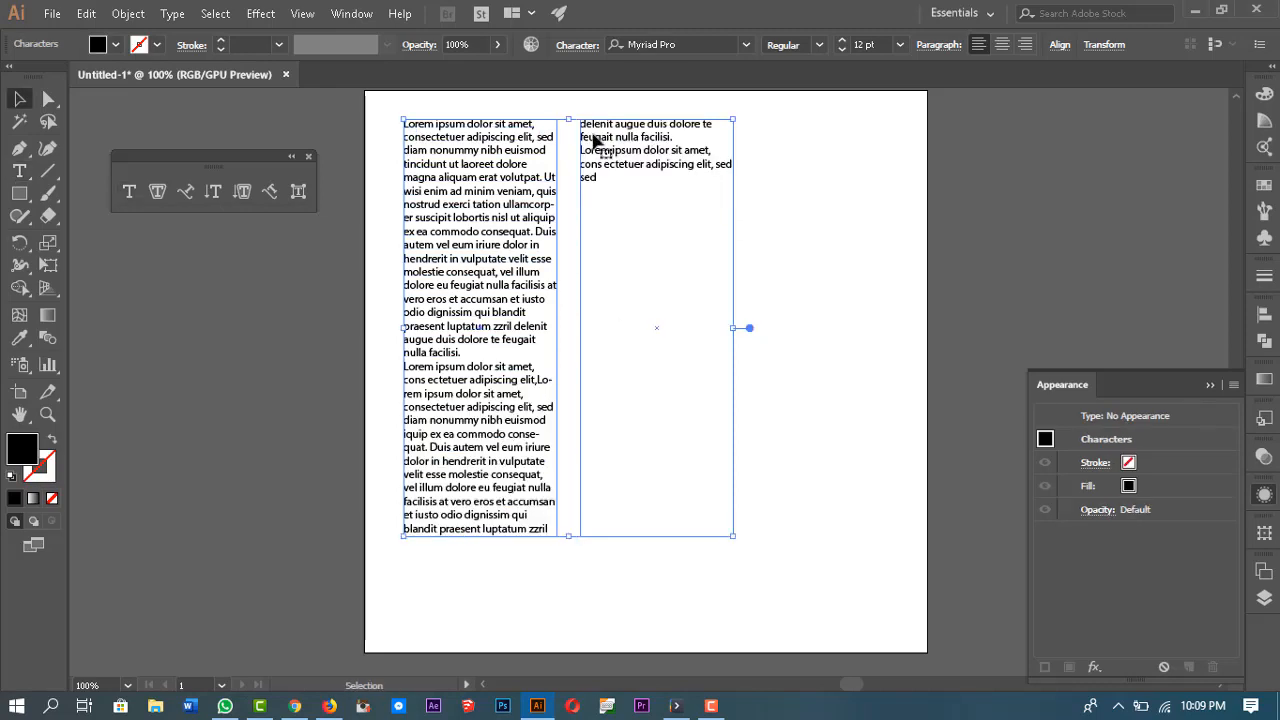
# Step: Break the text thread between the two boxes
pyautogui.click(583, 318)
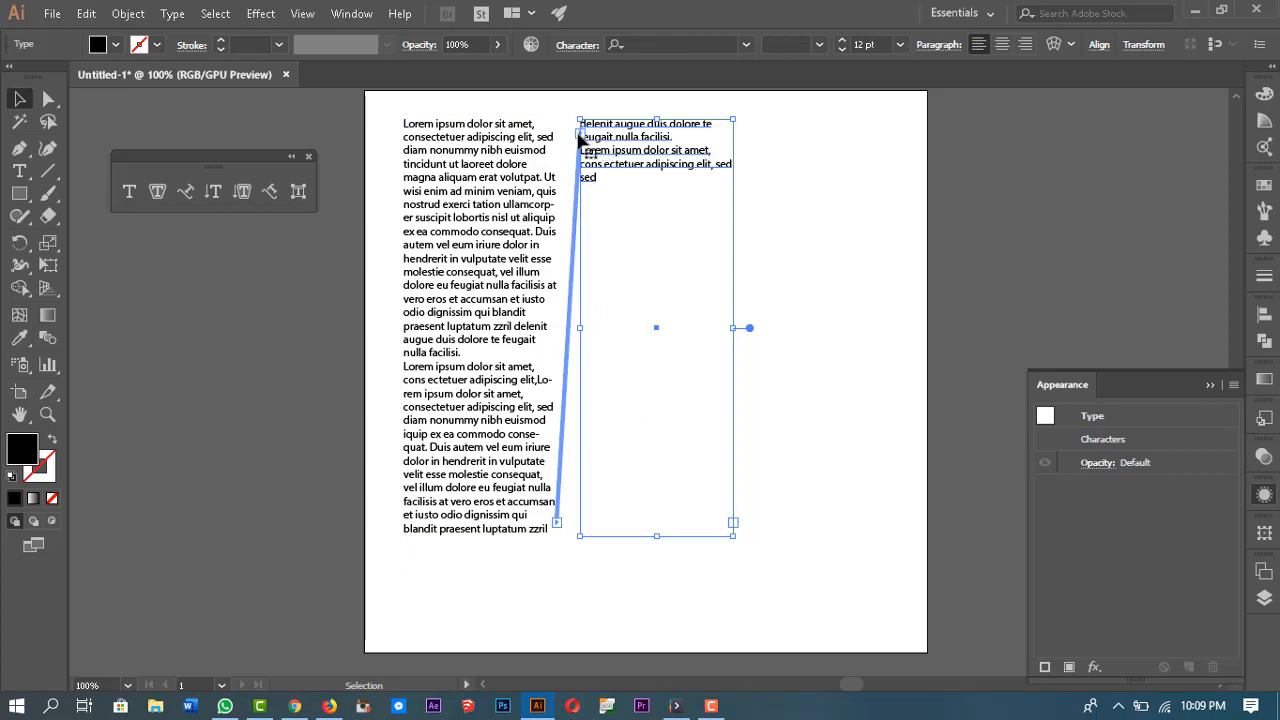
pyautogui.press('t')
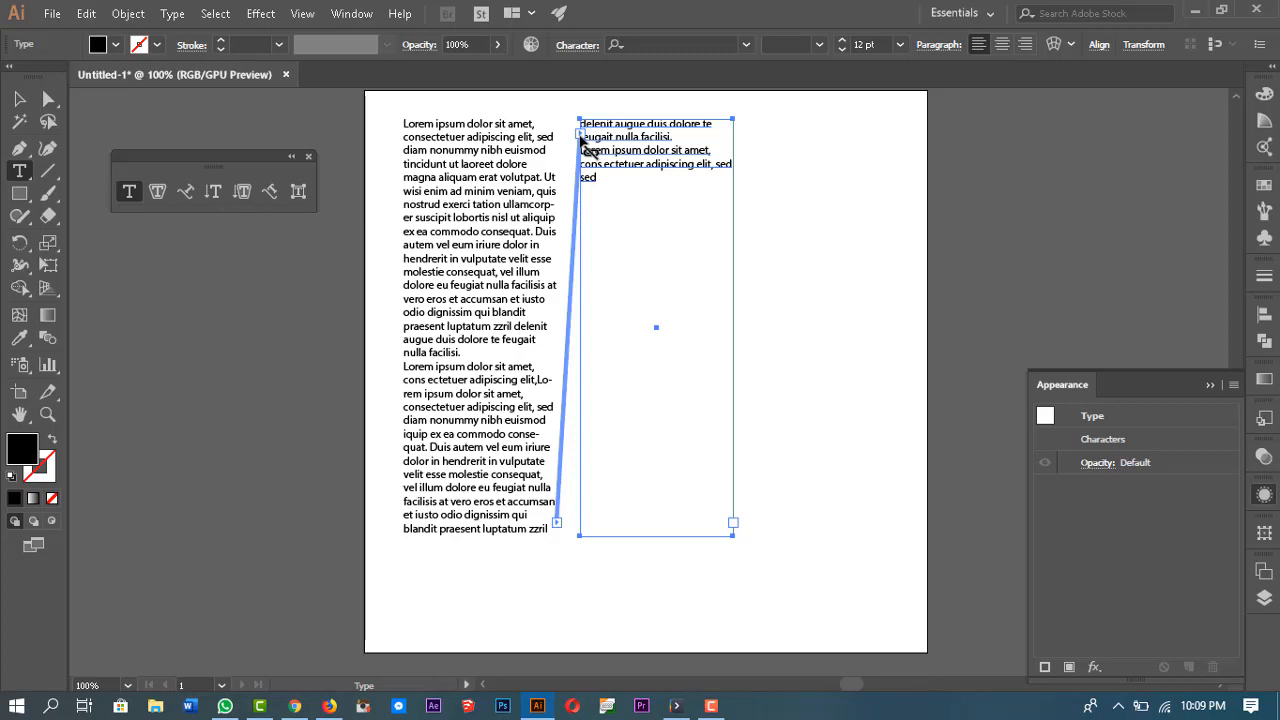
pyautogui.doubleClick(581, 134)
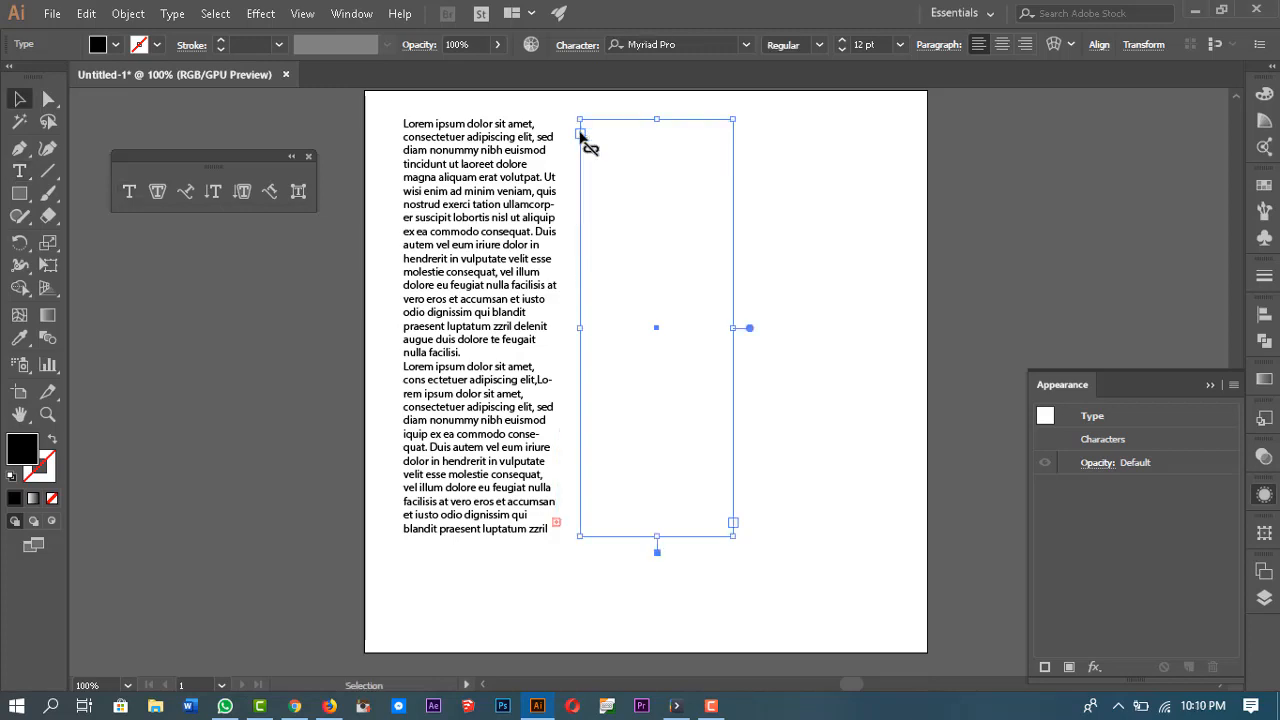
# Step: Link the first box's overflow text into the second box again
pyautogui.click(557, 525)
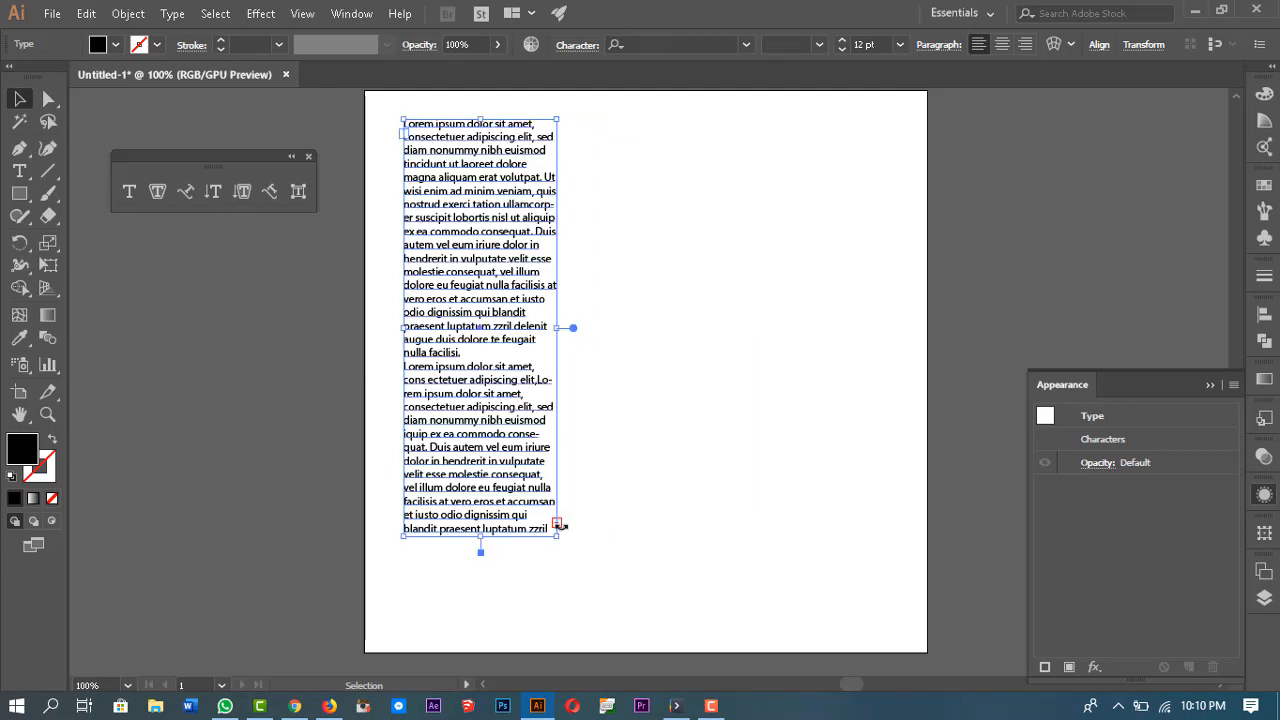
pyautogui.press('t')
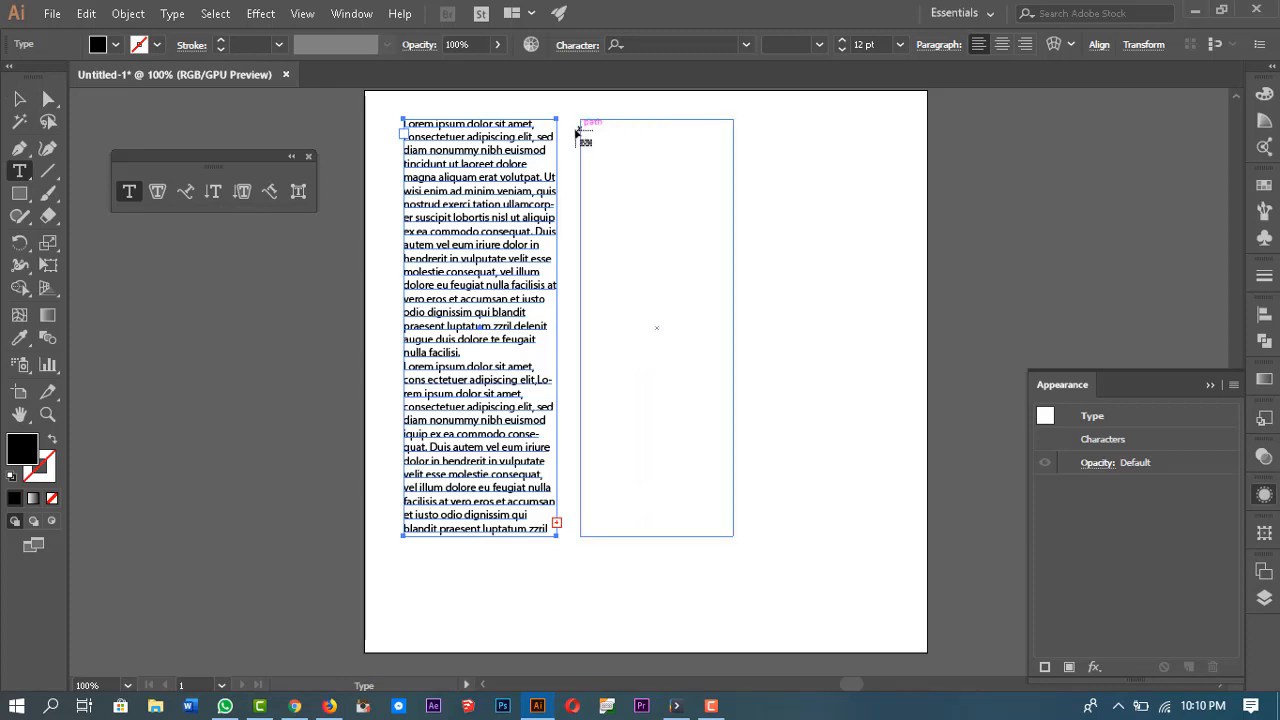
pyautogui.click(631, 123)
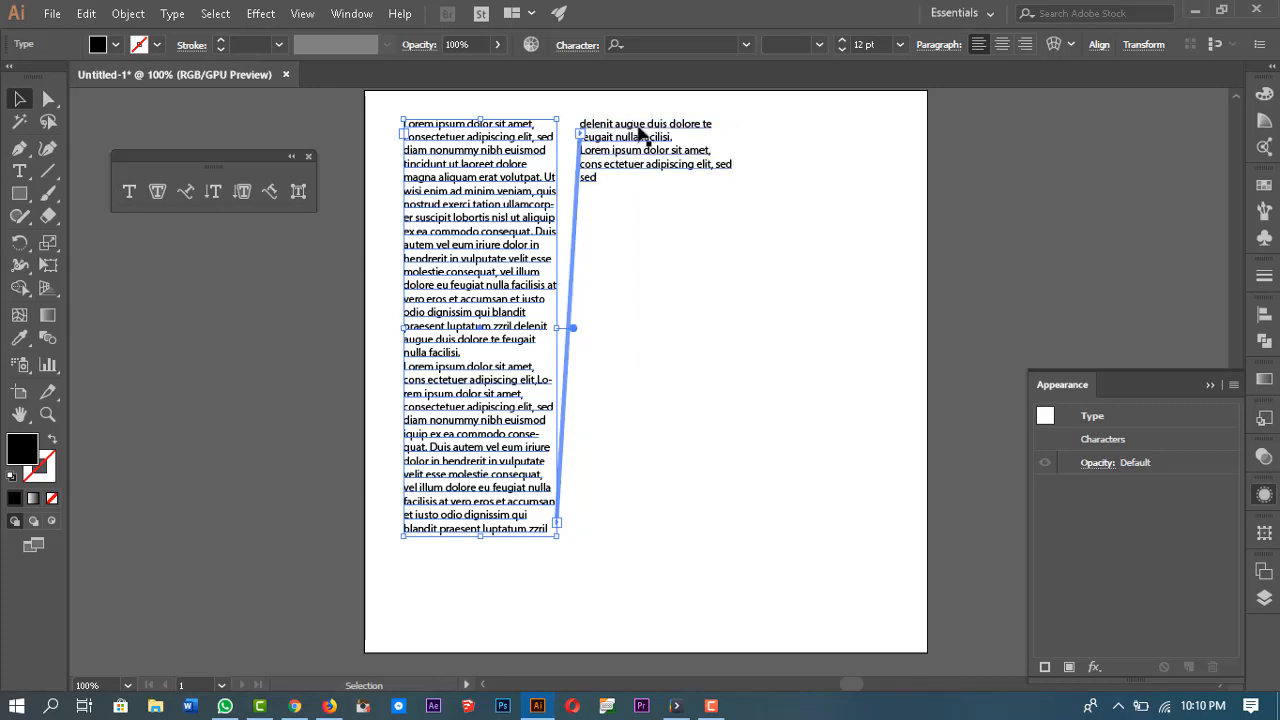
# Step: Select all the threaded text across both linked boxes, then deselect it
pyautogui.click(651, 158)
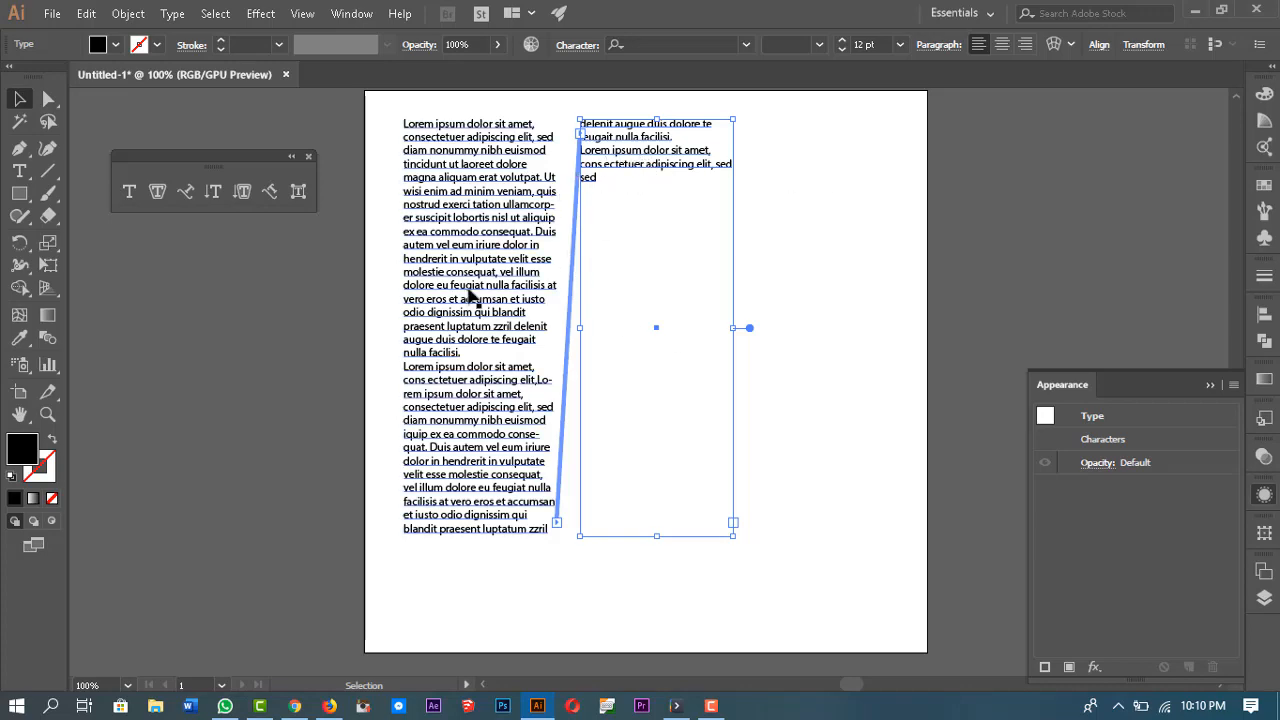
pyautogui.click(491, 400)
pyautogui.tripleClick(487, 406)
pyautogui.hotkey('ctrl', 'a')
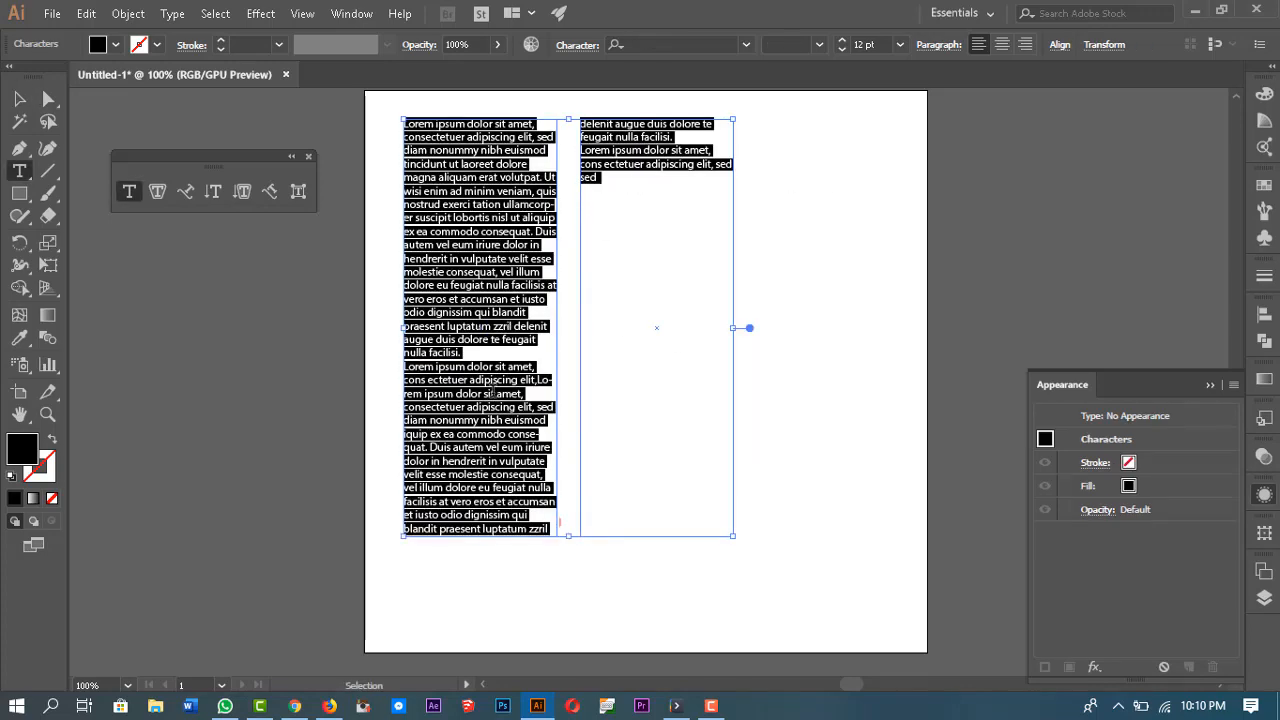
pyautogui.click(601, 167)
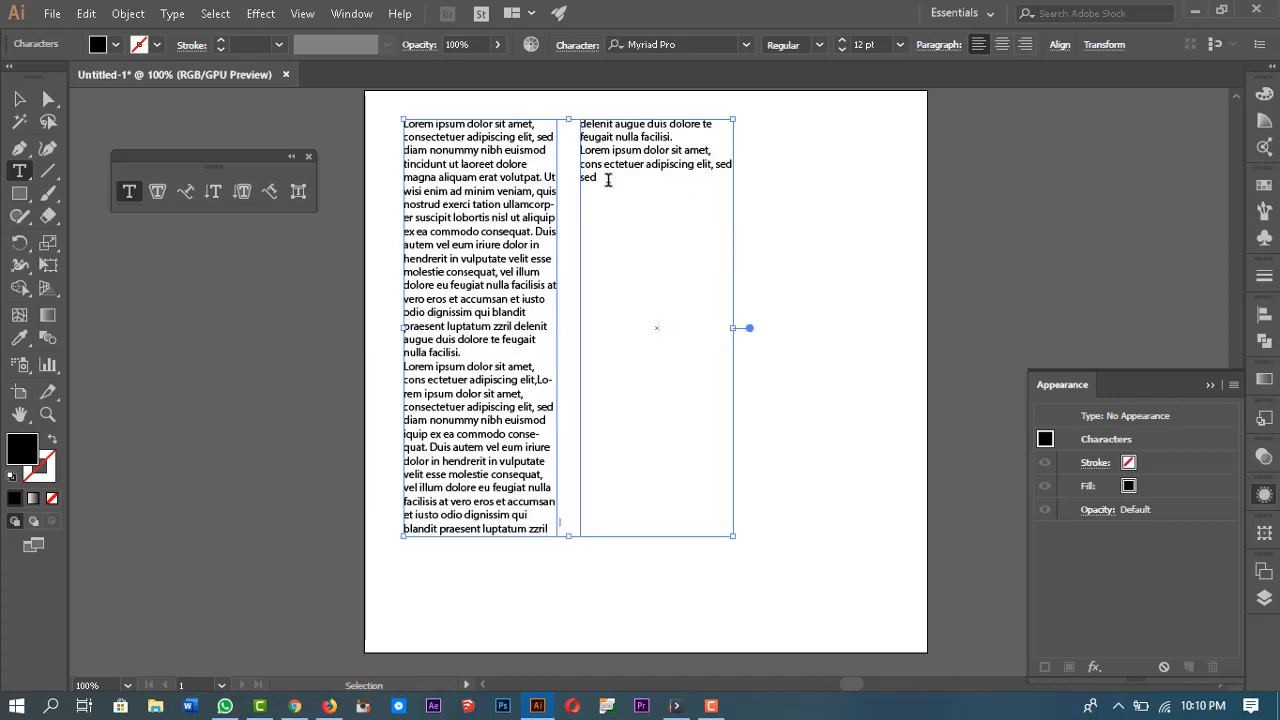
# Step: Paste the copied text into the second box, then thread its overflow into a new third text frame drawn beside it
pyautogui.hotkey('ctrl', 'v')
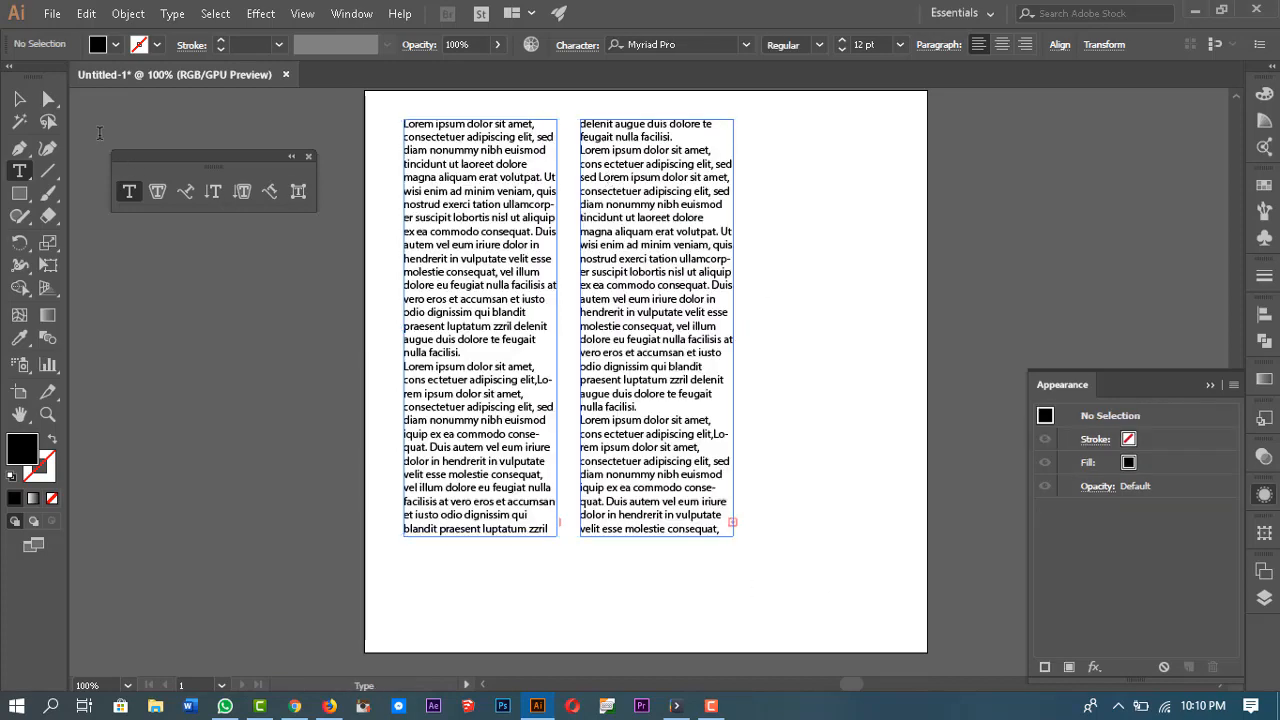
pyautogui.click(19, 98)
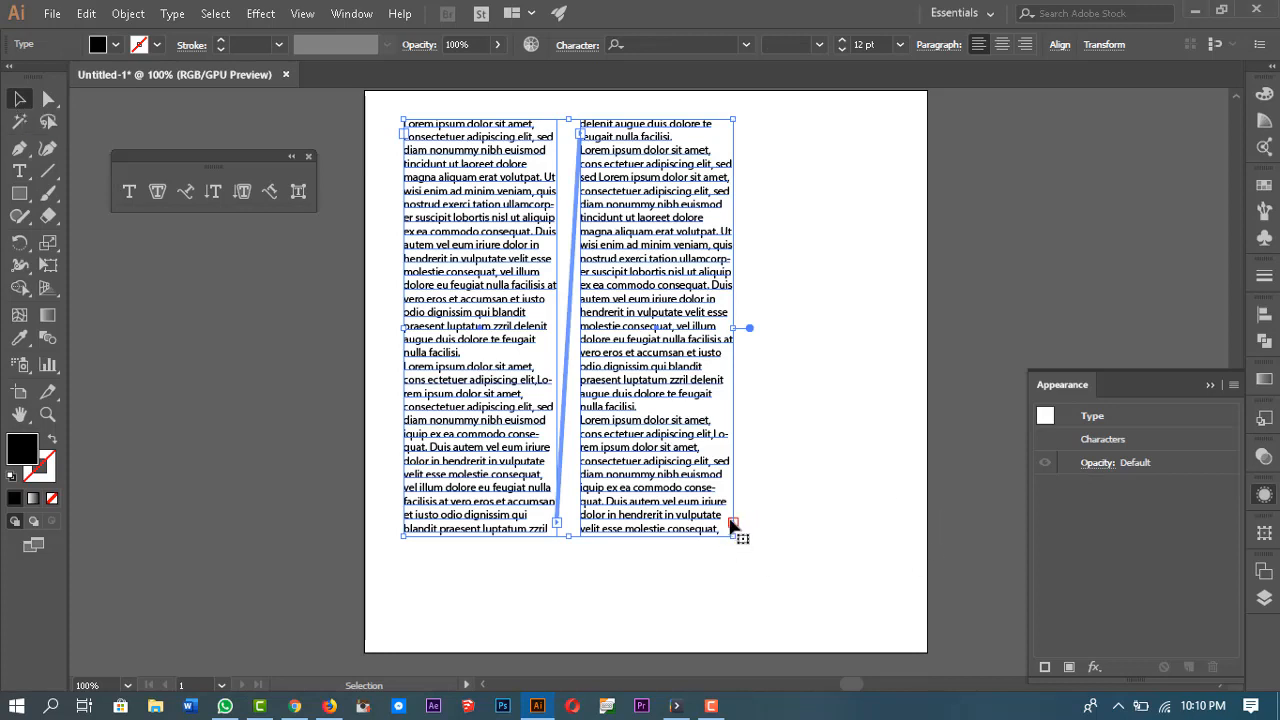
pyautogui.press('t')
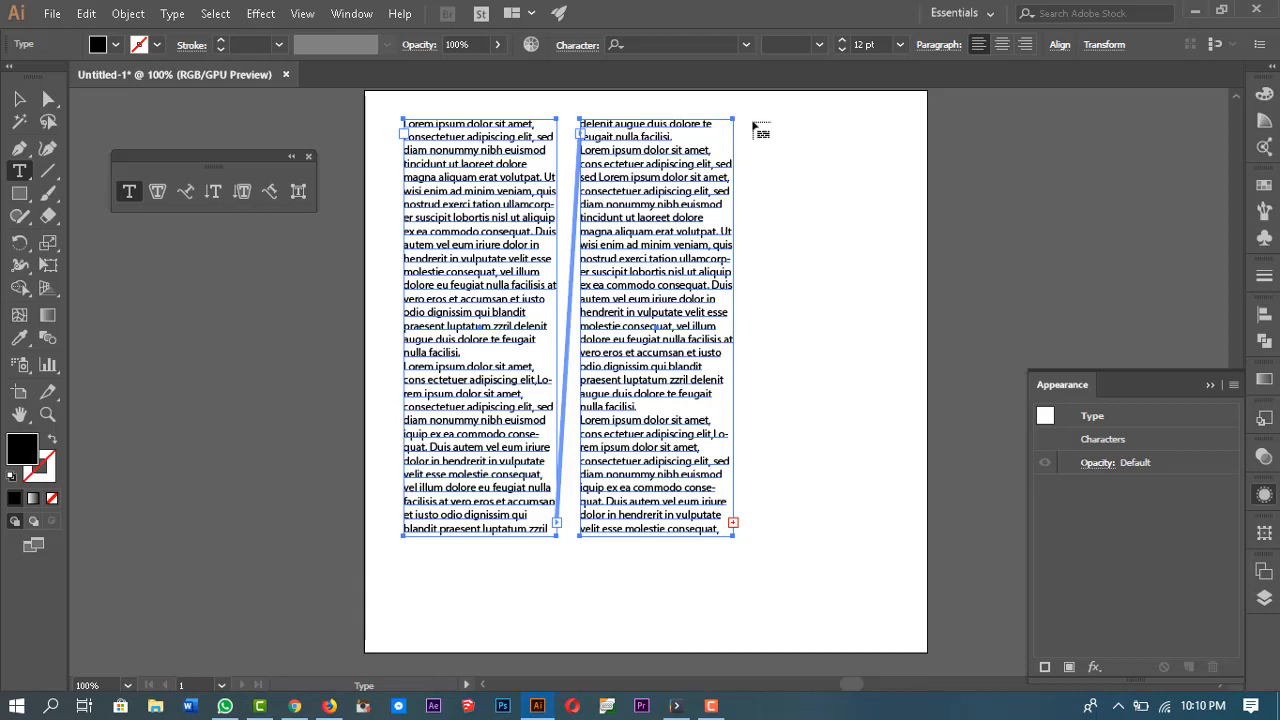
pyautogui.moveTo(746, 119); pyautogui.dragTo(915, 365)
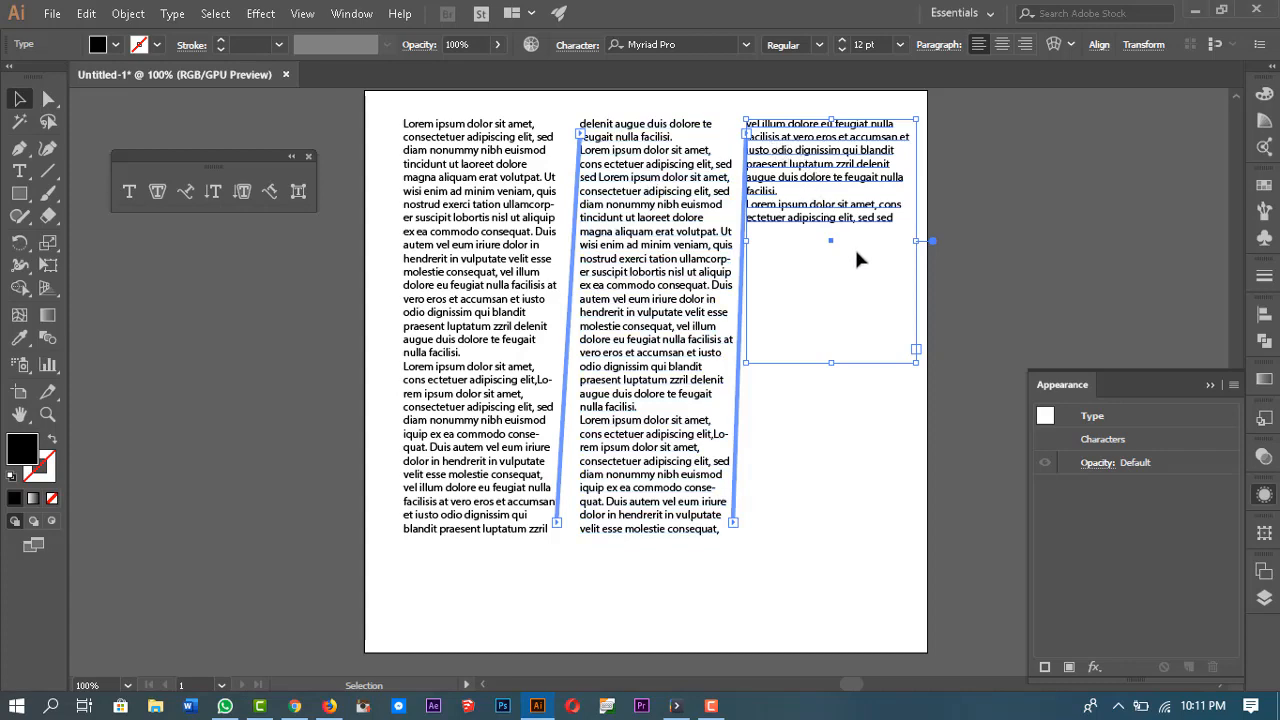
# Step: Shorten the third text frame by raising its bottom edge, then deselect it
pyautogui.moveTo(837, 368); pyautogui.dragTo(838, 235)
pyautogui.click(1108, 236)
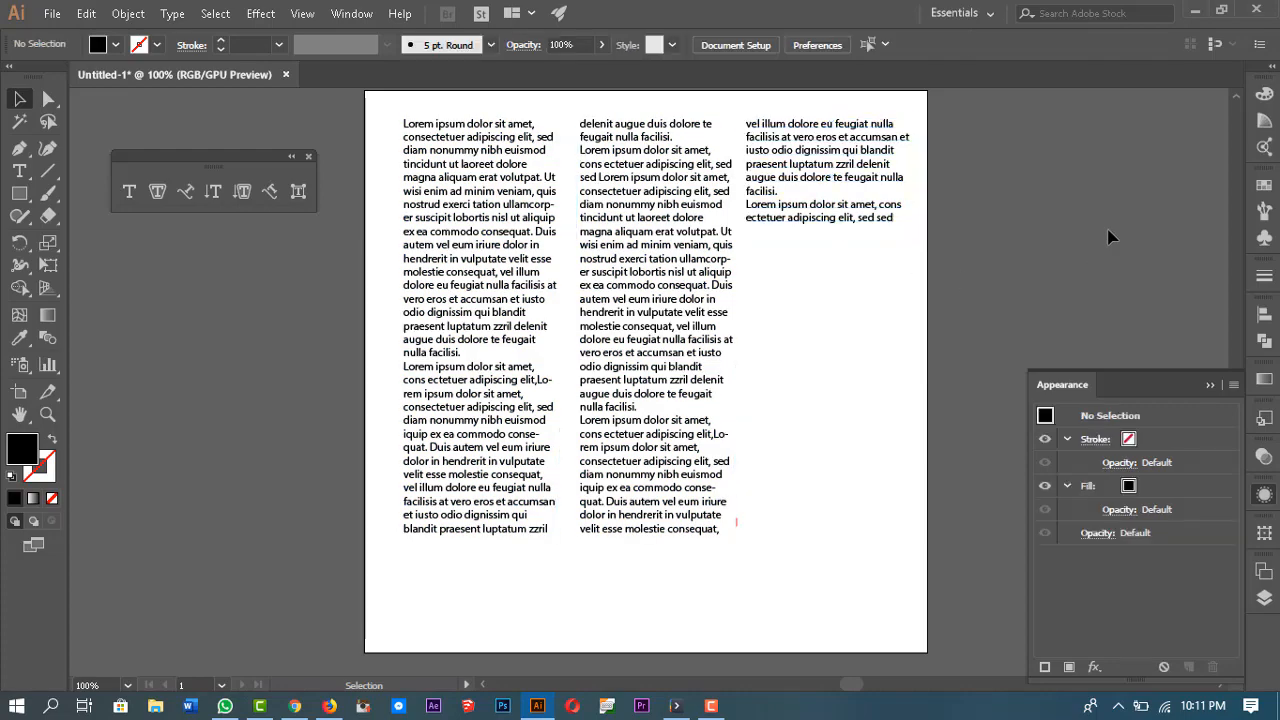
pyautogui.scroll(-1, 886, 280)
pyautogui.scroll(2, 903, 323)
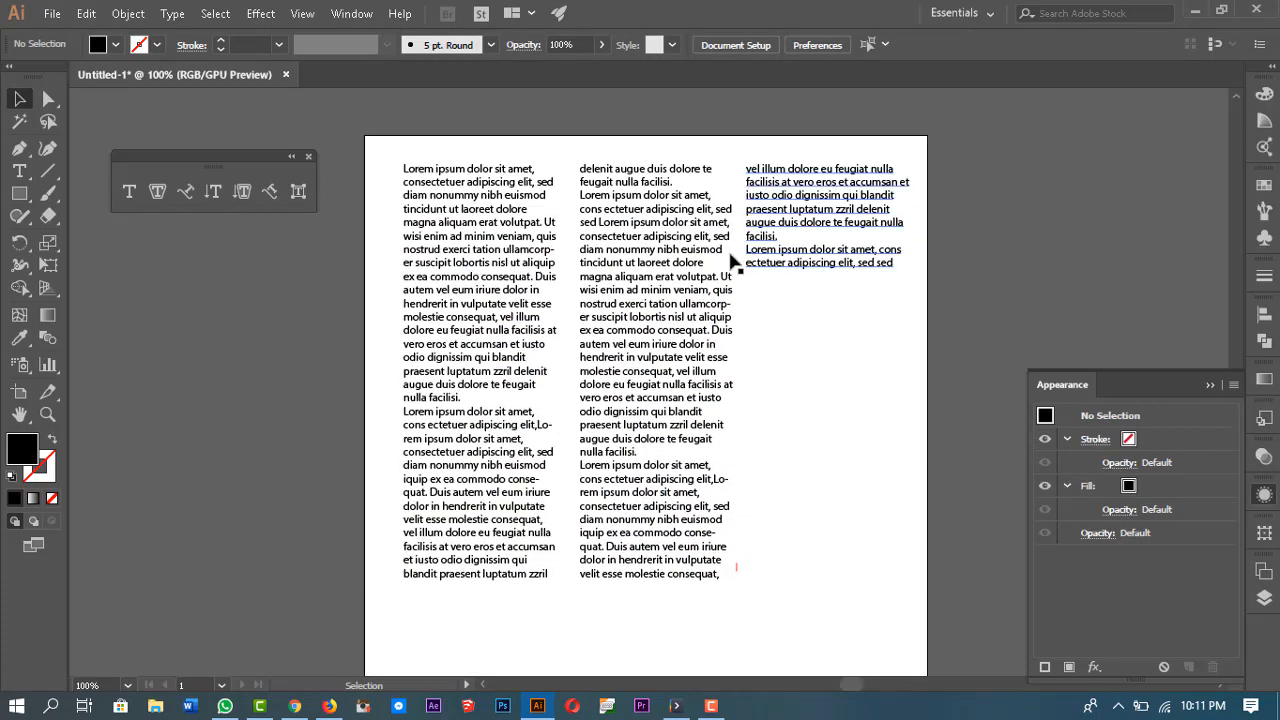
# Step: Select all the threaded text boxes and delete them from the artboard
pyautogui.hotkey('ctrl', 'a')
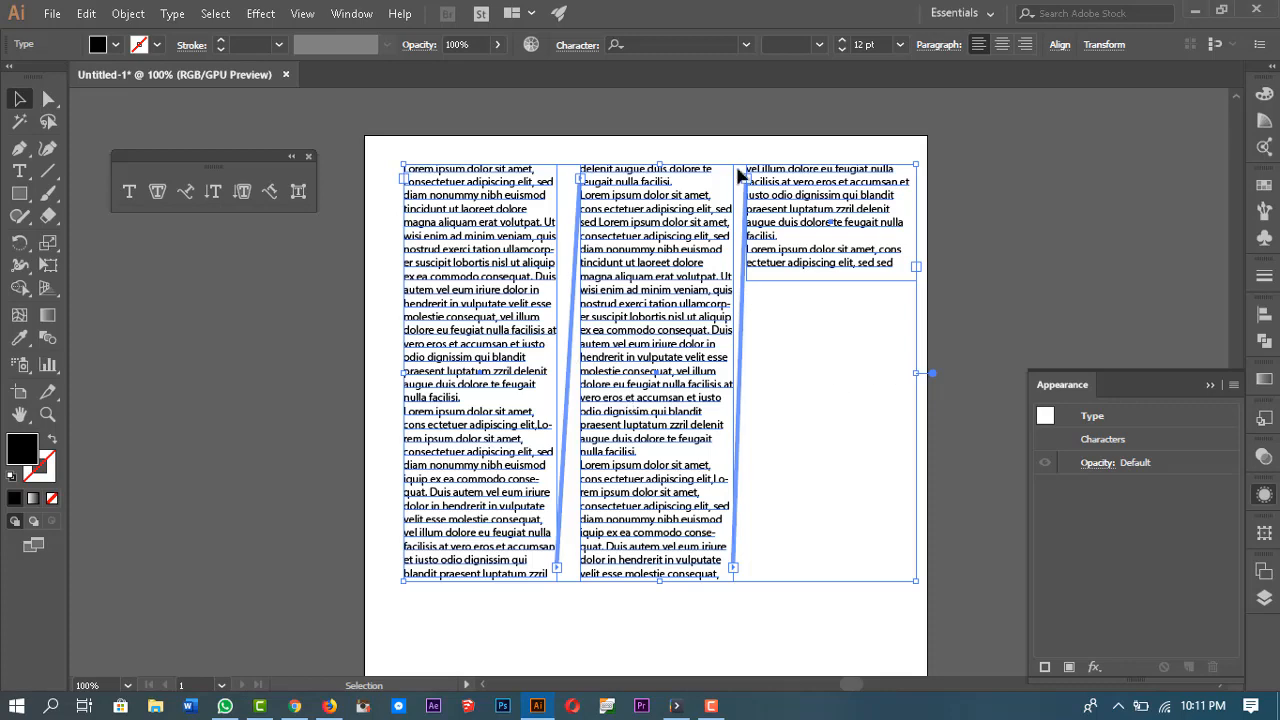
pyautogui.click(1035, 221)
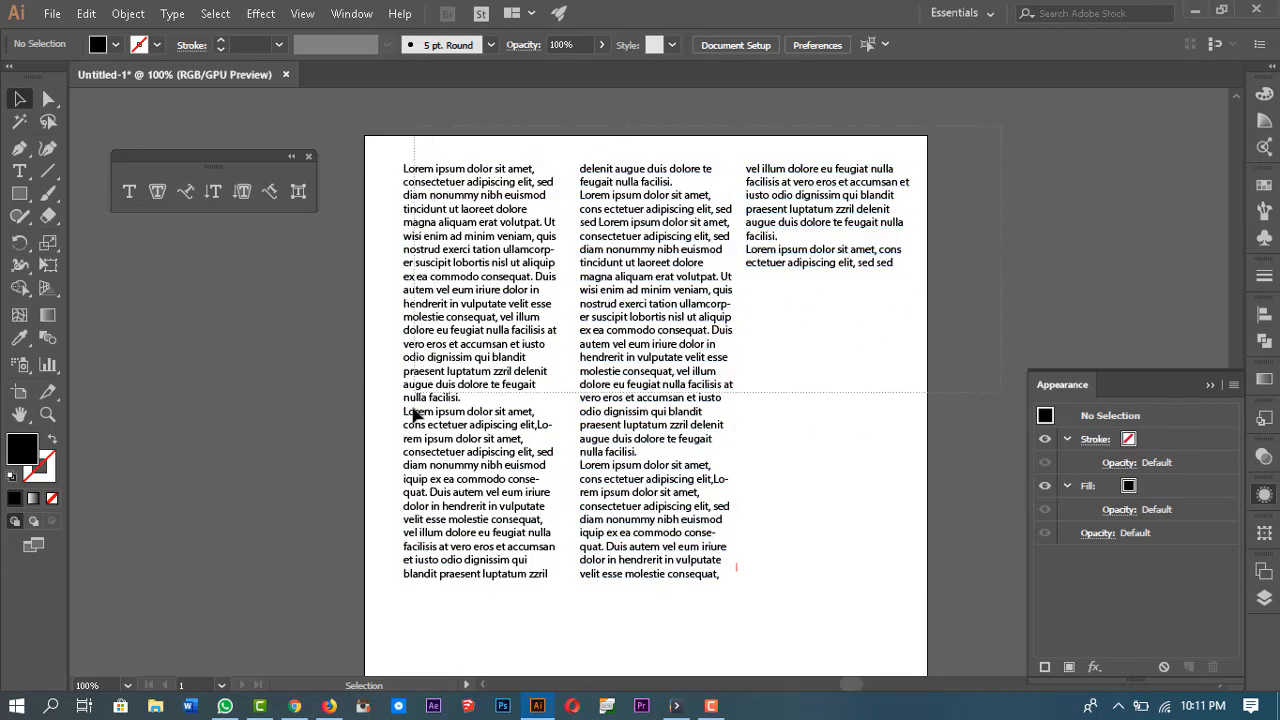
pyautogui.click(438, 460)
pyautogui.press('Delete')
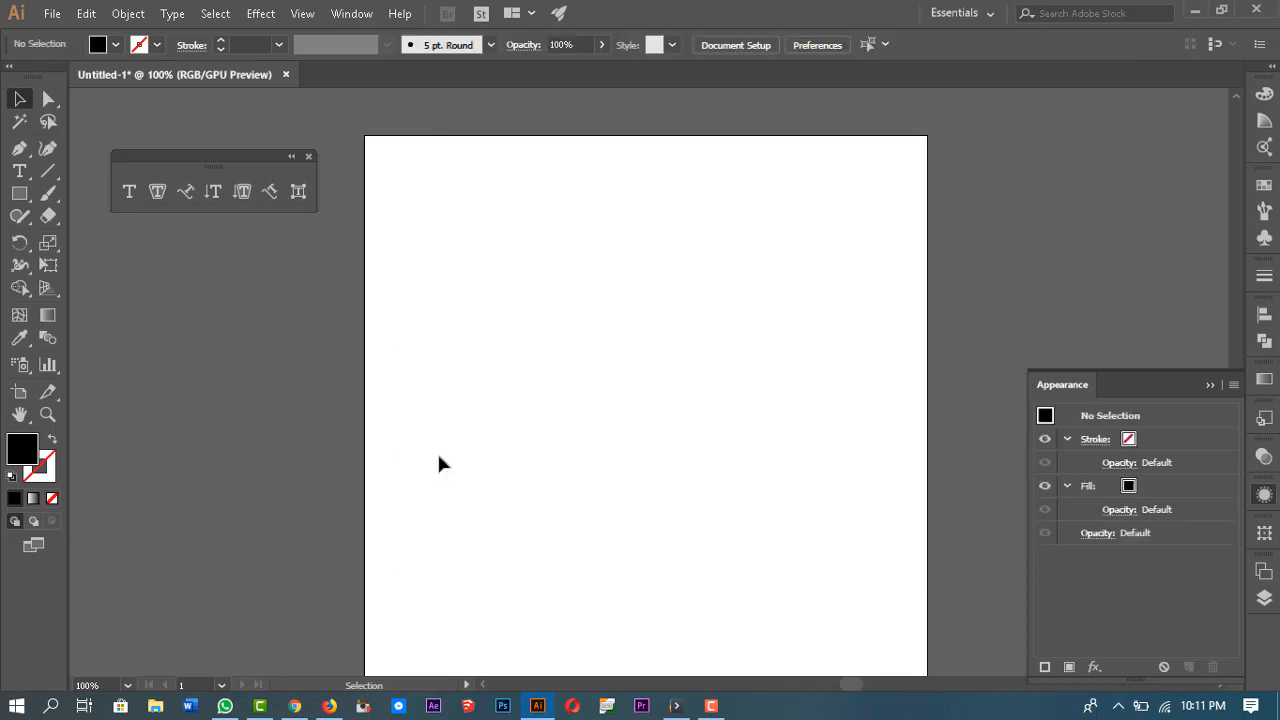
# Step: Draw a filled square near the artboard's upper-left corner with the Rectangle tool
pyautogui.click(18, 198)
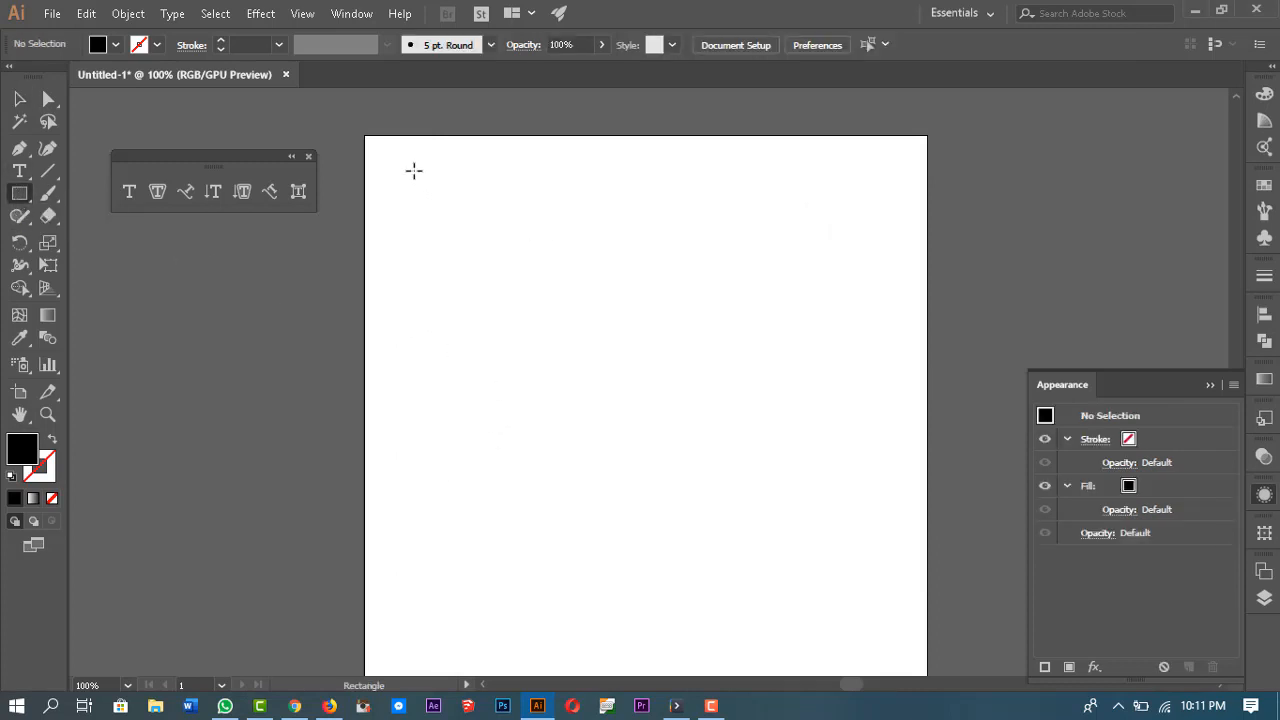
pyautogui.moveTo(437, 195)
pyautogui.mouseDown()
pyautogui.moveTo(583, 343)
pyautogui.moveTo(516, 281)
pyautogui.mouseUp()
pyautogui.press('v')
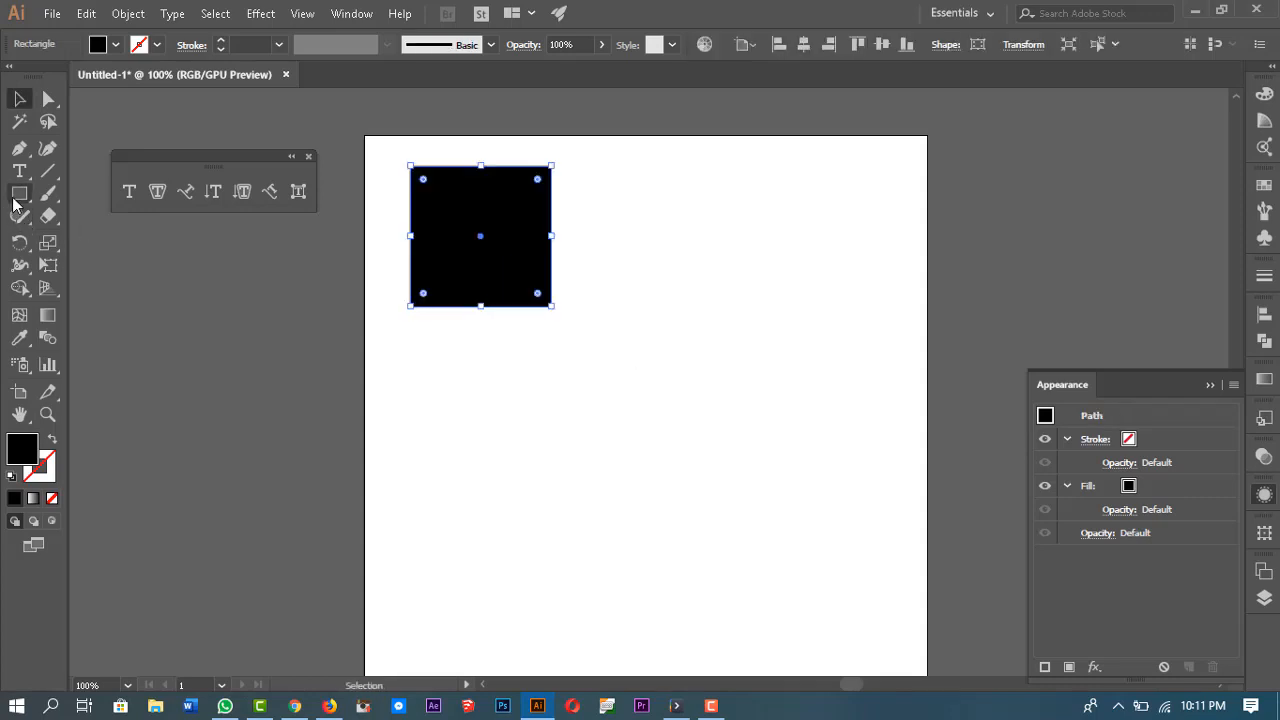
# Step: Draw a circle in the artboard's upper-right area with the Ellipse tool
pyautogui.click(14, 200)
pyautogui.click(104, 238)
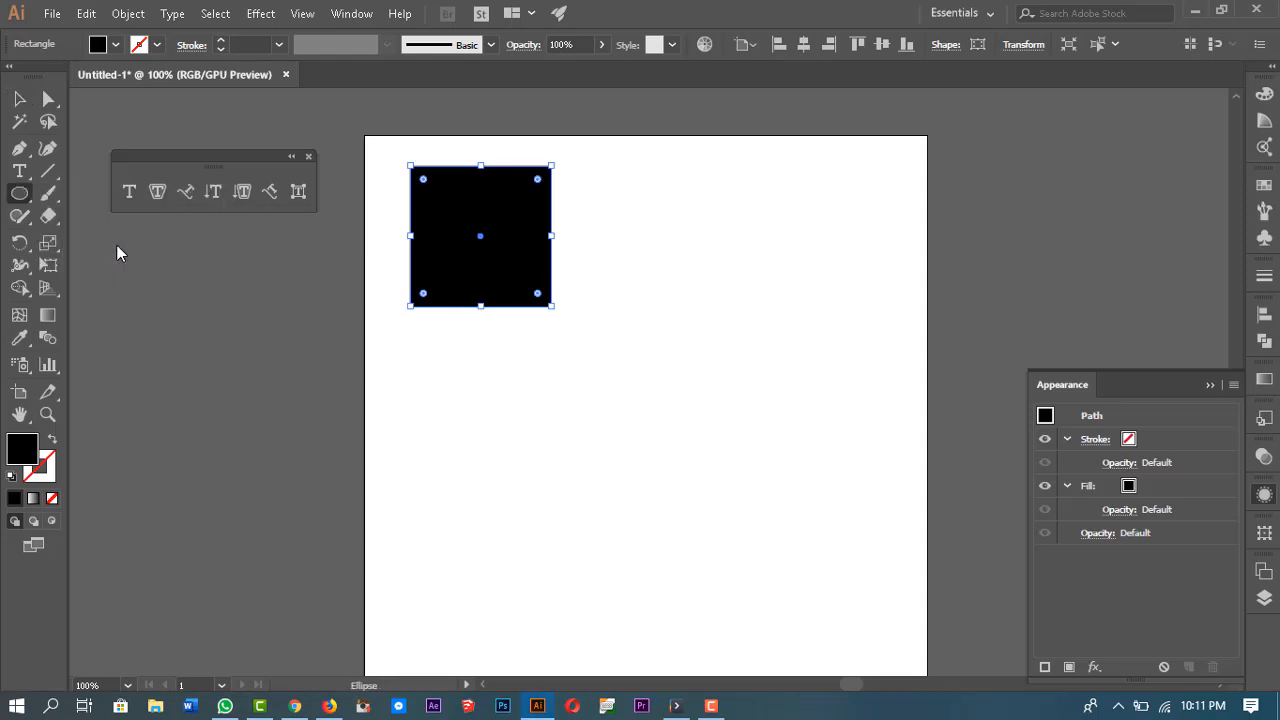
pyautogui.moveTo(728, 207); pyautogui.dragTo(785, 254)
pyautogui.press('v')
# Step: Draw a hexagon below the square with the Polygon tool
pyautogui.click(20, 195)
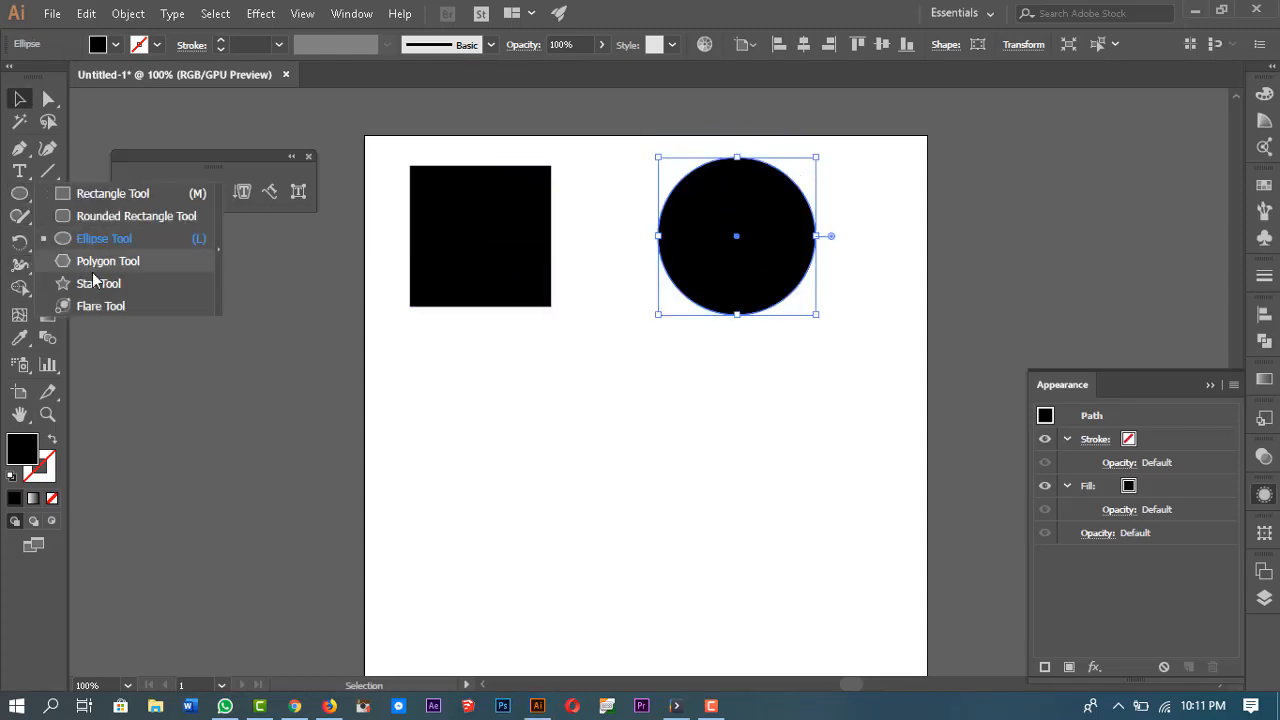
pyautogui.click(91, 260)
pyautogui.moveTo(513, 459); pyautogui.dragTo(589, 518)
# Step: Draw a star below the circle with the Star tool, then deselect
pyautogui.click(20, 193)
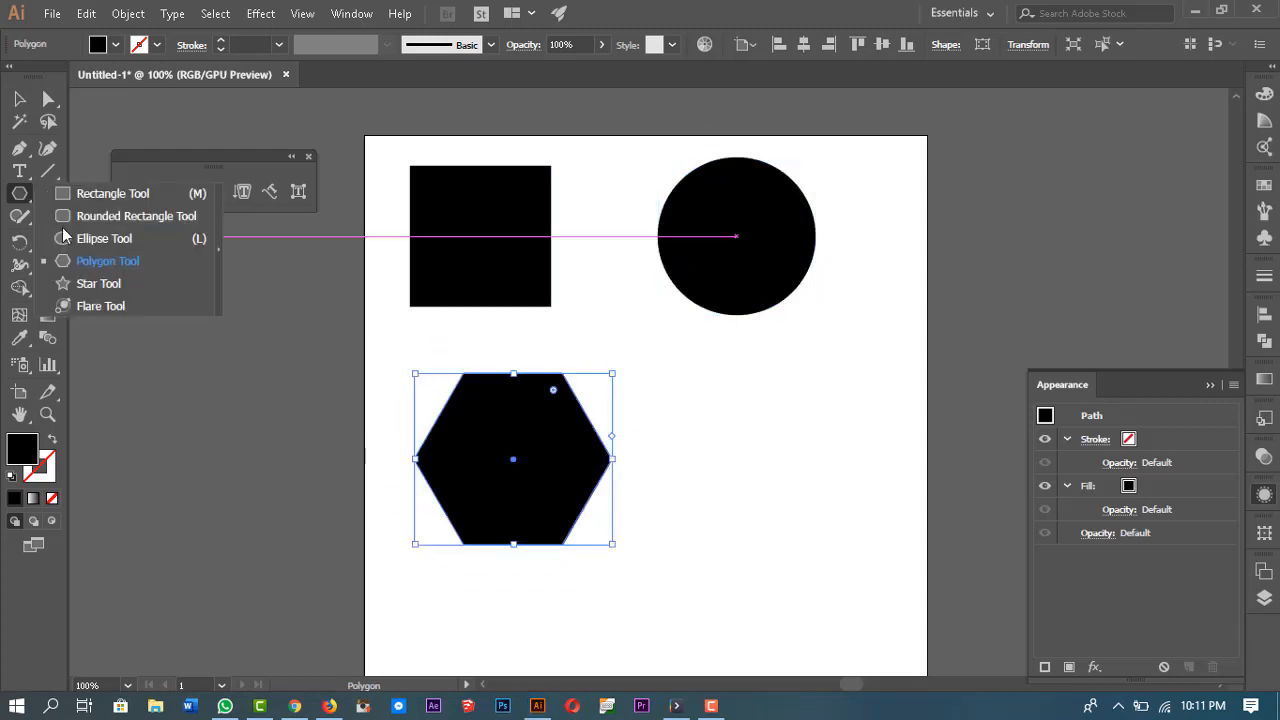
pyautogui.click(98, 283)
pyautogui.moveTo(796, 468); pyautogui.dragTo(889, 550)
pyautogui.press('v')
pyautogui.click(991, 275)
# Step: Turn the square into area type filled with placeholder text using the Area Type tool
pyautogui.press('space')
pyautogui.moveTo(888, 387); pyautogui.dragTo(884, 413)
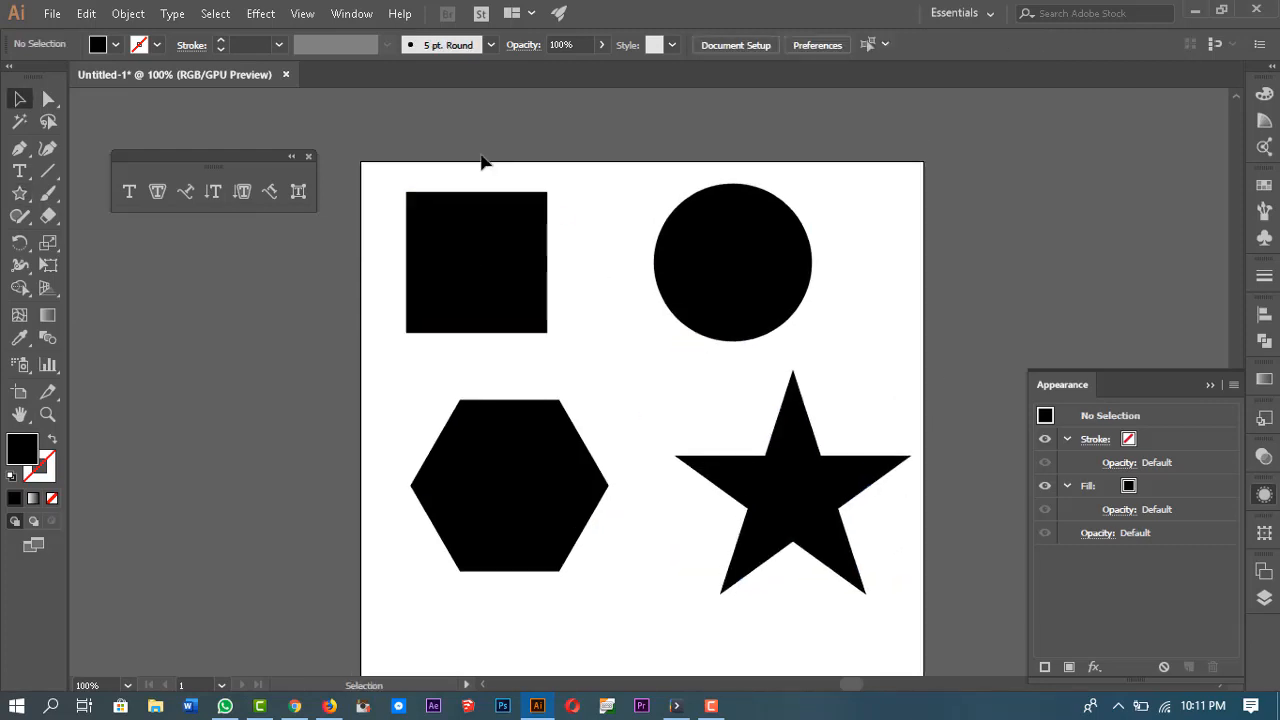
pyautogui.click(482, 283)
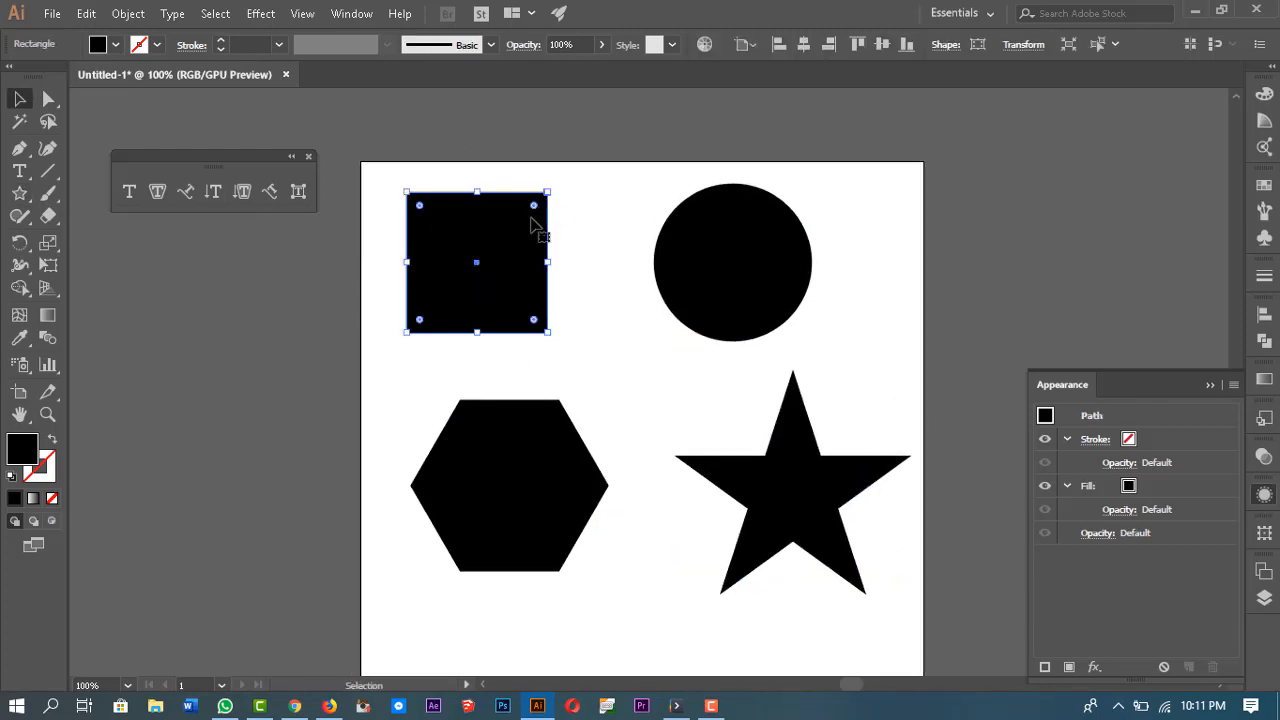
pyautogui.click(164, 190)
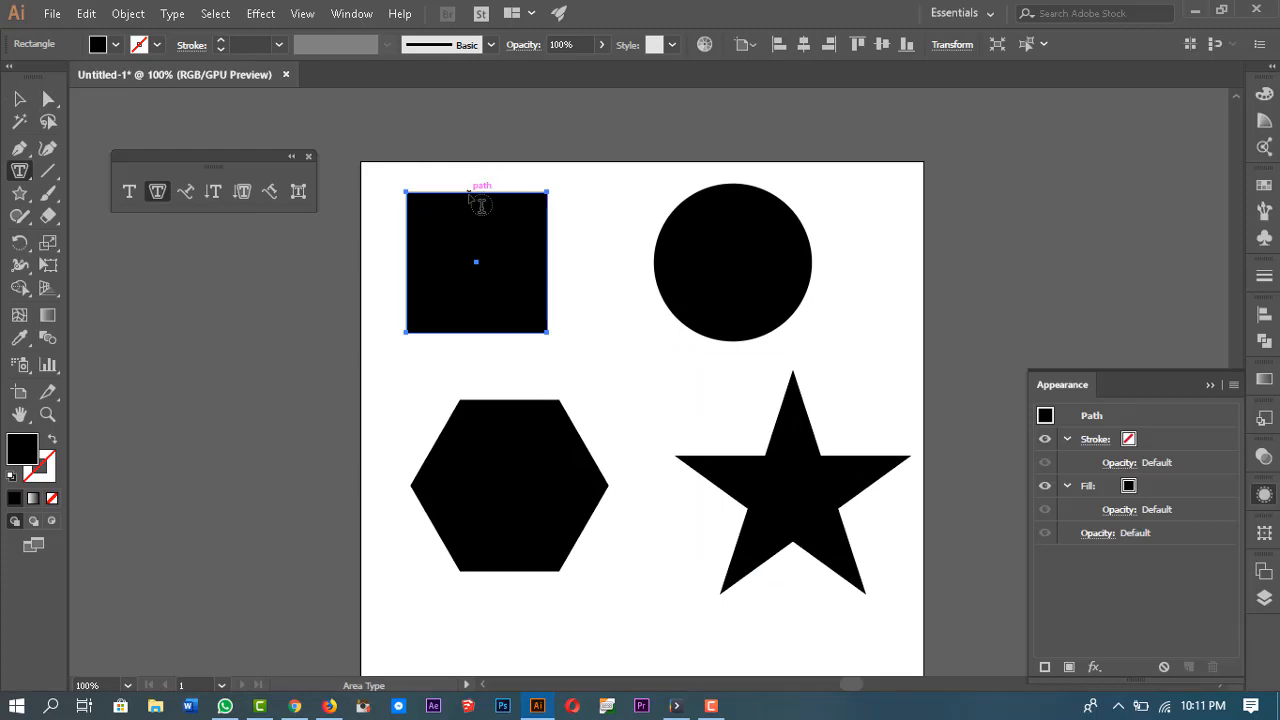
pyautogui.click(481, 205)
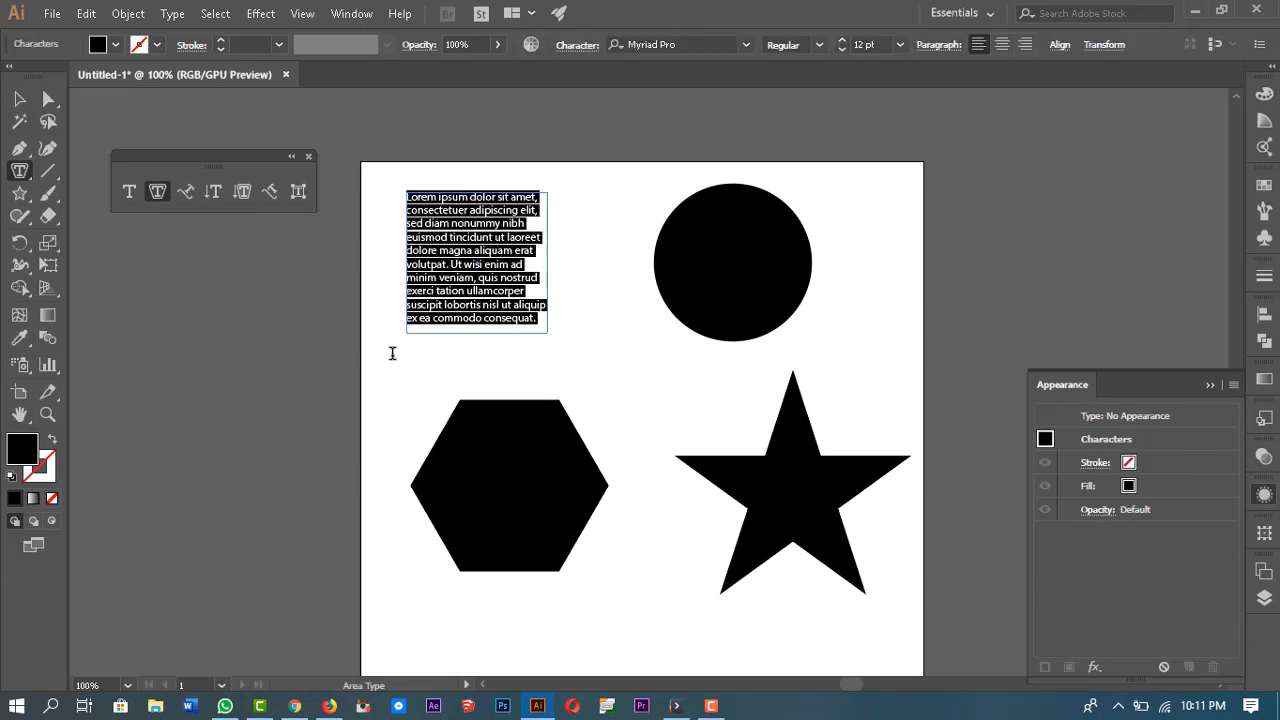
pyautogui.press('Escape')
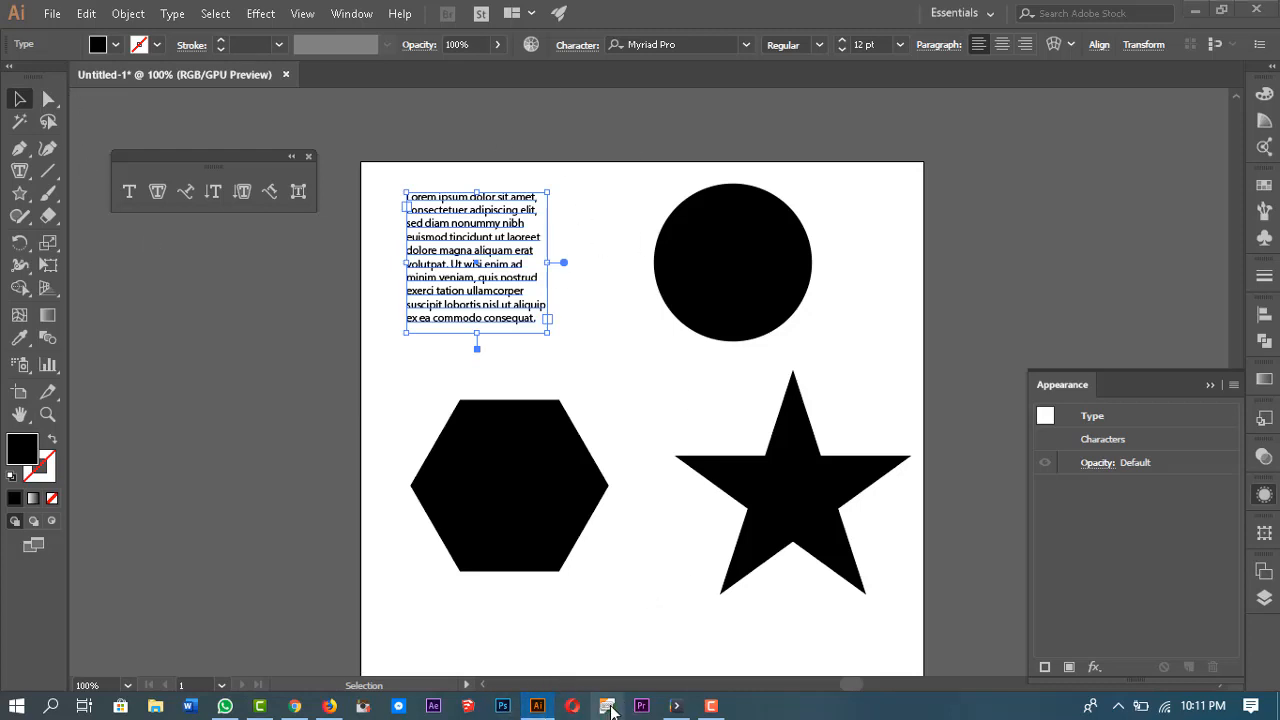
# Step: Center-align the paragraph text inside the square
pyautogui.click(1210, 386)
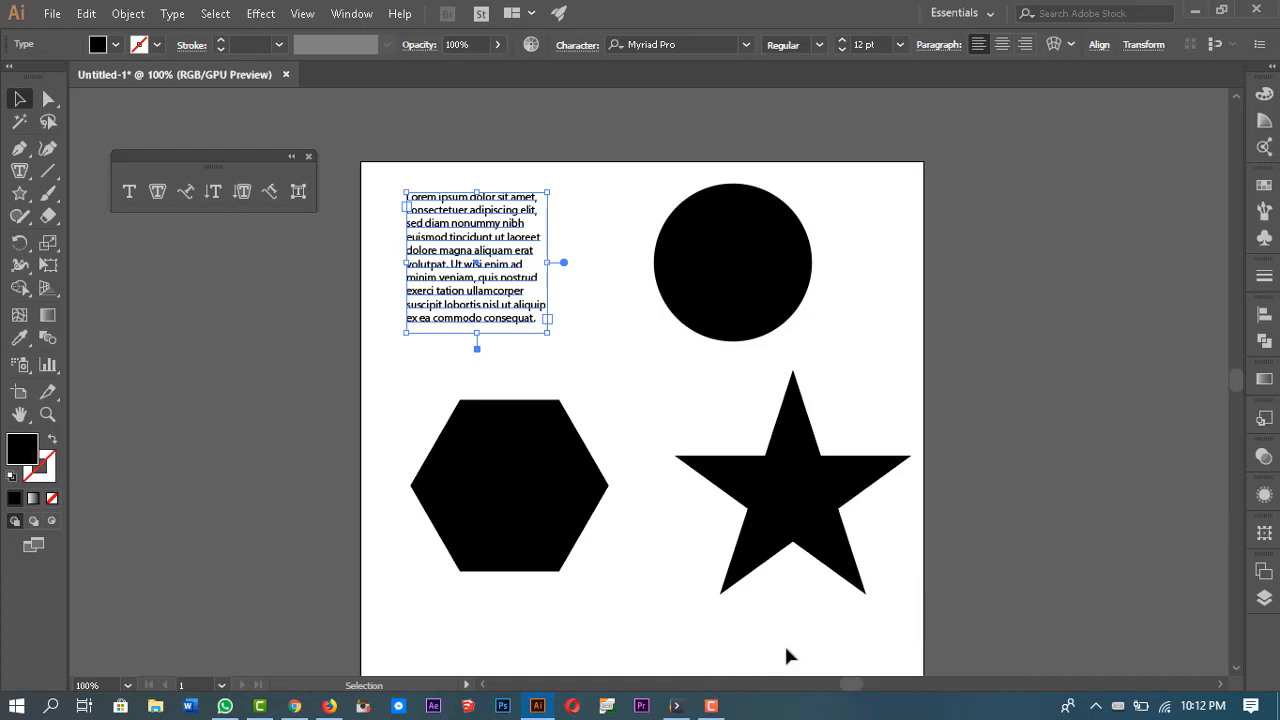
pyautogui.press('Escape')
pyautogui.click(1001, 44)
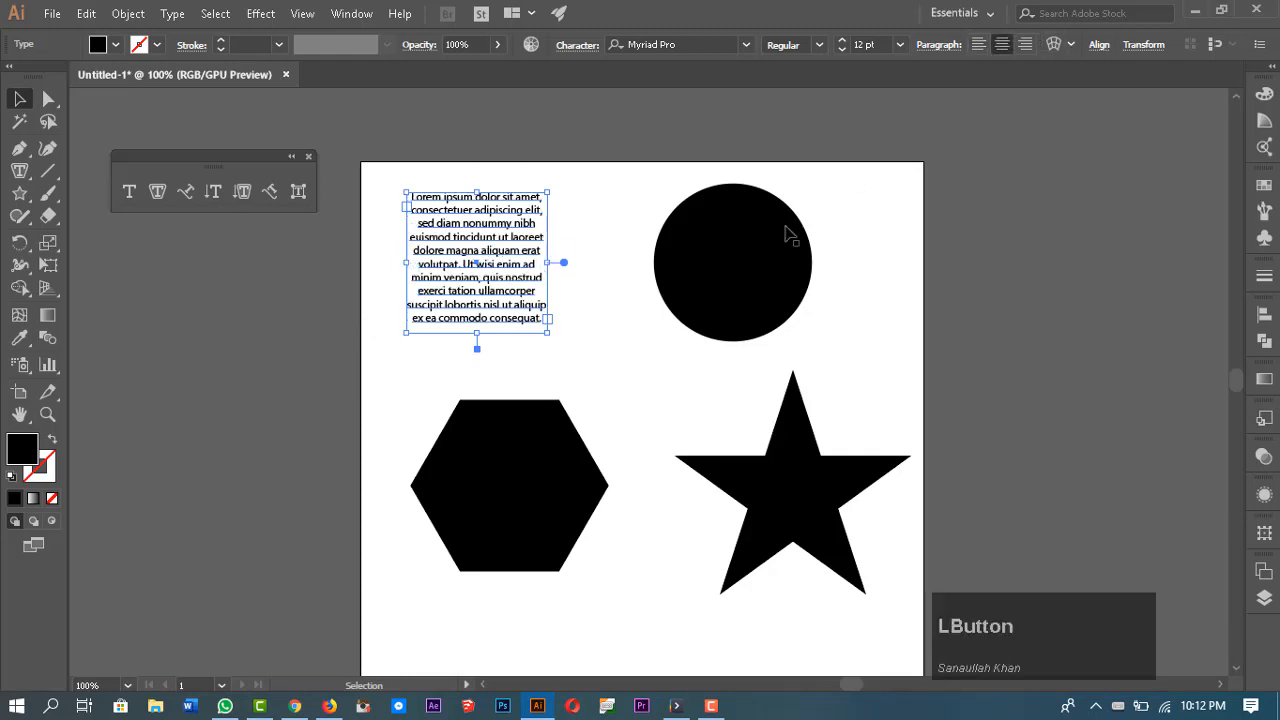
pyautogui.click(348, 224)
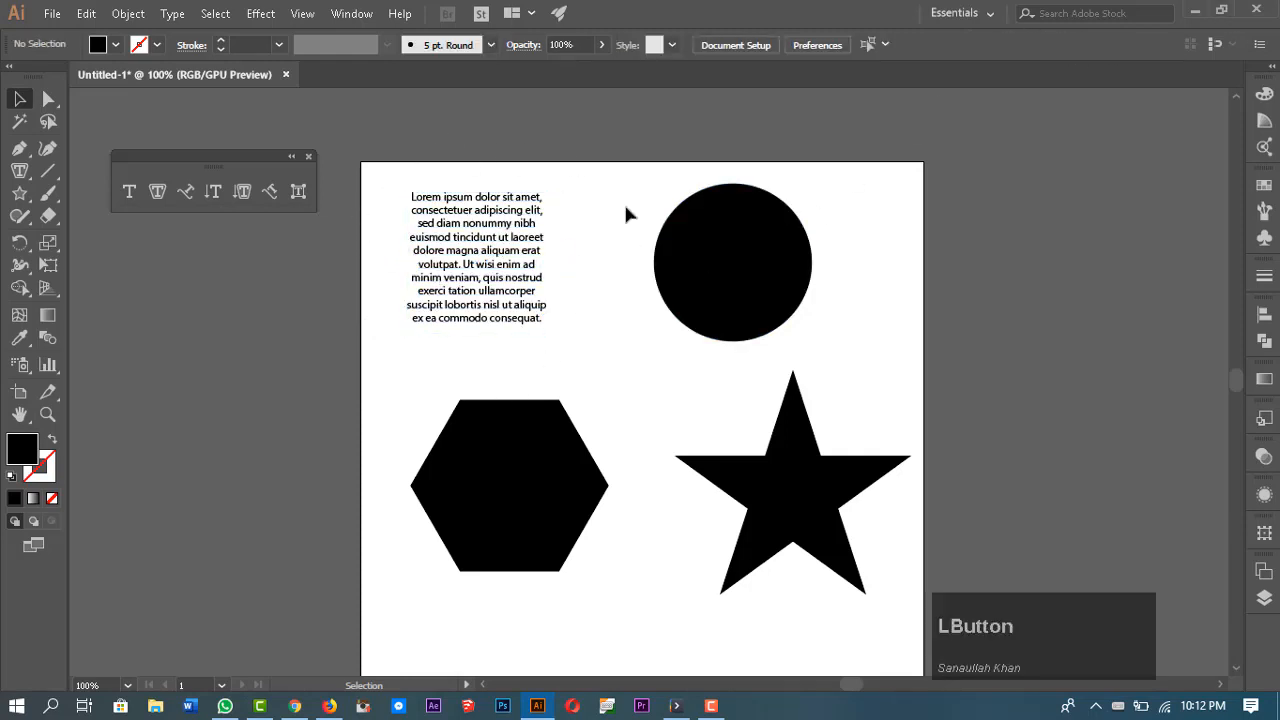
pyautogui.click(482, 248)
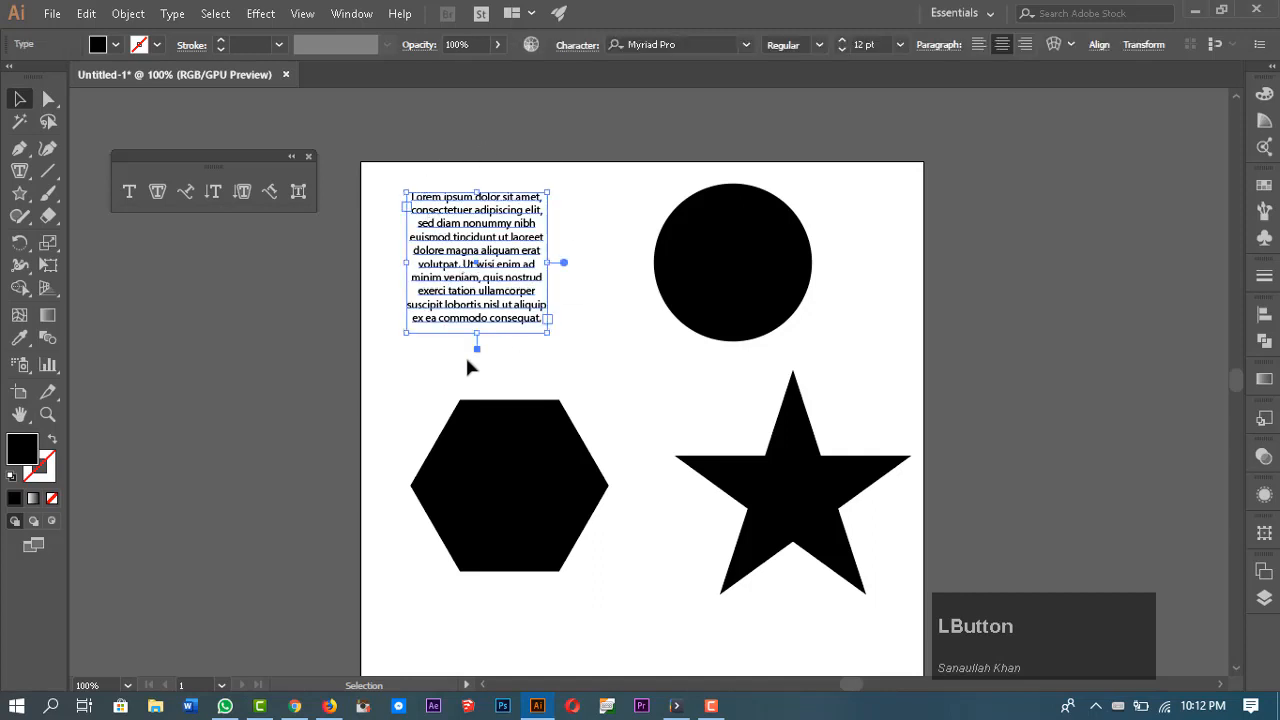
pyautogui.click(498, 223)
pyautogui.doubleClick(500, 228)
pyautogui.moveTo(530, 304); pyautogui.dragTo(415, 196)
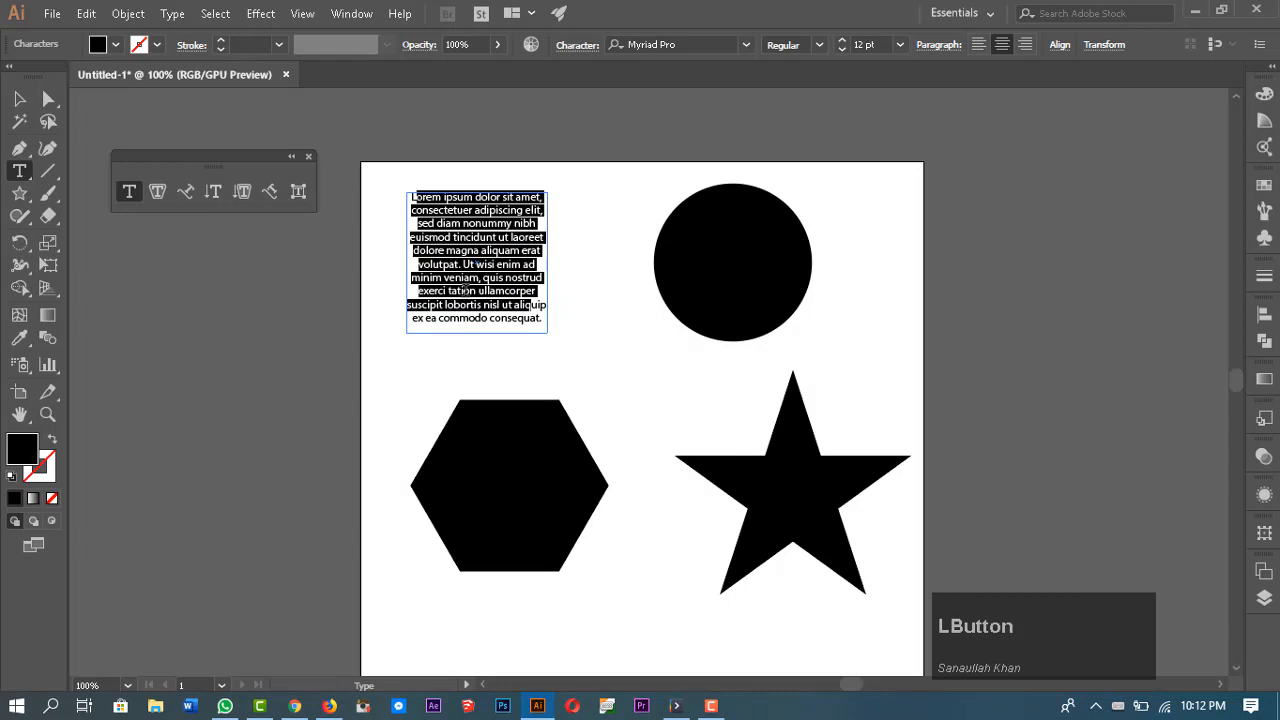
# Step: Turn the circle into area type filled with placeholder text using the Area Type tool
pyautogui.click(160, 193)
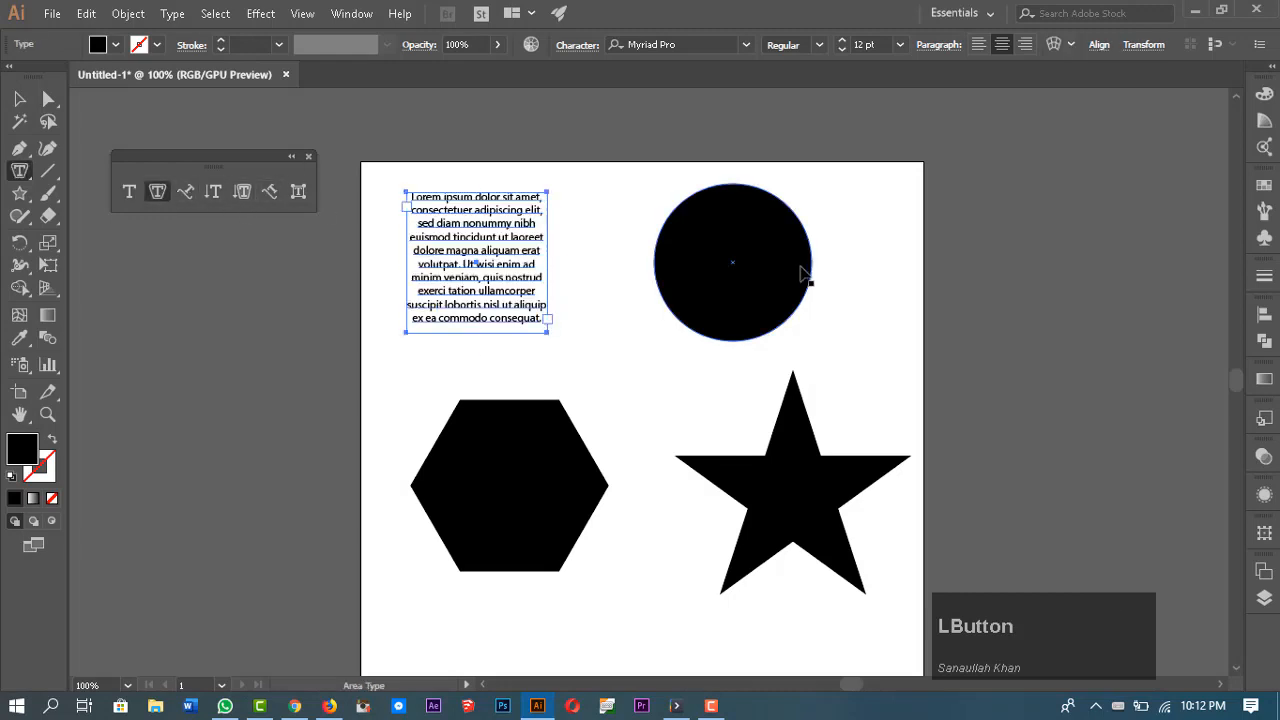
pyautogui.keyDown('ctrl'); pyautogui.click(786, 245); pyautogui.keyUp('ctrl')
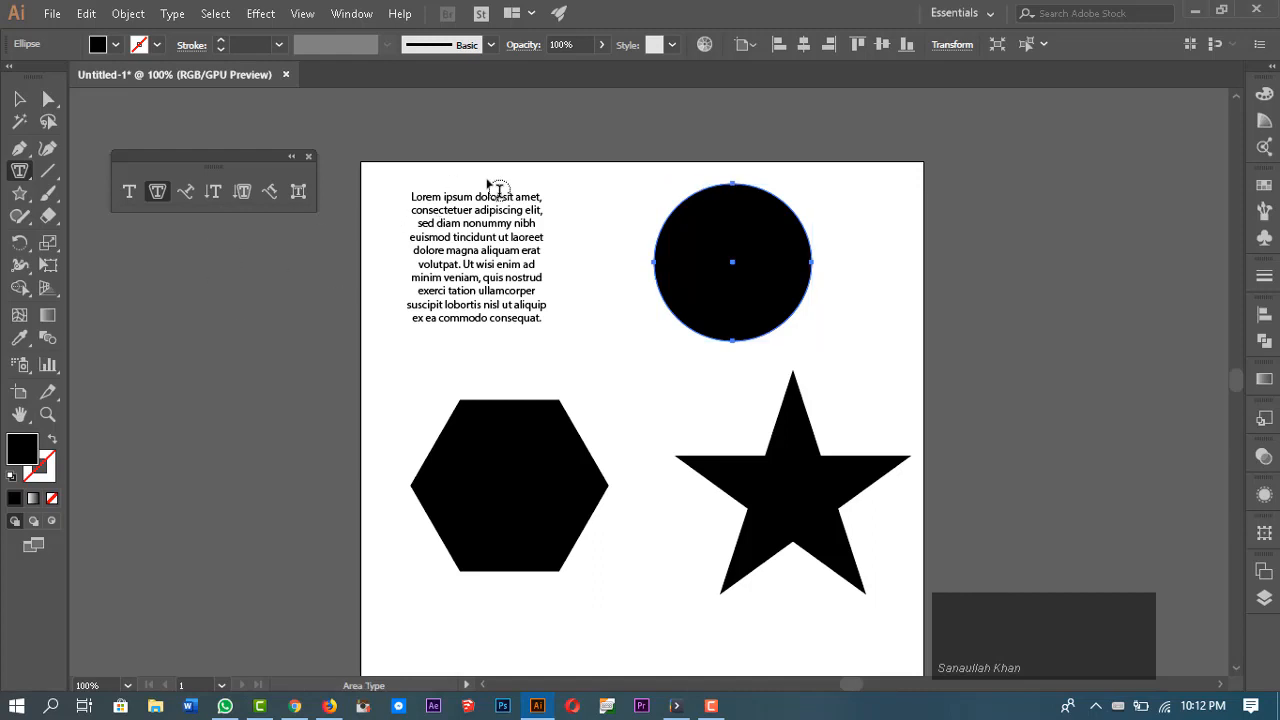
pyautogui.keyDown('ctrl'); pyautogui.click(498, 276); pyautogui.keyUp('ctrl')
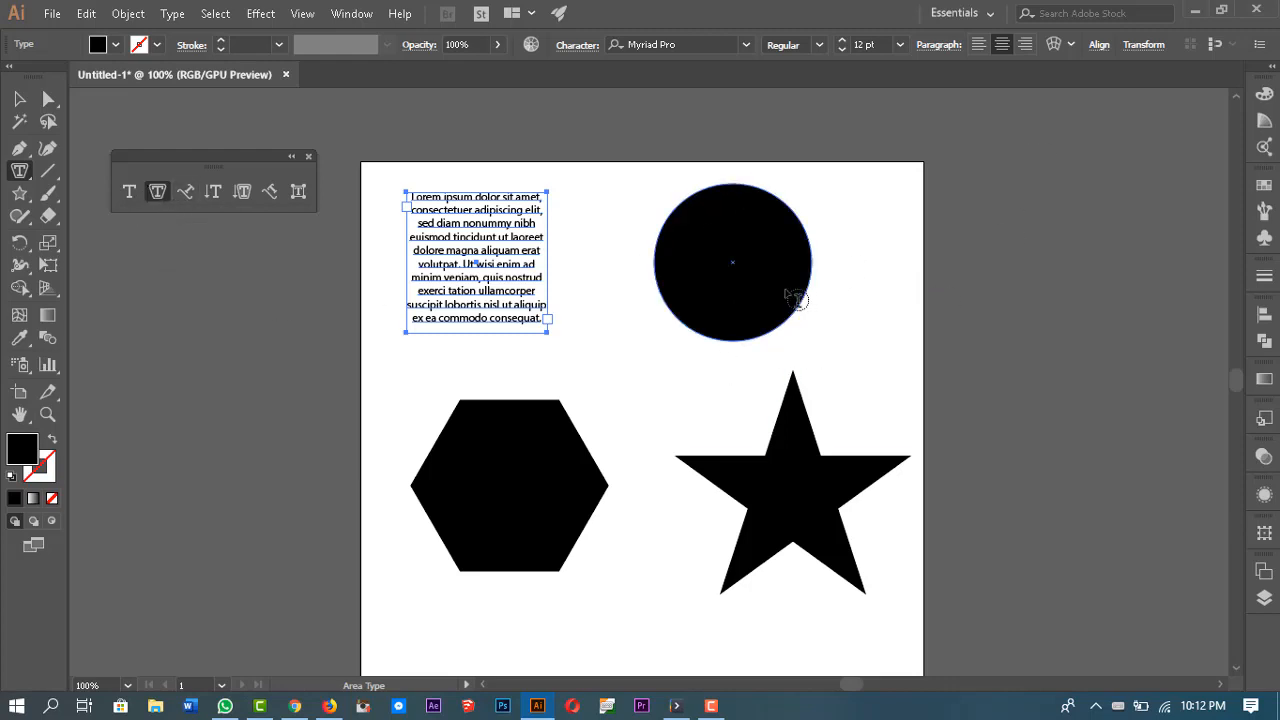
pyautogui.press('ctrl')
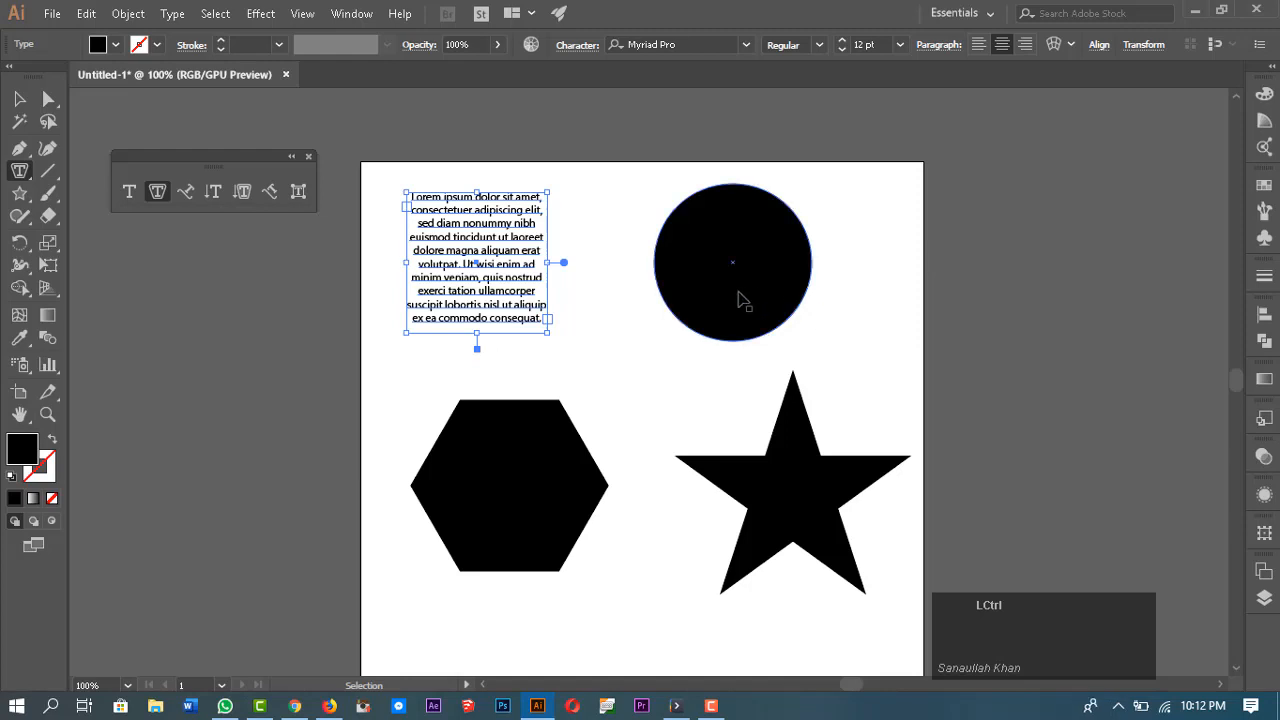
pyautogui.keyDown('ctrl'); pyautogui.click(703, 218); pyautogui.keyUp('ctrl')
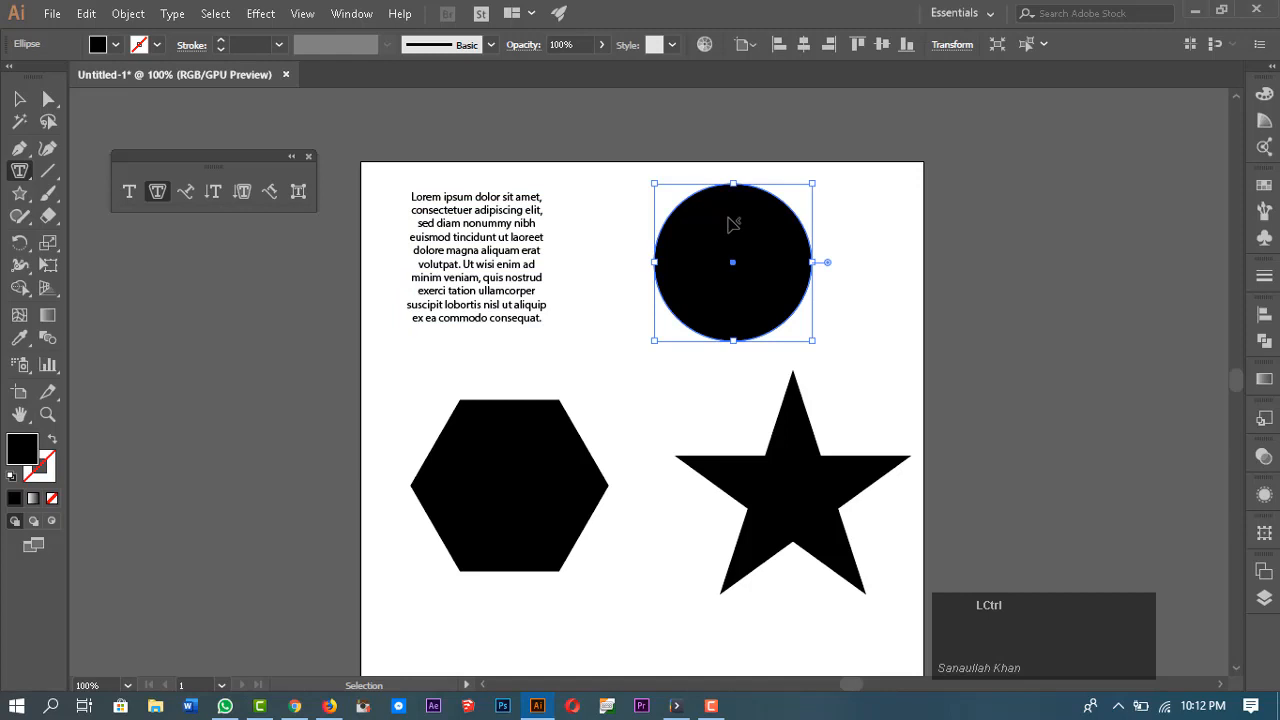
pyautogui.keyDown('ctrl'); pyautogui.click(737, 226); pyautogui.keyUp('ctrl')
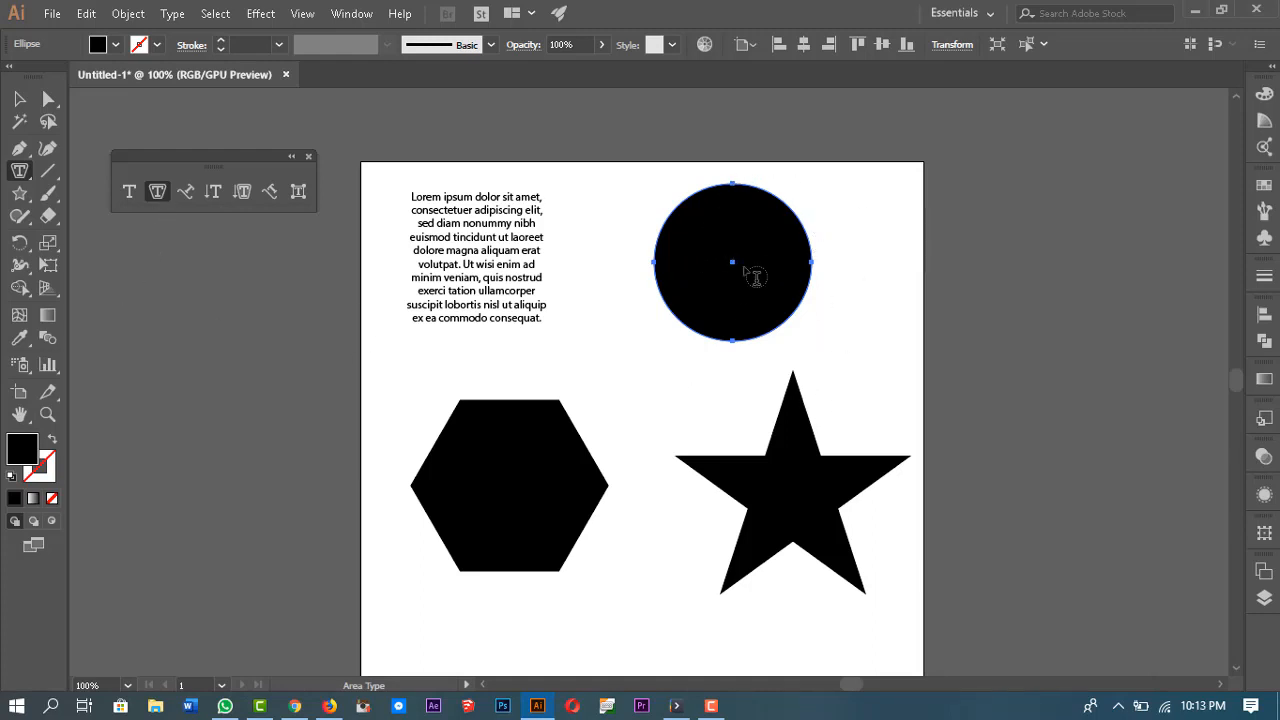
pyautogui.click(717, 197)
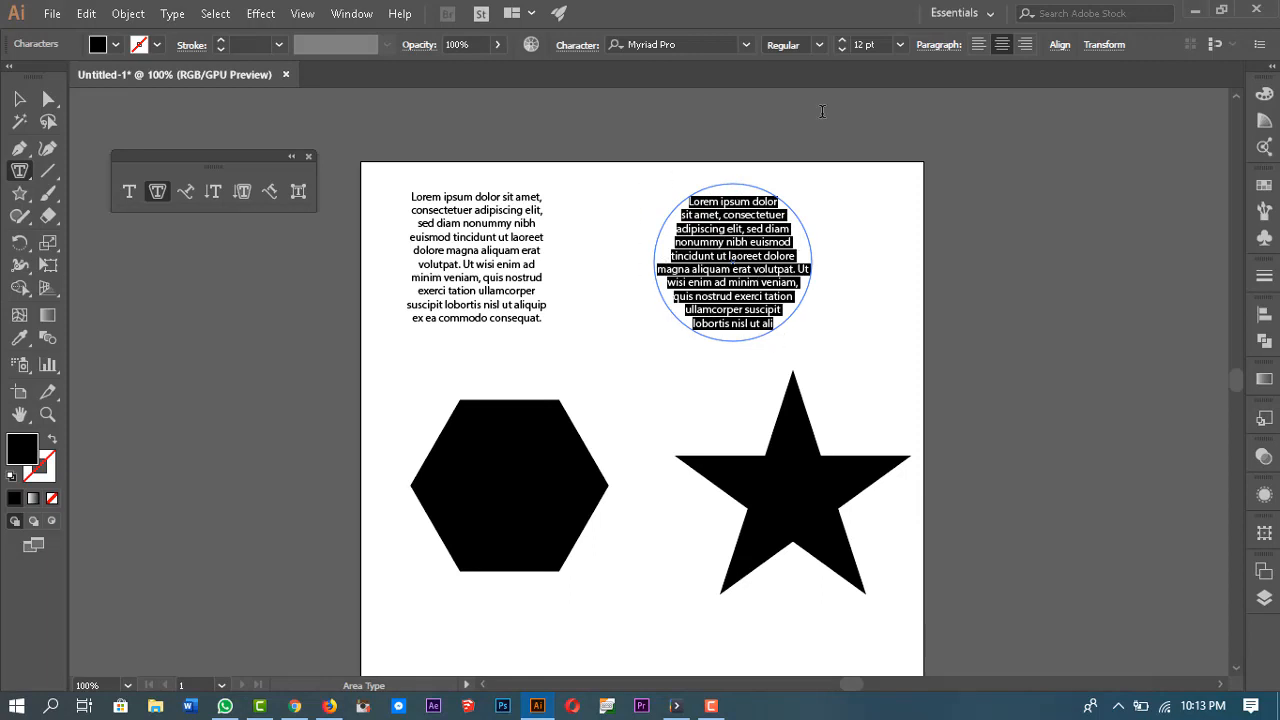
# Step: Try left and right alignment on the circle's text, settle on center alignment, then deselect
pyautogui.click(984, 47)
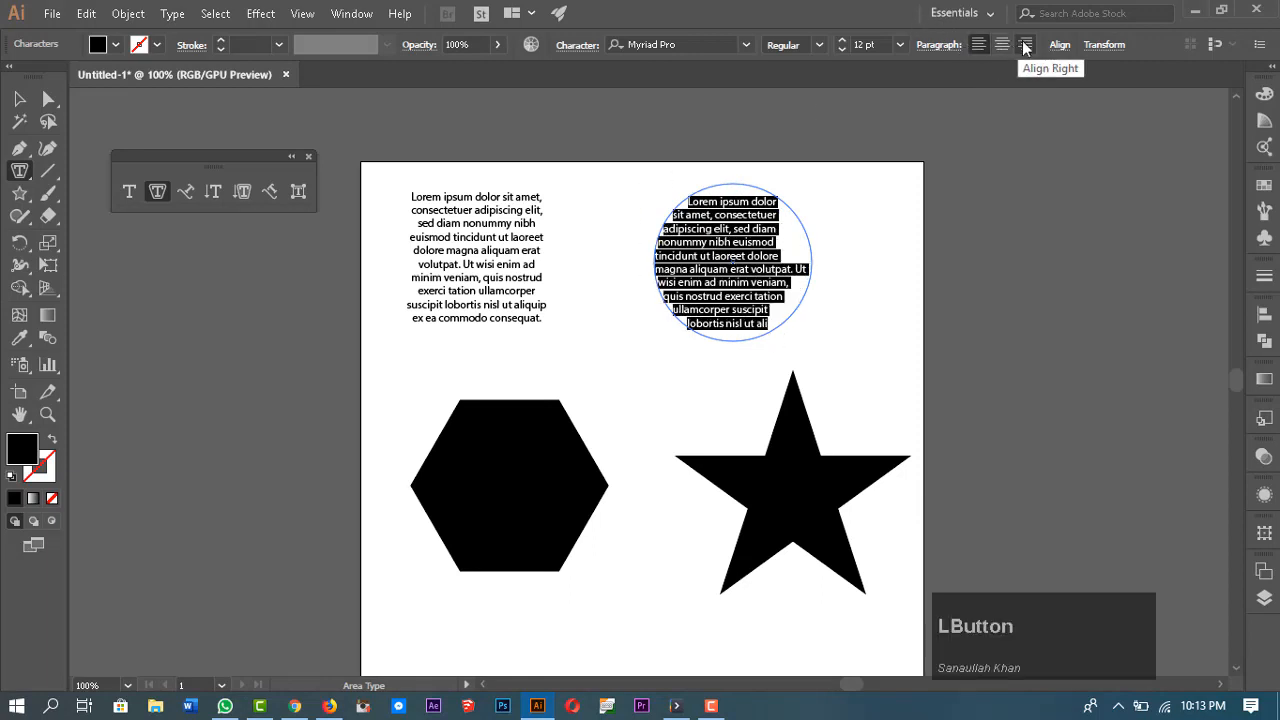
pyautogui.click(1024, 46)
pyautogui.click(1002, 48)
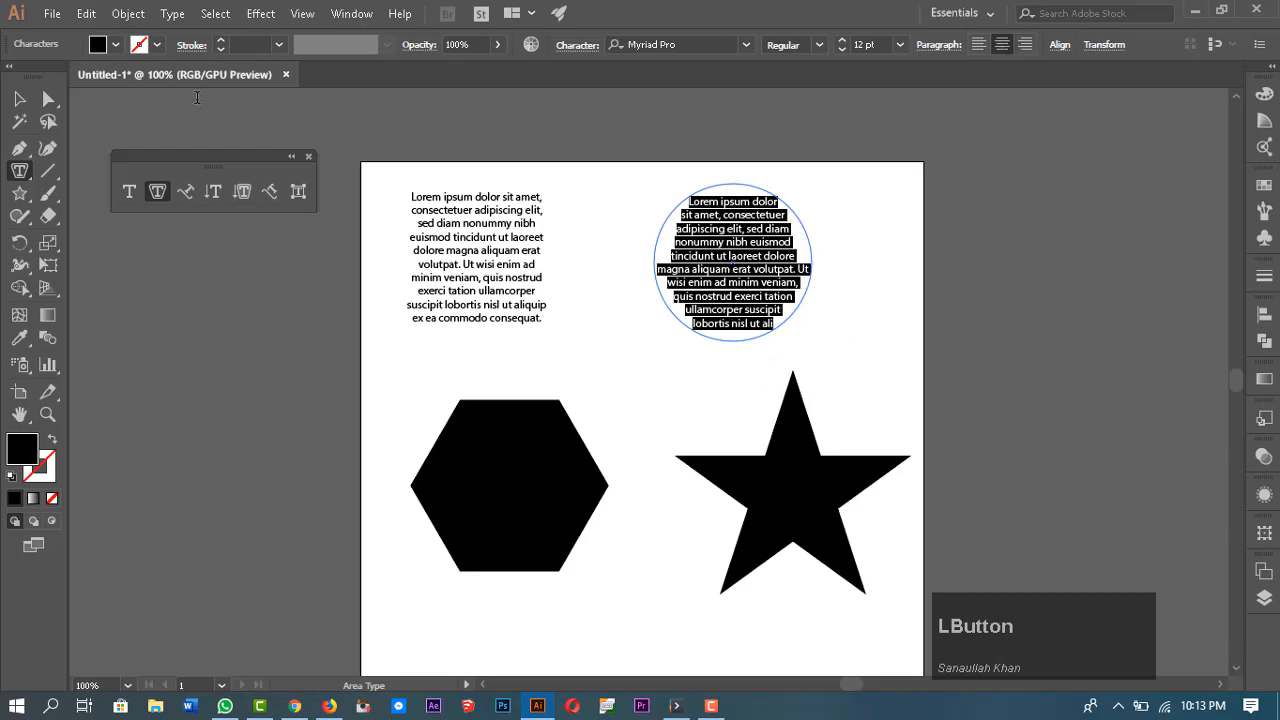
pyautogui.click(19, 98)
pyautogui.click(1012, 240)
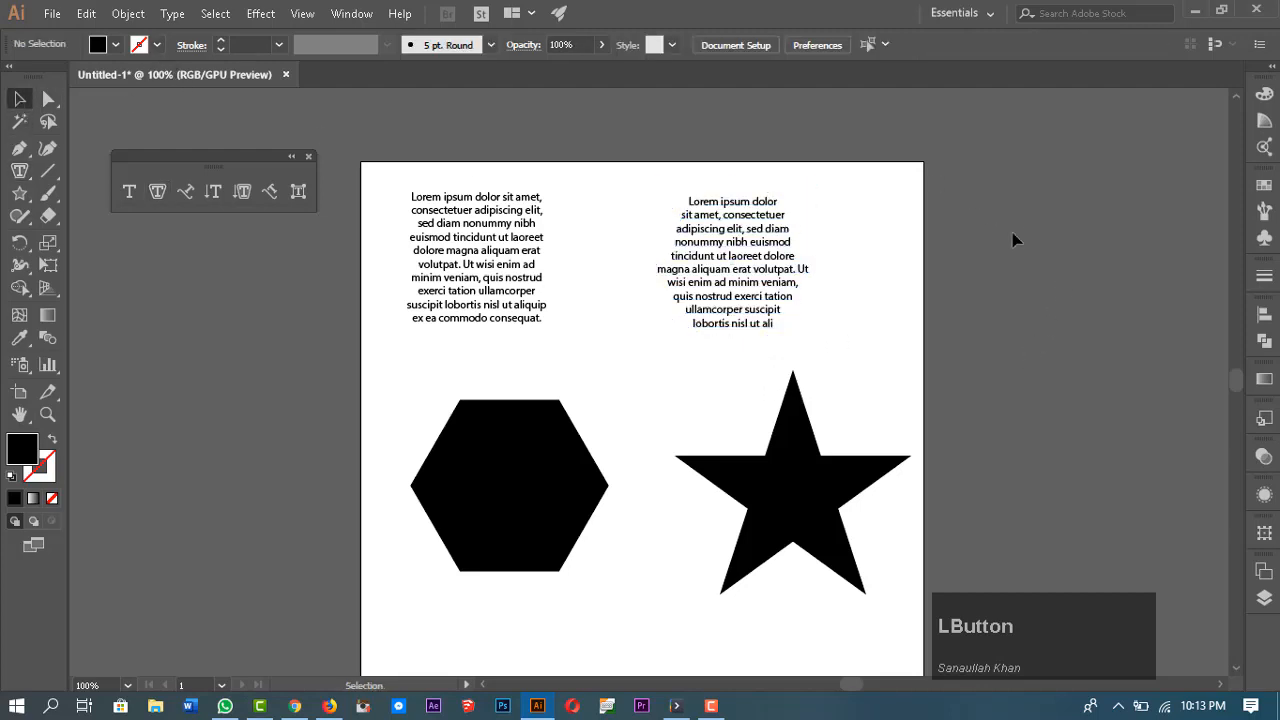
# Step: Justify the circle's text with the last line aligned left, then deselect it
pyautogui.click(776, 258)
pyautogui.click(937, 47)
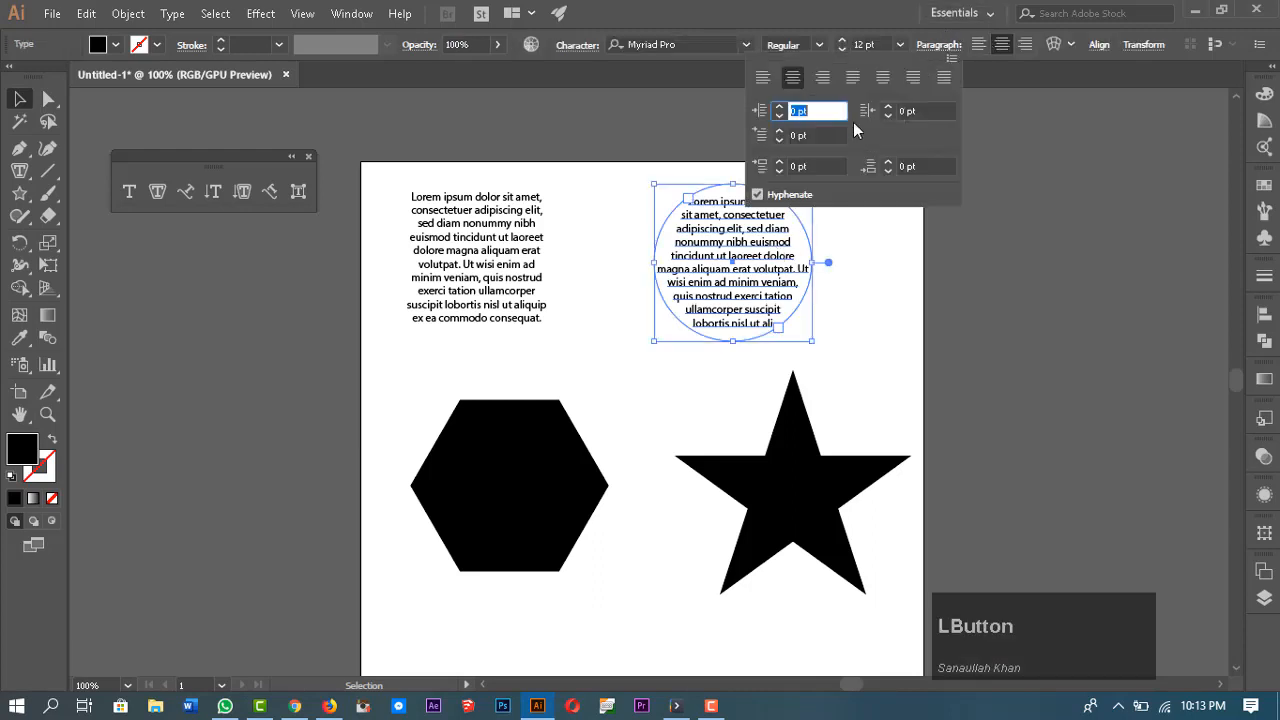
pyautogui.click(858, 80)
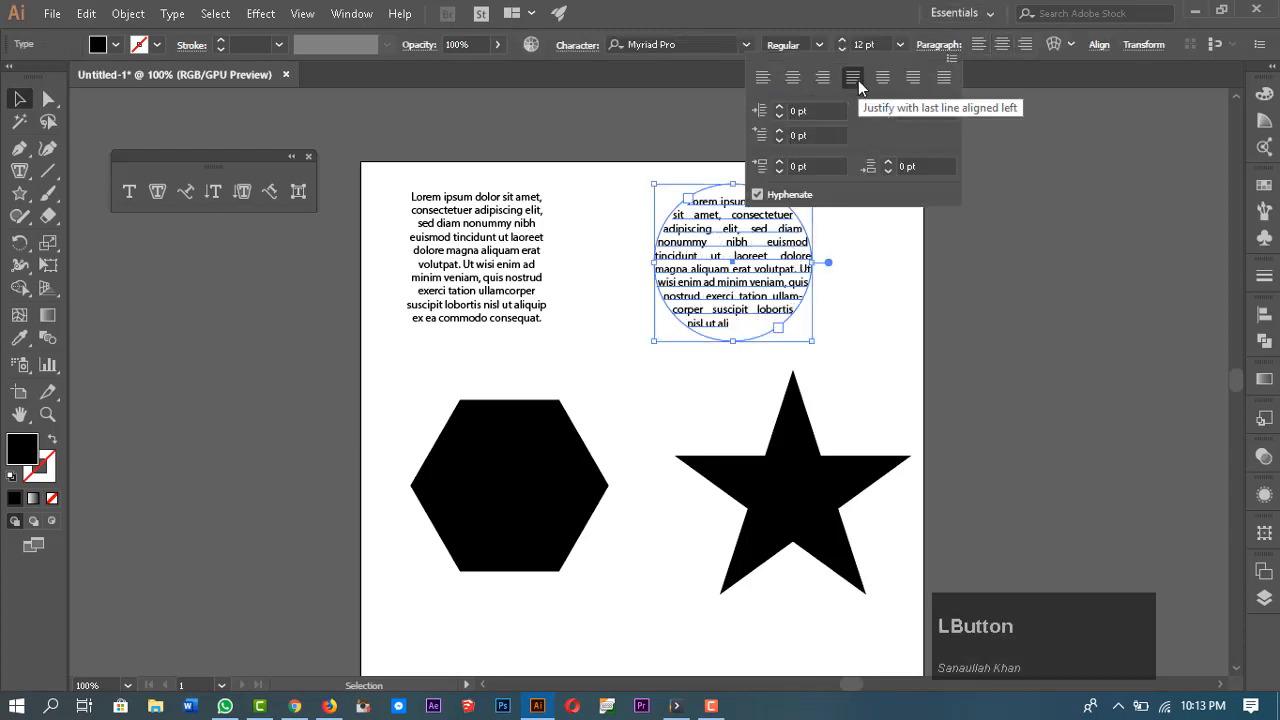
pyautogui.click(940, 318)
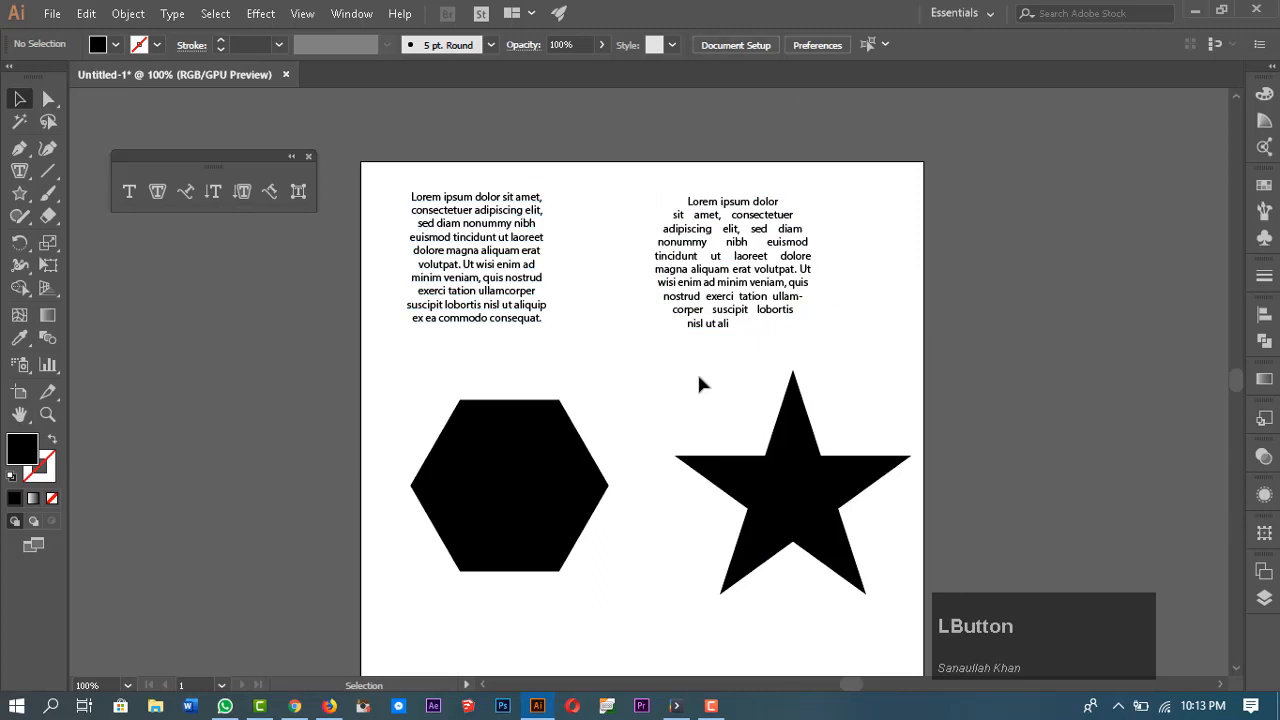
# Step: Turn the hexagon into area type filled with placeholder text using the Area Type tool
pyautogui.scroll(-1, 795, 325)
pyautogui.click(471, 491)
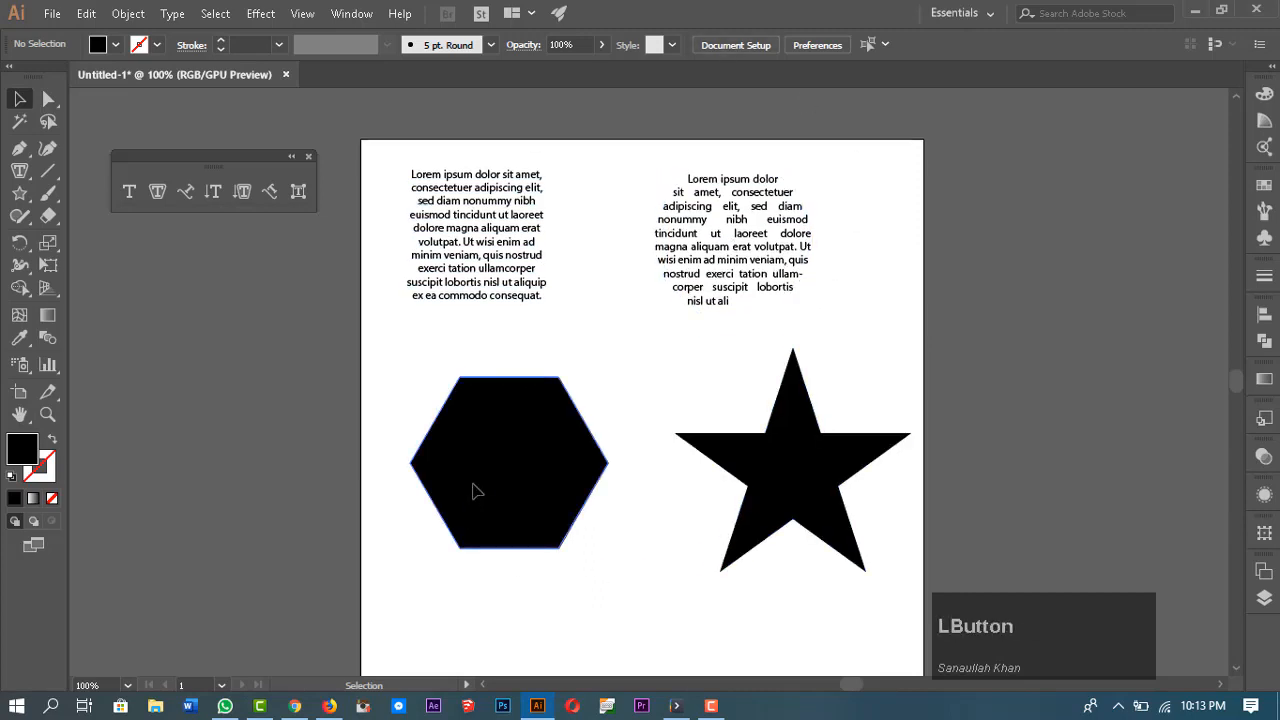
pyautogui.click(157, 191)
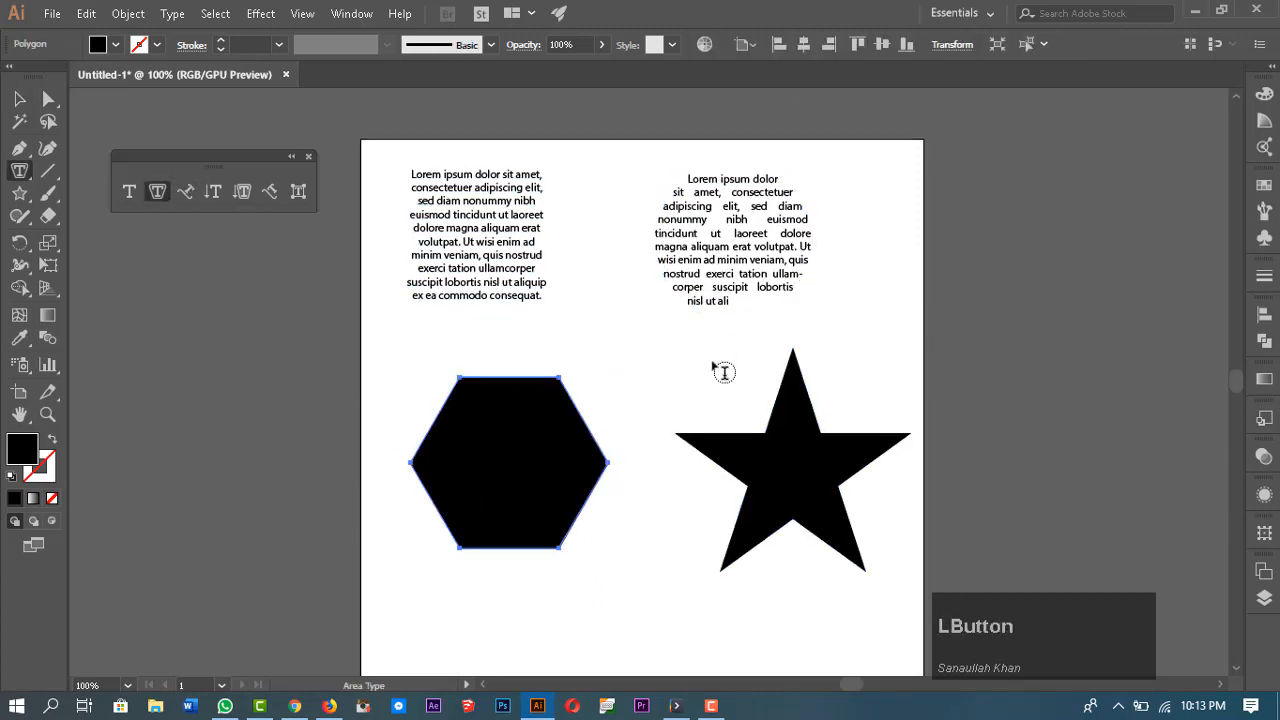
pyautogui.click(567, 389)
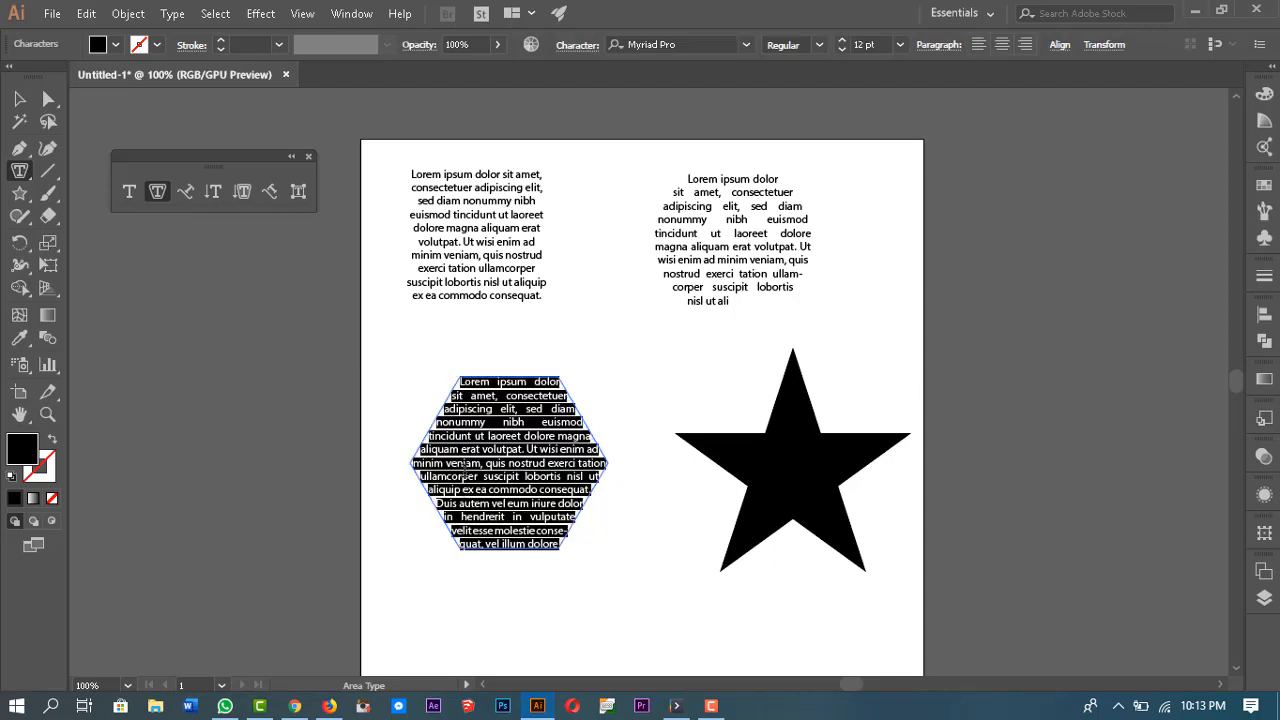
# Step: Turn the star into area type filled with placeholder text and center-align its paragraphs, then deselect
pyautogui.keyDown('ctrl'); pyautogui.click(808, 463); pyautogui.keyUp('ctrl')
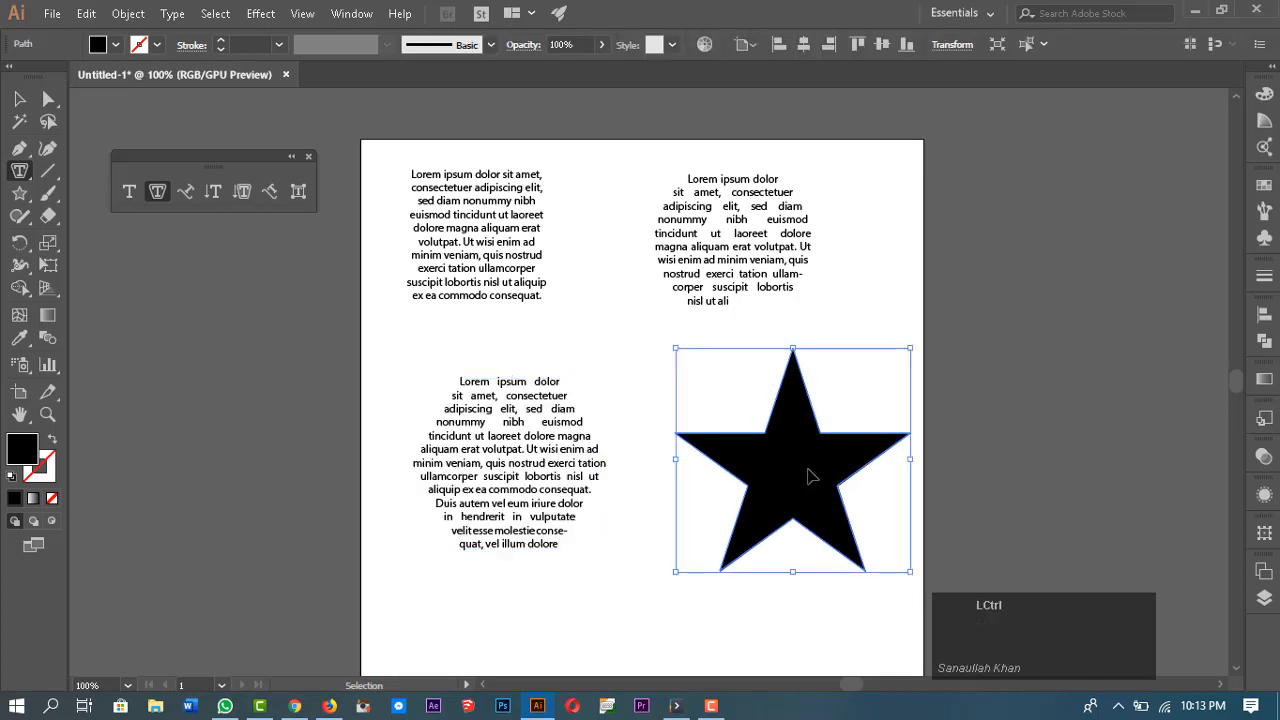
pyautogui.click(792, 352)
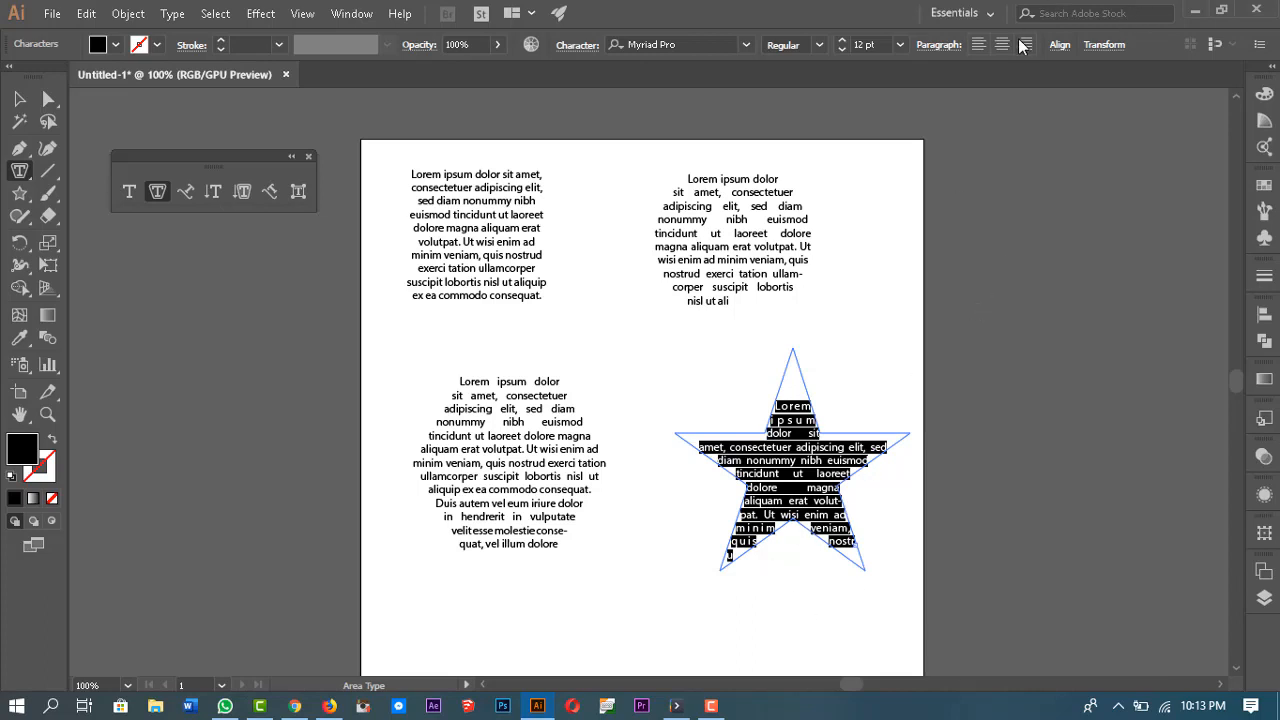
pyautogui.click(978, 44)
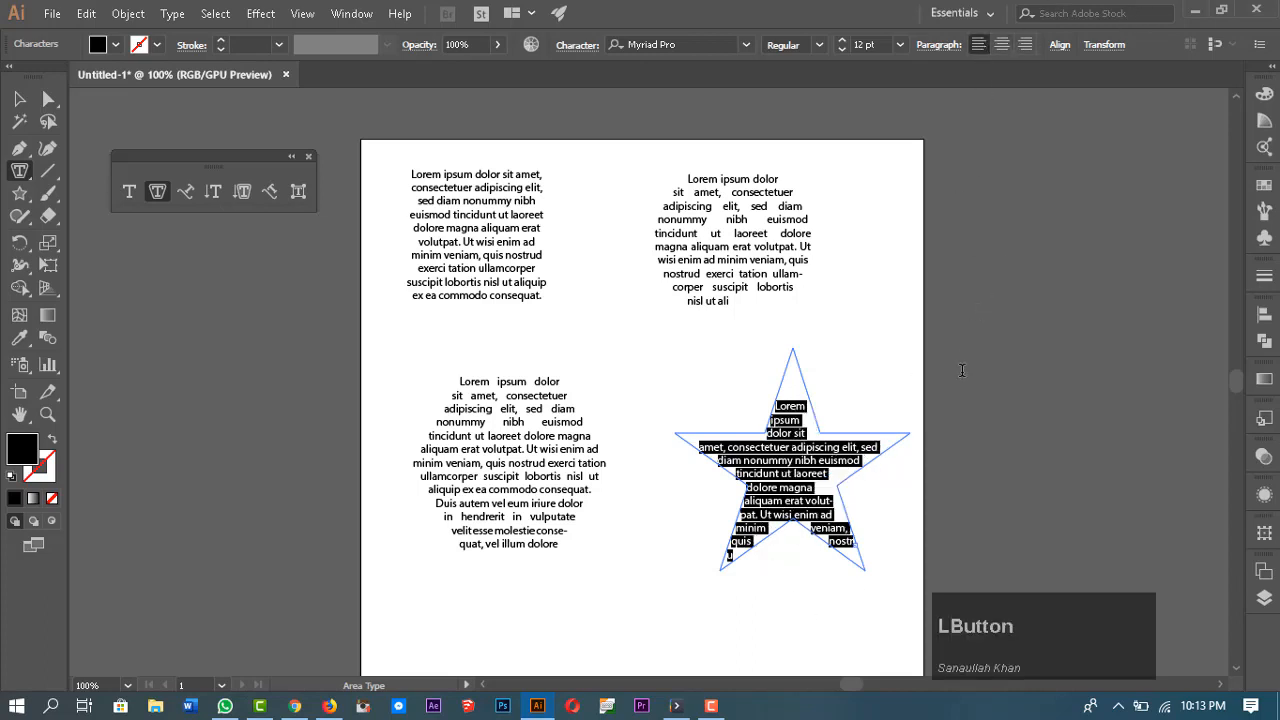
pyautogui.click(1007, 46)
pyautogui.write('v')
pyautogui.click(1000, 490)
pyautogui.hotkey('ctrl', 'z')
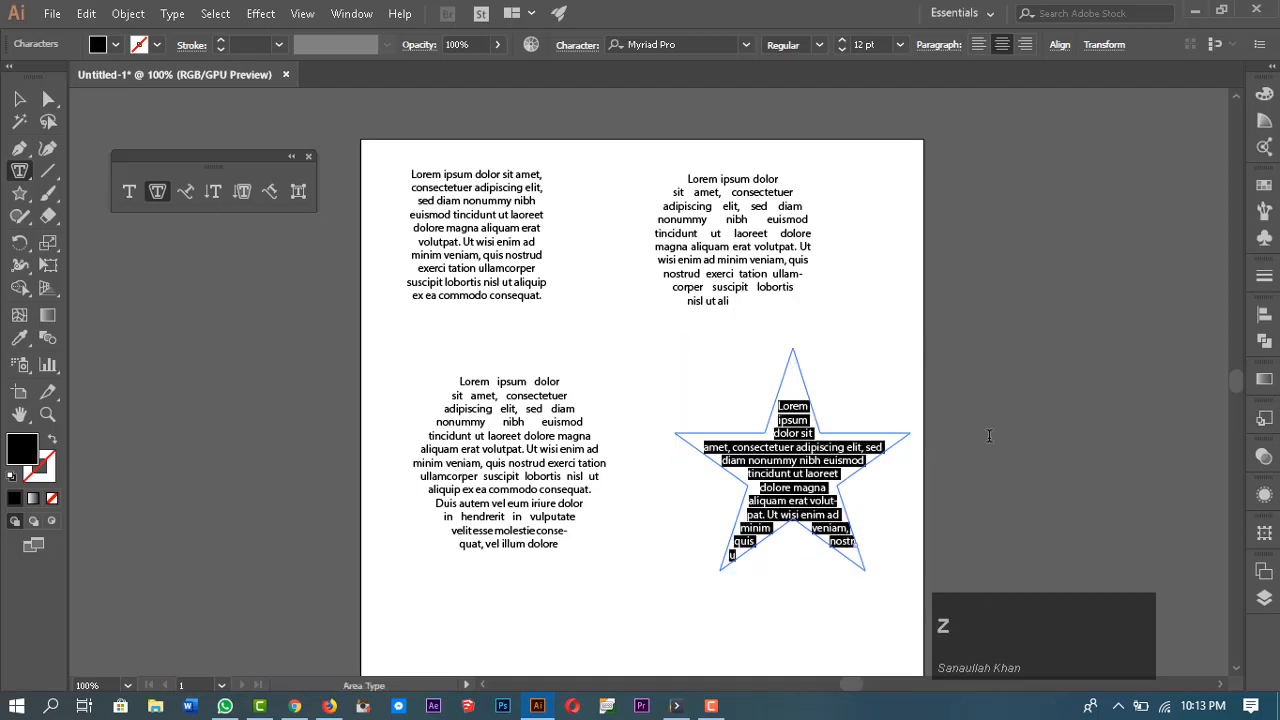
pyautogui.press('Escape')
pyautogui.click(1018, 456)
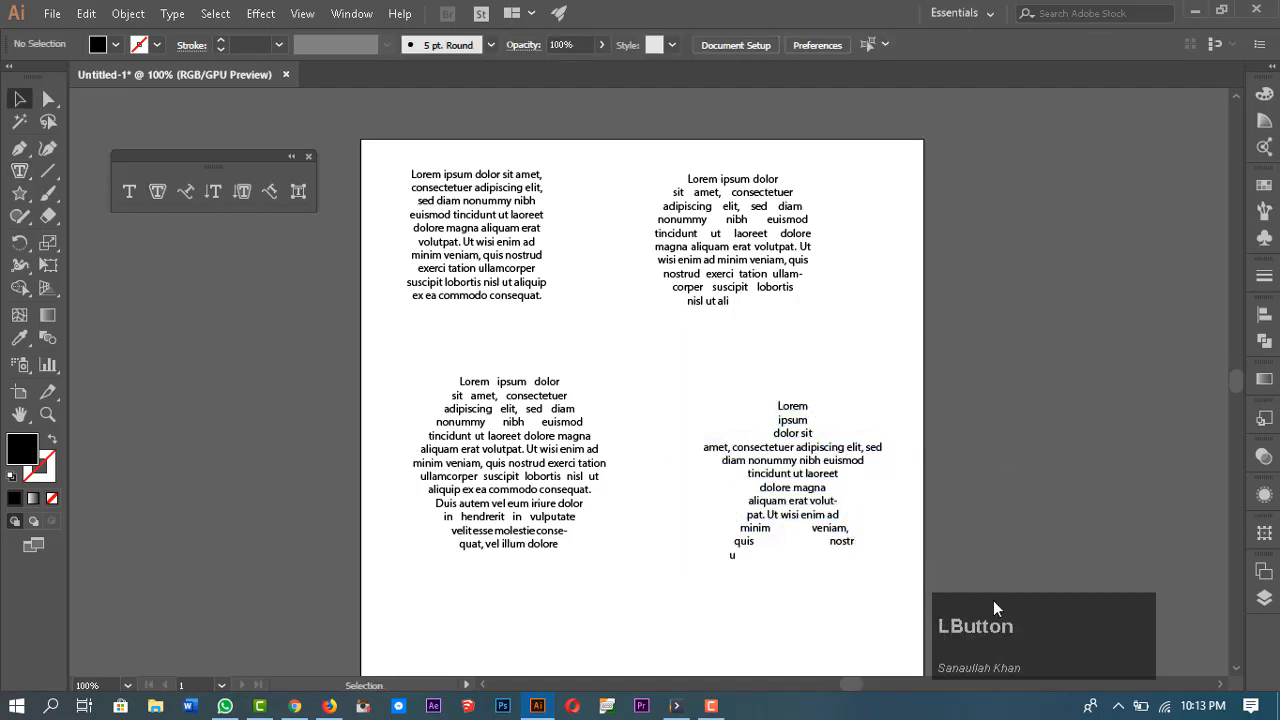
# Step: Select all four text-filled shapes on the artboard and delete them
pyautogui.click(775, 487)
pyautogui.moveTo(430, 111); pyautogui.dragTo(877, 560)
pyautogui.press('Delete')
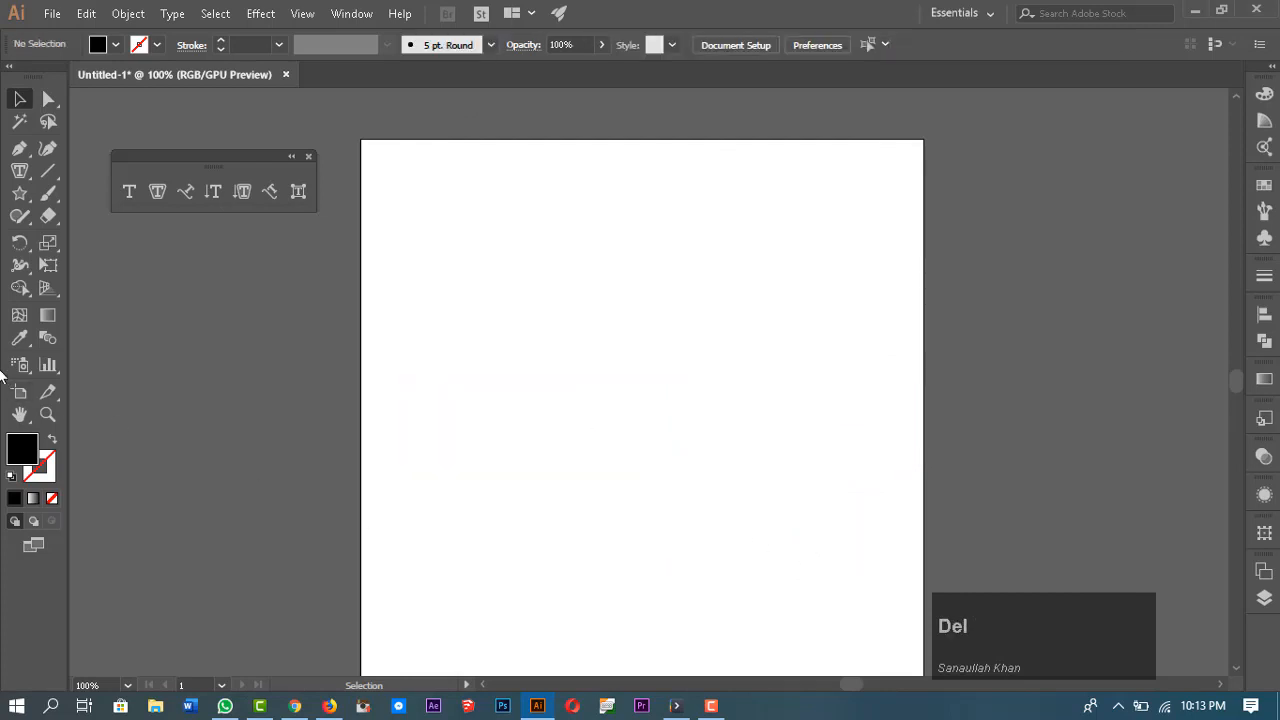
# Step: Draw a closed shape with a wavy top edge and straight sides covering most of the artboard using the Pen tool
pyautogui.press('p')
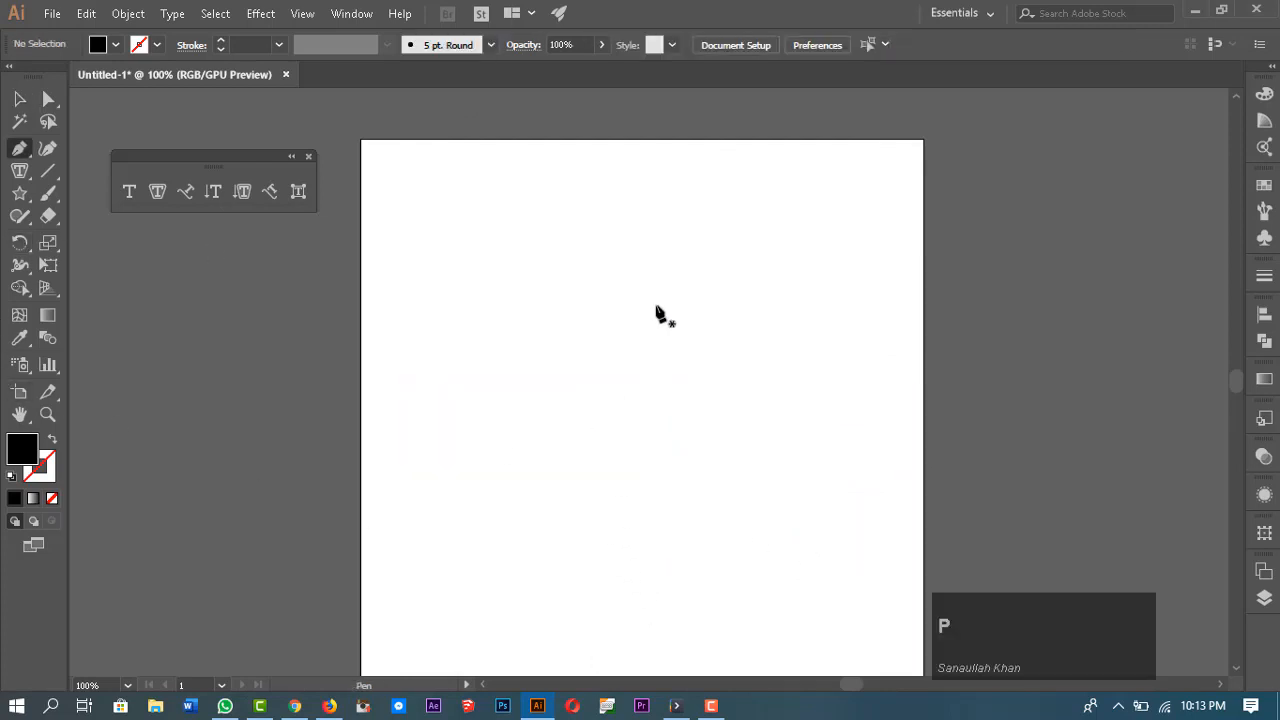
pyautogui.click(406, 172)
pyautogui.press('shift')
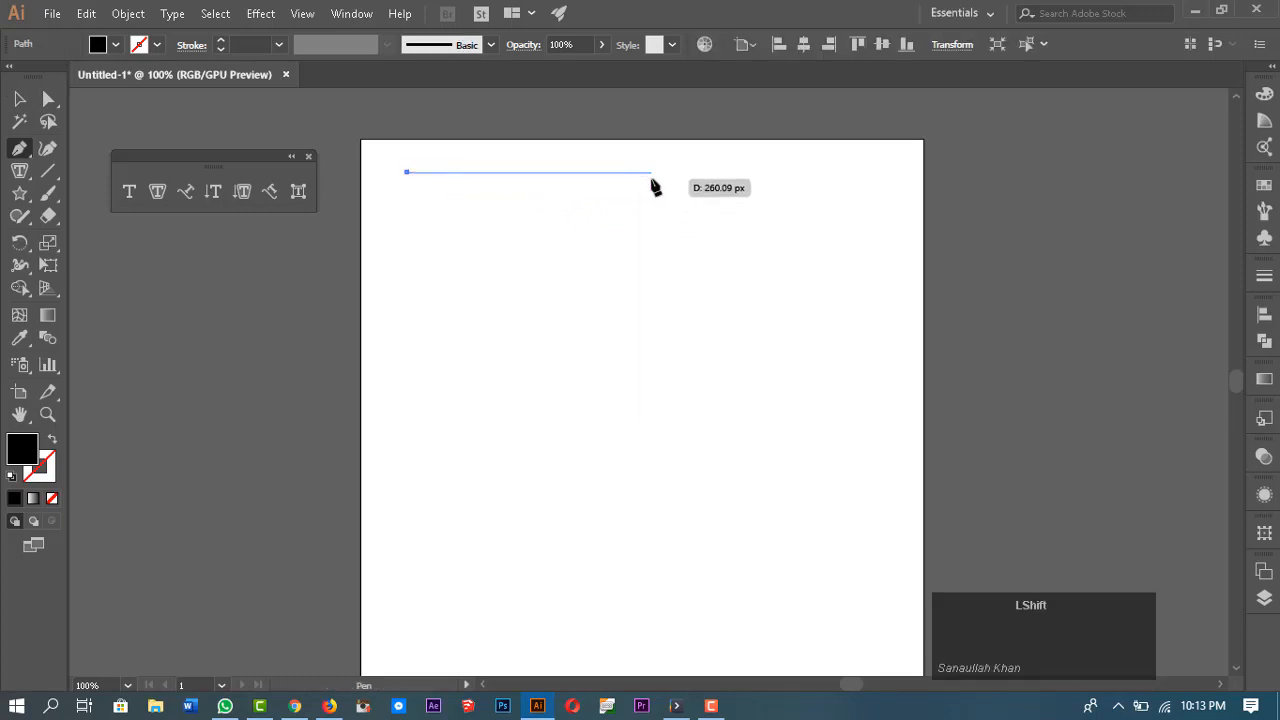
pyautogui.moveTo(651, 195); pyautogui.dragTo(798, 216)
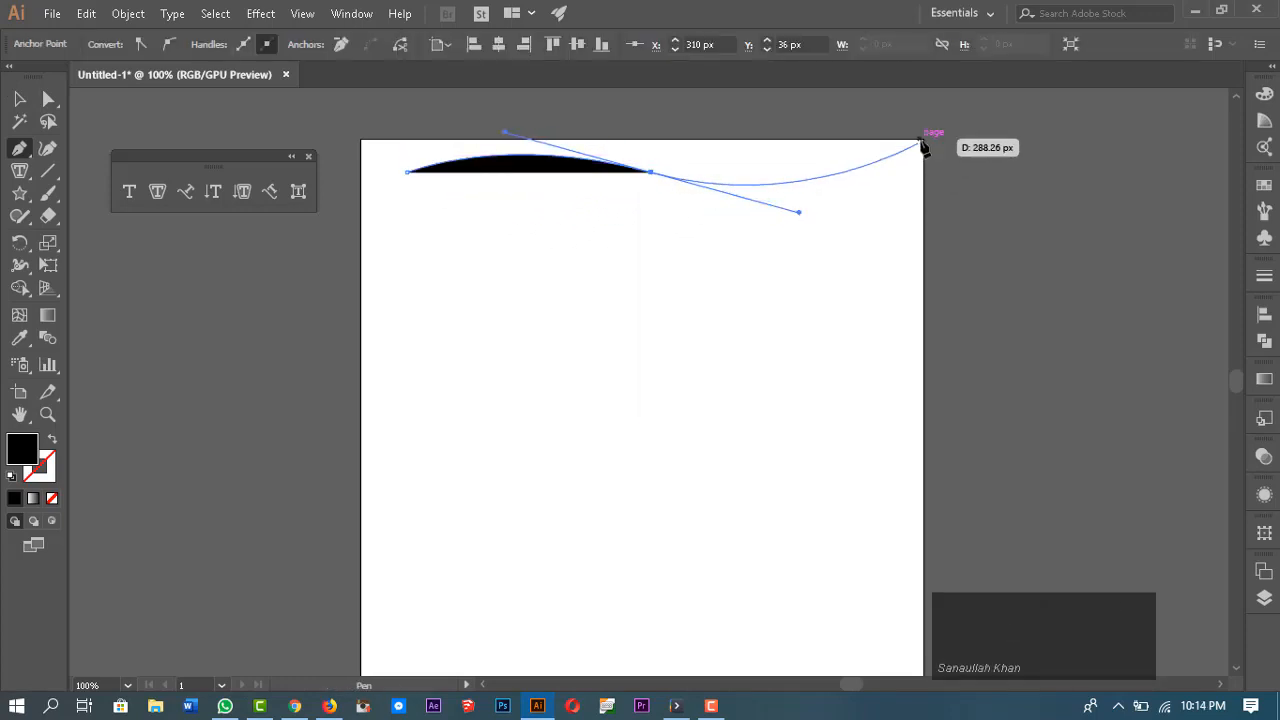
pyautogui.moveTo(912, 152); pyautogui.dragTo(997, 516)
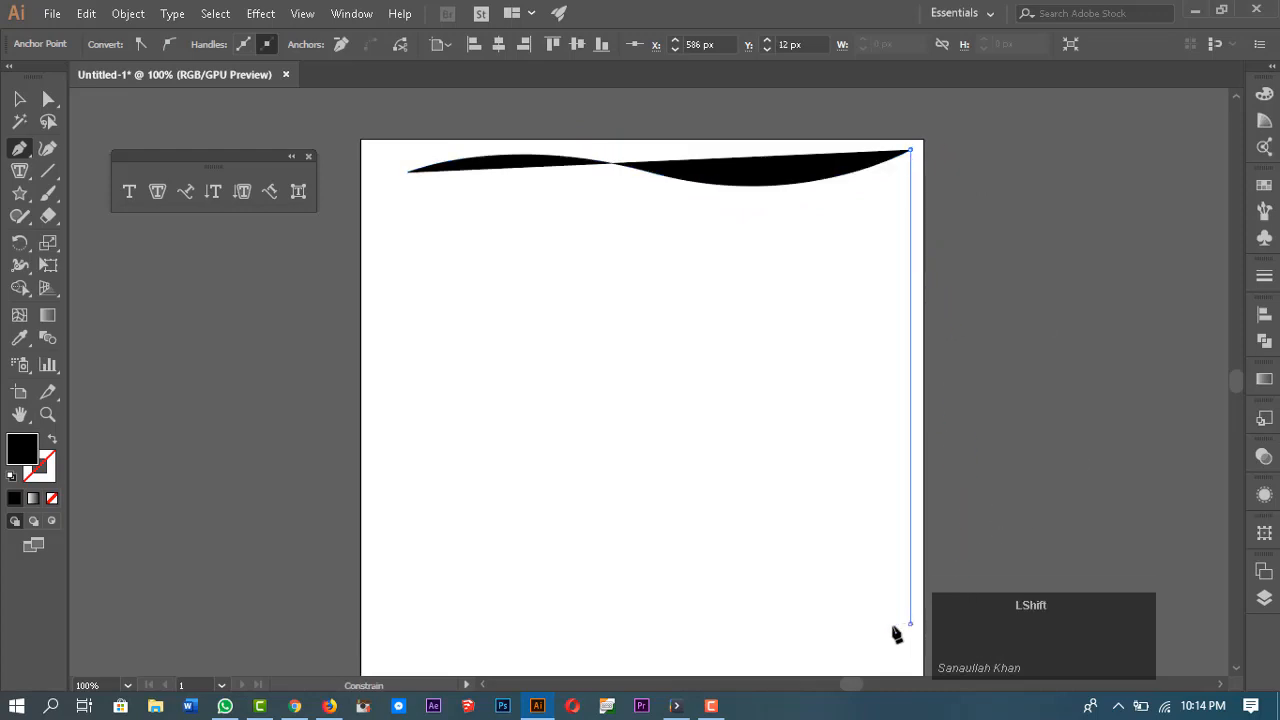
pyautogui.keyDown('shift'); pyautogui.click(905, 624); pyautogui.keyUp('shift')
pyautogui.keyDown('shift'); pyautogui.click(407, 624); pyautogui.keyUp('shift')
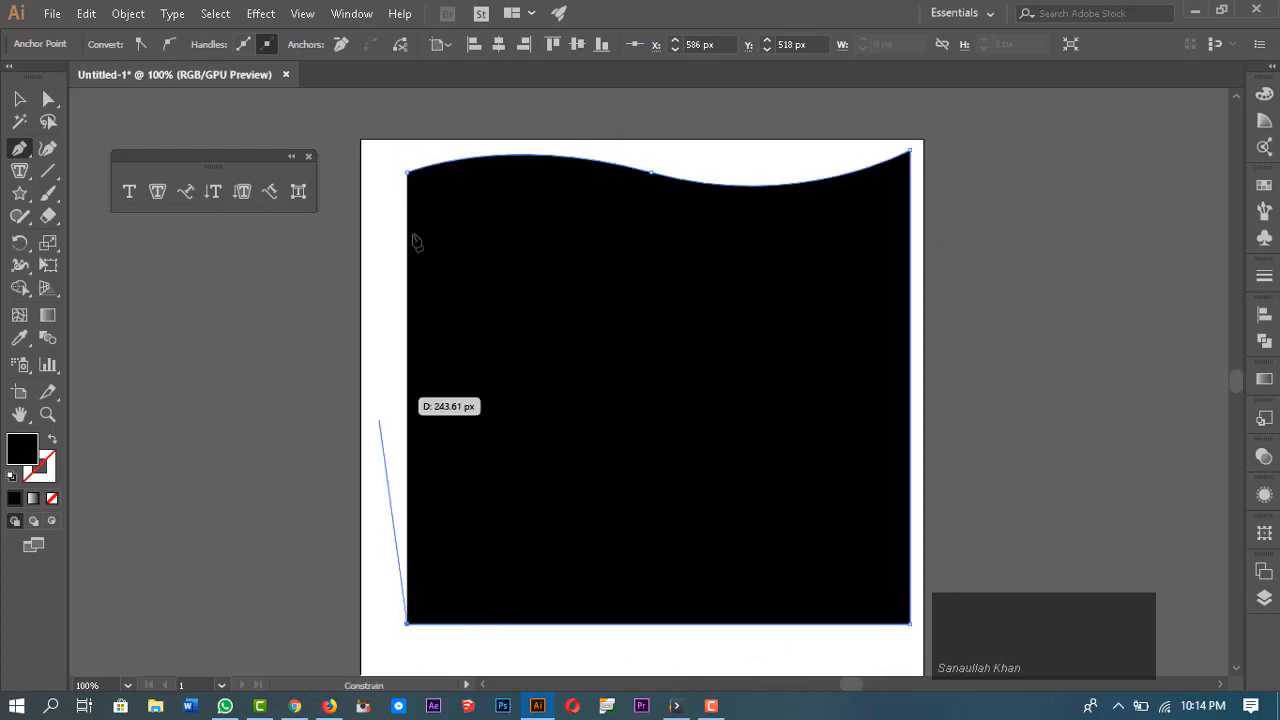
pyautogui.click(411, 174)
pyautogui.press('v')
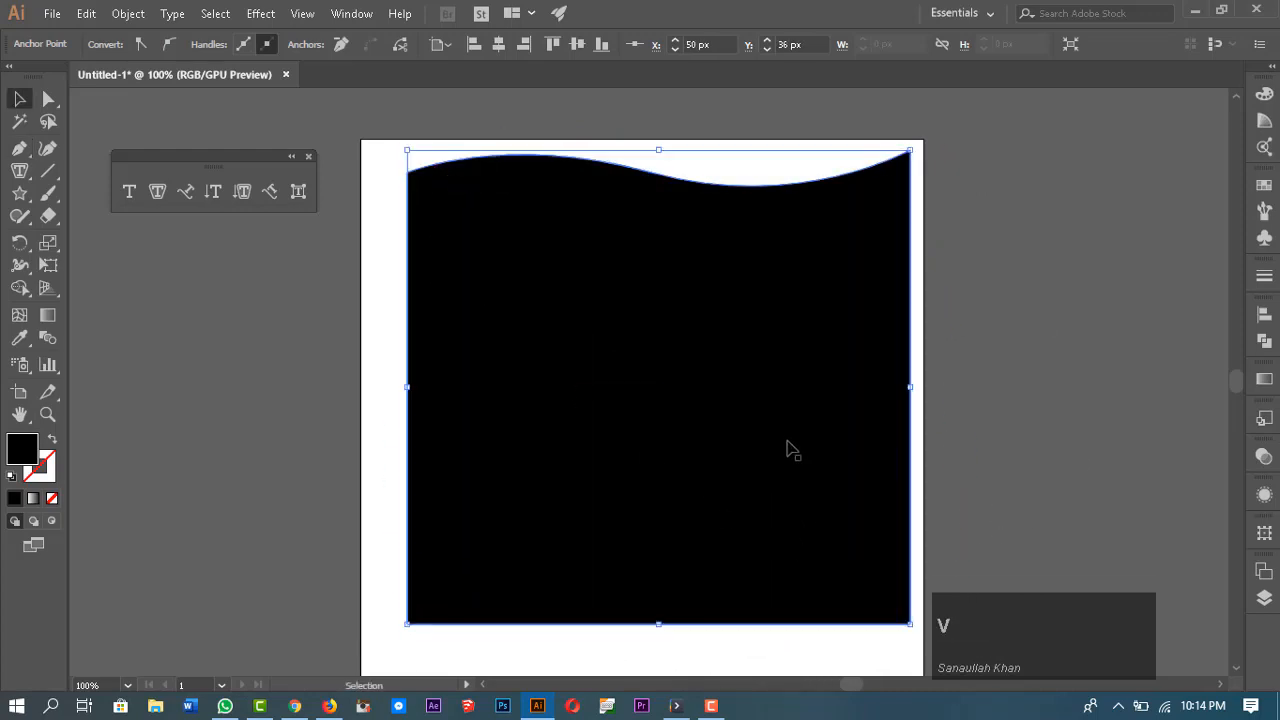
# Step: Move the wavy shape slightly down on the artboard
pyautogui.moveTo(789, 449); pyautogui.dragTo(784, 489)
pyautogui.scroll(-1, 773, 506)
pyautogui.scroll(-1, 773, 506)
pyautogui.scroll(1, 775, 505)
pyautogui.press('space')
pyautogui.press('space')
pyautogui.moveTo(823, 405); pyautogui.dragTo(829, 438)
pyautogui.moveTo(743, 433); pyautogui.dragTo(739, 412)
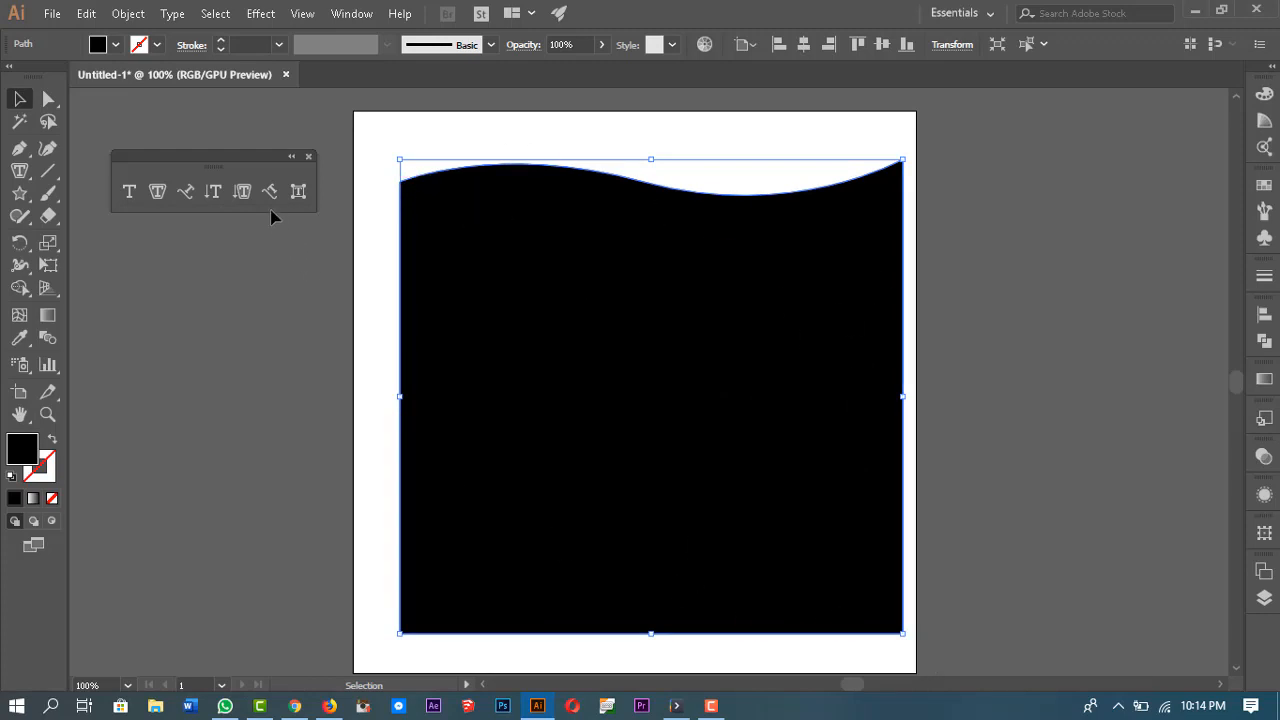
# Step: Fill the wavy shape with placeholder area type using the Area Type tool, then deselect
pyautogui.click(158, 191)
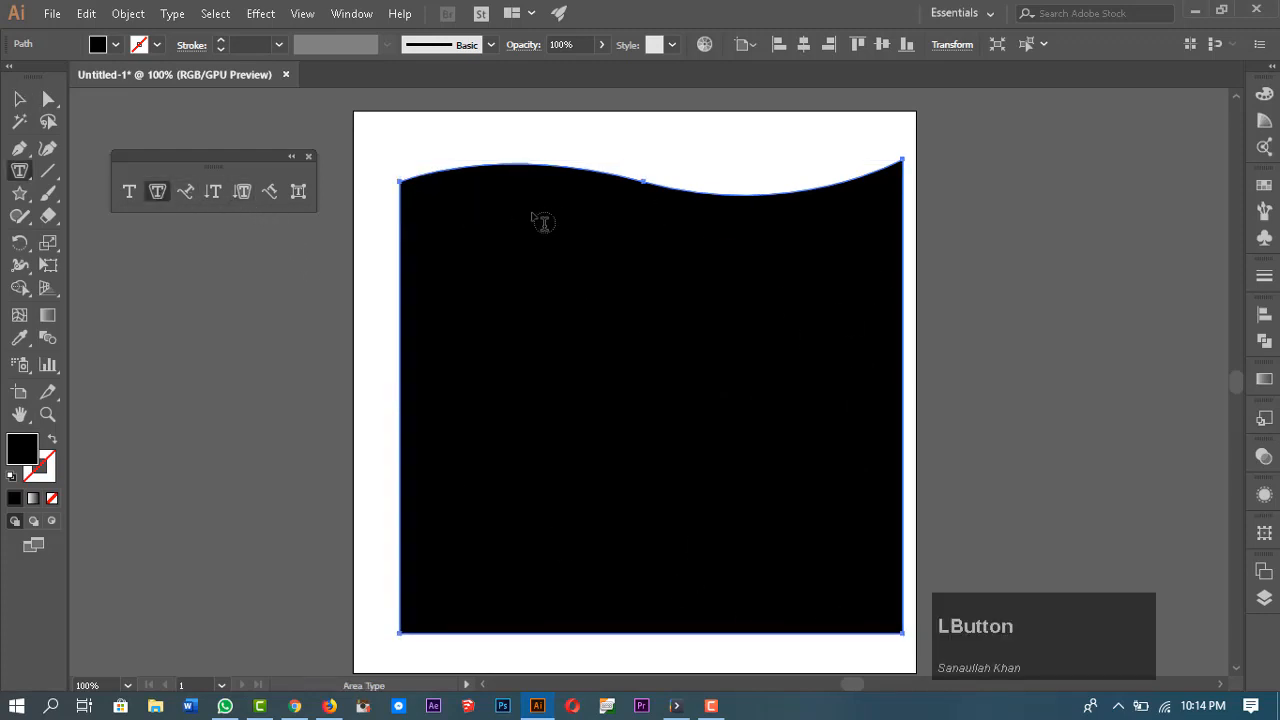
pyautogui.click(438, 182)
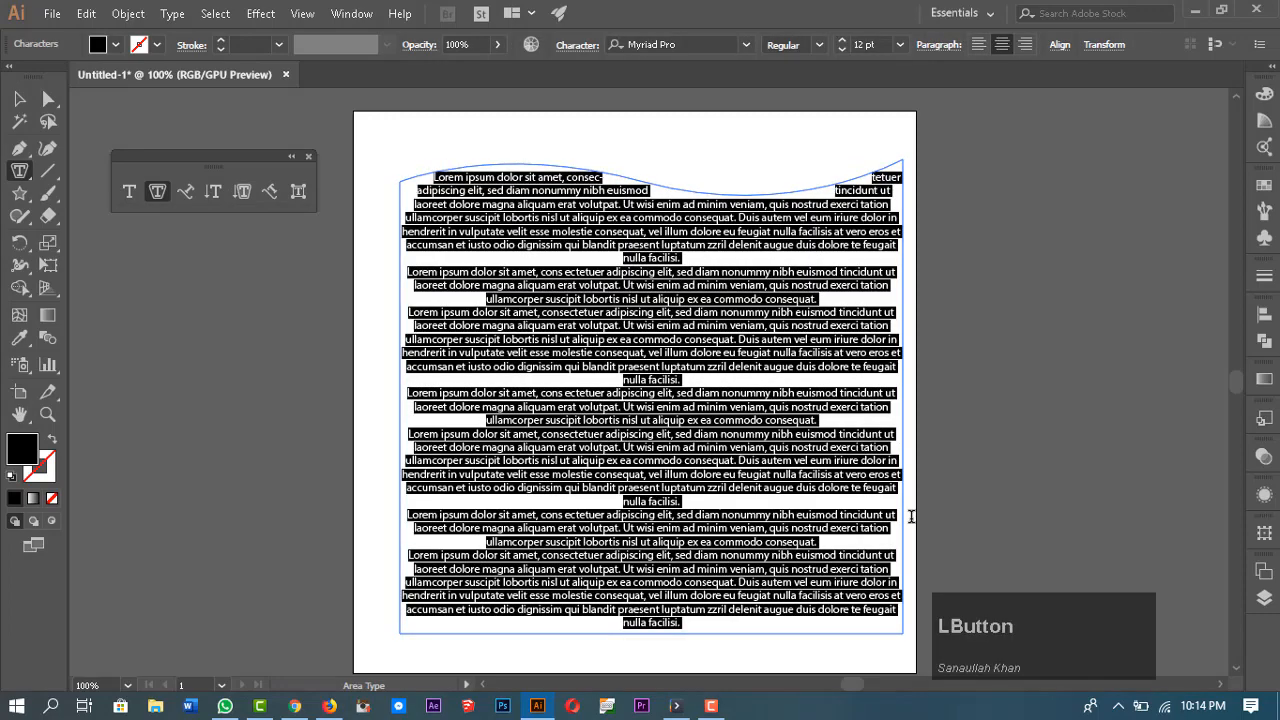
pyautogui.press('Escape')
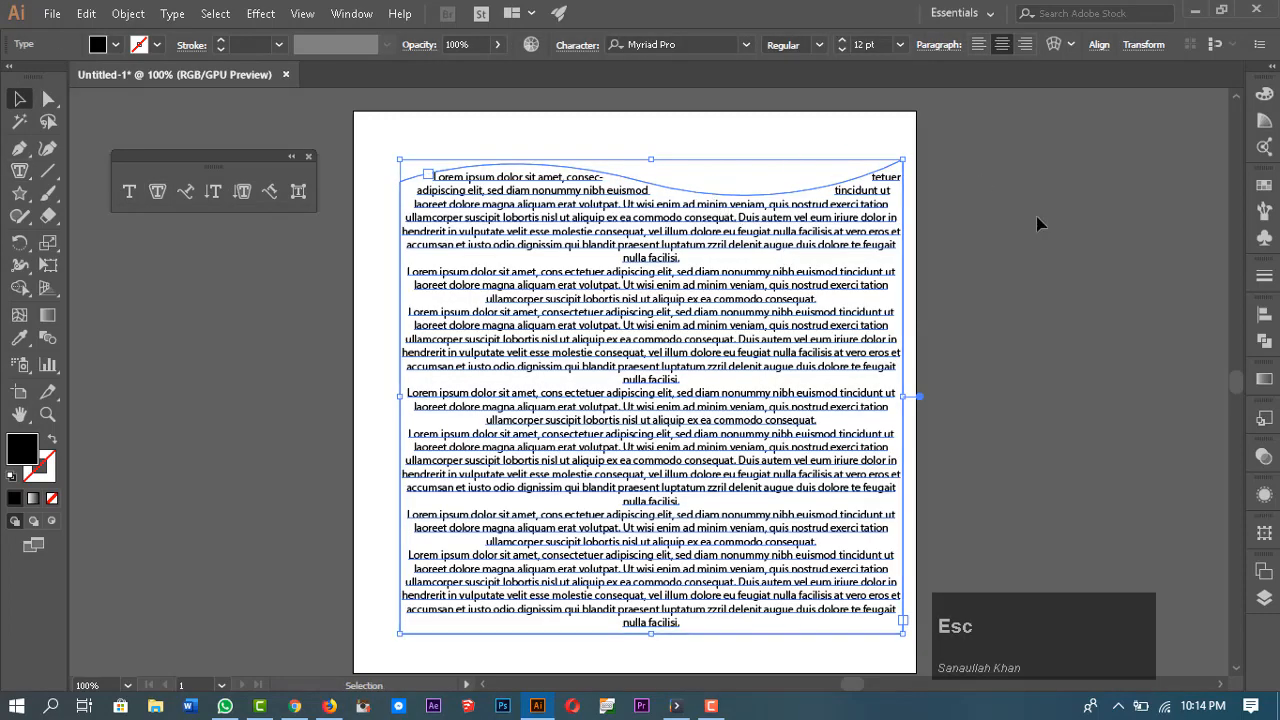
pyautogui.click(1037, 224)
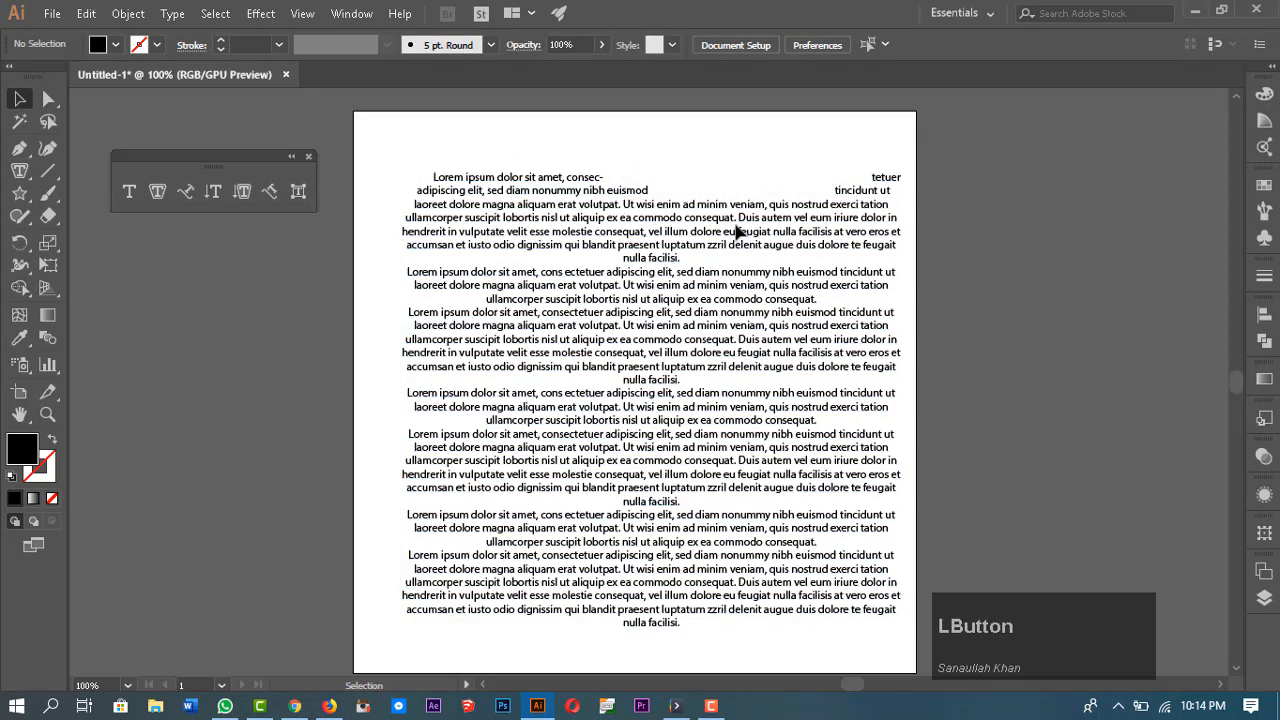
# Step: Reshape the text area's top edge by moving its corner anchor and curve handles with the Direct Selection tool
pyautogui.click(735, 230)
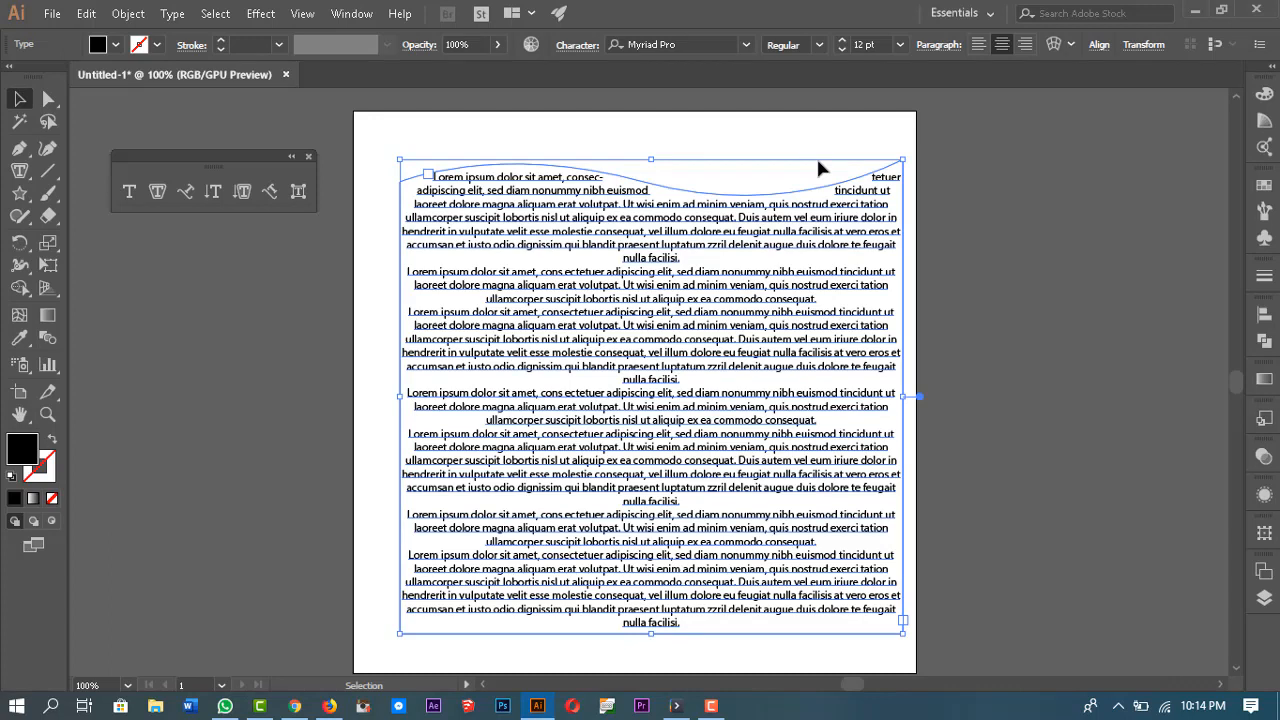
pyautogui.click(46, 108)
pyautogui.click(401, 184)
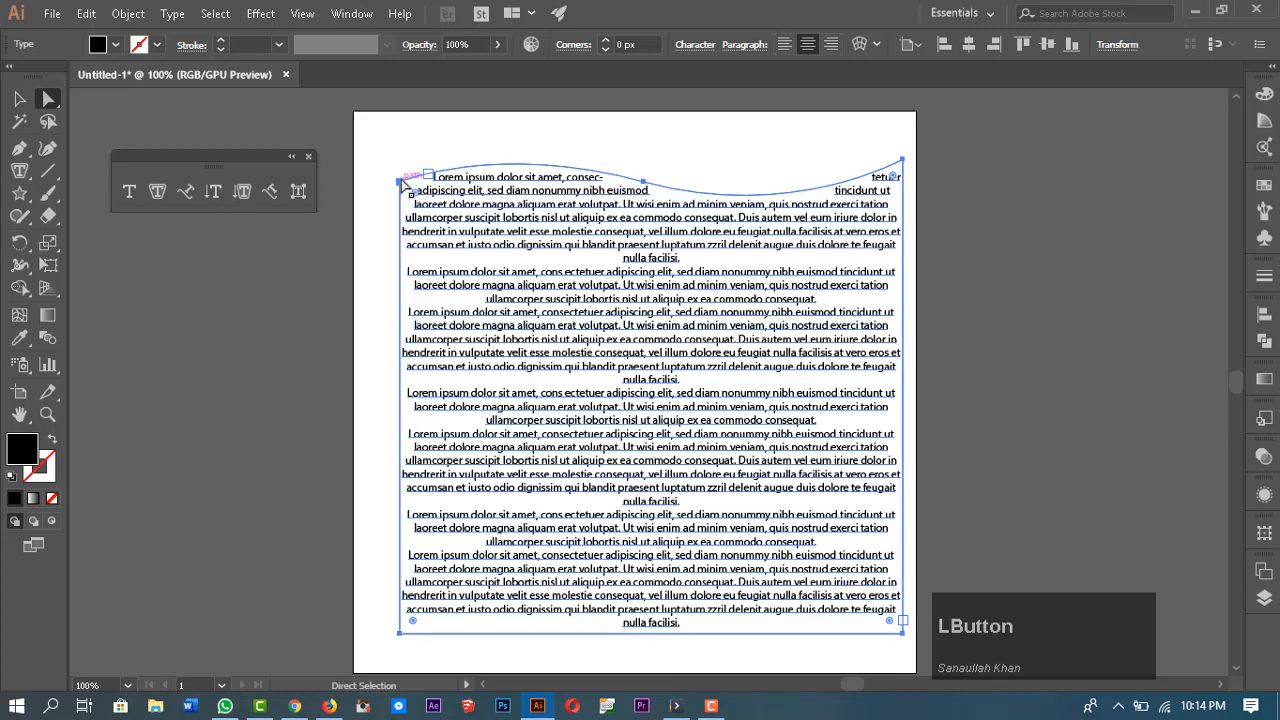
pyautogui.moveTo(401, 184); pyautogui.dragTo(400, 131)
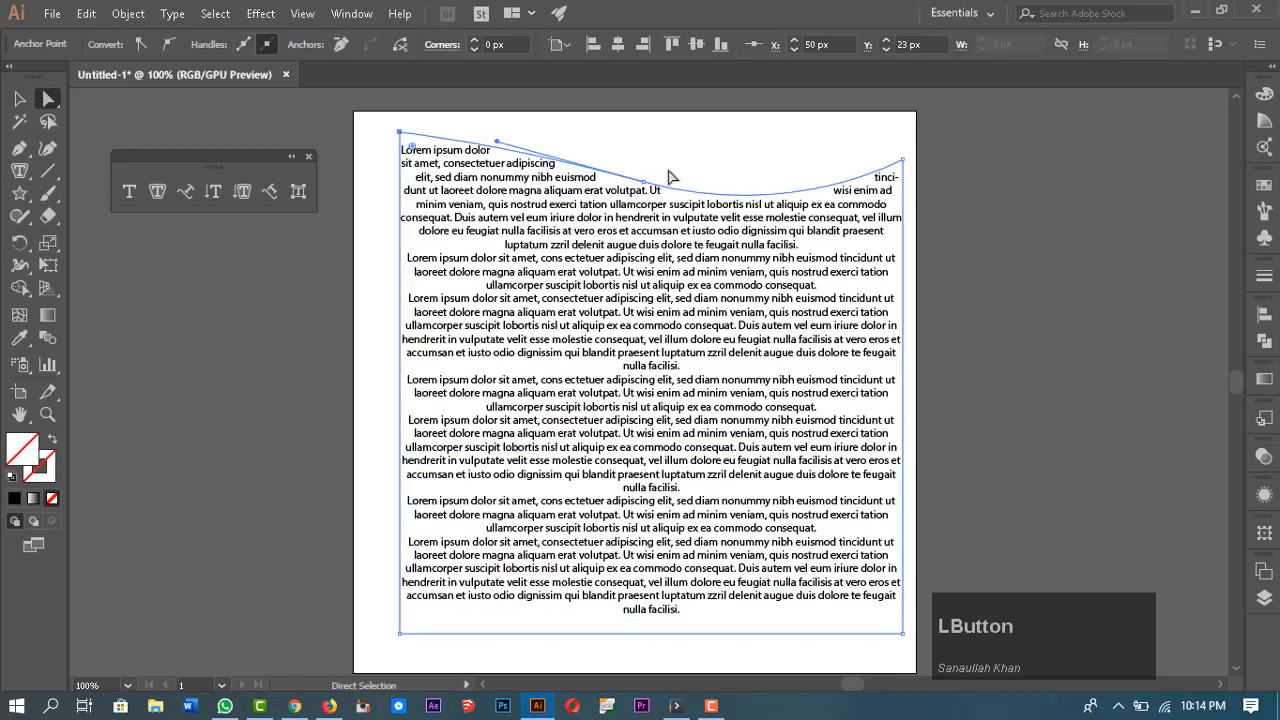
pyautogui.moveTo(641, 183); pyautogui.dragTo(561, 131)
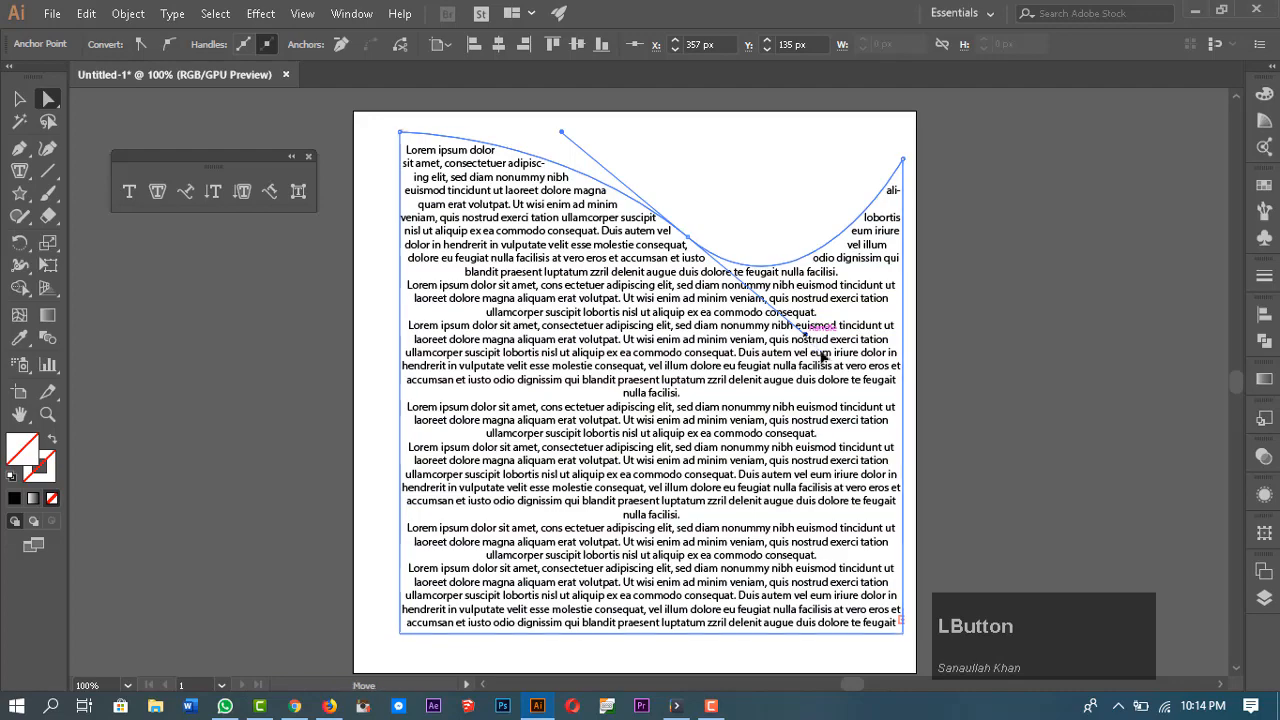
pyautogui.moveTo(810, 338); pyautogui.dragTo(864, 372)
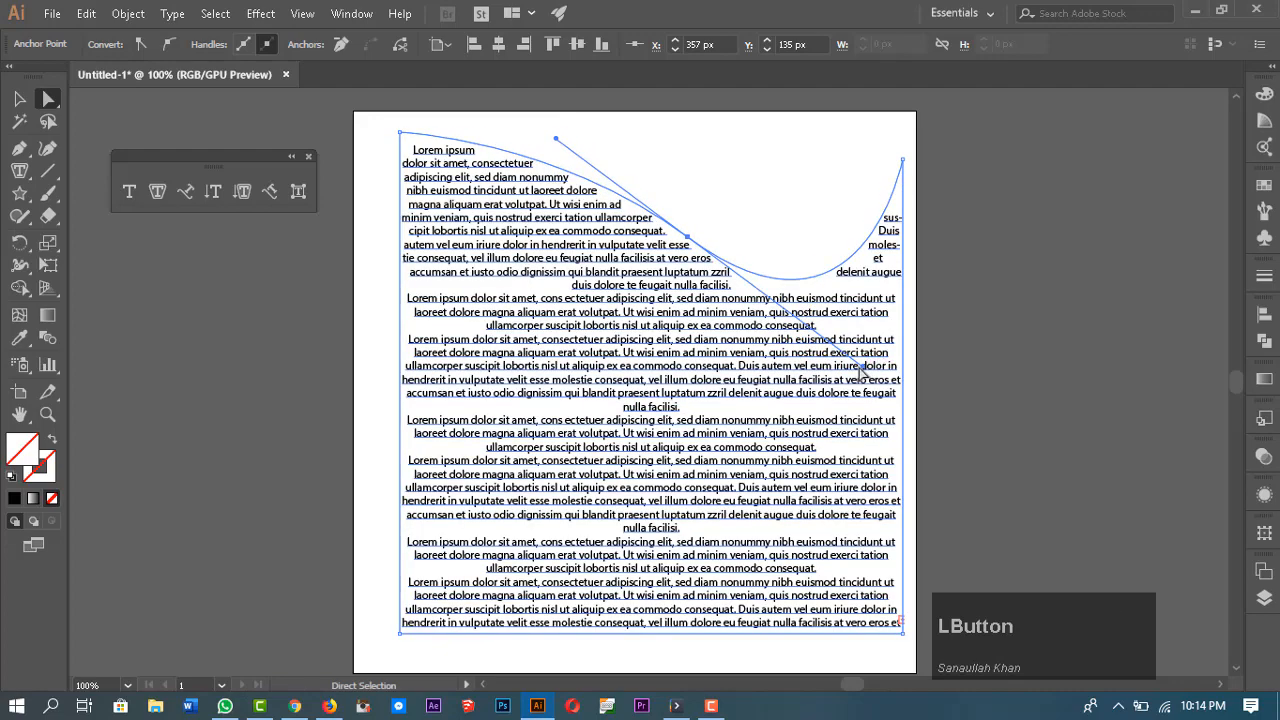
pyautogui.moveTo(981, 402); pyautogui.dragTo(1005, 442)
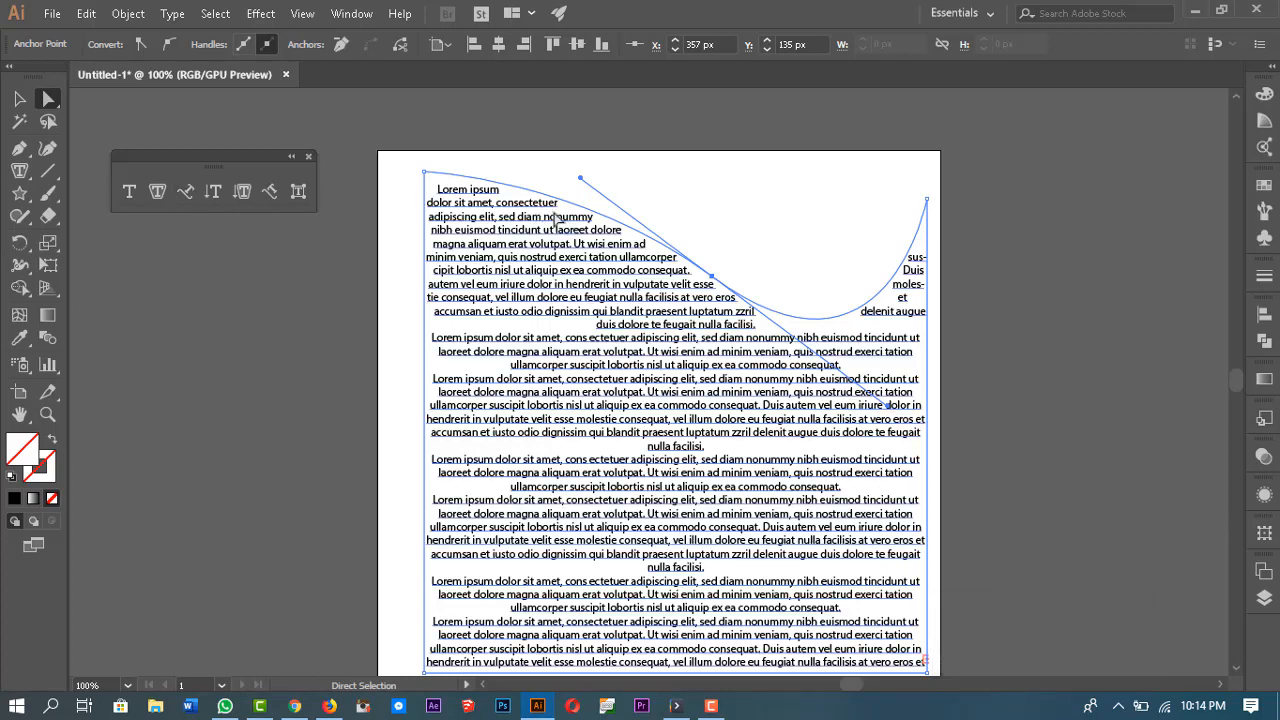
pyautogui.scroll(-1, 585, 222)
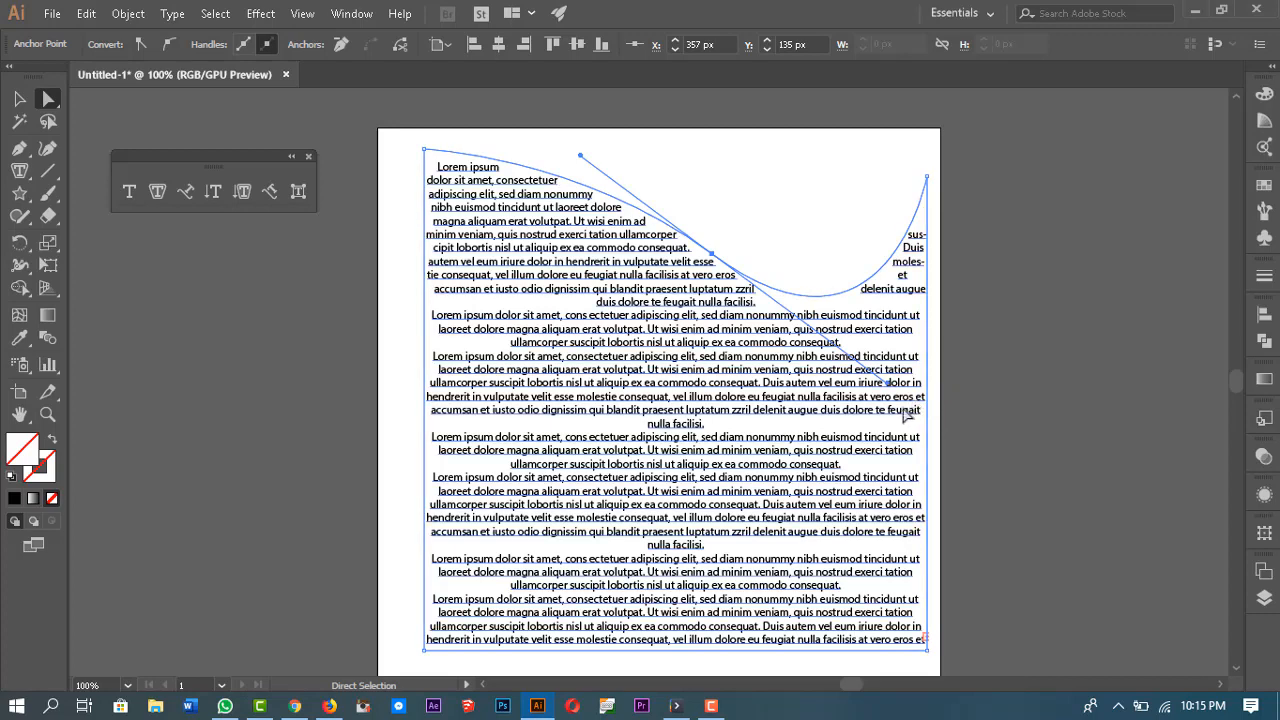
# Step: Undo the anchor edits and the area type conversion to restore the plain wavy shape
pyautogui.press('v')
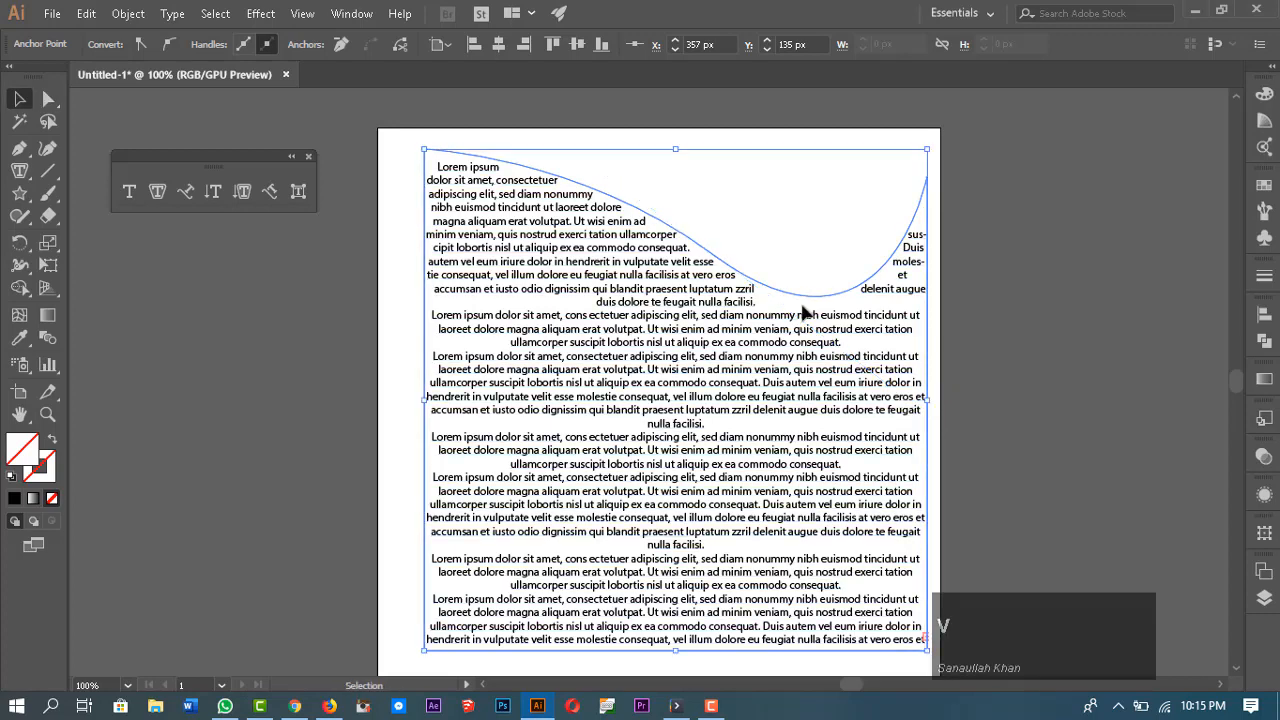
pyautogui.click(801, 297)
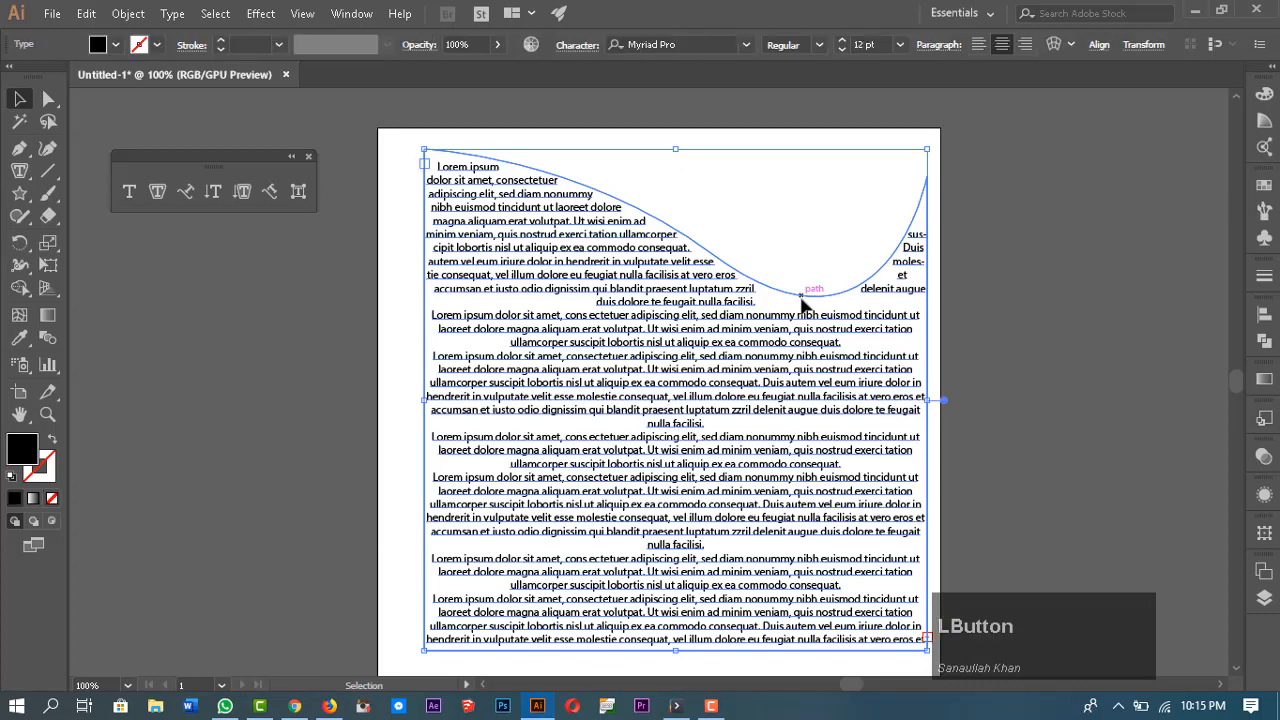
pyautogui.hotkey('ctrl', 'z')
pyautogui.hotkey('ctrl', 'z')
pyautogui.hotkey('ctrl', 'z')
pyautogui.hotkey('ctrl', 'z')
pyautogui.hotkey('ctrl', 'z')
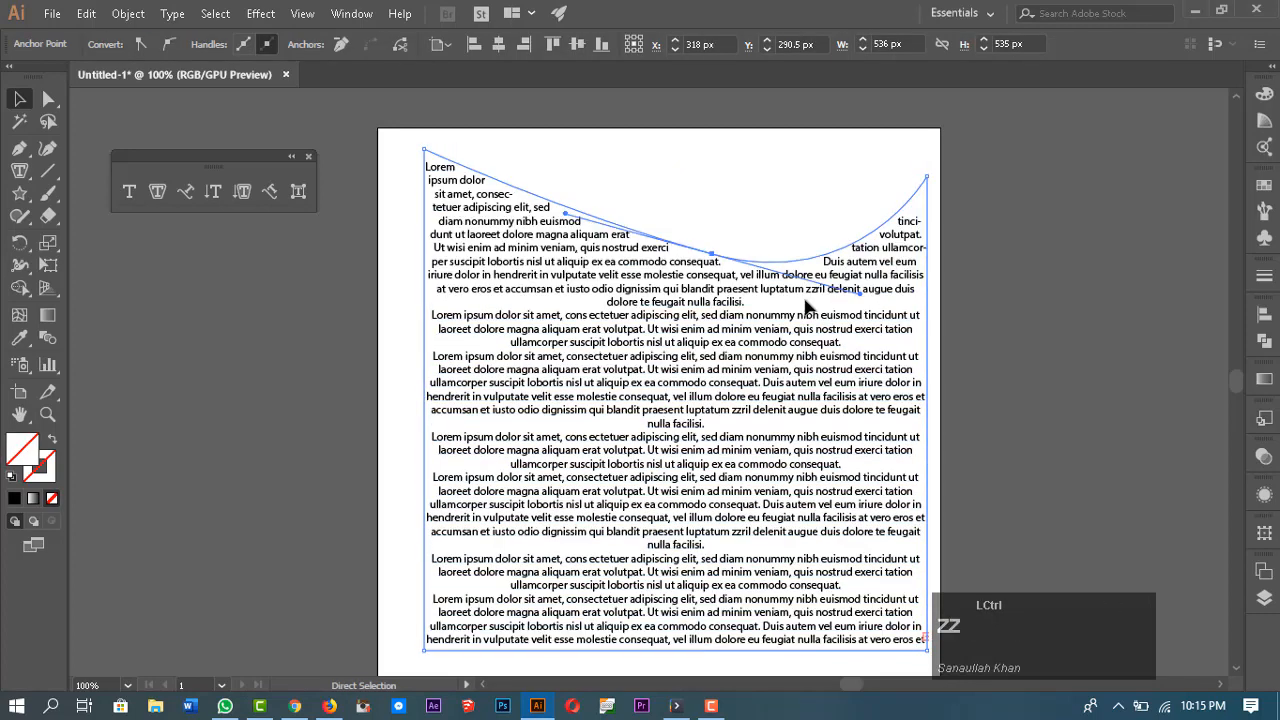
pyautogui.hotkey('ctrl', 'z')
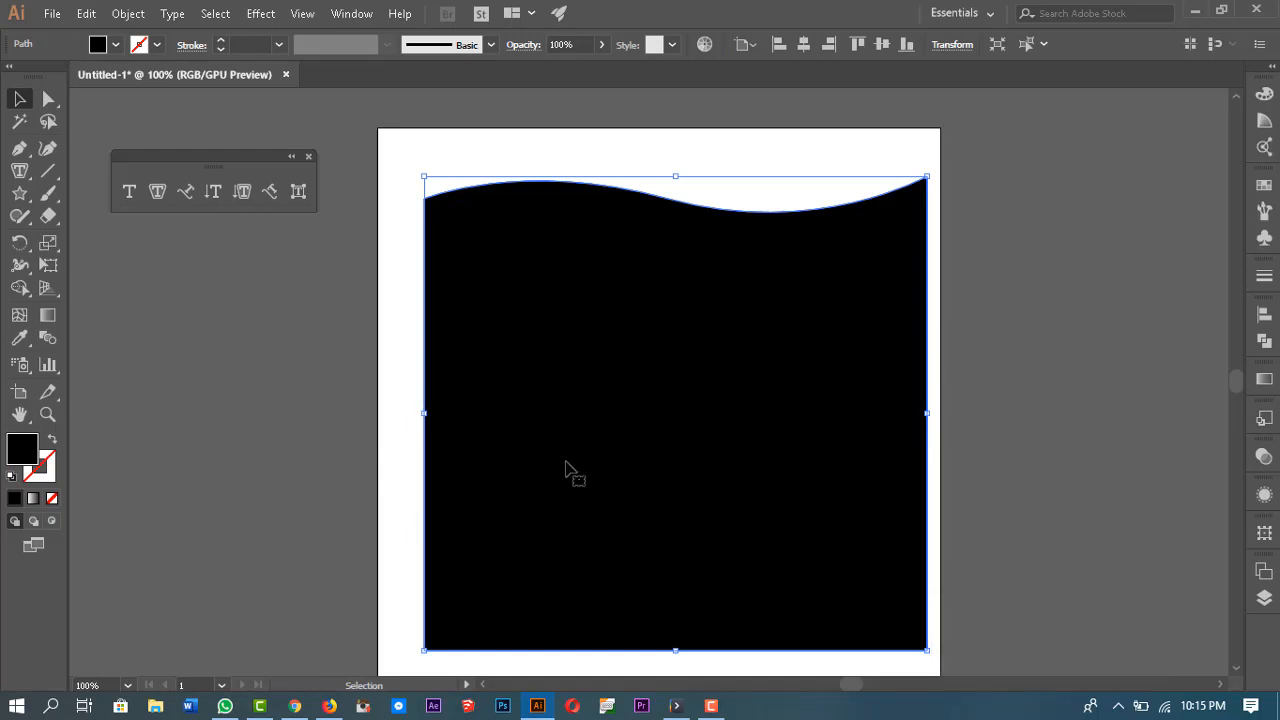
pyautogui.press('ctrl')
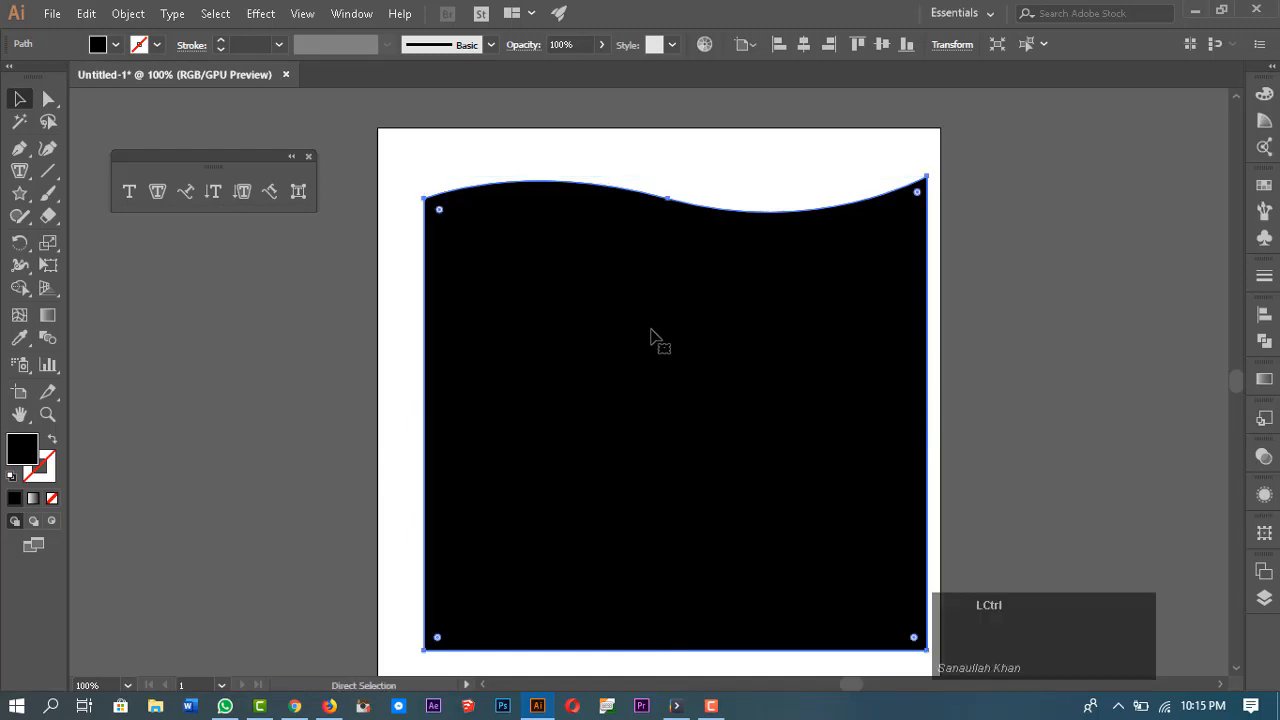
# Step: Paste a copy of the wavy shape in front and fill it with placeholder area type using the Area Type tool
pyautogui.press('ctrl')
pyautogui.hotkey('ctrl', 'f')
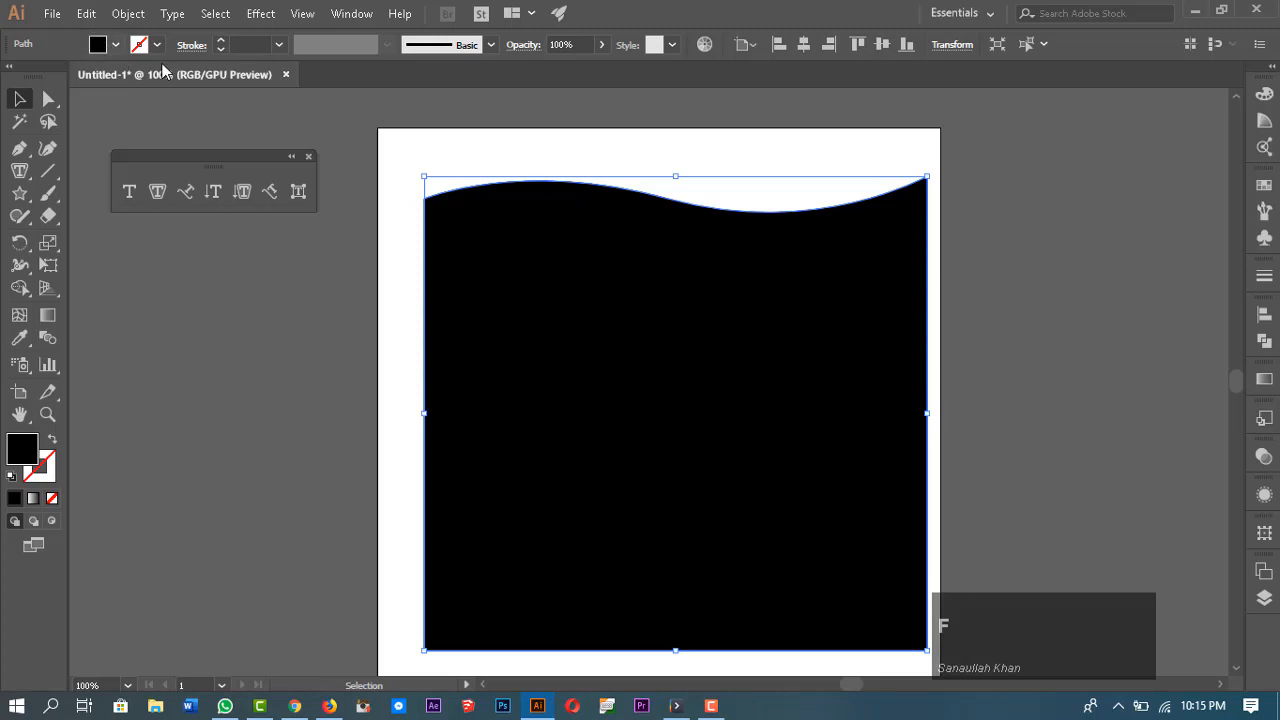
pyautogui.click(608, 288)
pyautogui.click(158, 193)
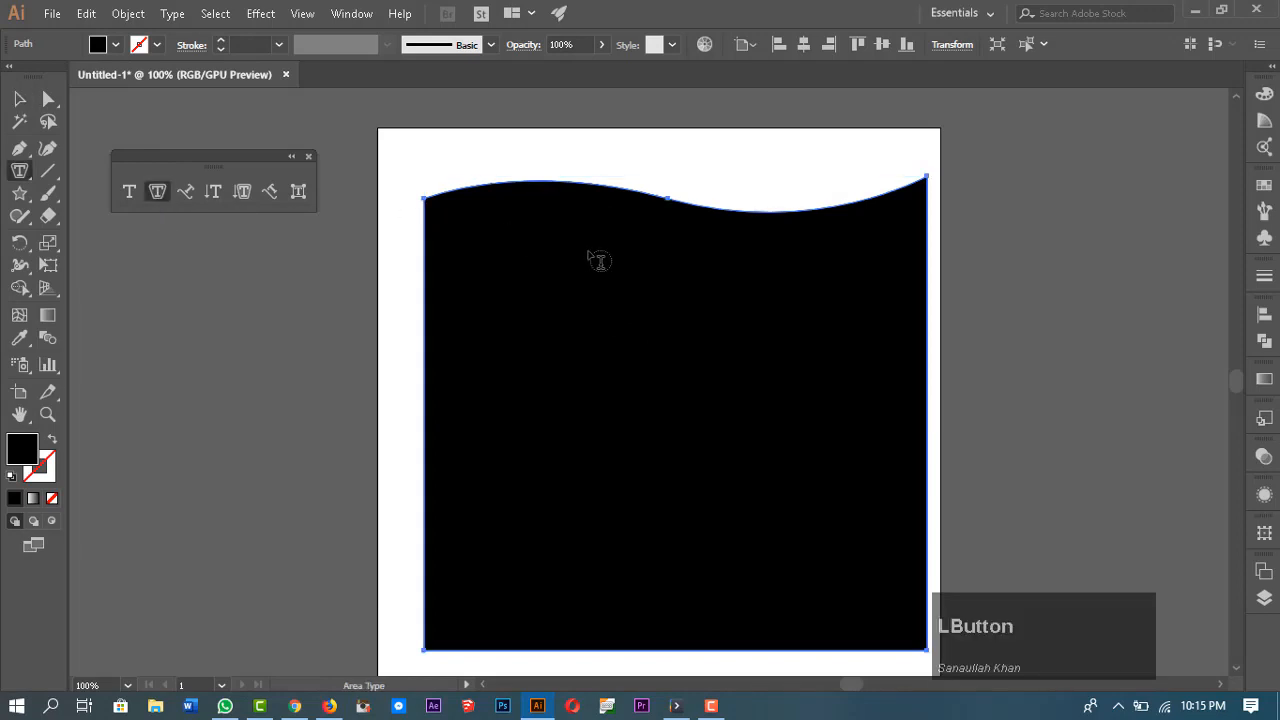
pyautogui.click(641, 201)
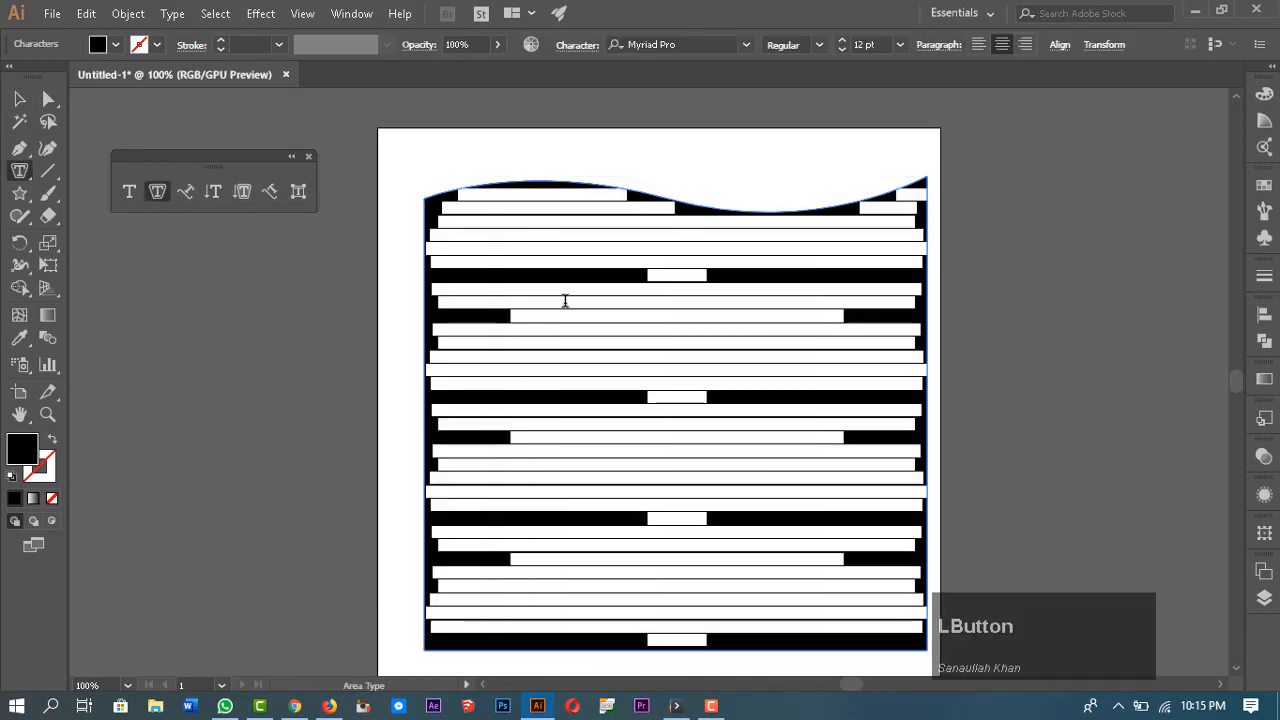
# Step: Set the area type's fill colour to white, then deselect
pyautogui.click(116, 44)
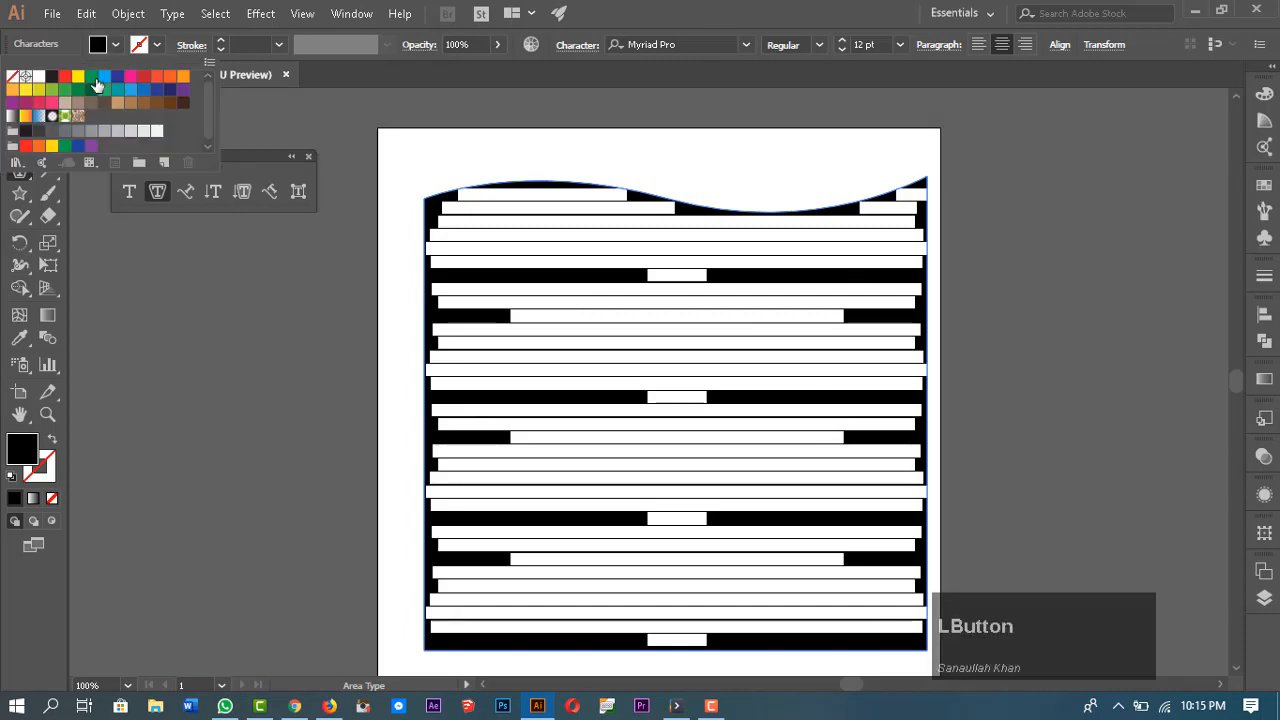
pyautogui.click(39, 76)
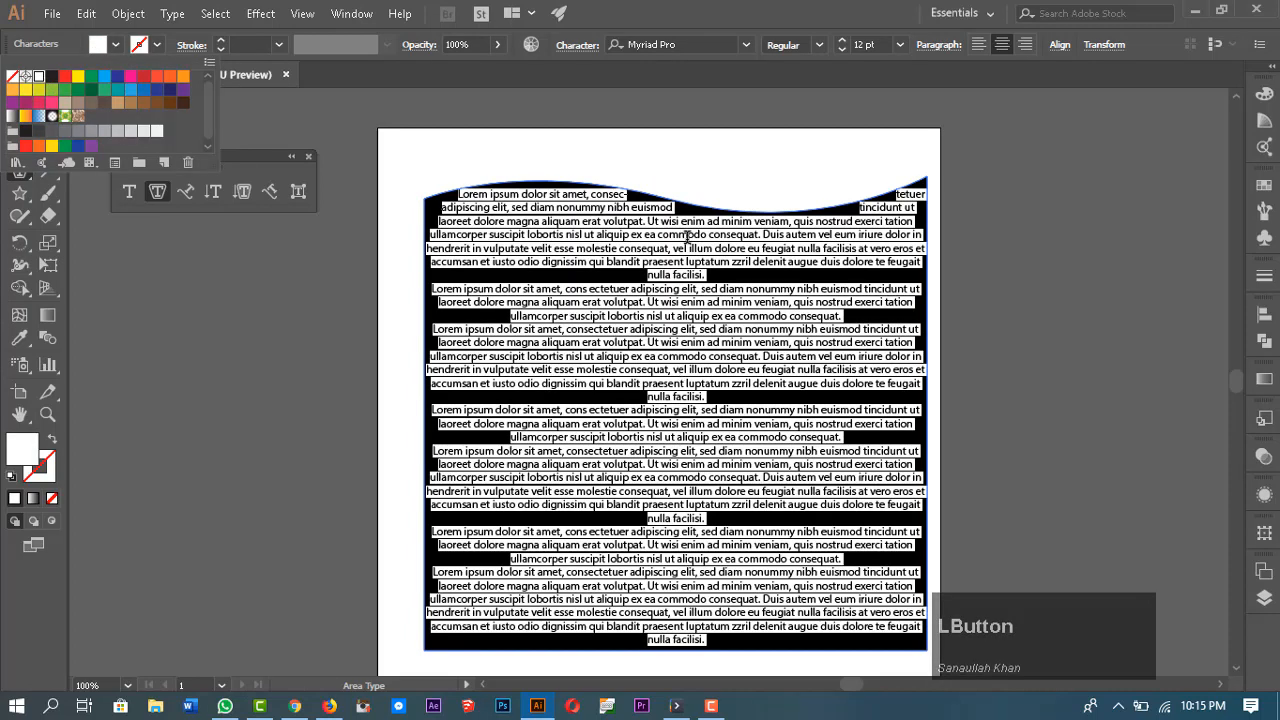
pyautogui.click(779, 299)
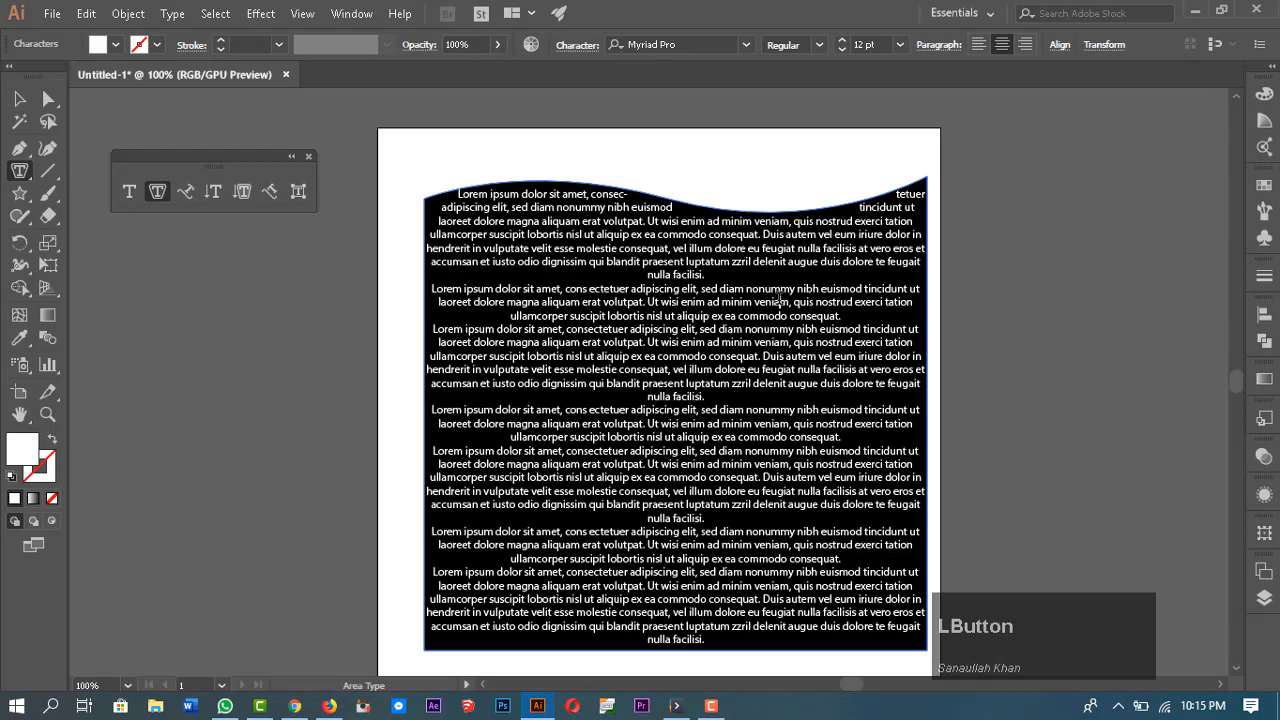
pyautogui.press('Escape')
pyautogui.click(1018, 231)
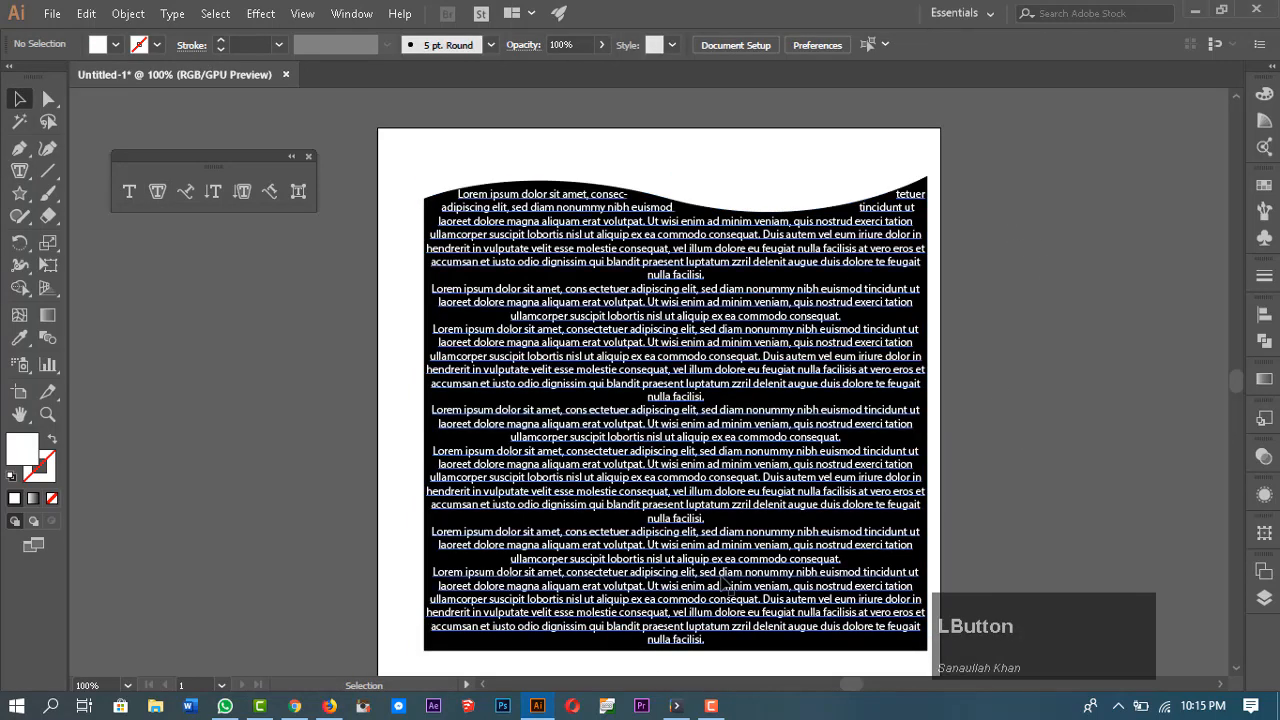
# Step: Clear the artboard and draw a large rectangle nearly covering the artboard with the Rectangle tool
pyautogui.click(789, 343)
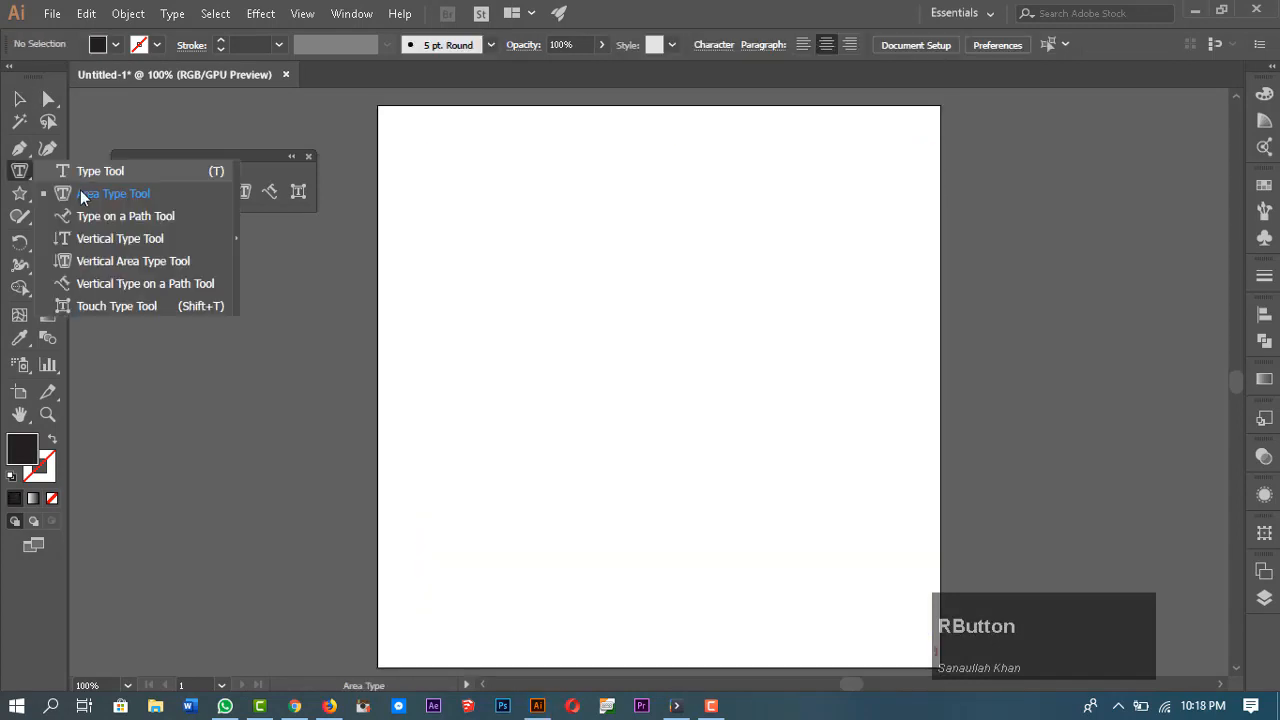
pyautogui.click(80, 190)
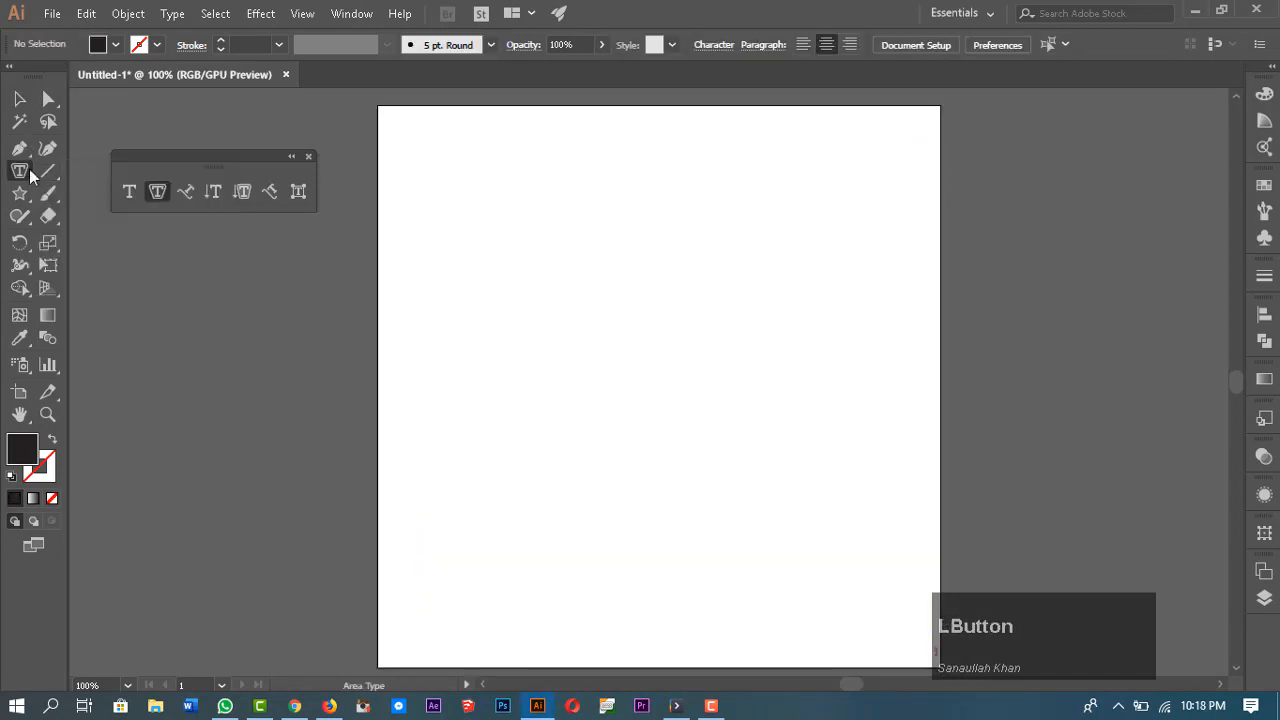
pyautogui.moveTo(19, 193); pyautogui.dragTo(62, 192)
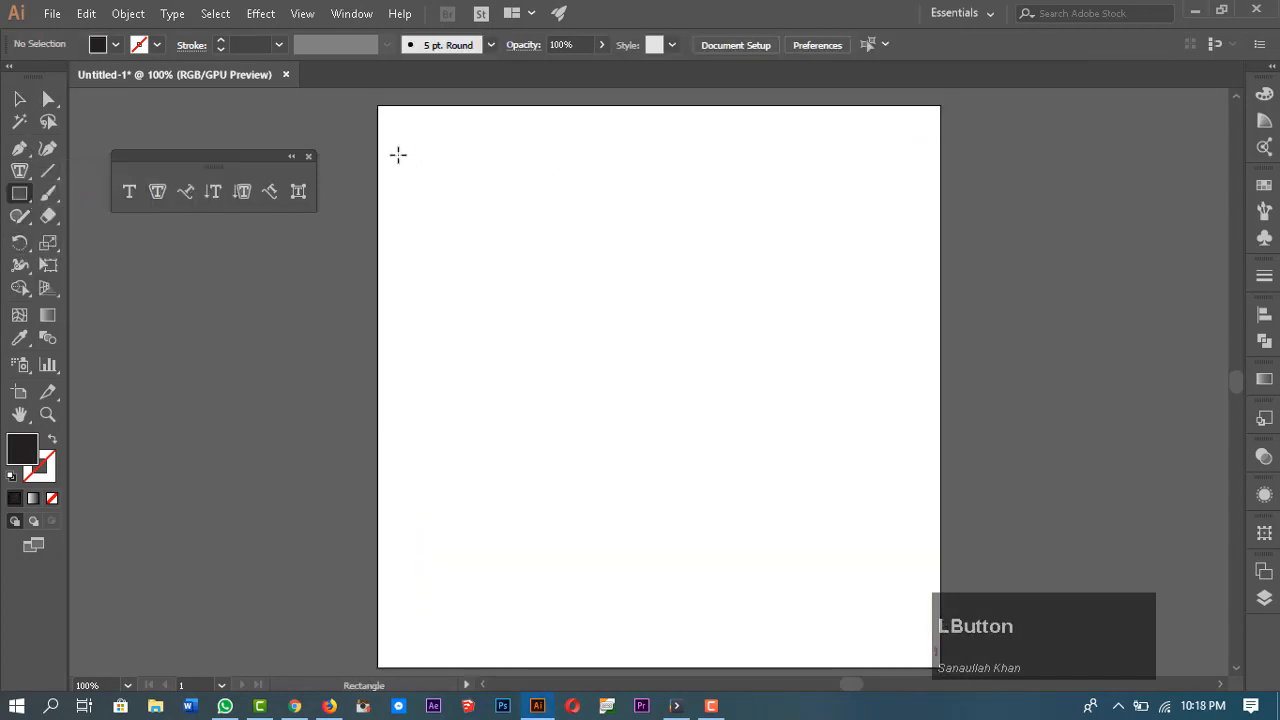
pyautogui.moveTo(408, 134); pyautogui.dragTo(920, 658)
pyautogui.scroll(-1, 705, 303)
pyautogui.press('v')
pyautogui.moveTo(814, 471); pyautogui.dragTo(809, 476)
pyautogui.press('space')
pyautogui.moveTo(1017, 402); pyautogui.dragTo(1010, 444)
# Step: Fill the rectangle with placeholder area type using the Area Type tool, then select the text box
pyautogui.click(157, 191)
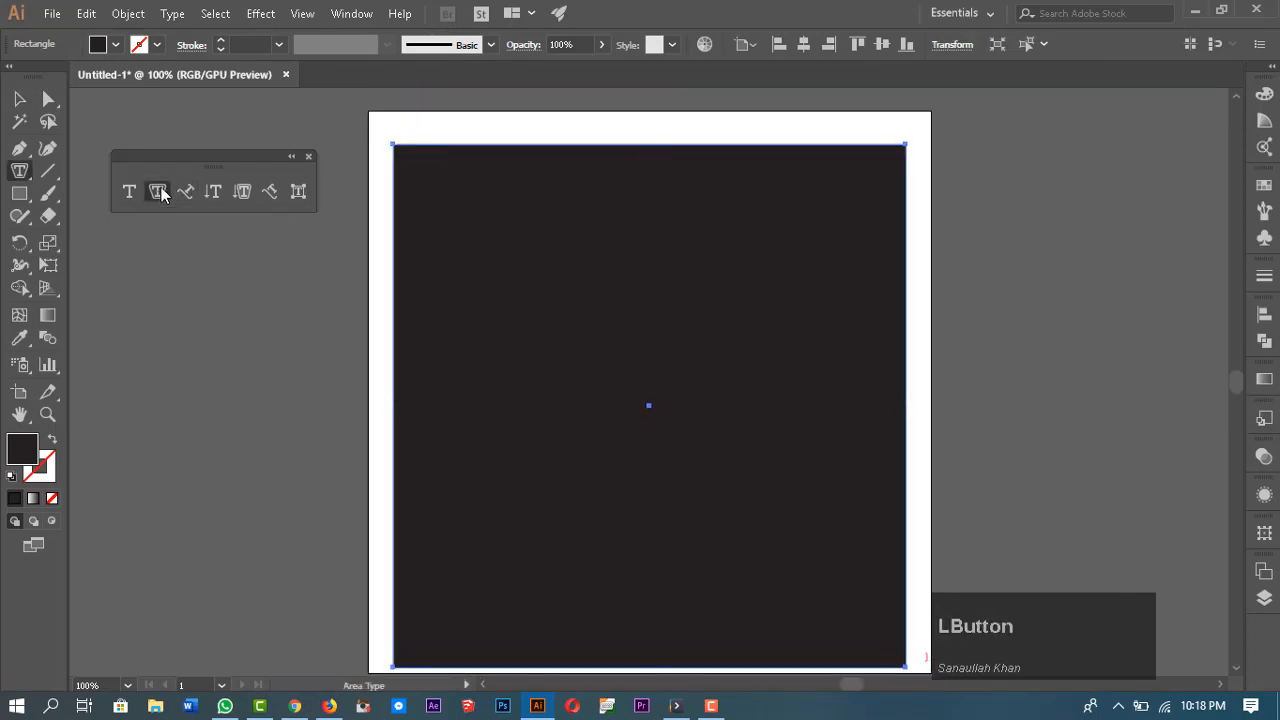
pyautogui.click(460, 153)
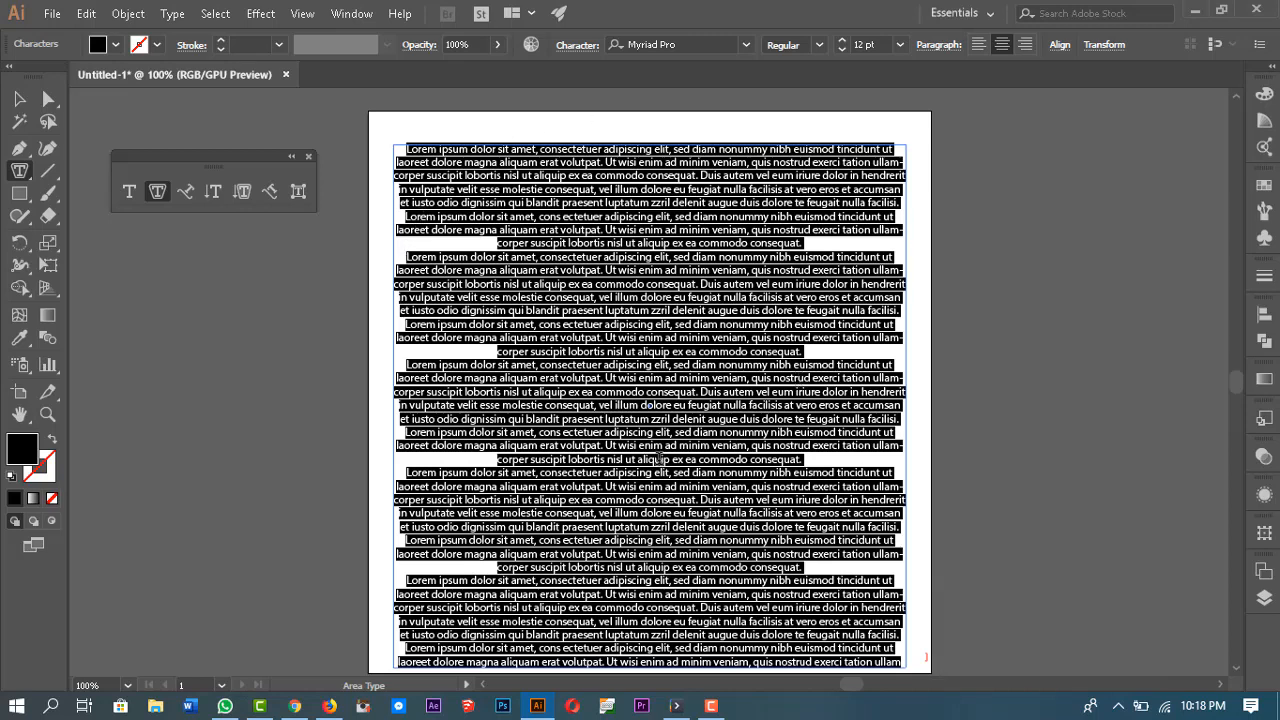
pyautogui.click(19, 98)
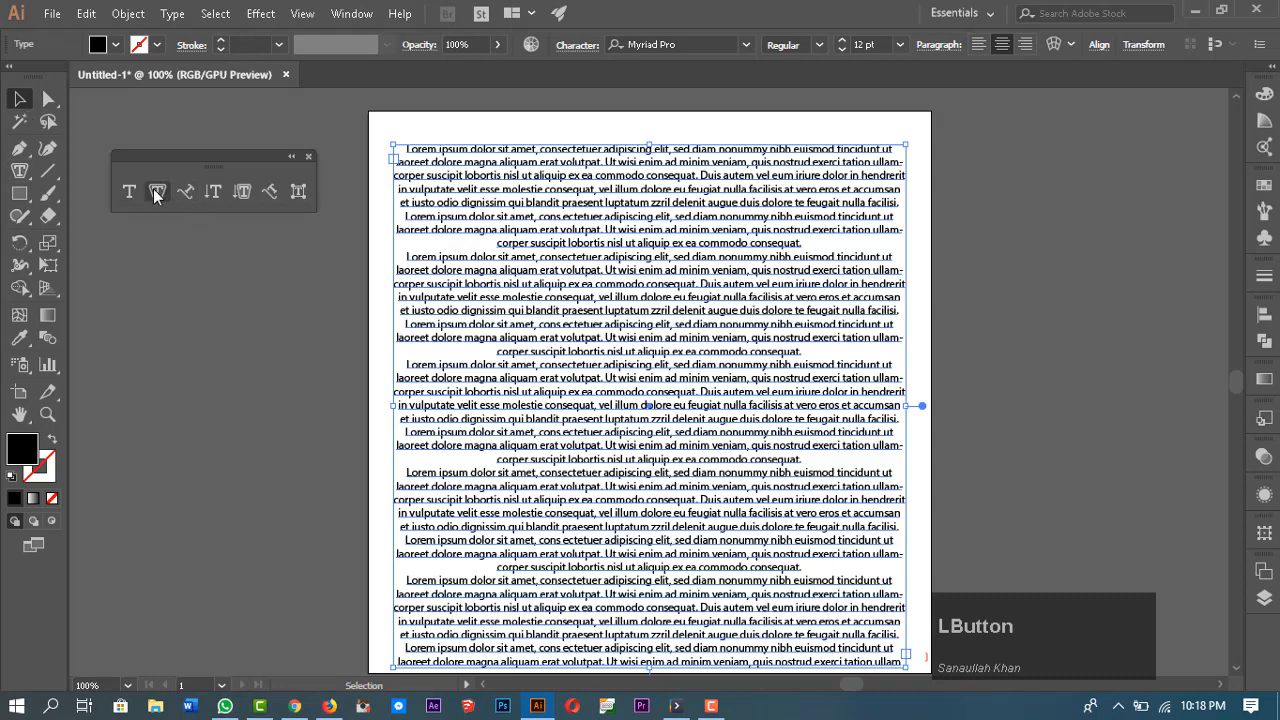
pyautogui.click(572, 239)
# Step: Open Area Type Options for the text box and set its width to 548 px and height to 562 px
pyautogui.doubleClick(159, 191)
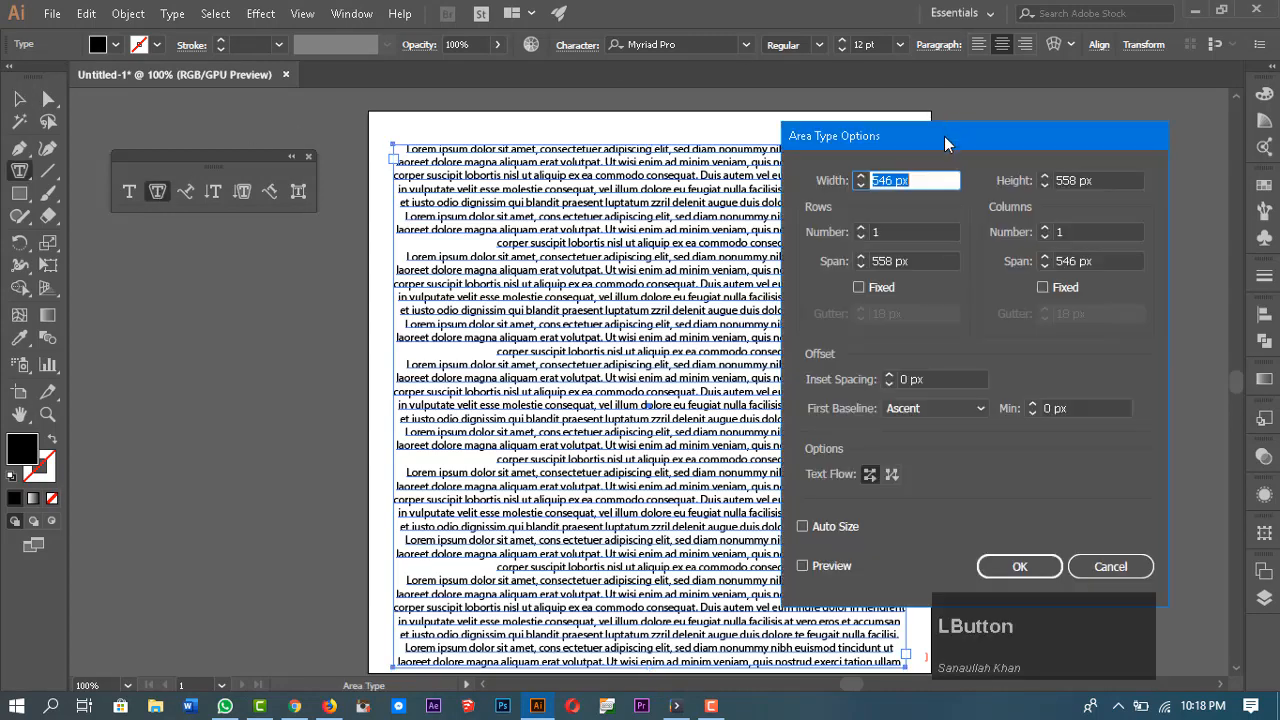
pyautogui.moveTo(944, 136); pyautogui.dragTo(1024, 134)
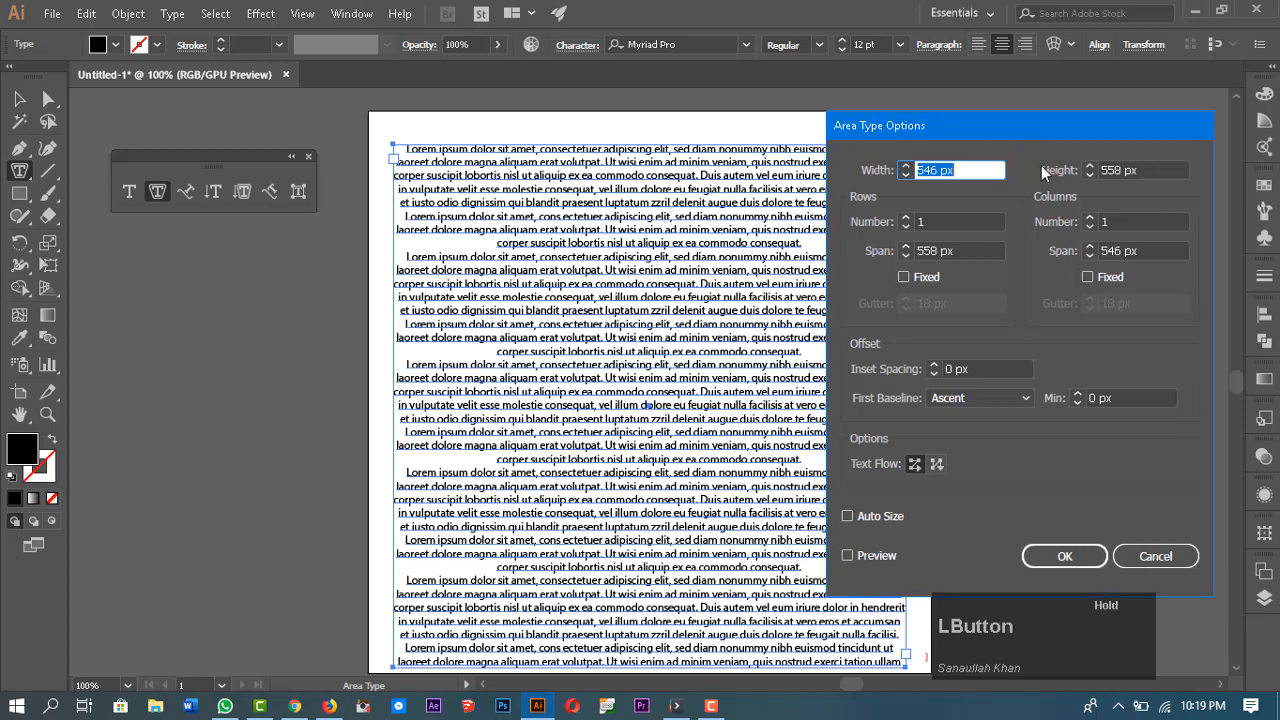
pyautogui.click(906, 168)
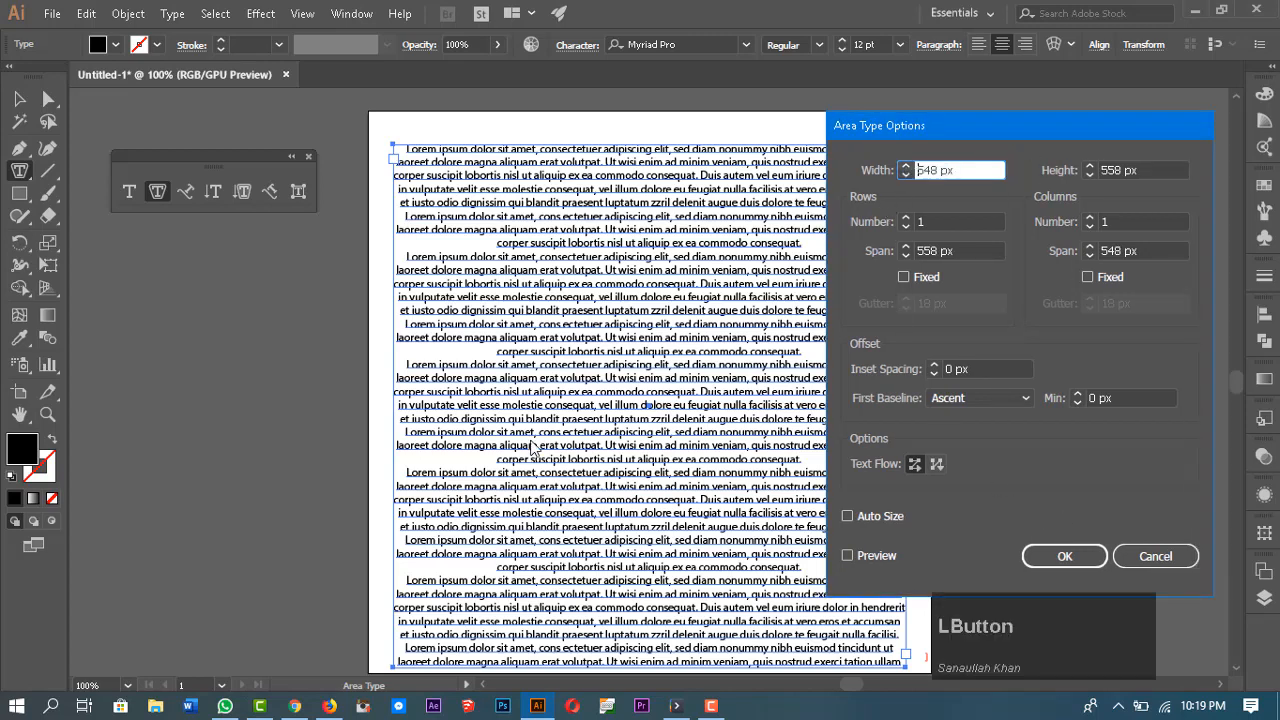
pyautogui.scroll(-1, 486, 497)
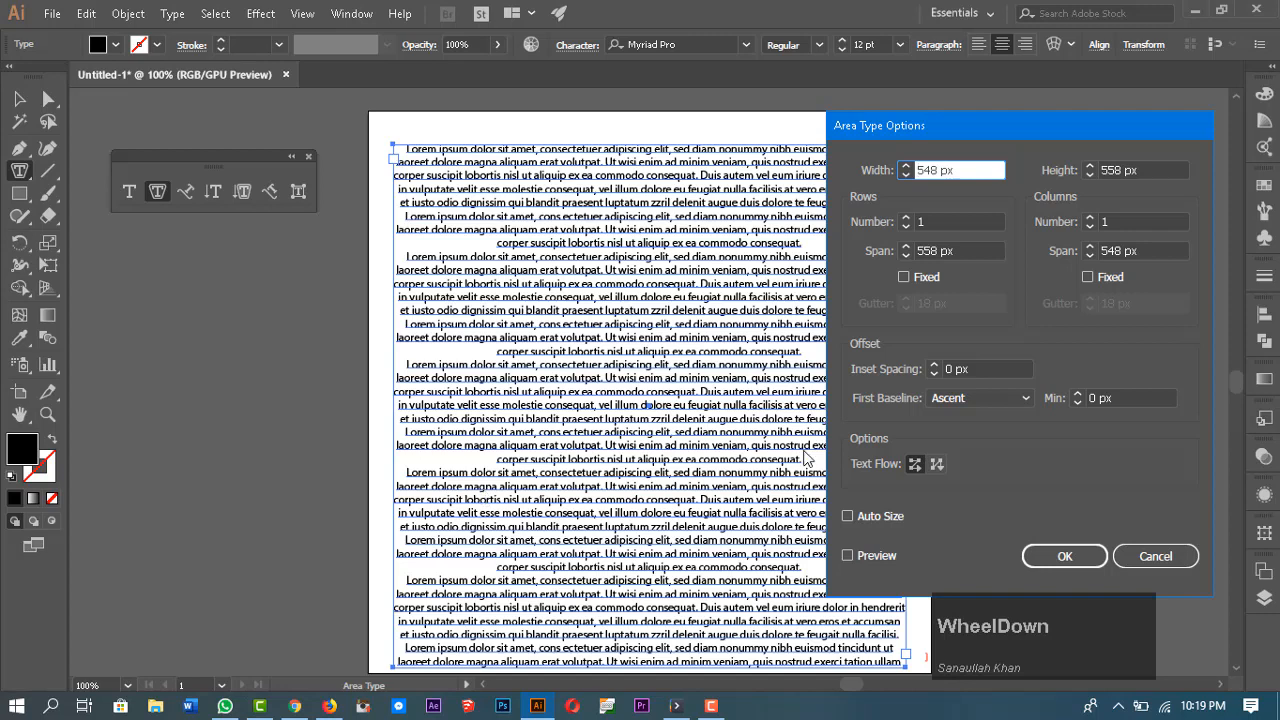
pyautogui.click(1091, 165)
pyautogui.click(1091, 165)
pyautogui.click(1091, 165)
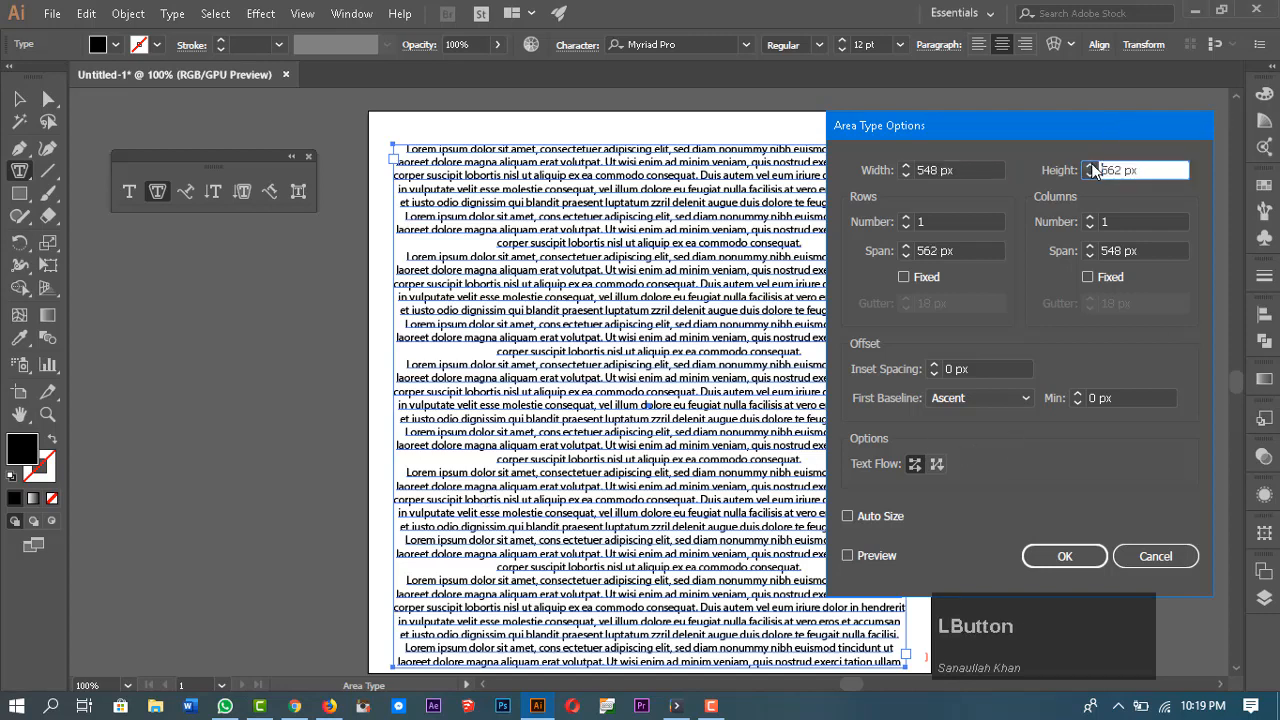
# Step: Turn on Preview and set the text box width to 556 px and height to 568 px
pyautogui.click(847, 556)
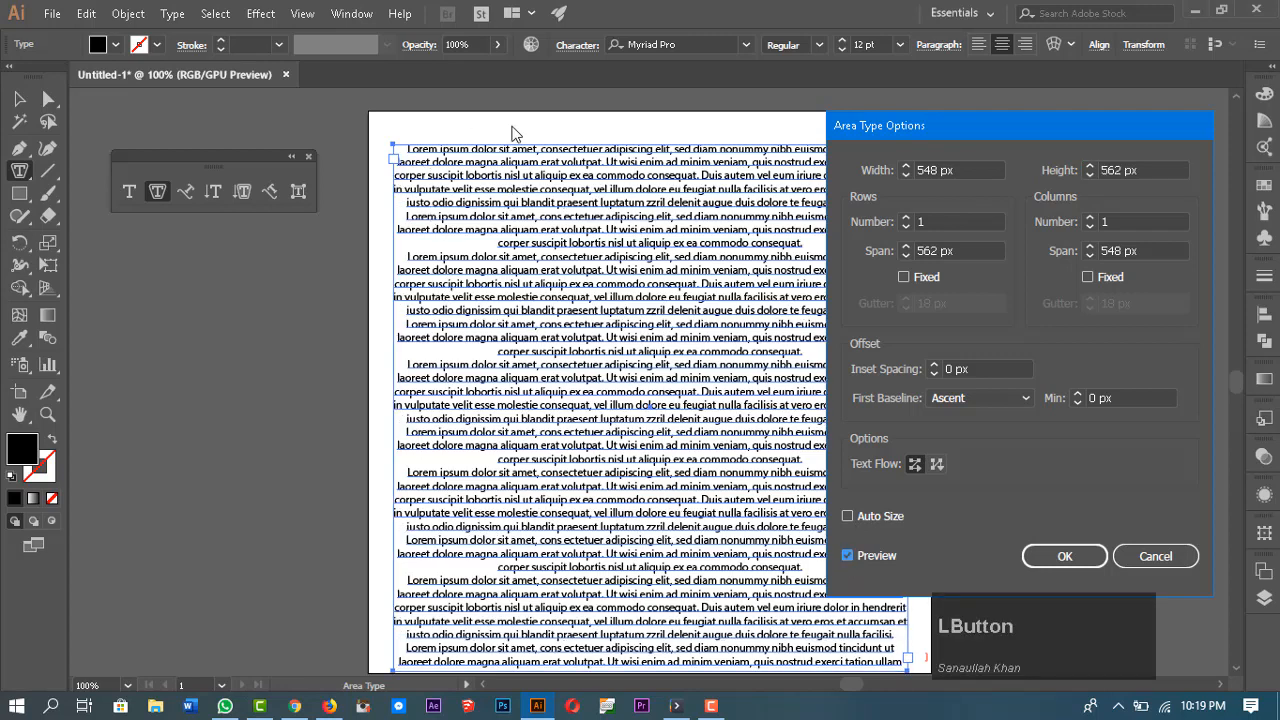
pyautogui.moveTo(910, 165); pyautogui.dragTo(909, 173)
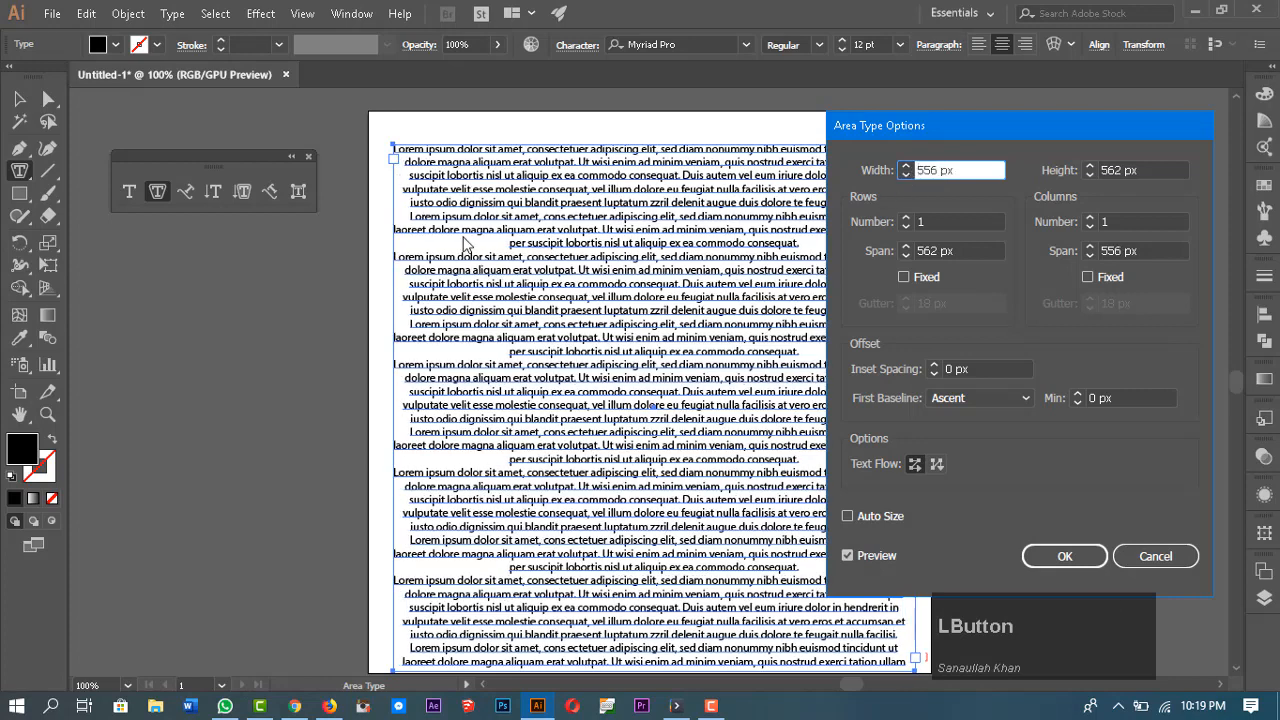
pyautogui.scroll(-1, 473, 243)
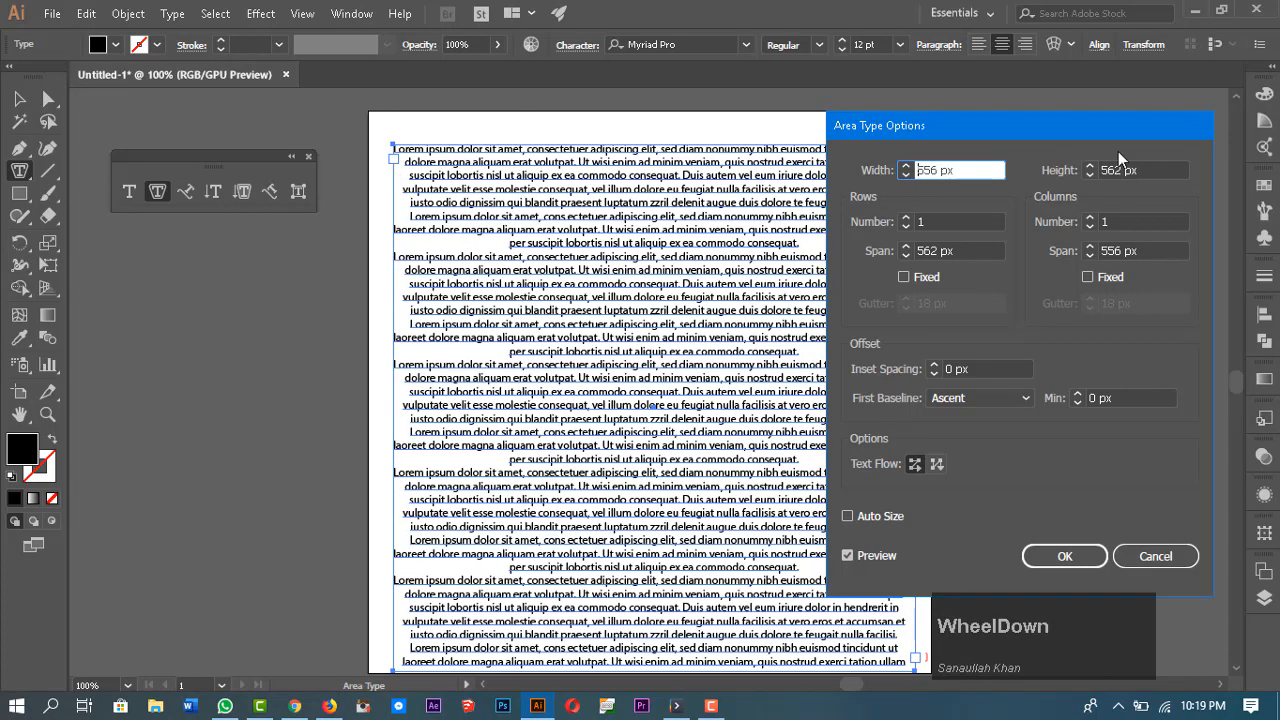
pyautogui.moveTo(1090, 166); pyautogui.dragTo(1089, 167)
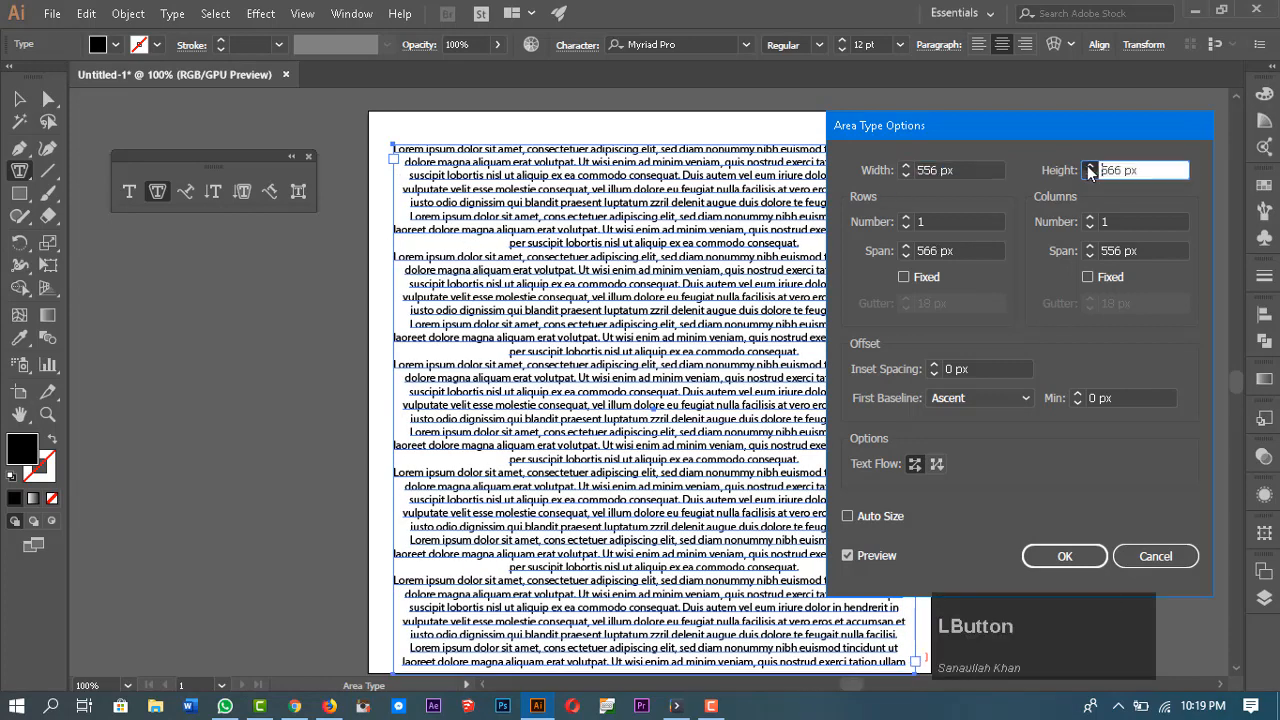
pyautogui.click(1090, 167)
pyautogui.click(1090, 167)
# Step: Set the number of rows in the area type to 7
pyautogui.scroll(-1, 676, 702)
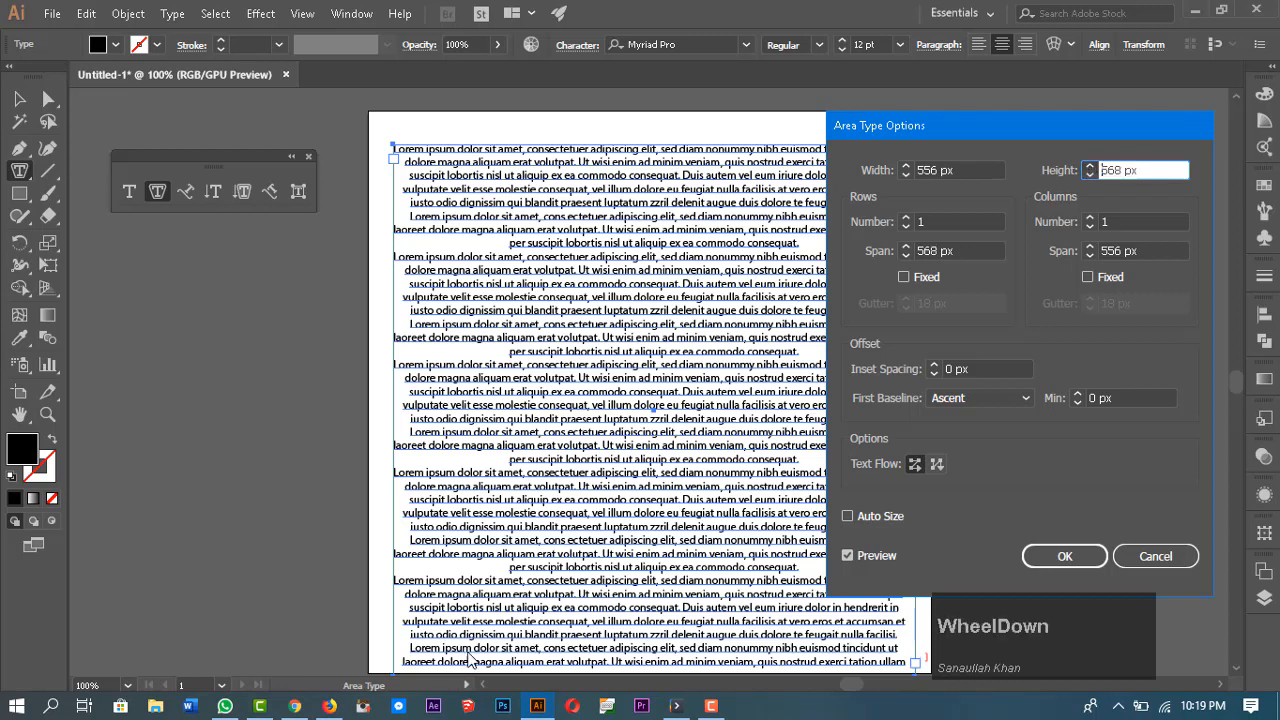
pyautogui.click(874, 204)
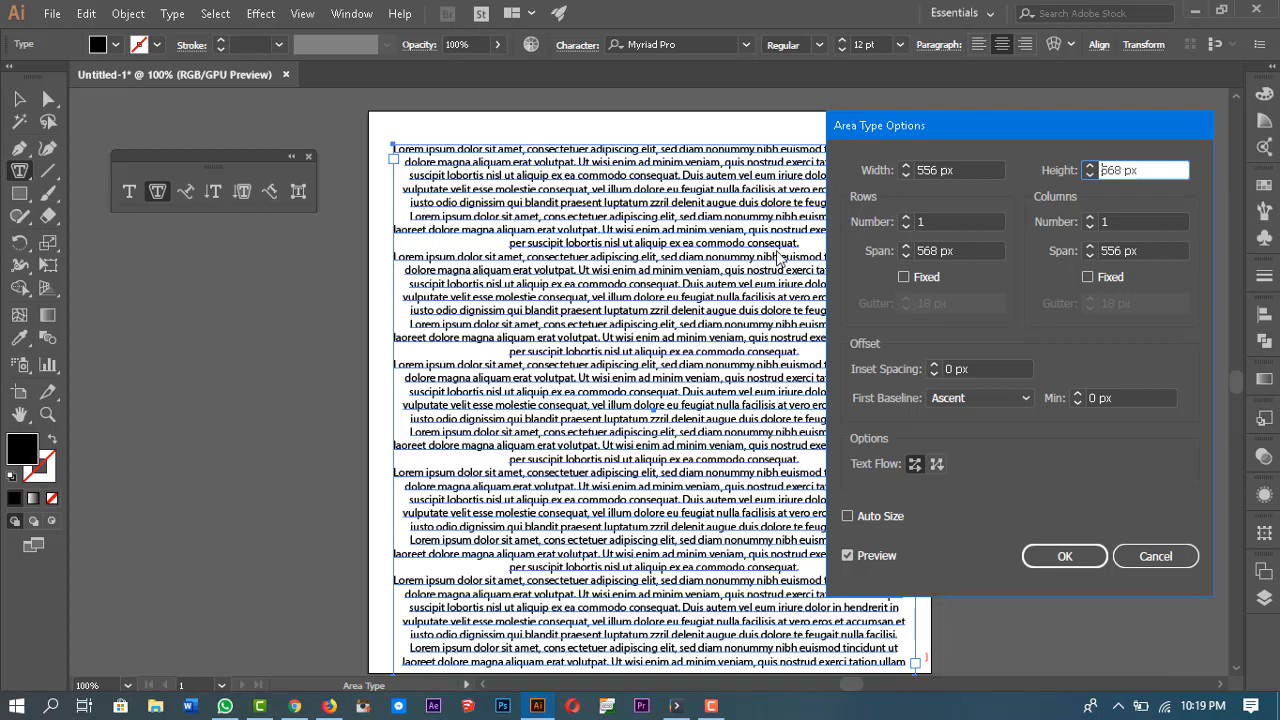
pyautogui.click(919, 222)
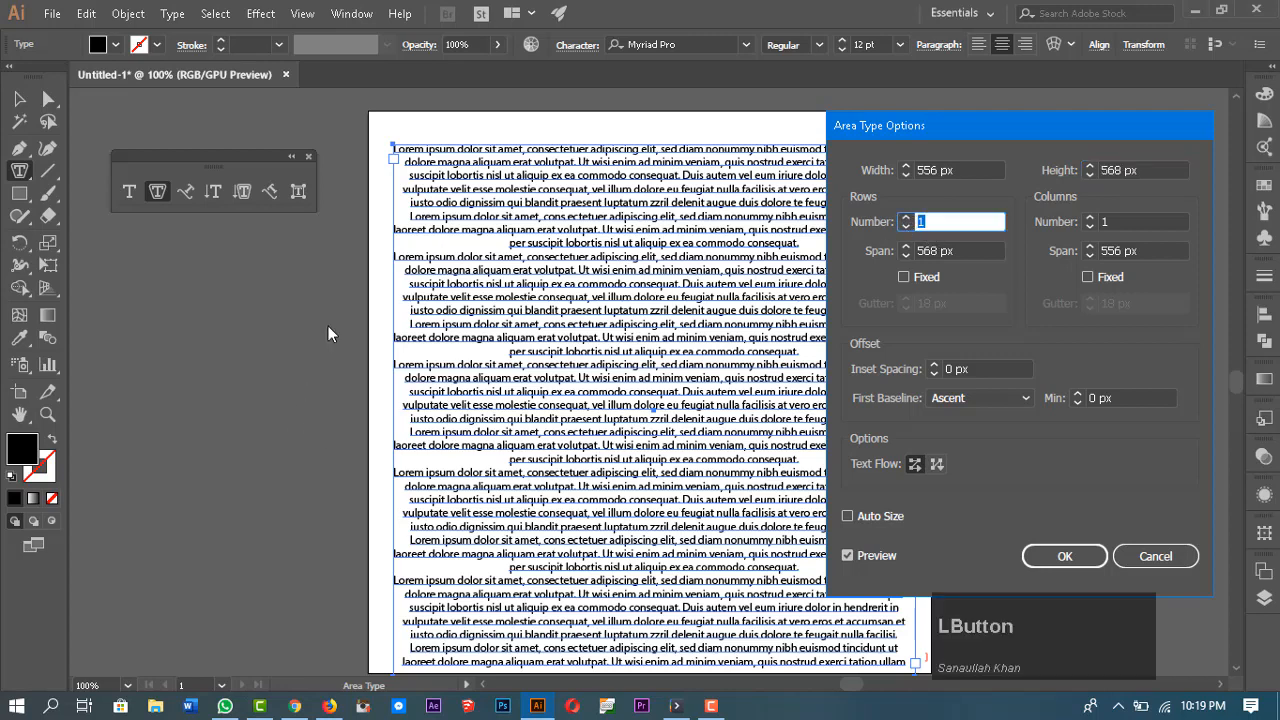
pyautogui.click(905, 217)
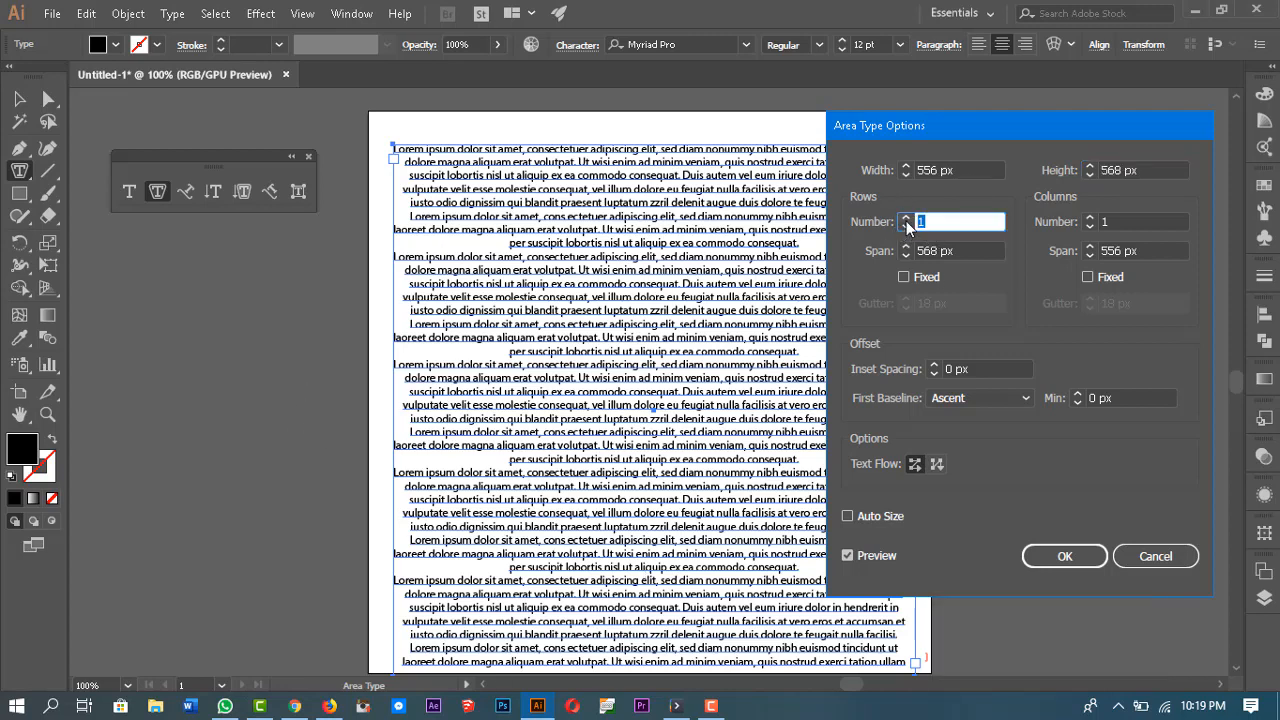
pyautogui.click(905, 217)
pyautogui.click(905, 217)
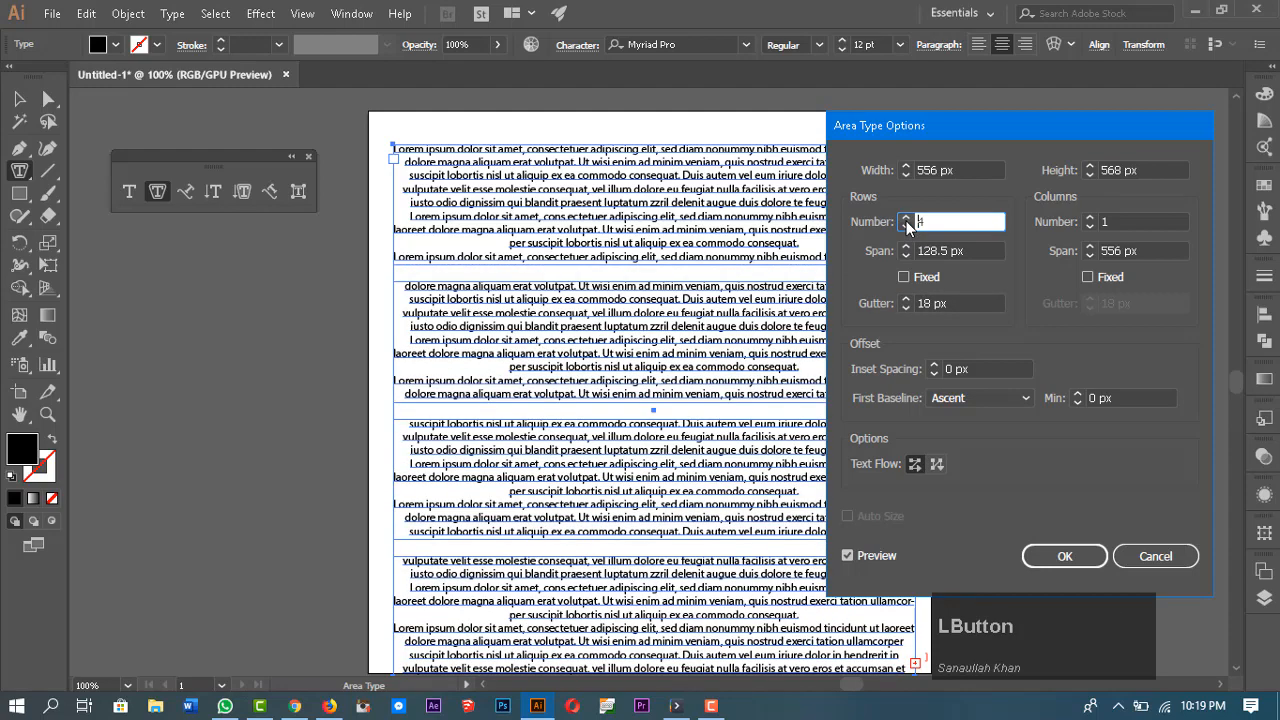
pyautogui.click(905, 217)
pyautogui.click(905, 218)
pyautogui.click(905, 218)
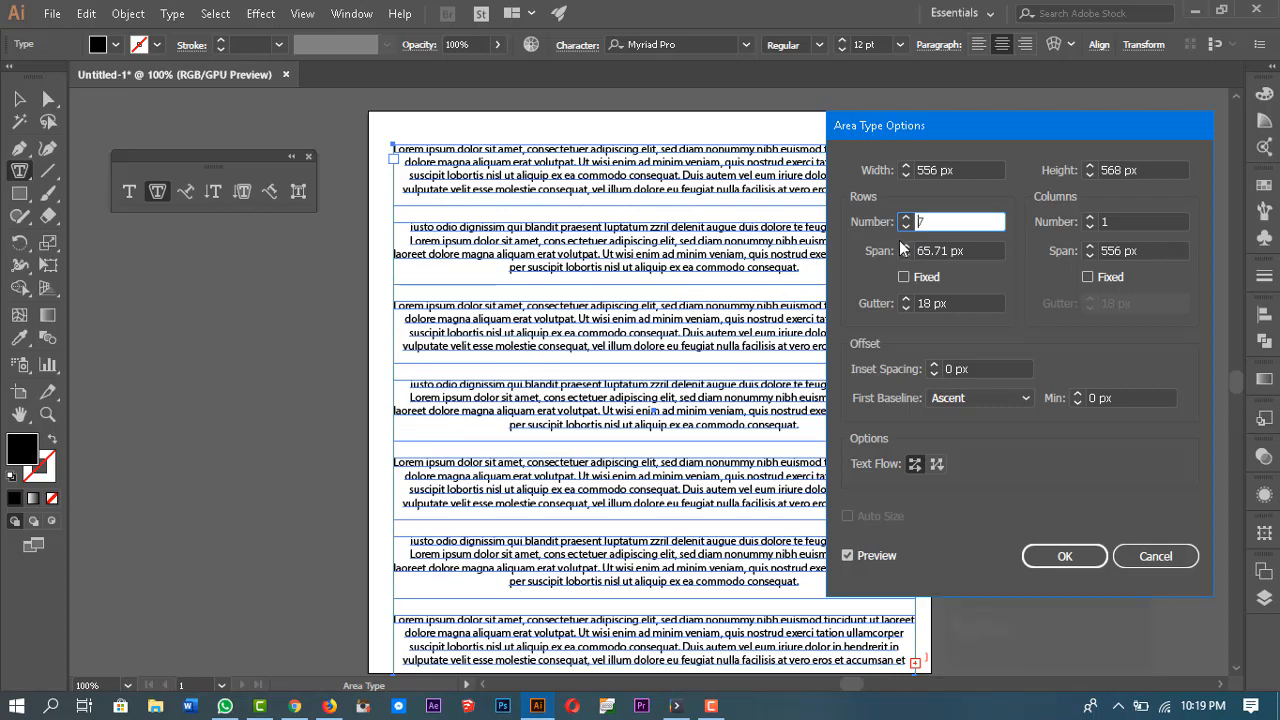
# Step: Increase the row span to 75 px
pyautogui.click(906, 247)
pyautogui.click(906, 247)
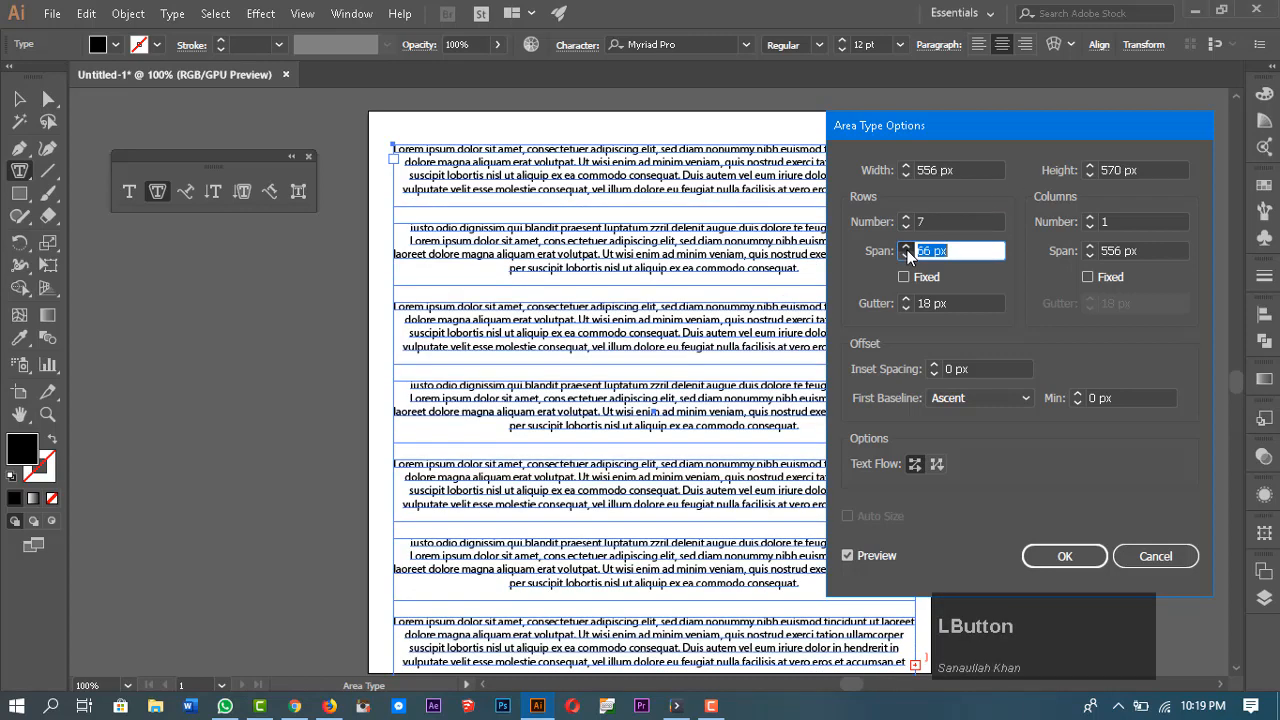
pyautogui.click(906, 247)
pyautogui.click(906, 247)
pyautogui.click(906, 247)
pyautogui.click(906, 247)
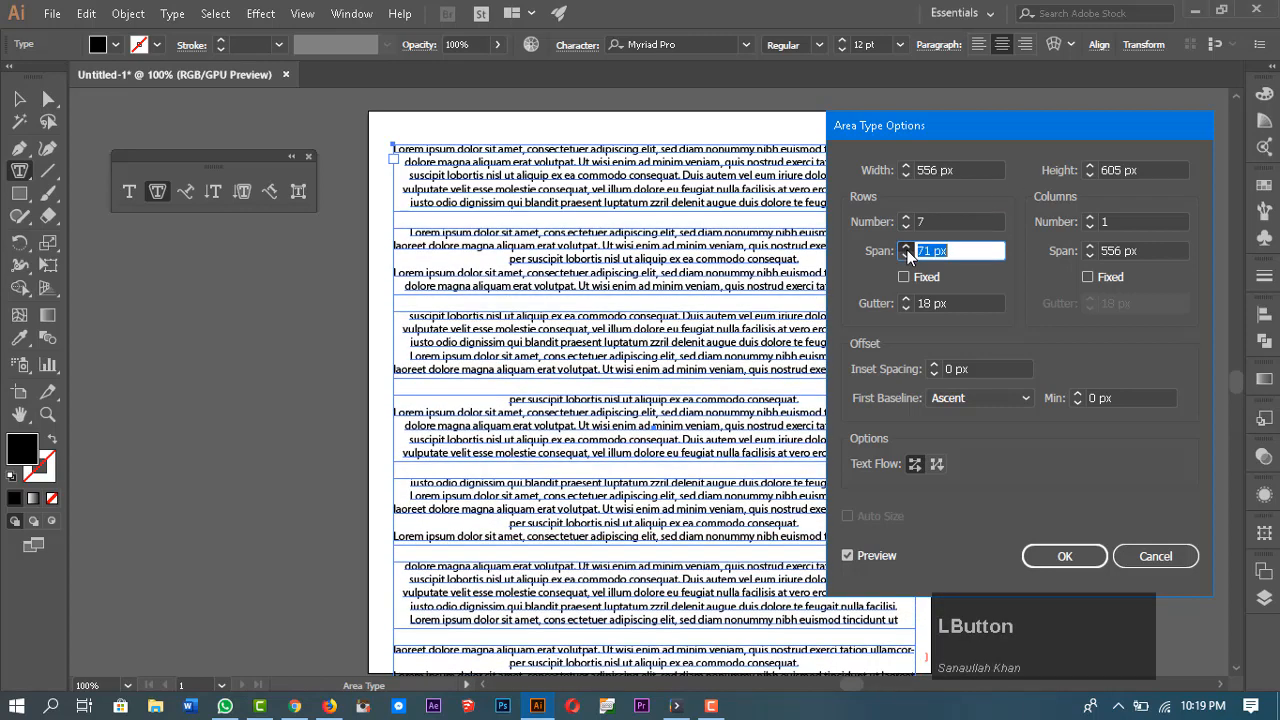
pyautogui.click(906, 247)
pyautogui.click(906, 247)
pyautogui.click(906, 248)
pyautogui.click(906, 248)
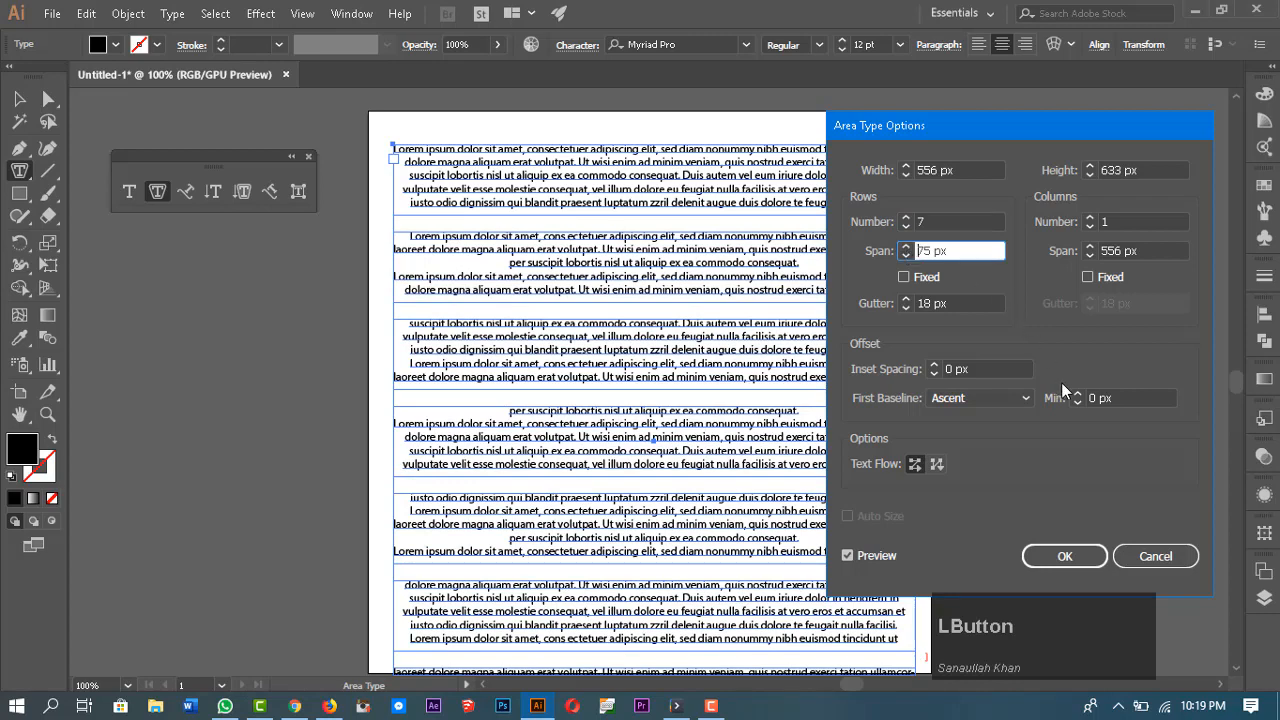
# Step: Set the number of columns to 4
pyautogui.click(1088, 219)
pyautogui.click(1088, 219)
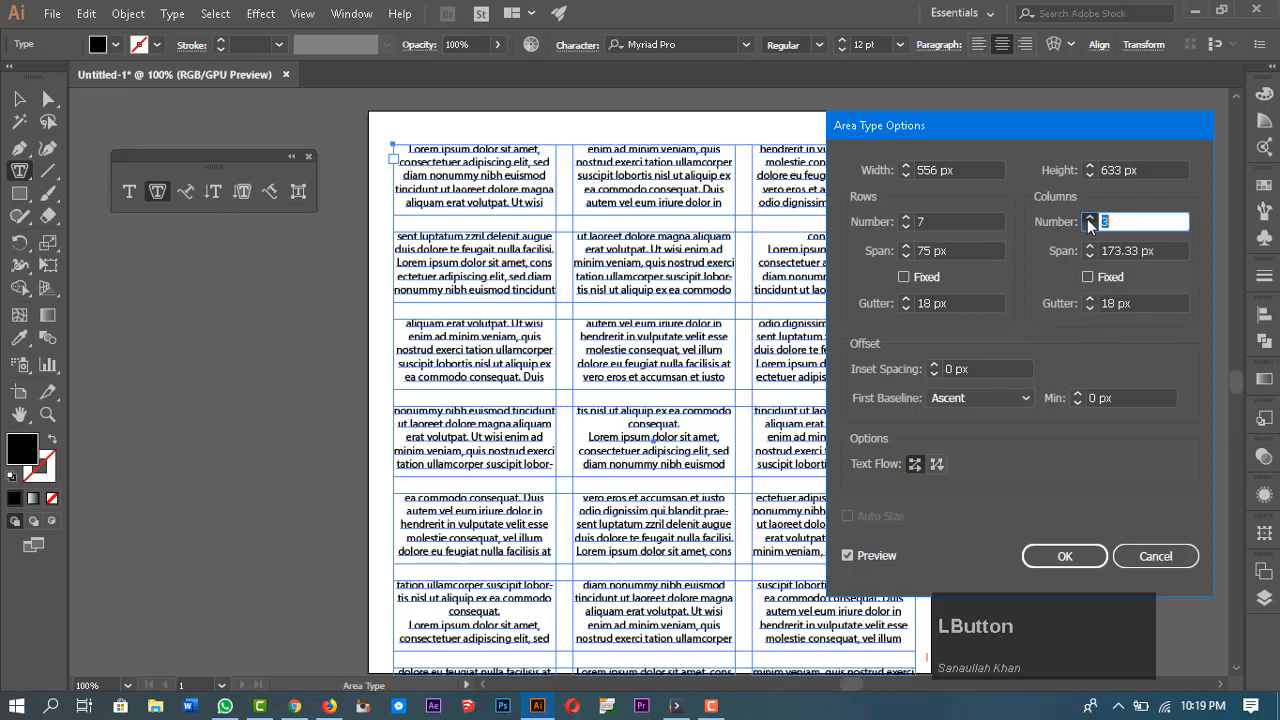
pyautogui.click(1088, 219)
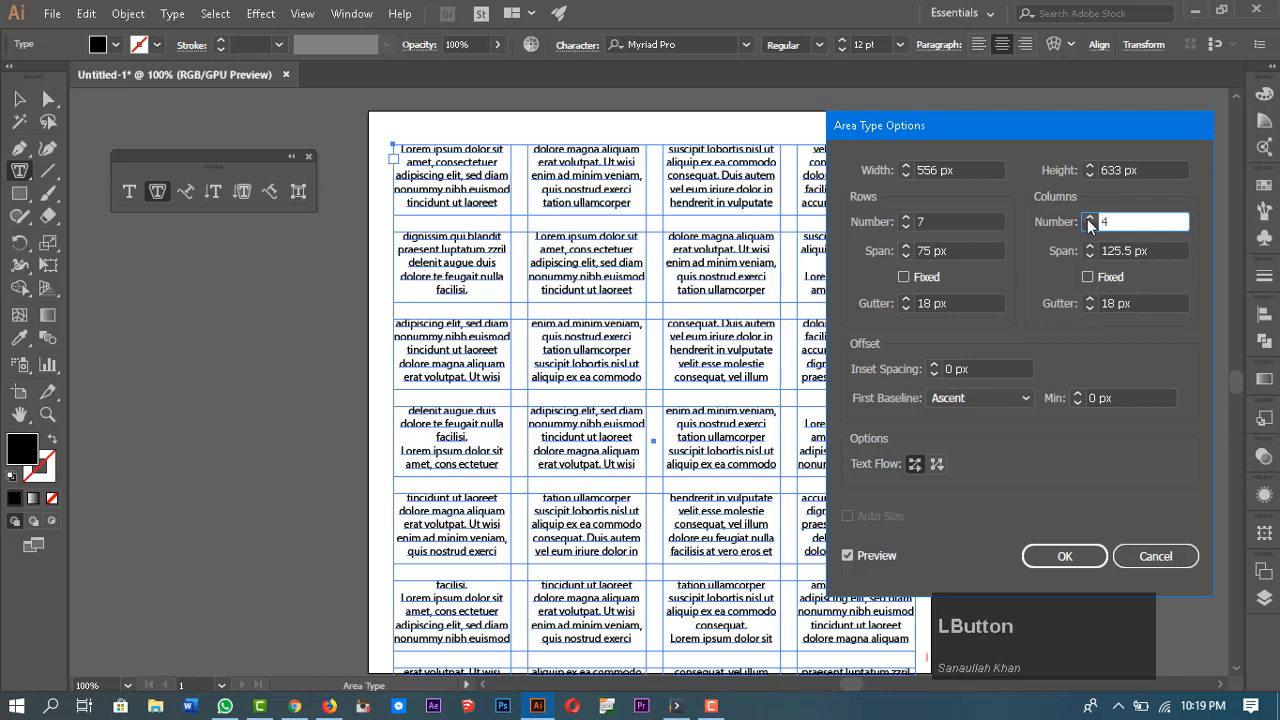
# Step: Reduce the number of rows back to 1
pyautogui.click(906, 227)
pyautogui.click(906, 227)
pyautogui.click(906, 227)
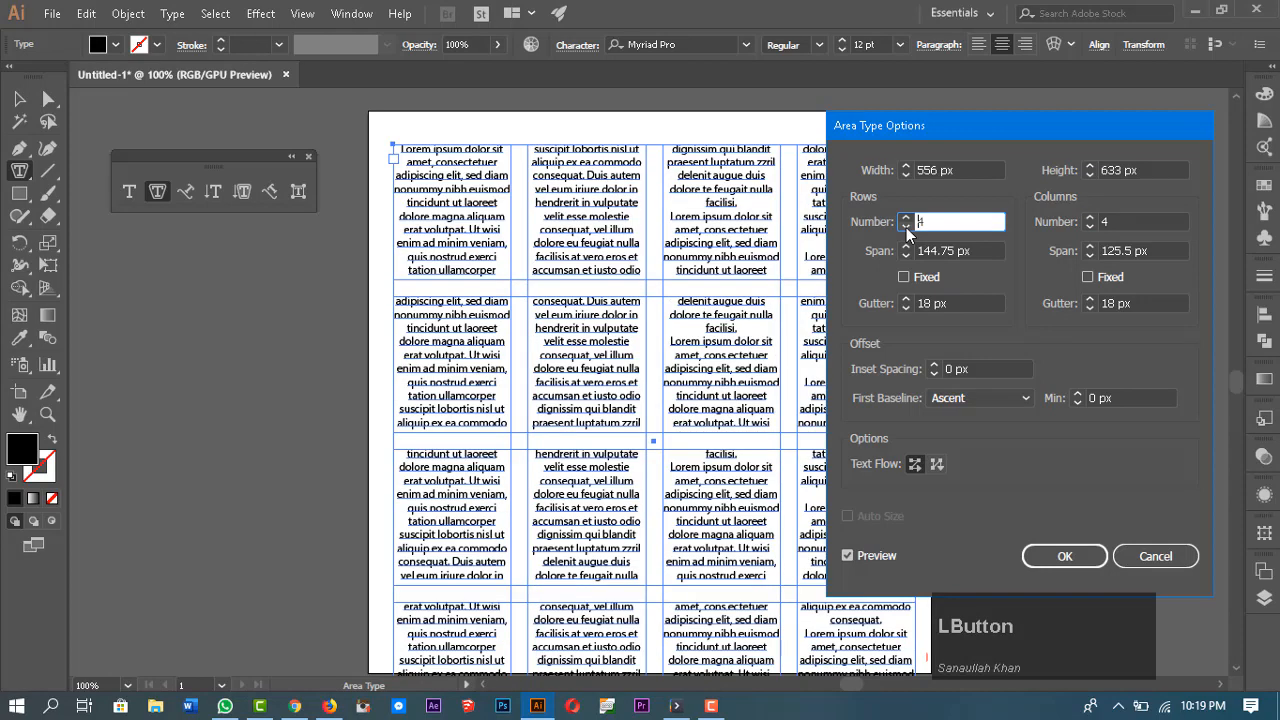
pyautogui.click(906, 227)
pyautogui.click(906, 227)
pyautogui.click(906, 227)
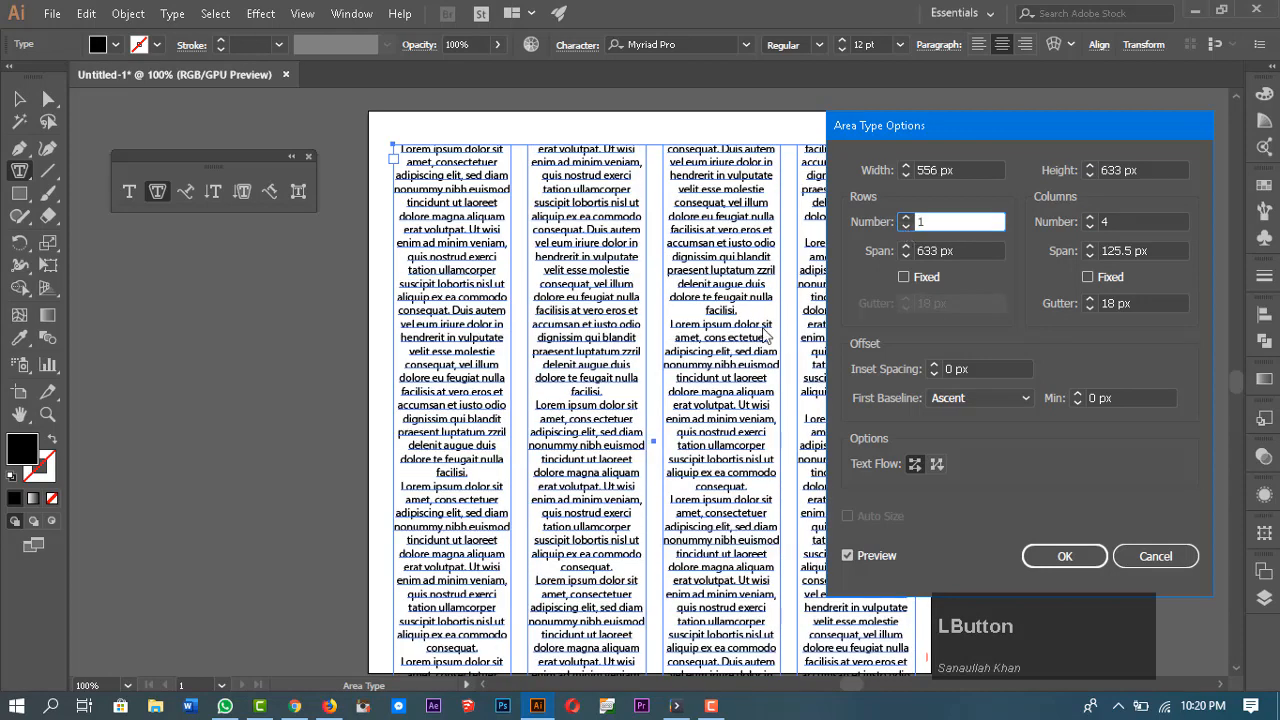
# Step: Try 5 columns in the area type, then return to 4 columns
pyautogui.scroll(-1, 430, 654)
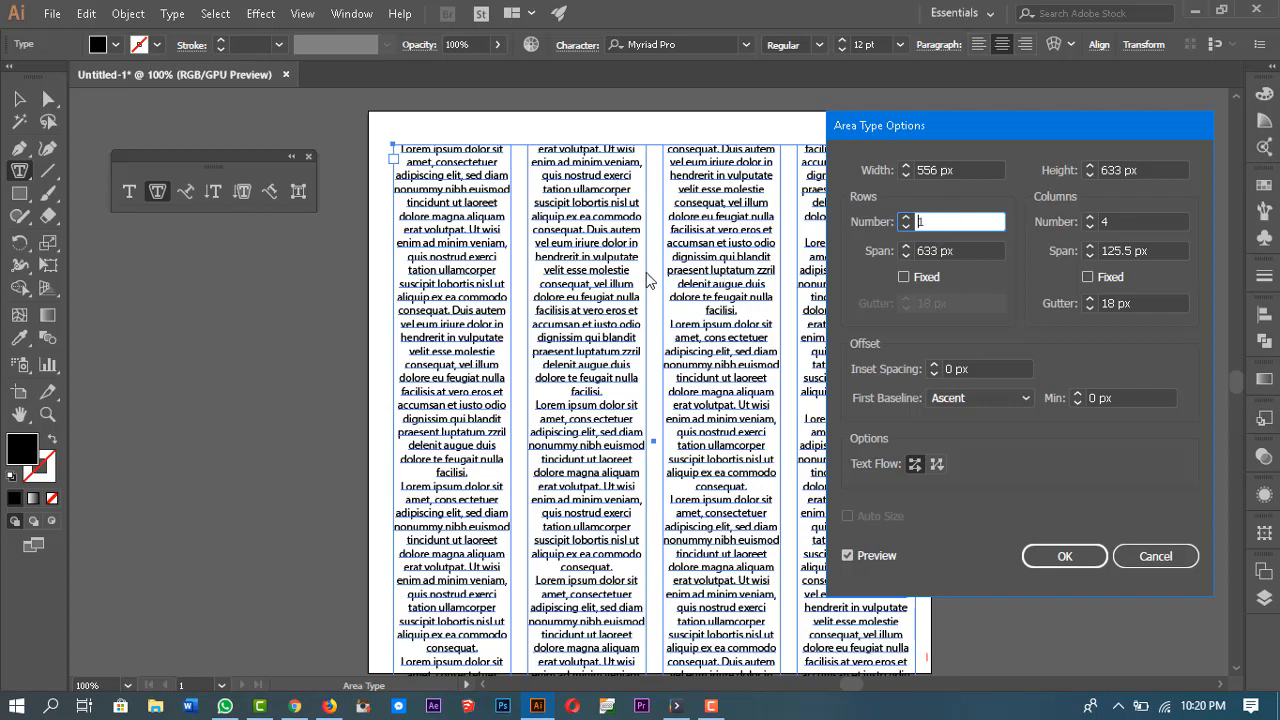
pyautogui.click(1090, 218)
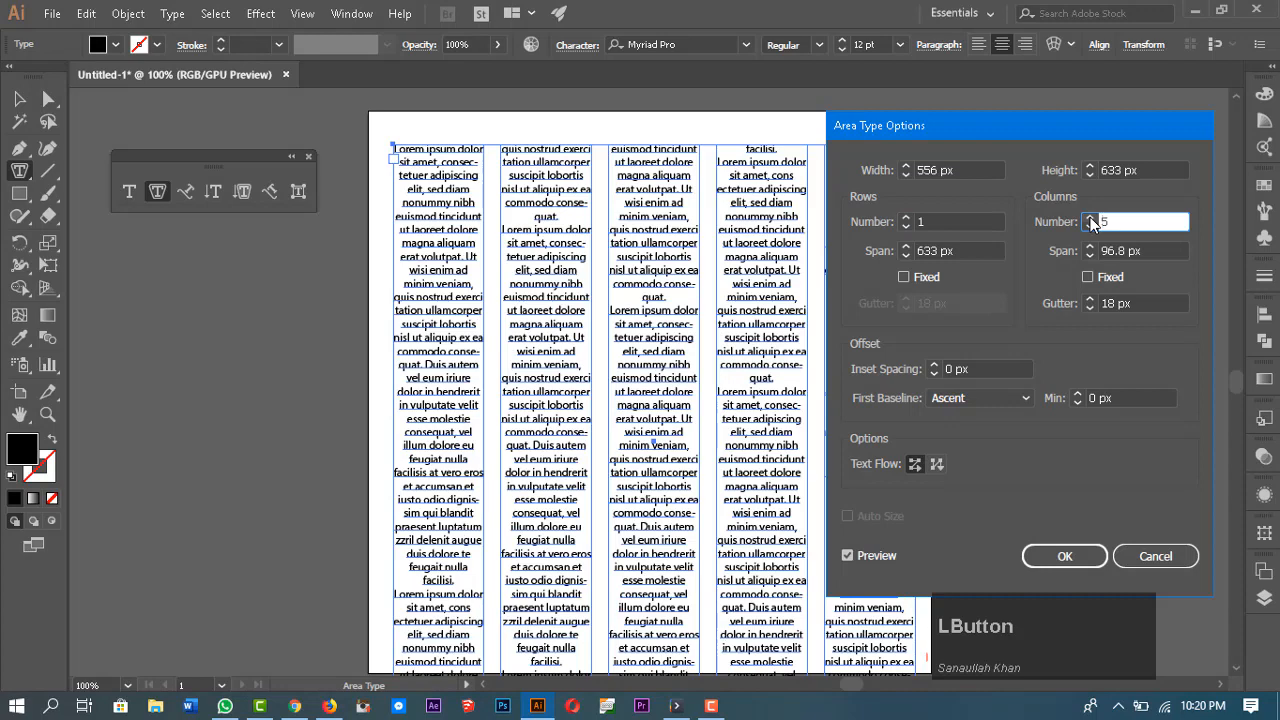
pyautogui.click(1089, 229)
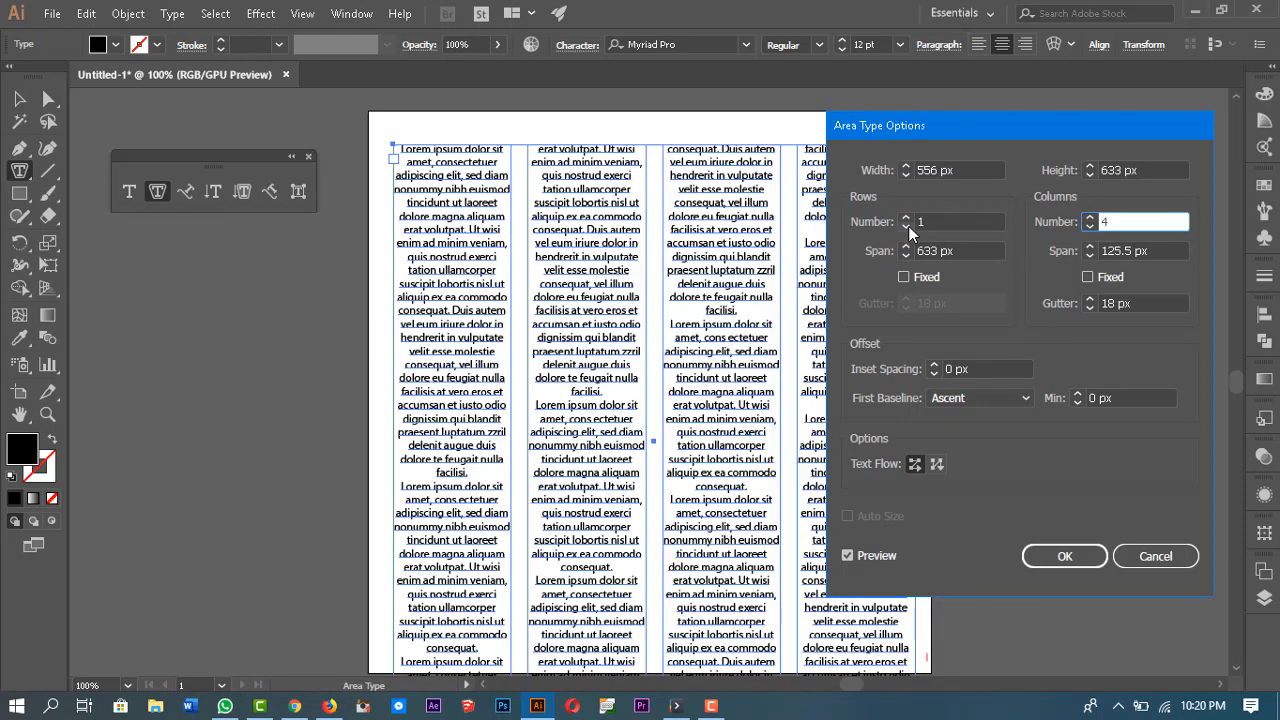
# Step: Fix the column span, increase it to 129 px, then clear the Fixed option again
pyautogui.click(1087, 277)
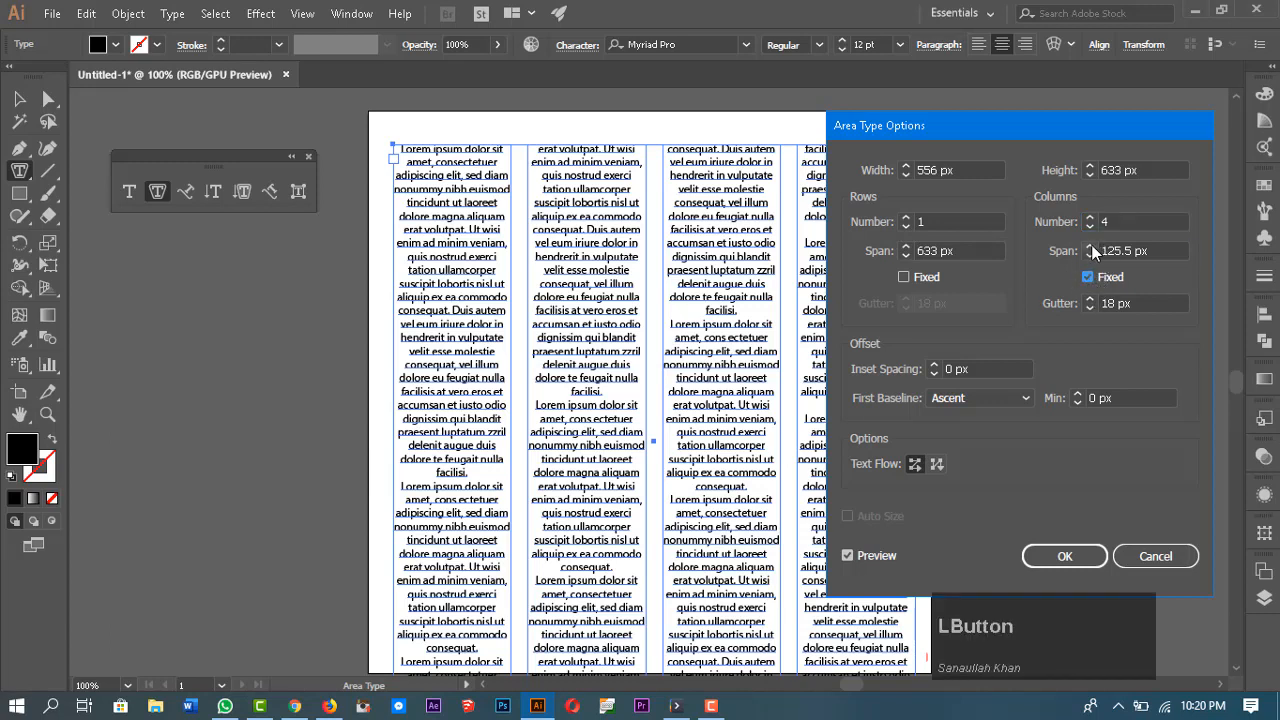
pyautogui.click(1090, 246)
pyautogui.click(1090, 246)
pyautogui.click(1090, 246)
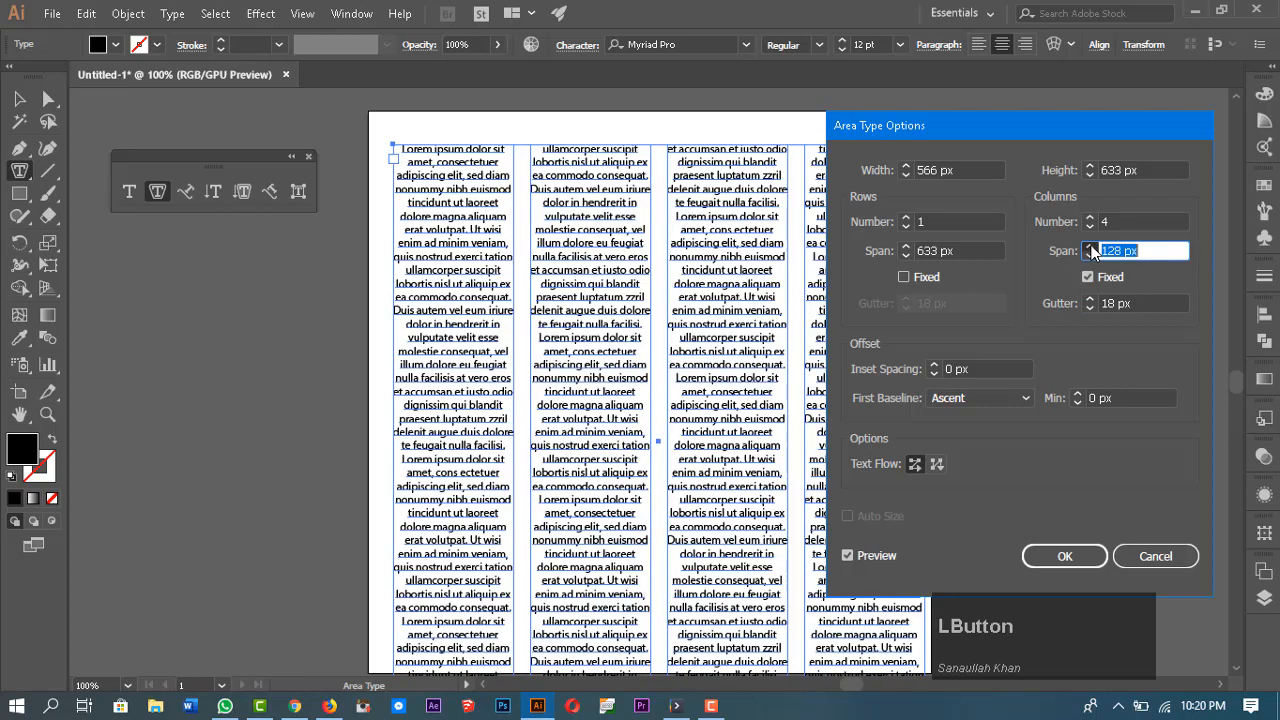
pyautogui.click(1090, 246)
pyautogui.click(1087, 277)
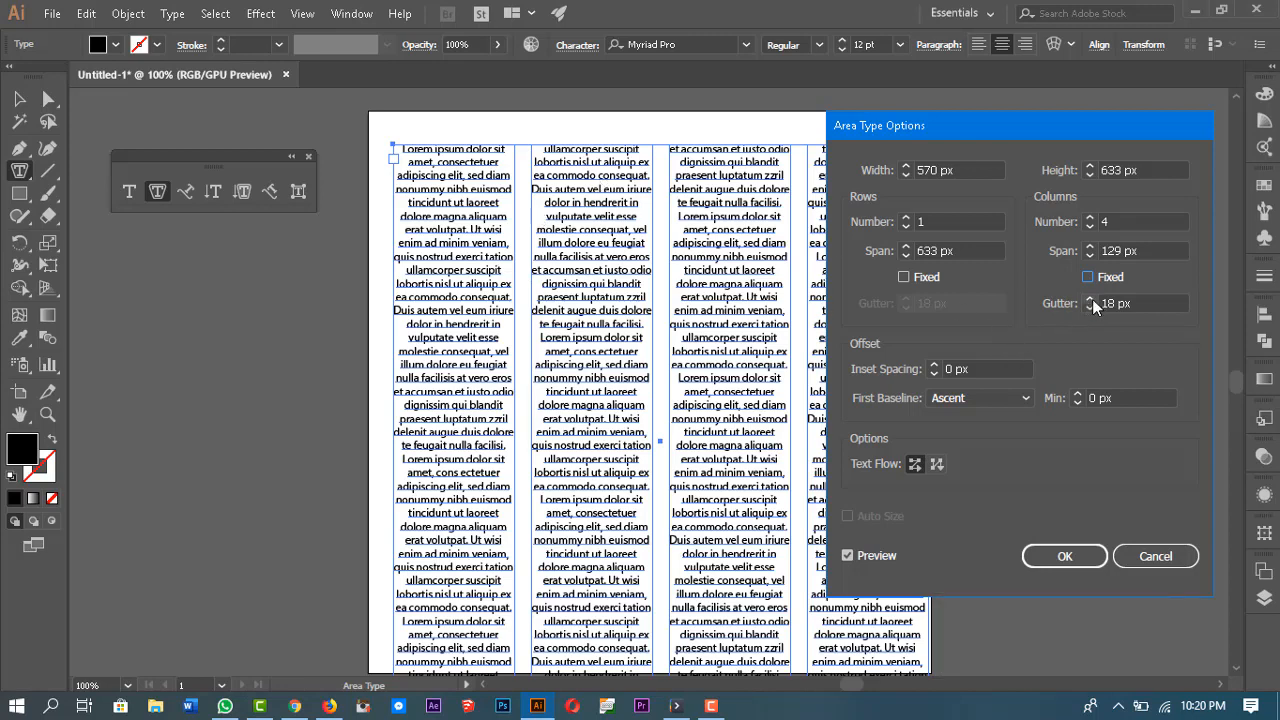
# Step: Set the column gutter to 9 px
pyautogui.click(1089, 299)
pyautogui.click(1089, 299)
pyautogui.click(1089, 299)
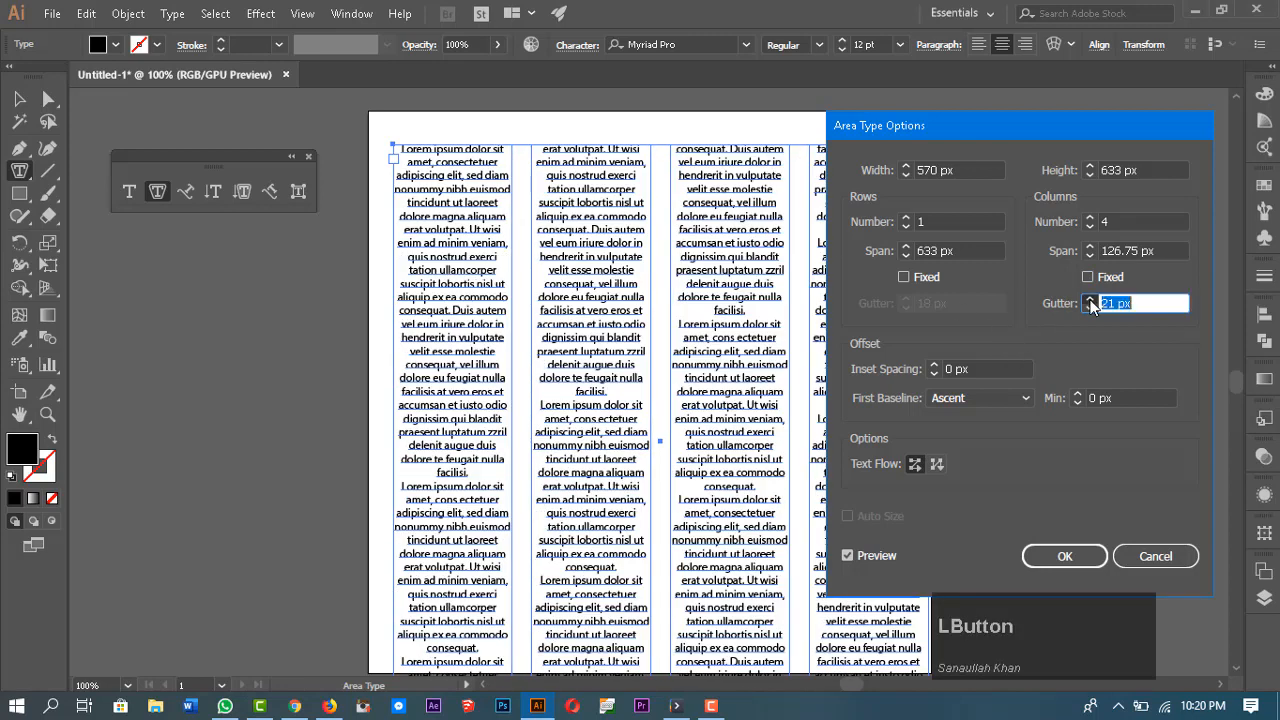
pyautogui.click(1089, 299)
pyautogui.click(1089, 299)
pyautogui.click(1089, 299)
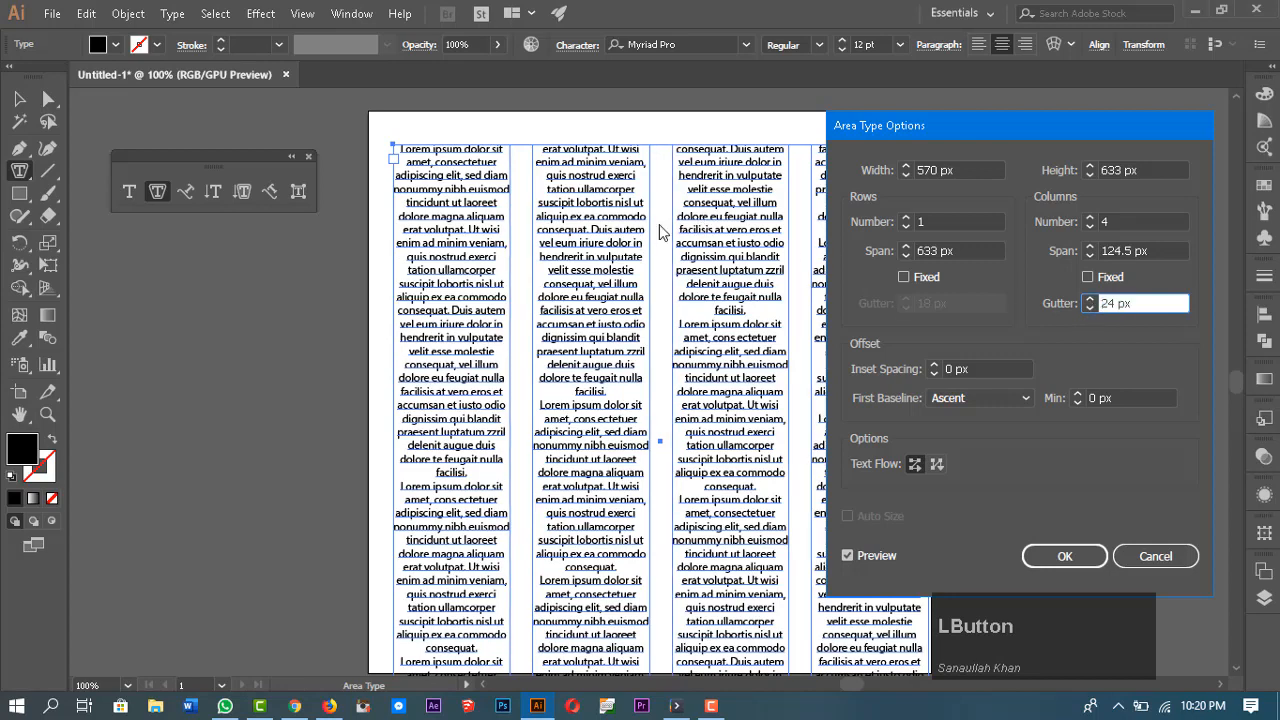
pyautogui.click(1088, 311)
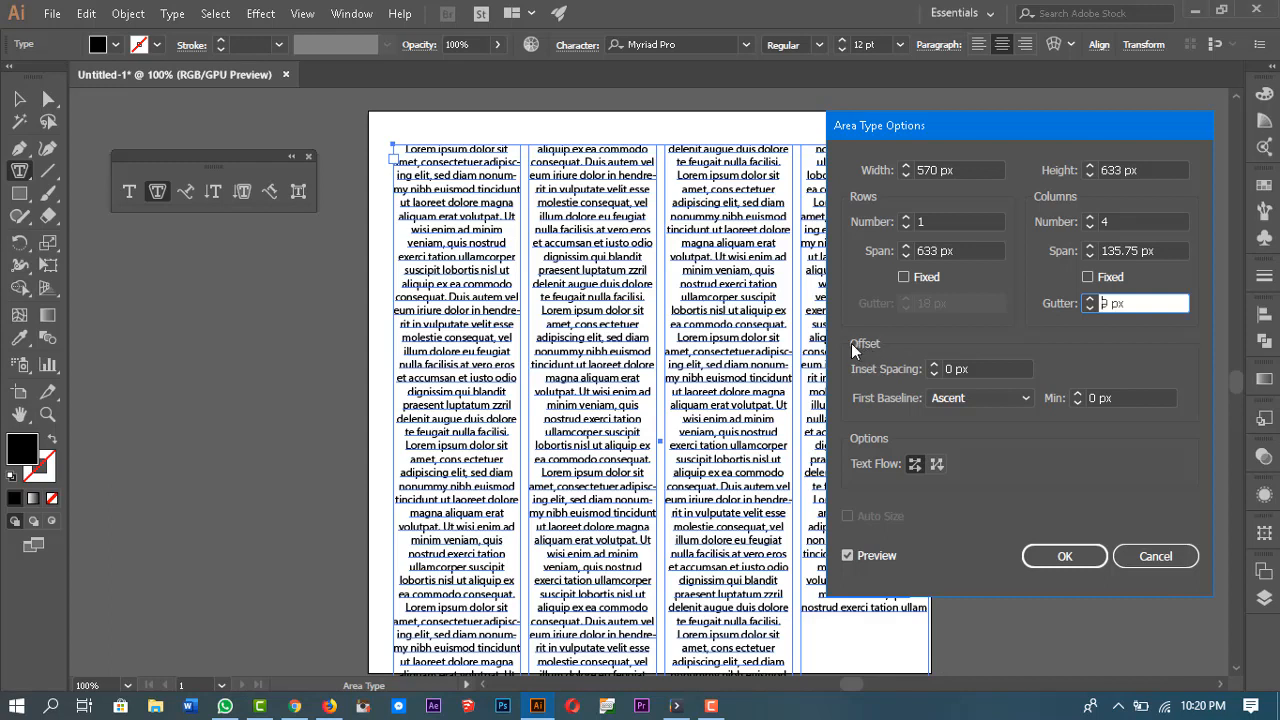
# Step: Set the inset spacing to 23 px
pyautogui.click(853, 347)
pyautogui.moveTo(935, 367); pyautogui.dragTo(937, 370)
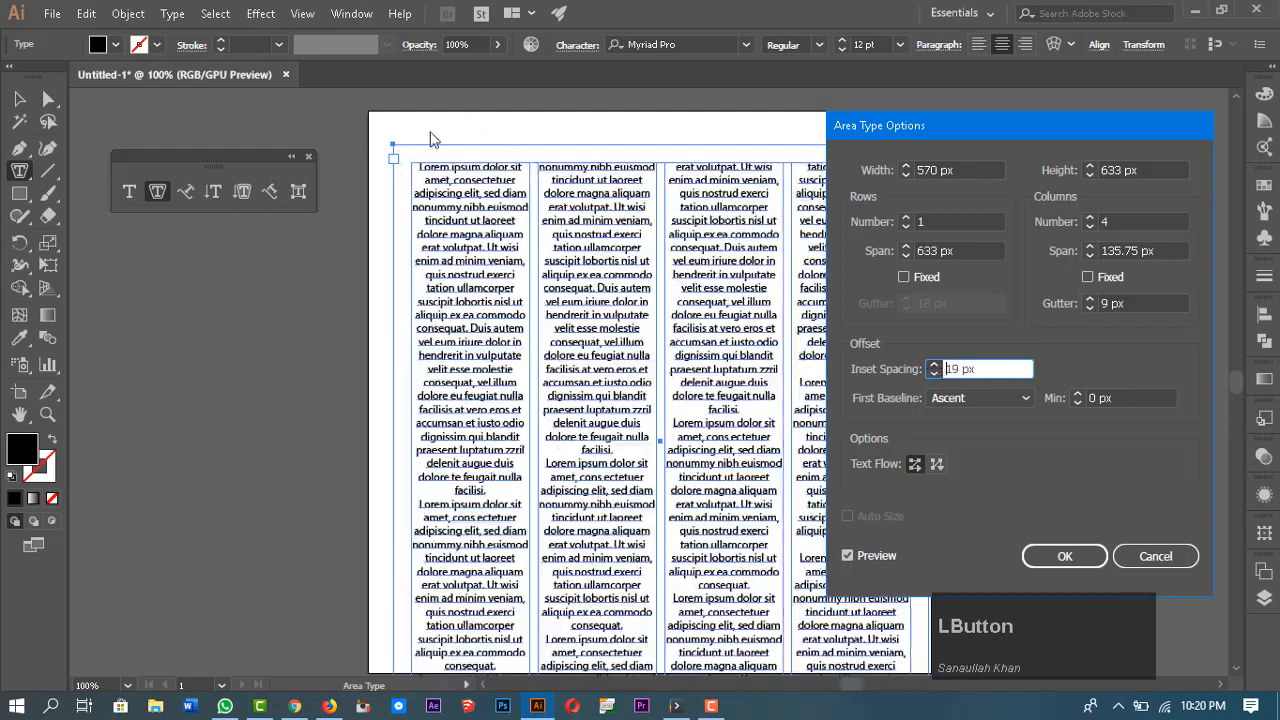
pyautogui.click(936, 367)
pyautogui.click(936, 367)
pyautogui.click(936, 367)
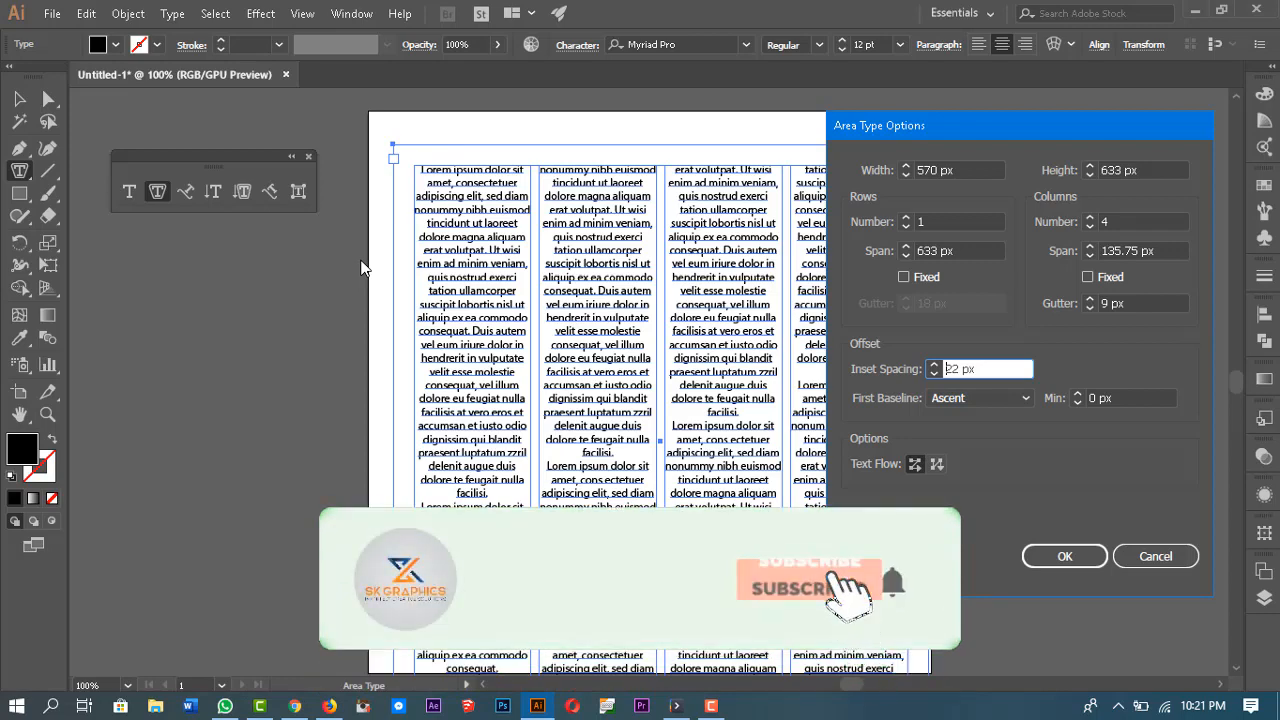
pyautogui.click(934, 364)
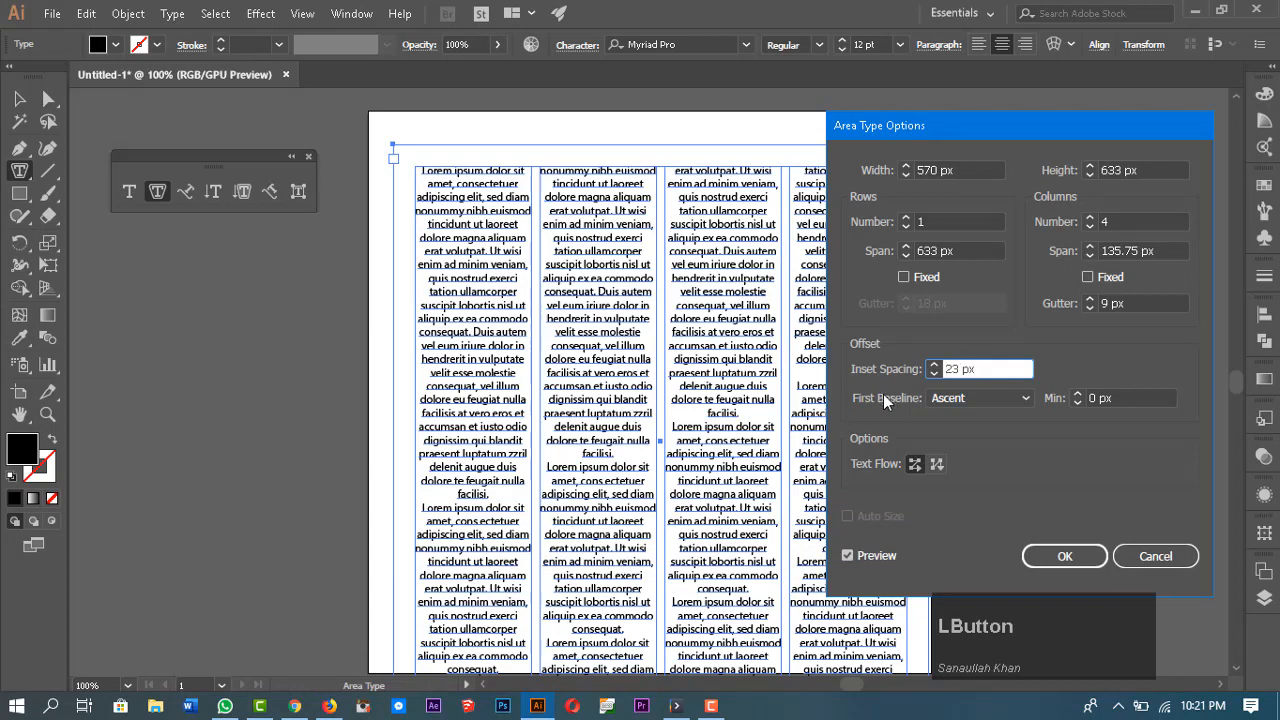
pyautogui.press('Tab')
# Step: Try the Cap Height, Leading and x Height options for the first baseline
pyautogui.click(968, 398)
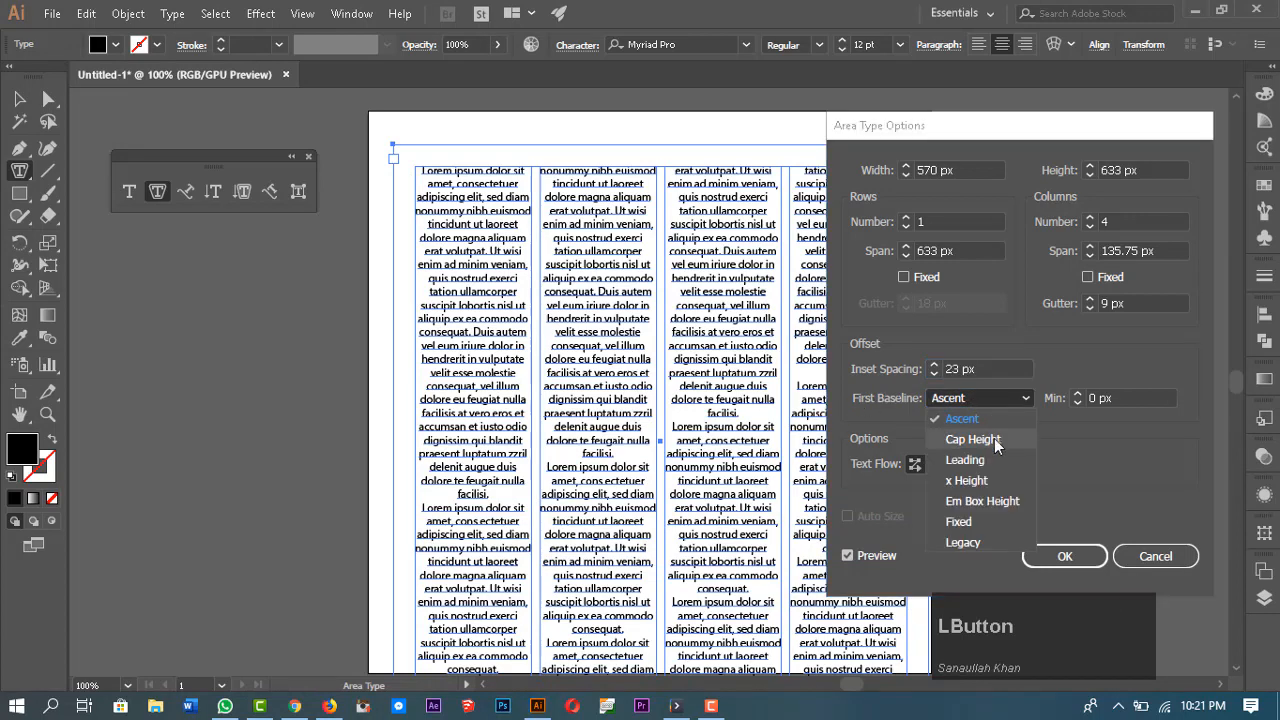
pyautogui.click(985, 439)
pyautogui.click(978, 399)
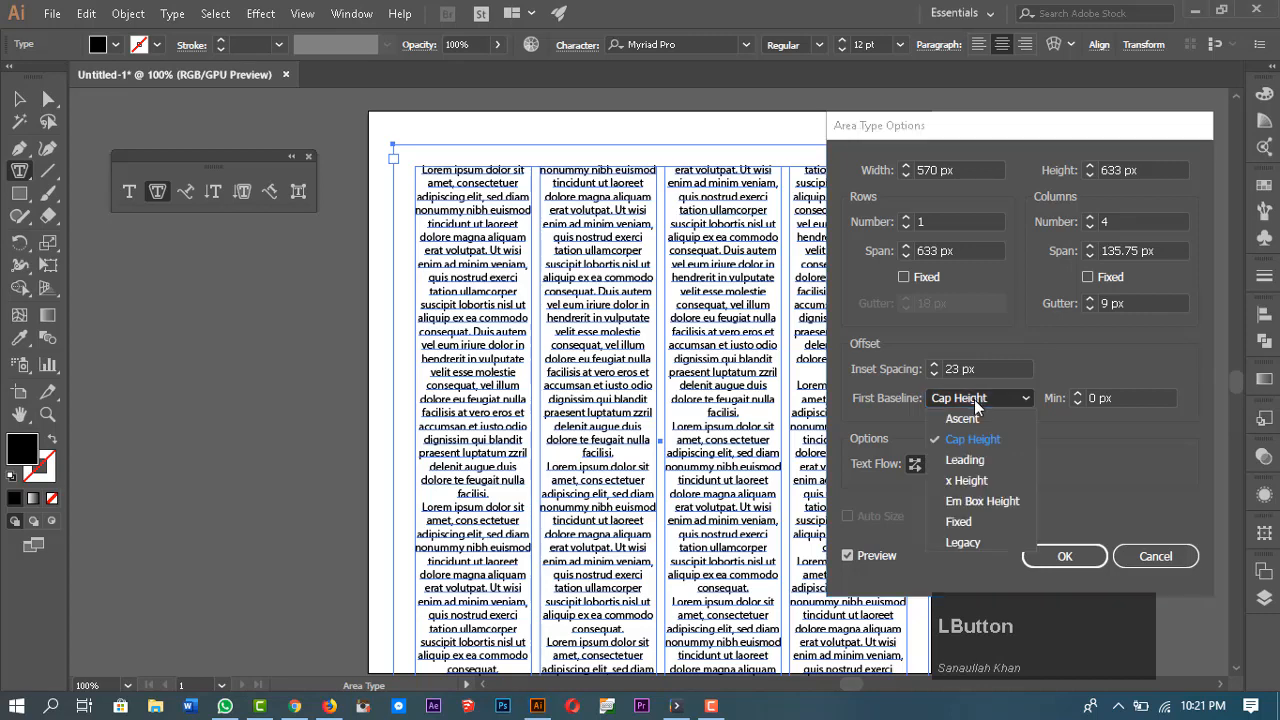
pyautogui.click(971, 462)
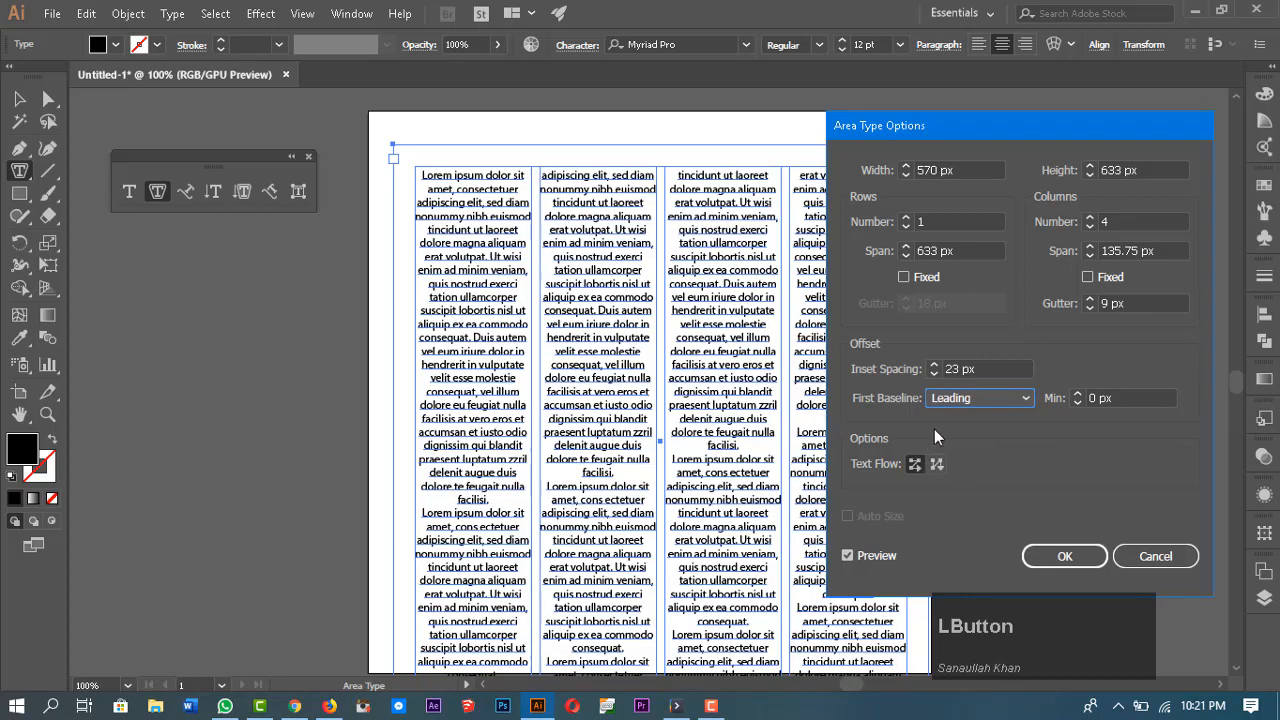
pyautogui.click(955, 404)
pyautogui.click(979, 482)
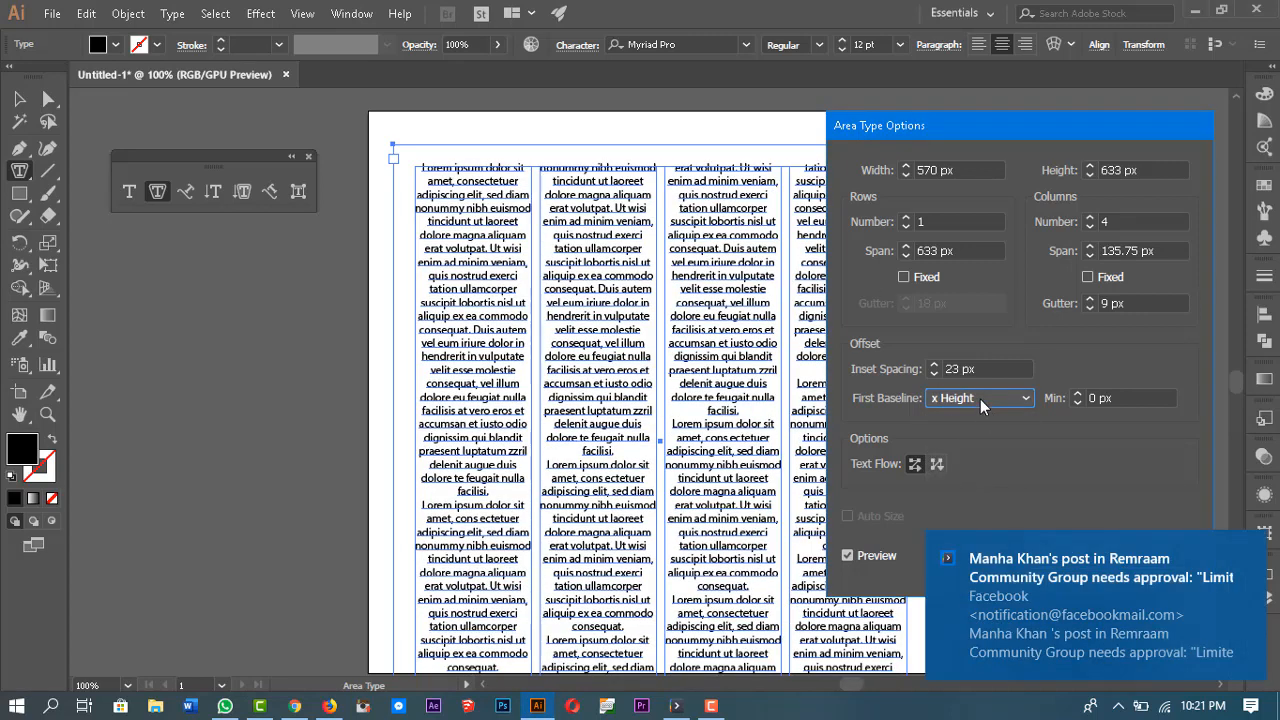
pyautogui.click(979, 402)
pyautogui.click(992, 497)
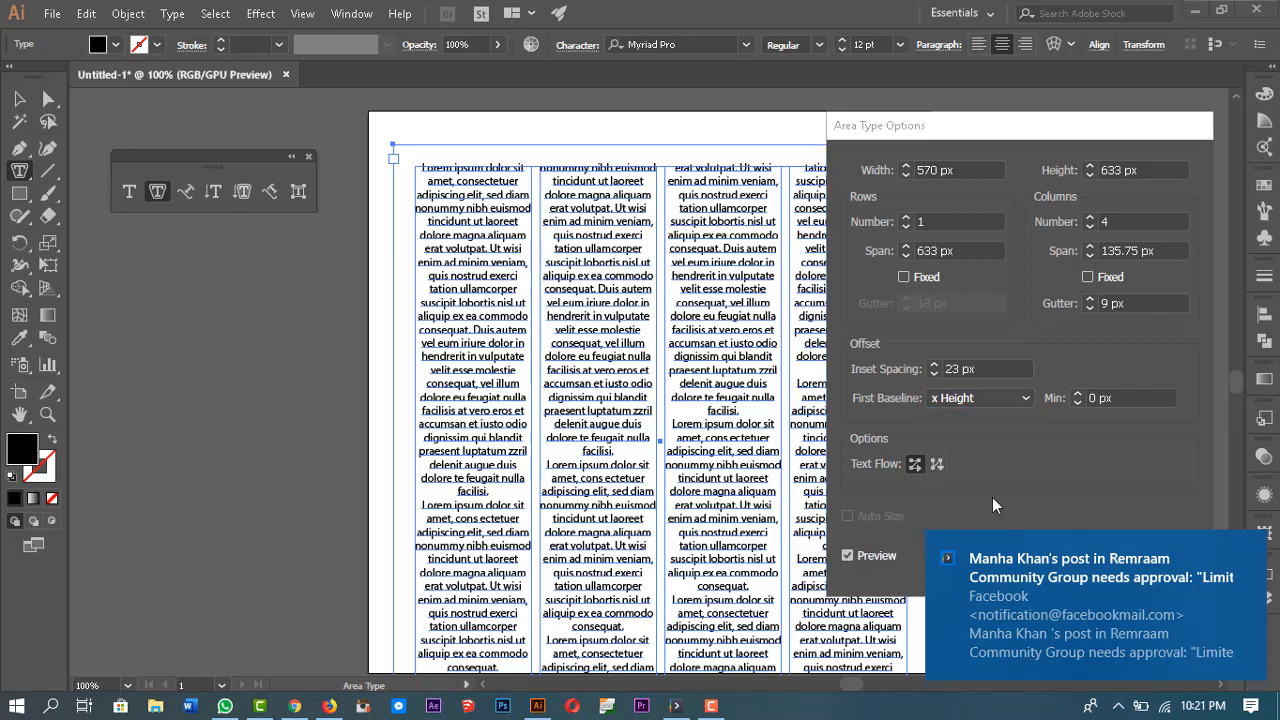
pyautogui.click(1255, 556)
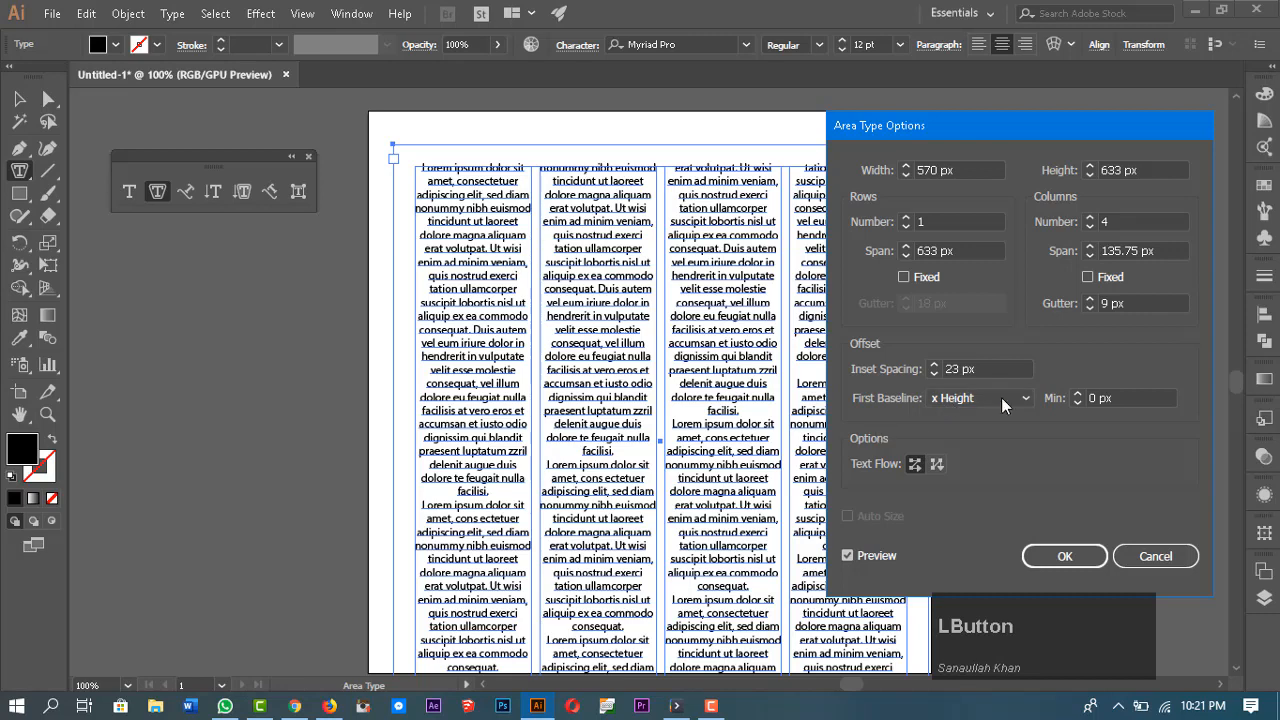
# Step: Try a 14 px minimum baseline offset, then reset First Baseline to Ascent and the minimum to 0 px
pyautogui.click(1076, 396)
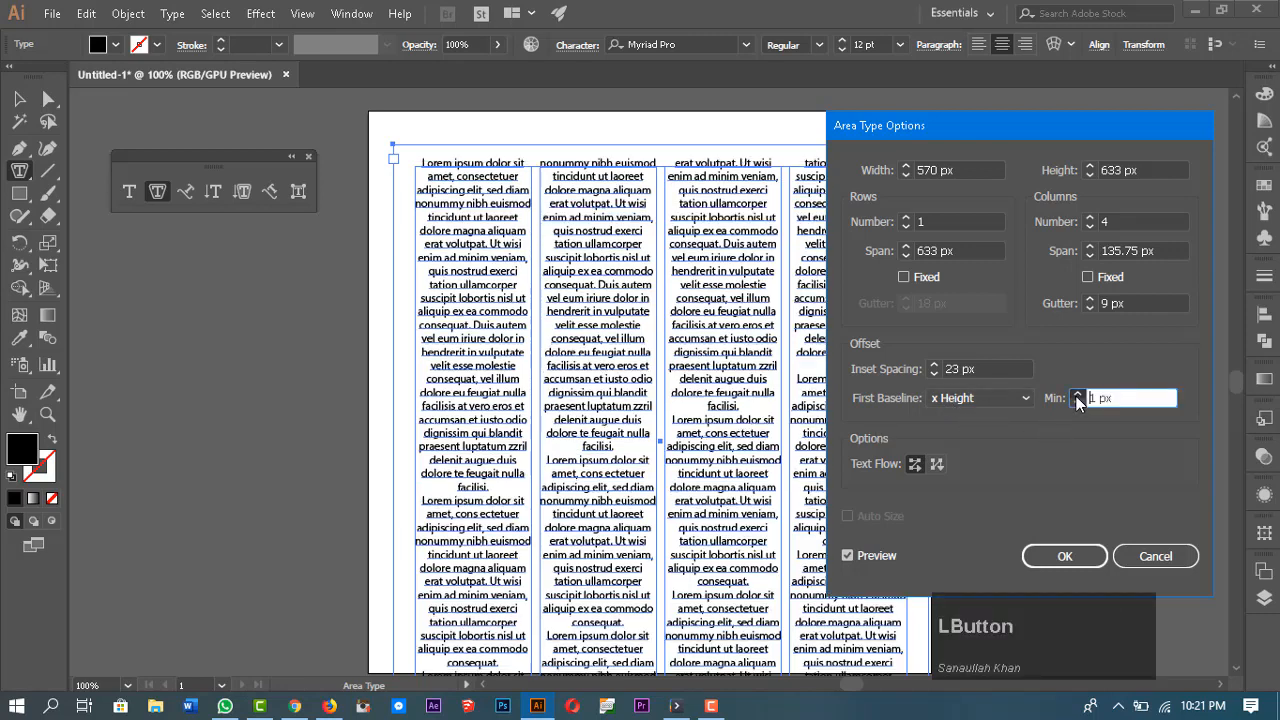
pyautogui.moveTo(1076, 398); pyautogui.dragTo(1080, 400)
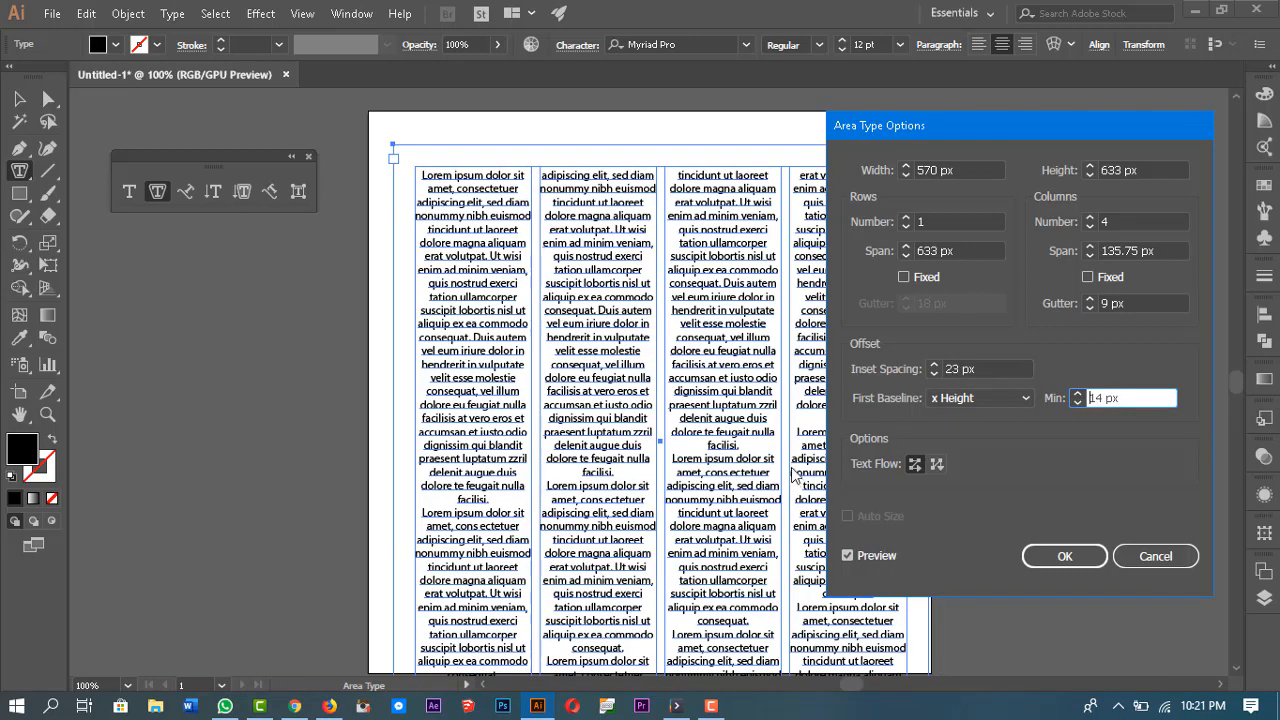
pyautogui.click(975, 400)
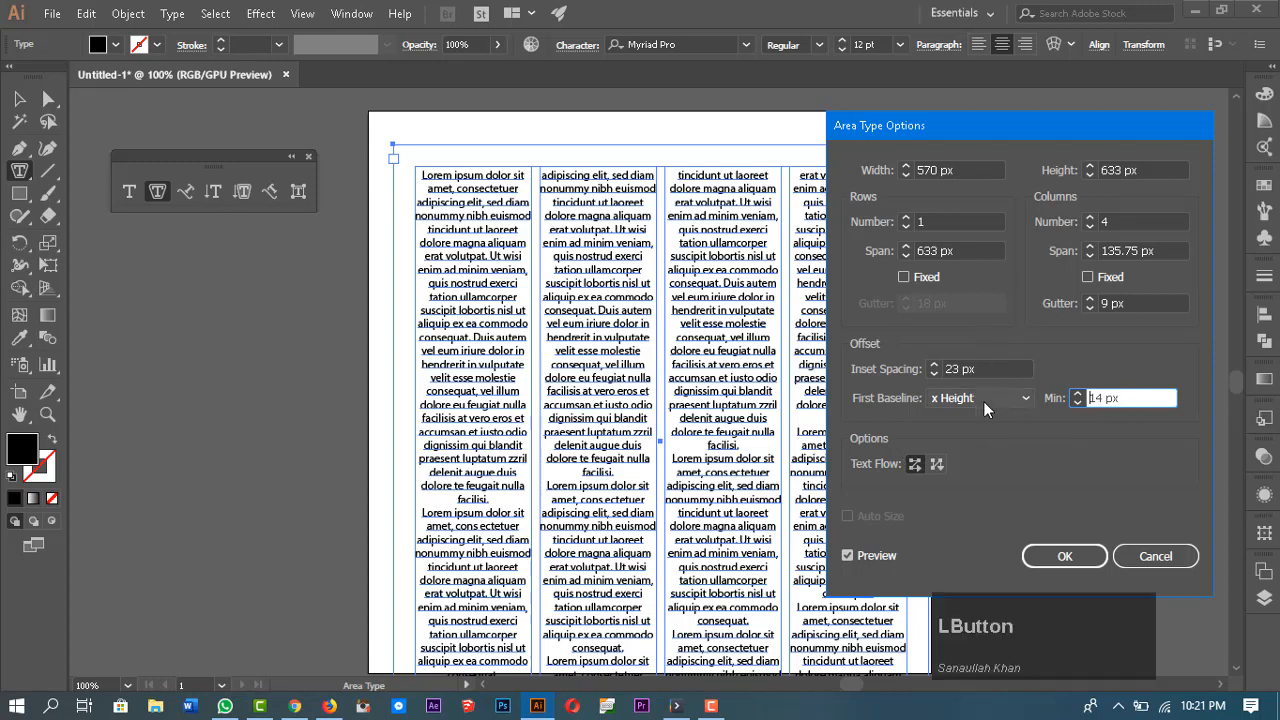
pyautogui.scroll(1, 978, 455)
pyautogui.click(983, 428)
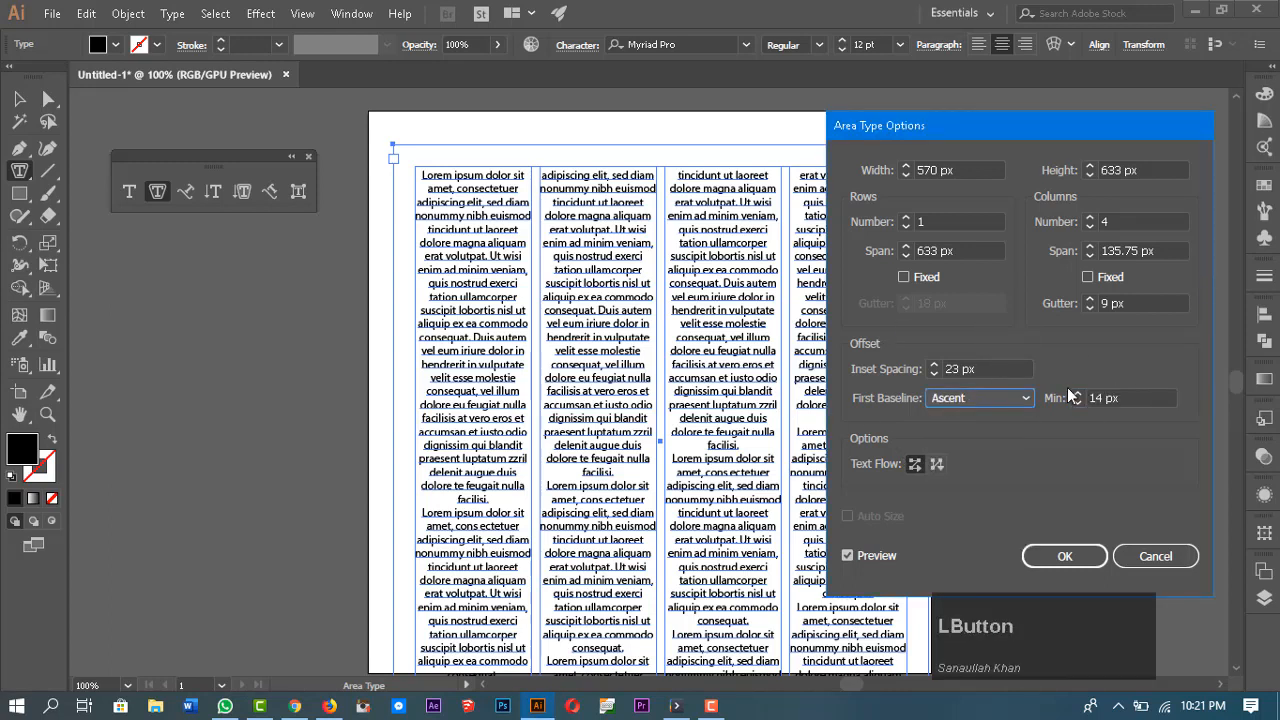
pyautogui.moveTo(1078, 404); pyautogui.dragTo(1075, 418)
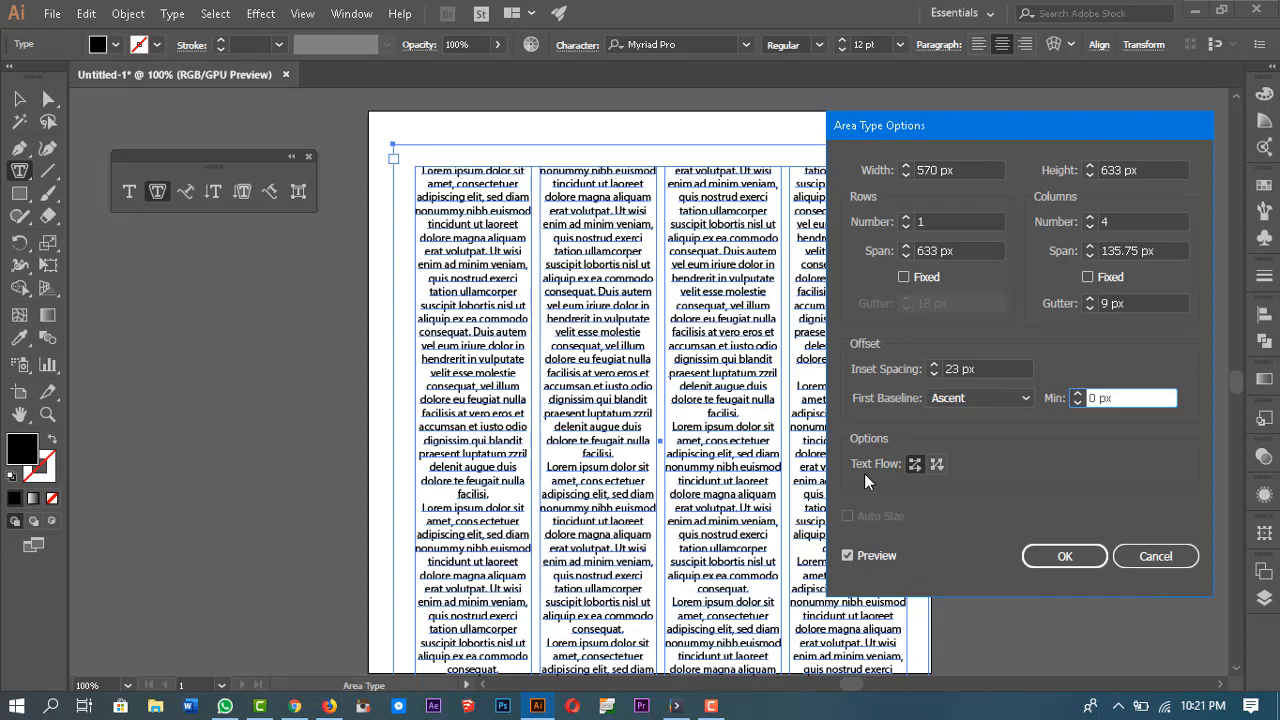
# Step: Switch the text flow to flow down by column
pyautogui.moveTo(851, 441); pyautogui.dragTo(881, 441)
pyautogui.scroll(-1, 622, 410)
pyautogui.click(934, 472)
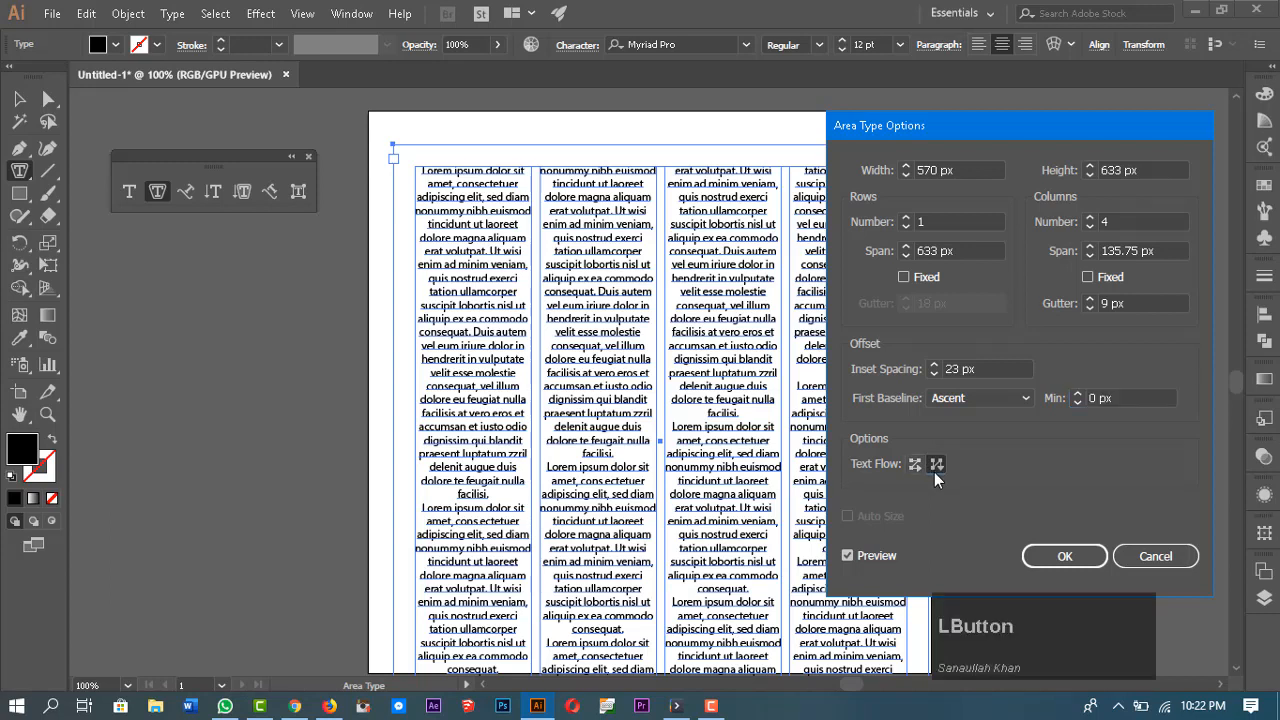
# Step: Set the number of rows to 7
pyautogui.click(906, 222)
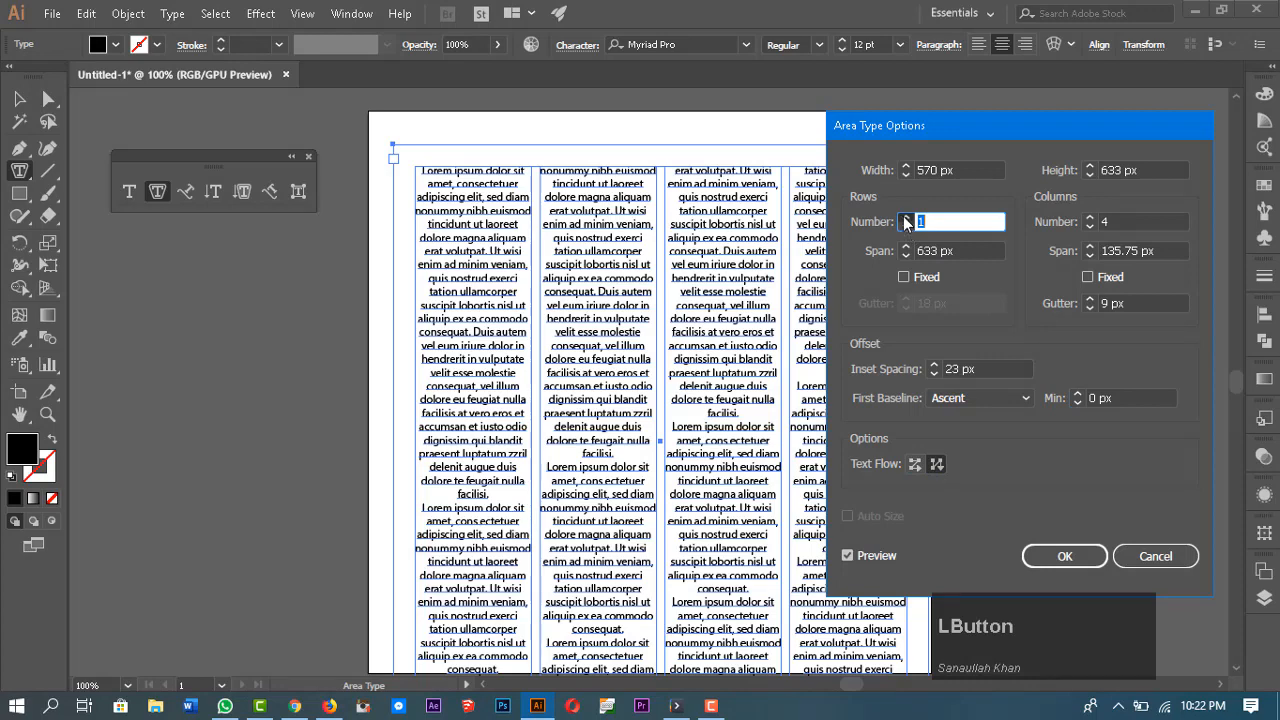
pyautogui.click(906, 218)
pyautogui.click(906, 218)
pyautogui.click(906, 218)
pyautogui.click(906, 218)
pyautogui.click(906, 218)
pyautogui.click(906, 218)
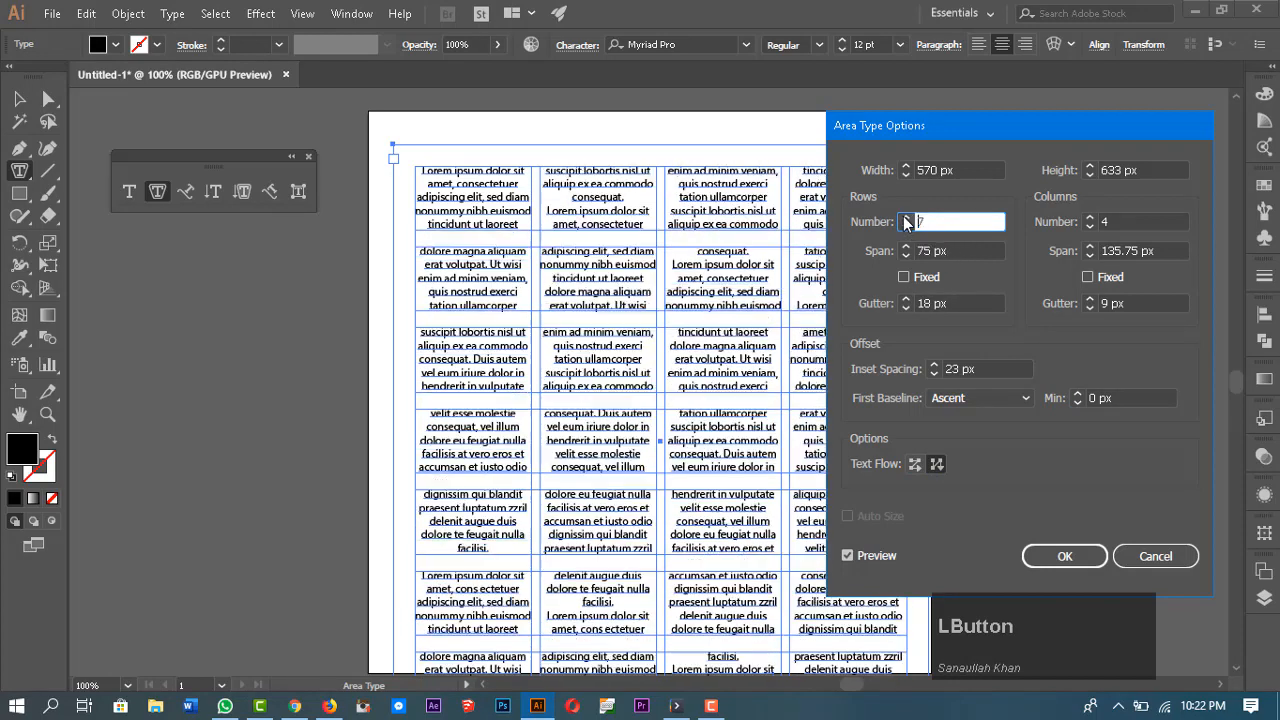
# Step: Compare the by-row and by-column text flow options, keep flow by column, and confirm the Area Type Options
pyautogui.click(913, 466)
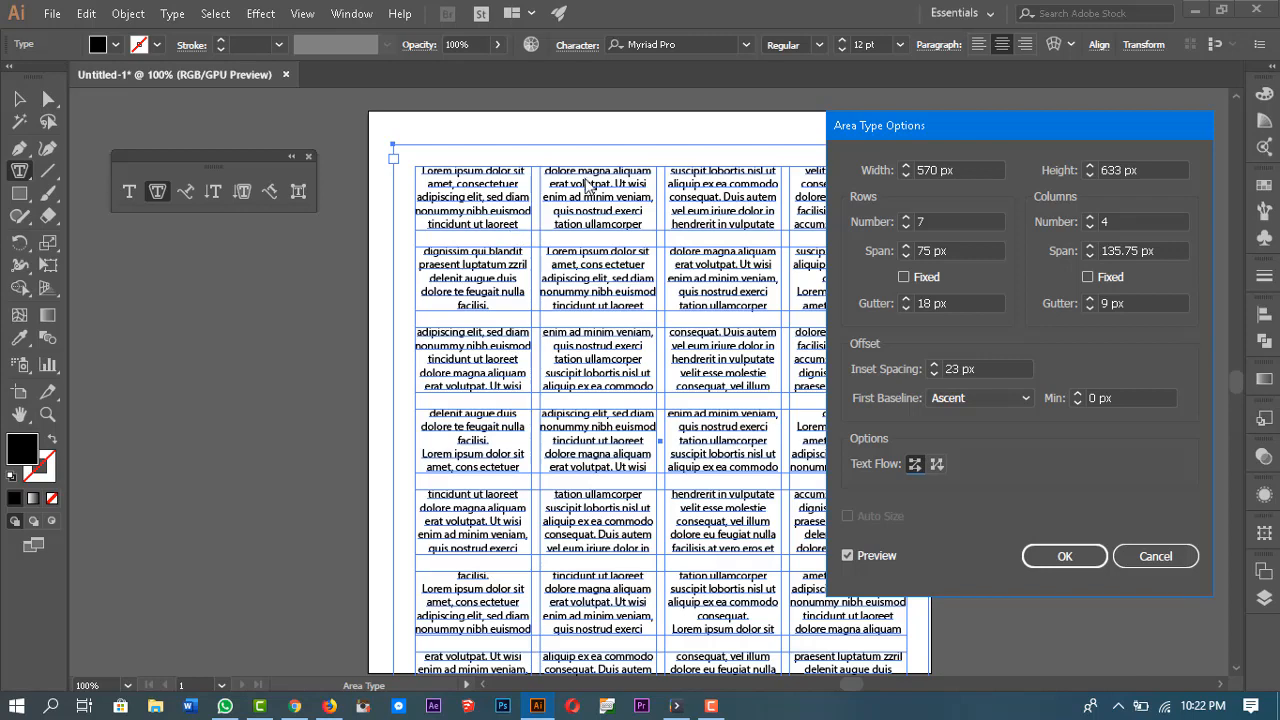
pyautogui.click(935, 470)
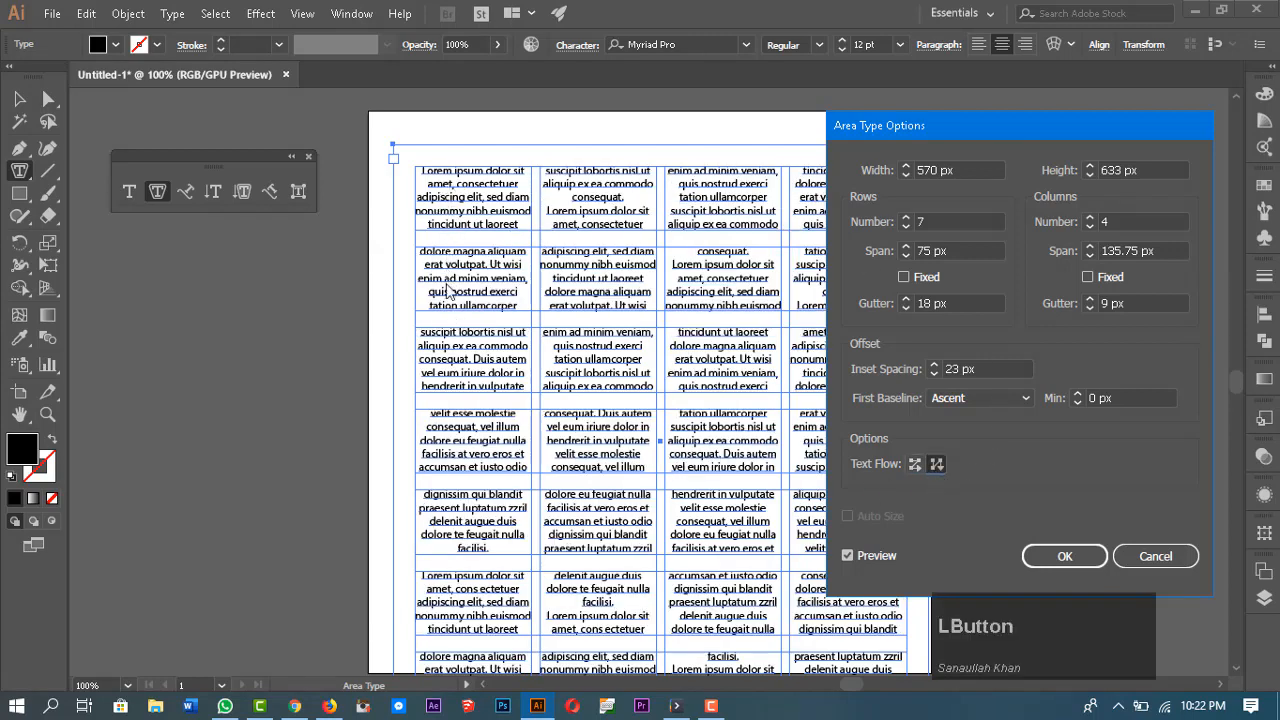
pyautogui.click(487, 618)
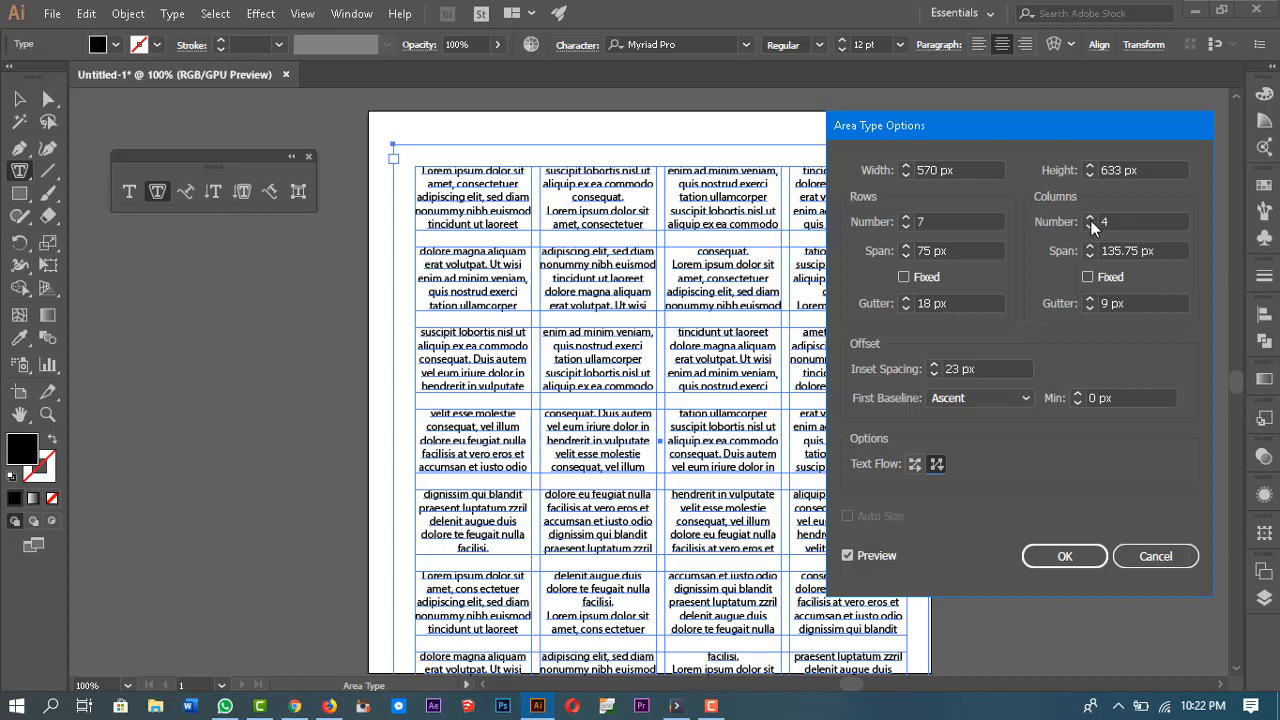
pyautogui.moveTo(1097, 133); pyautogui.dragTo(1058, 137)
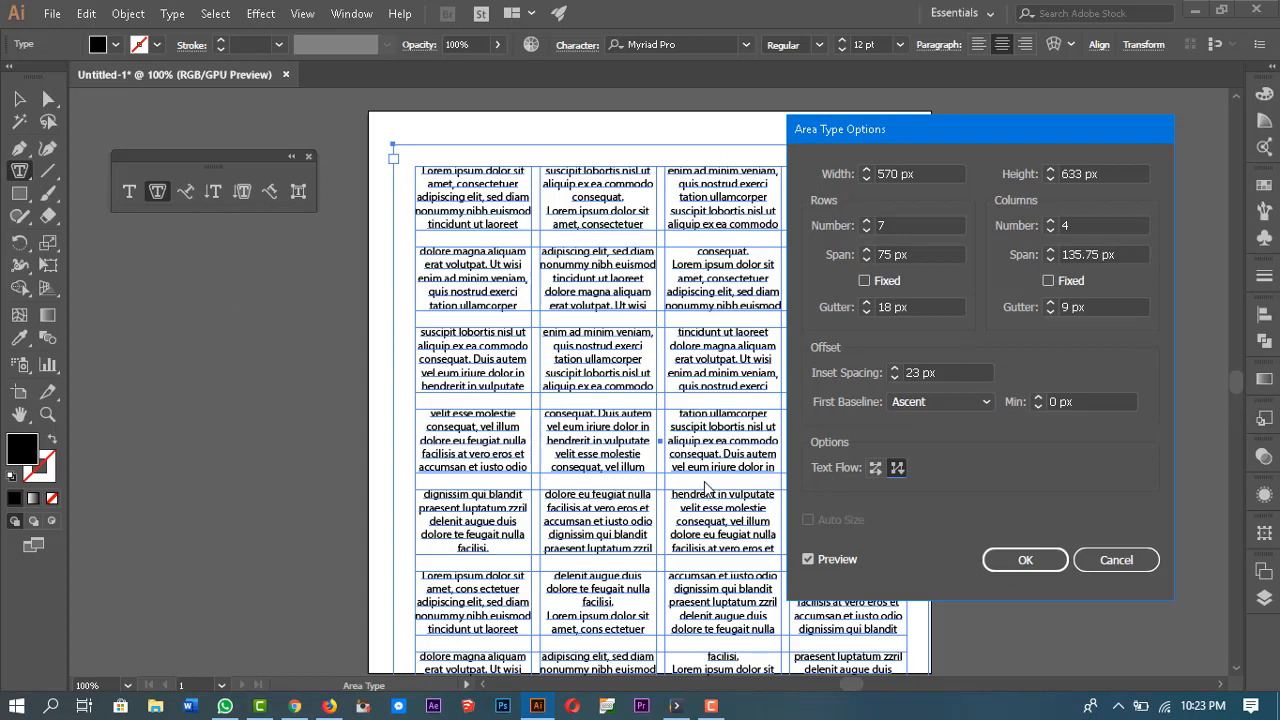
pyautogui.click(1039, 563)
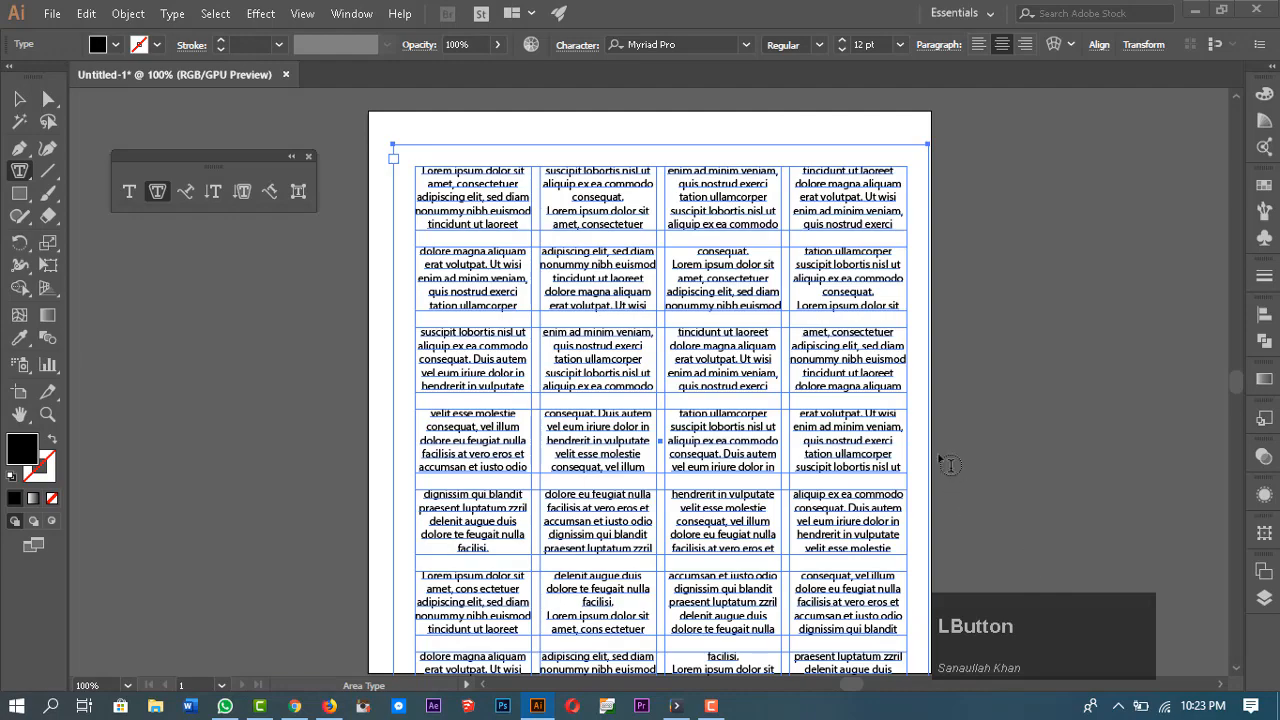
# Step: Switch to the Selection tool and resize the area type box smaller
pyautogui.scroll(-2, 929, 446)
pyautogui.scroll(3, 929, 446)
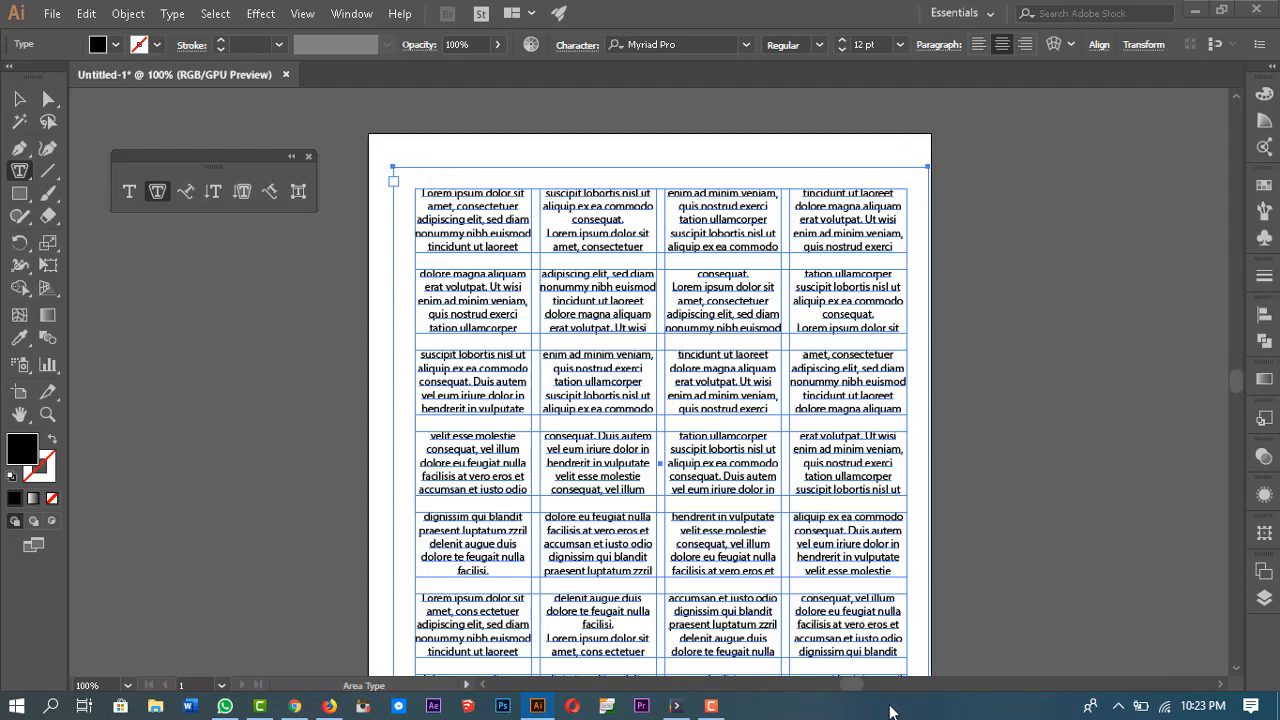
pyautogui.scroll(-2, 957, 429)
pyautogui.scroll(3, 957, 443)
pyautogui.press('v')
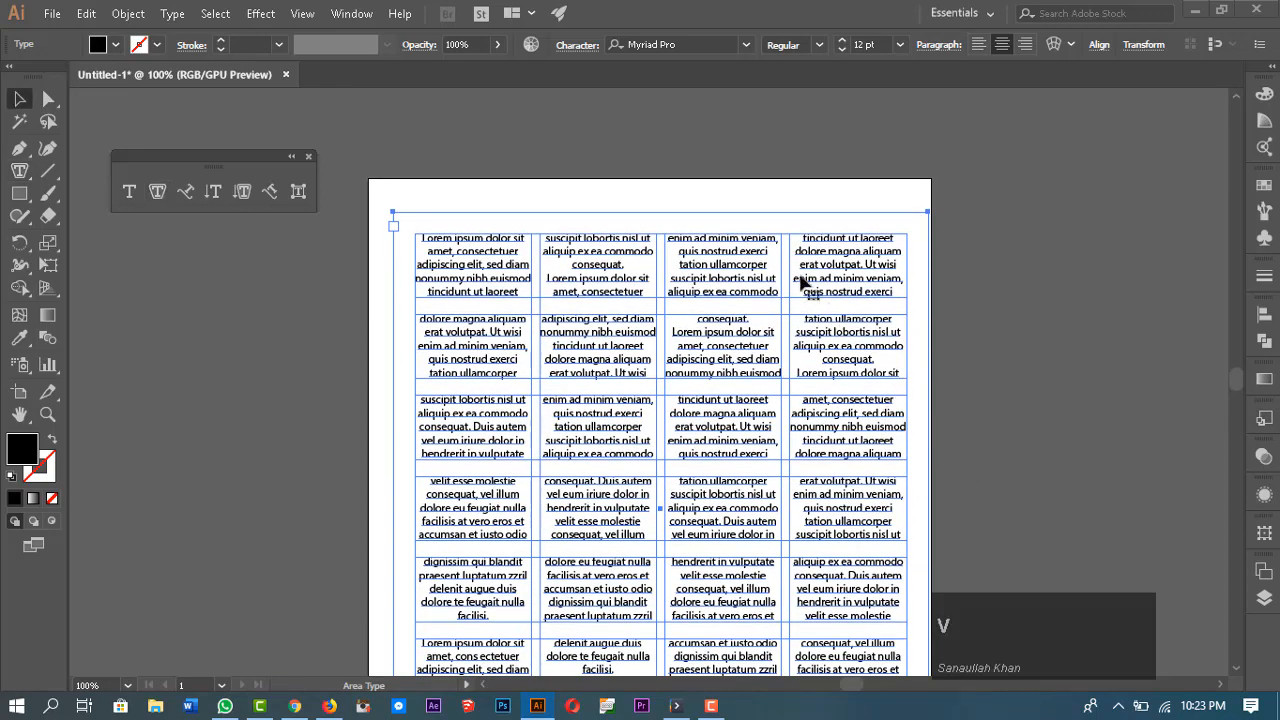
pyautogui.moveTo(929, 510); pyautogui.dragTo(904, 420)
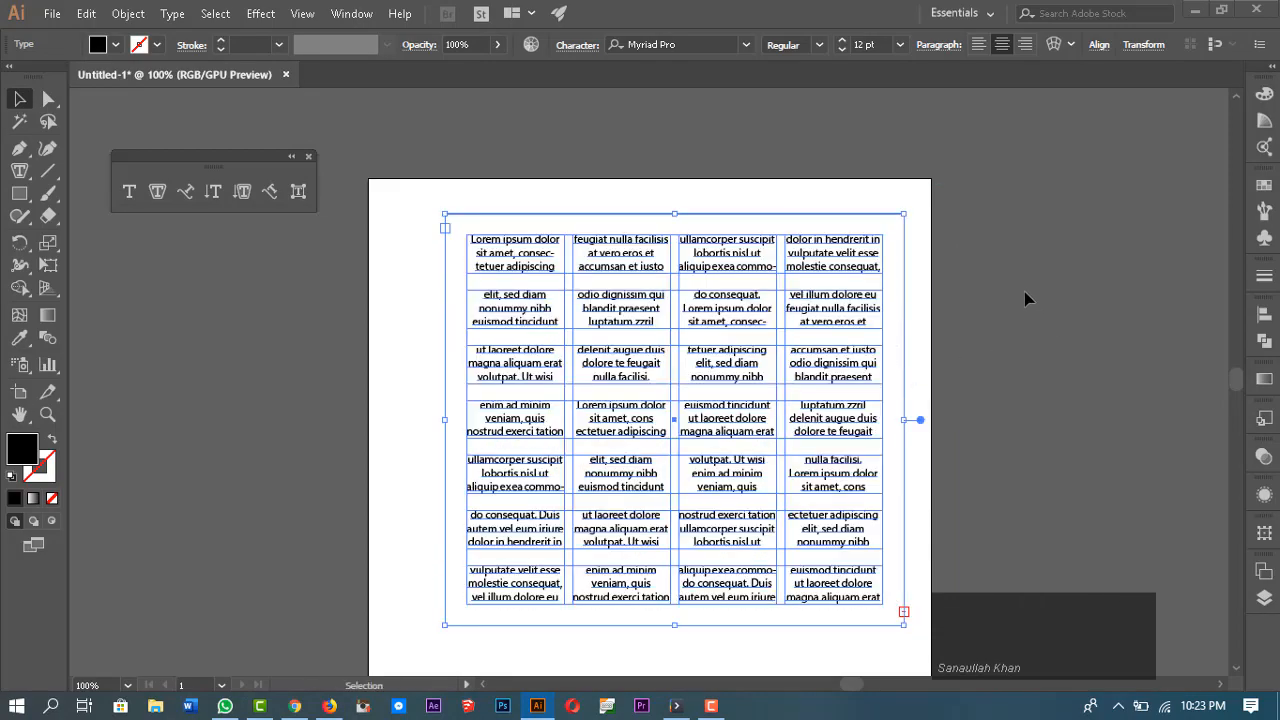
pyautogui.click(1024, 291)
pyautogui.click(838, 387)
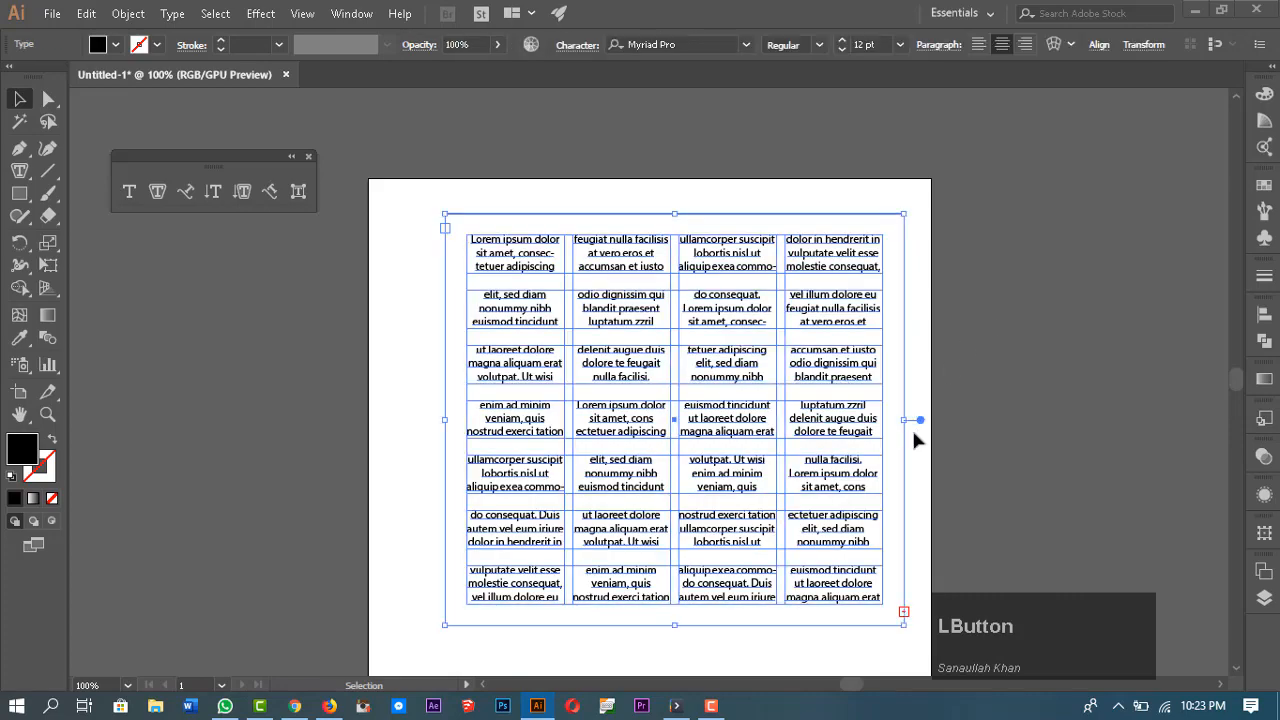
# Step: Enlarge the area type box, then select the whole grid area type object and delete it
pyautogui.moveTo(918, 420); pyautogui.dragTo(943, 440)
pyautogui.click(1086, 343)
pyautogui.moveTo(845, 360); pyautogui.dragTo(791, 387)
pyautogui.click(979, 310)
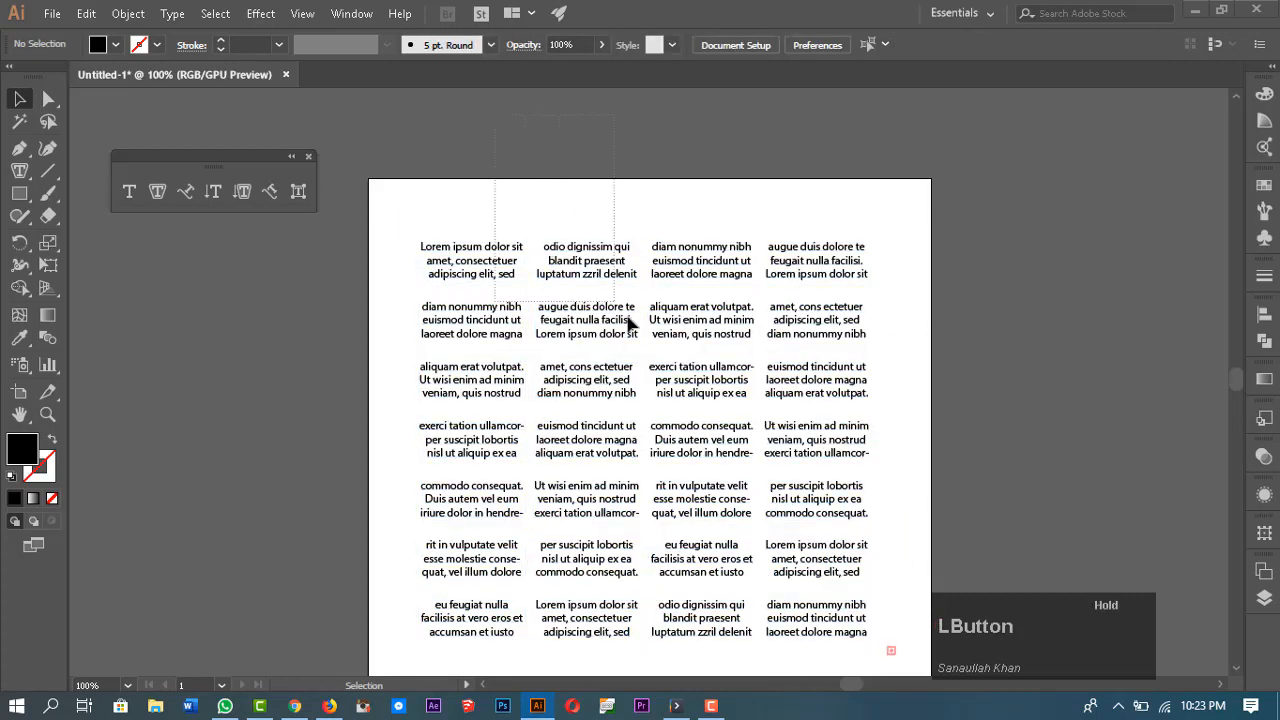
pyautogui.click(668, 375)
pyautogui.press('Delete')
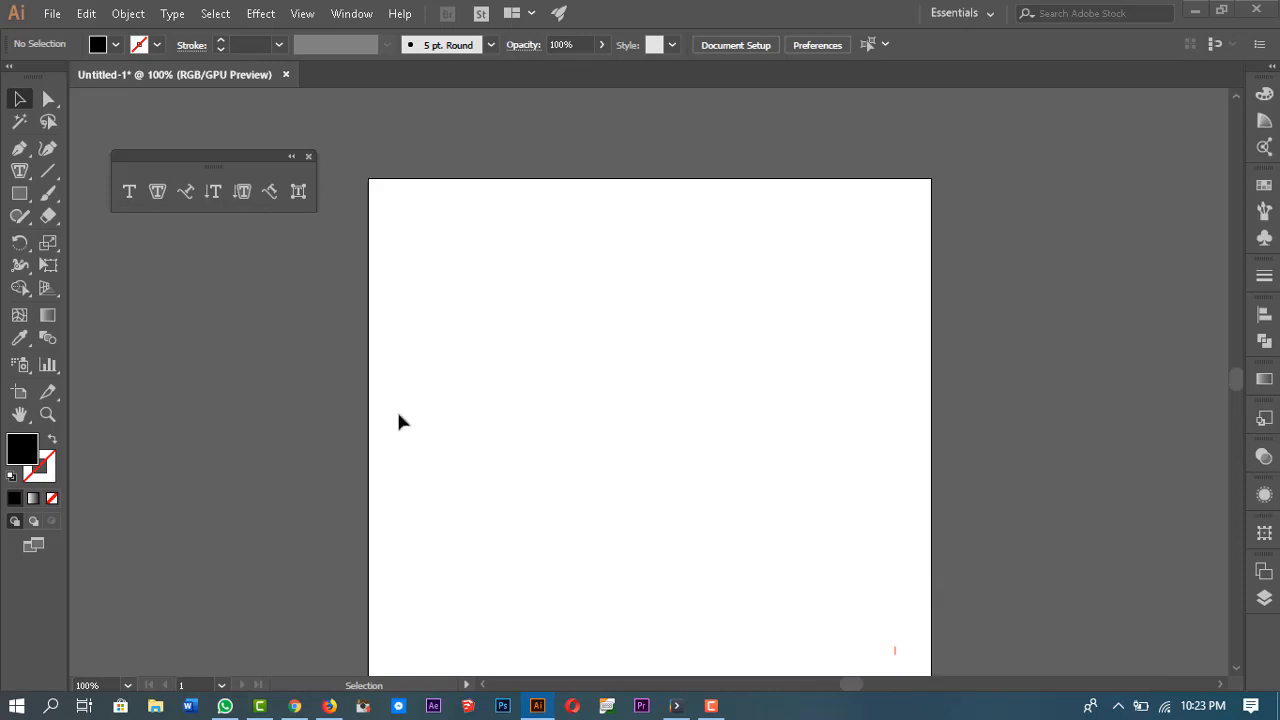
# Step: Draw a closed half-heart path with the Pen tool, using a curved top and a straight vertical edge
pyautogui.click(19, 148)
pyautogui.click(608, 282)
pyautogui.moveTo(743, 262); pyautogui.dragTo(841, 299)
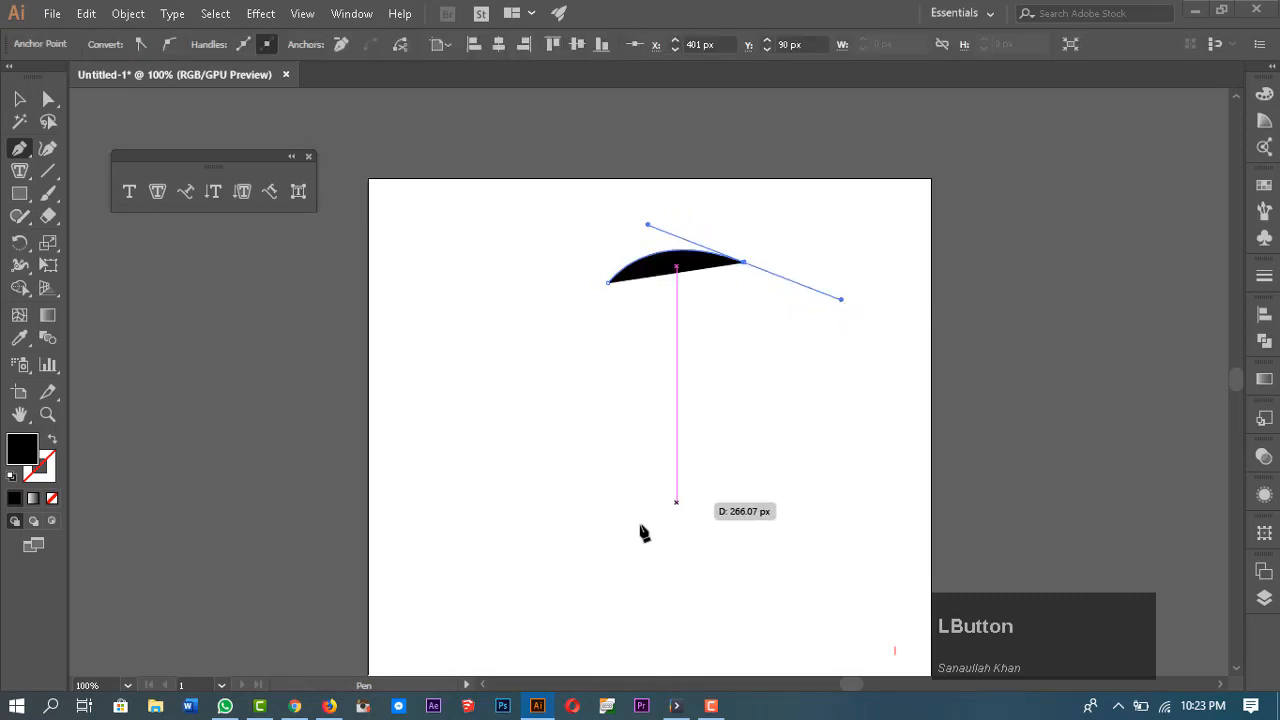
pyautogui.click(608, 508)
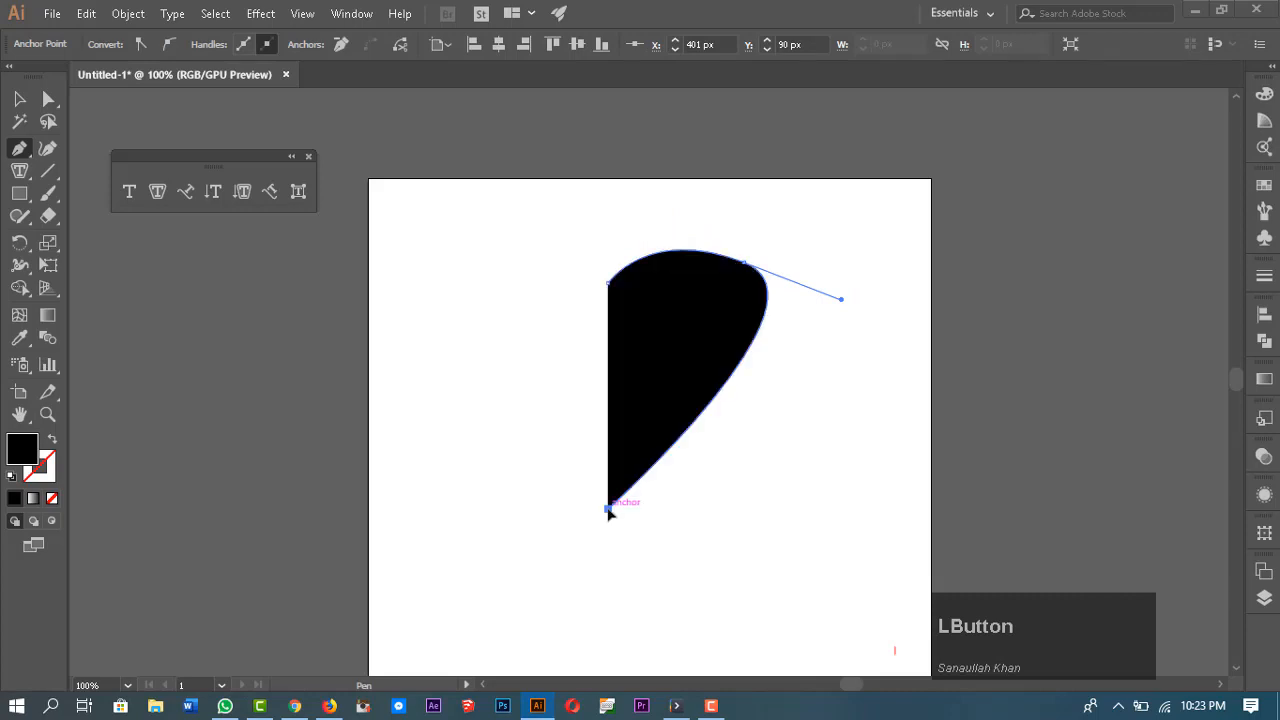
pyautogui.click(609, 283)
# Step: Reflect a copy of the half-heart across its vertical edge, anchored at the top point, to form the other half
pyautogui.press('o')
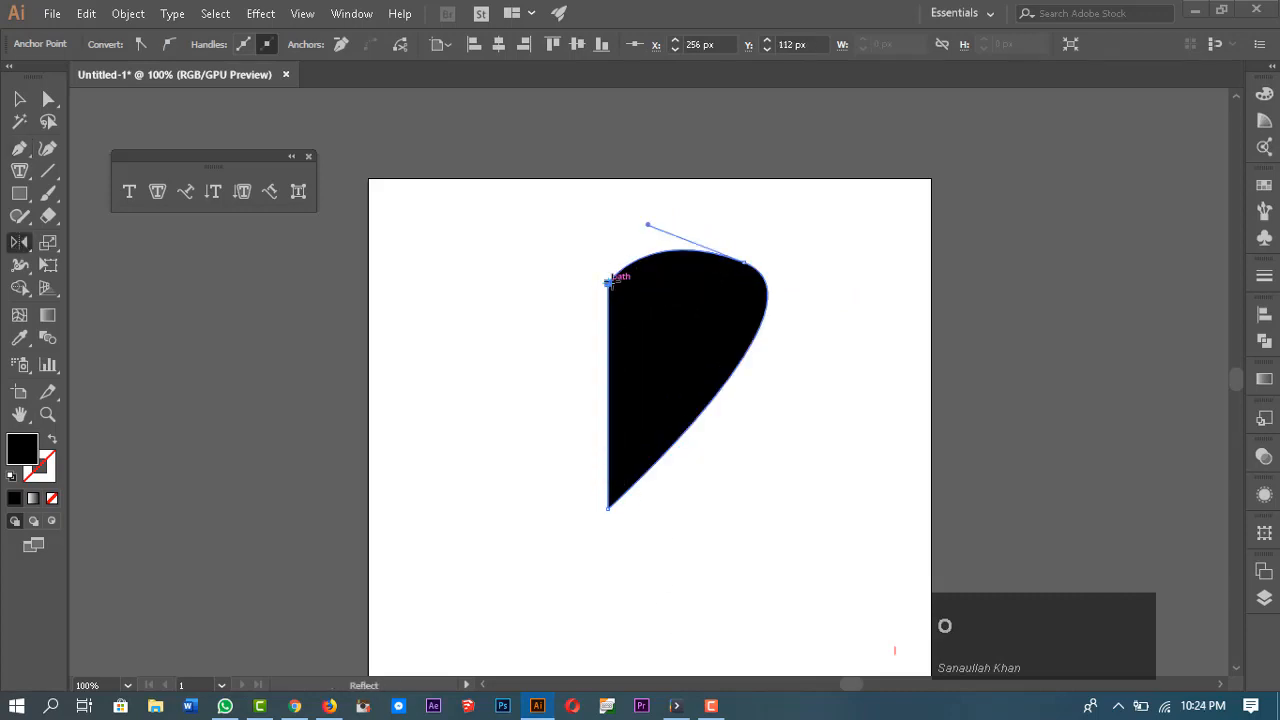
pyautogui.press('v')
pyautogui.click(718, 370)
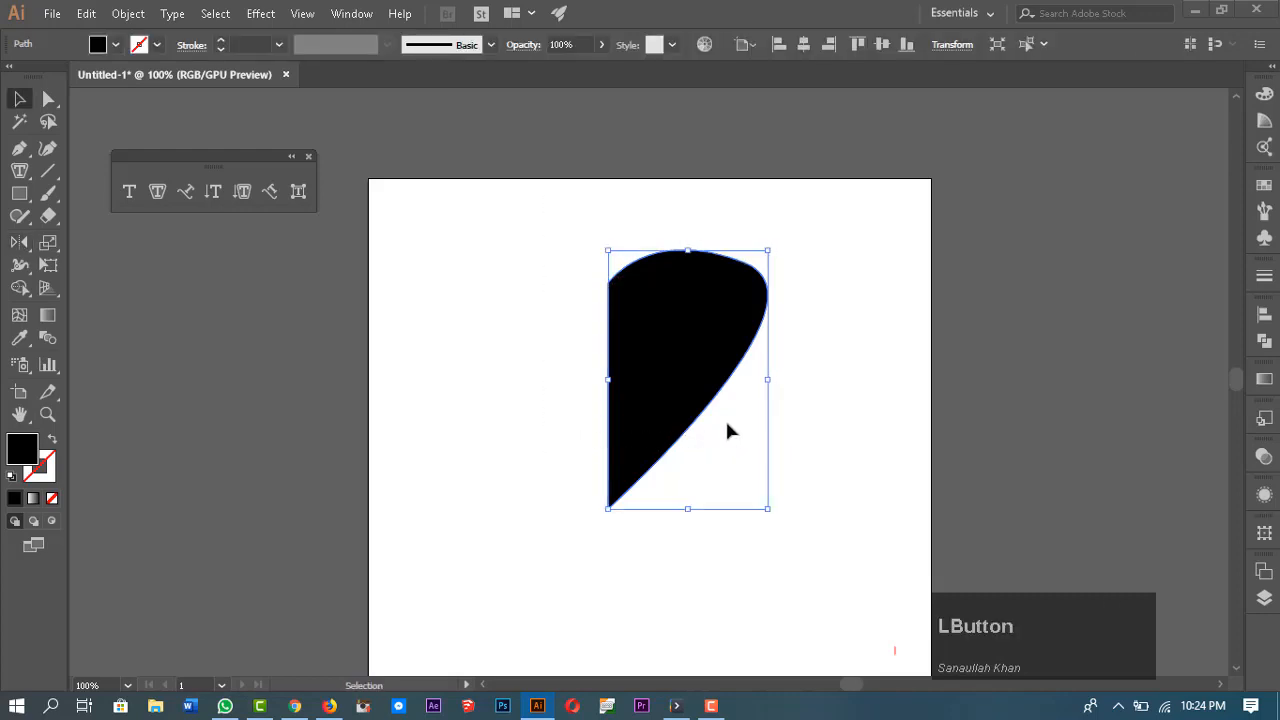
pyautogui.press('o')
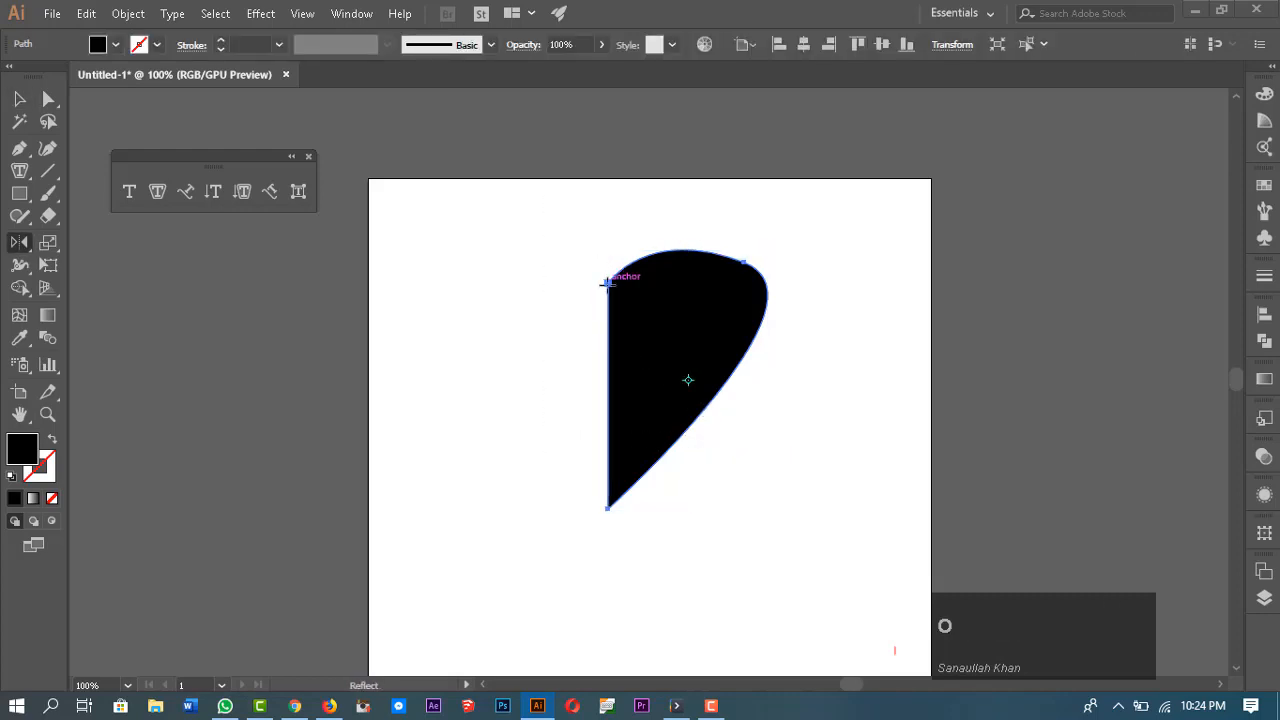
pyautogui.click(606, 283)
pyautogui.moveTo(720, 343); pyautogui.dragTo(547, 366)
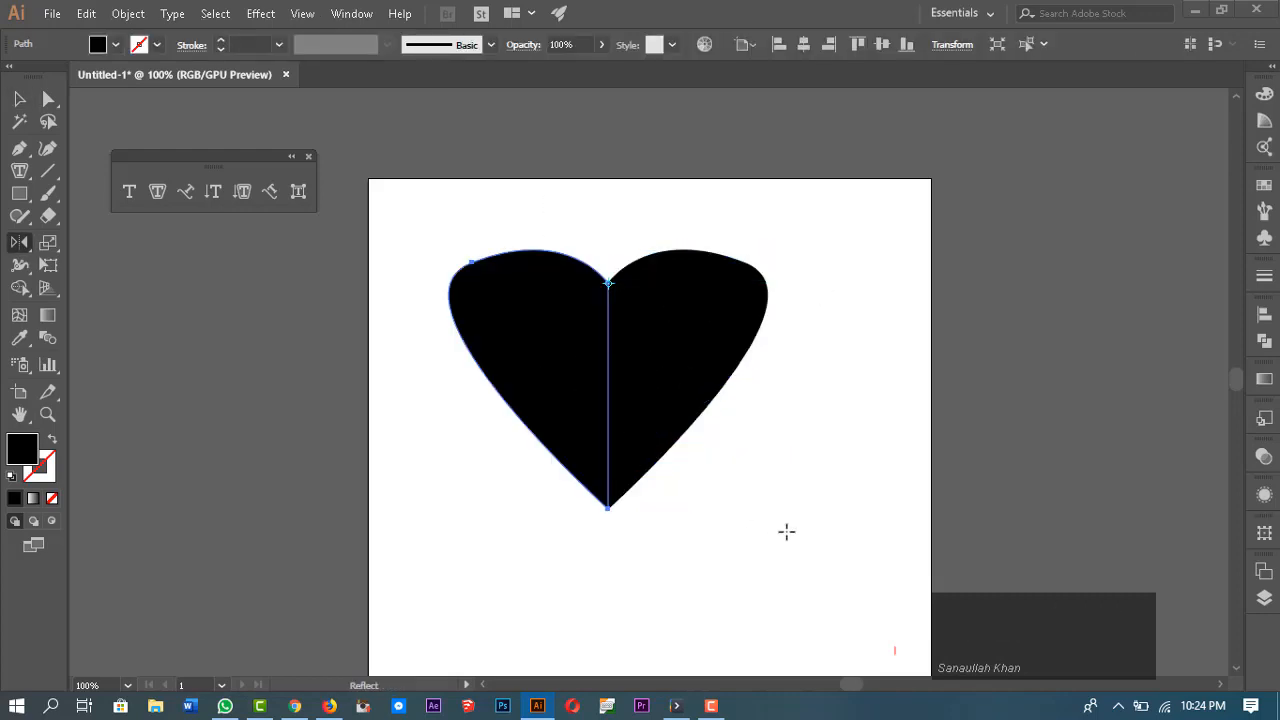
# Step: Select both halves and unite them into a single heart shape with Pathfinder
pyautogui.press('v')
pyautogui.moveTo(562, 188); pyautogui.dragTo(828, 505)
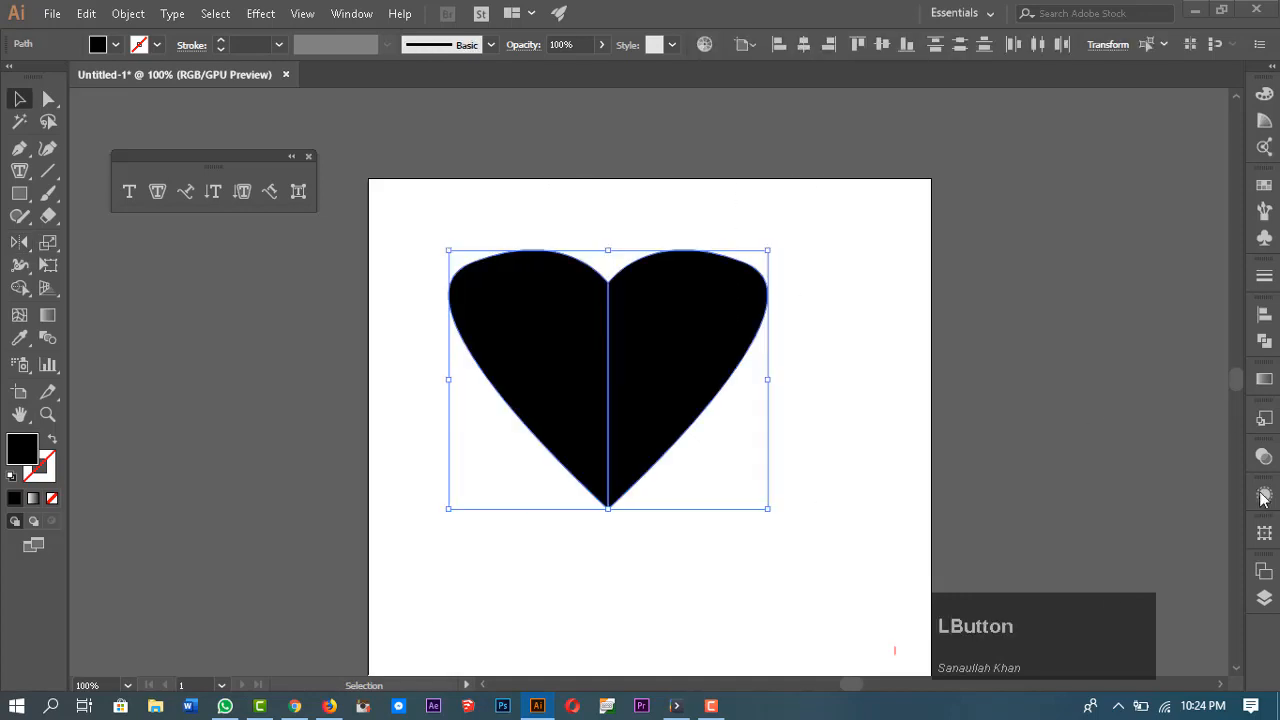
pyautogui.click(1264, 341)
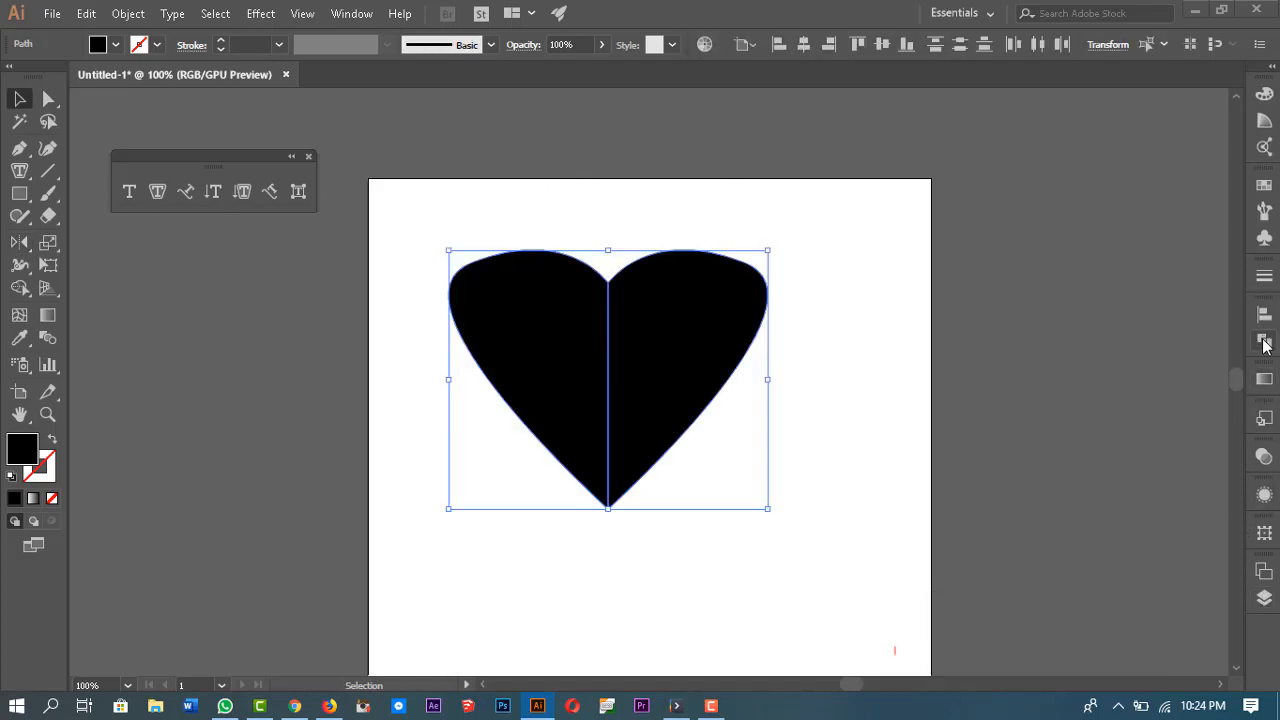
pyautogui.click(1045, 353)
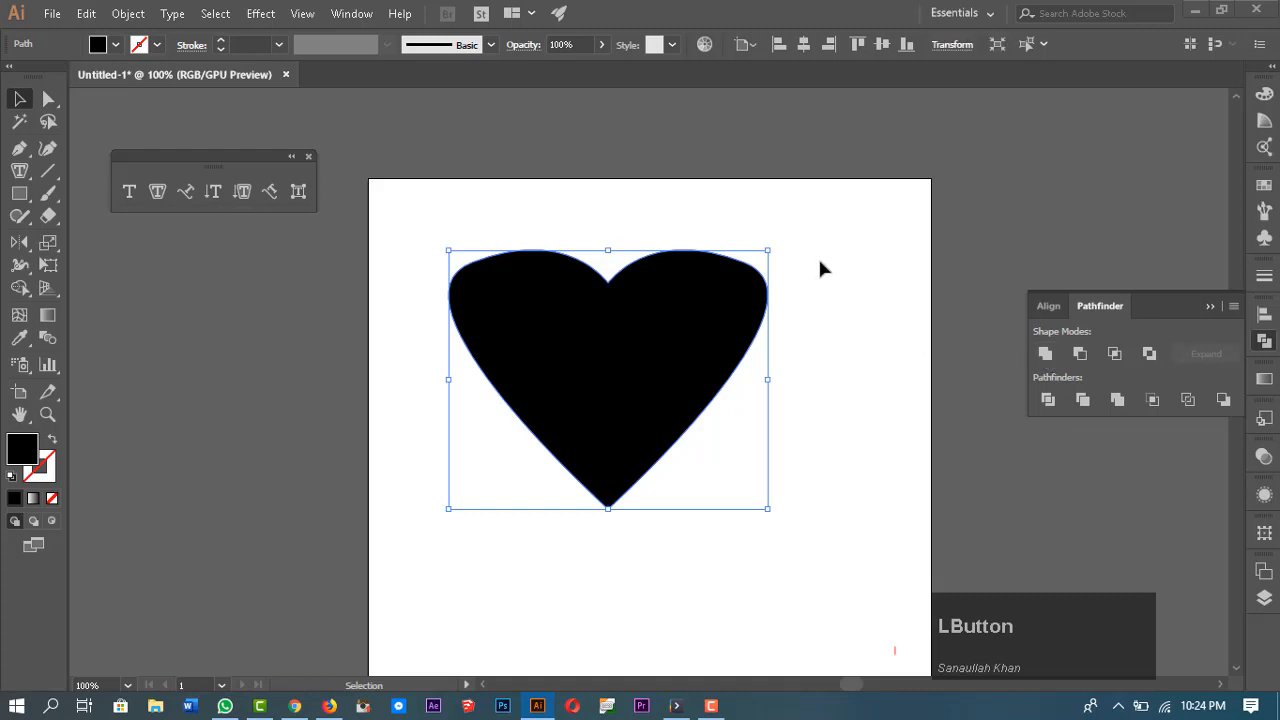
# Step: Fill the heart shape with placeholder text using the Area Type tool and exit text editing
pyautogui.click(858, 300)
pyautogui.click(674, 323)
pyautogui.click(157, 191)
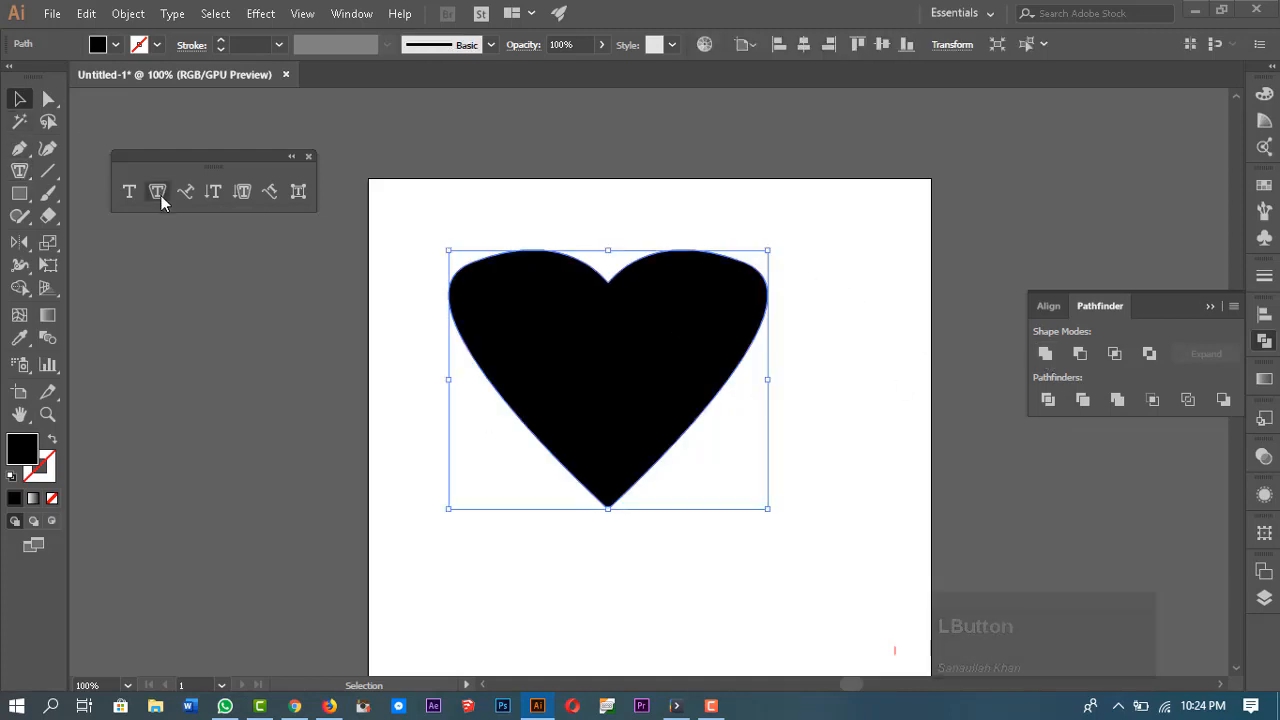
pyautogui.click(577, 263)
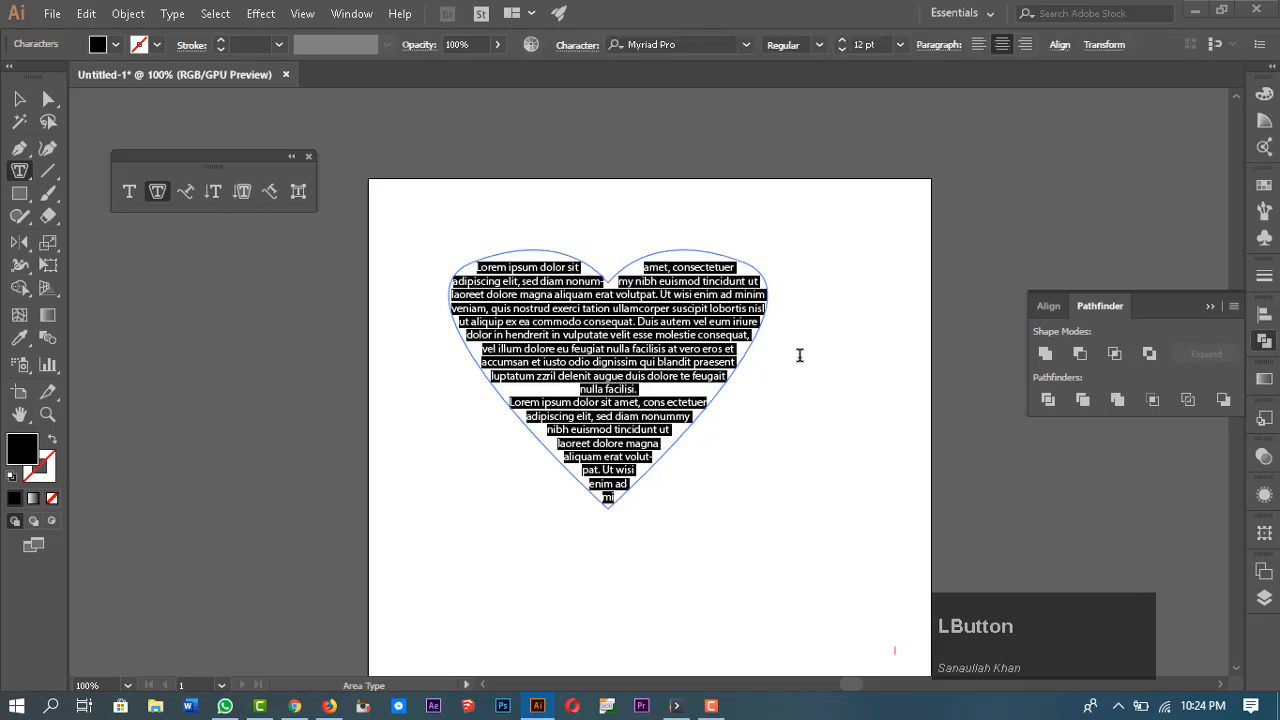
pyautogui.press('Escape')
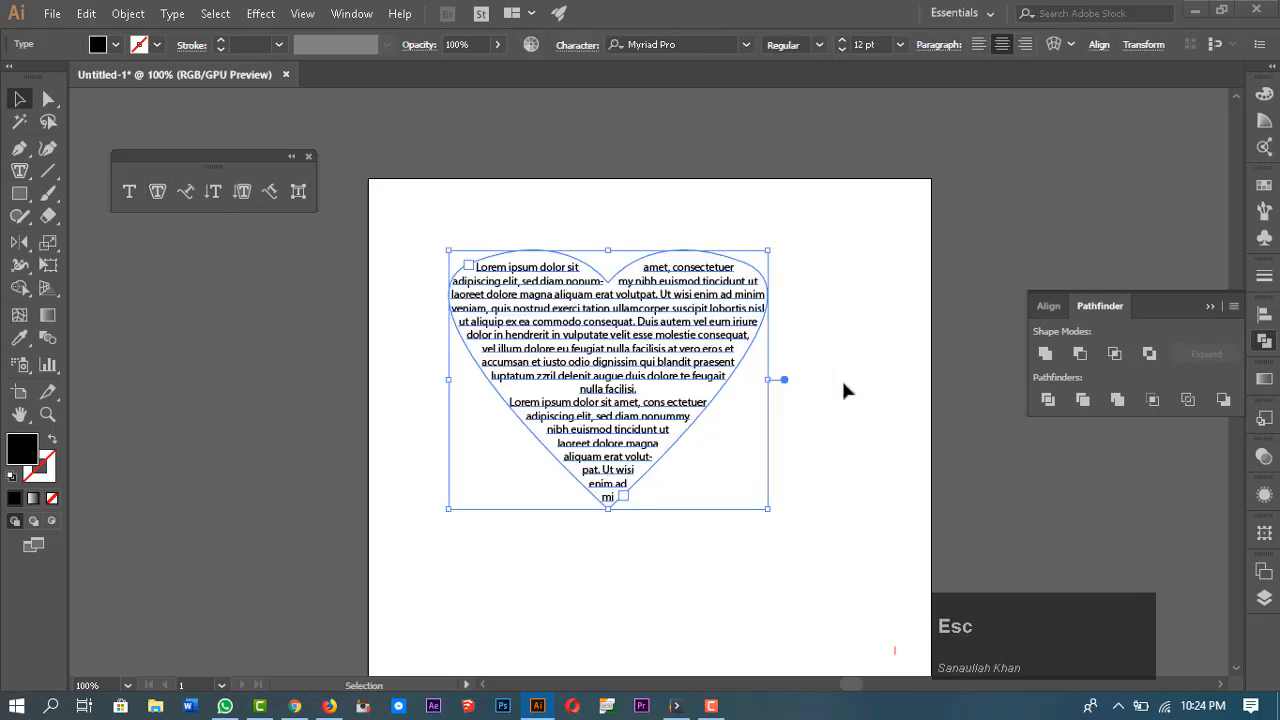
# Step: Move the heart area type slightly up and to the right
pyautogui.click(874, 363)
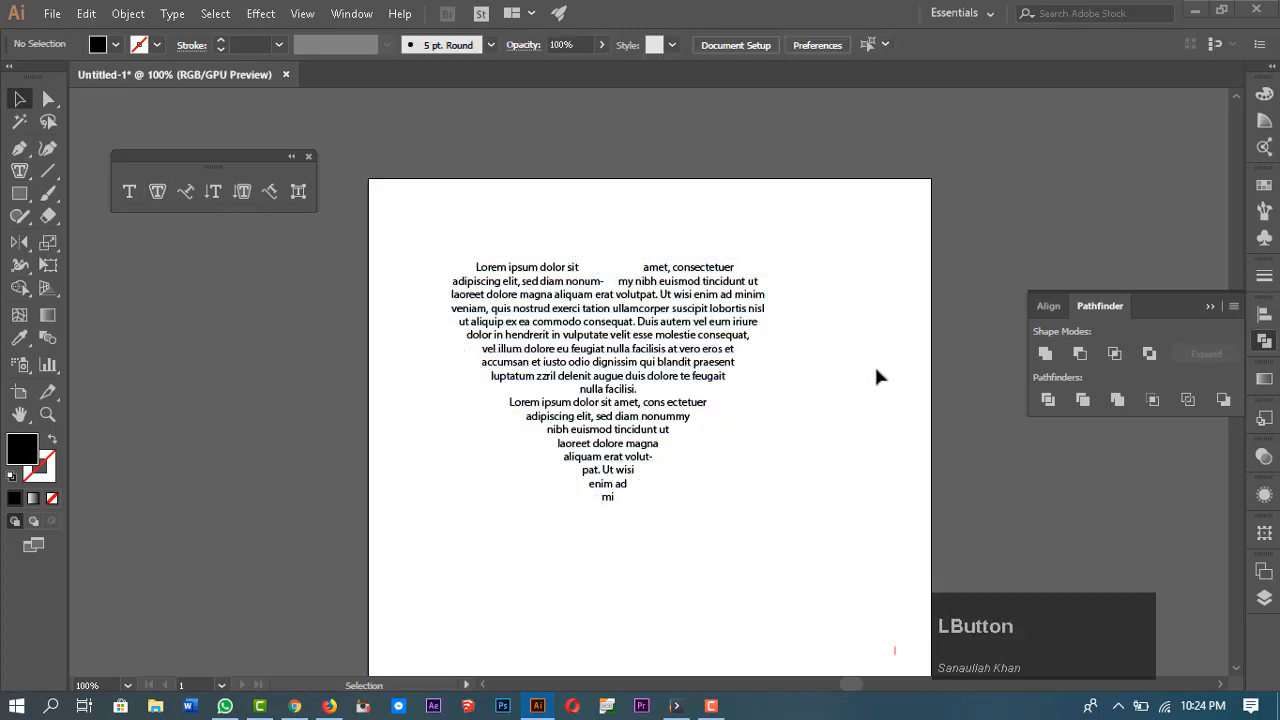
pyautogui.click(651, 280)
pyautogui.moveTo(716, 354); pyautogui.dragTo(764, 335)
pyautogui.click(843, 424)
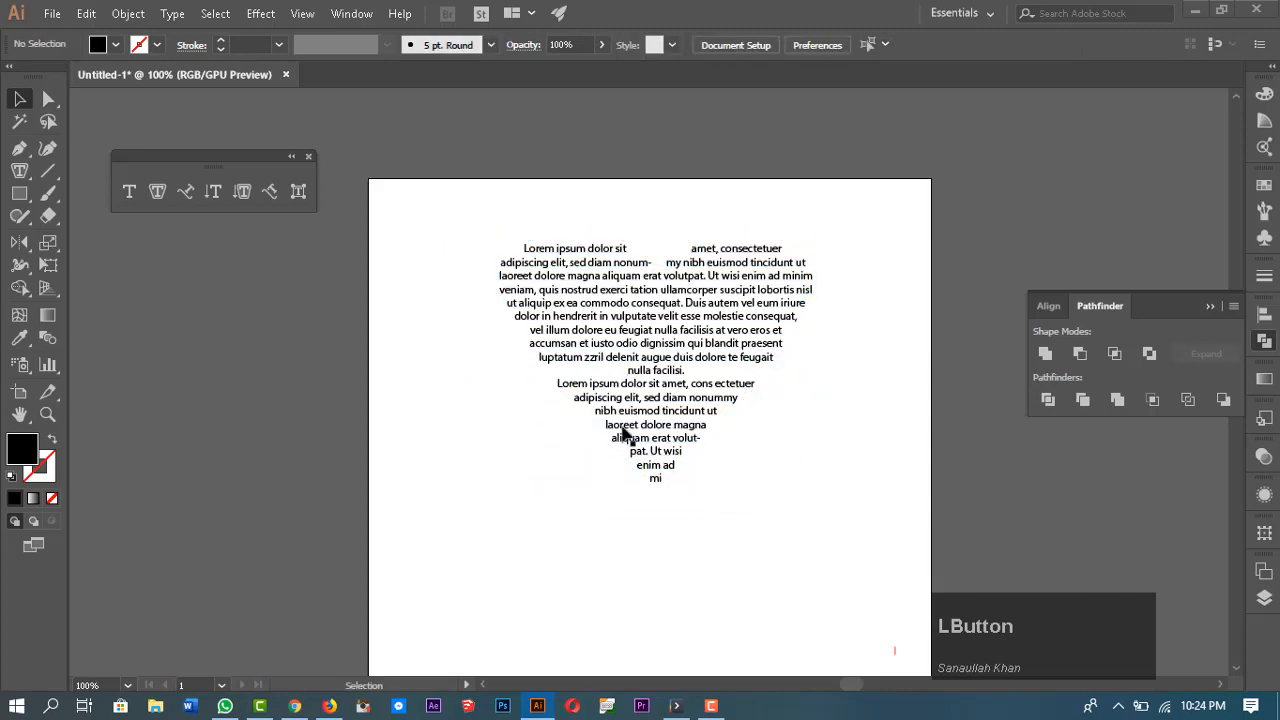
# Step: Reshape the heart's two top curves by adjusting their anchor handles with Direct Selection
pyautogui.click(714, 286)
pyautogui.press('a')
pyautogui.click(793, 246)
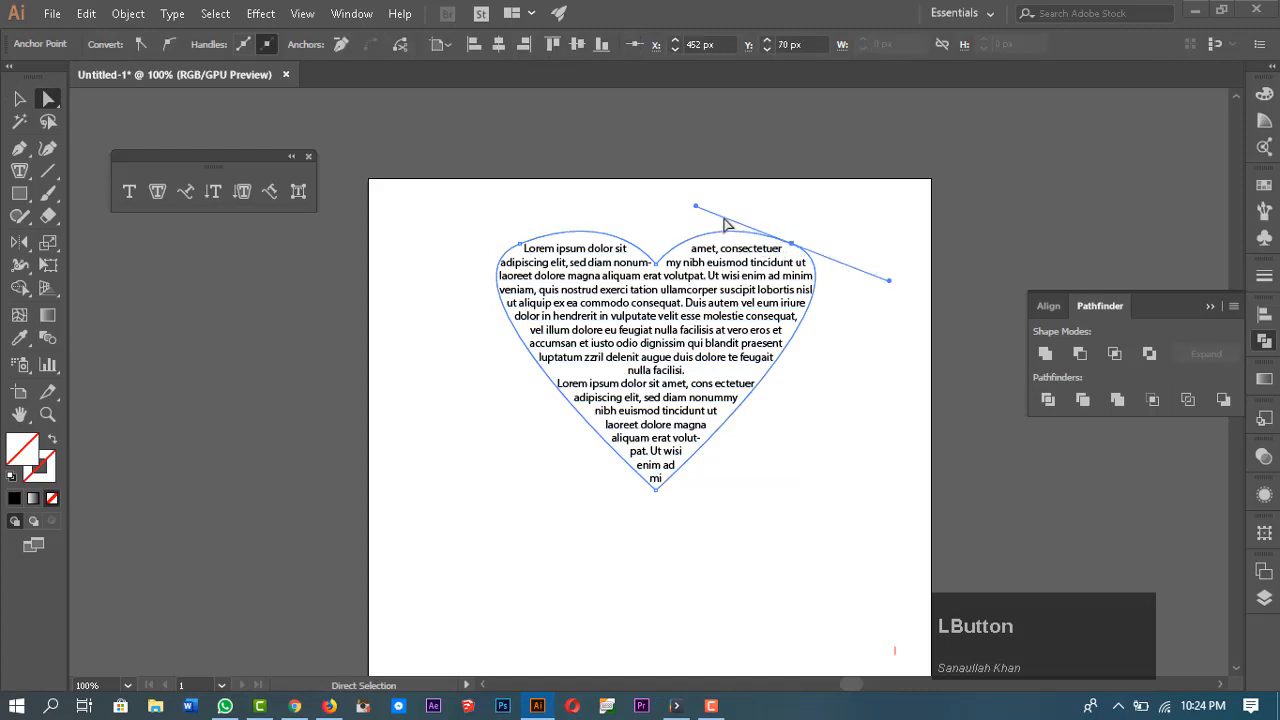
pyautogui.moveTo(888, 281); pyautogui.dragTo(892, 312)
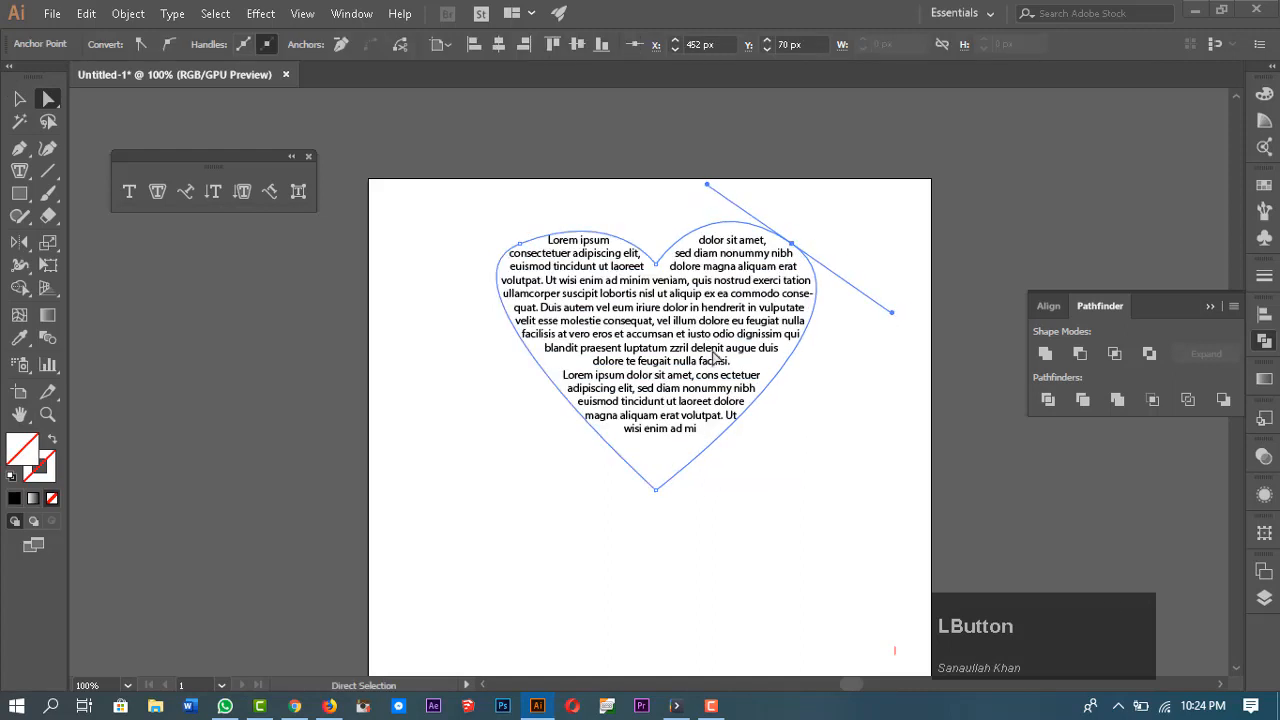
pyautogui.click(520, 244)
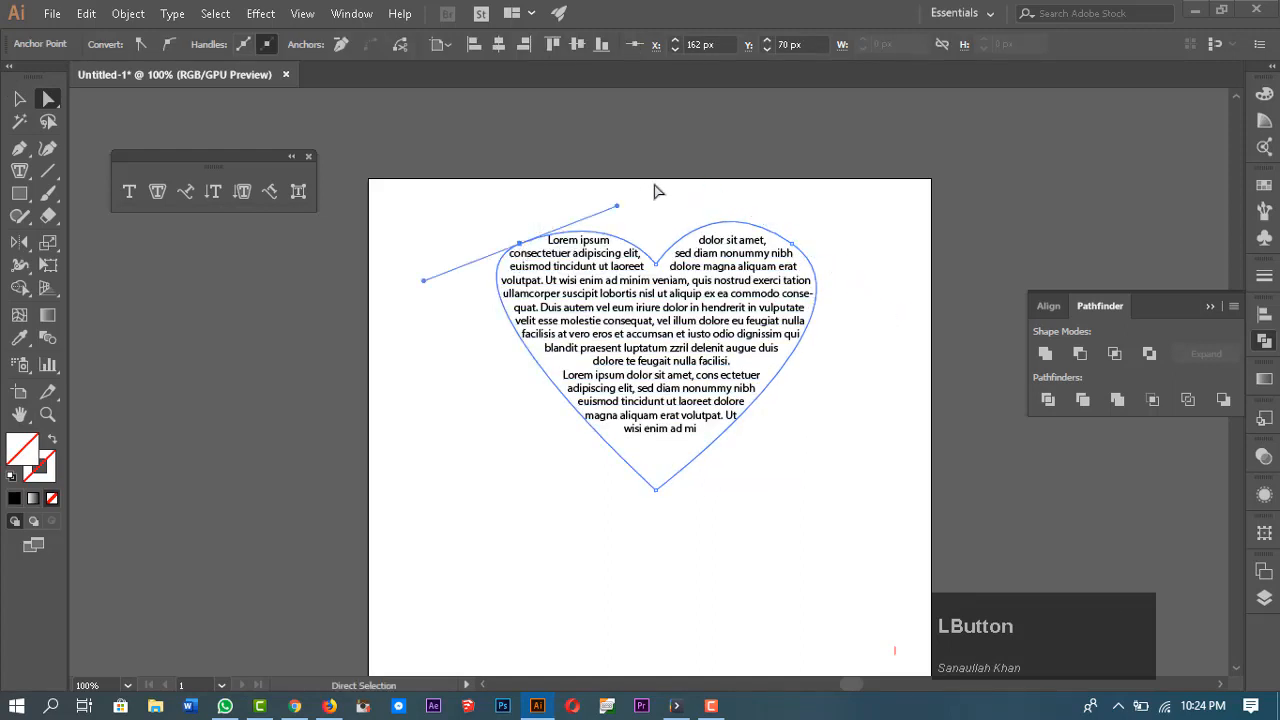
pyautogui.moveTo(619, 210); pyautogui.dragTo(611, 179)
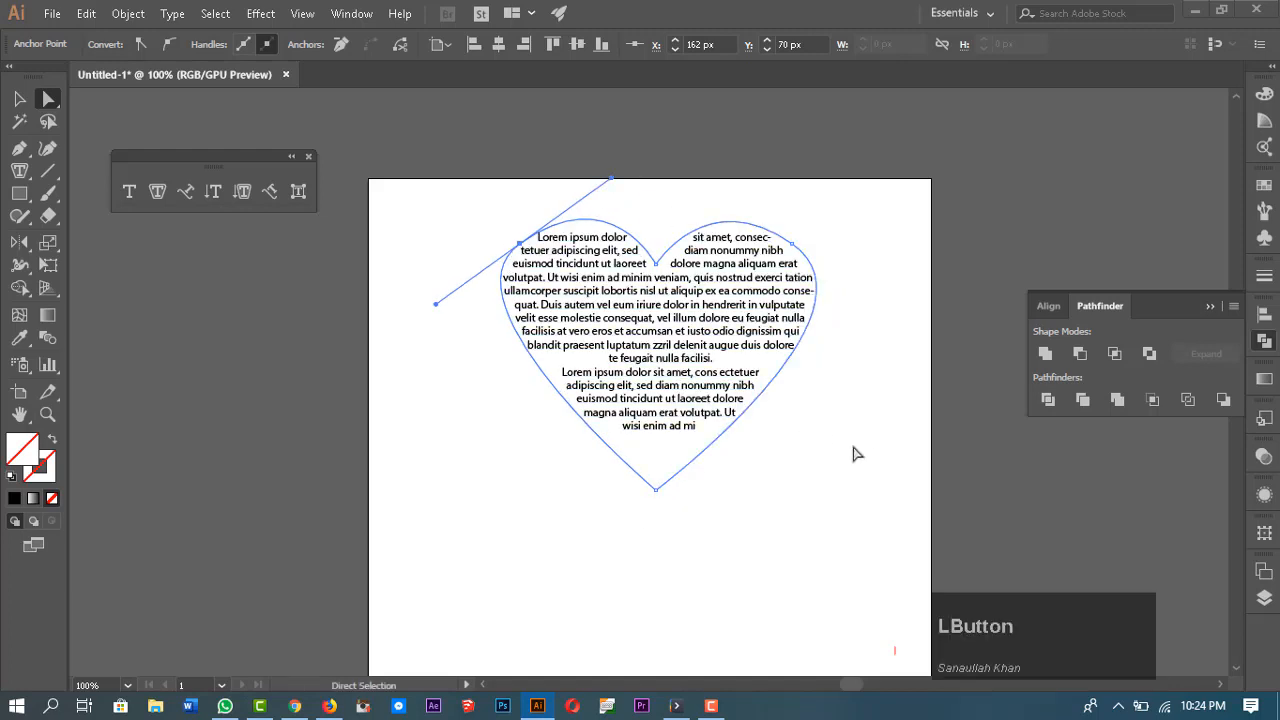
pyautogui.click(853, 454)
# Step: Select the heart area type object and delete it
pyautogui.press('v')
pyautogui.click(737, 317)
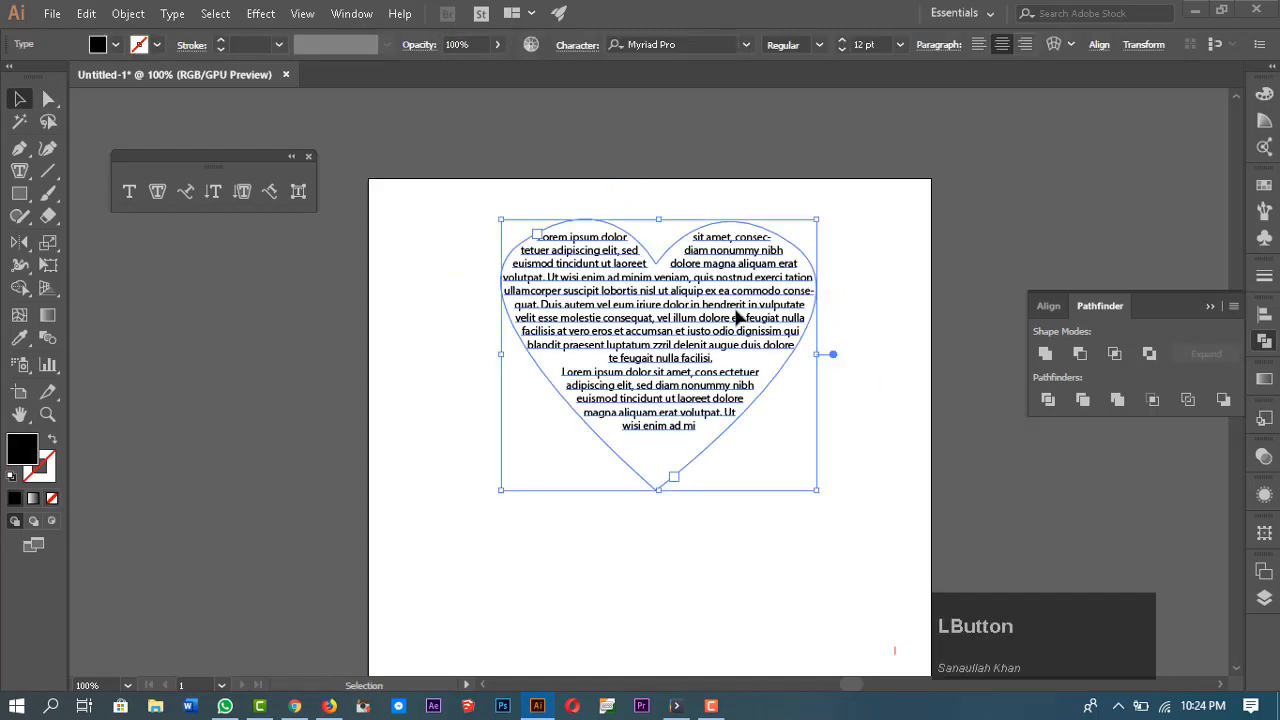
pyautogui.press('Delete')
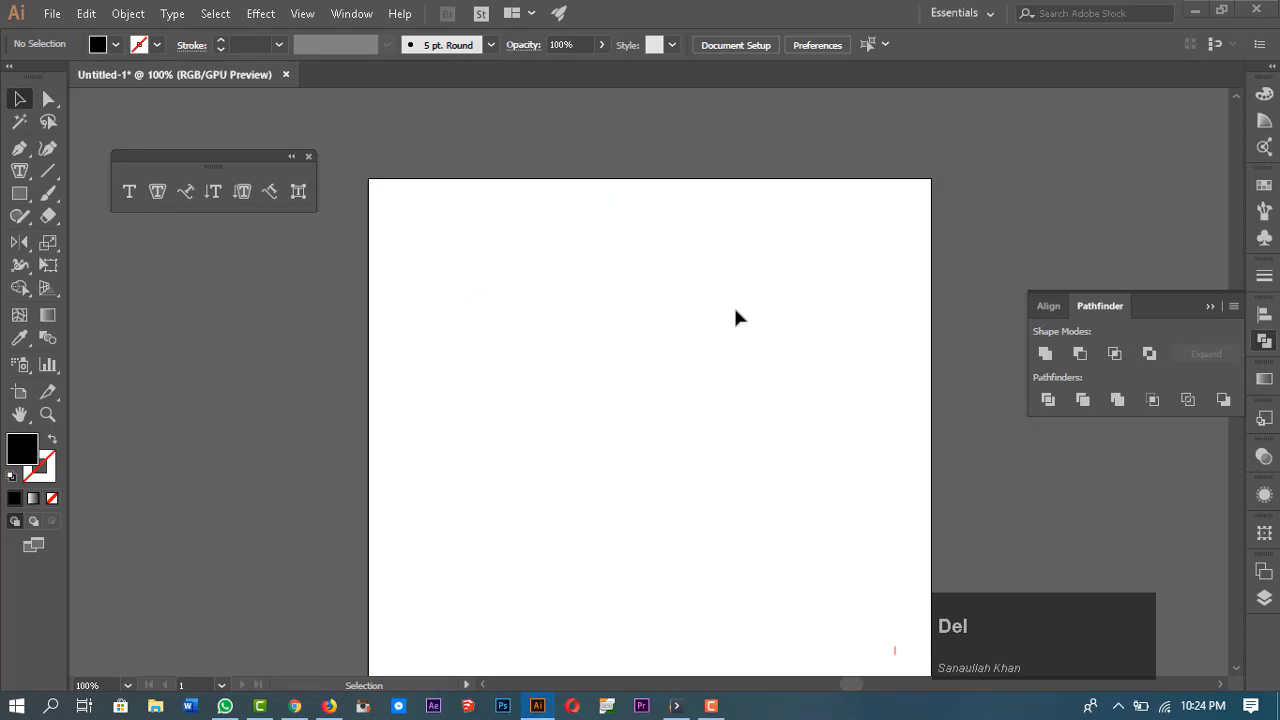
pyautogui.scroll(-3, 740, 320)
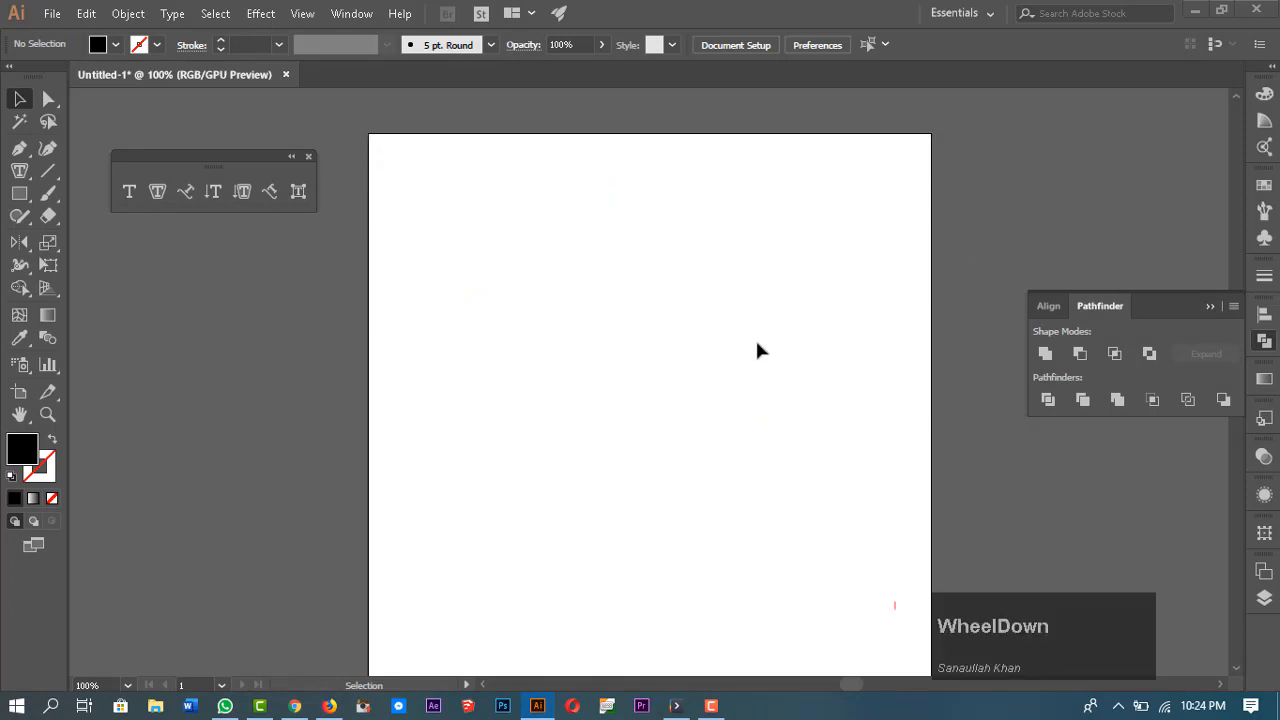
pyautogui.scroll(3, 677, 450)
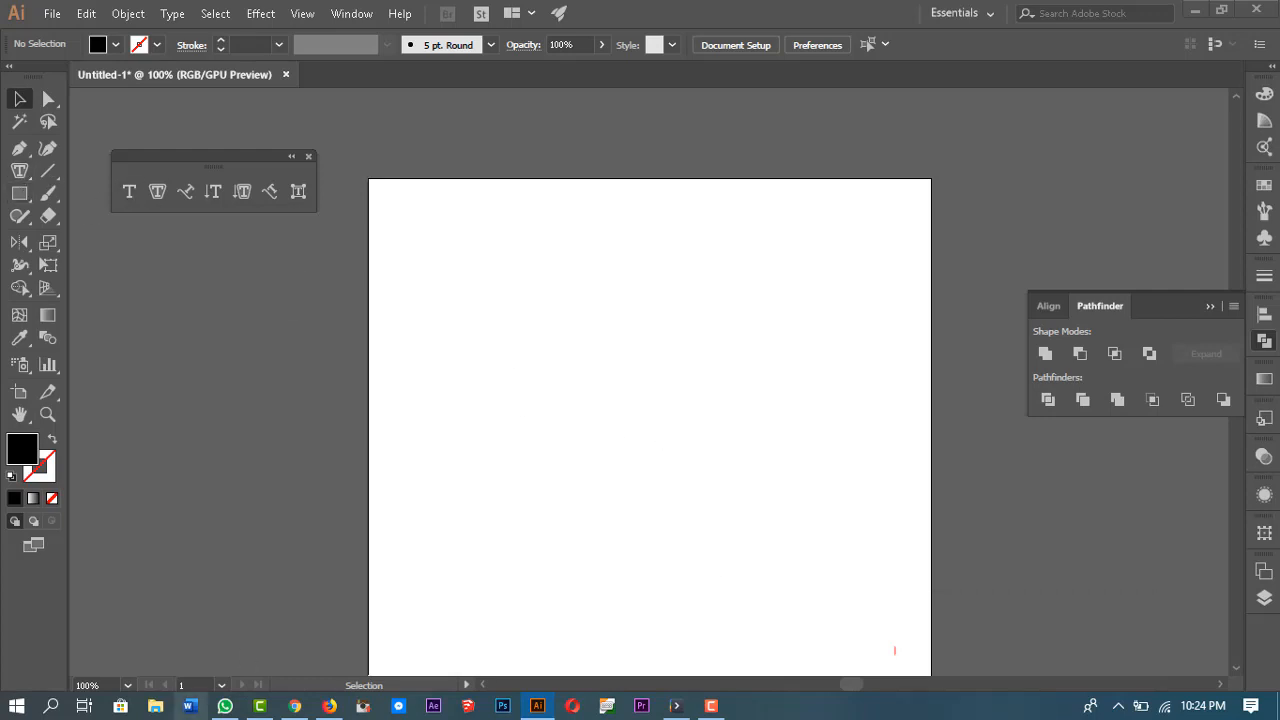
# Step: Switch to Firefox, open a new tab and search Google for boys images
pyautogui.click(329, 706)
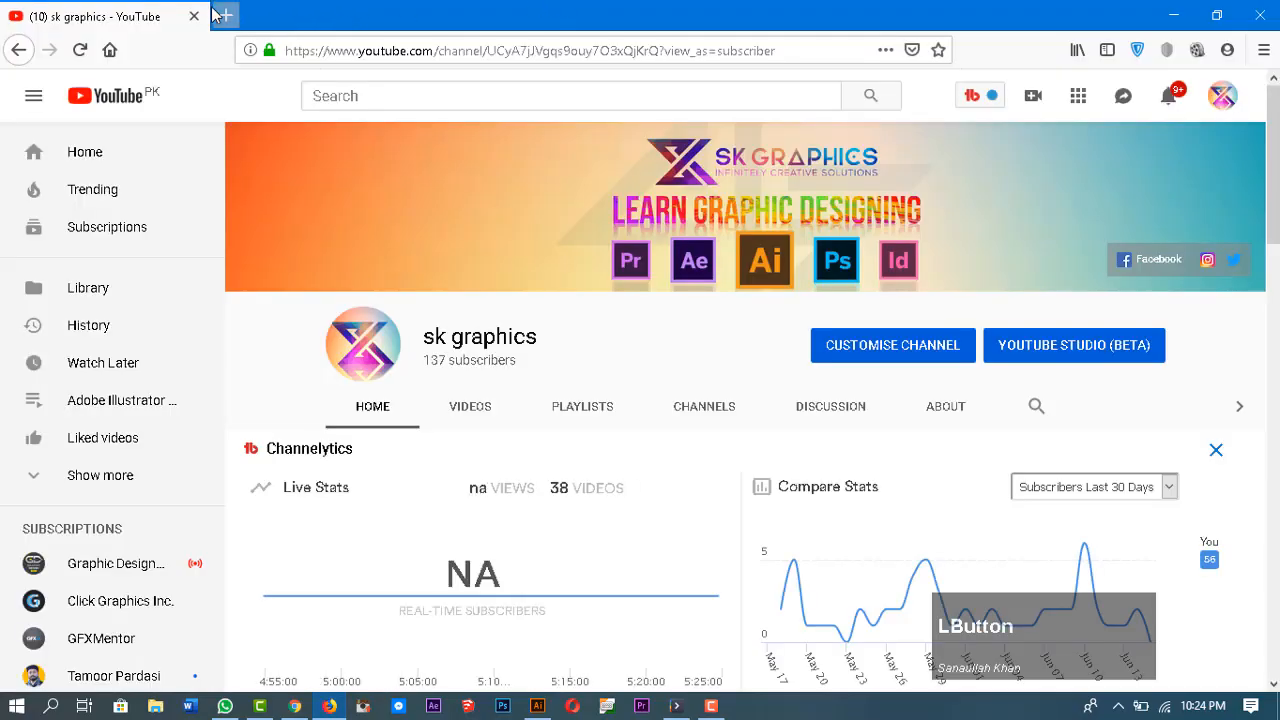
pyautogui.click(226, 15)
pyautogui.click(398, 127)
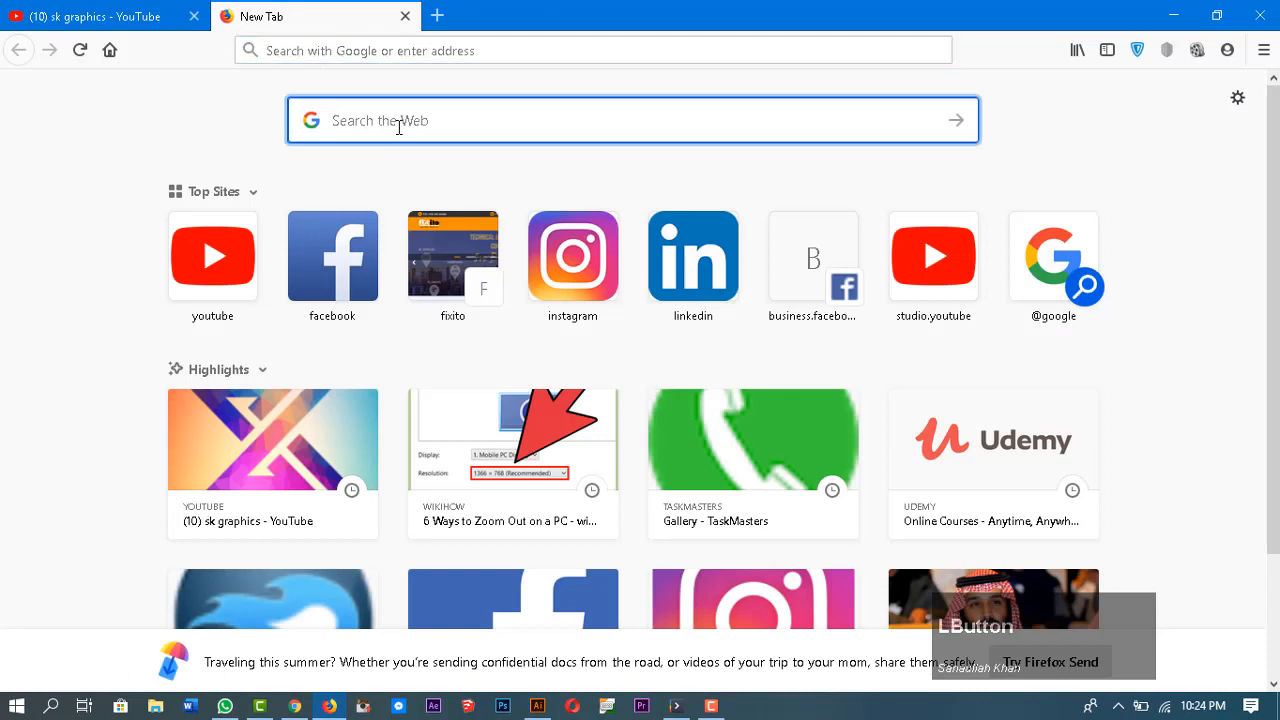
pyautogui.write('boys')
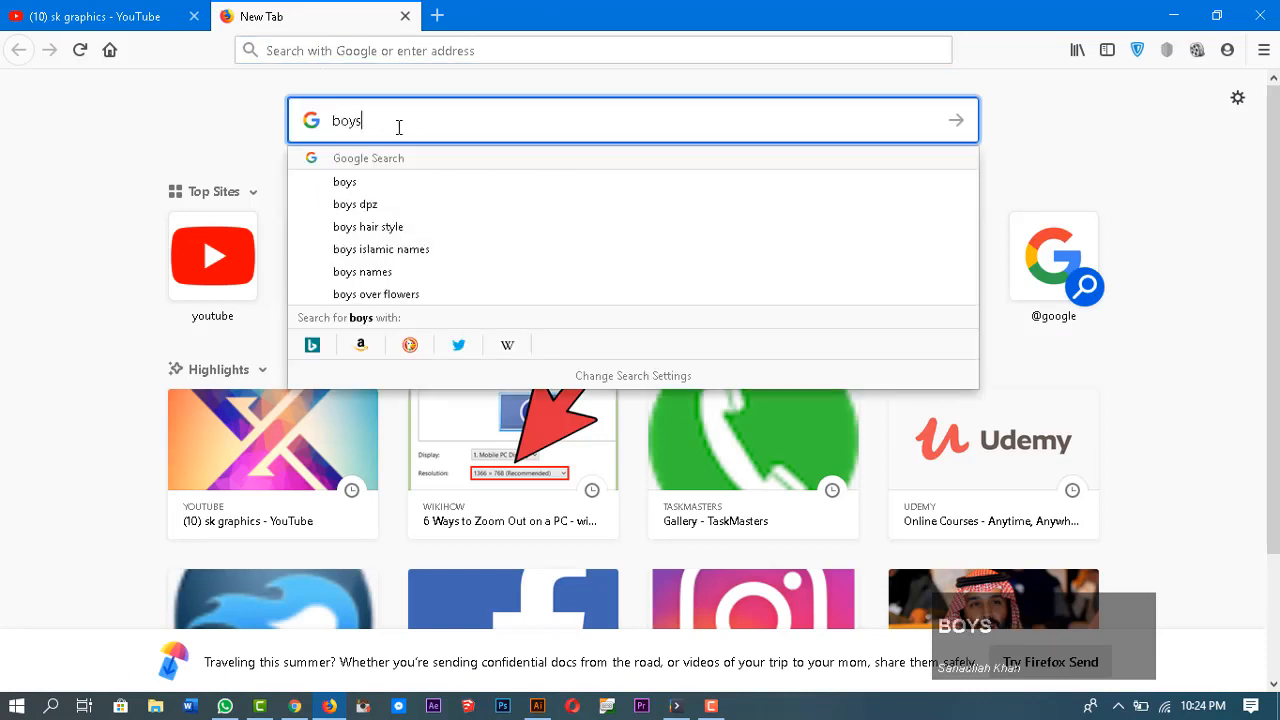
pyautogui.write(' images')
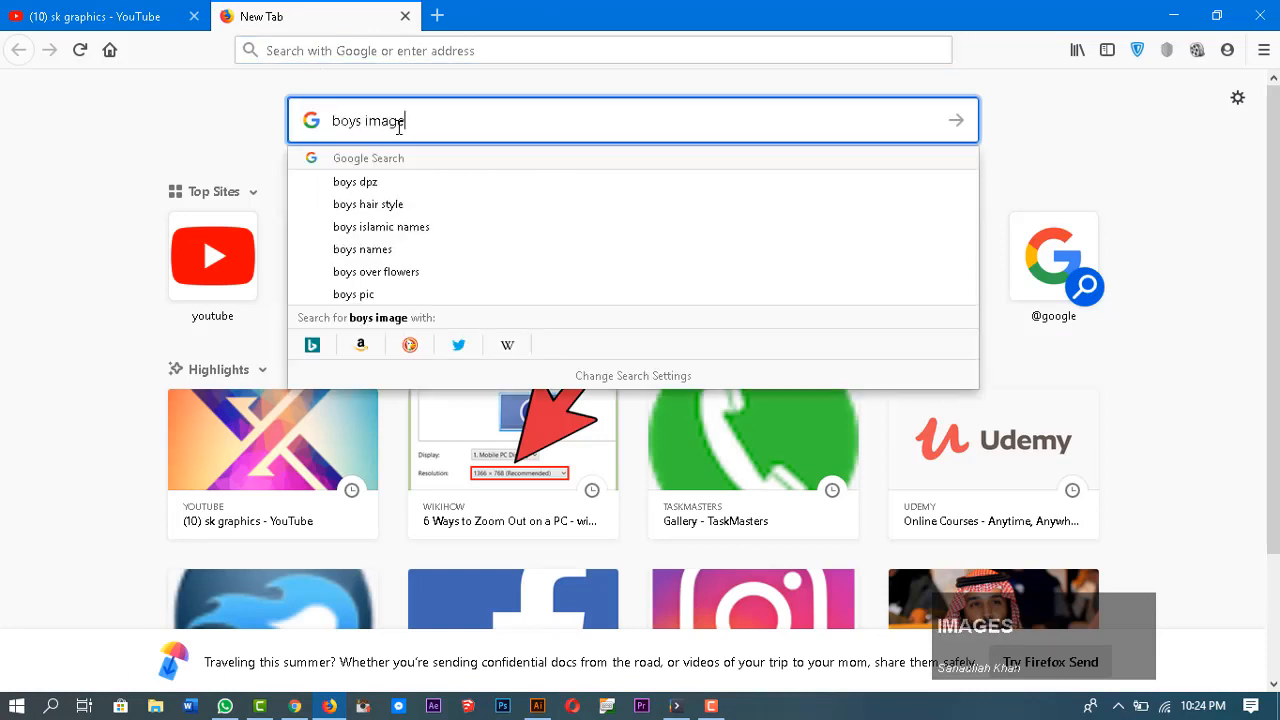
pyautogui.press('Return')
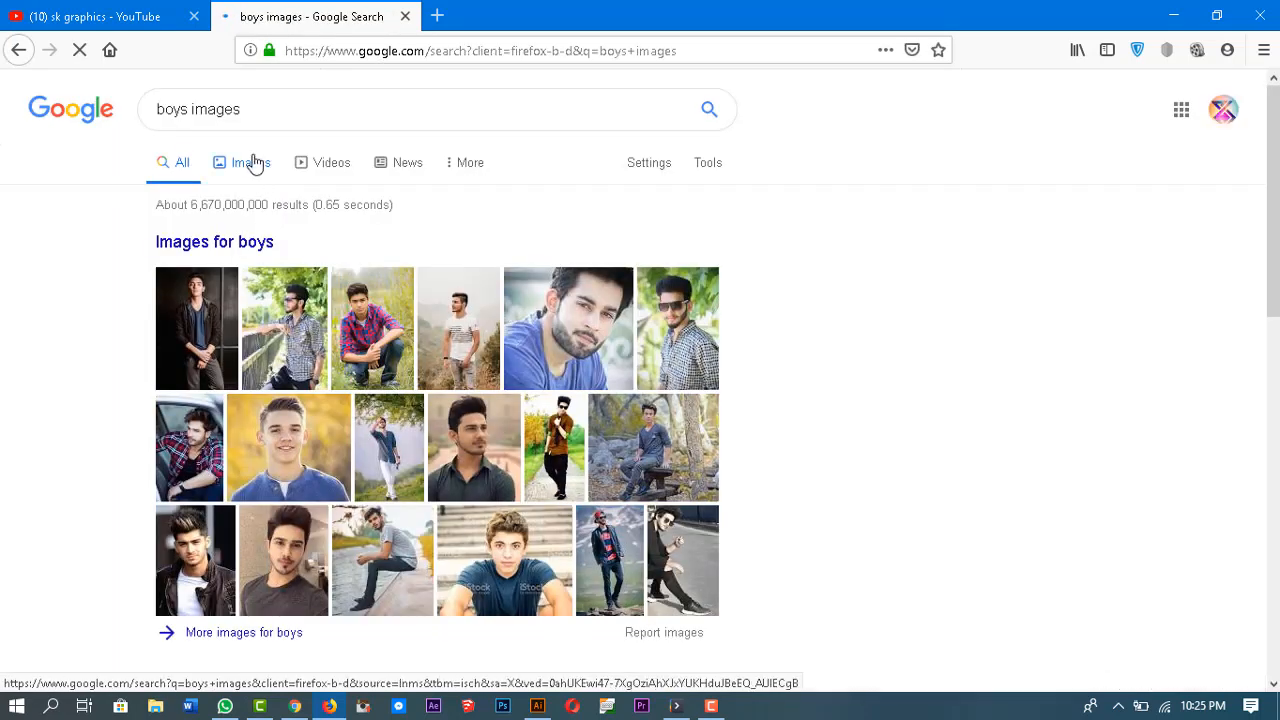
# Step: Refine the search to boys images png
pyautogui.click(271, 108)
pyautogui.write('p')
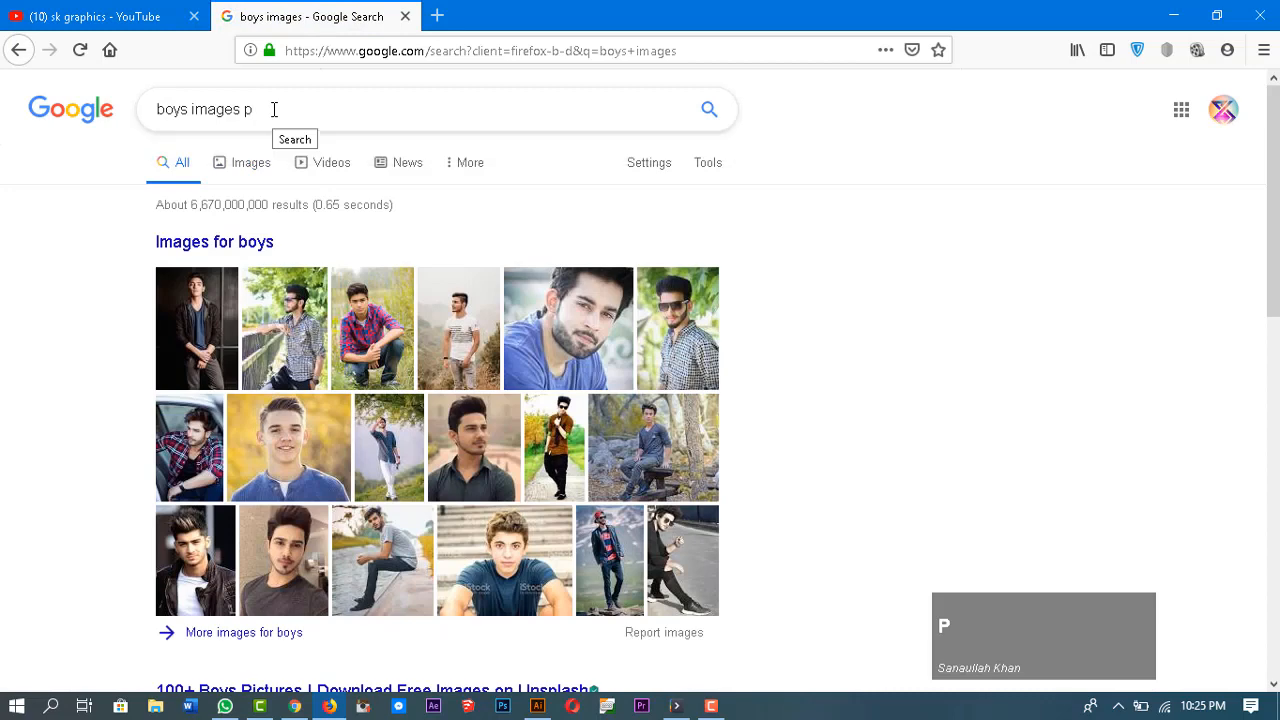
pyautogui.write('ng')
pyautogui.press('Return')
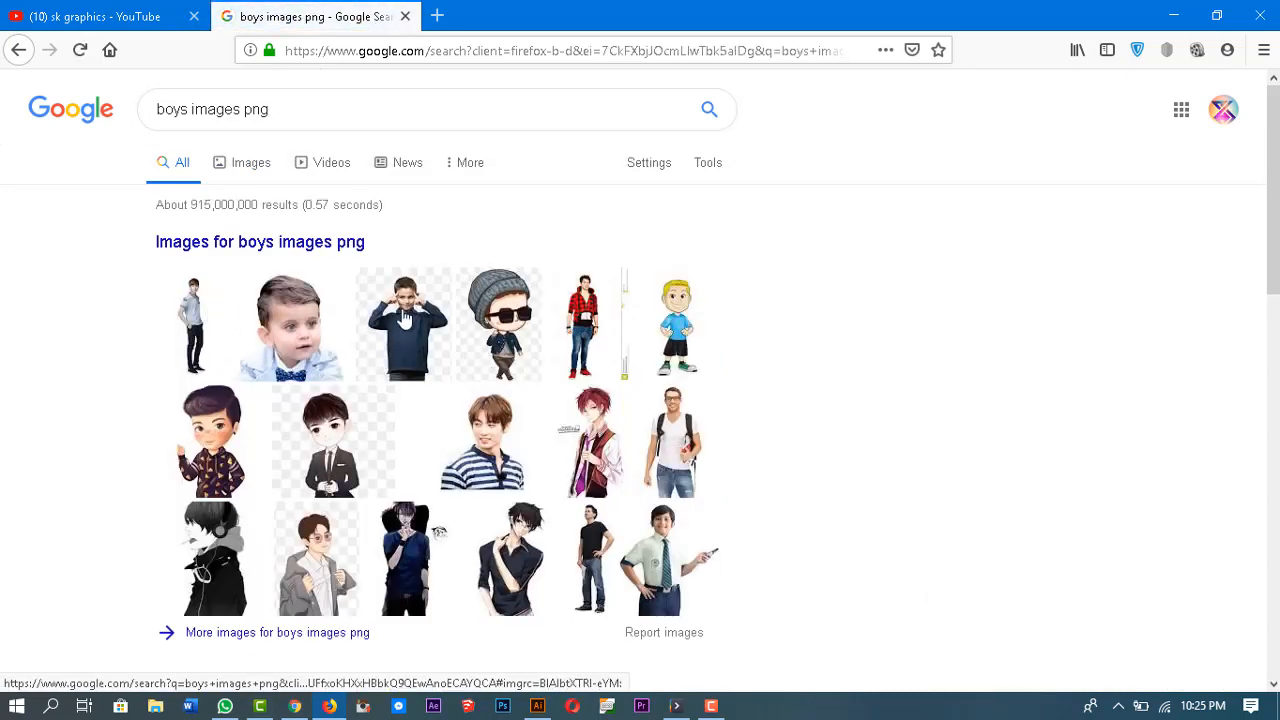
# Step: Open a boy photo from the PNG image results and copy the image
pyautogui.click(221, 302)
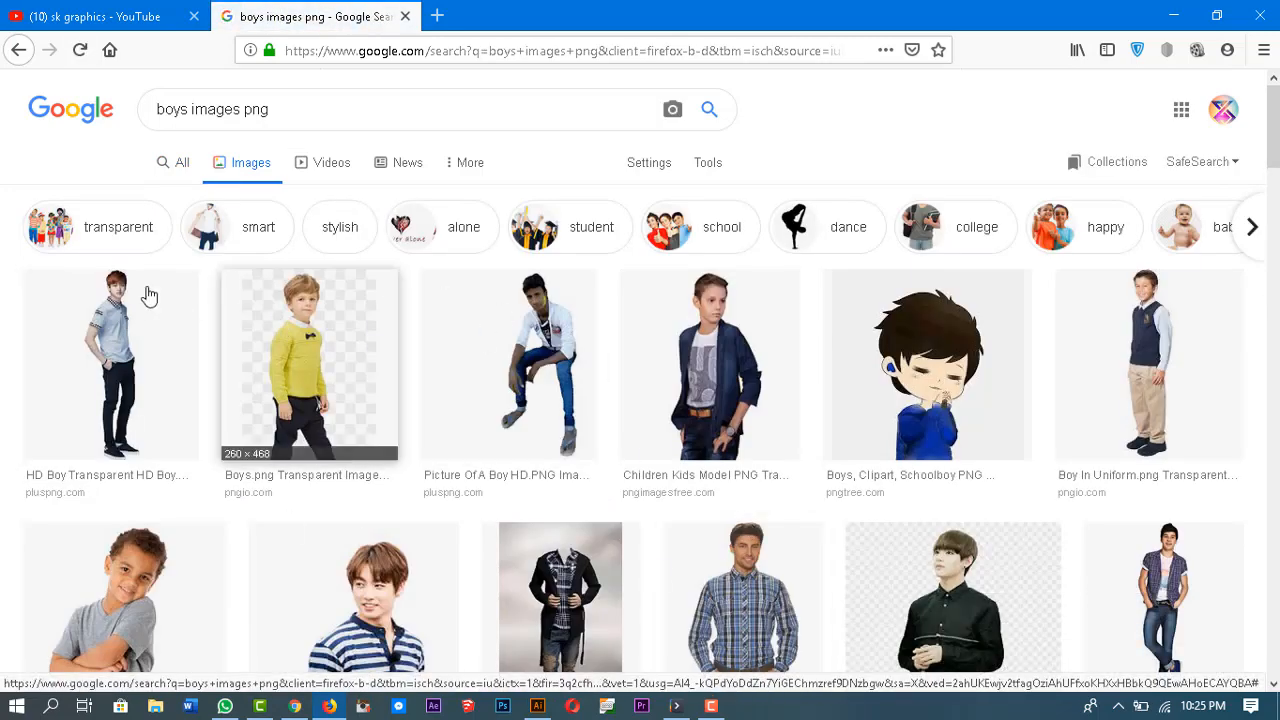
pyautogui.click(143, 291)
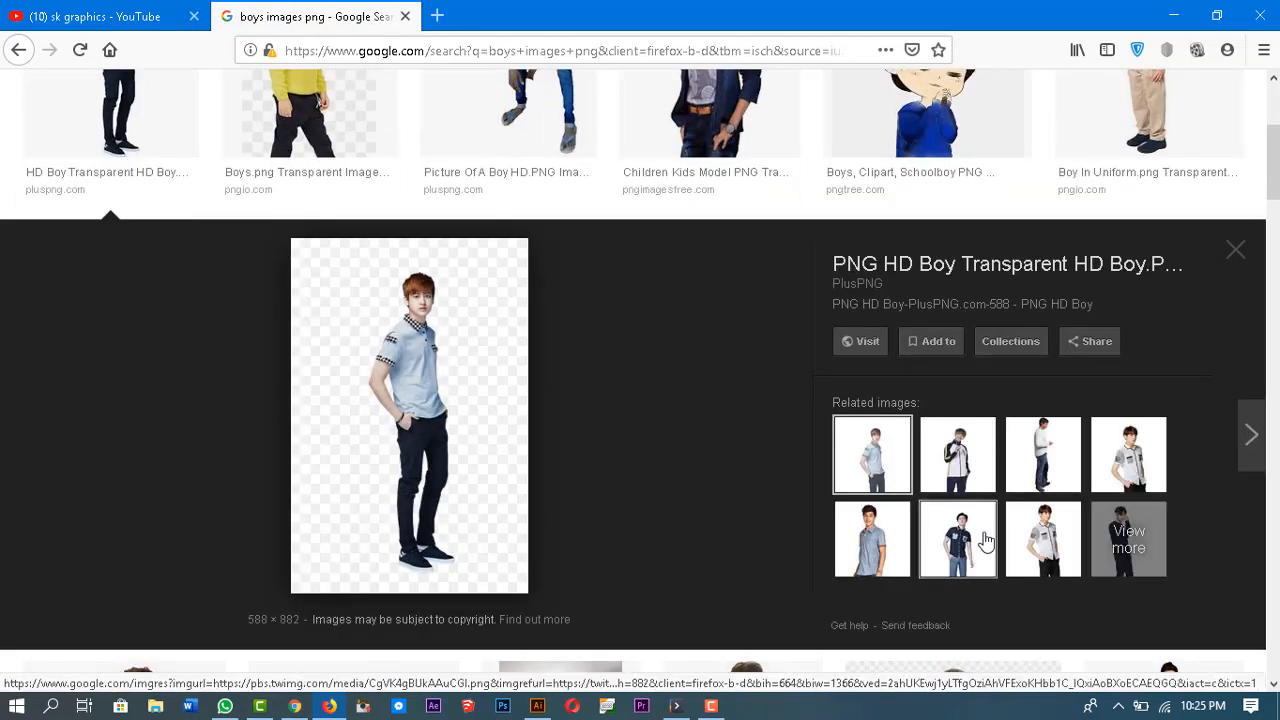
pyautogui.click(975, 462)
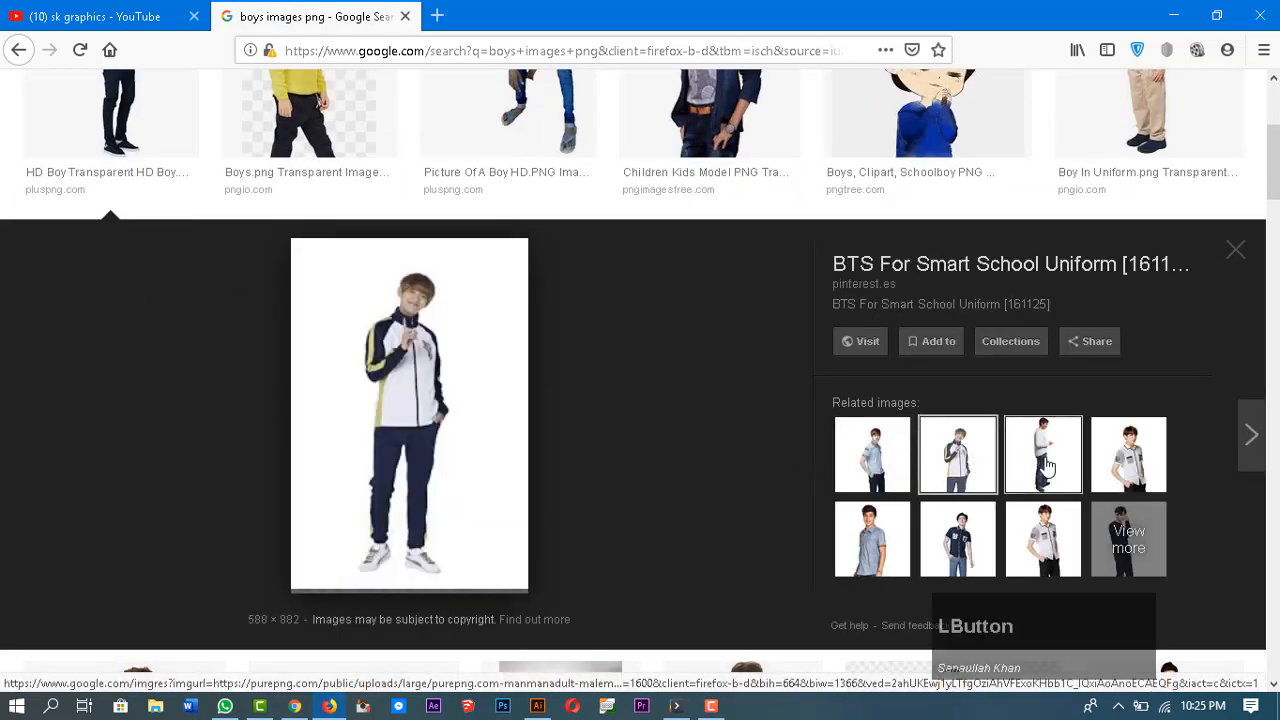
pyautogui.click(1128, 455)
pyautogui.rightClick(409, 271)
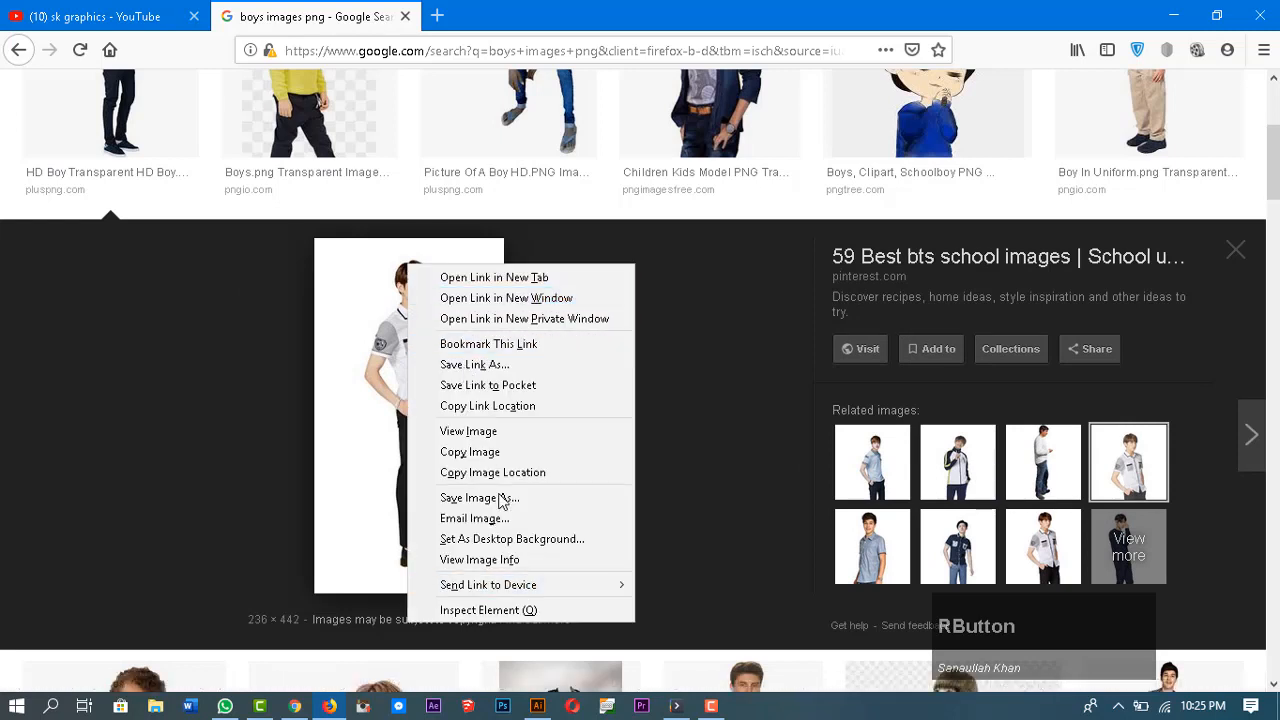
pyautogui.click(470, 452)
# Step: Switch to Illustrator, paste the boy image and move it toward the artboard's left side
pyautogui.click(537, 706)
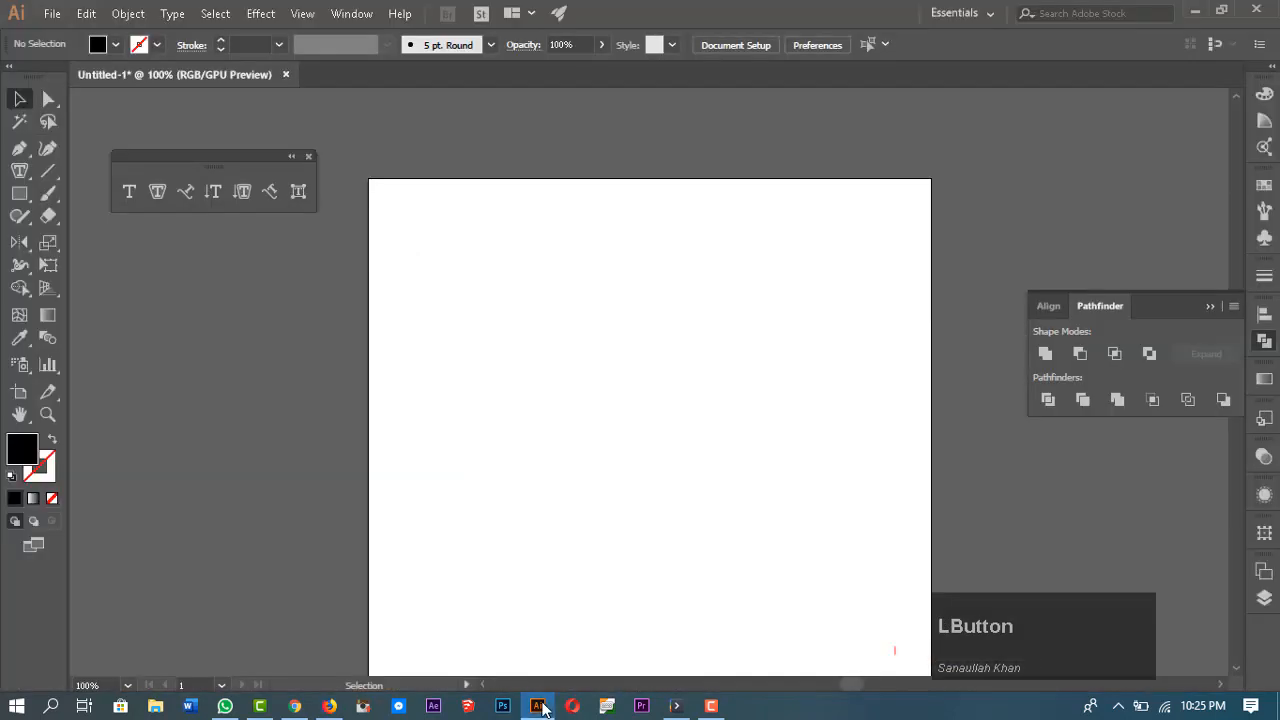
pyautogui.hotkey('ctrl', 'v')
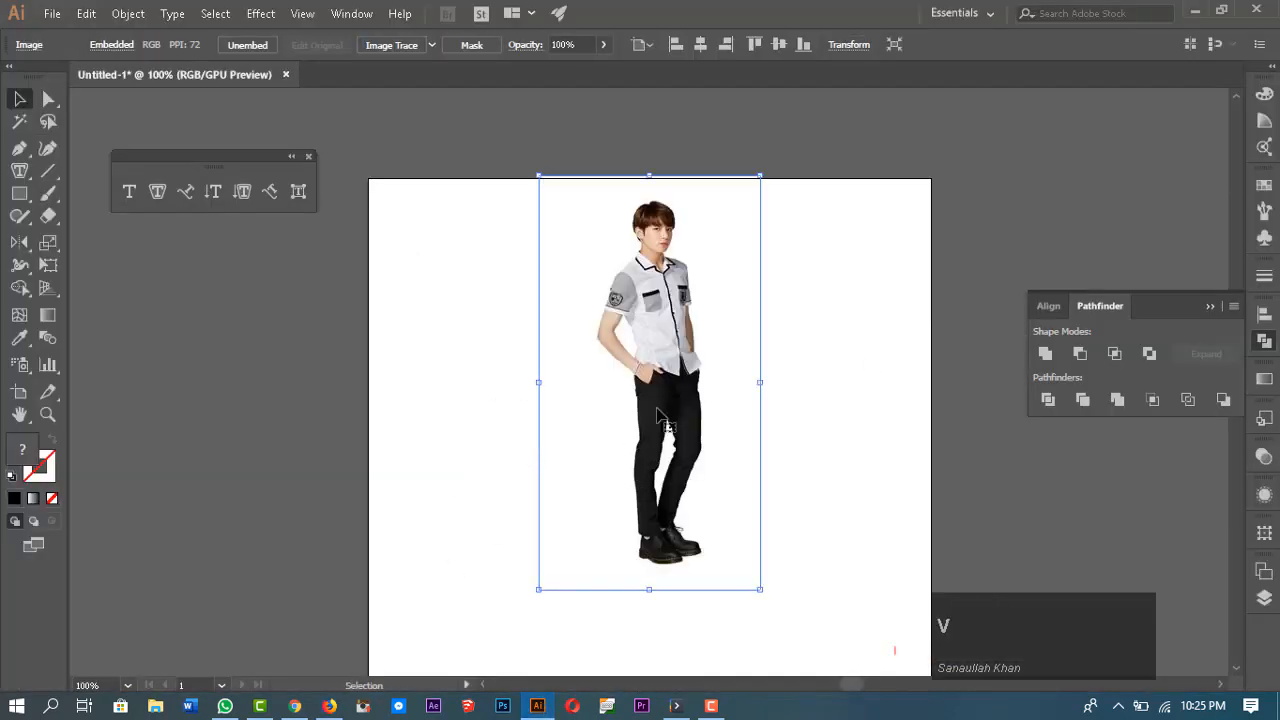
pyautogui.moveTo(662, 380); pyautogui.dragTo(517, 422)
pyautogui.click(716, 412)
# Step: Trace the boy's right outline from head to feet with the Pen tool
pyautogui.press('z')
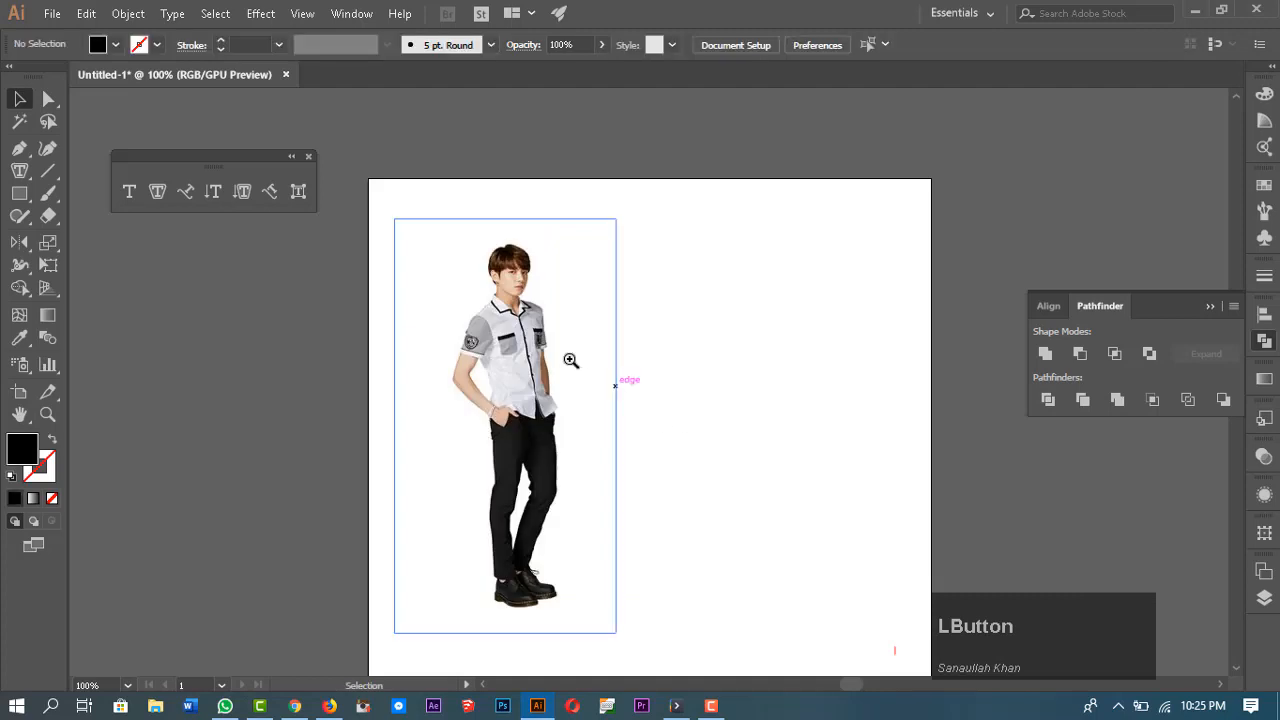
pyautogui.moveTo(568, 359)
pyautogui.mouseDown()
pyautogui.moveTo(591, 366)
pyautogui.moveTo(558, 363)
pyautogui.mouseUp()
pyautogui.moveTo(691, 456); pyautogui.dragTo(659, 426)
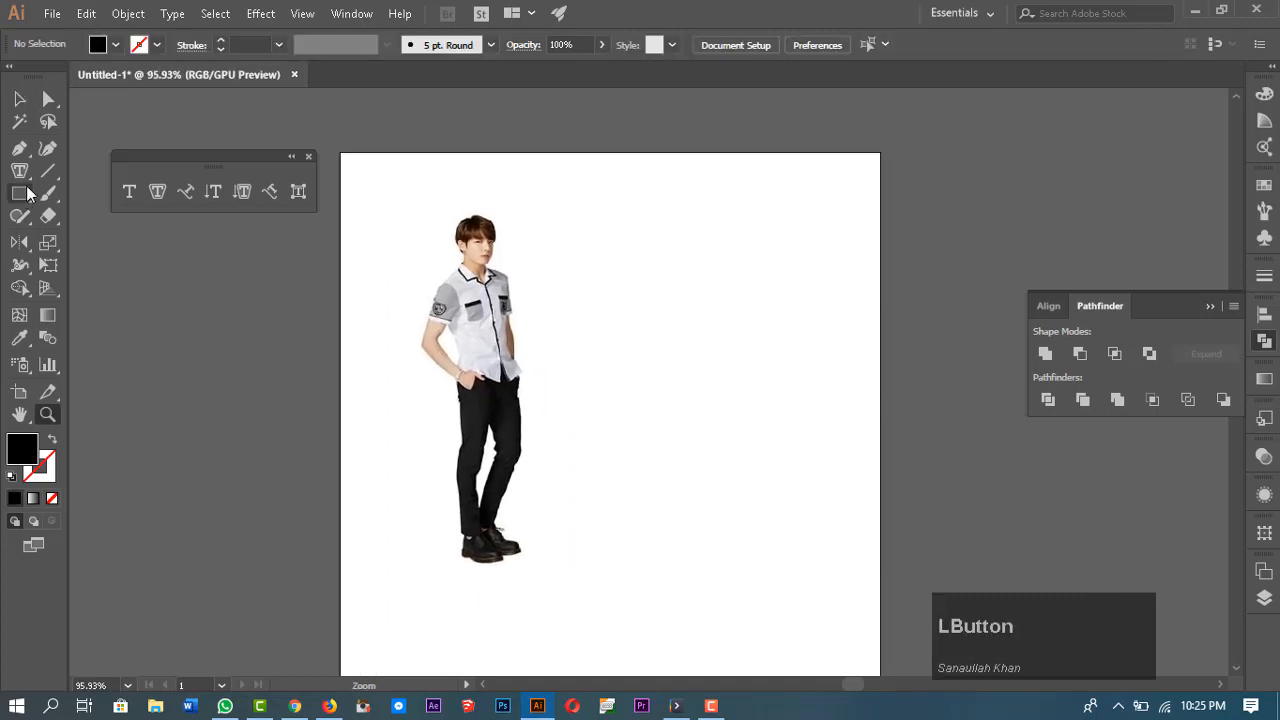
pyautogui.click(19, 148)
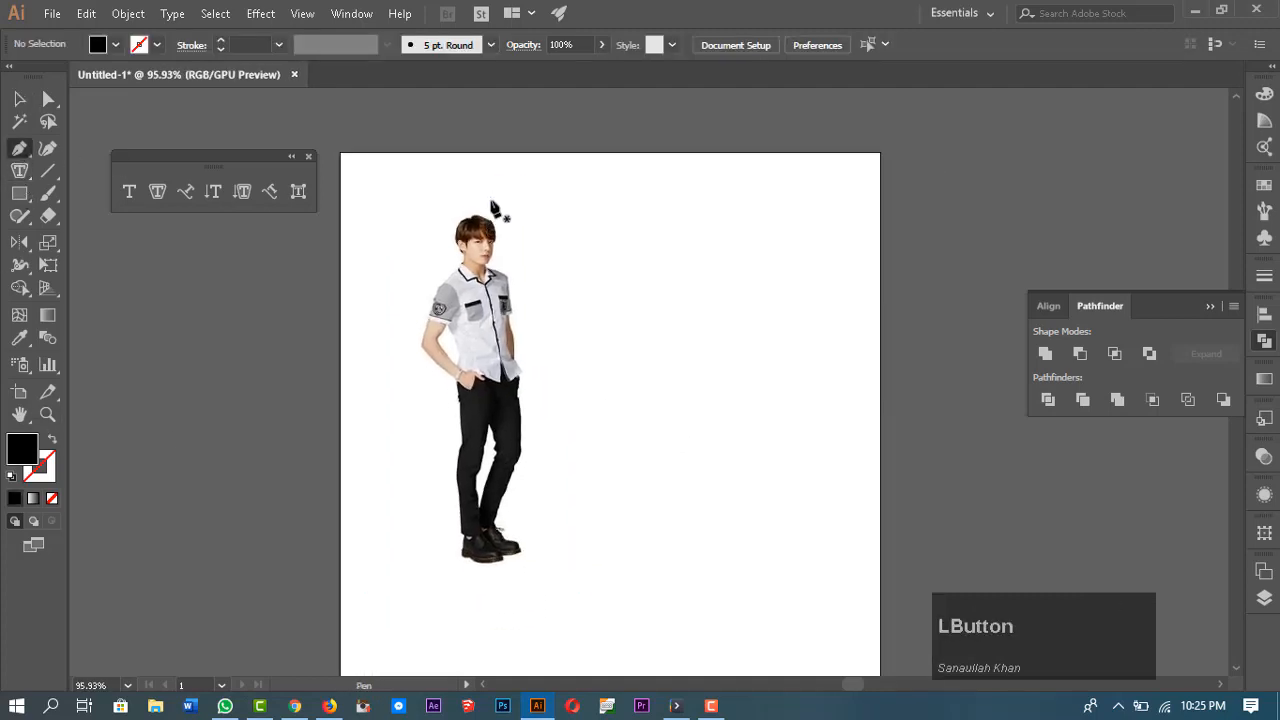
pyautogui.moveTo(480, 202); pyautogui.dragTo(515, 343)
pyautogui.click(497, 264)
pyautogui.click(513, 300)
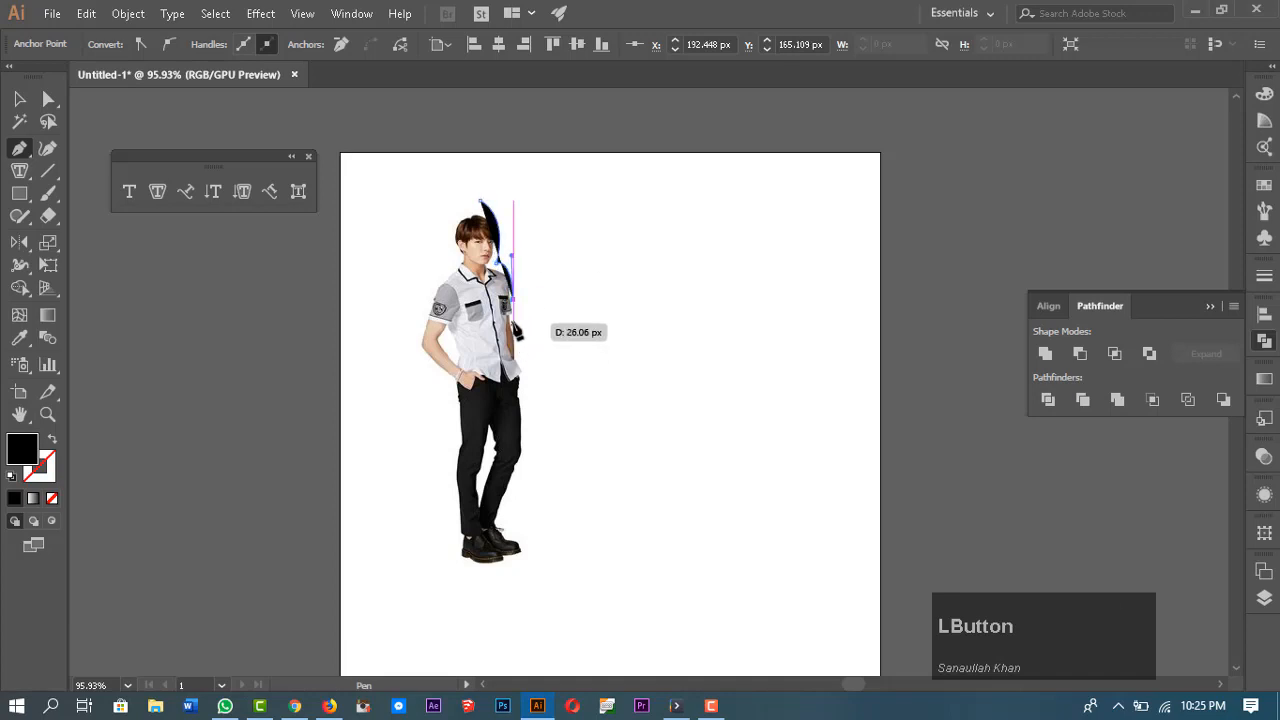
pyautogui.moveTo(524, 413); pyautogui.dragTo(526, 451)
pyautogui.click(524, 452)
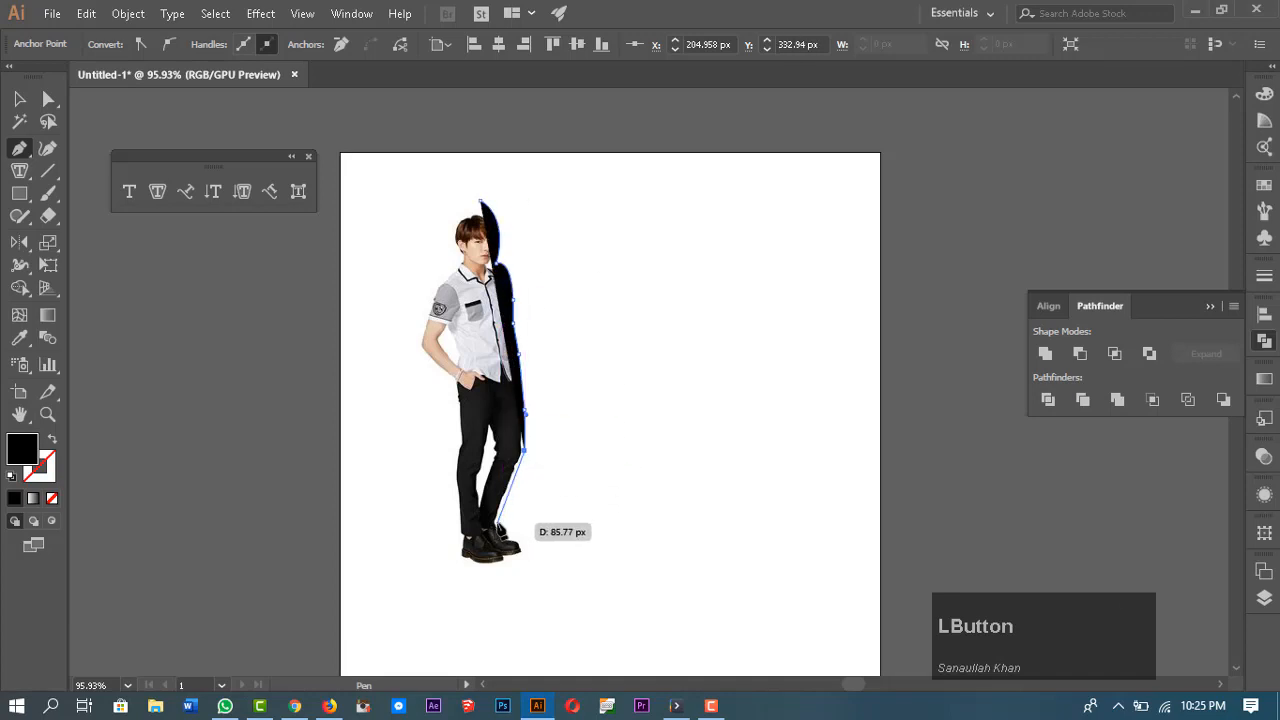
pyautogui.click(497, 524)
pyautogui.click(519, 541)
pyautogui.click(524, 556)
pyautogui.click(470, 611)
pyautogui.moveTo(528, 633); pyautogui.dragTo(539, 501)
pyautogui.click(474, 560)
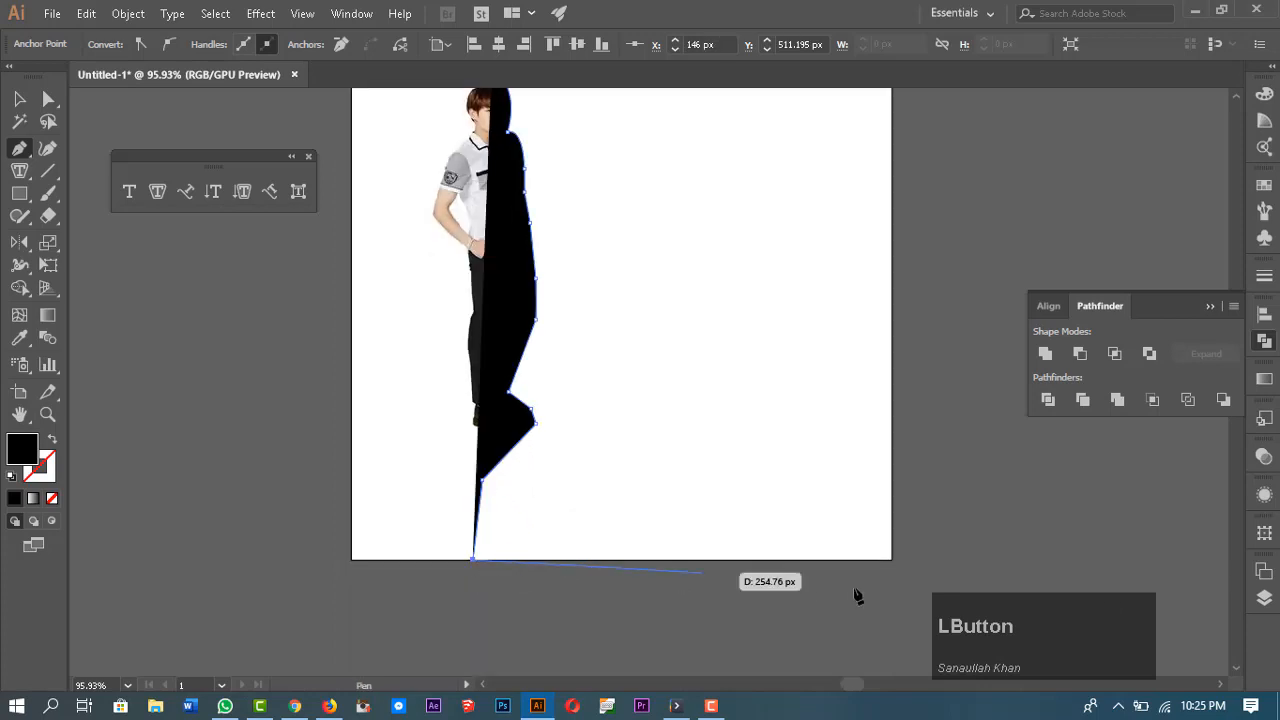
# Step: Extend the pen path to the artboard's bottom-right and top-right corners and close it at the boy's head
pyautogui.click(891, 560)
pyautogui.moveTo(939, 361); pyautogui.dragTo(987, 592)
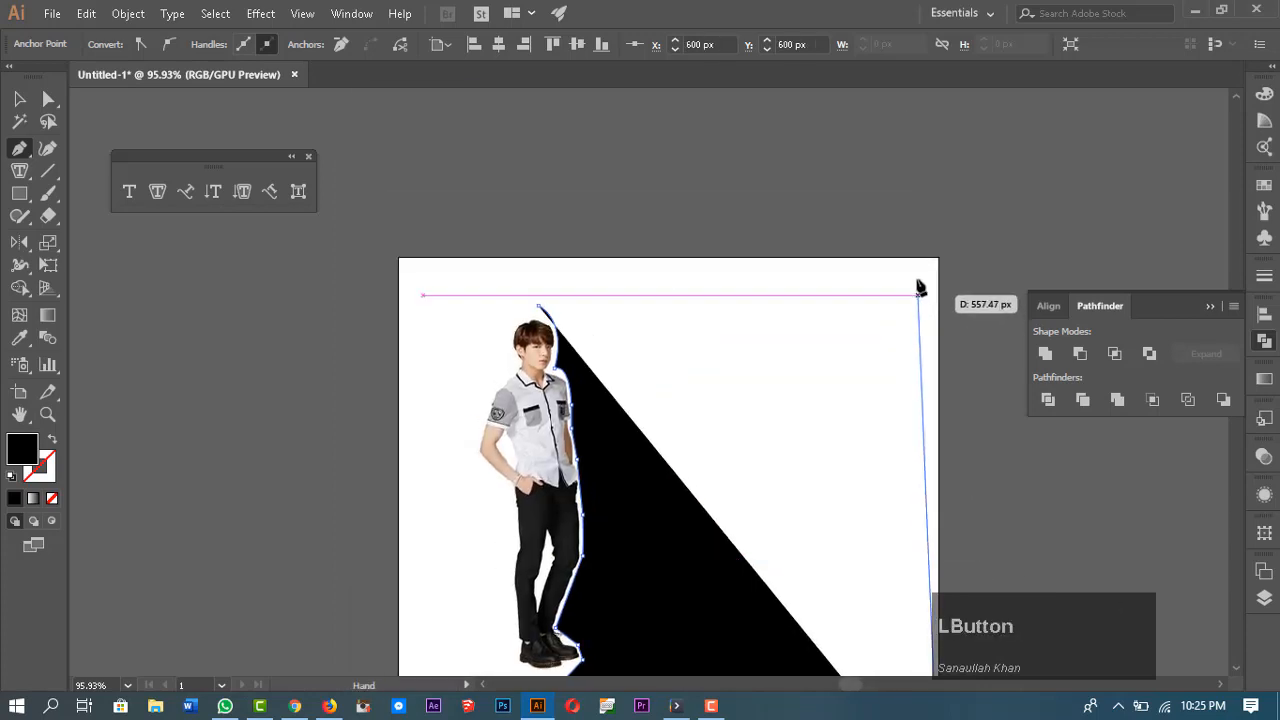
pyautogui.click(938, 258)
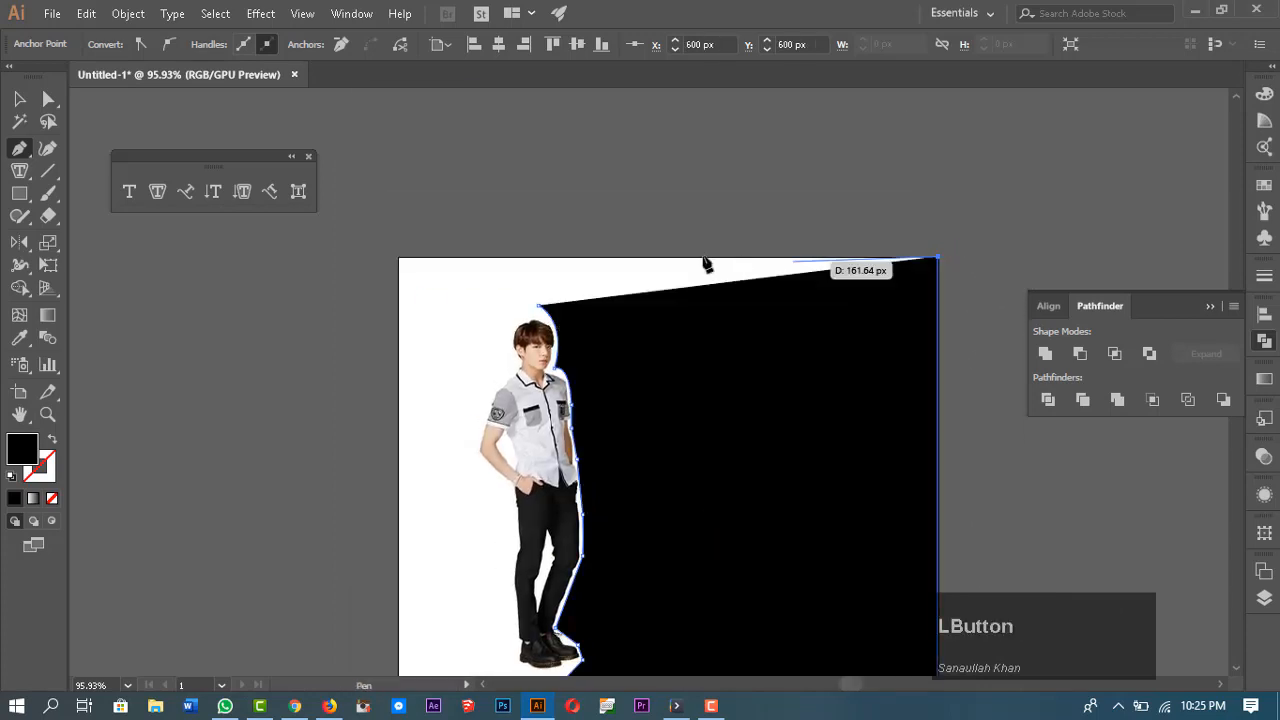
pyautogui.click(531, 258)
pyautogui.click(538, 305)
# Step: Convert the traced shape into area type filled with placeholder text
pyautogui.press('v')
pyautogui.moveTo(761, 475); pyautogui.dragTo(647, 375)
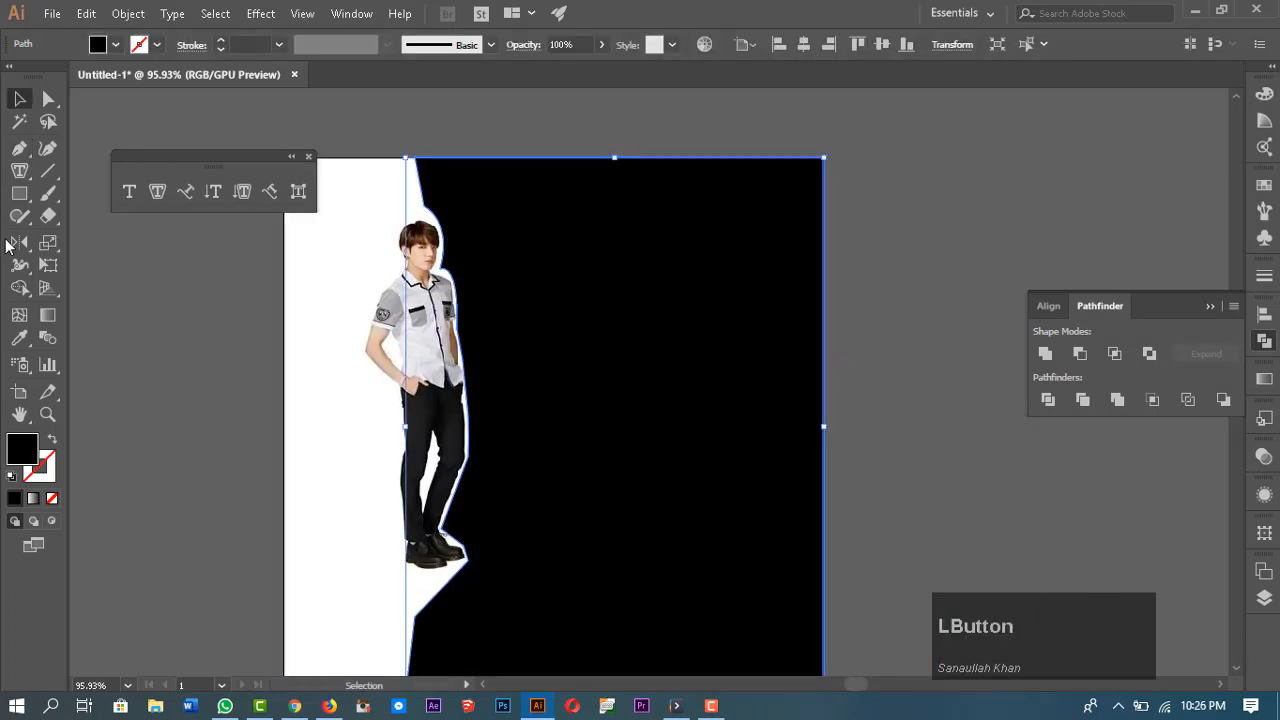
pyautogui.click(157, 191)
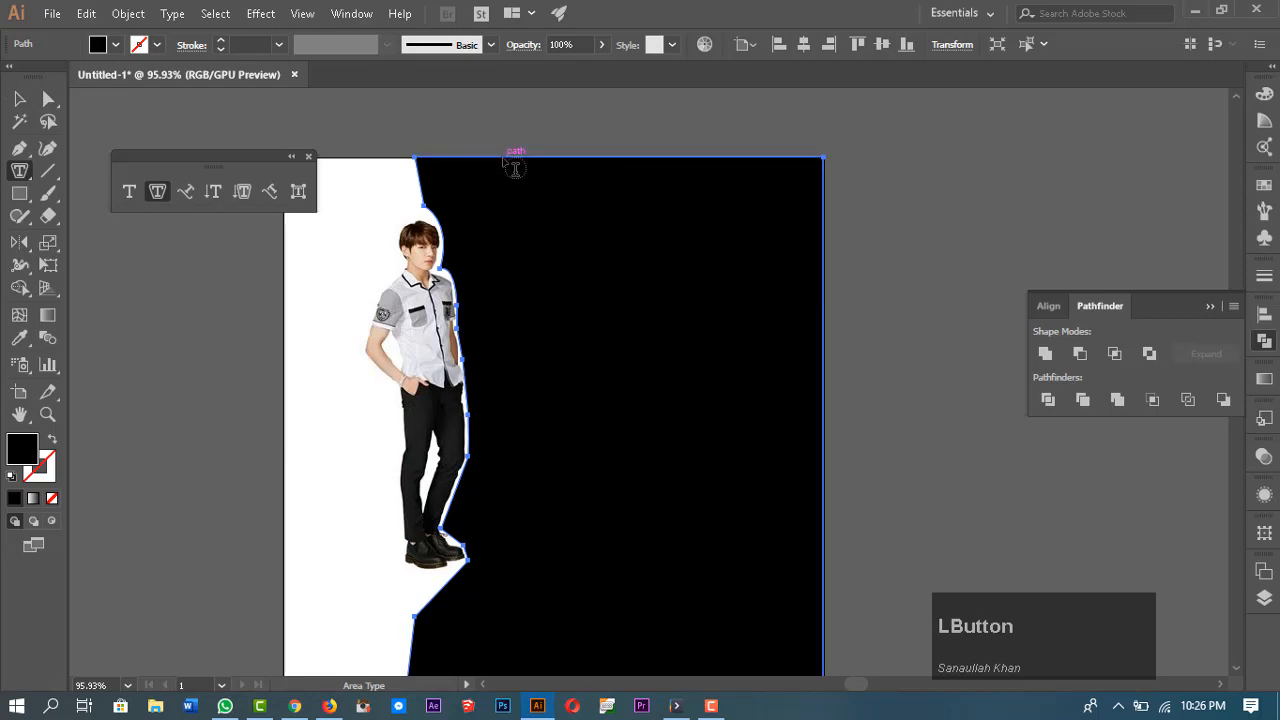
pyautogui.click(512, 158)
pyautogui.press('BackSpace')
pyautogui.click(875, 232)
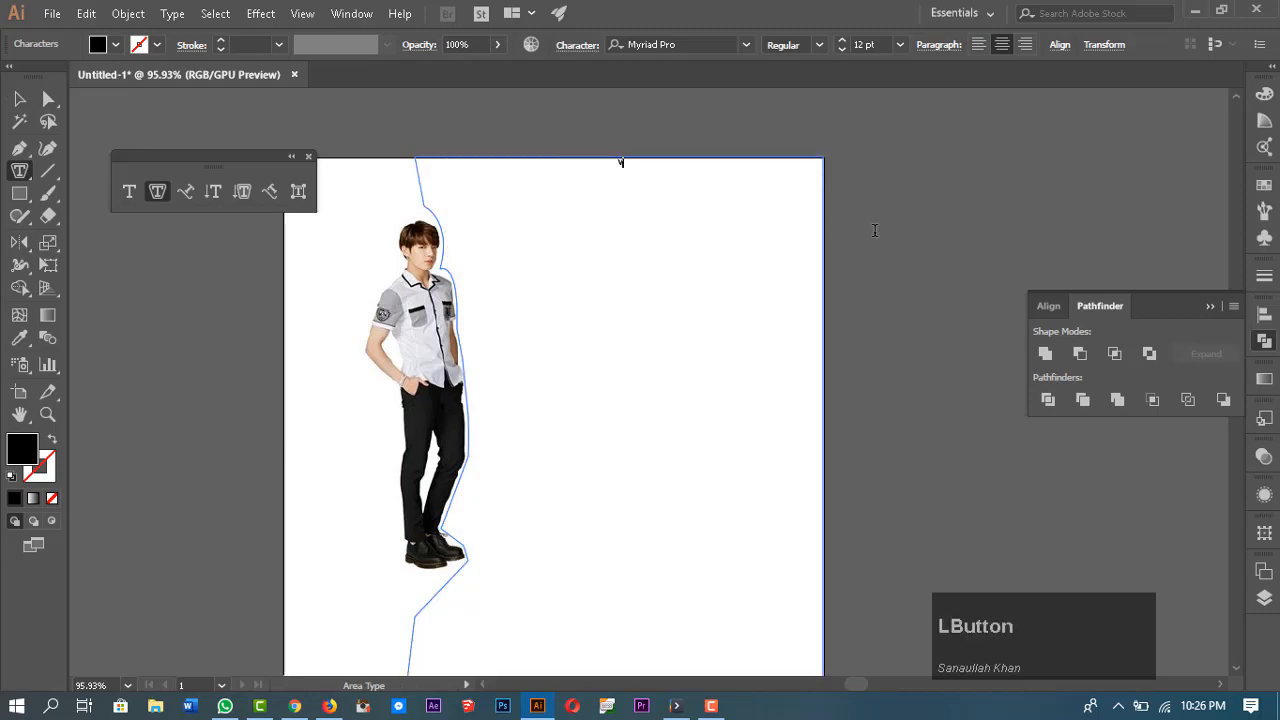
pyautogui.hotkey('ctrl', 'z')
pyautogui.press('Escape')
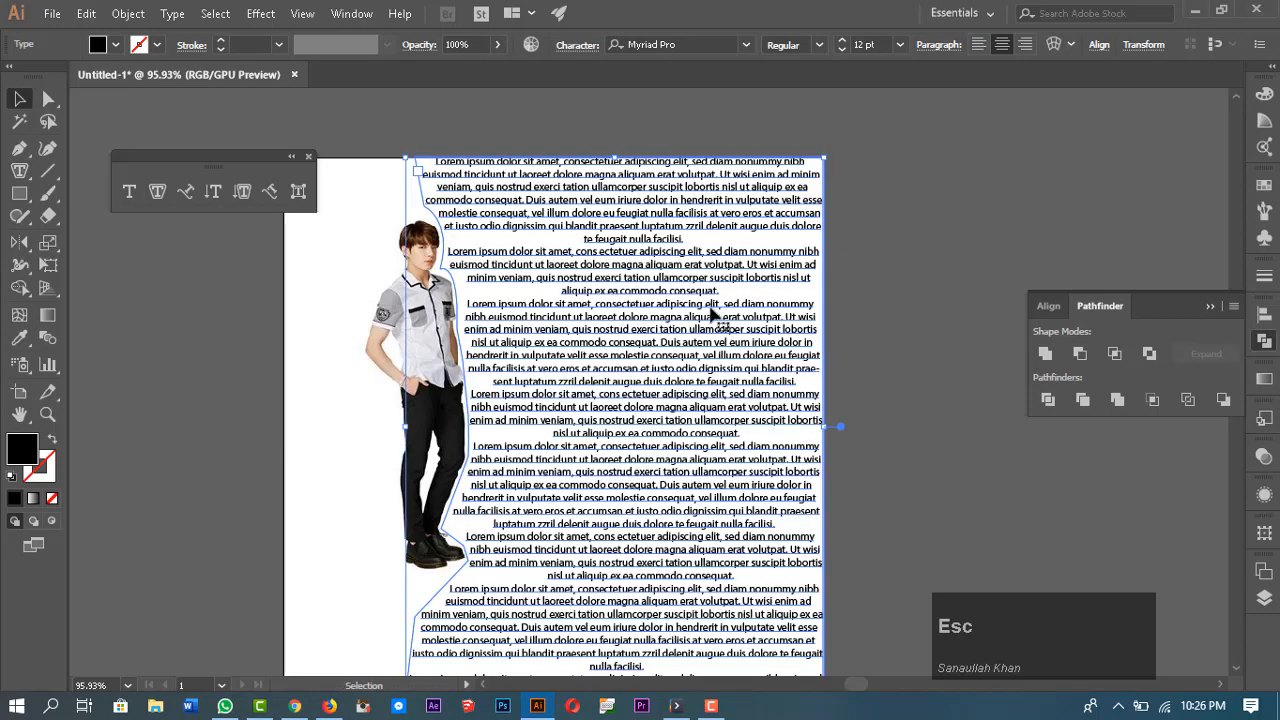
pyautogui.click(966, 359)
pyautogui.press('space')
pyautogui.moveTo(964, 394); pyautogui.dragTo(988, 423)
pyautogui.click(680, 365)
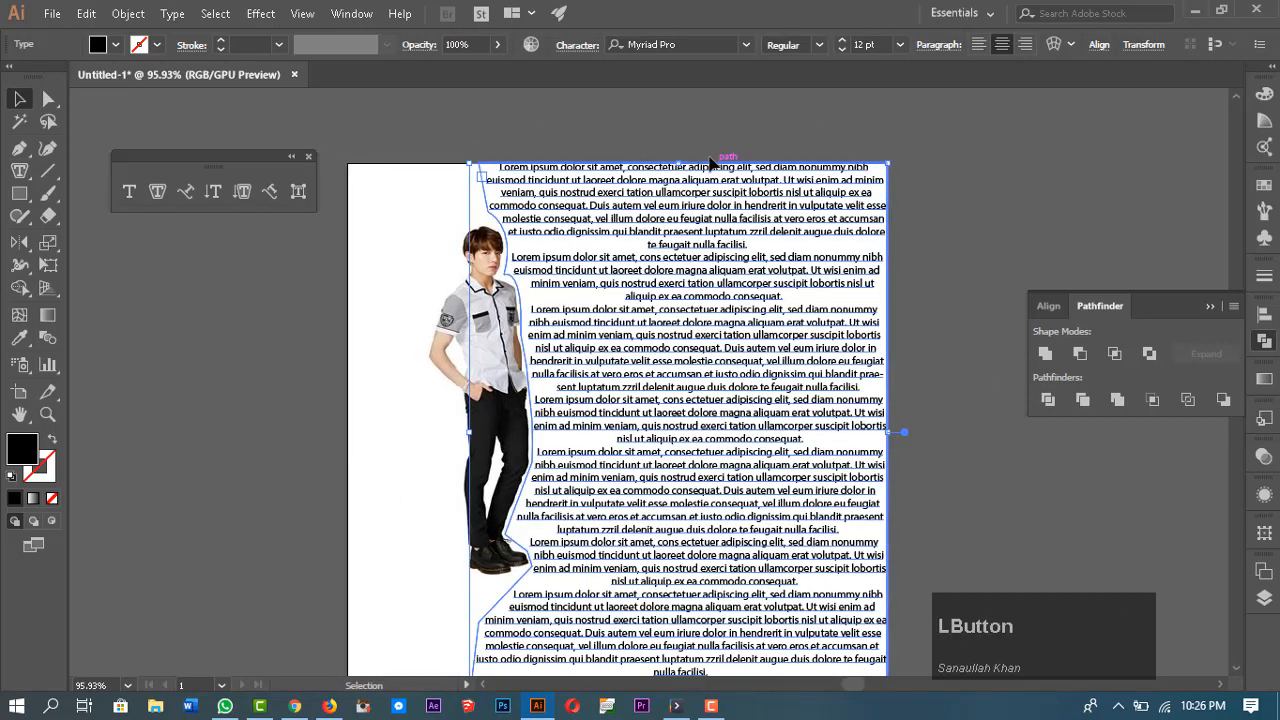
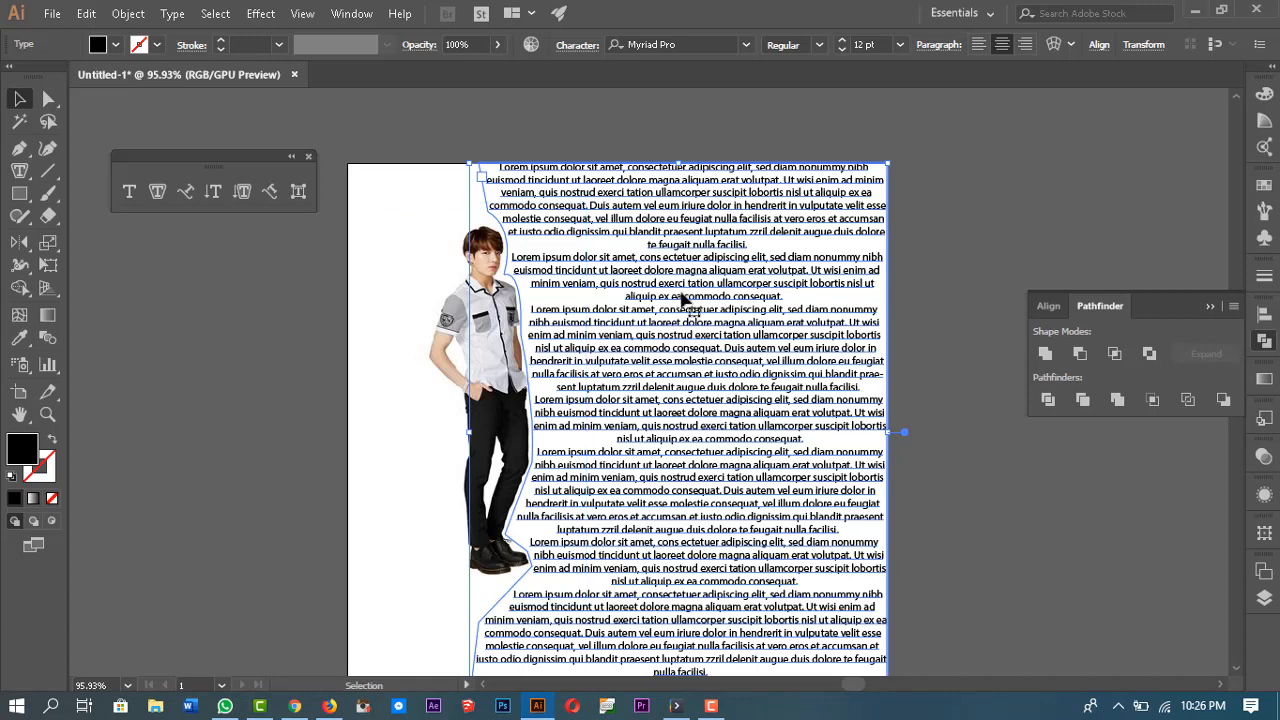
# Step: Clear the artboard by selecting the area type and boy image together and deleting them
pyautogui.click(988, 210)
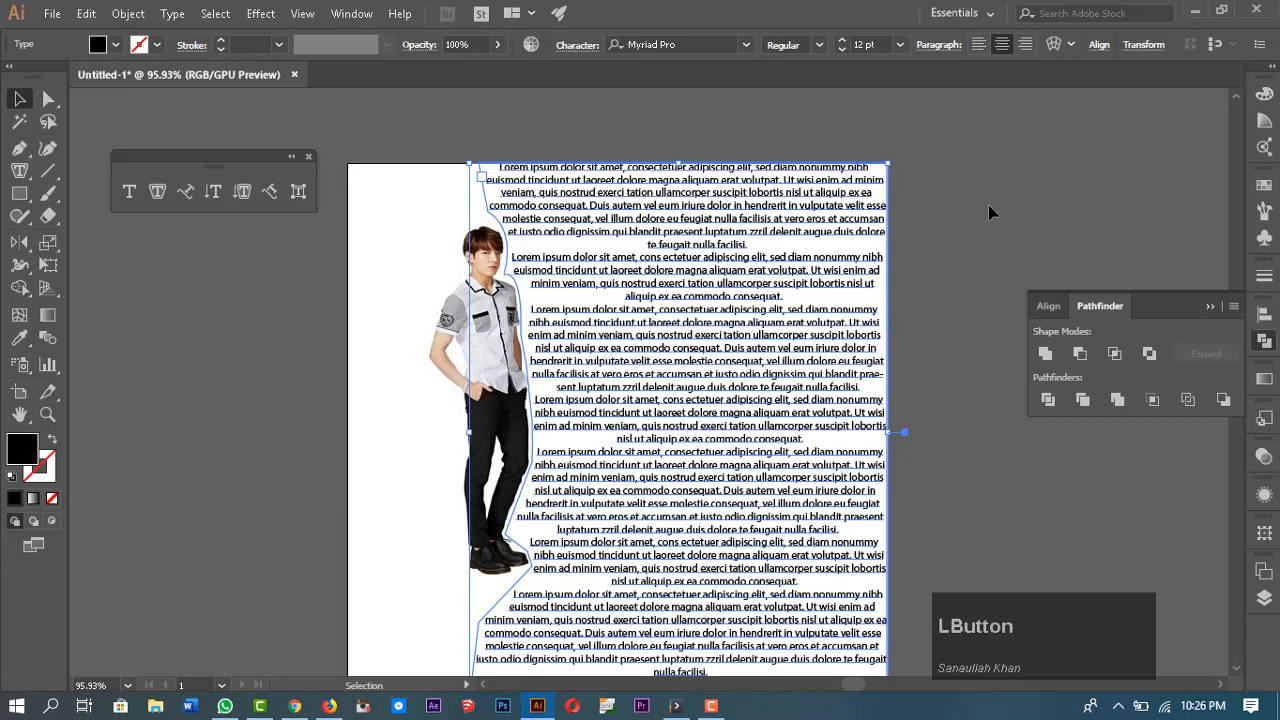
pyautogui.click(738, 427)
pyautogui.click(420, 172)
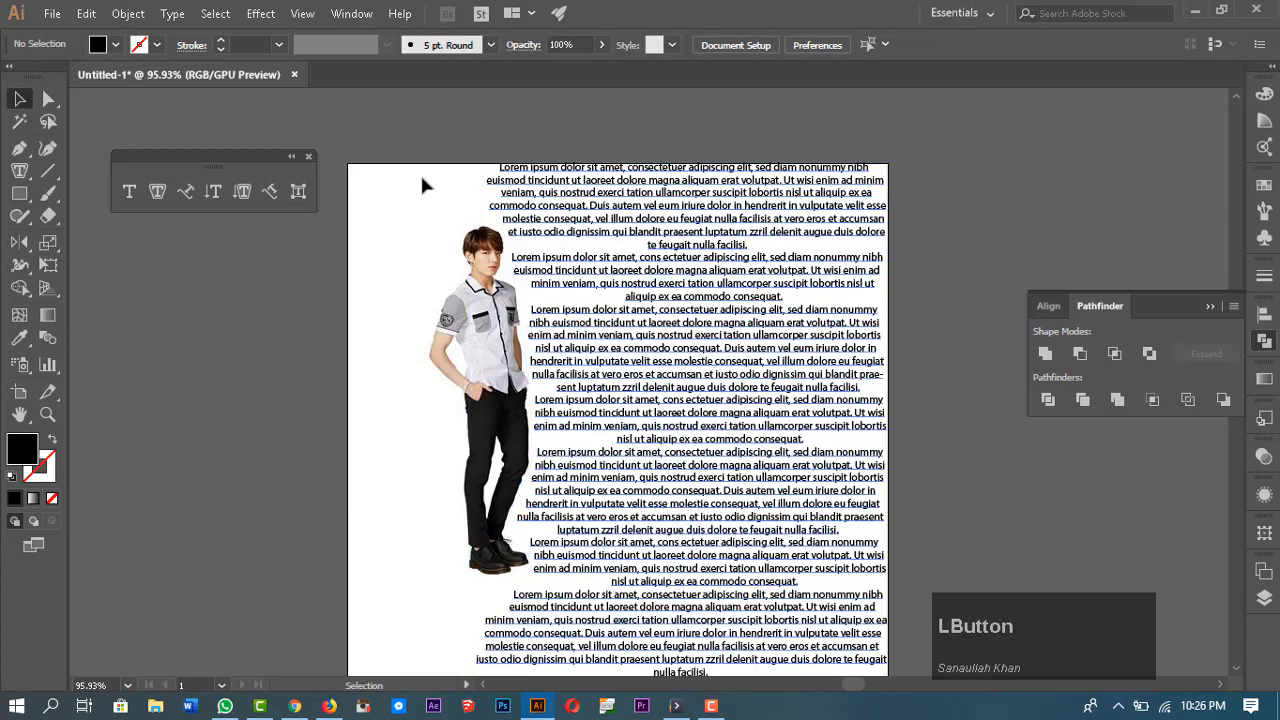
pyautogui.moveTo(420, 115); pyautogui.dragTo(660, 465)
pyautogui.press('Delete')
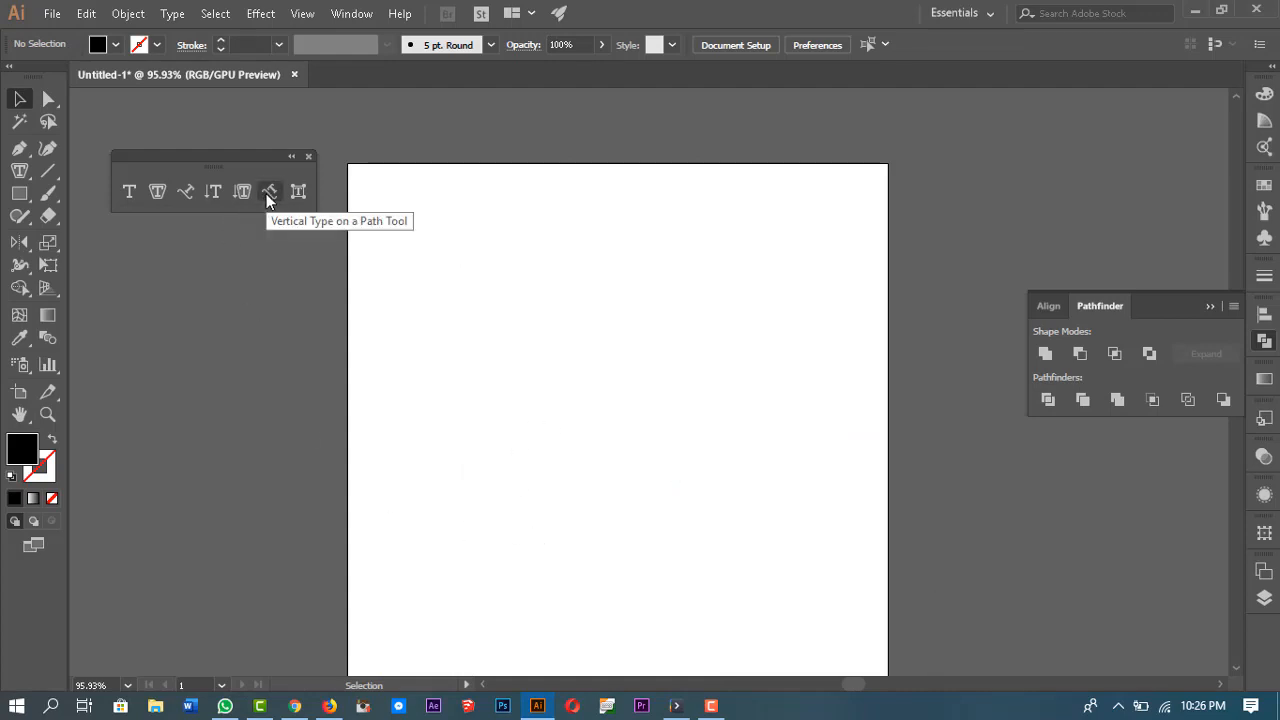
# Step: Draw a wavy open path across the artboard's upper area with the Pen tool and swap fill and stroke so it has no fill
pyautogui.click(186, 191)
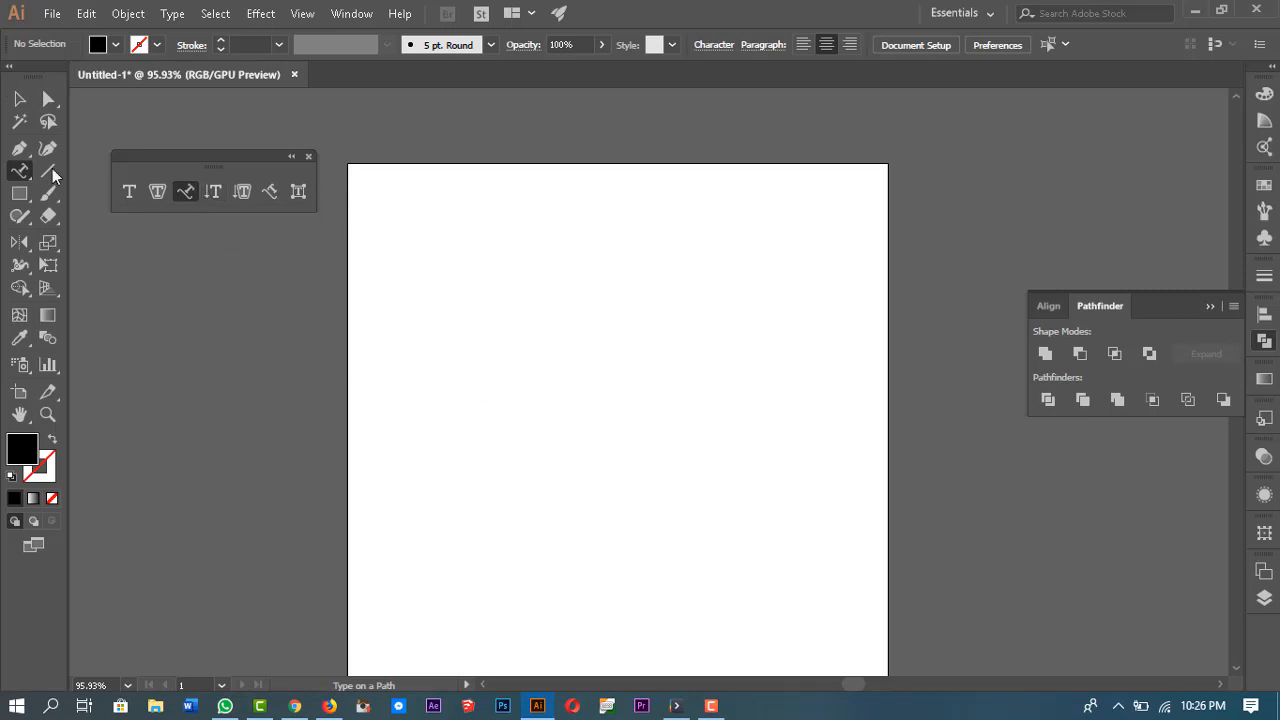
pyautogui.click(19, 148)
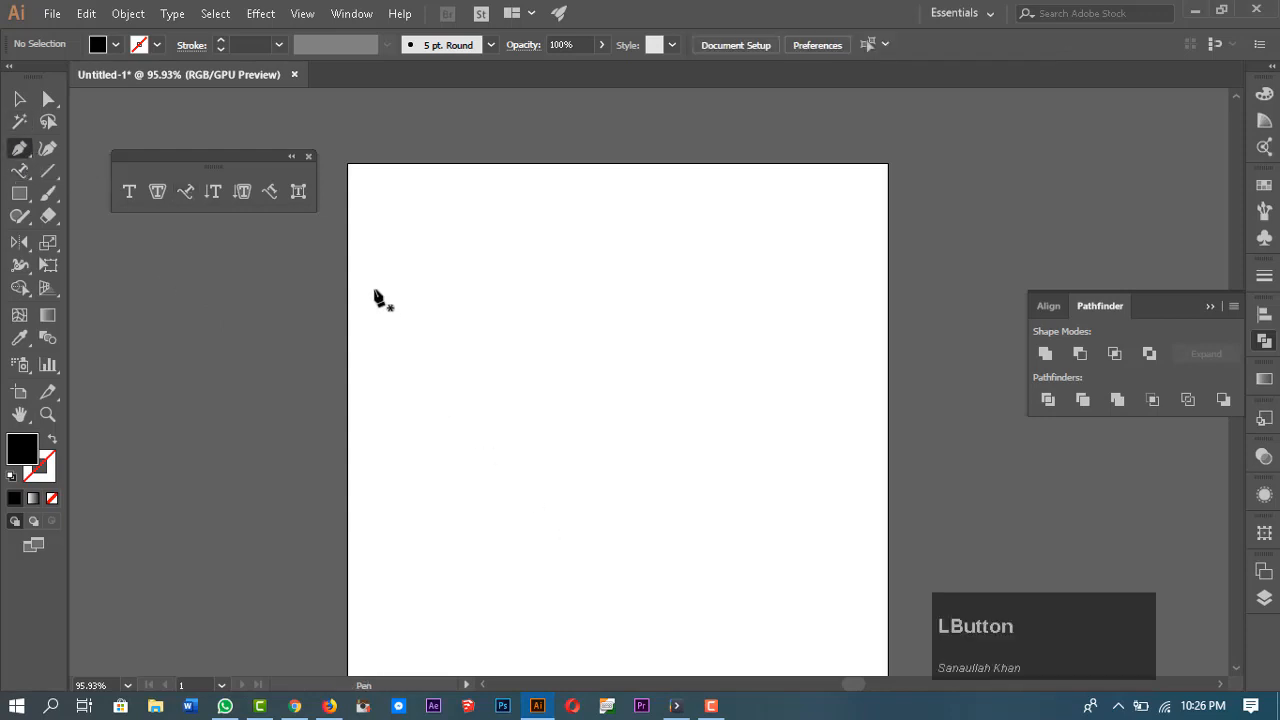
pyautogui.click(374, 287)
pyautogui.moveTo(533, 292); pyautogui.dragTo(614, 337)
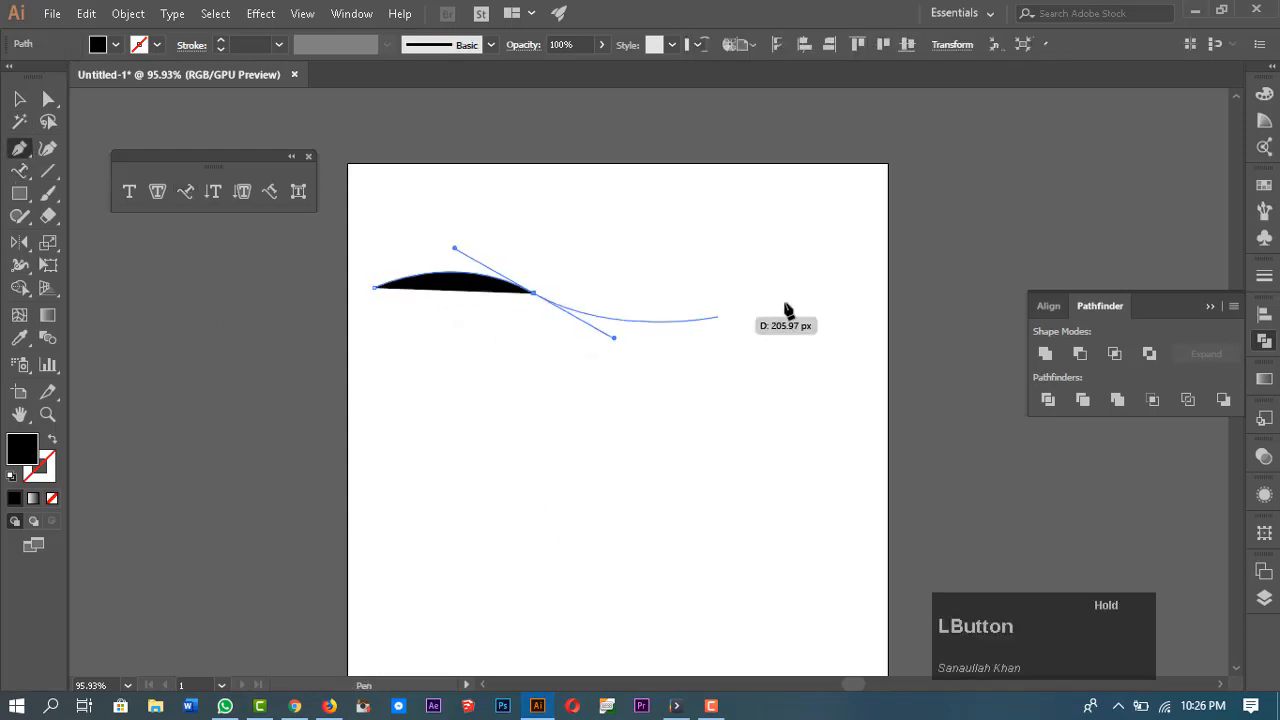
pyautogui.moveTo(769, 257); pyautogui.dragTo(841, 184)
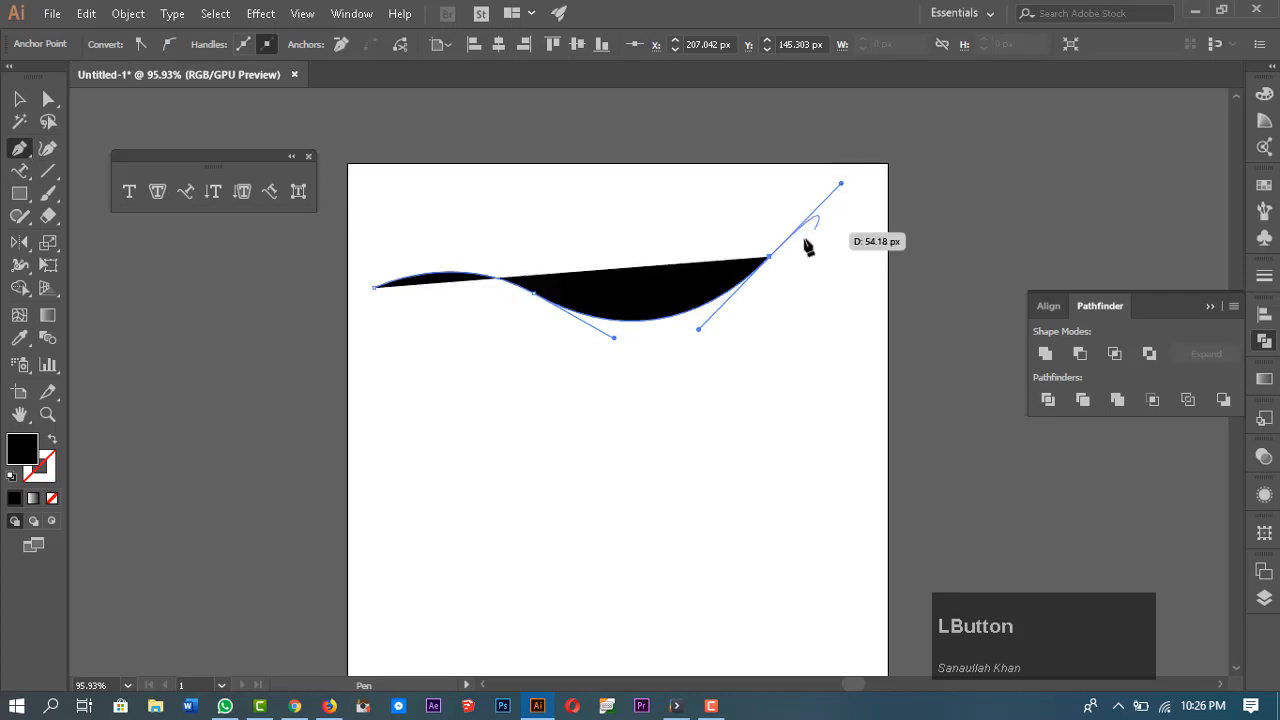
pyautogui.click(770, 257)
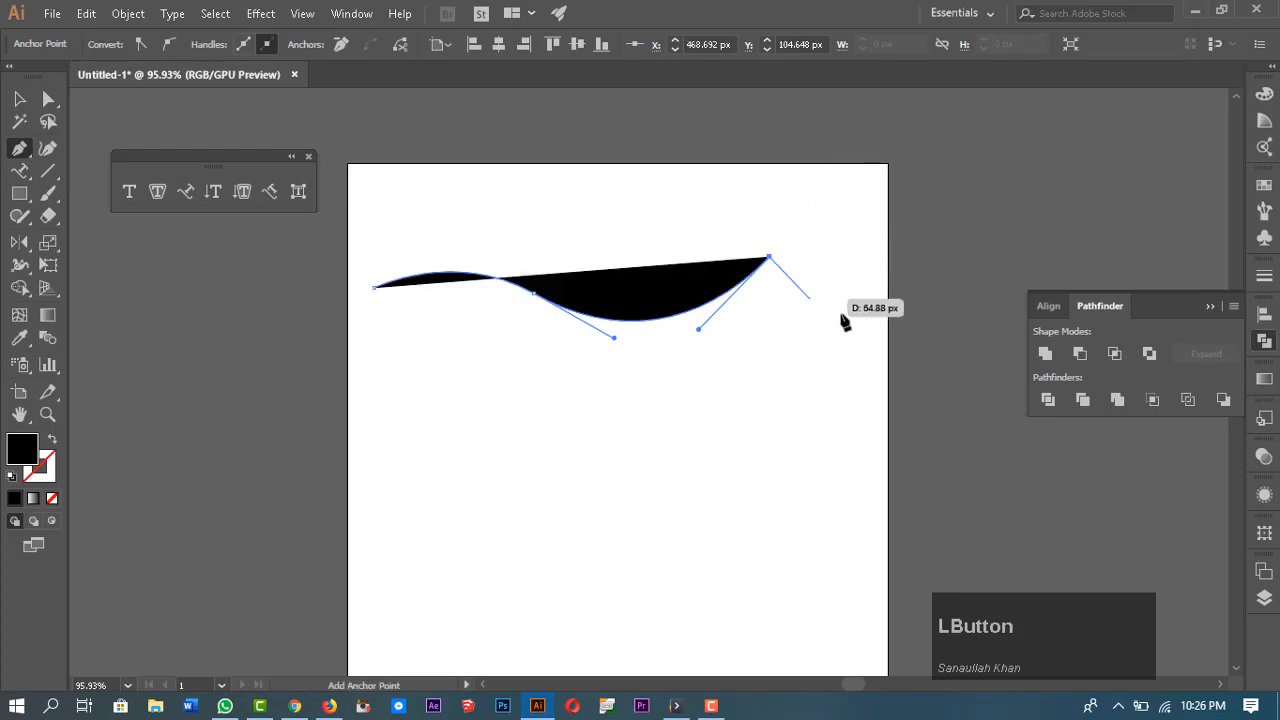
pyautogui.press('Escape')
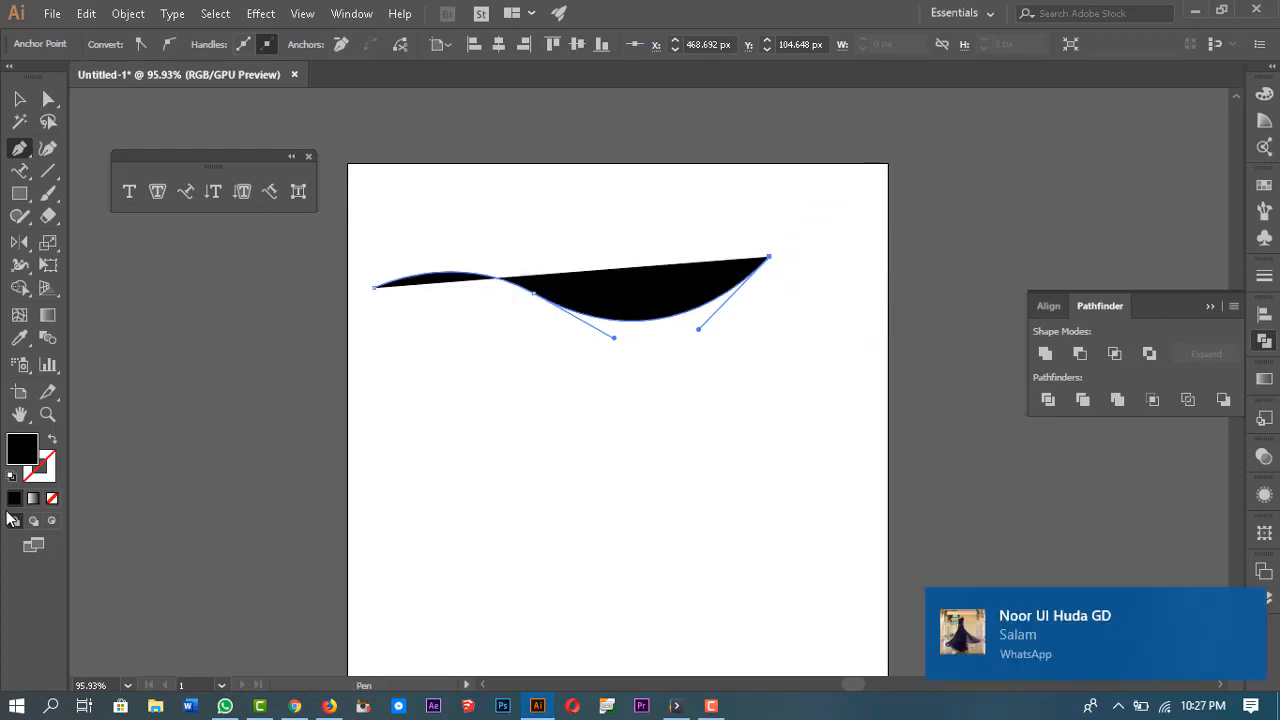
pyautogui.click(52, 443)
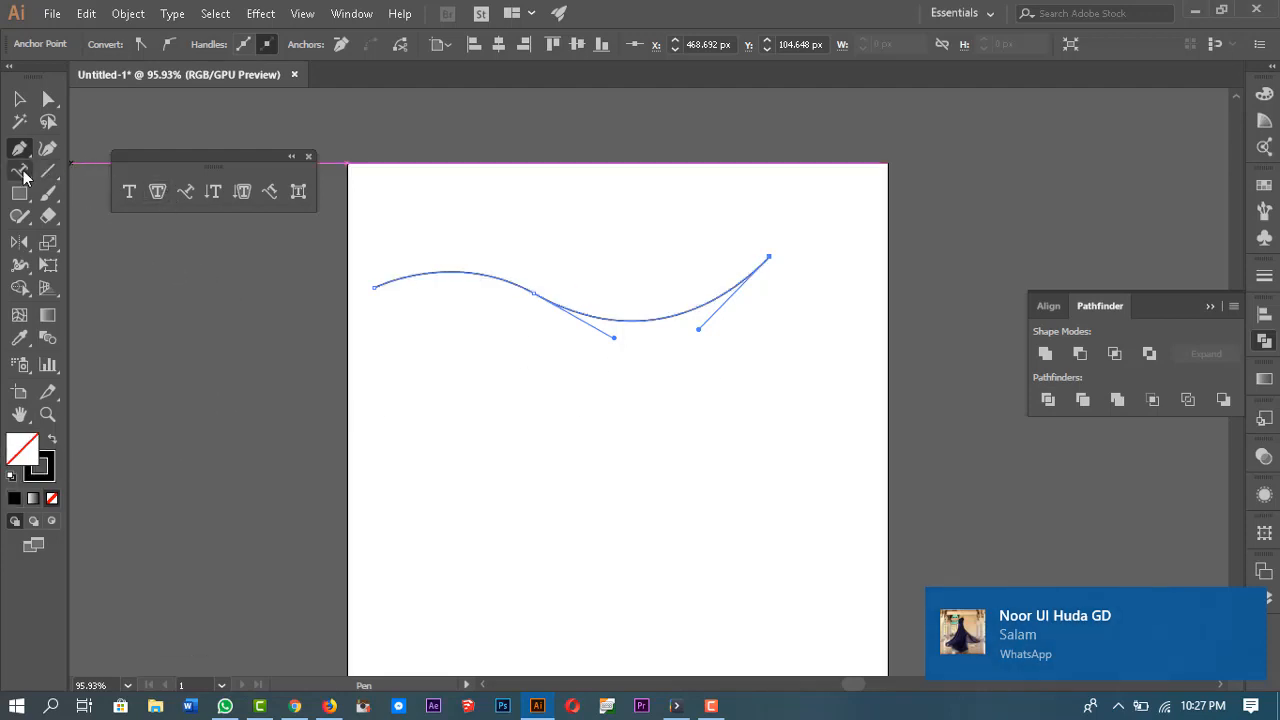
# Step: Place type on the wavy path, enter the text skgraphics 2019, and set its font size to 27 pt
pyautogui.click(186, 192)
pyautogui.click(536, 300)
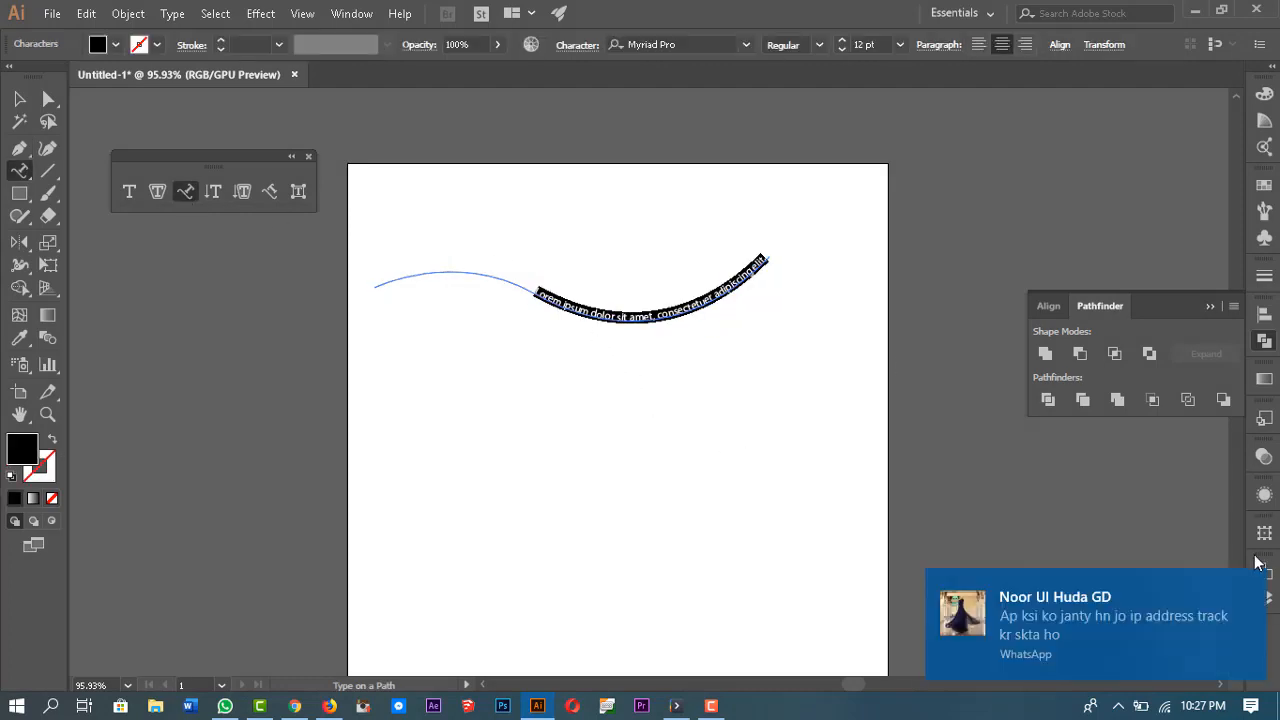
pyautogui.click(1250, 588)
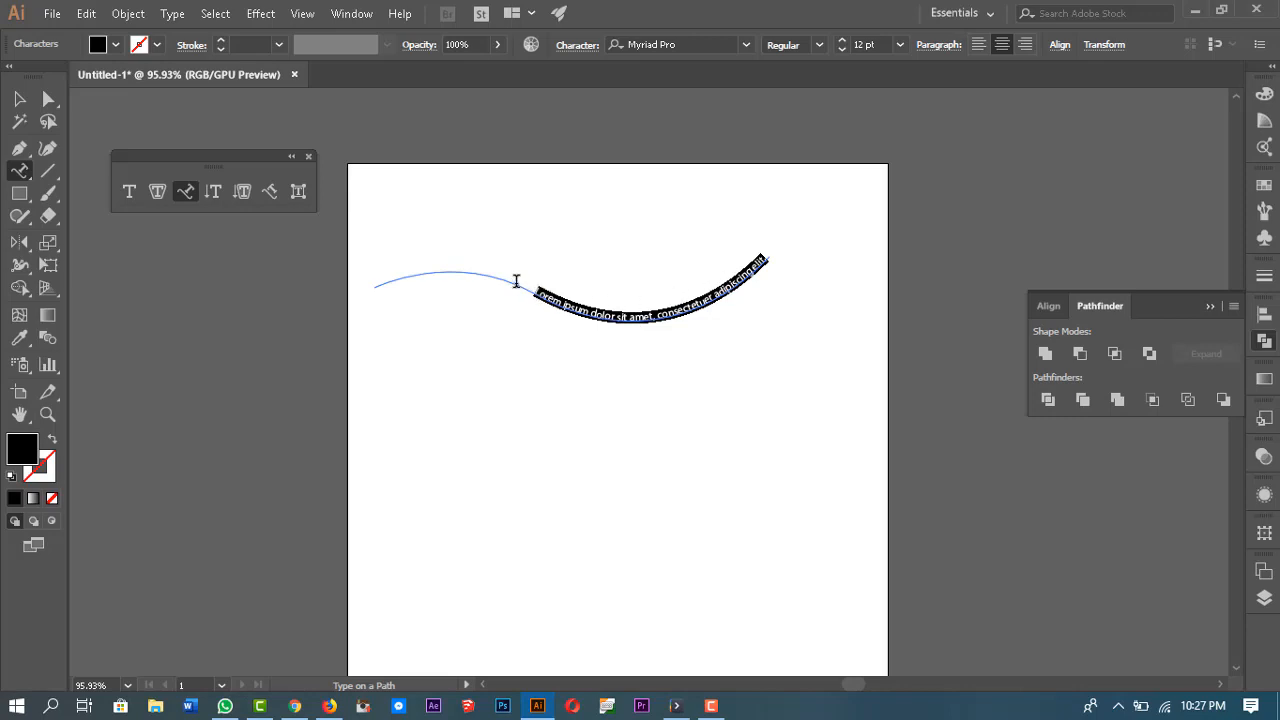
pyautogui.write('skgrap')
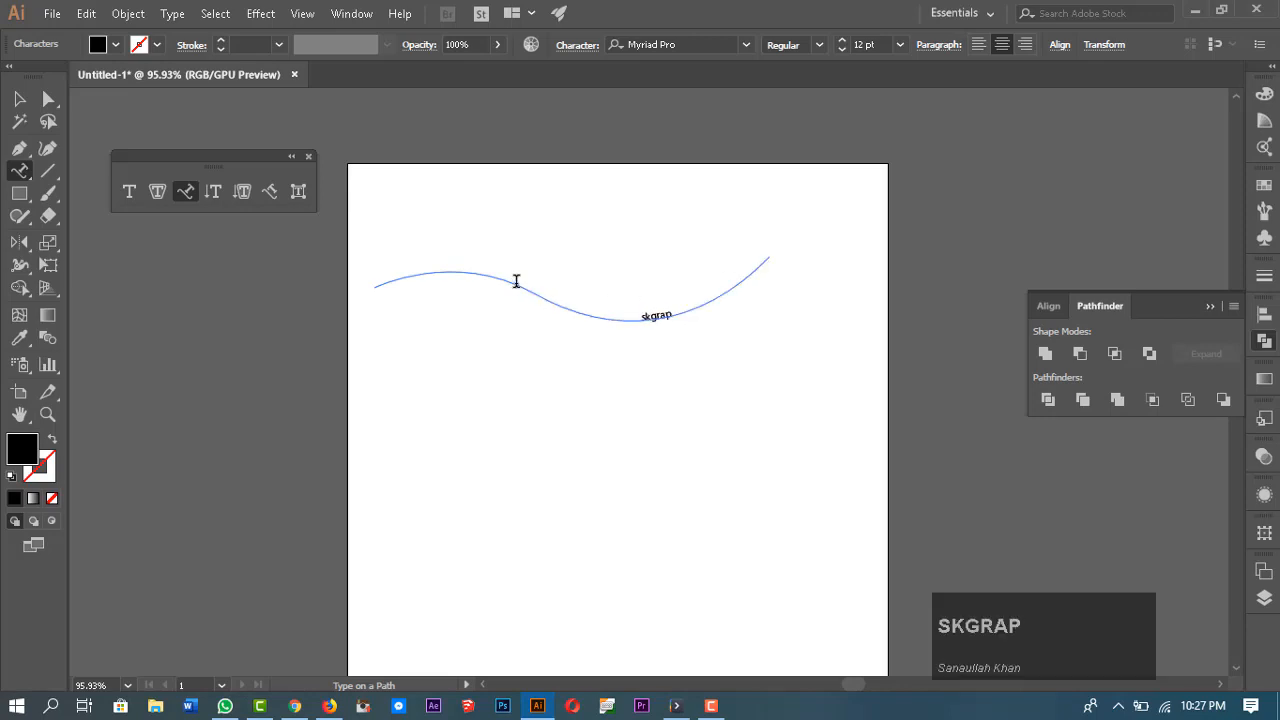
pyautogui.write('hics 2019')
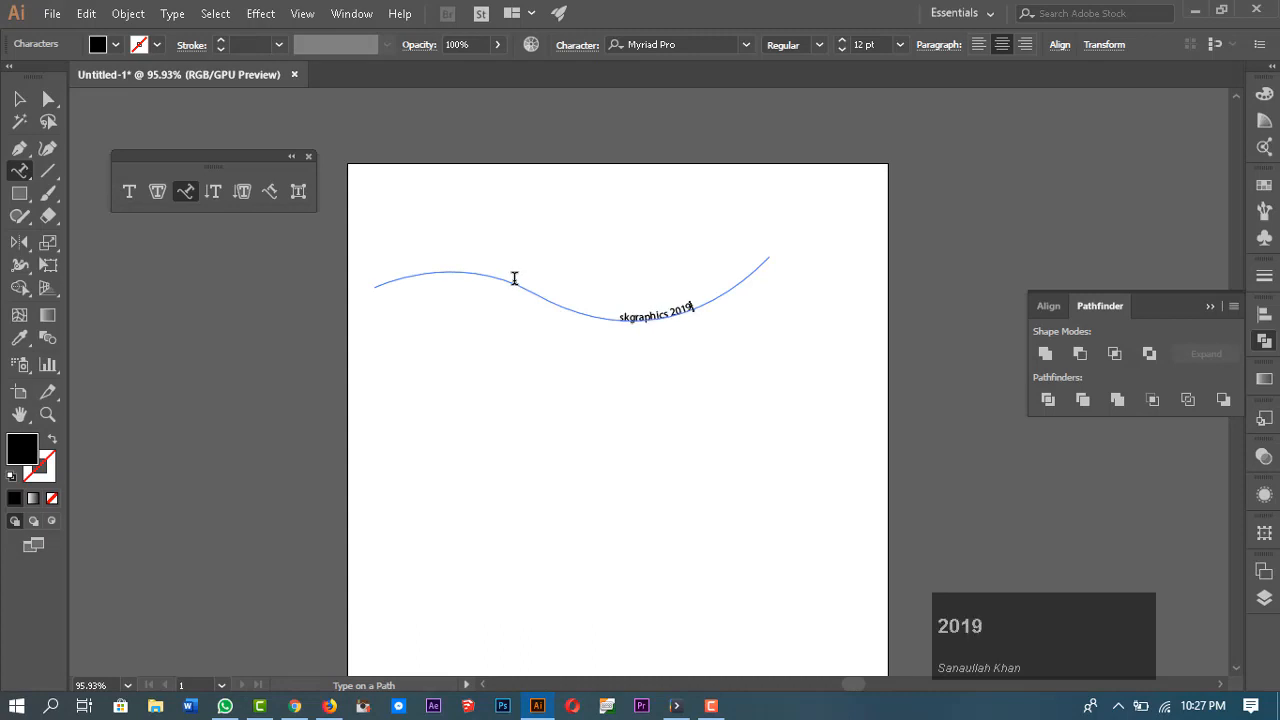
pyautogui.press('Escape')
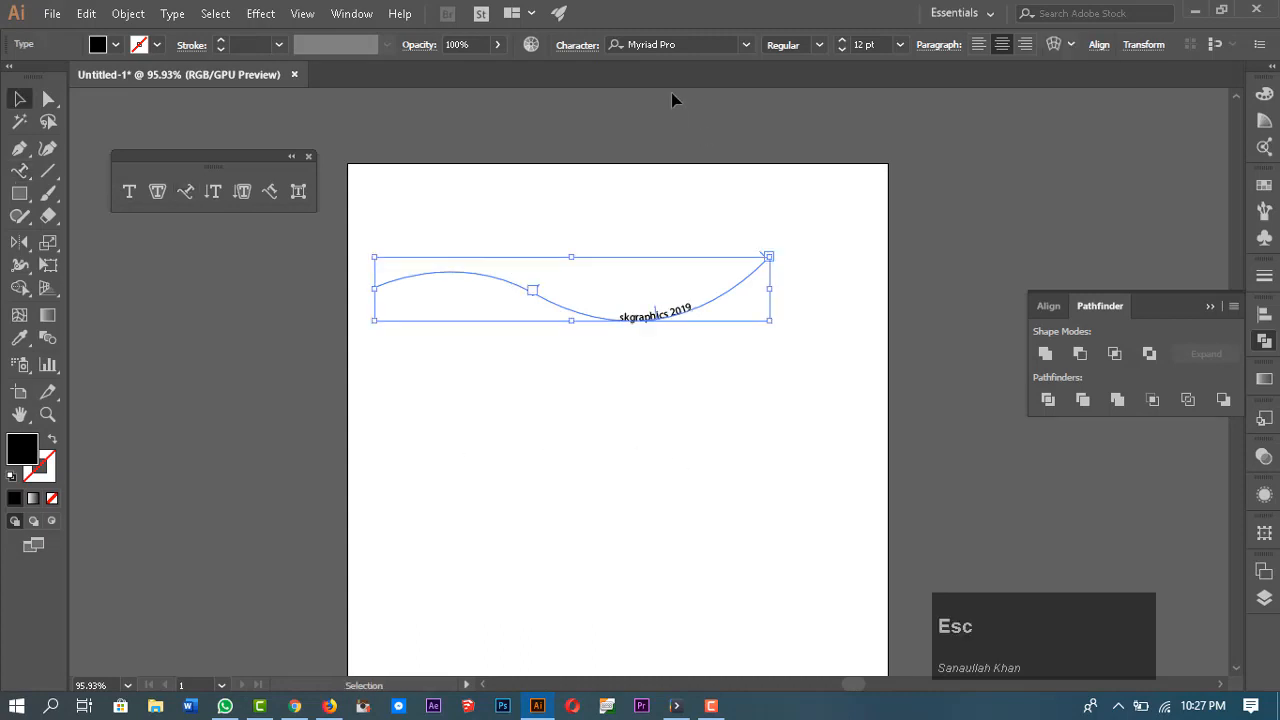
pyautogui.click(841, 41)
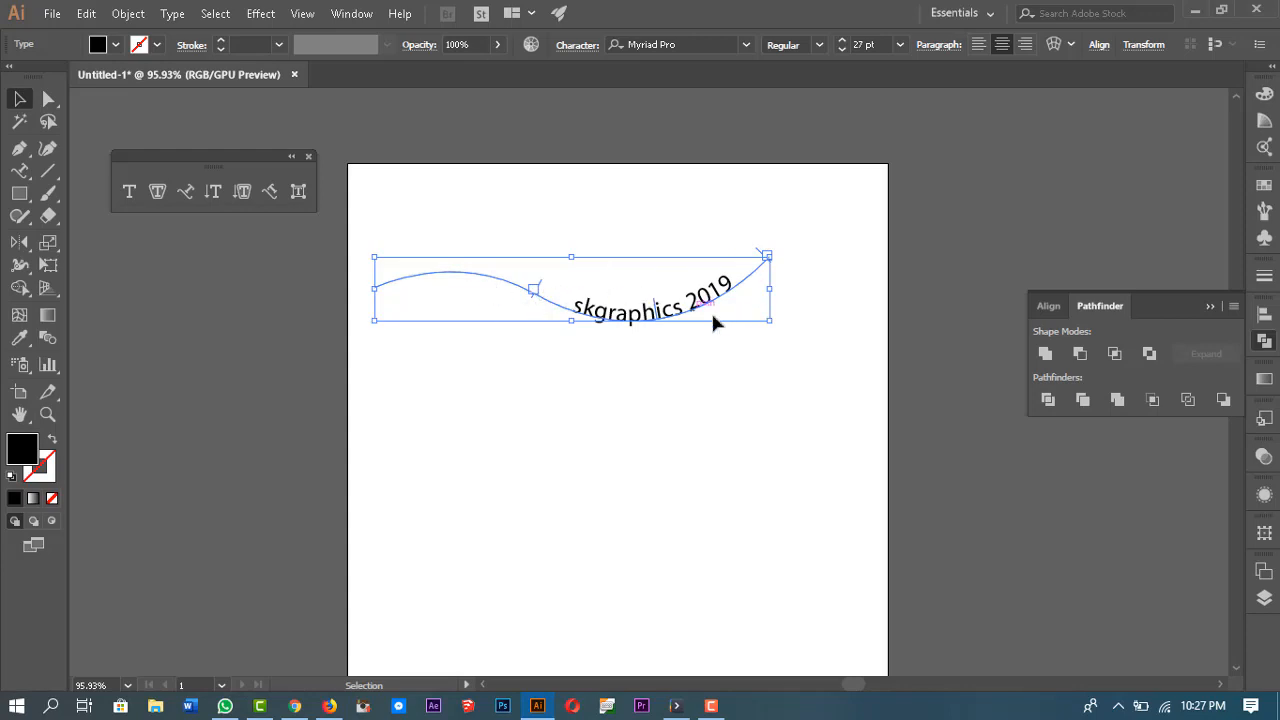
# Step: Slide the text along the path by dragging its start, centre and end brackets with Direct Selection
pyautogui.scroll(1, 651, 314)
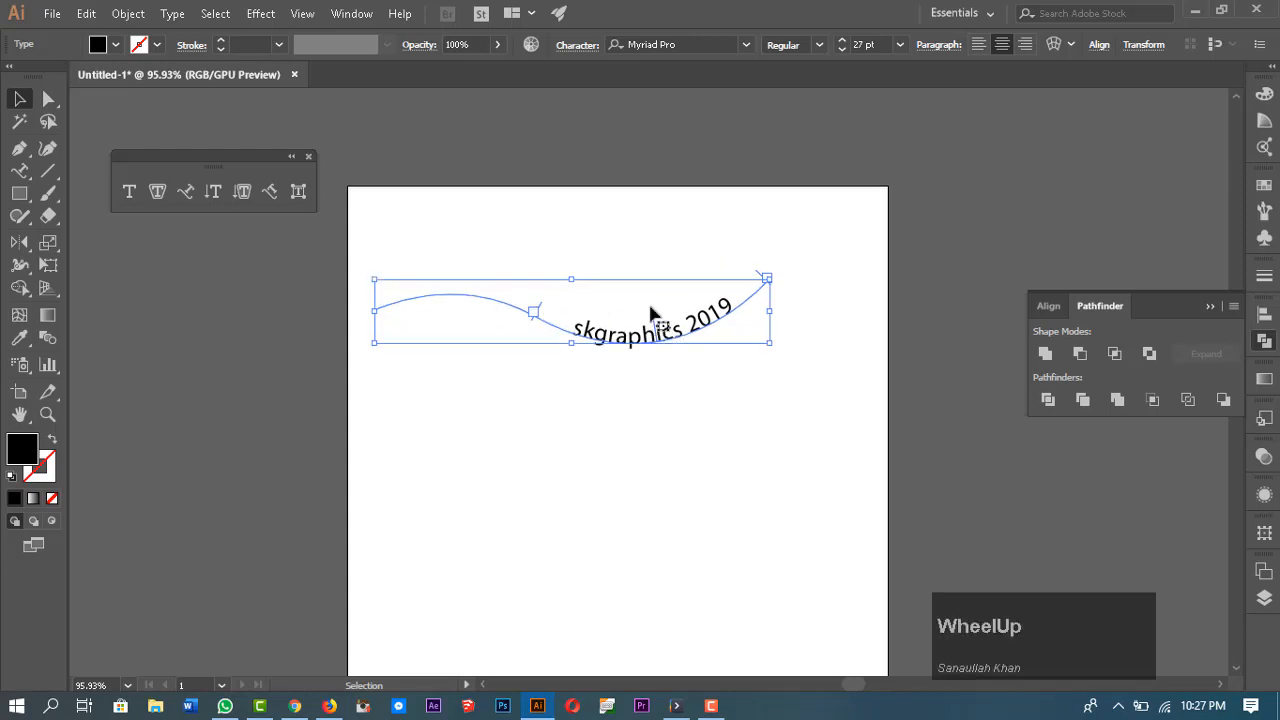
pyautogui.press('z')
pyautogui.moveTo(643, 342); pyautogui.dragTo(754, 360)
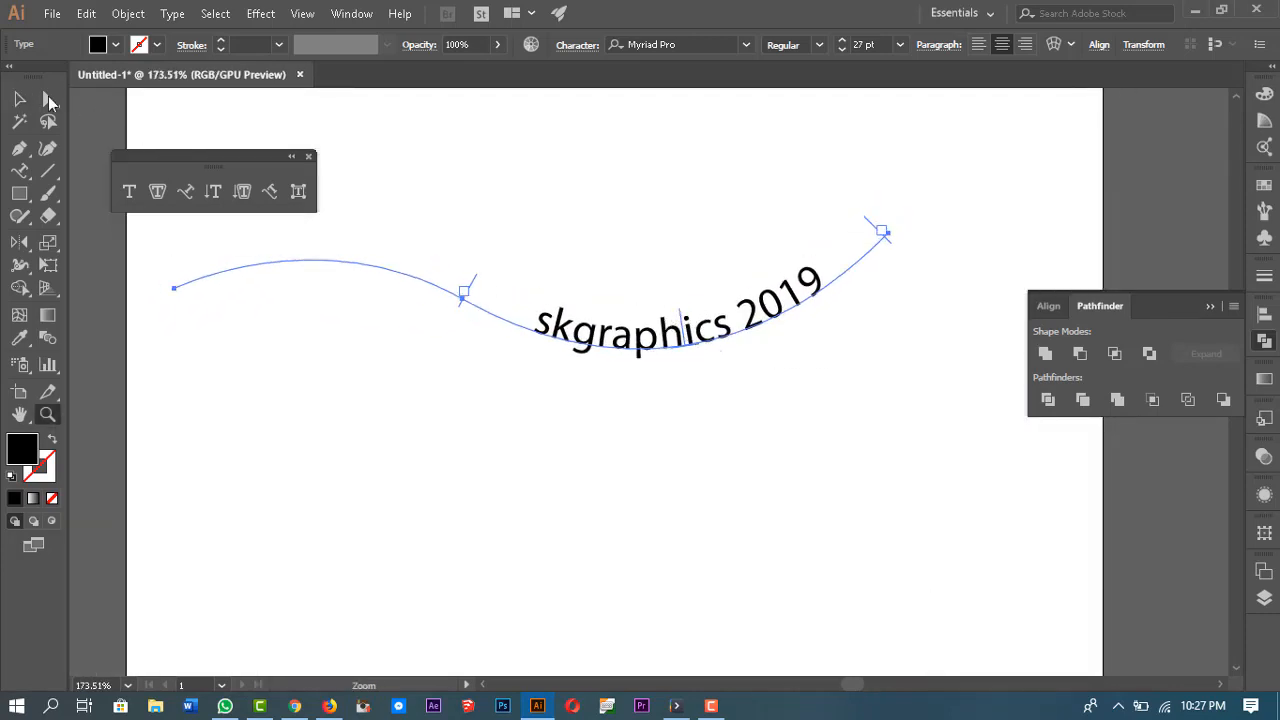
pyautogui.click(47, 99)
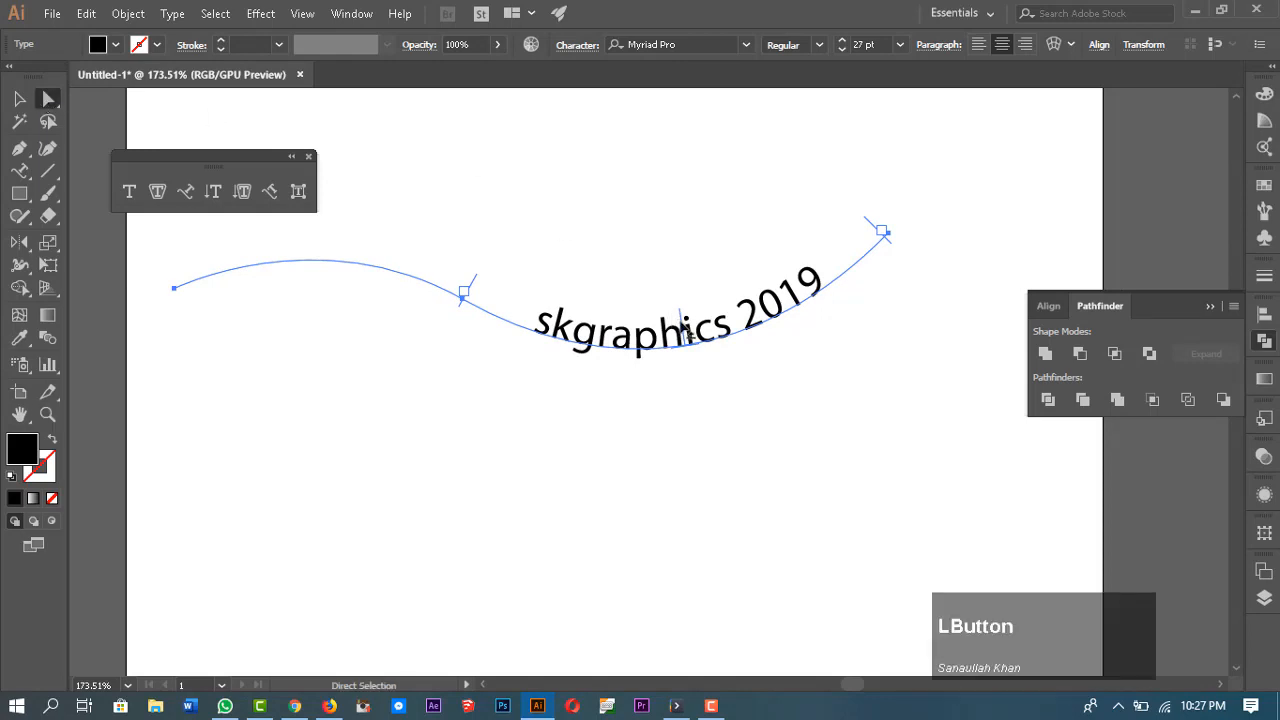
pyautogui.moveTo(688, 336); pyautogui.dragTo(670, 316)
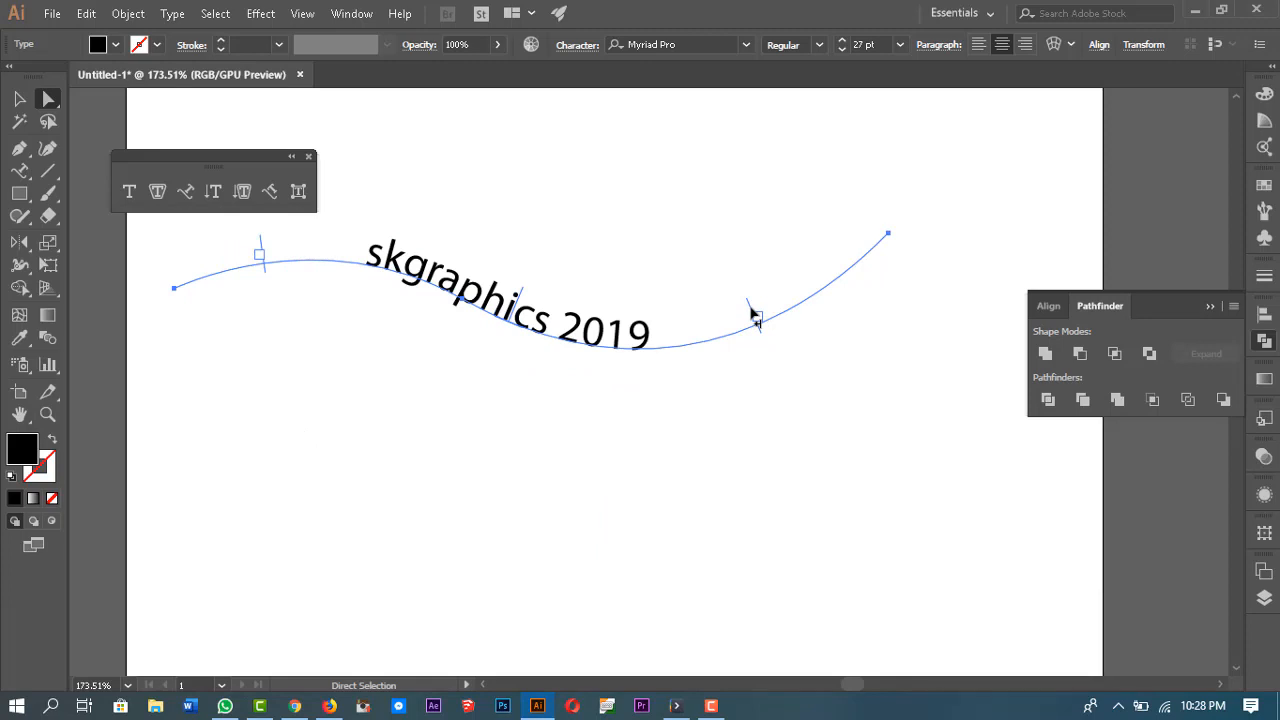
pyautogui.moveTo(755, 318); pyautogui.dragTo(570, 329)
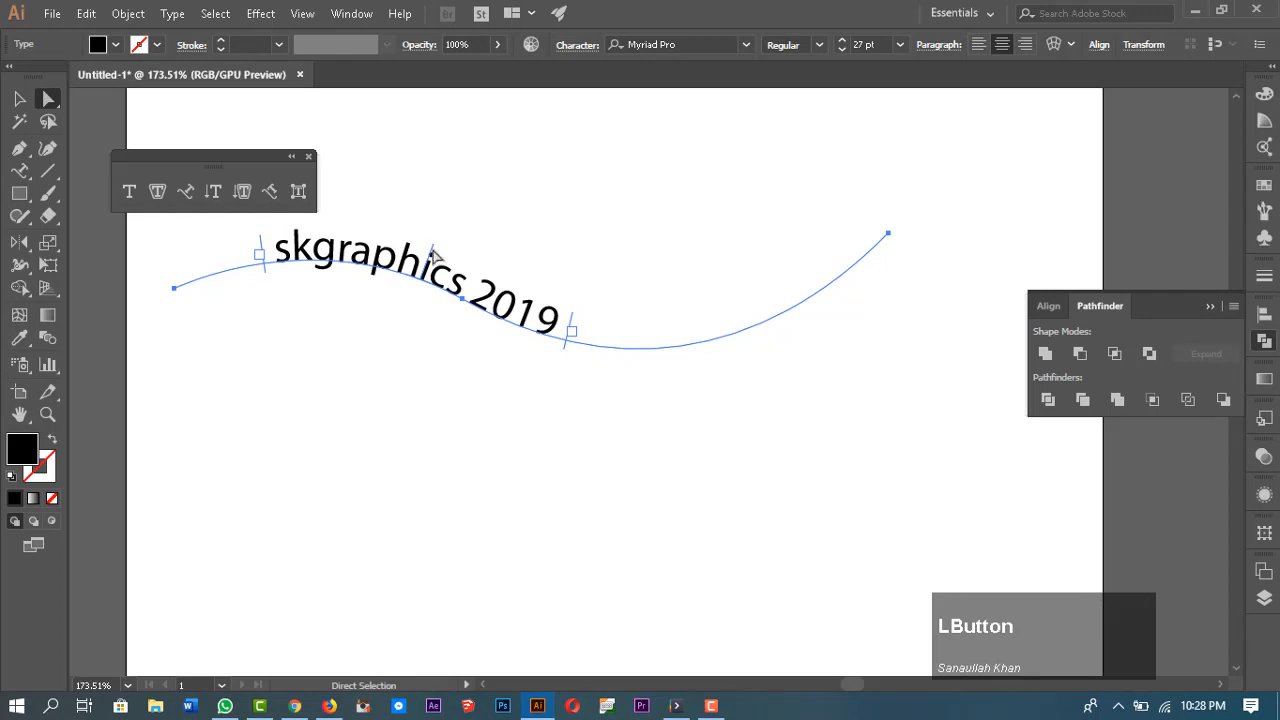
pyautogui.moveTo(437, 262); pyautogui.dragTo(616, 255)
pyautogui.moveTo(757, 247); pyautogui.dragTo(567, 265)
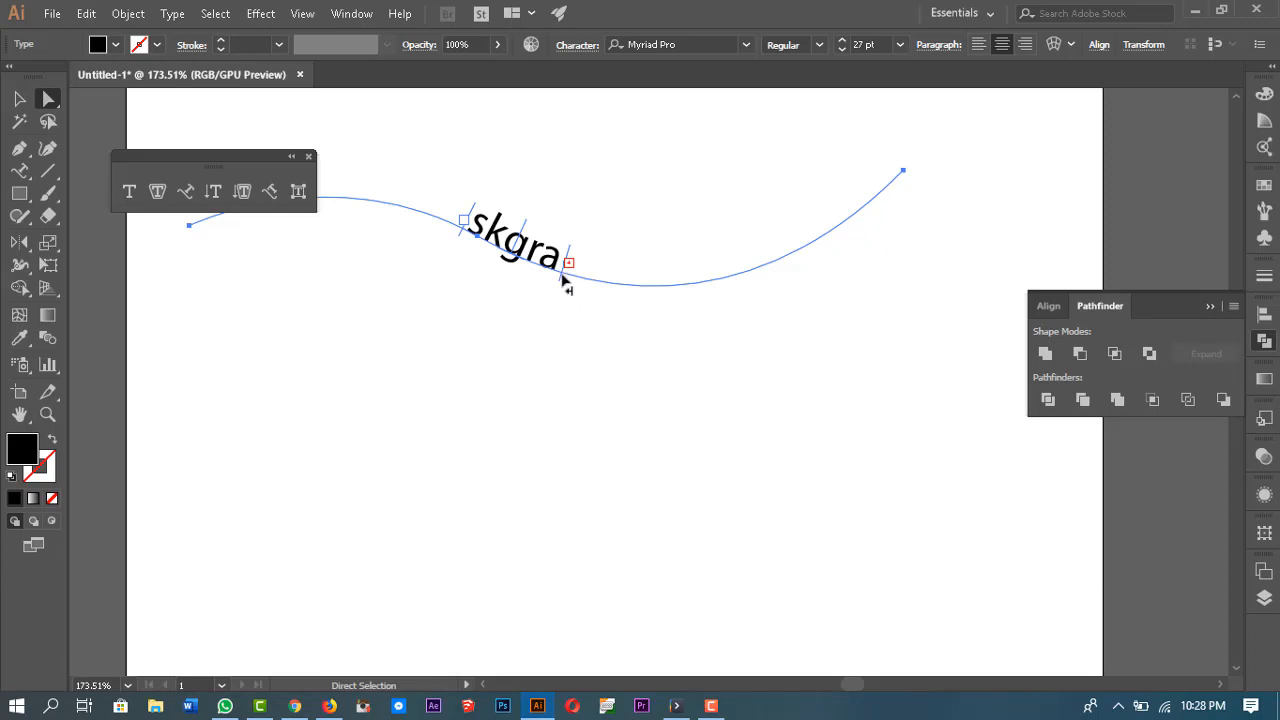
pyautogui.moveTo(562, 281); pyautogui.dragTo(840, 272)
pyautogui.scroll(3, 778, 346)
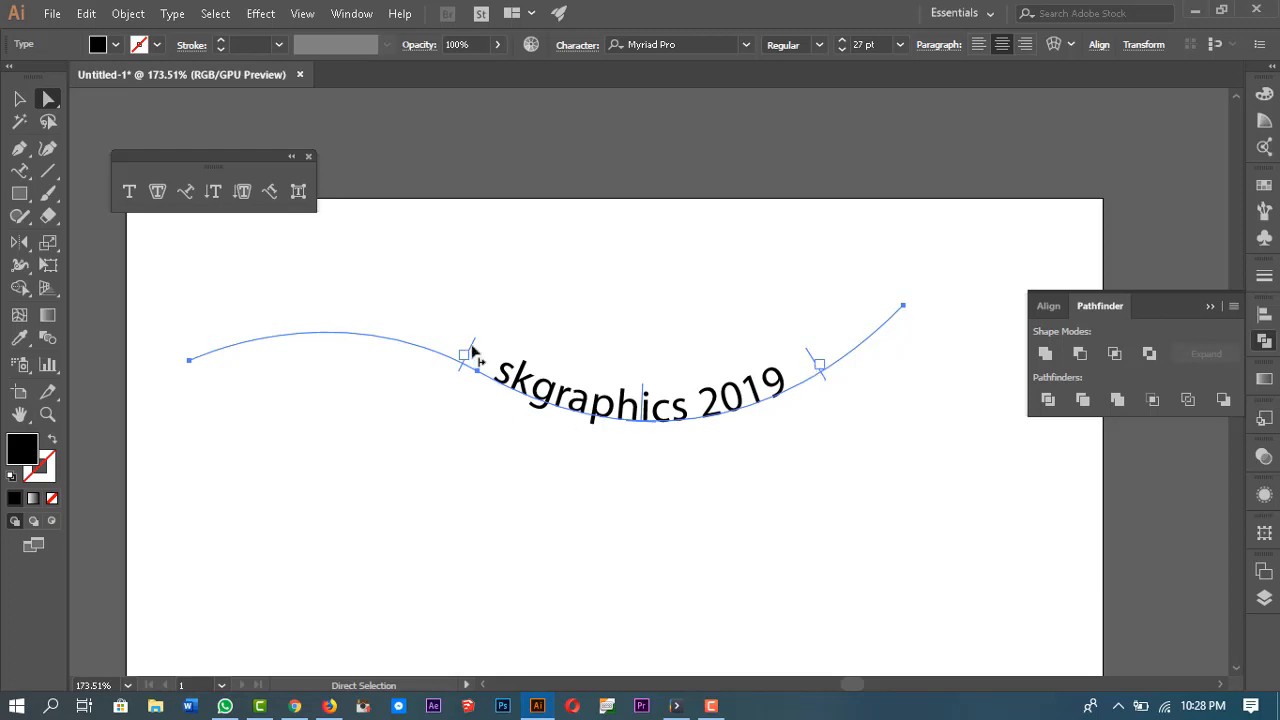
pyautogui.moveTo(474, 356); pyautogui.dragTo(398, 333)
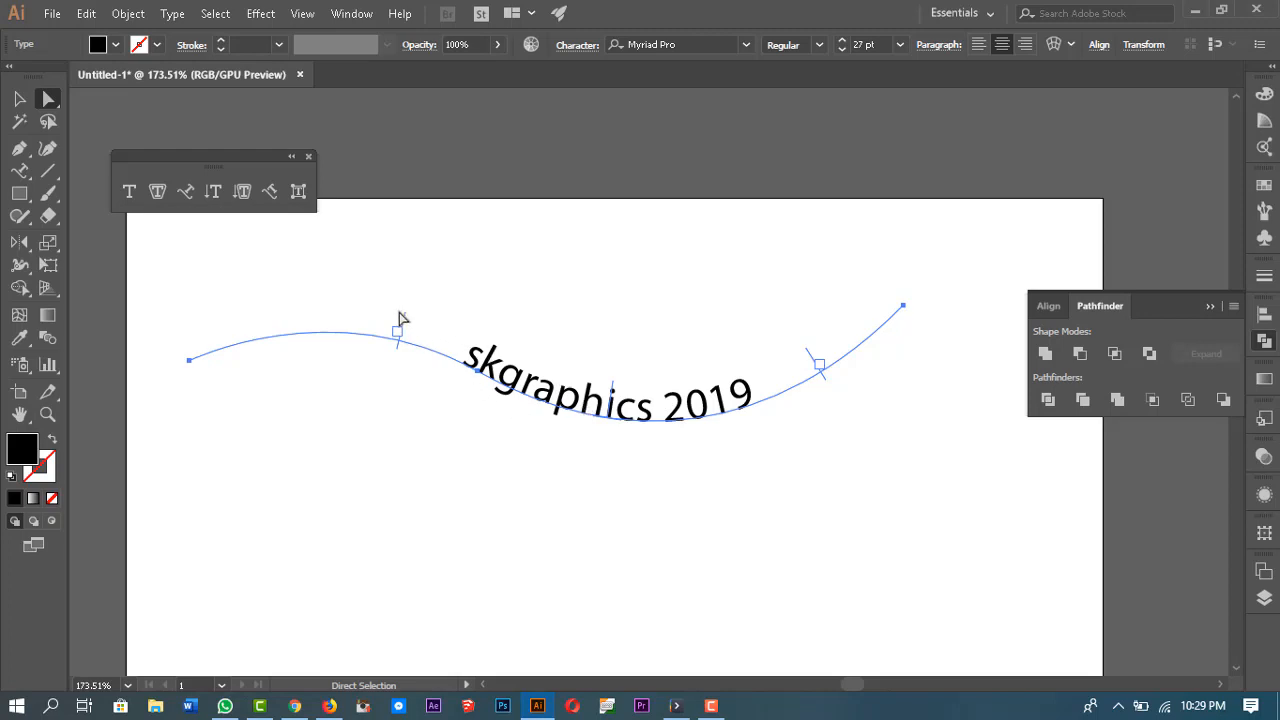
pyautogui.moveTo(399, 318); pyautogui.dragTo(186, 392)
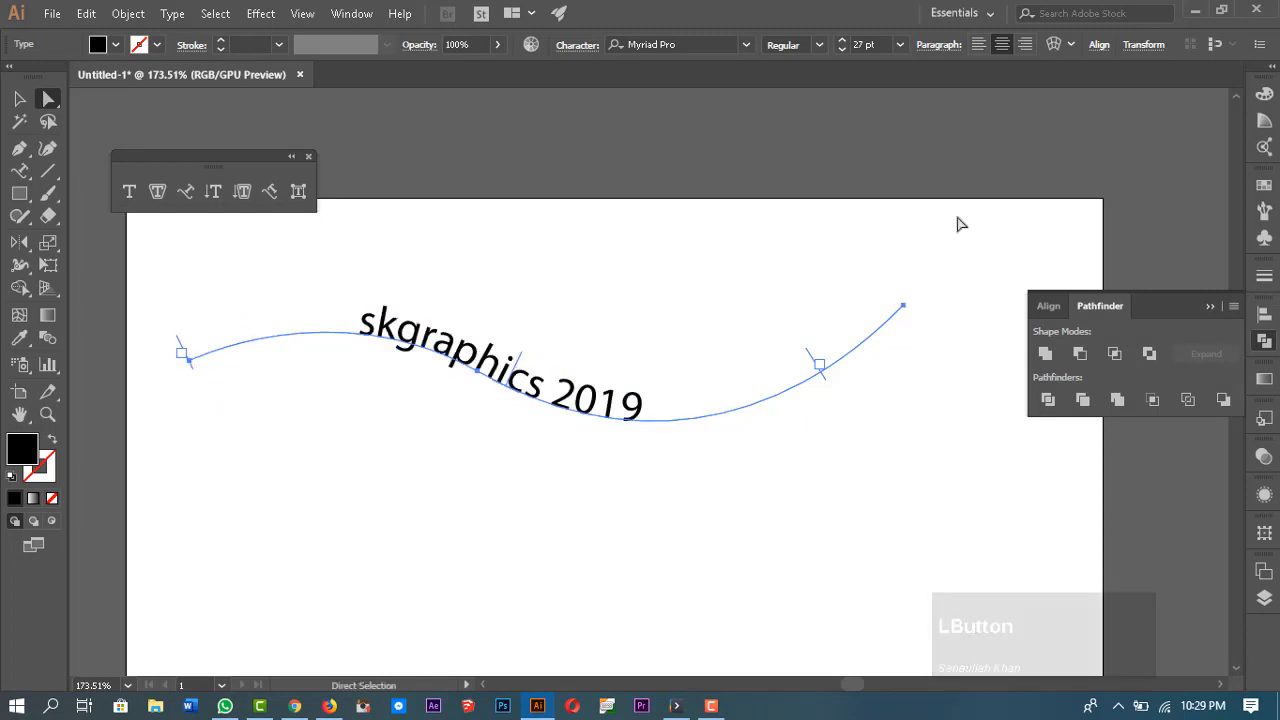
pyautogui.moveTo(812, 362); pyautogui.dragTo(1000, 267)
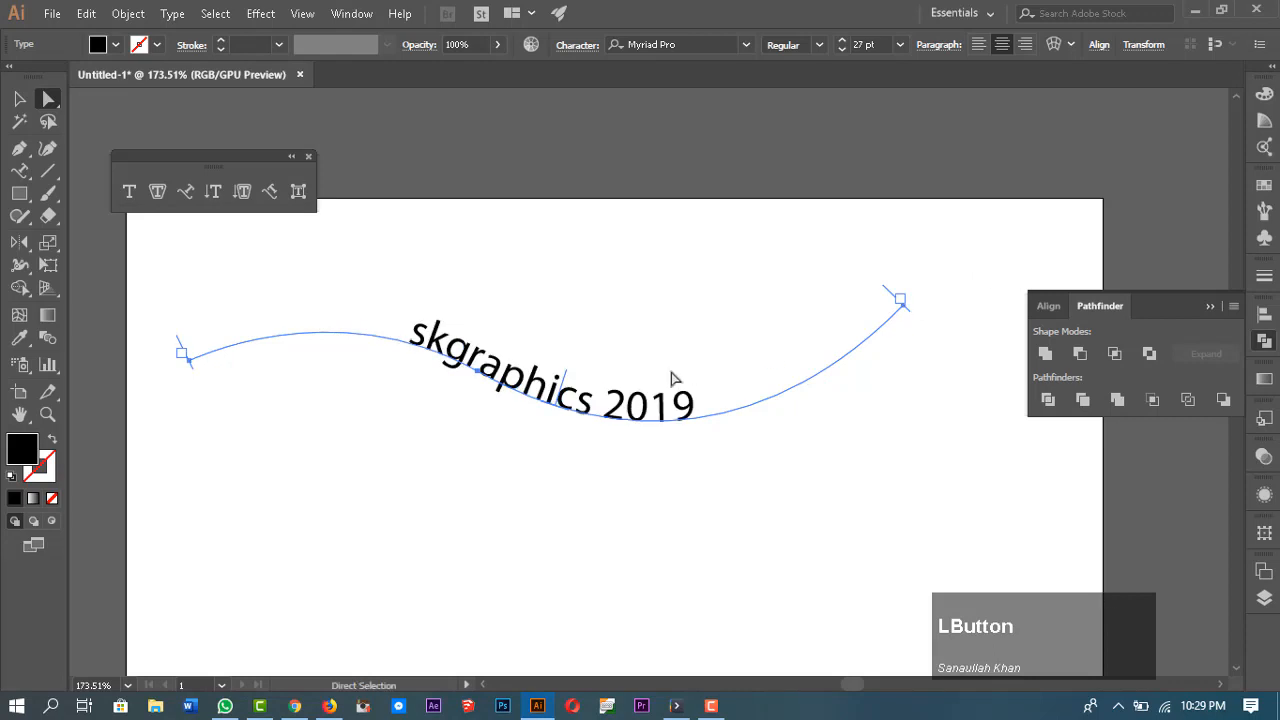
# Step: Reposition the text's brackets again so skgraphics 2019 sits centred over the path's lower curve
pyautogui.moveTo(464, 366); pyautogui.dragTo(849, 335)
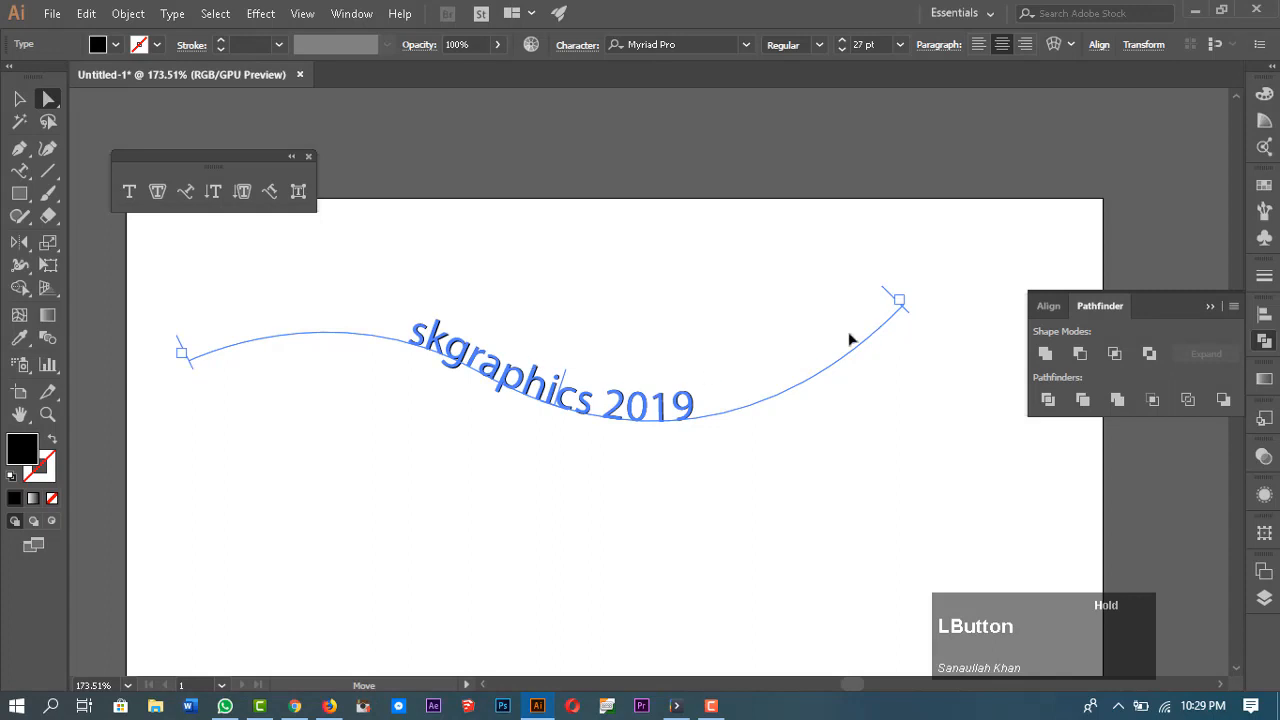
pyautogui.moveTo(587, 333); pyautogui.dragTo(587, 333)
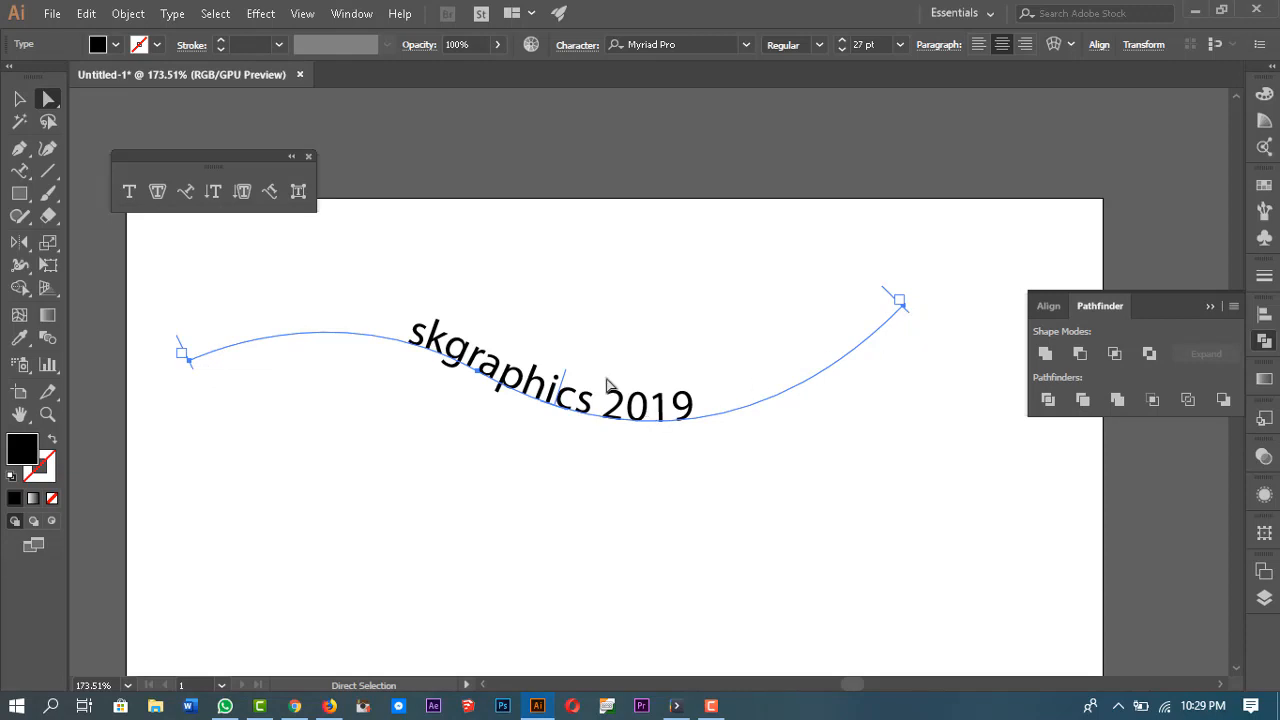
pyautogui.moveTo(563, 381)
pyautogui.mouseDown()
pyautogui.moveTo(614, 400)
pyautogui.moveTo(568, 393)
pyautogui.mouseUp()
pyautogui.moveTo(896, 299); pyautogui.dragTo(522, 381)
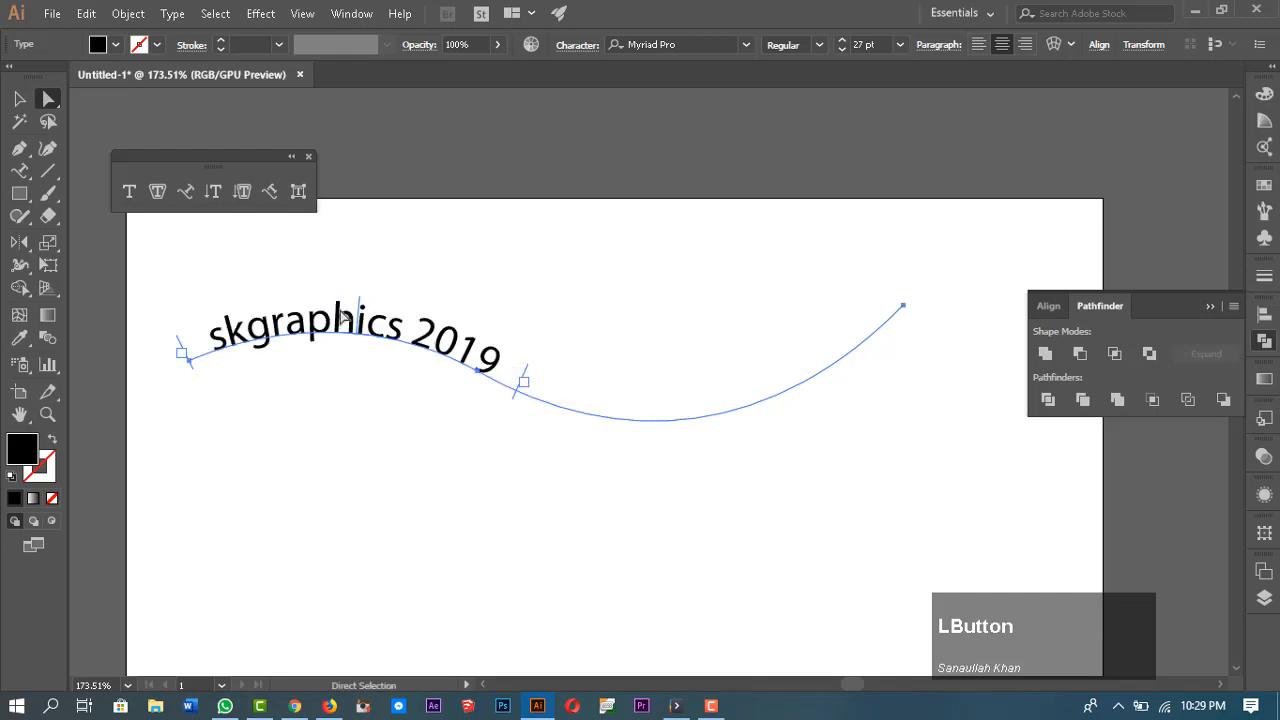
pyautogui.moveTo(364, 308); pyautogui.dragTo(620, 362)
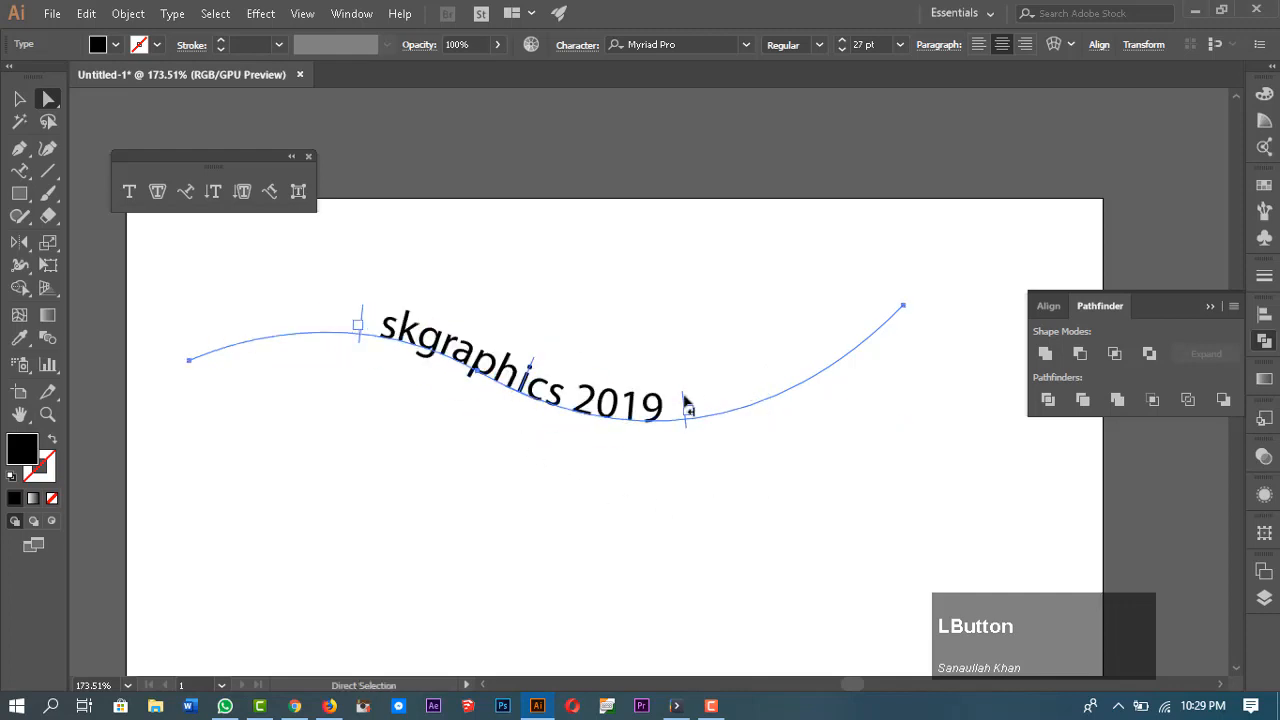
pyautogui.moveTo(686, 407); pyautogui.dragTo(652, 405)
pyautogui.moveTo(650, 405); pyautogui.dragTo(651, 407)
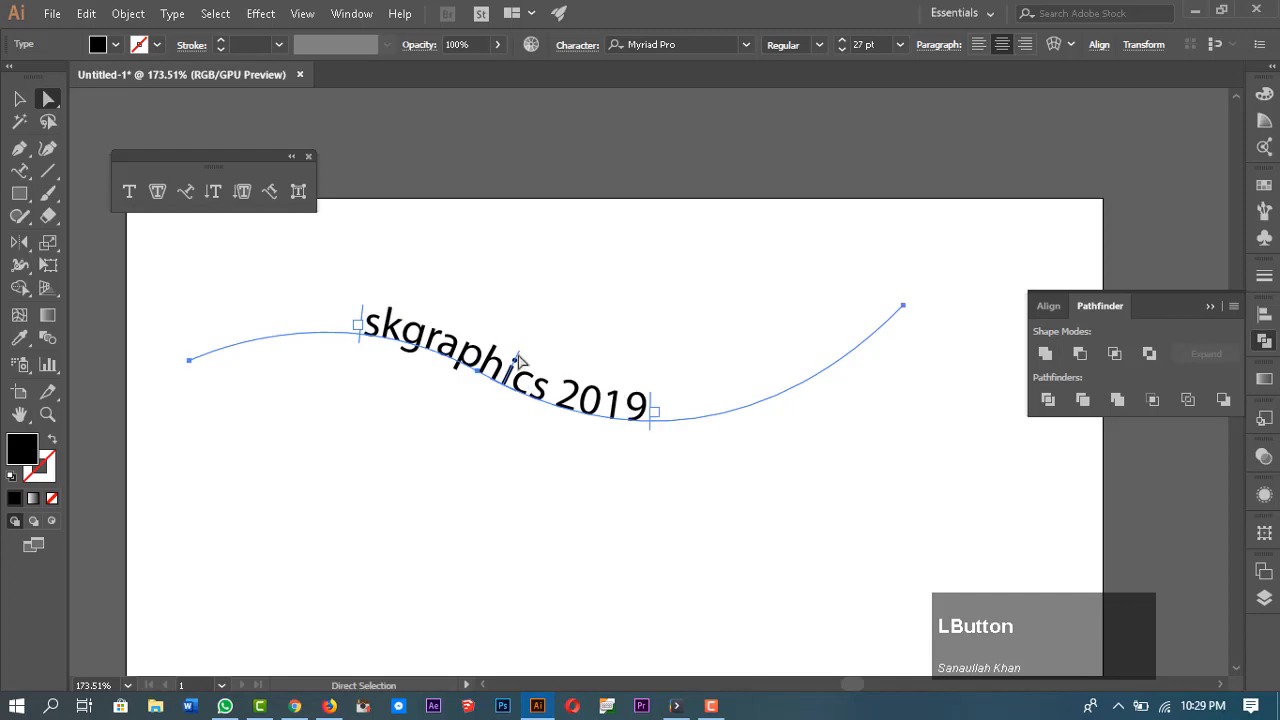
pyautogui.moveTo(518, 358); pyautogui.dragTo(695, 403)
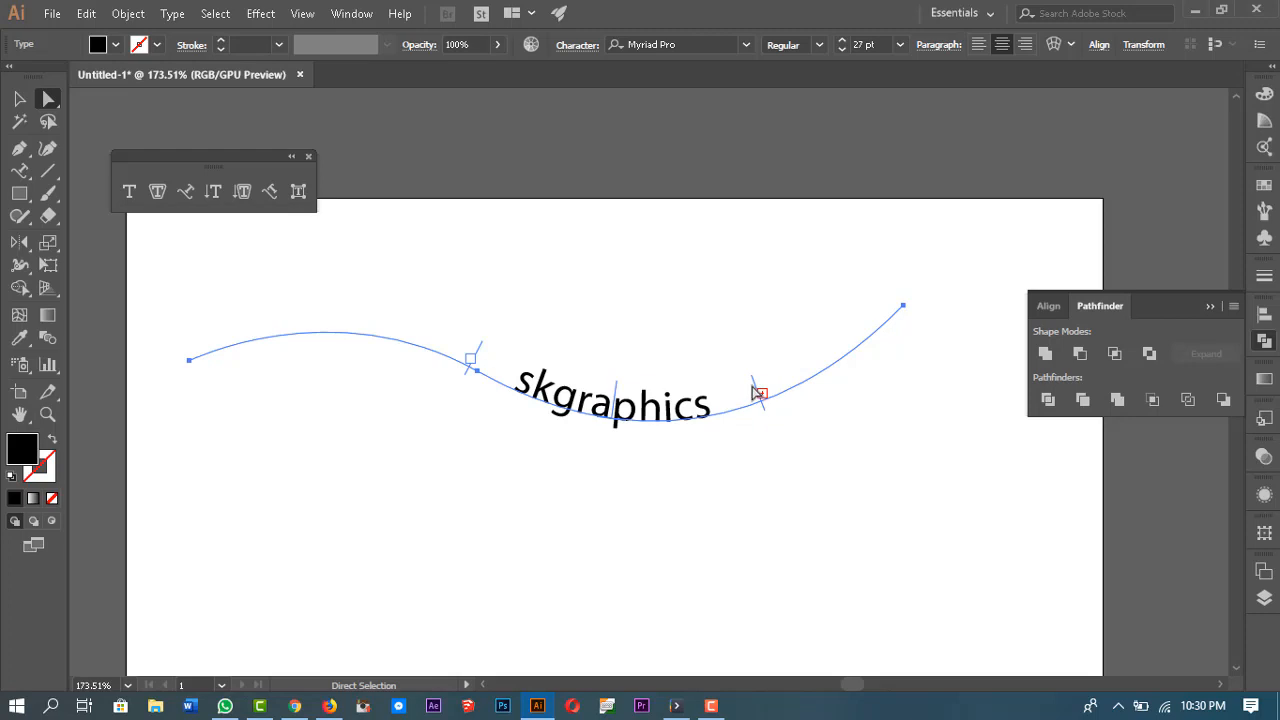
pyautogui.moveTo(758, 389); pyautogui.dragTo(803, 374)
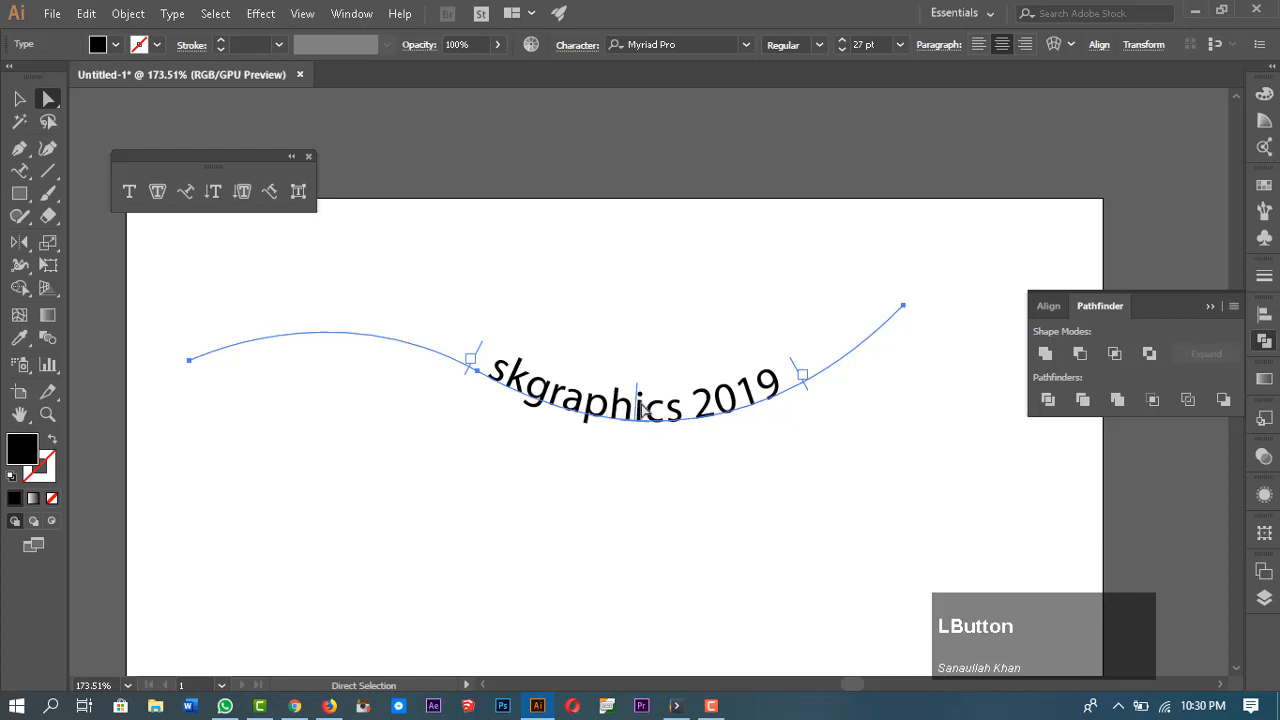
pyautogui.moveTo(640, 405); pyautogui.dragTo(352, 330)
pyautogui.scroll(-2, 735, 403)
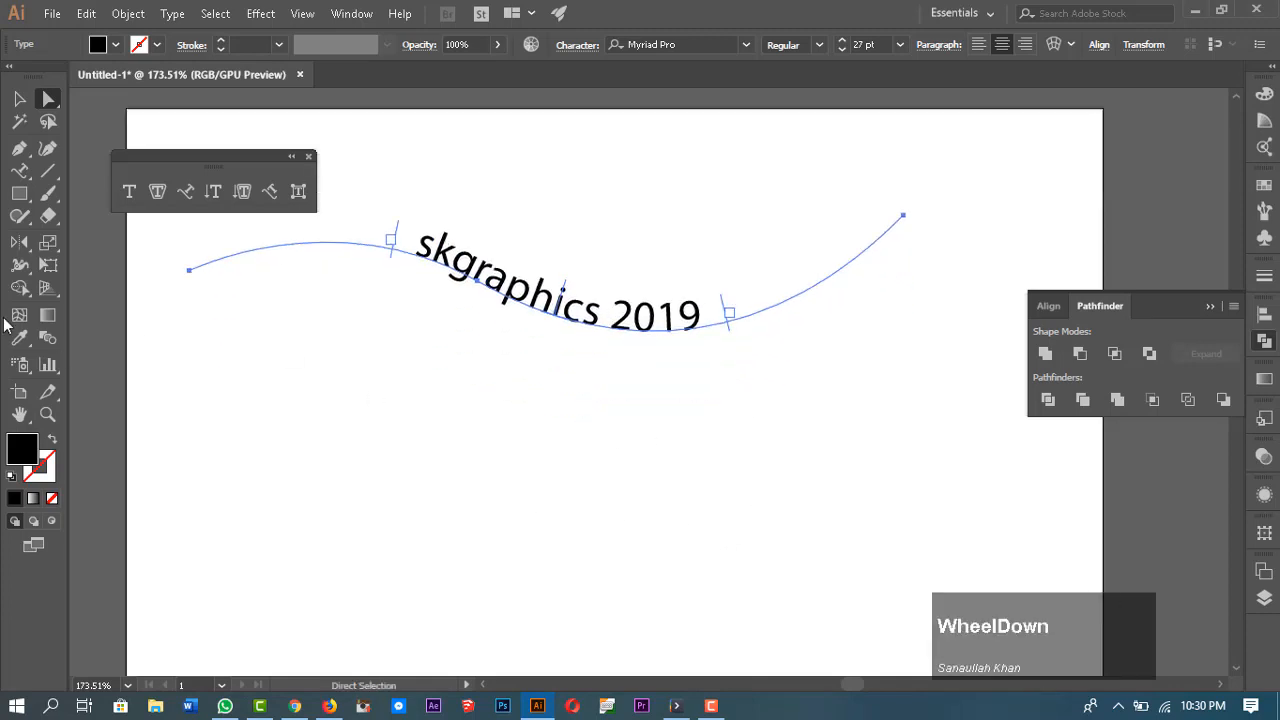
pyautogui.rightClick(19, 214)
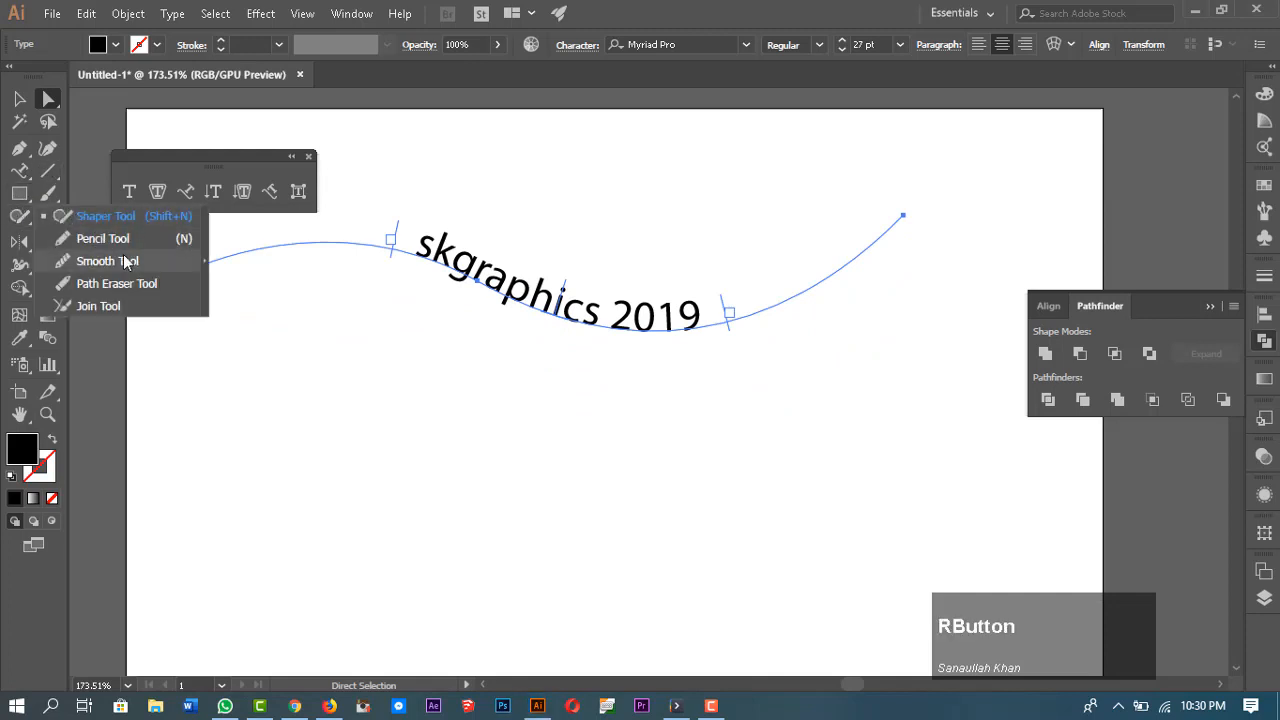
pyautogui.rightClick(19, 193)
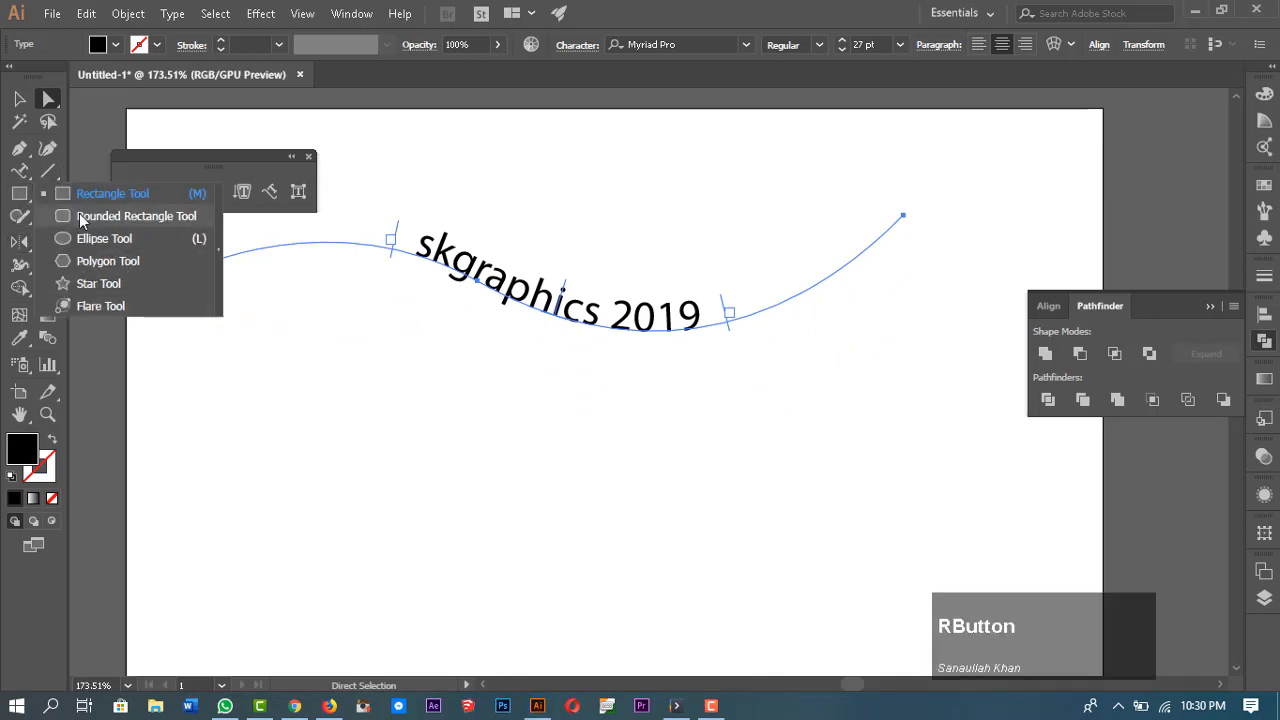
# Step: Draw a circle with the Ellipse tool below the wavy-path text
pyautogui.click(104, 238)
pyautogui.scroll(-2, 649, 417)
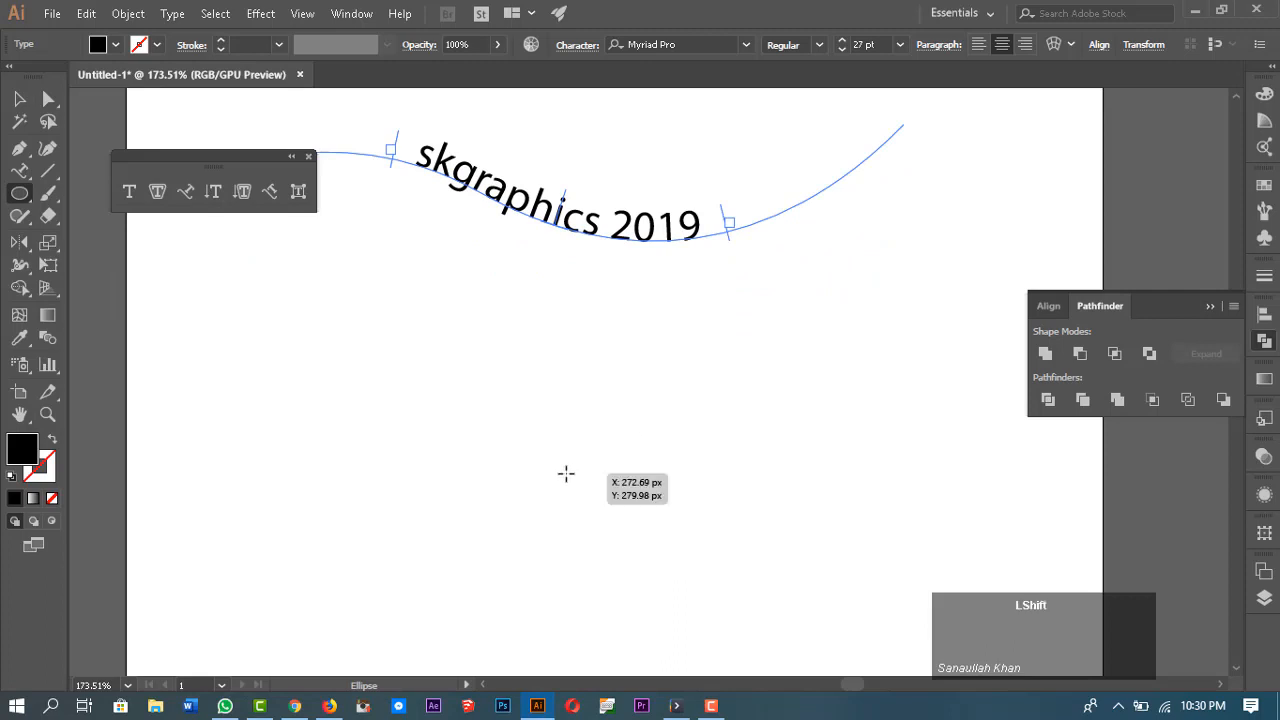
pyautogui.moveTo(521, 438); pyautogui.dragTo(663, 537)
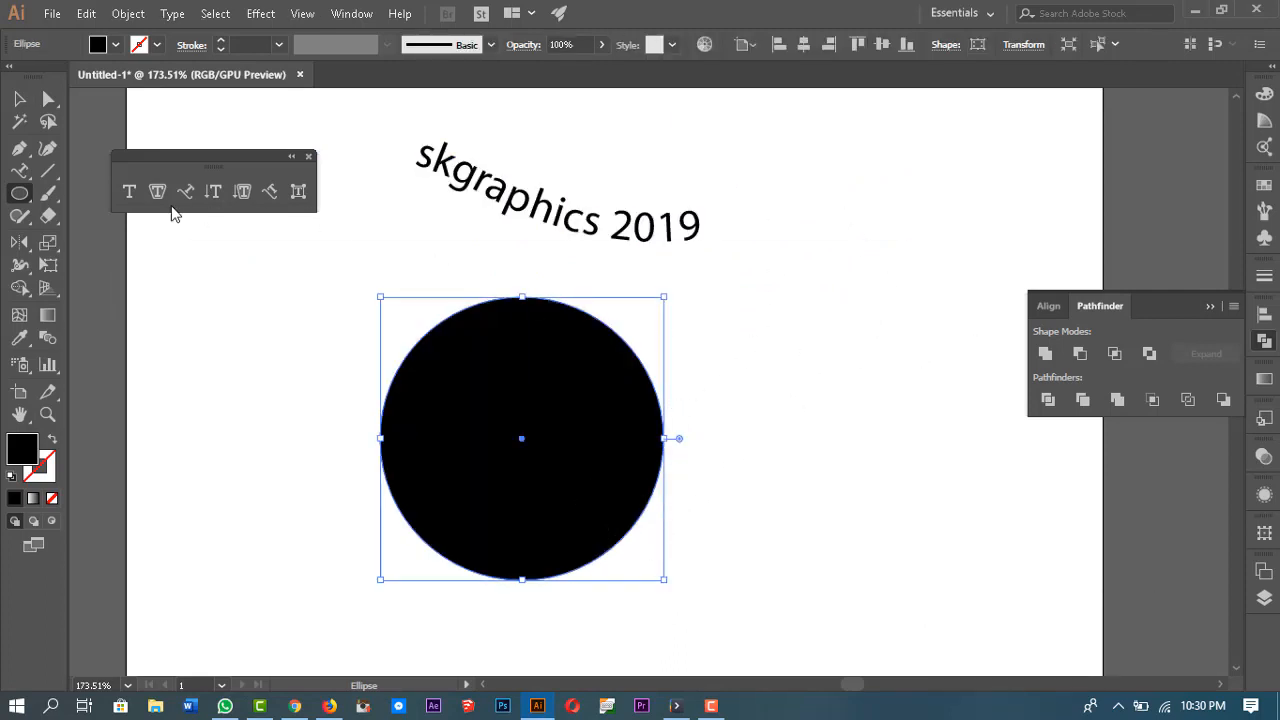
# Step: Place type on the circle's path with Type on a Path and enter skgraphics 2019
pyautogui.click(183, 197)
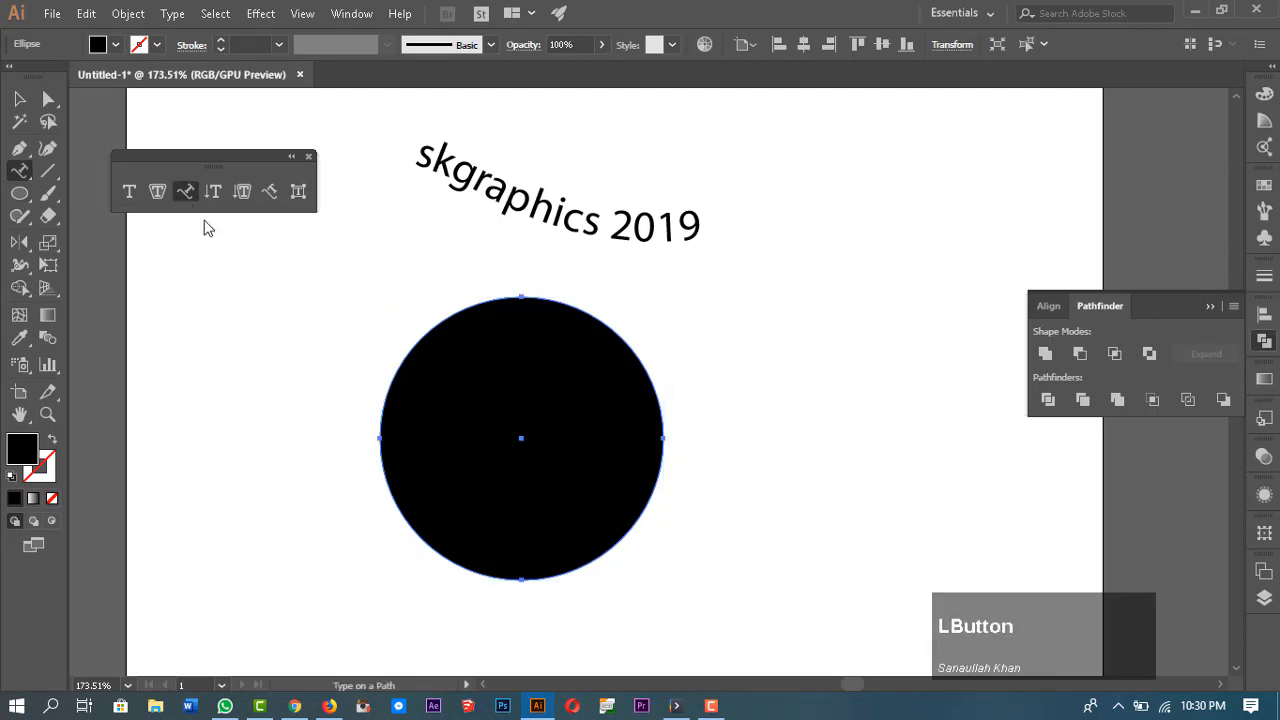
pyautogui.click(520, 293)
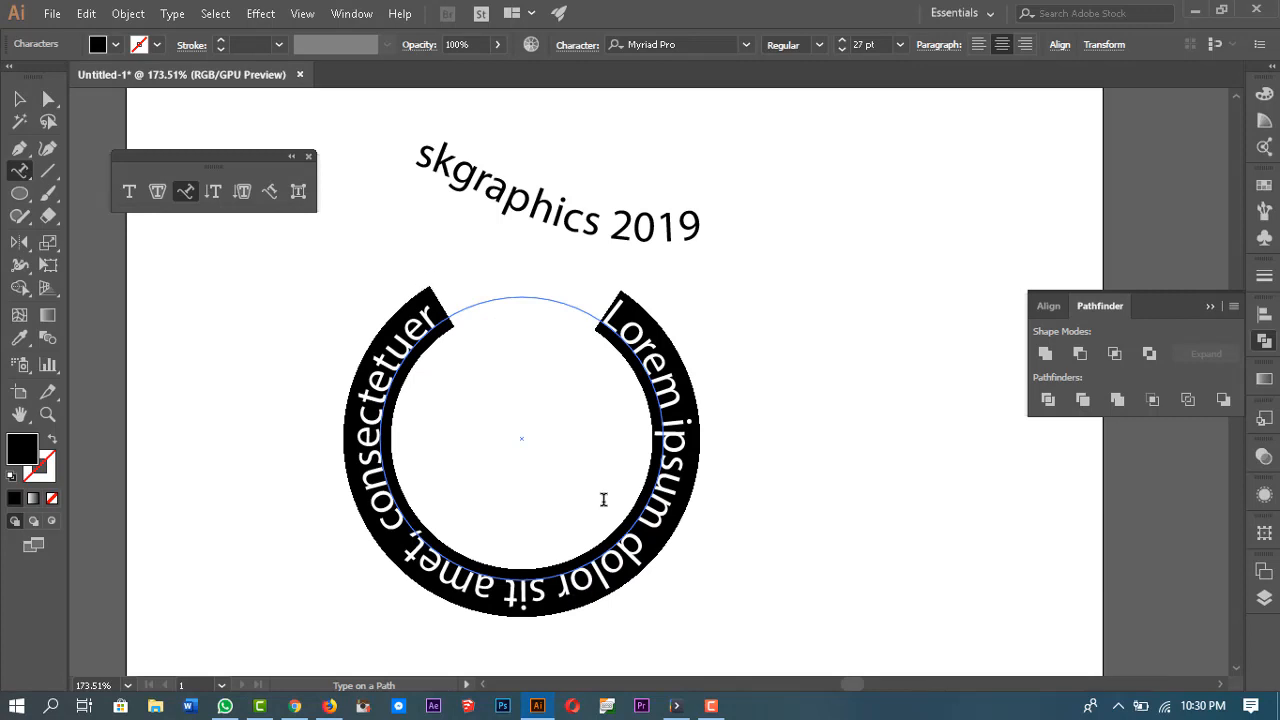
pyautogui.write('skgrap')
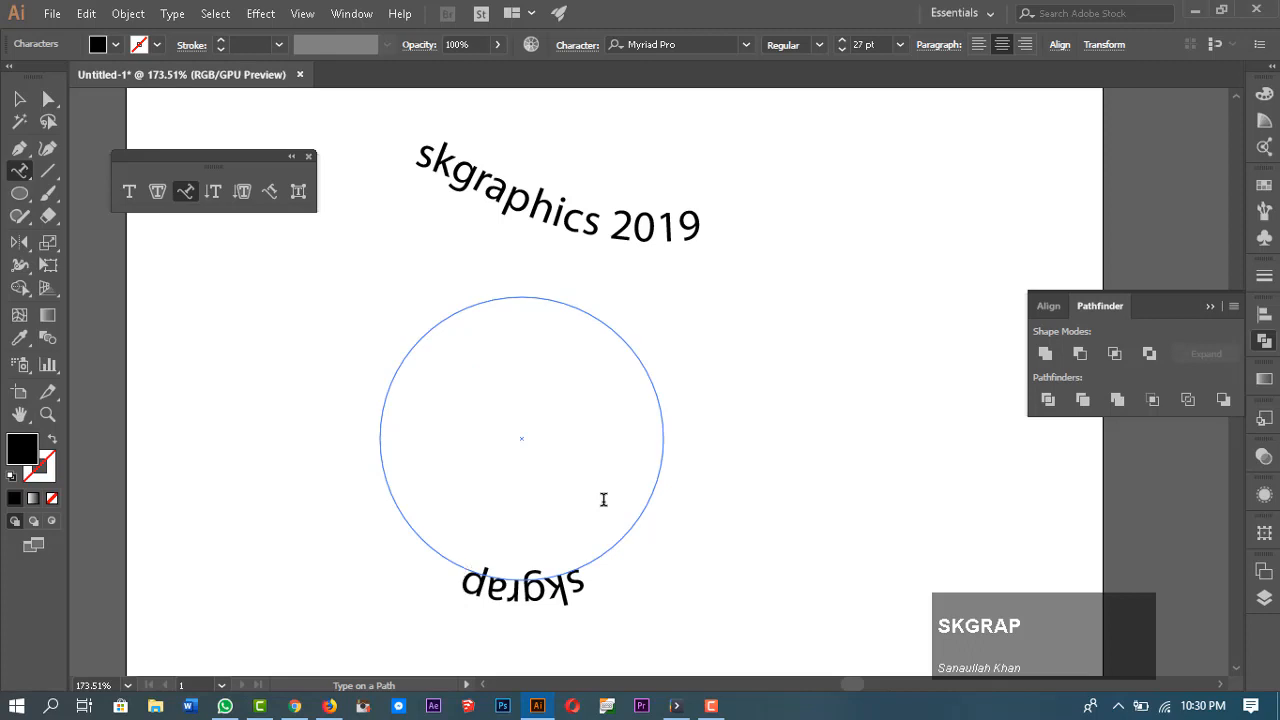
pyautogui.write('hics 201')
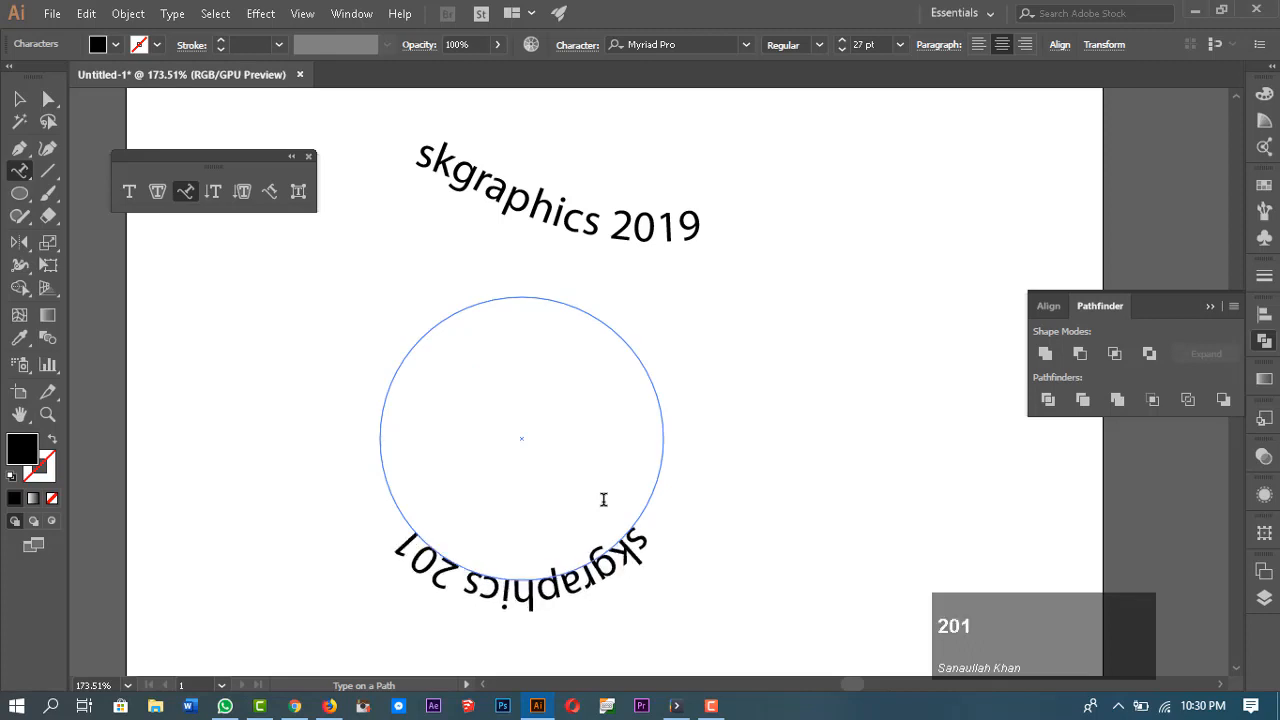
pyautogui.write('9')
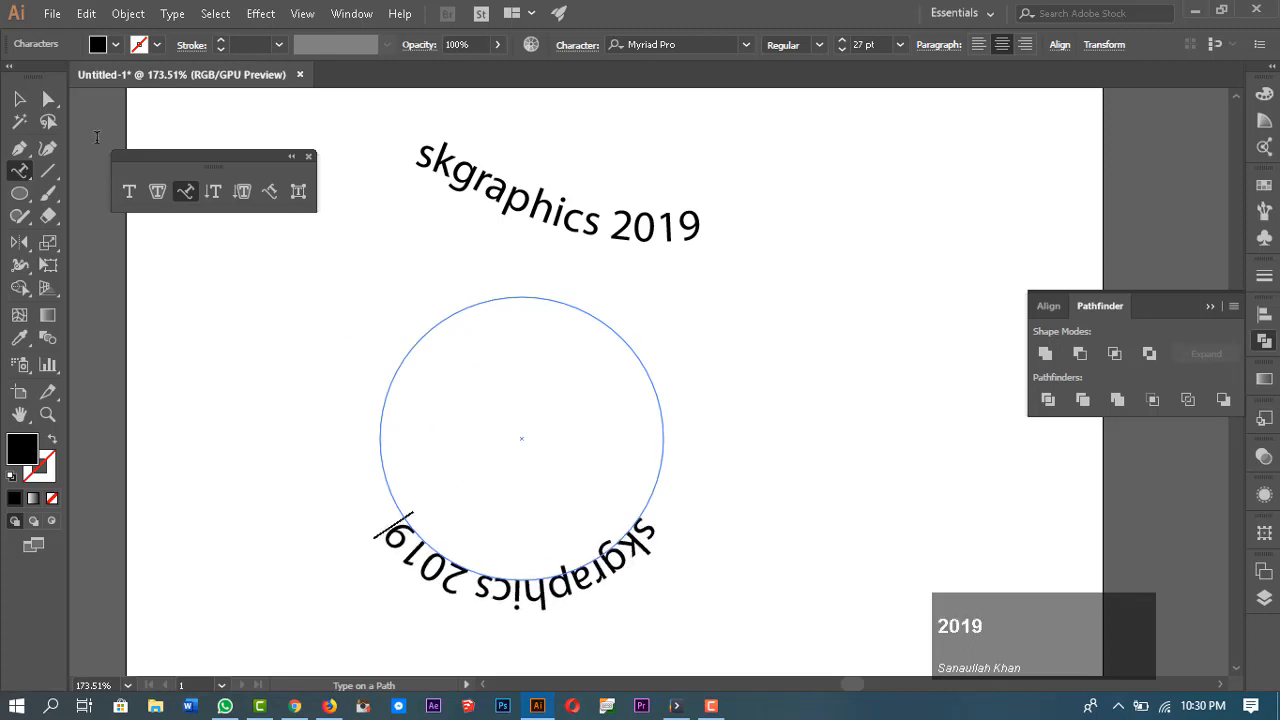
# Step: Select the circular type with Direct Selection and drag its centre bracket so the text moves to the circle's top
pyautogui.click(22, 103)
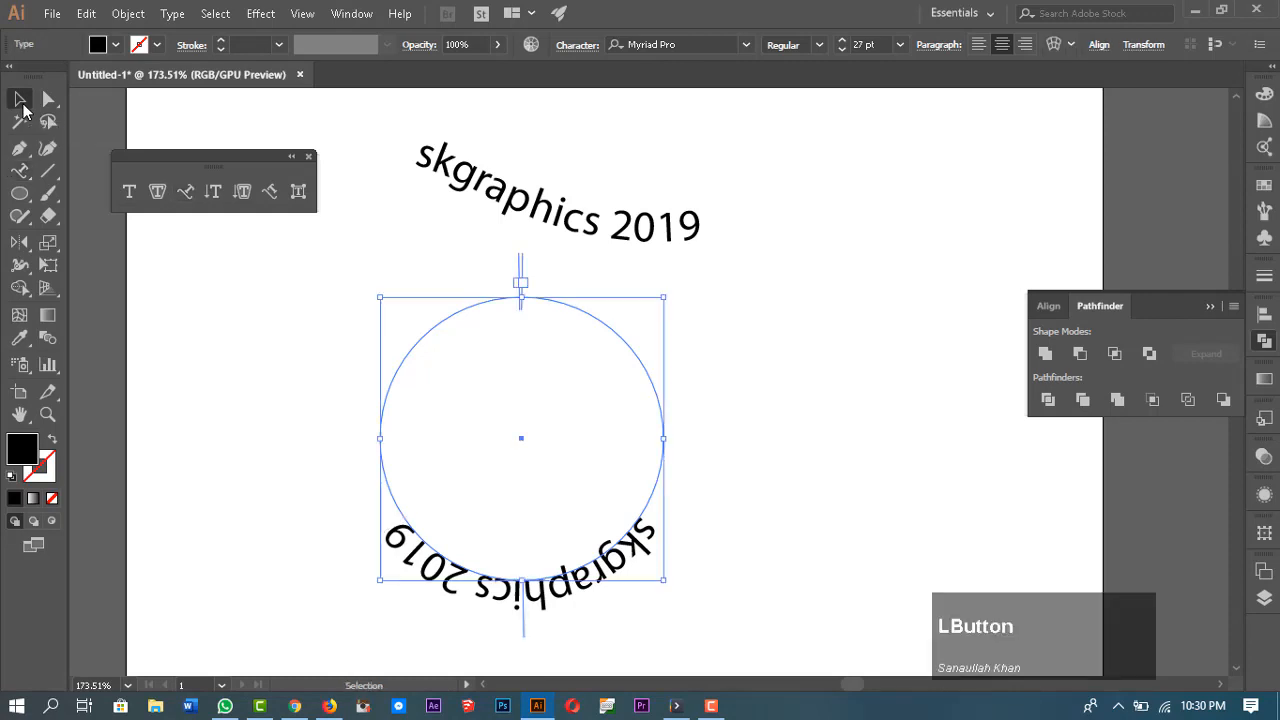
pyautogui.click(46, 102)
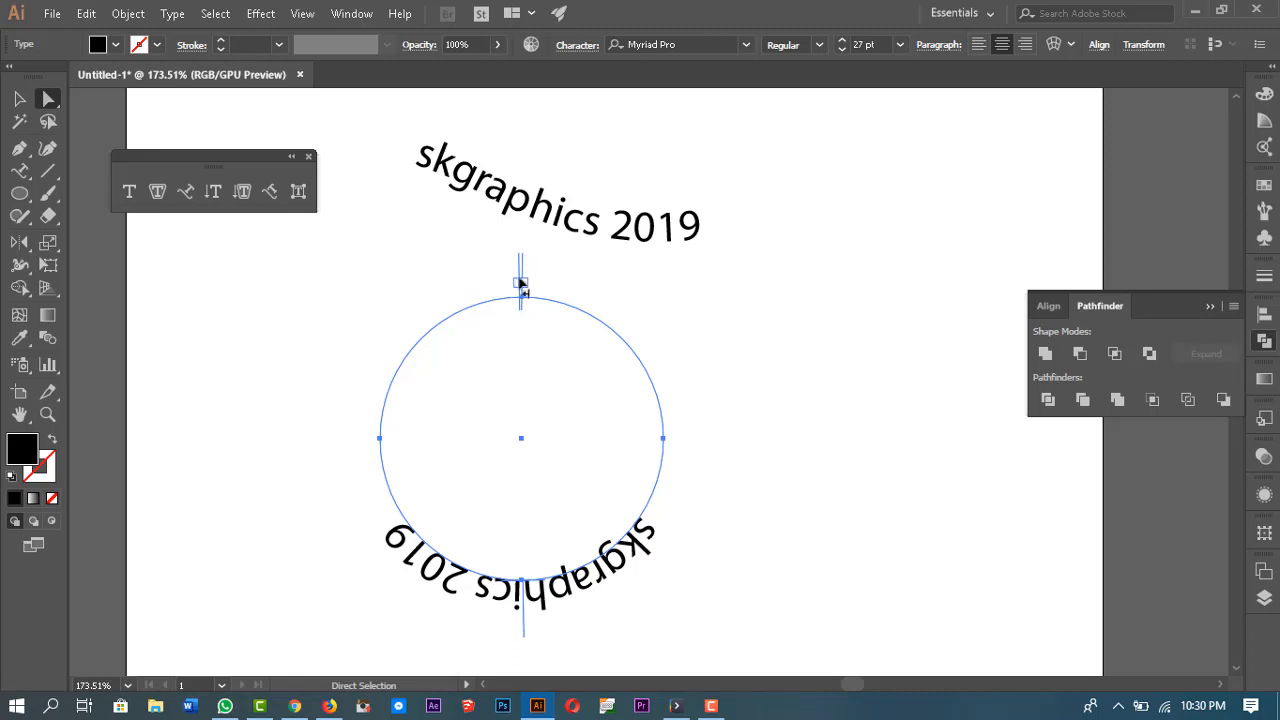
pyautogui.moveTo(503, 239); pyautogui.dragTo(532, 284)
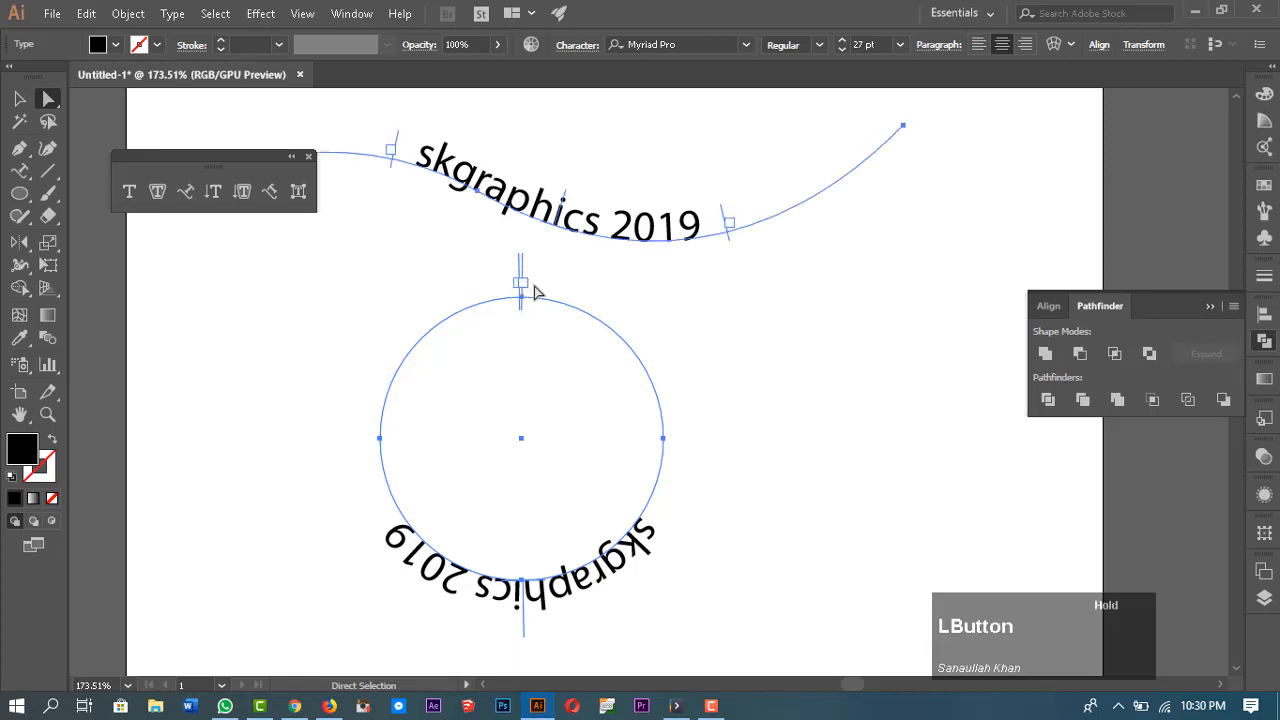
pyautogui.click(562, 282)
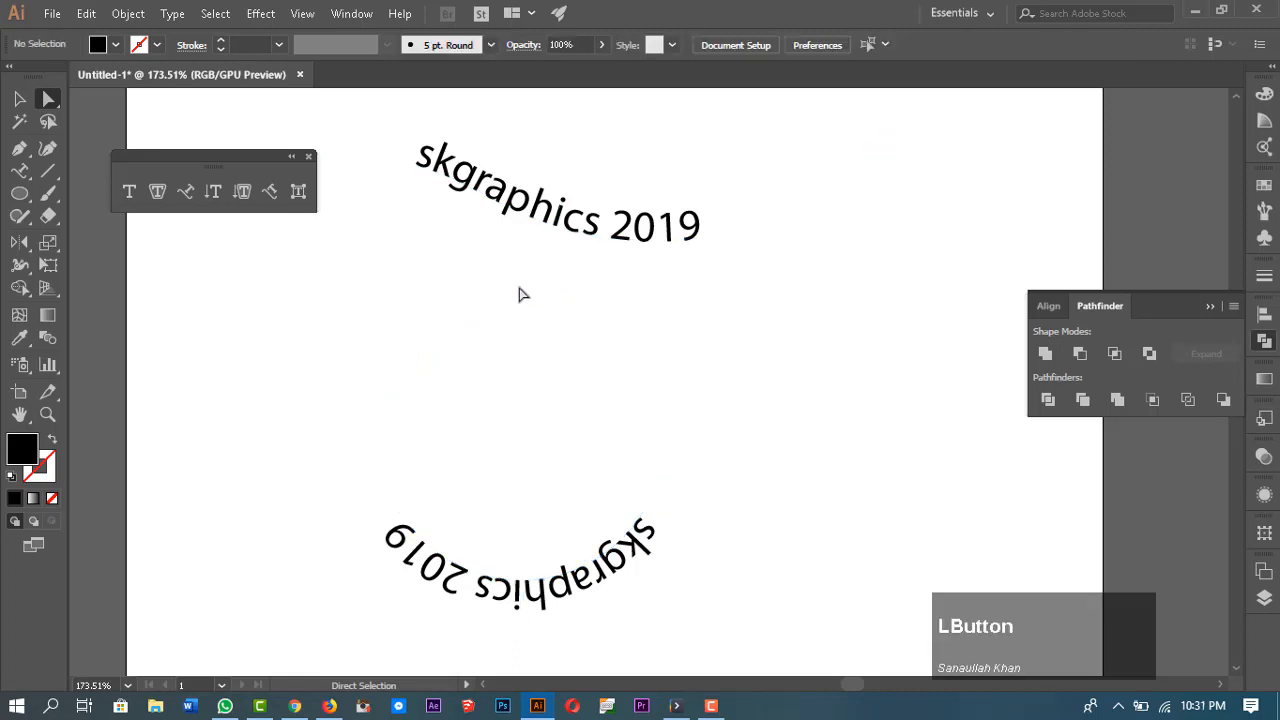
pyautogui.click(521, 298)
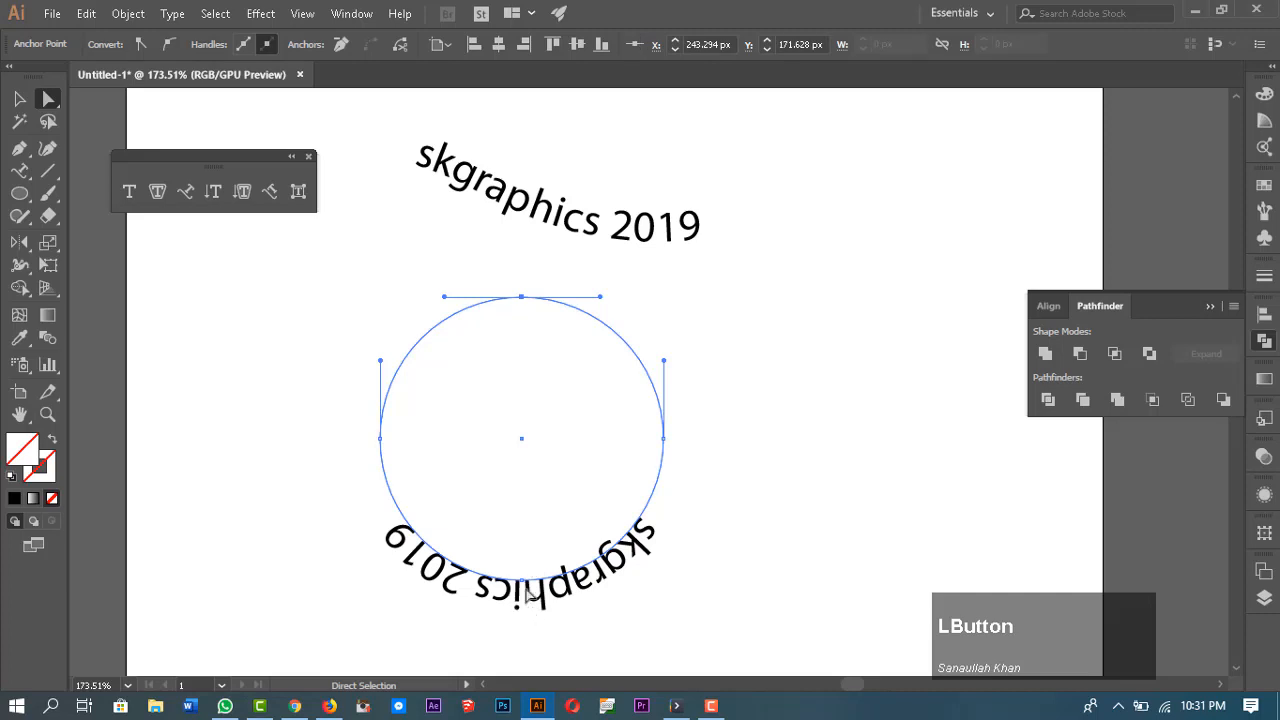
pyautogui.click(567, 590)
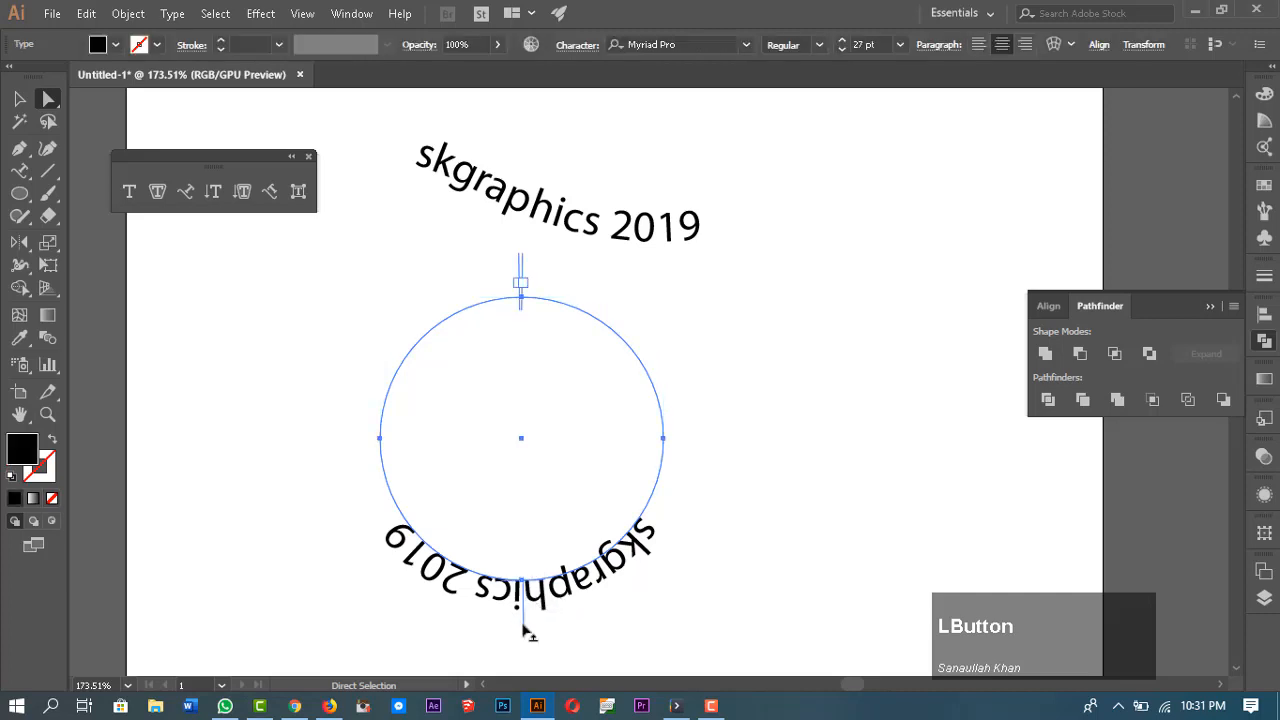
pyautogui.moveTo(524, 630); pyautogui.dragTo(518, 660)
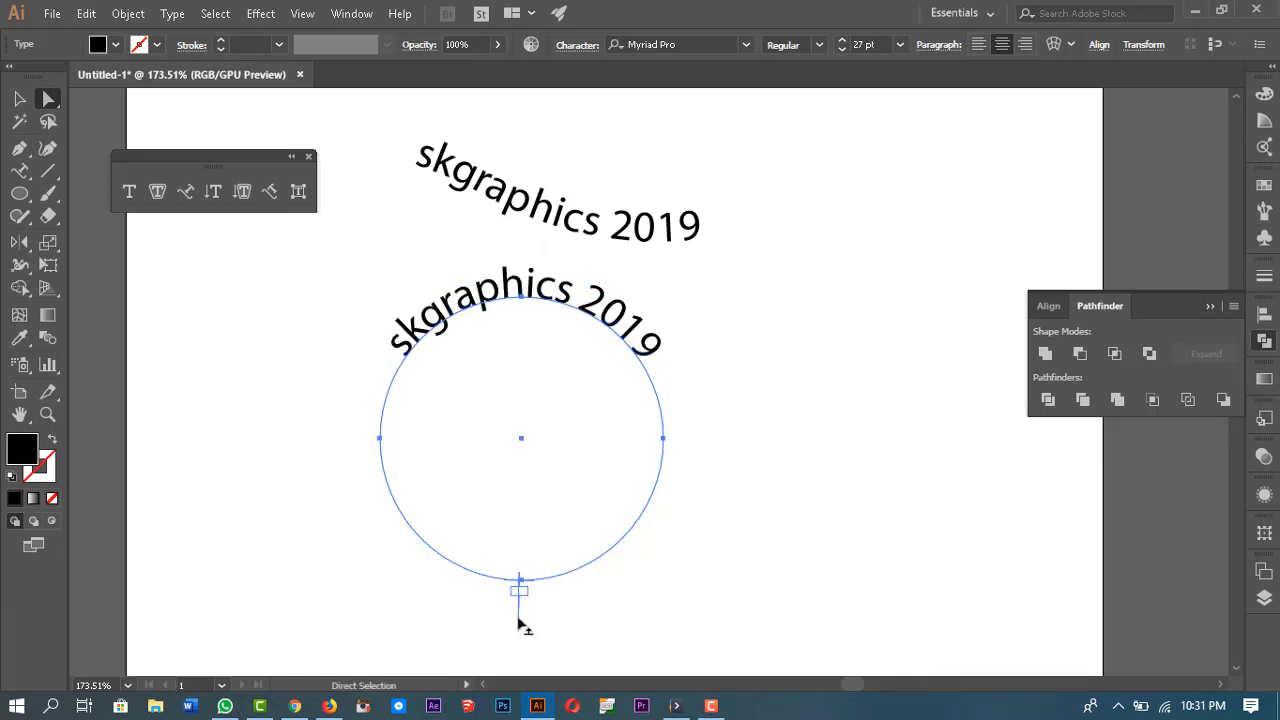
# Step: Adjust the start, end and centre brackets to centre skgraphics 2019 across the circle's upper arc
pyautogui.moveTo(520, 612); pyautogui.dragTo(631, 287)
pyautogui.moveTo(693, 502); pyautogui.dragTo(520, 240)
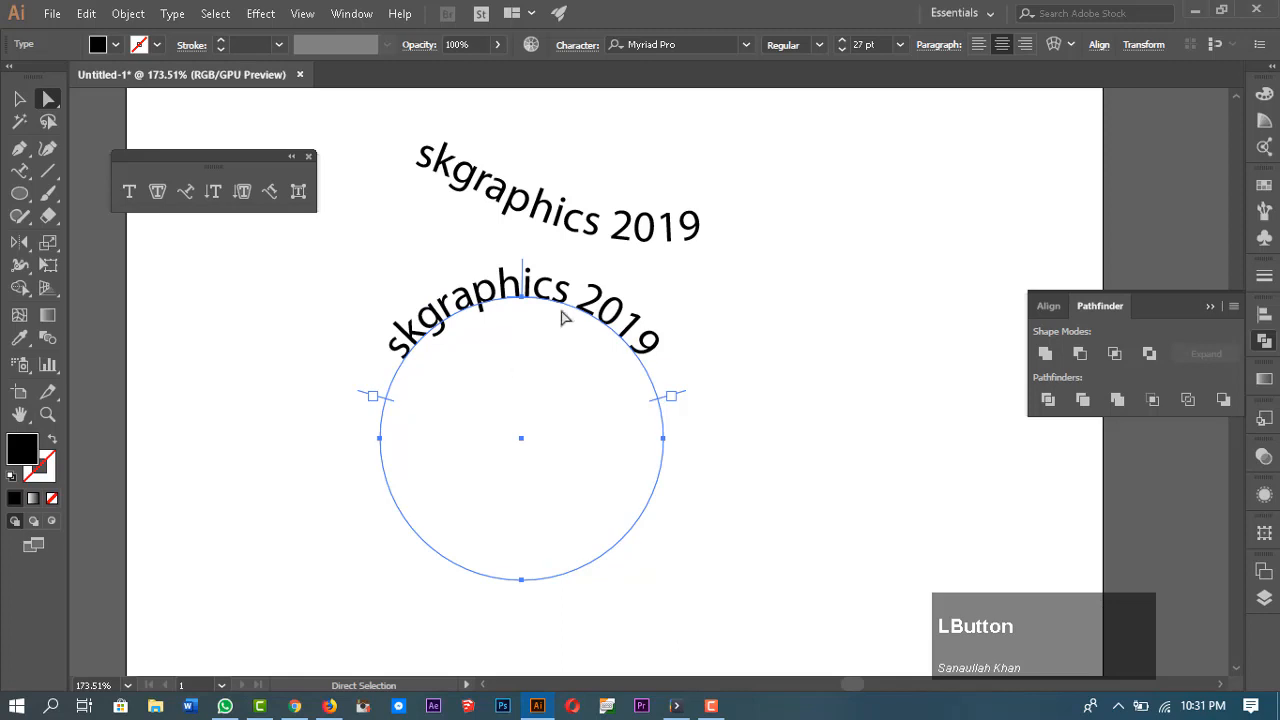
pyautogui.moveTo(665, 400); pyautogui.dragTo(730, 378)
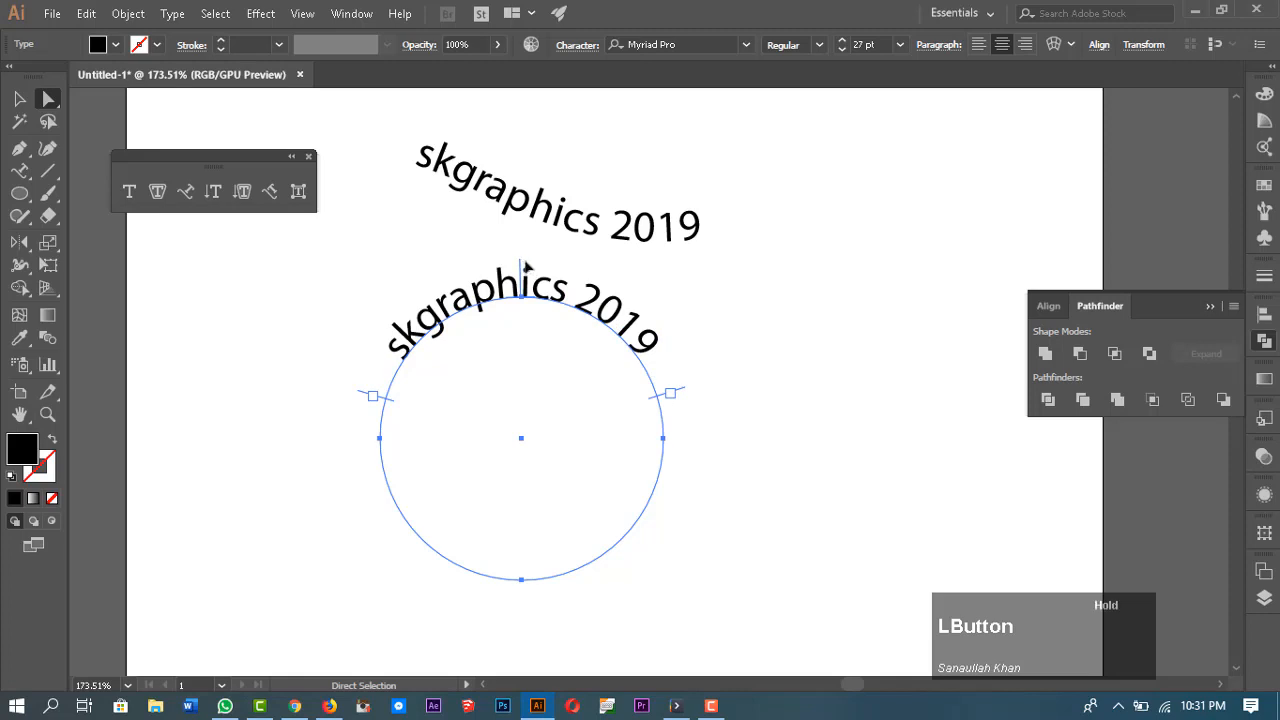
pyautogui.moveTo(521, 266); pyautogui.dragTo(521, 266)
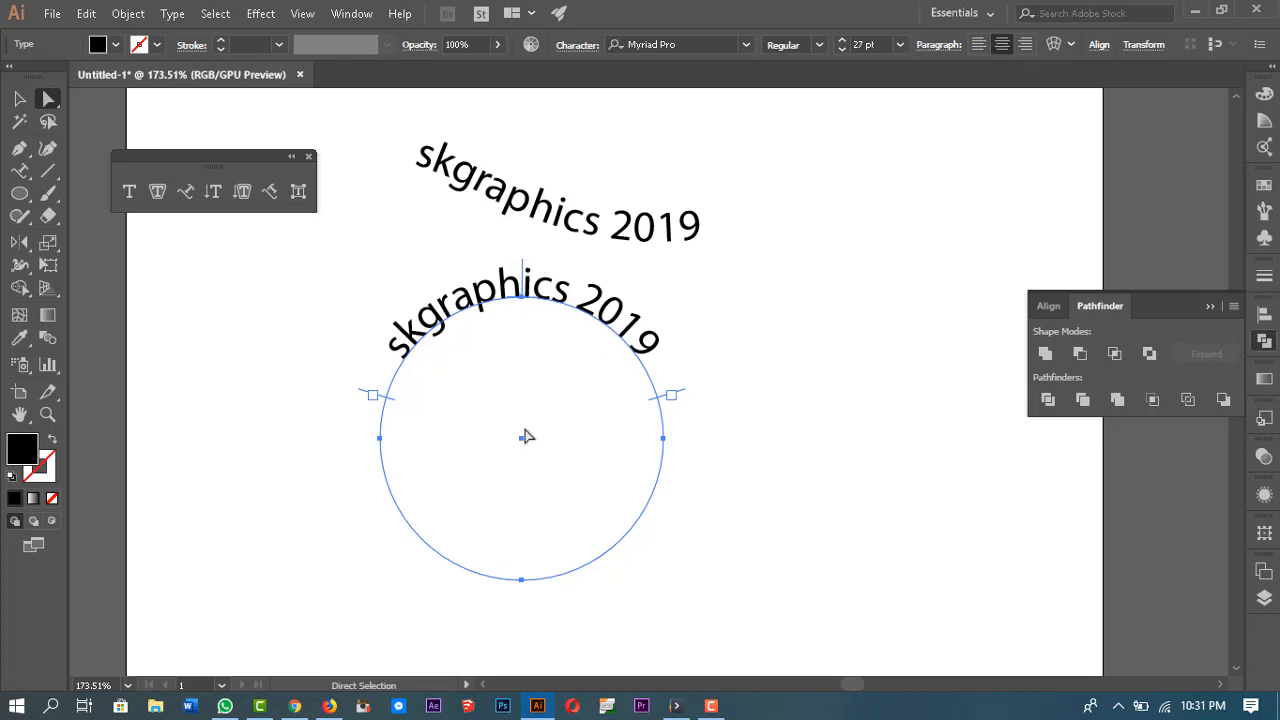
pyautogui.click(845, 288)
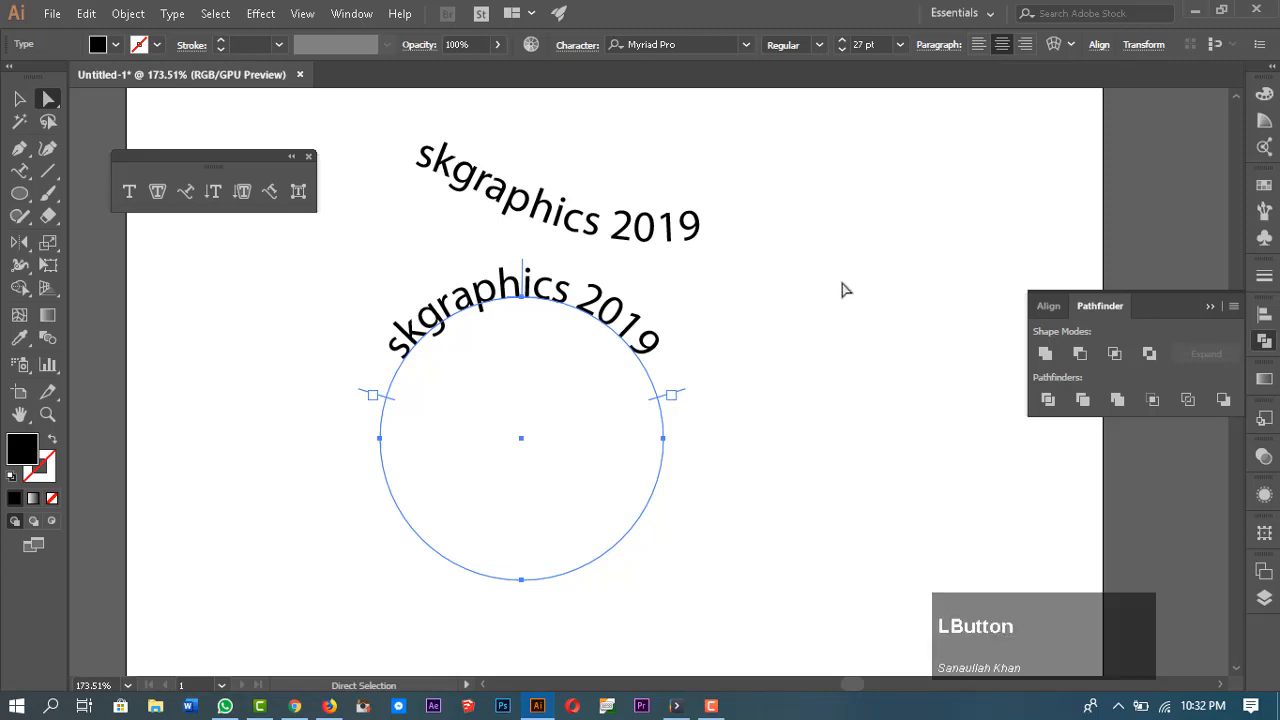
# Step: Select the circular type and paste a copy in front of it
pyautogui.click(577, 300)
pyautogui.scroll(-1, 540, 342)
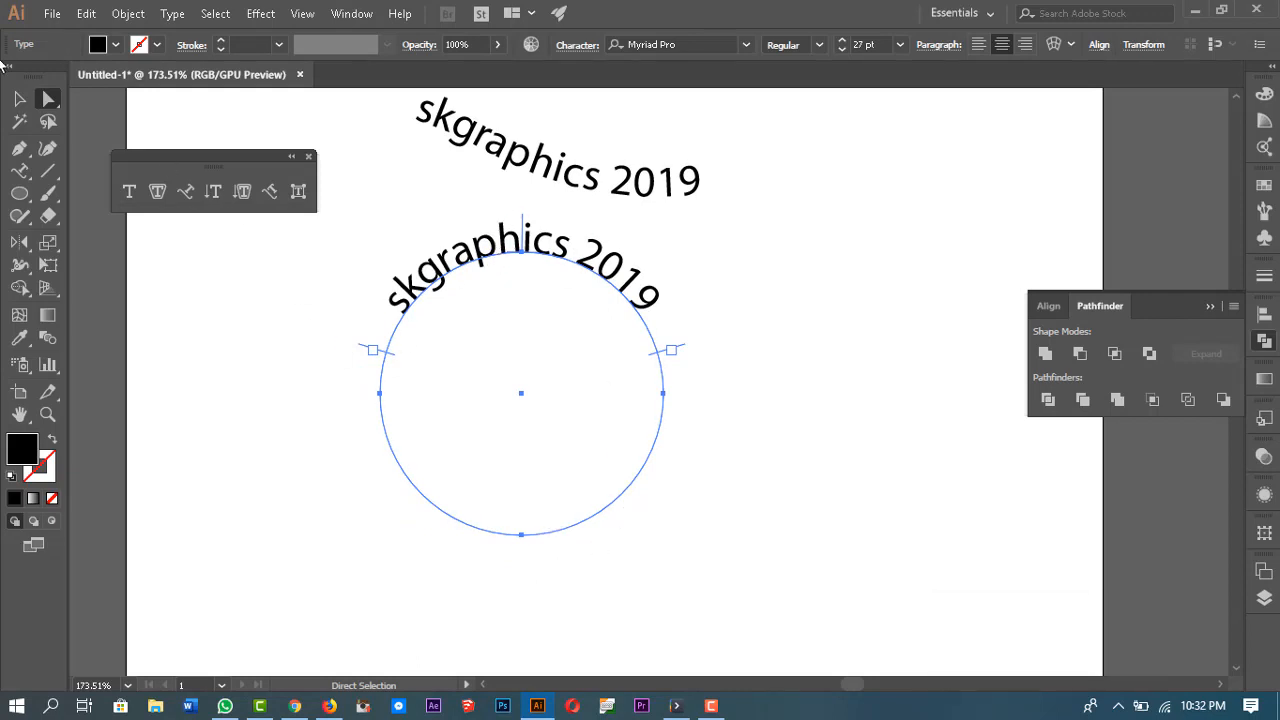
pyautogui.press('v')
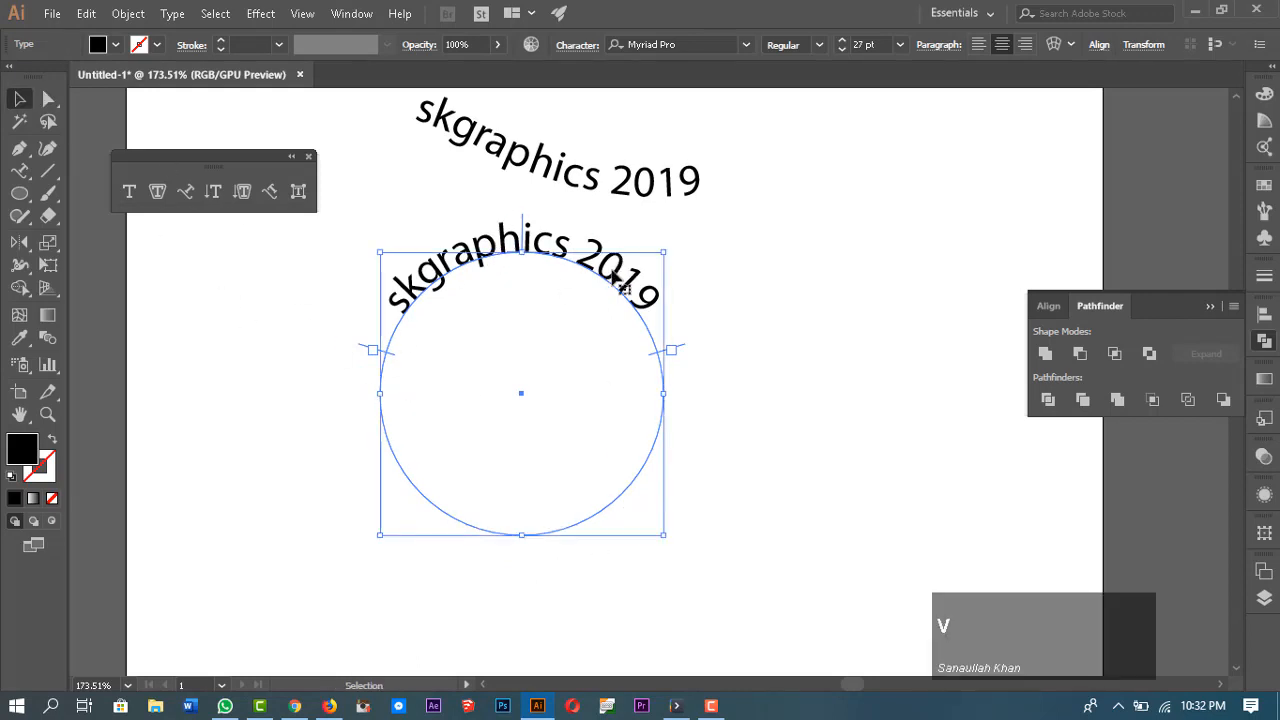
pyautogui.click(612, 290)
pyautogui.hotkey('ctrl', 'c')
pyautogui.hotkey('ctrl', 'f')
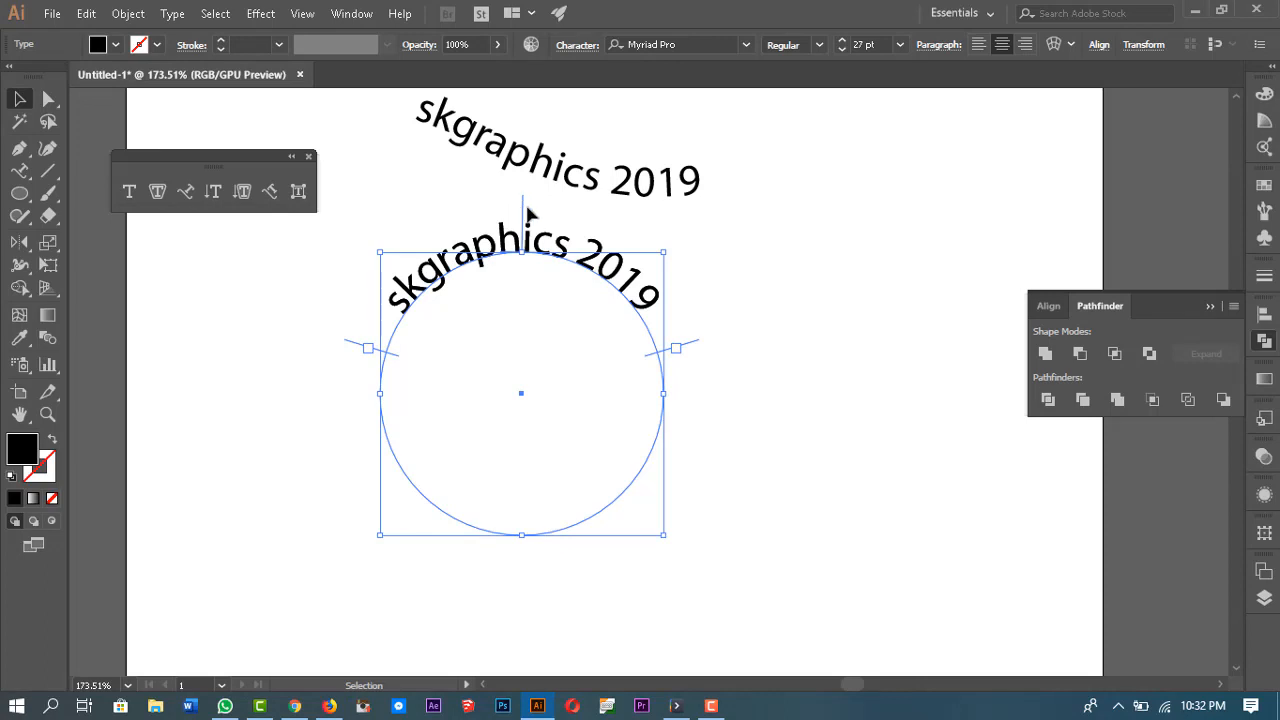
# Step: Drag the copy's bracket to the circle's bottom and flip it inside the path so it reads upright along the lower arc
pyautogui.moveTo(521, 206); pyautogui.dragTo(429, 514)
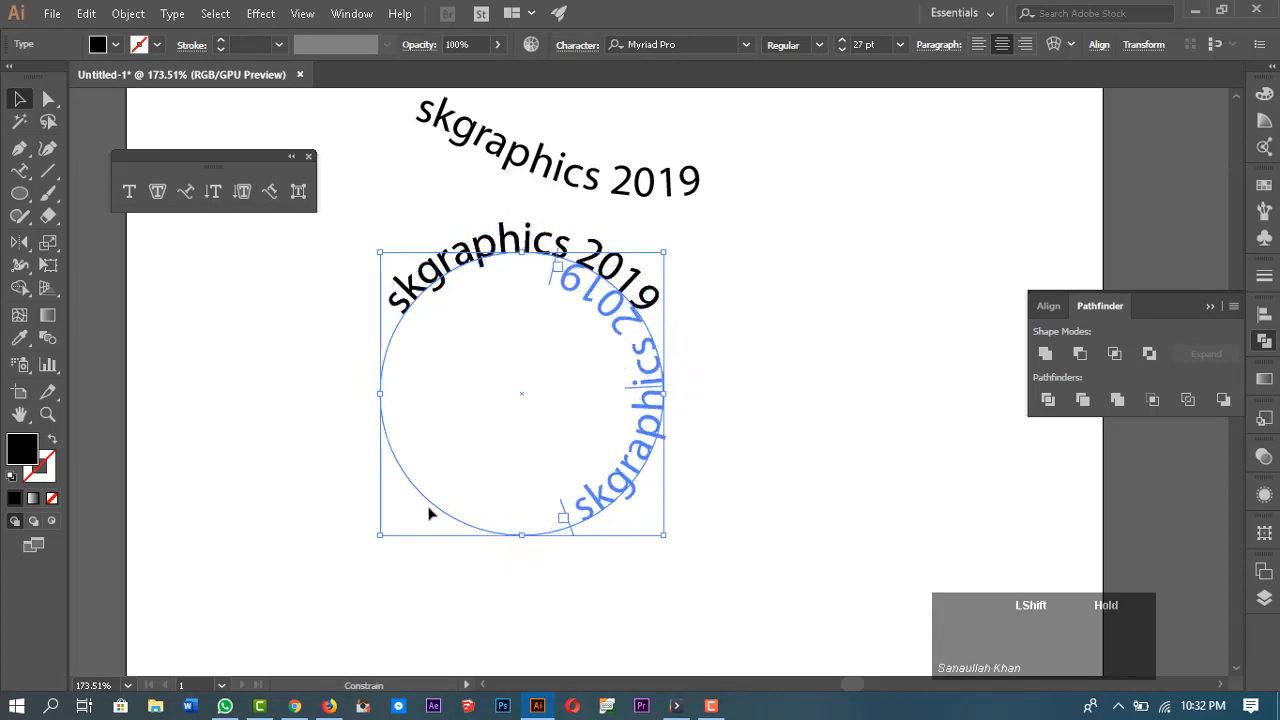
pyautogui.hotkey('ctrl', 'z')
pyautogui.moveTo(674, 257); pyautogui.dragTo(267, 585)
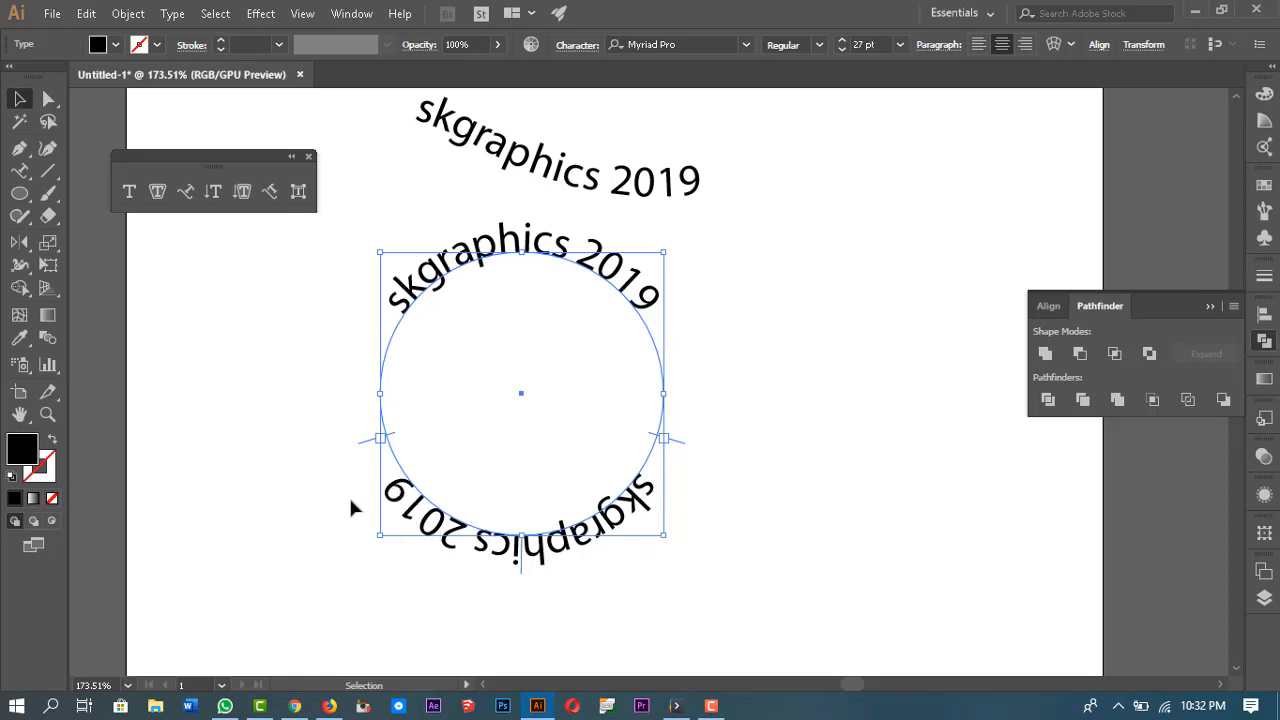
pyautogui.click(521, 571)
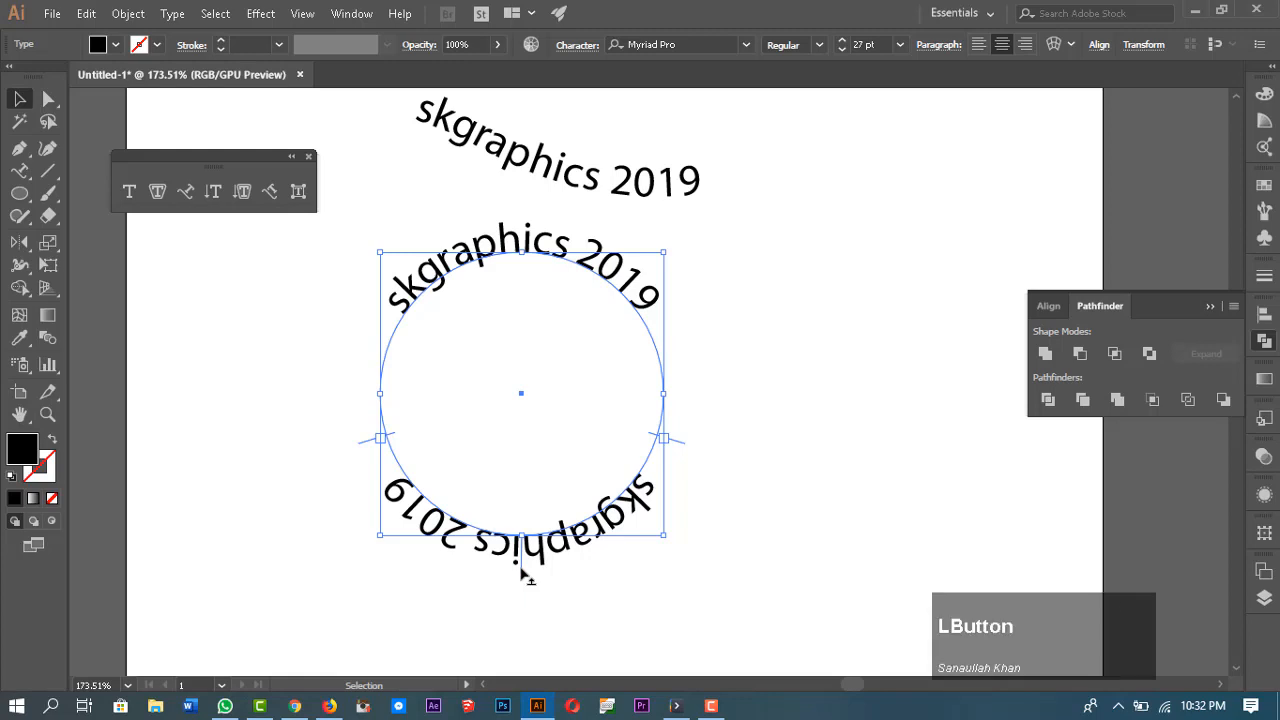
pyautogui.moveTo(521, 571); pyautogui.dragTo(522, 490)
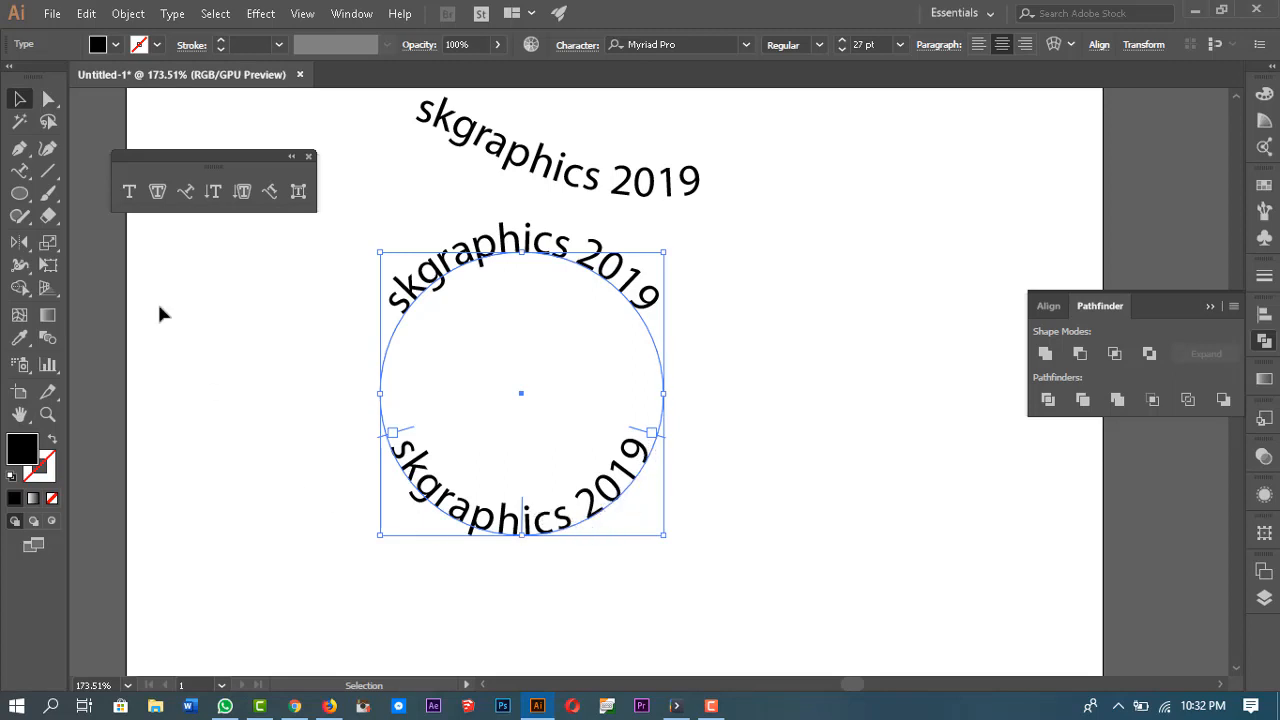
# Step: Open Type on a Path Options, set the effect to Skew and turn on Preview
pyautogui.doubleClick(190, 192)
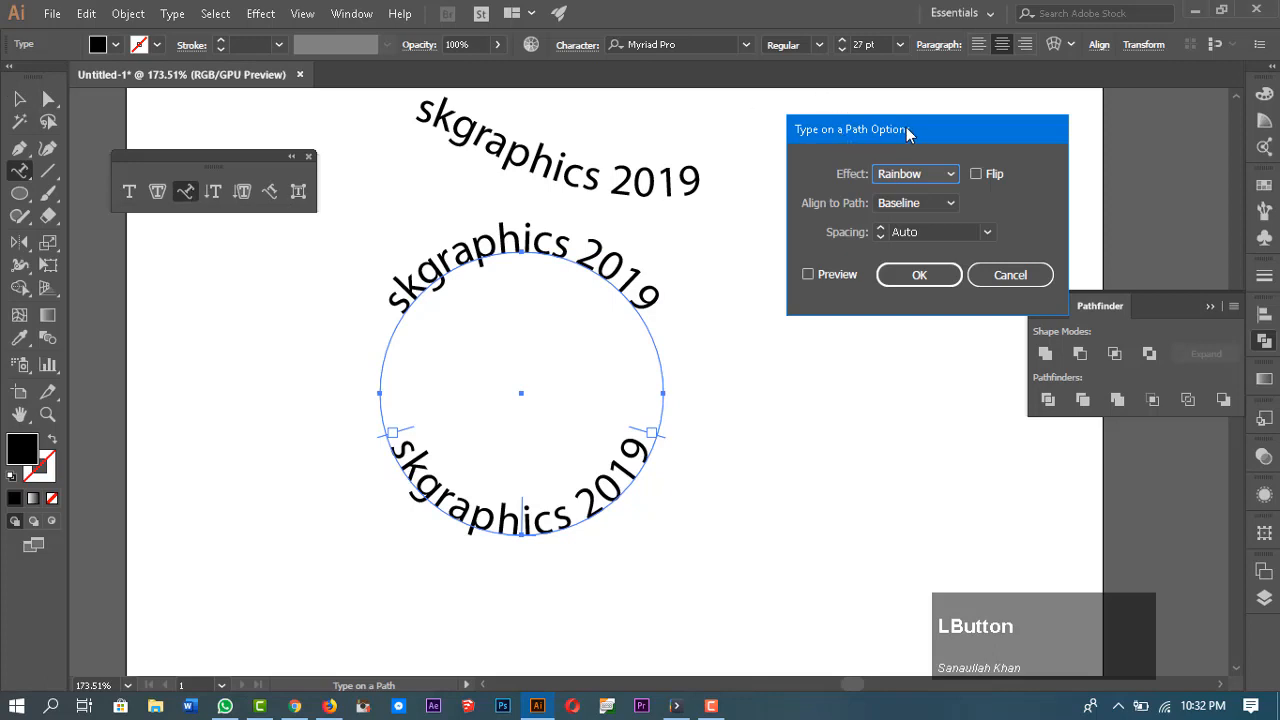
pyautogui.moveTo(908, 131); pyautogui.dragTo(889, 135)
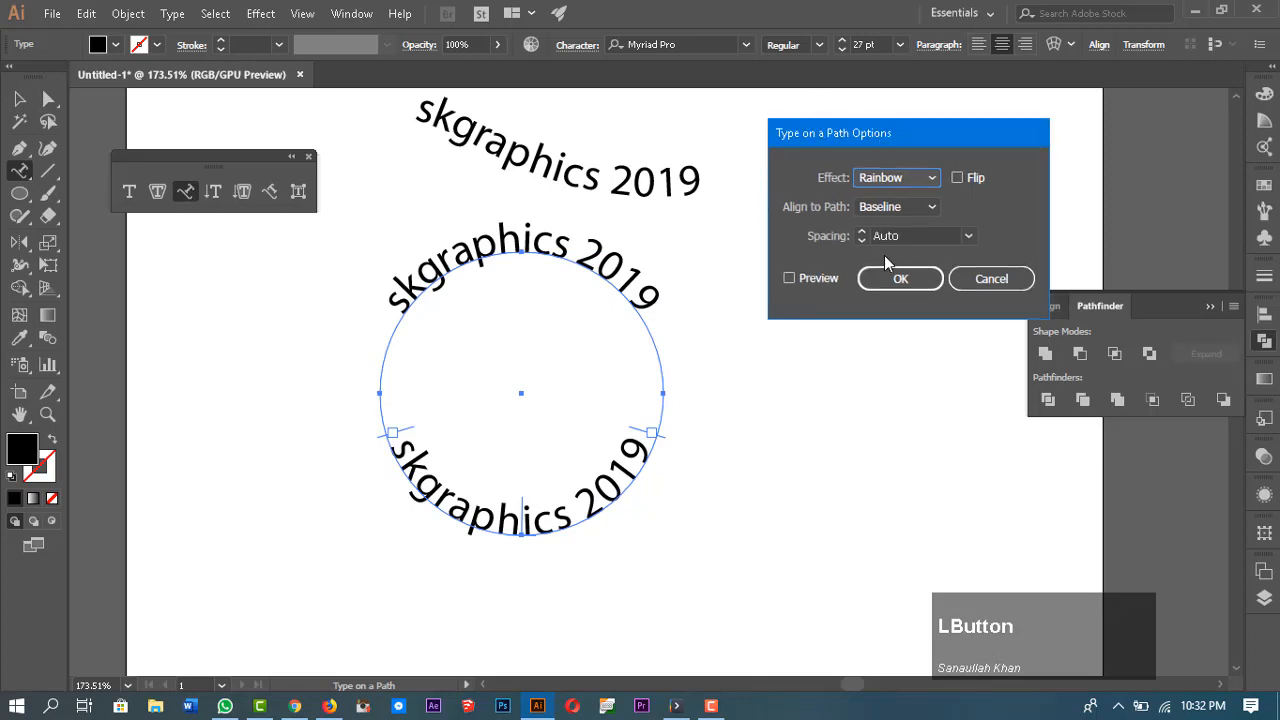
pyautogui.click(906, 180)
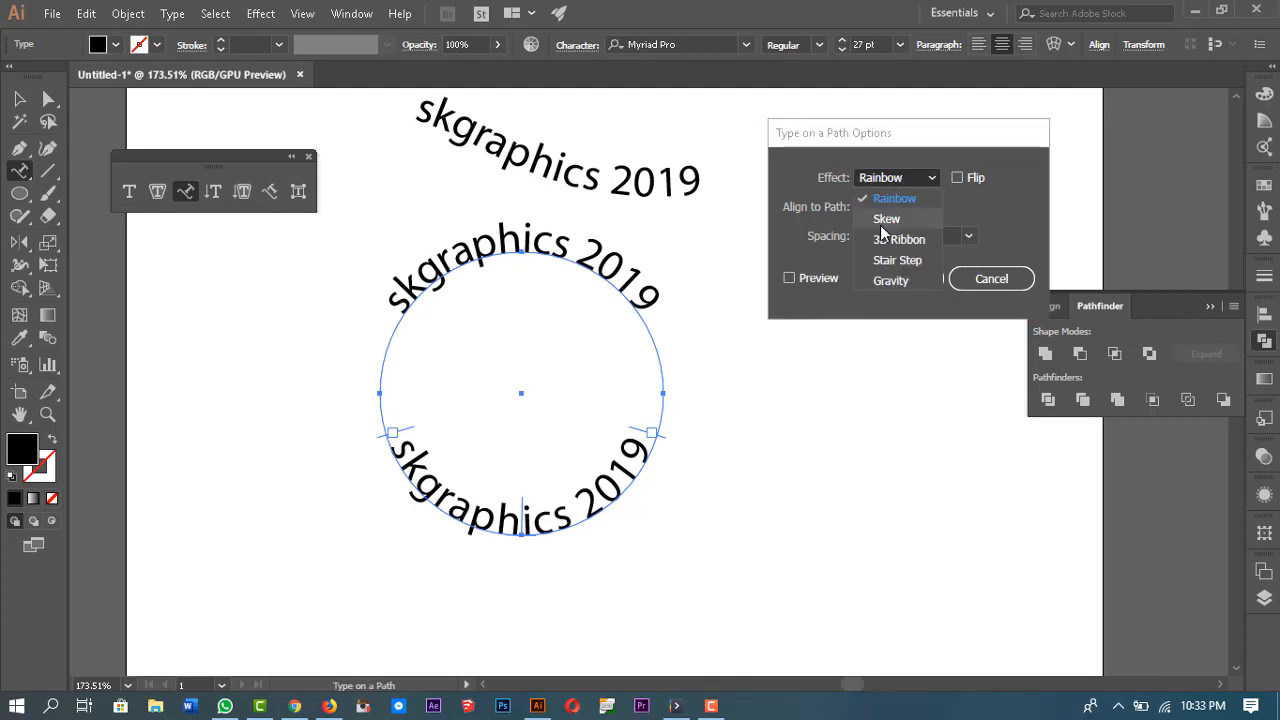
pyautogui.click(882, 224)
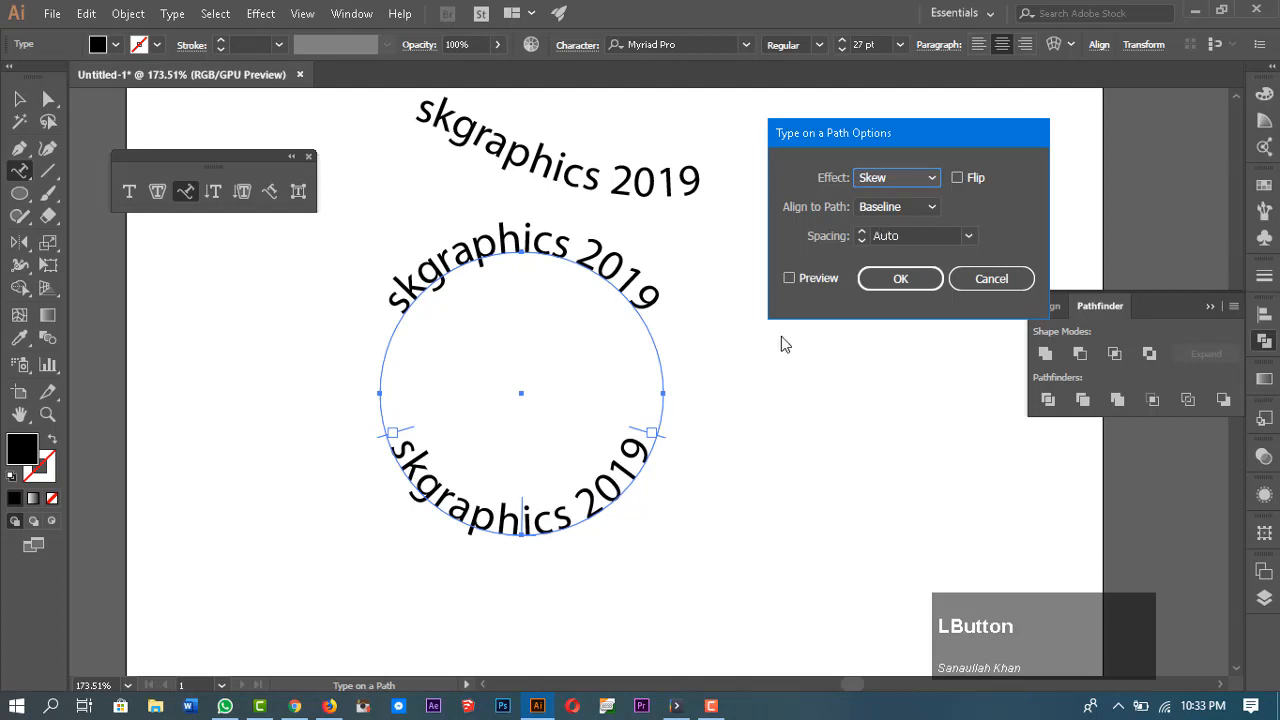
pyautogui.click(789, 279)
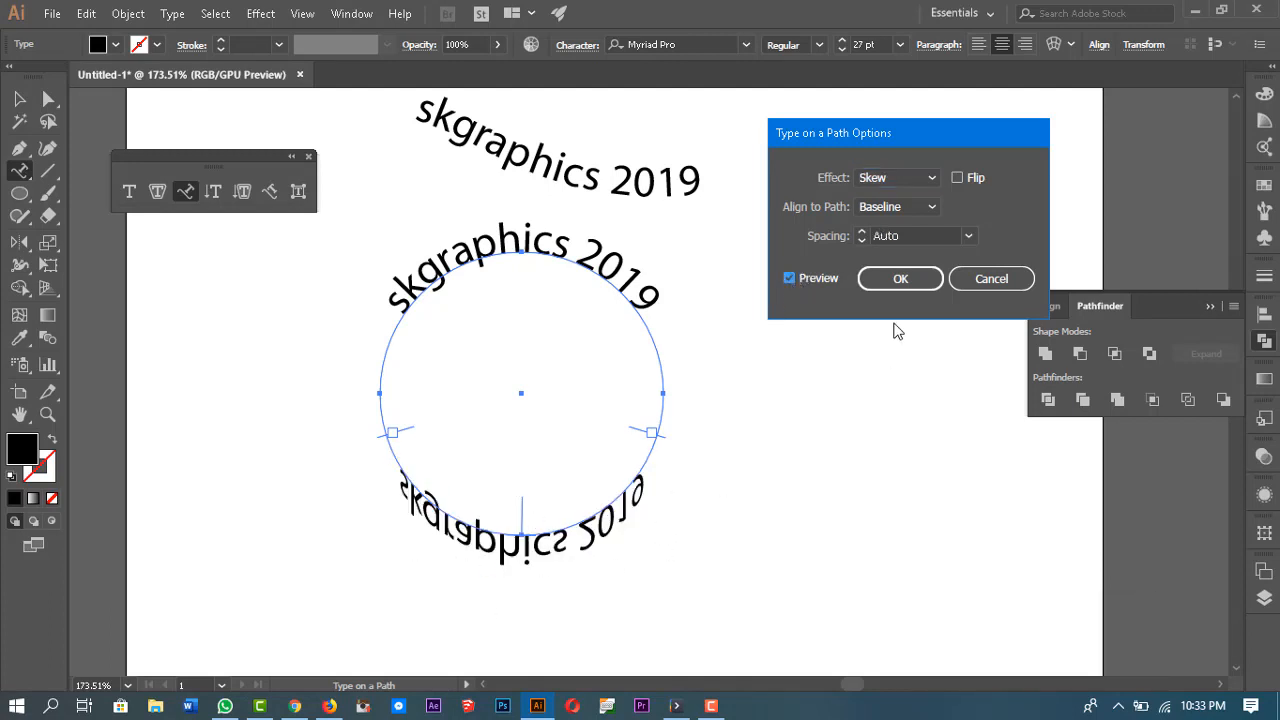
# Step: Preview the 3D Ribbon, Stair Step and Gravity effects on the lower circular type
pyautogui.click(914, 182)
pyautogui.click(905, 239)
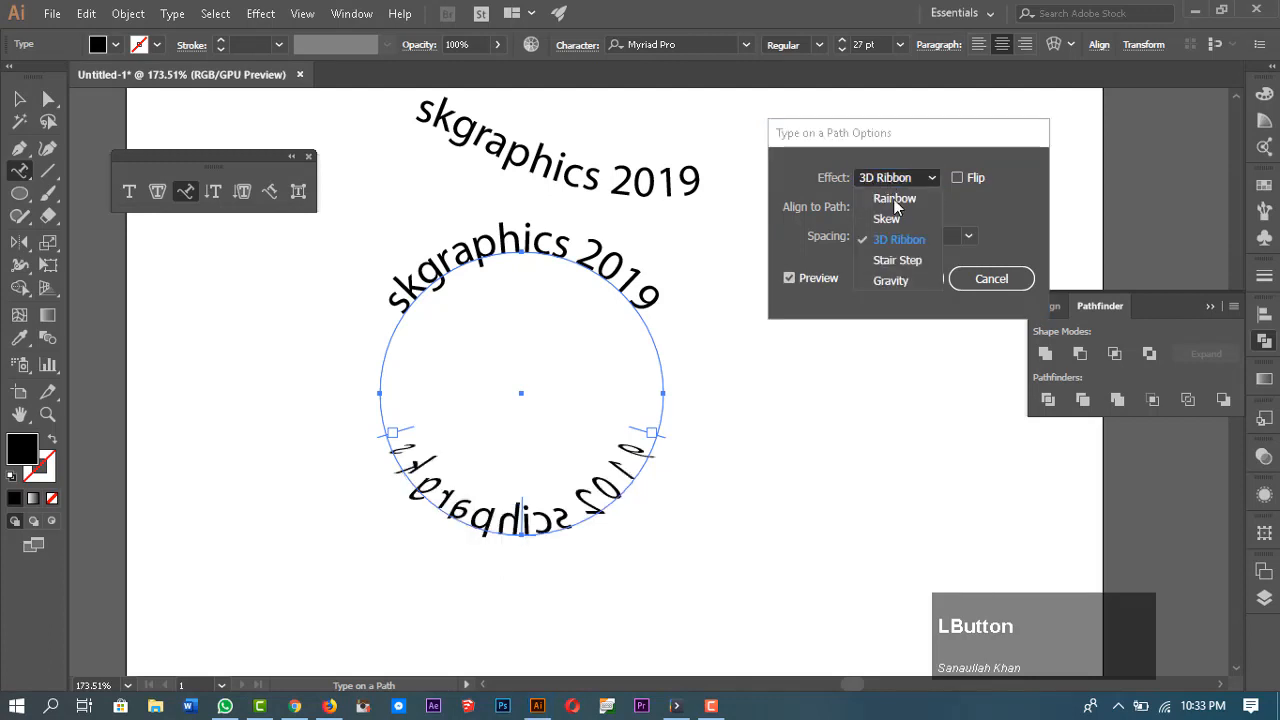
pyautogui.click(897, 260)
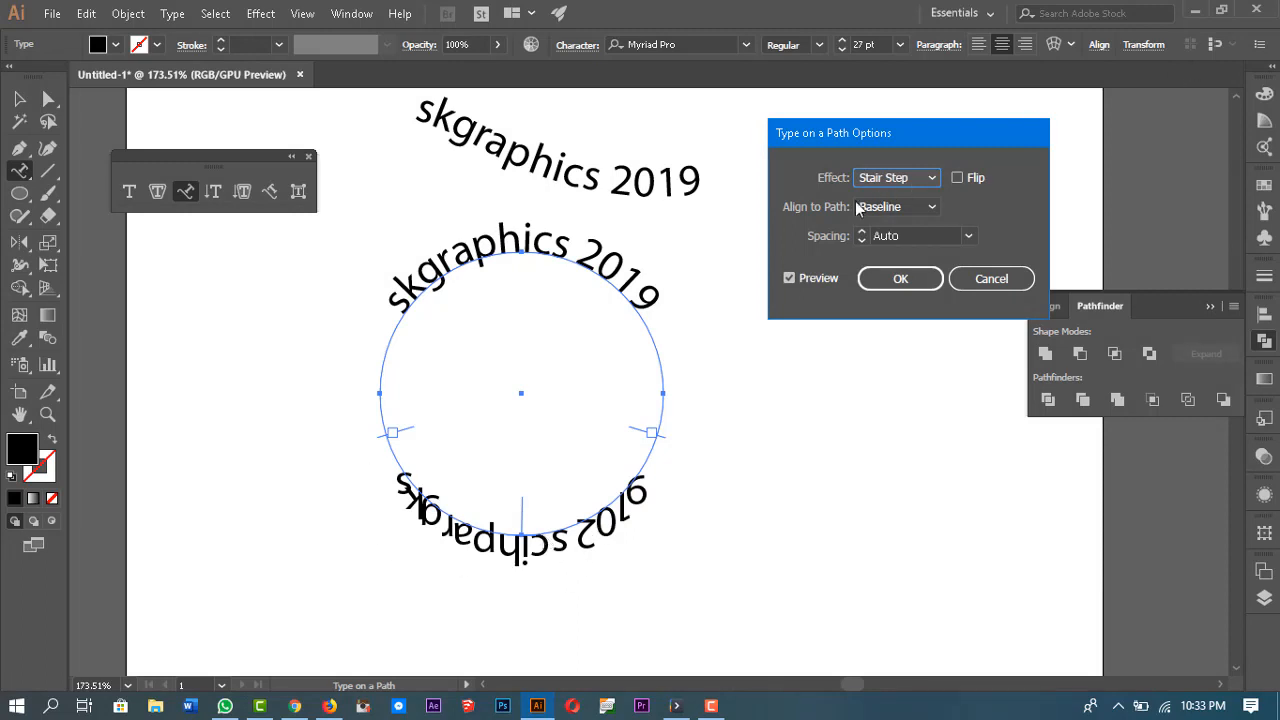
pyautogui.click(915, 177)
pyautogui.click(883, 281)
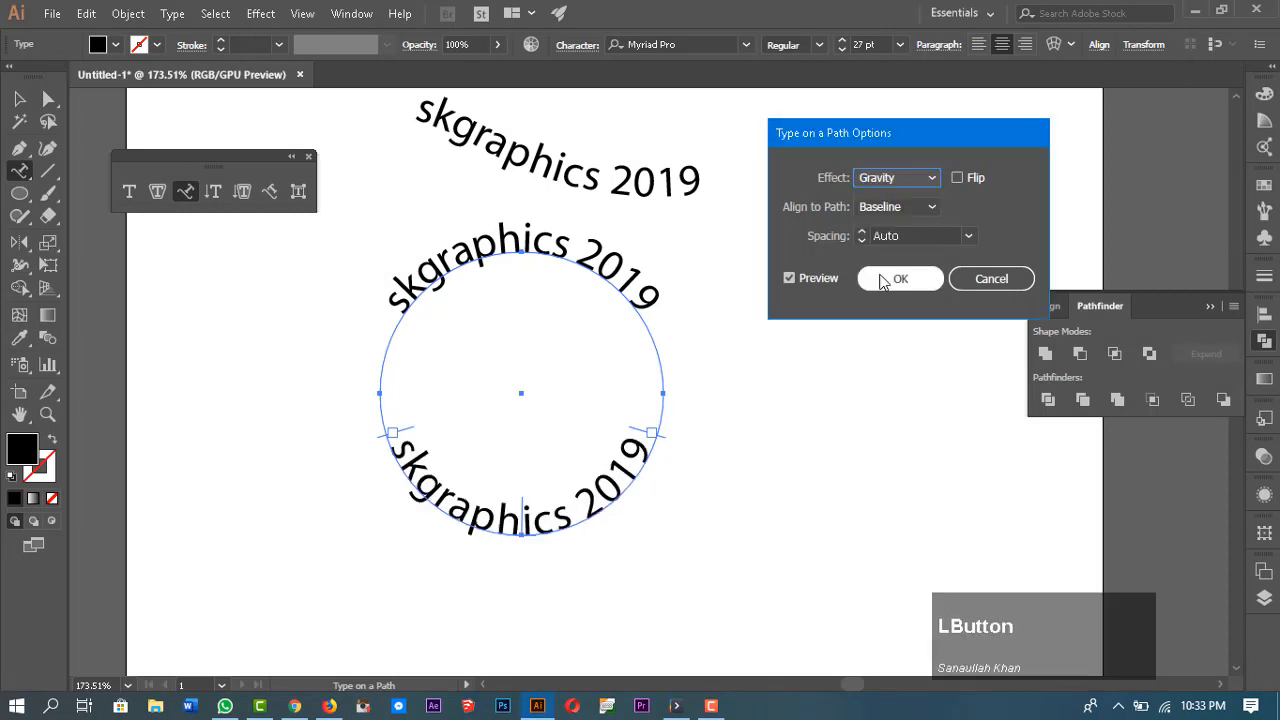
# Step: Preview the Rainbow and Gravity effects, then cancel the Type on a Path Options dialog
pyautogui.click(886, 177)
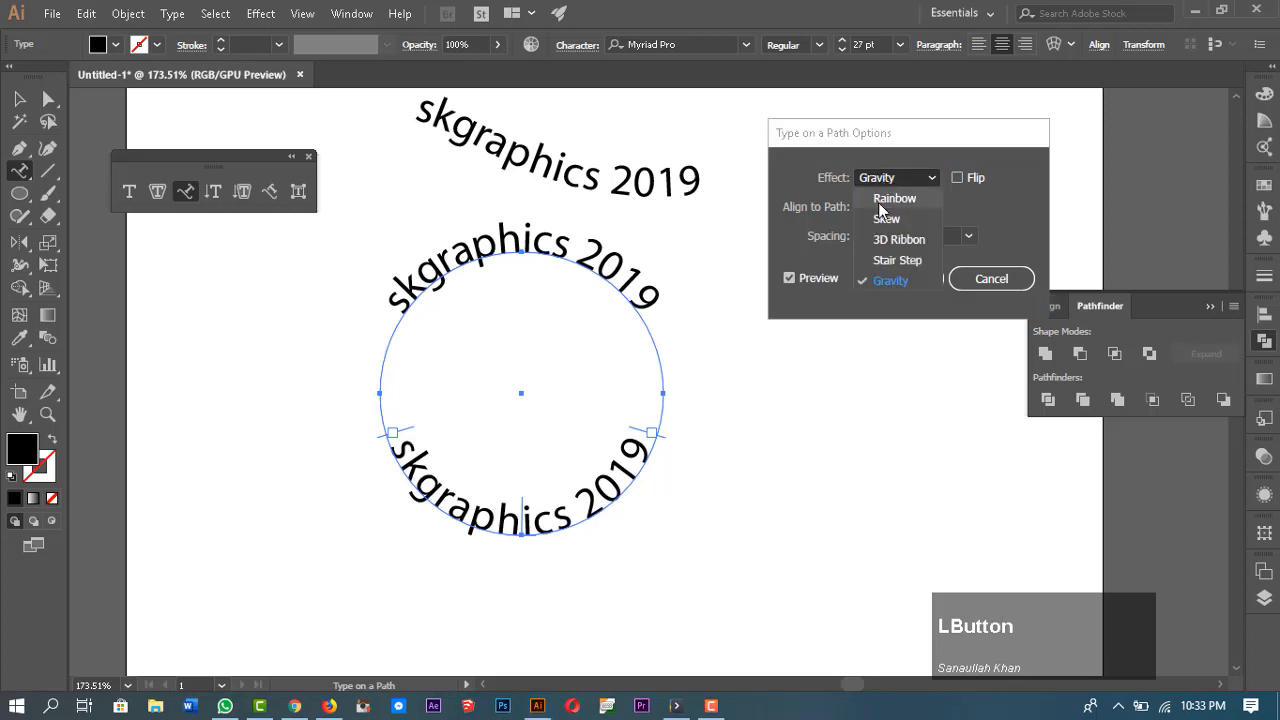
pyautogui.click(882, 199)
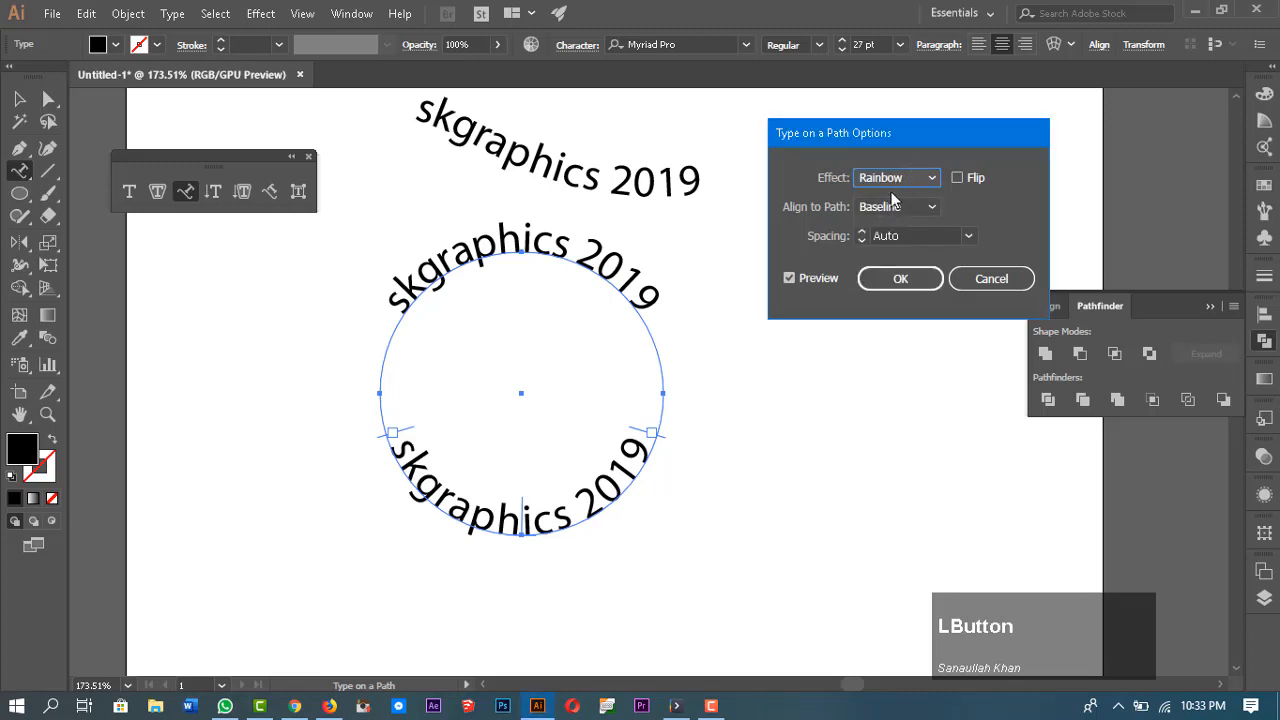
pyautogui.click(886, 180)
pyautogui.click(895, 281)
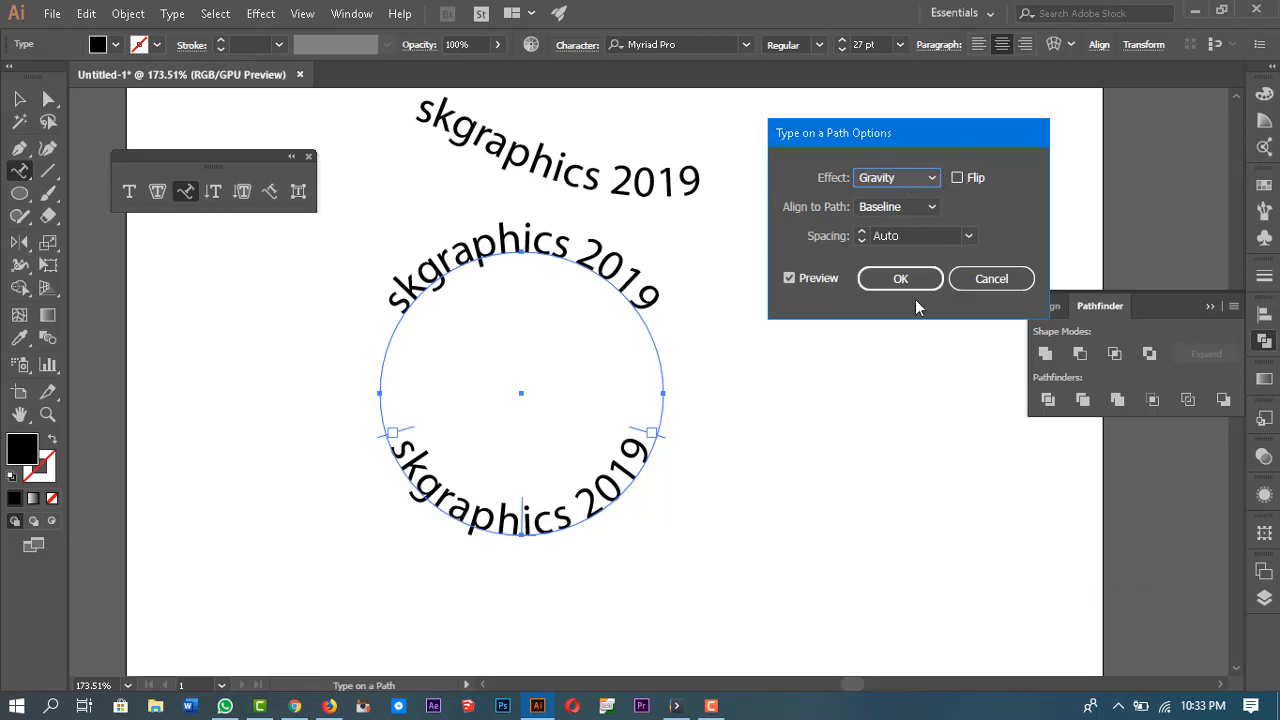
pyautogui.click(991, 278)
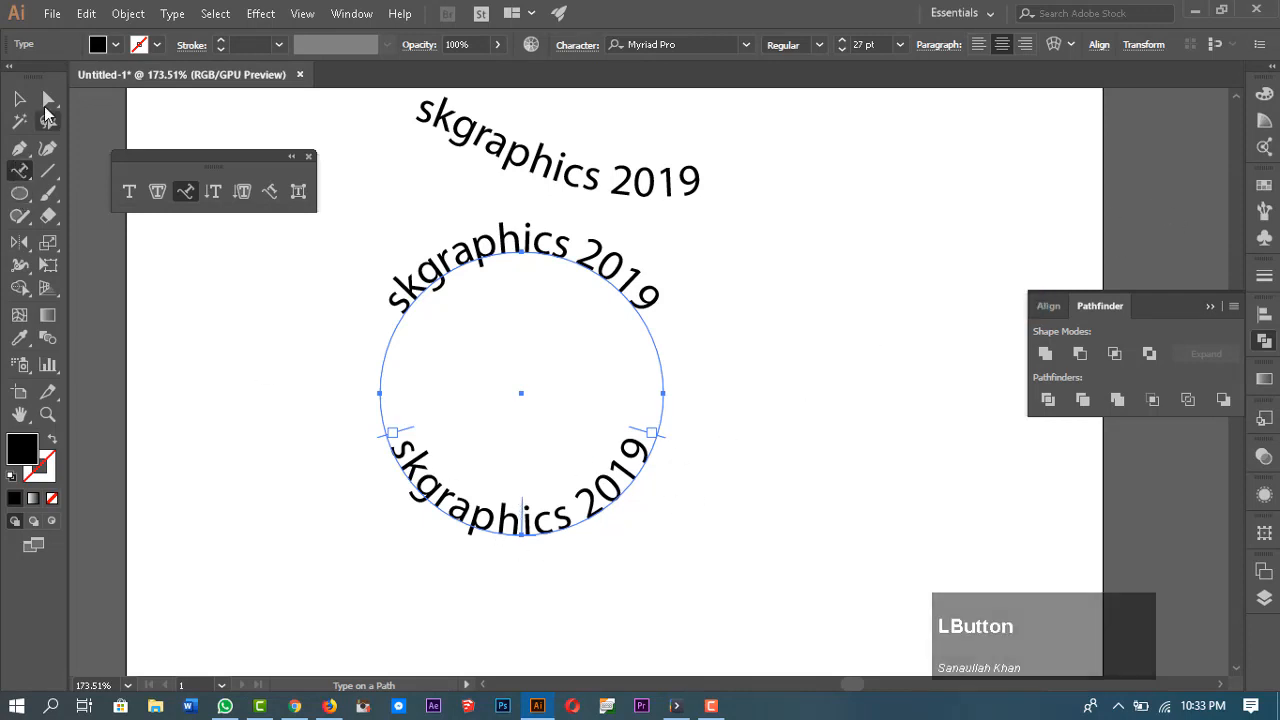
# Step: Drag the lower type's centre bracket across the circle with Direct Selection to flip the text
pyautogui.click(48, 98)
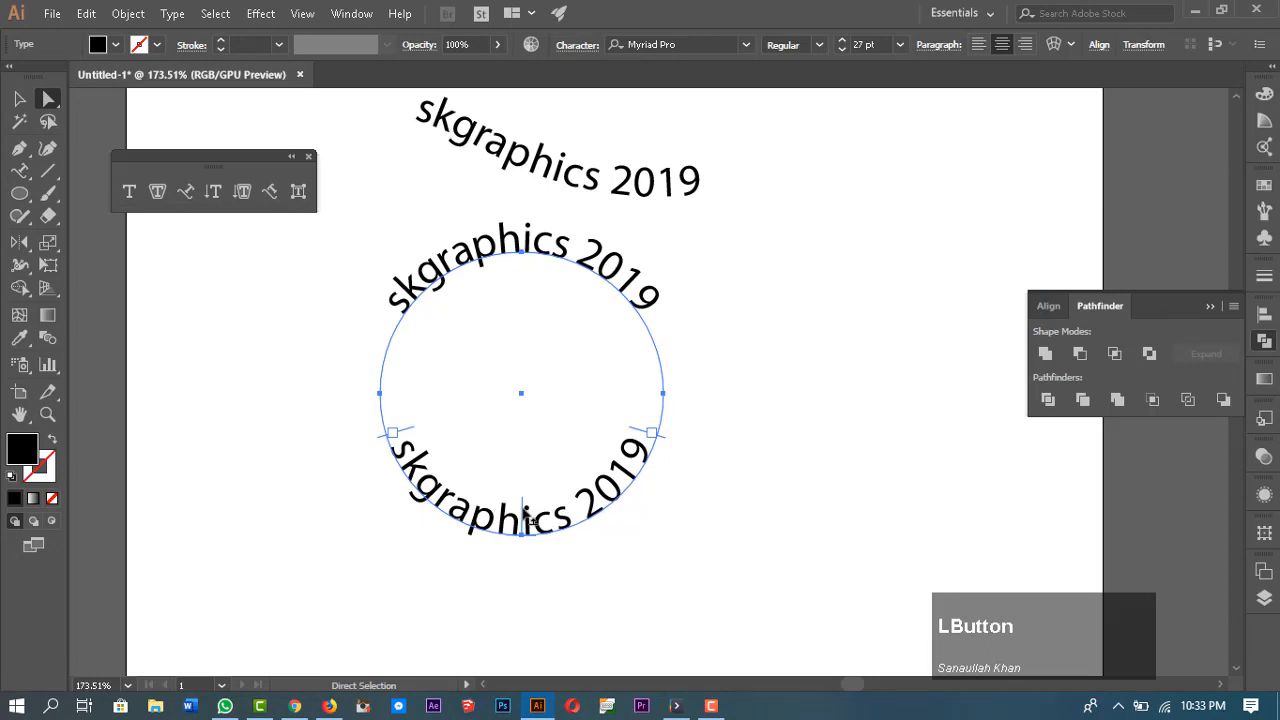
pyautogui.moveTo(532, 521); pyautogui.dragTo(534, 608)
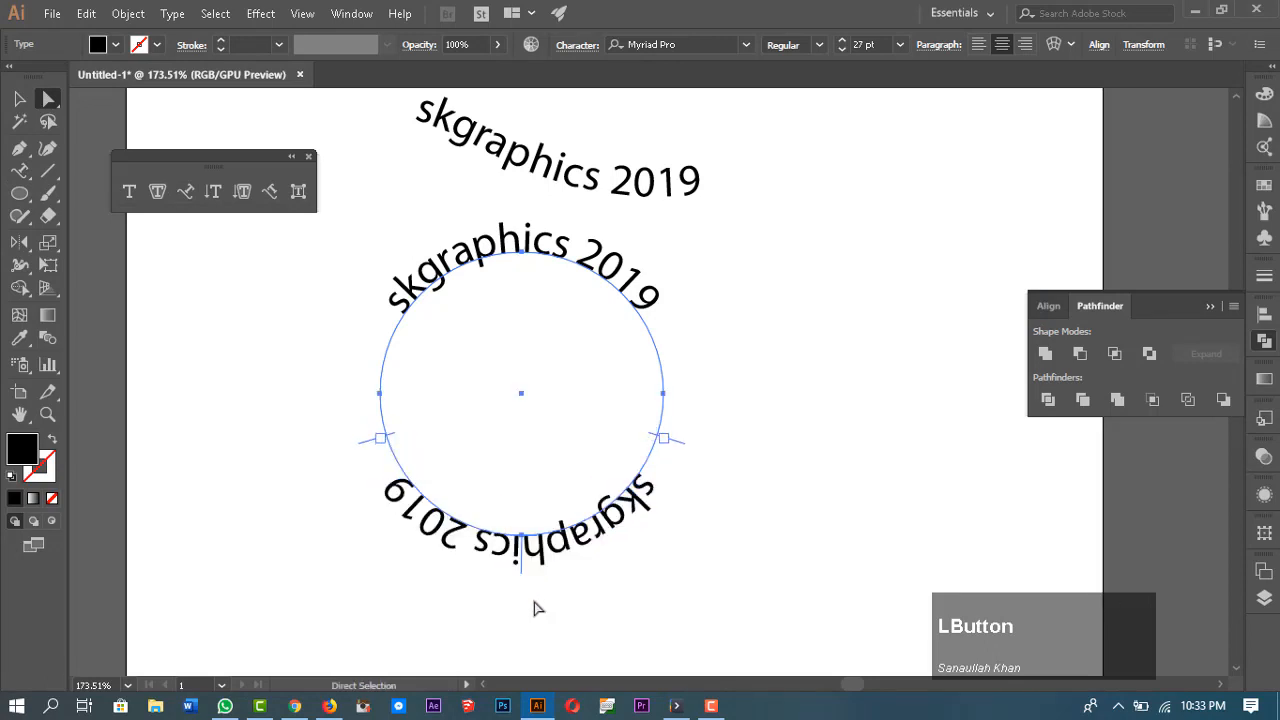
# Step: Open Type on a Path Options for the lower type, tick Flip and turn on Preview
pyautogui.doubleClick(185, 191)
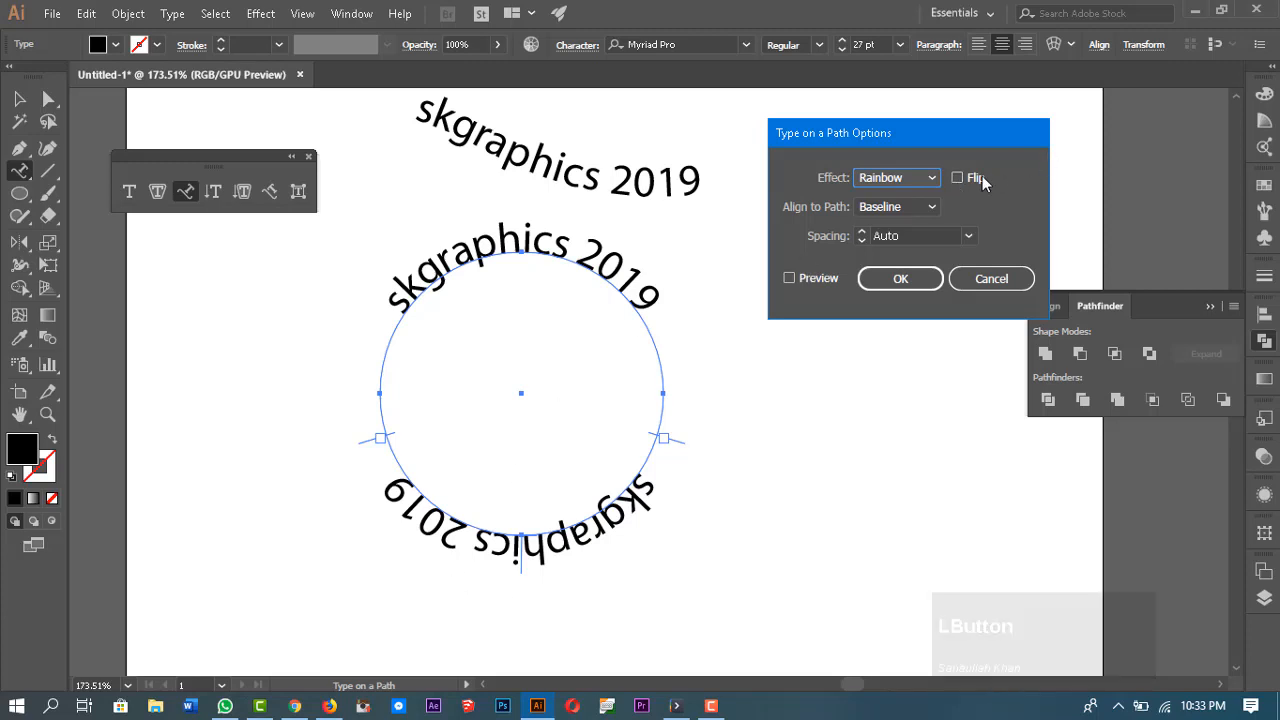
pyautogui.click(957, 178)
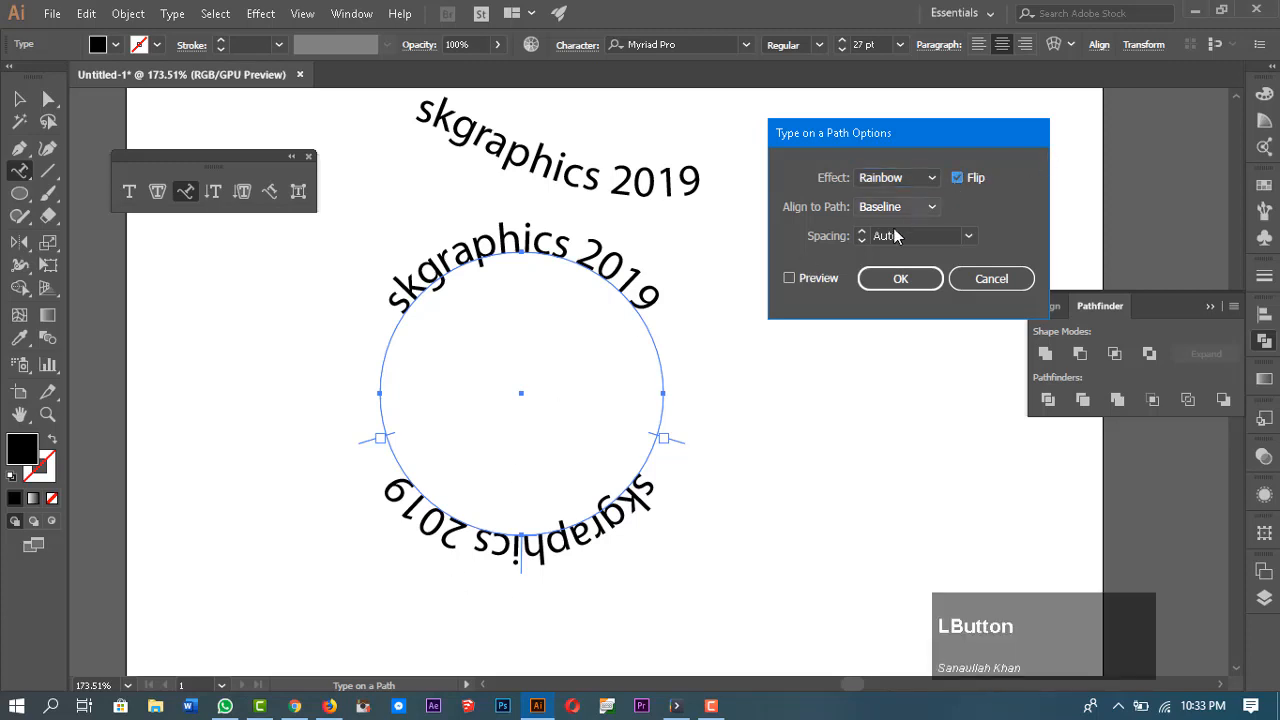
pyautogui.click(788, 279)
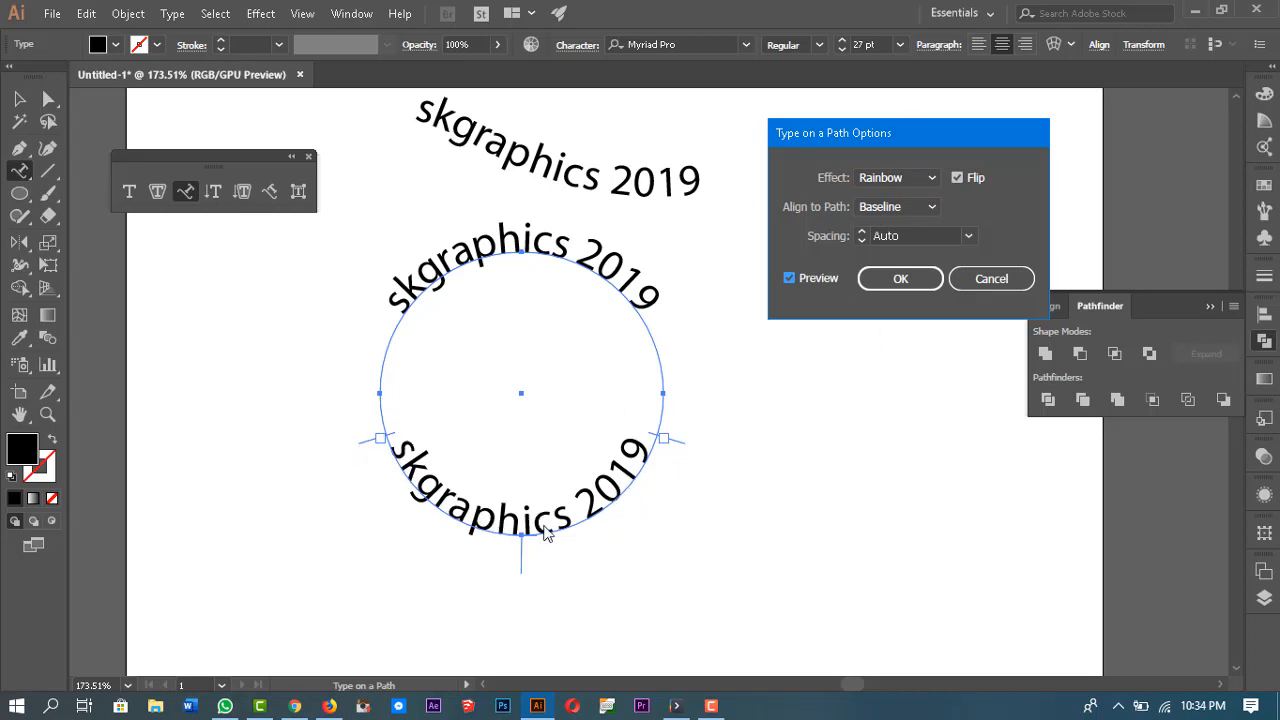
# Step: Try Ascender and Descender as the Align to Path setting
pyautogui.click(895, 207)
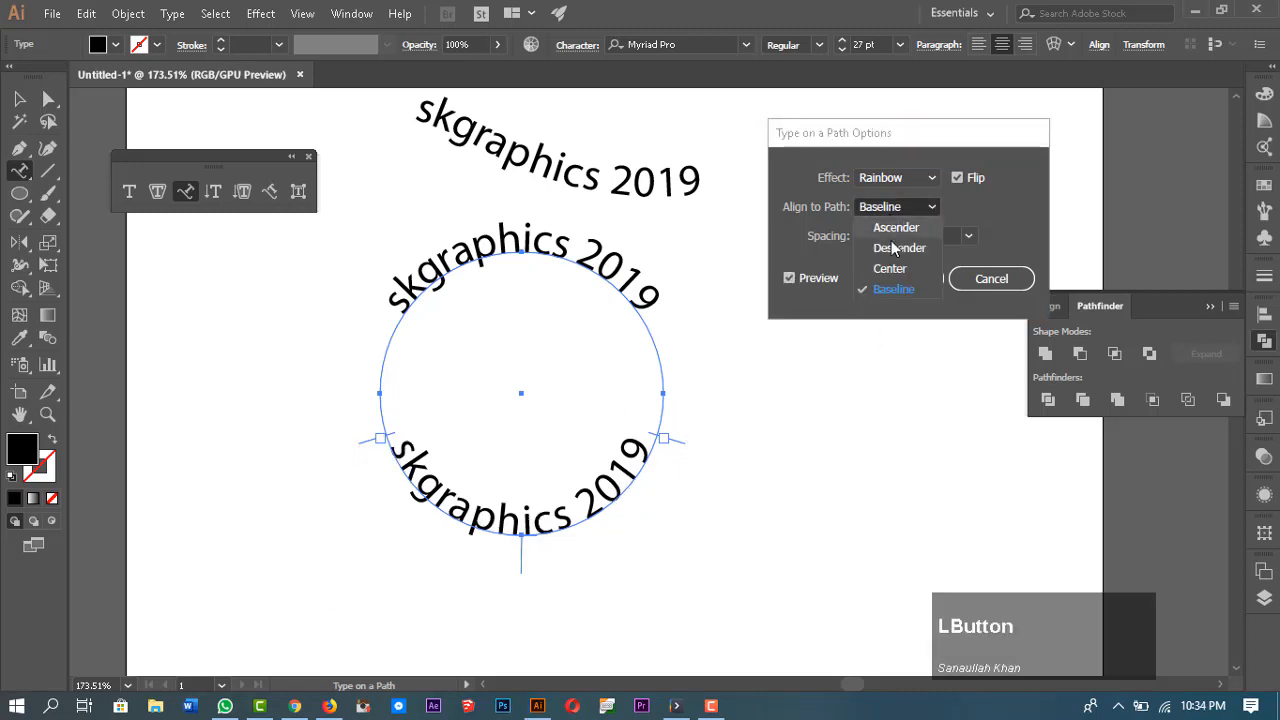
pyautogui.click(893, 226)
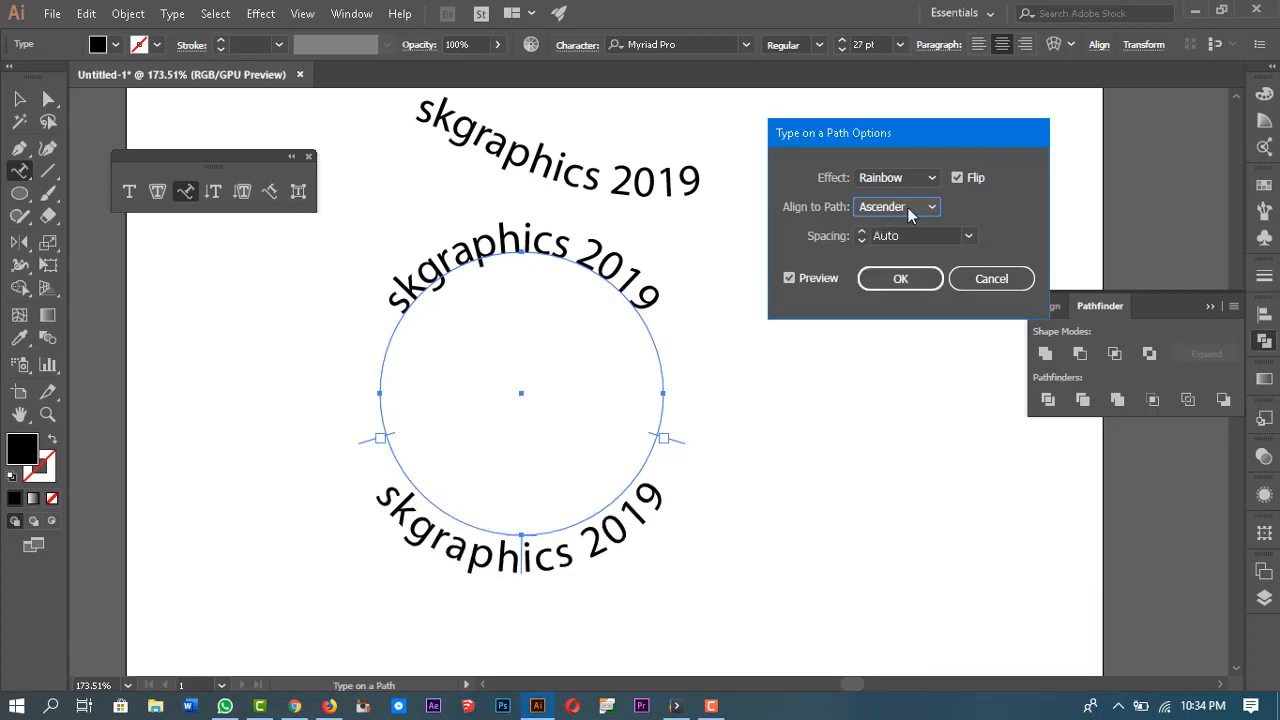
pyautogui.click(908, 207)
pyautogui.click(895, 242)
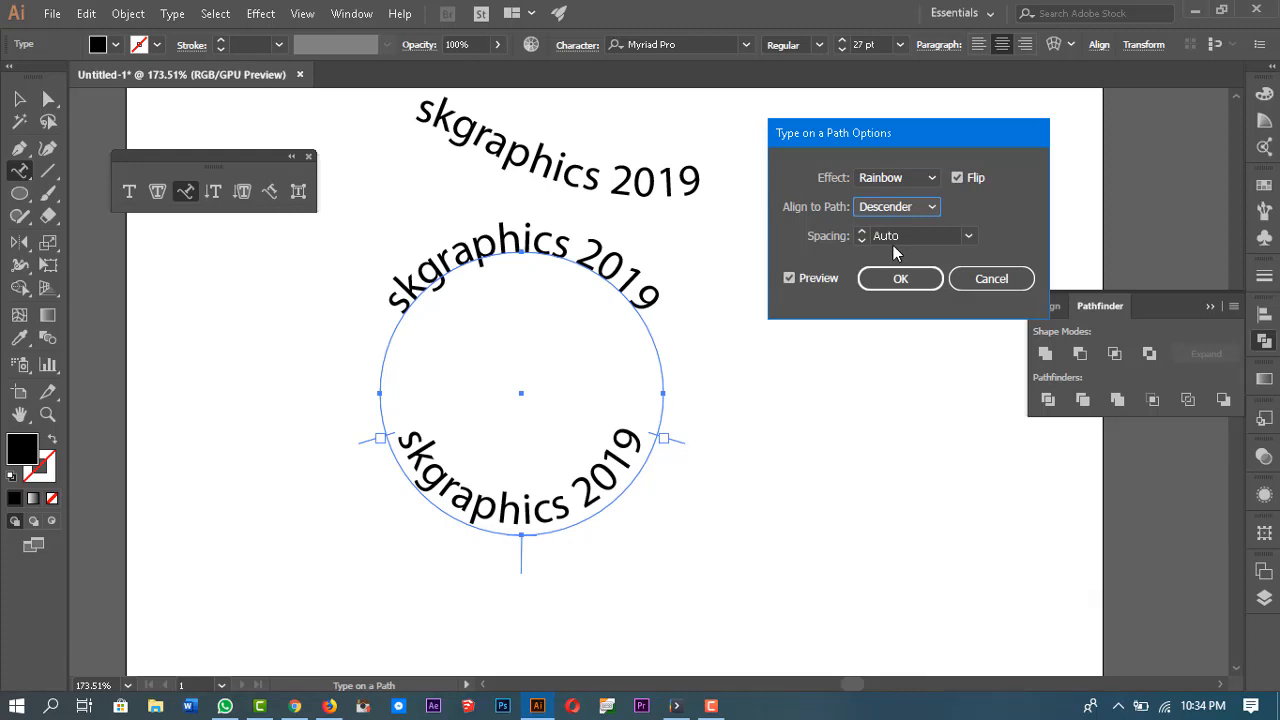
# Step: Try Center alignment, then return Align to Path to Baseline
pyautogui.click(903, 212)
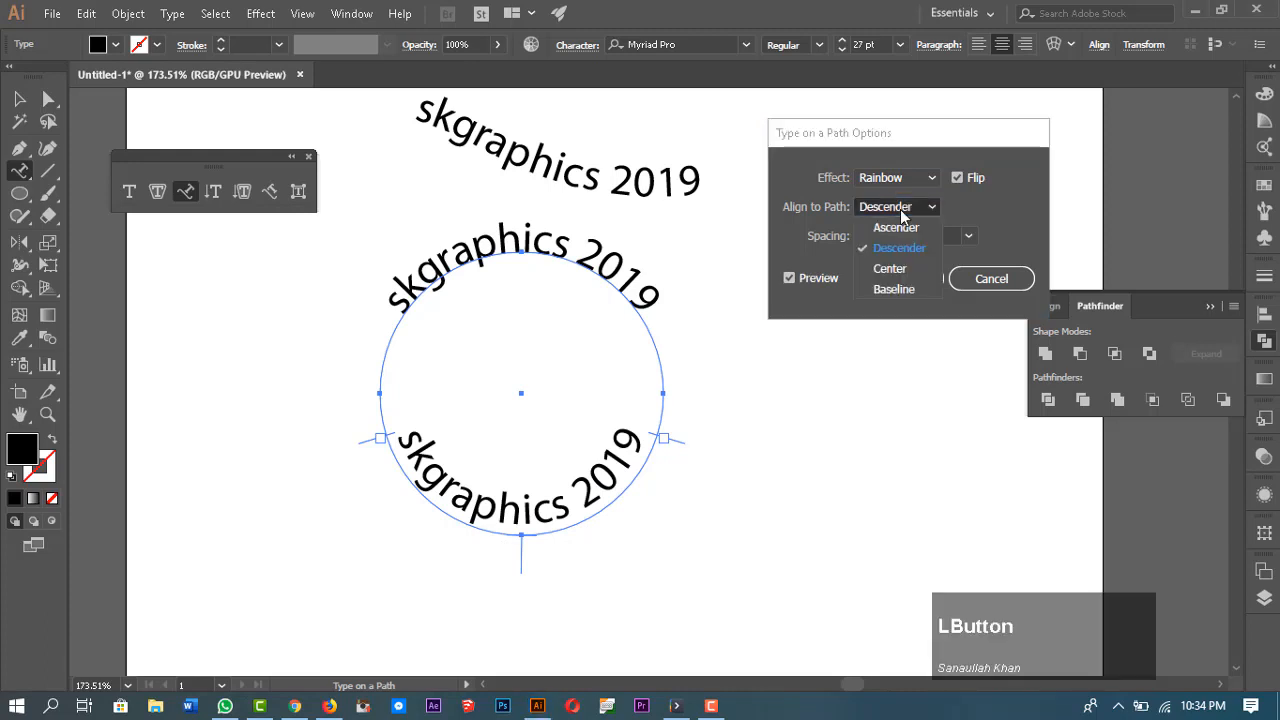
pyautogui.click(890, 270)
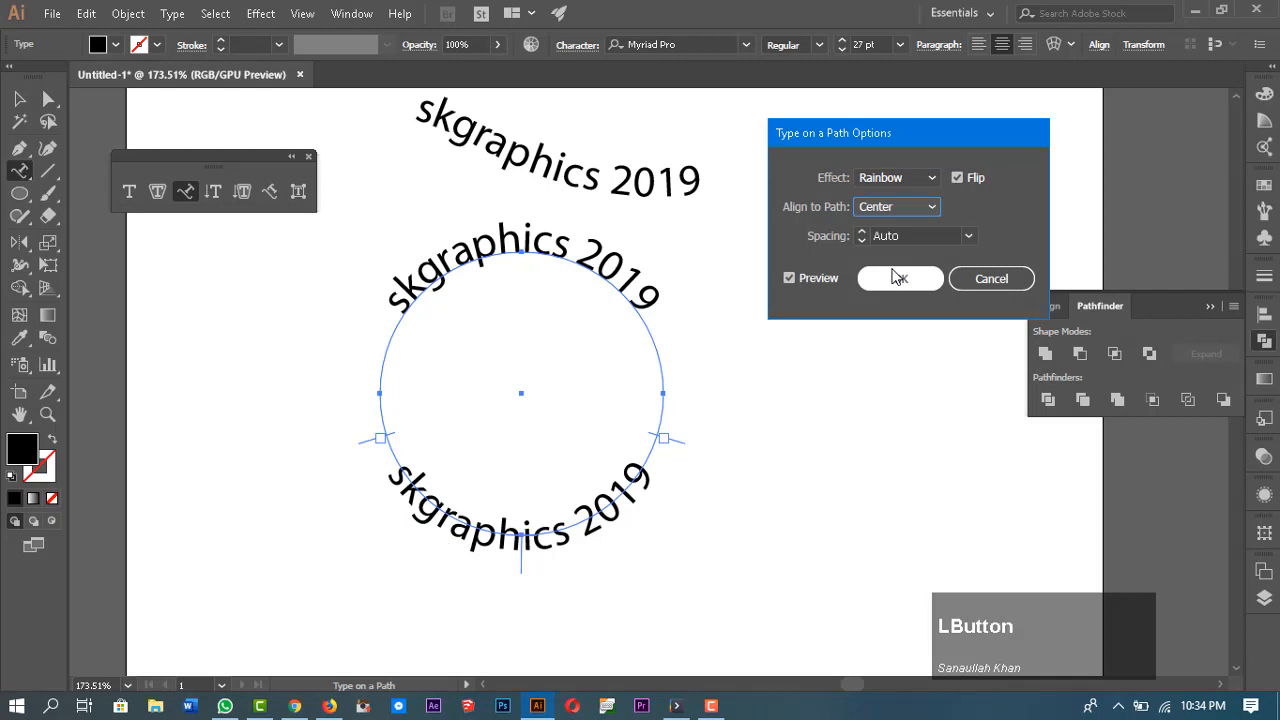
pyautogui.click(914, 211)
pyautogui.click(878, 290)
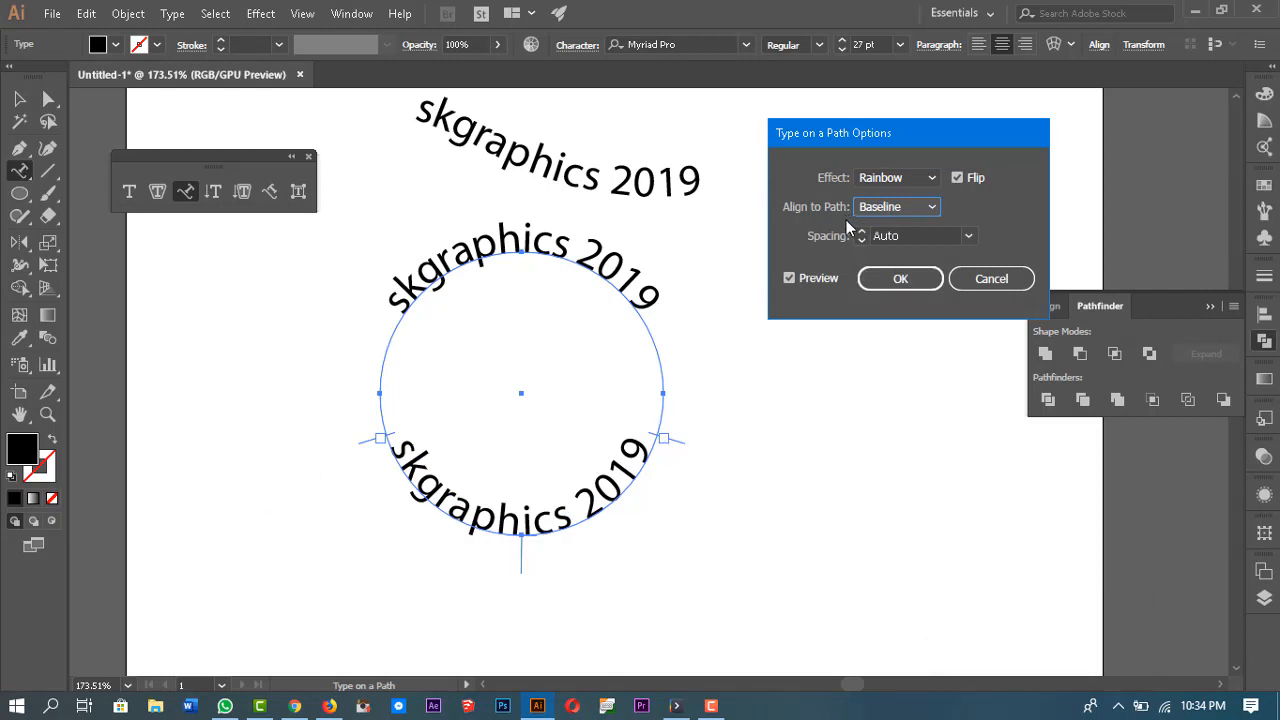
# Step: Set the character spacing to 0 pt and apply the Type on a Path Options
pyautogui.click(967, 236)
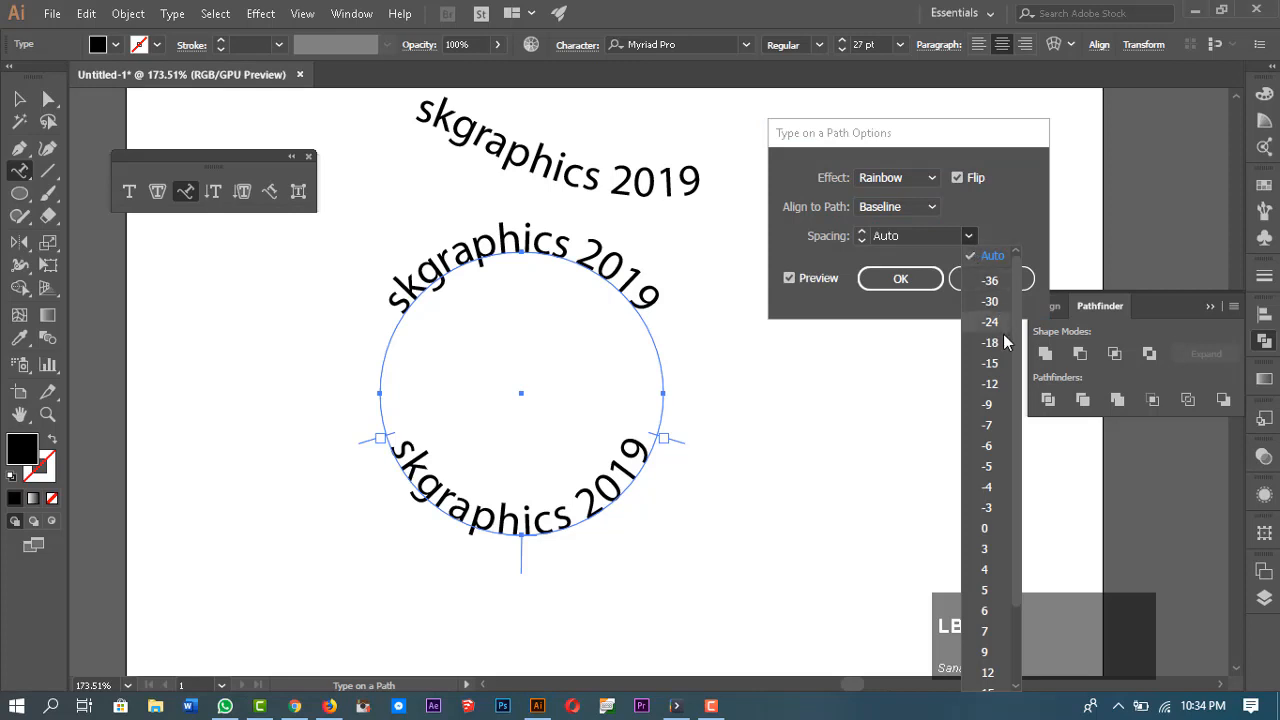
pyautogui.click(998, 408)
pyautogui.click(967, 236)
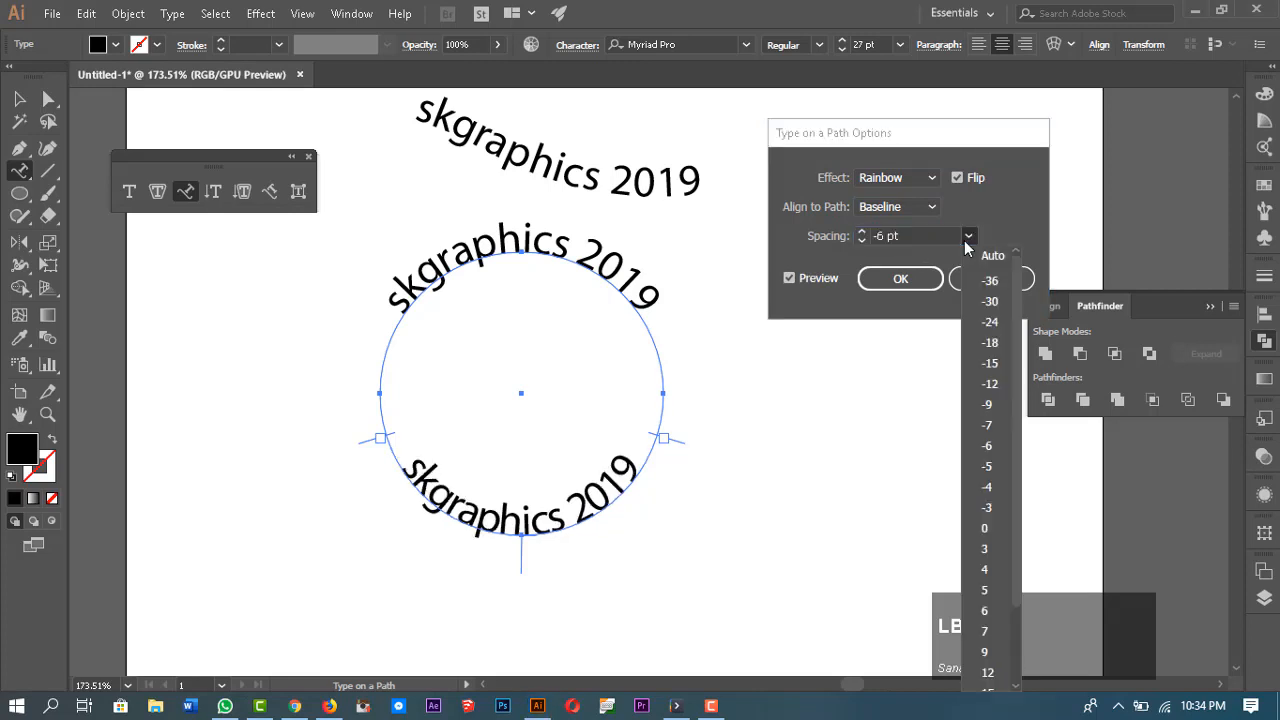
pyautogui.click(980, 545)
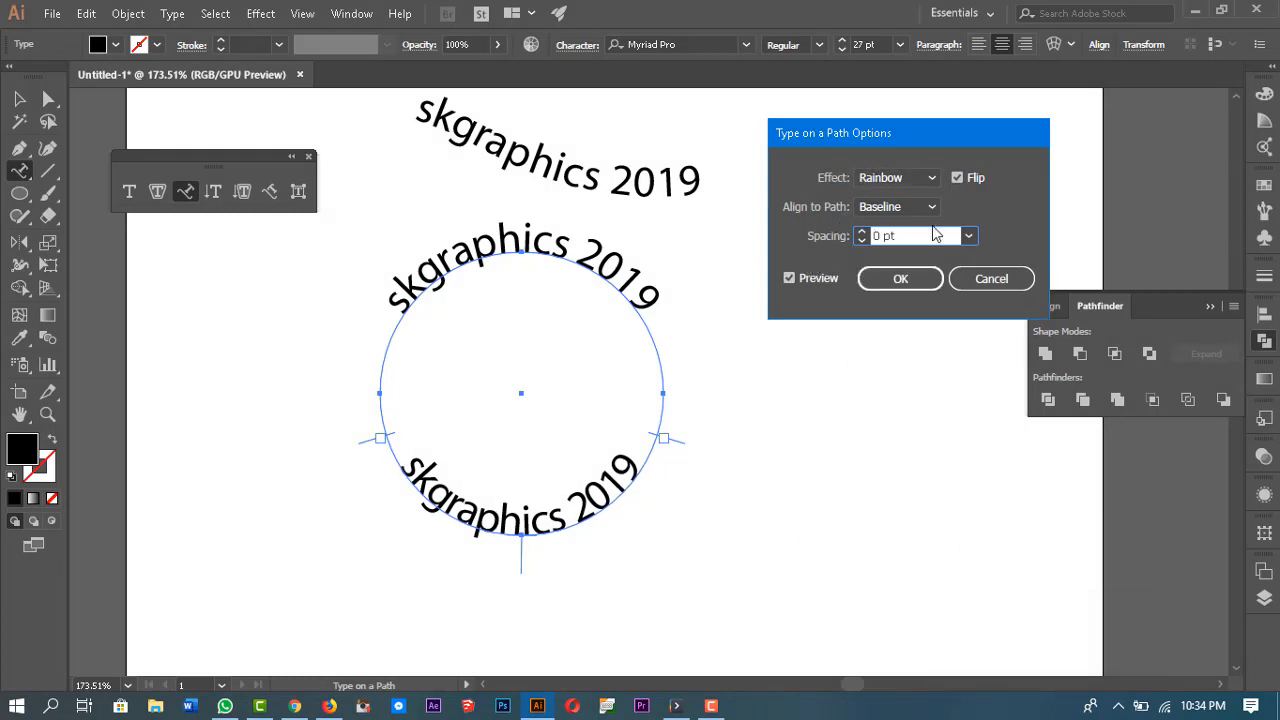
pyautogui.click(901, 282)
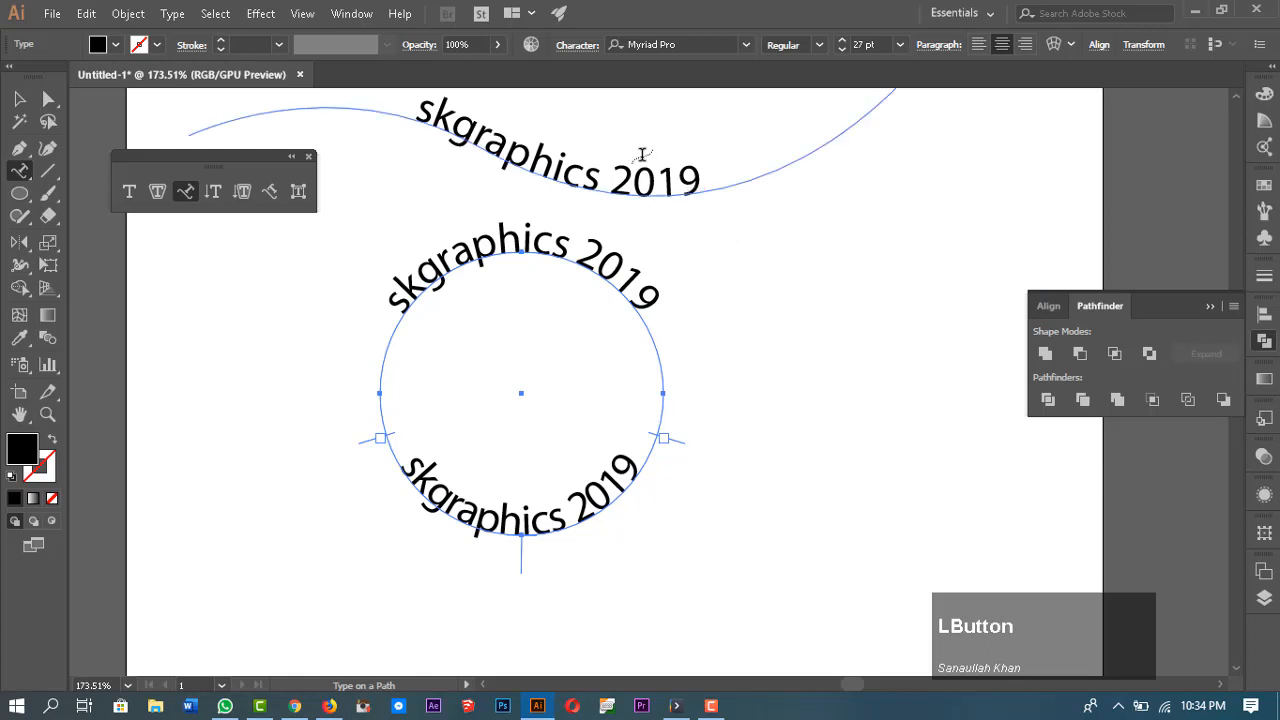
# Step: Set the lower type's baseline shift to -20 pt in the Character panel
pyautogui.click(576, 48)
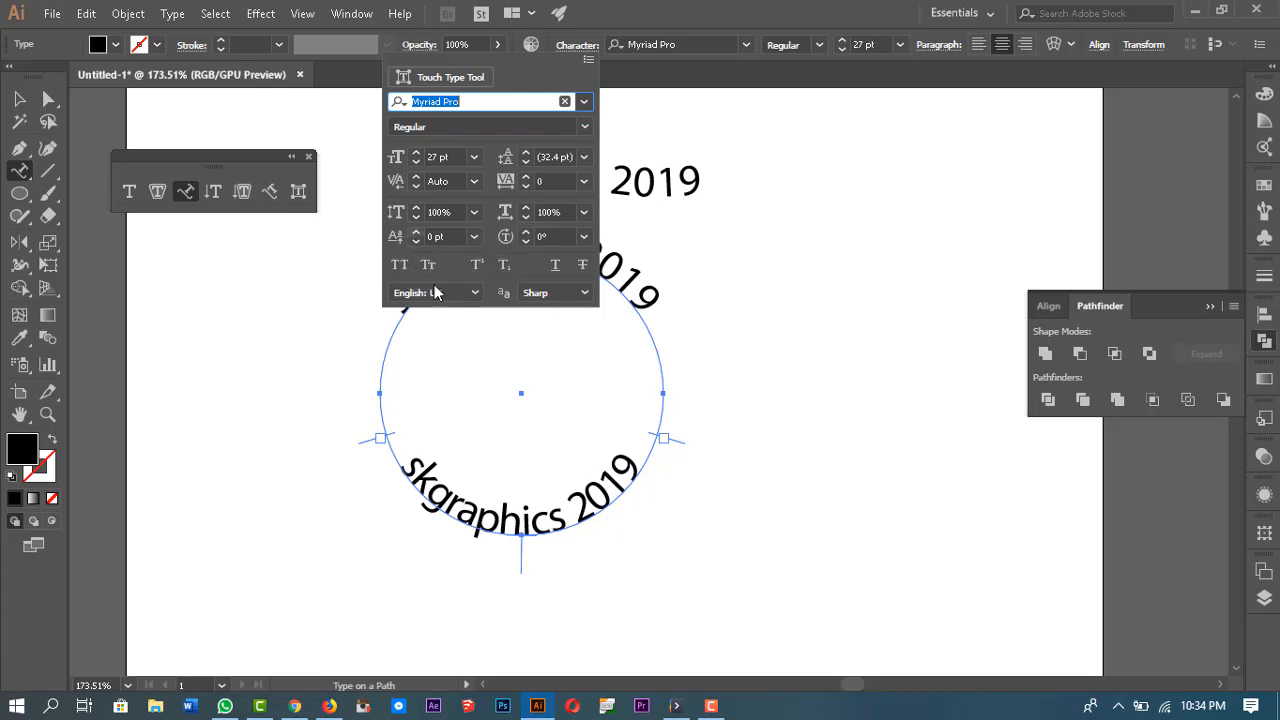
pyautogui.click(542, 488)
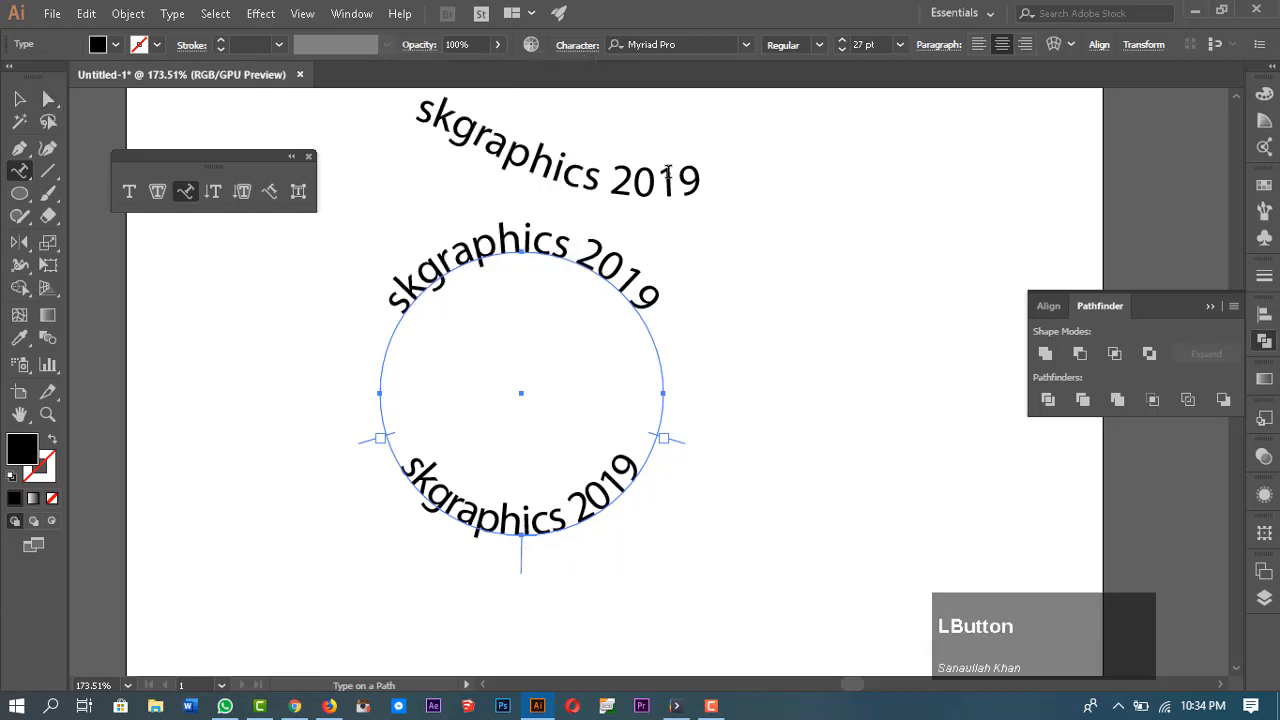
pyautogui.click(574, 46)
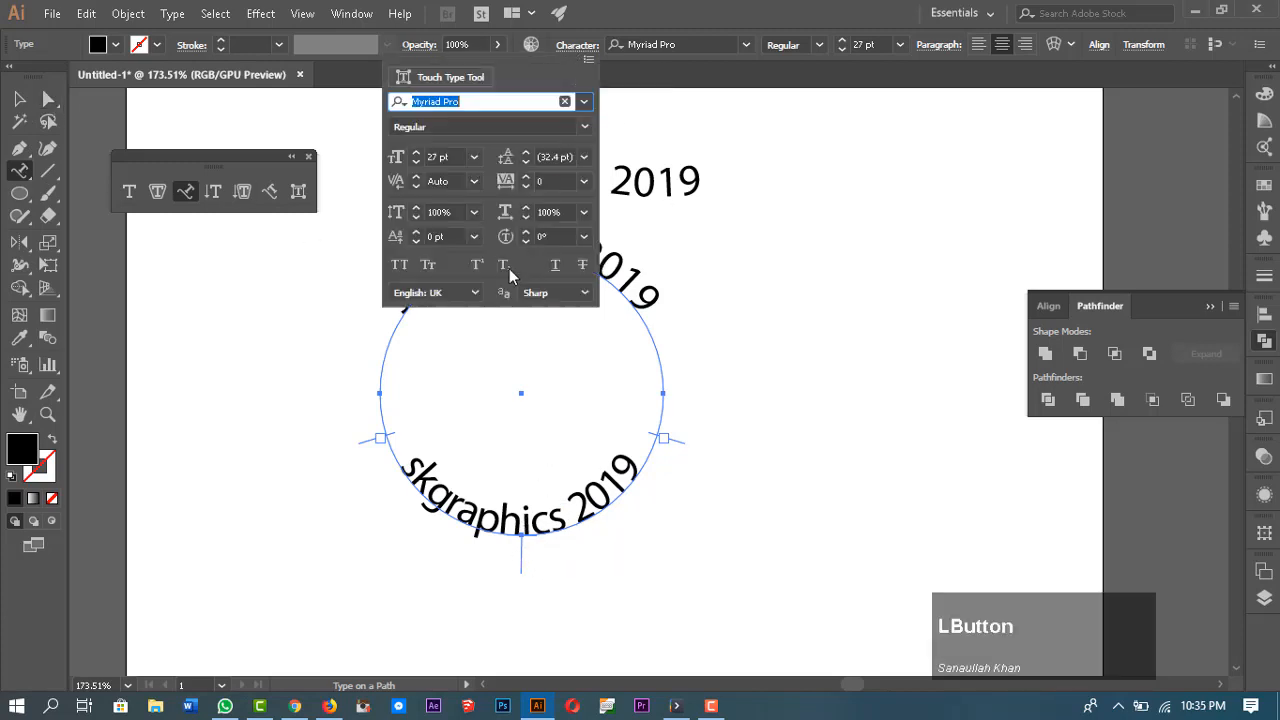
pyautogui.click(419, 236)
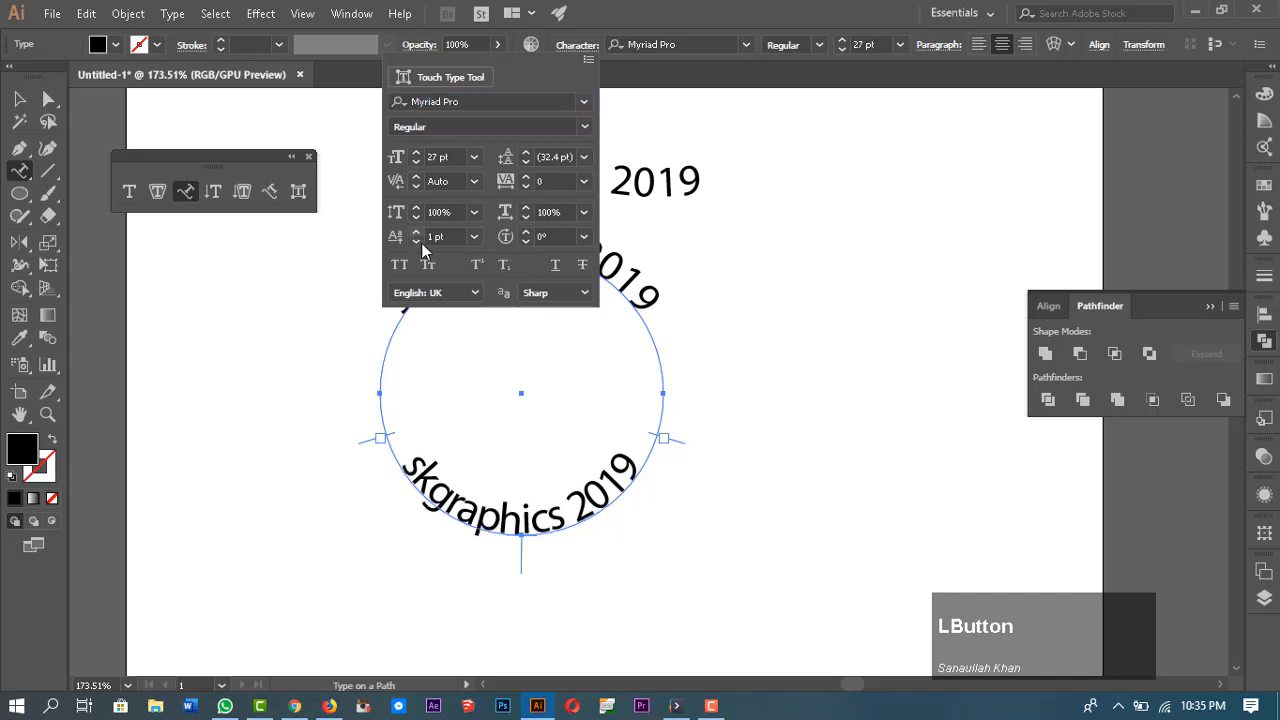
pyautogui.click(417, 242)
pyautogui.click(417, 242)
pyautogui.click(417, 242)
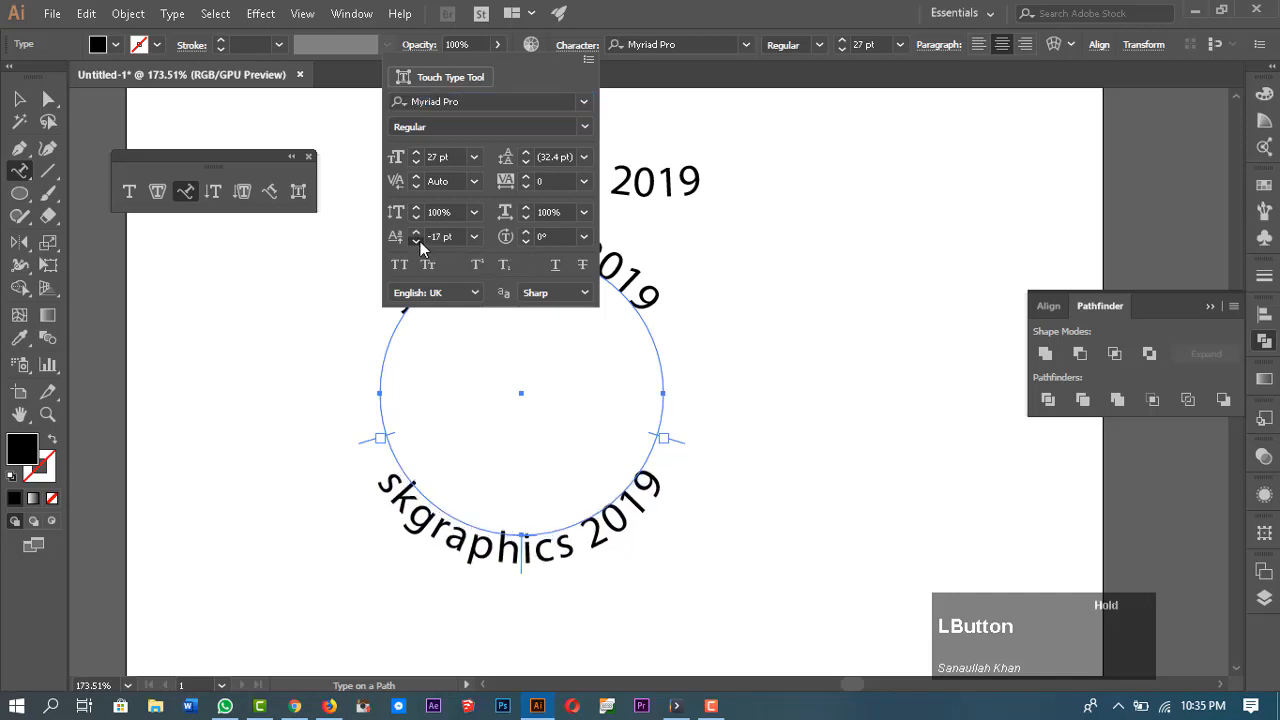
pyautogui.click(417, 242)
pyautogui.click(418, 234)
pyautogui.click(418, 234)
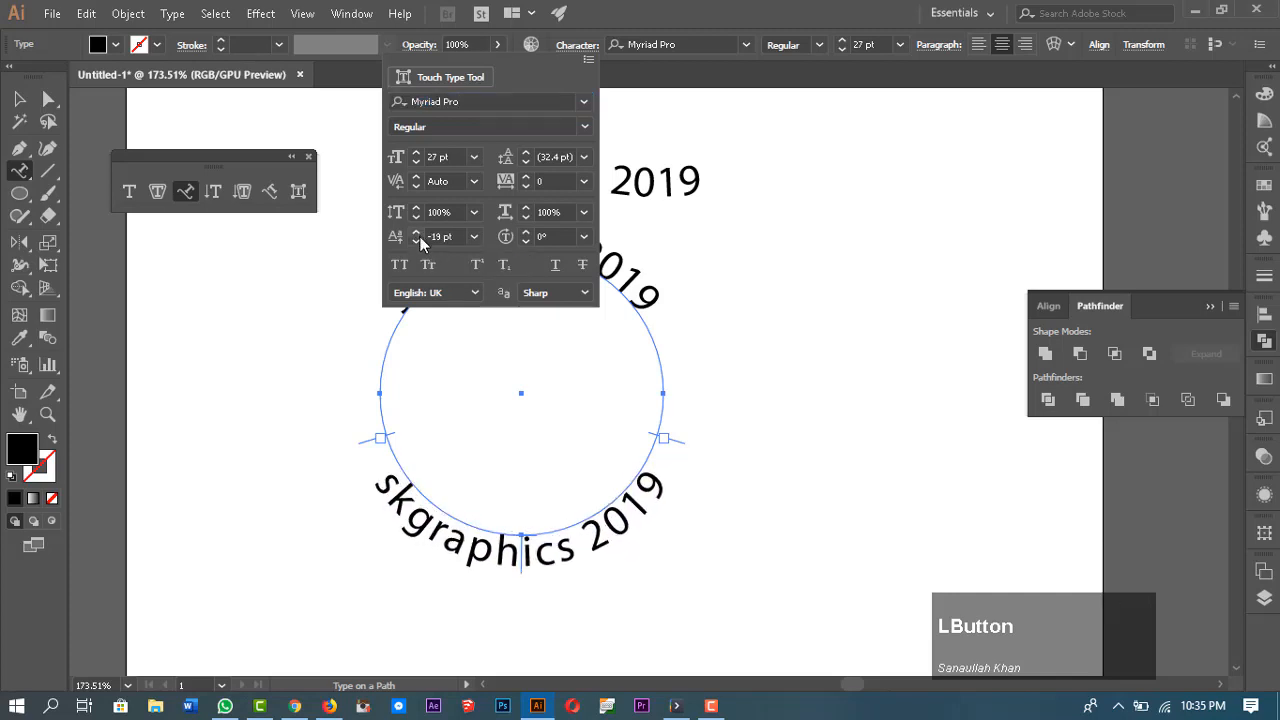
pyautogui.click(417, 234)
pyautogui.click(417, 241)
pyautogui.click(417, 241)
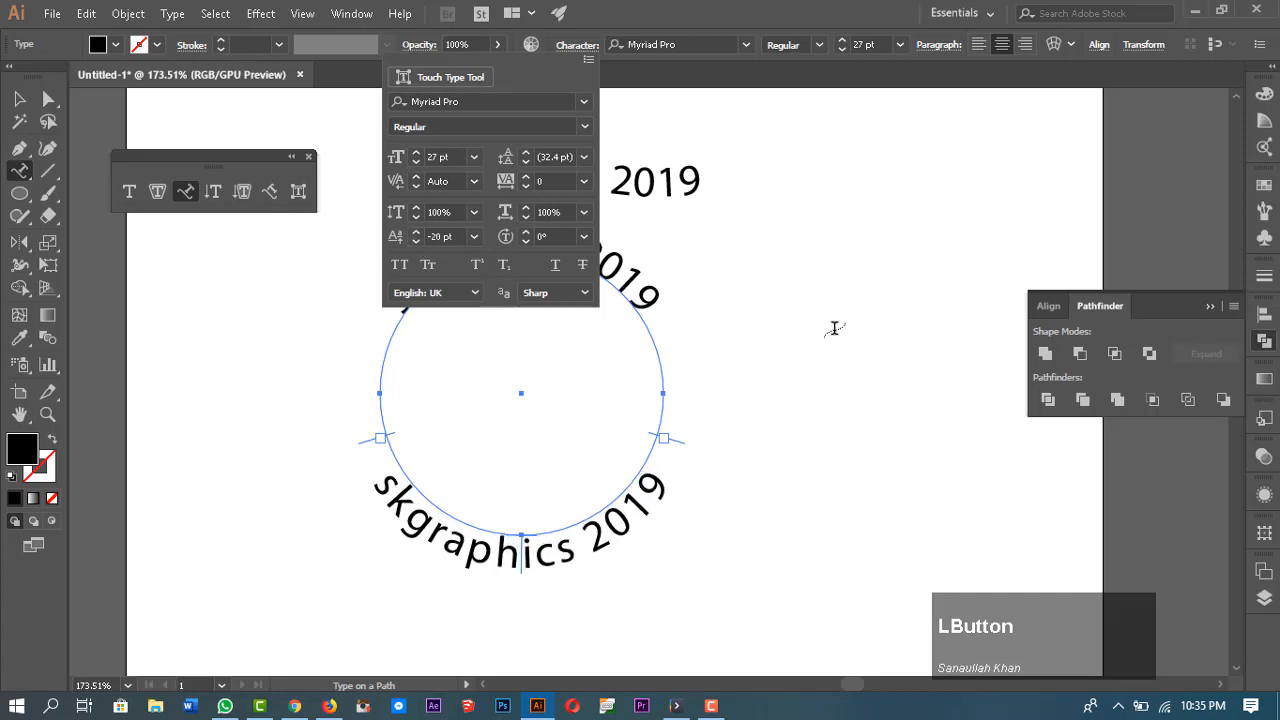
pyautogui.click(838, 328)
pyautogui.click(838, 328)
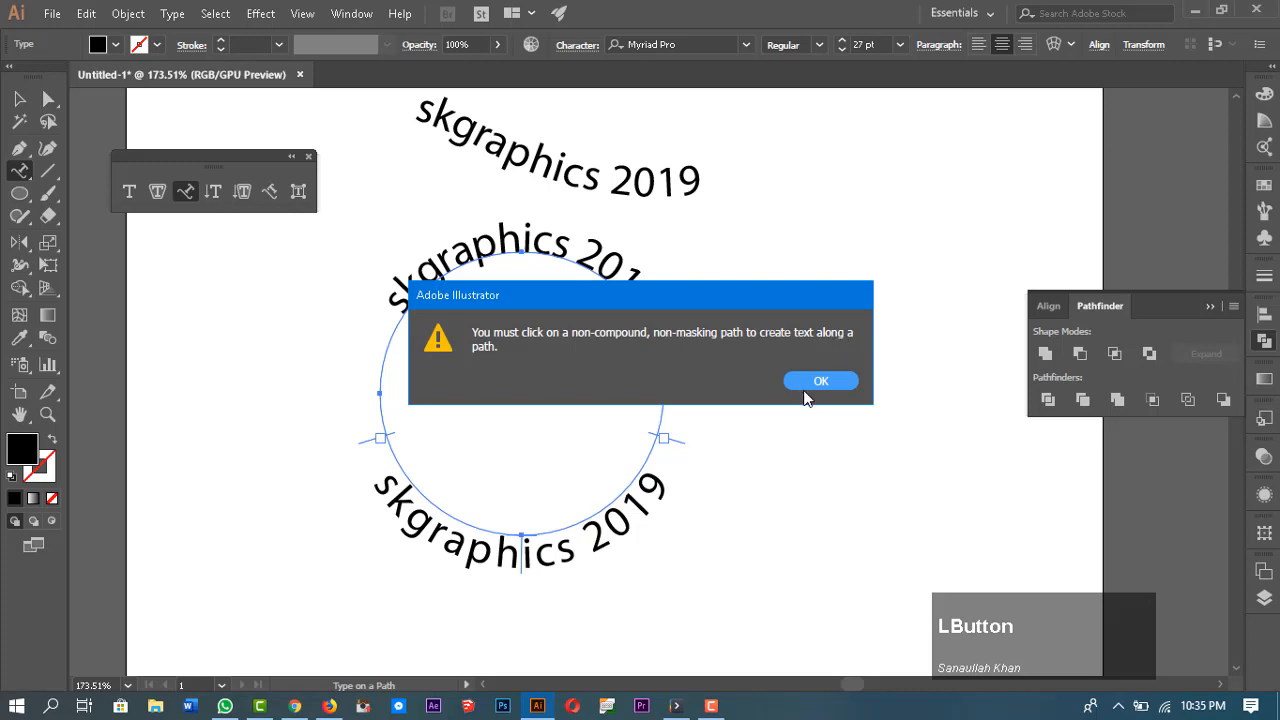
pyautogui.click(818, 381)
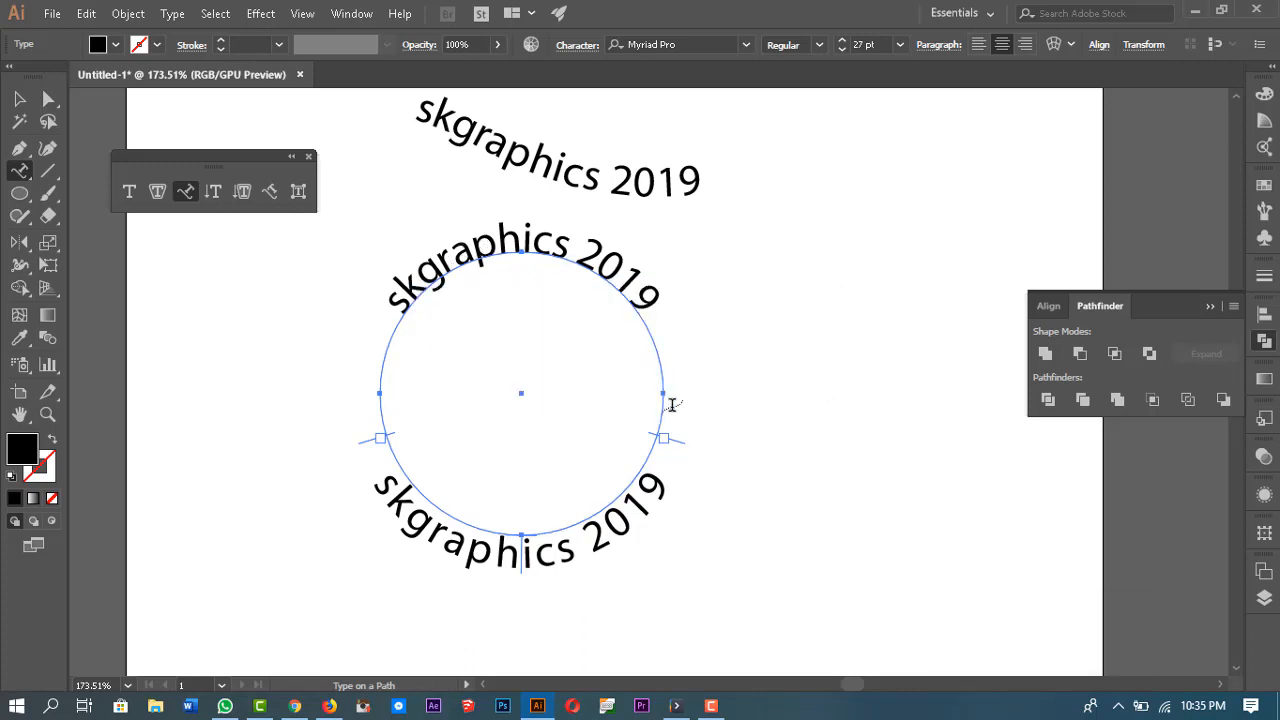
# Step: Select all the type and circle artwork and delete it
pyautogui.press('v')
pyautogui.moveTo(800, 130); pyautogui.dragTo(526, 477)
pyautogui.press('Delete')
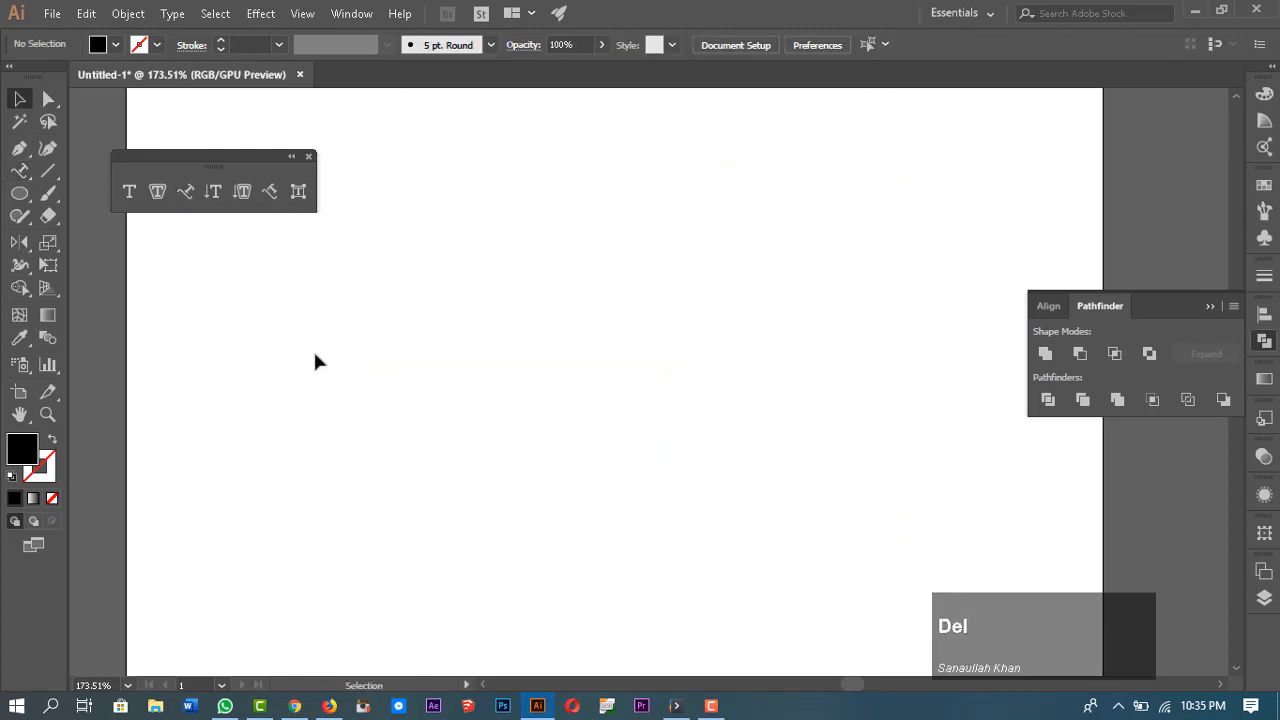
# Step: Draw a zigzag open path with the Pen tool and swap its fill and stroke so it has no fill
pyautogui.click(19, 148)
pyautogui.click(381, 406)
pyautogui.click(506, 220)
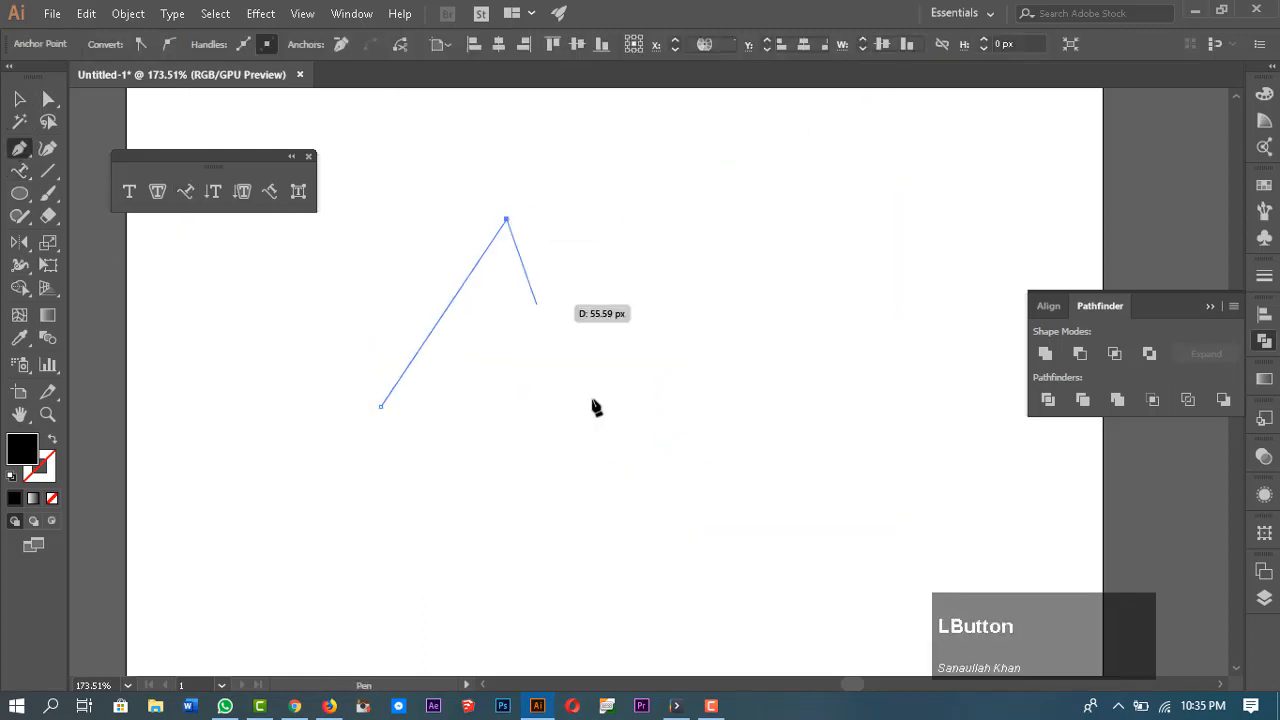
pyautogui.click(637, 477)
pyautogui.click(738, 160)
pyautogui.click(835, 498)
pyautogui.click(1010, 104)
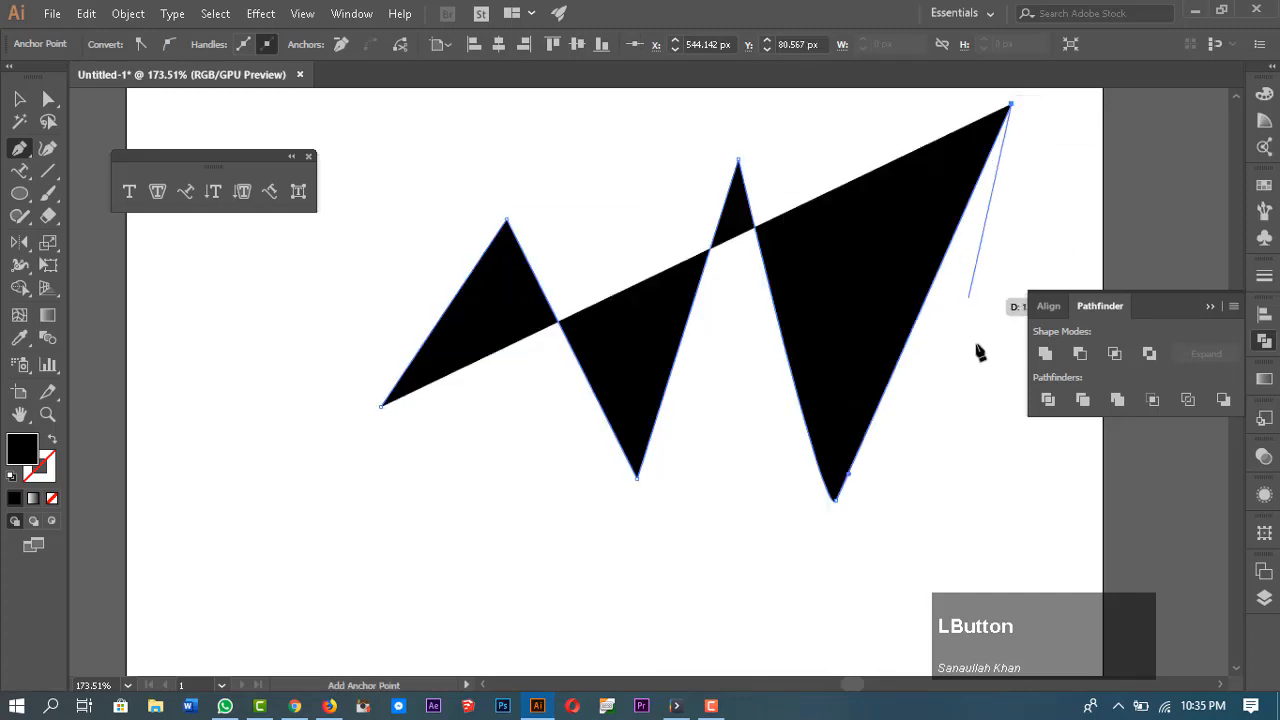
pyautogui.click(1005, 492)
pyautogui.press('Escape')
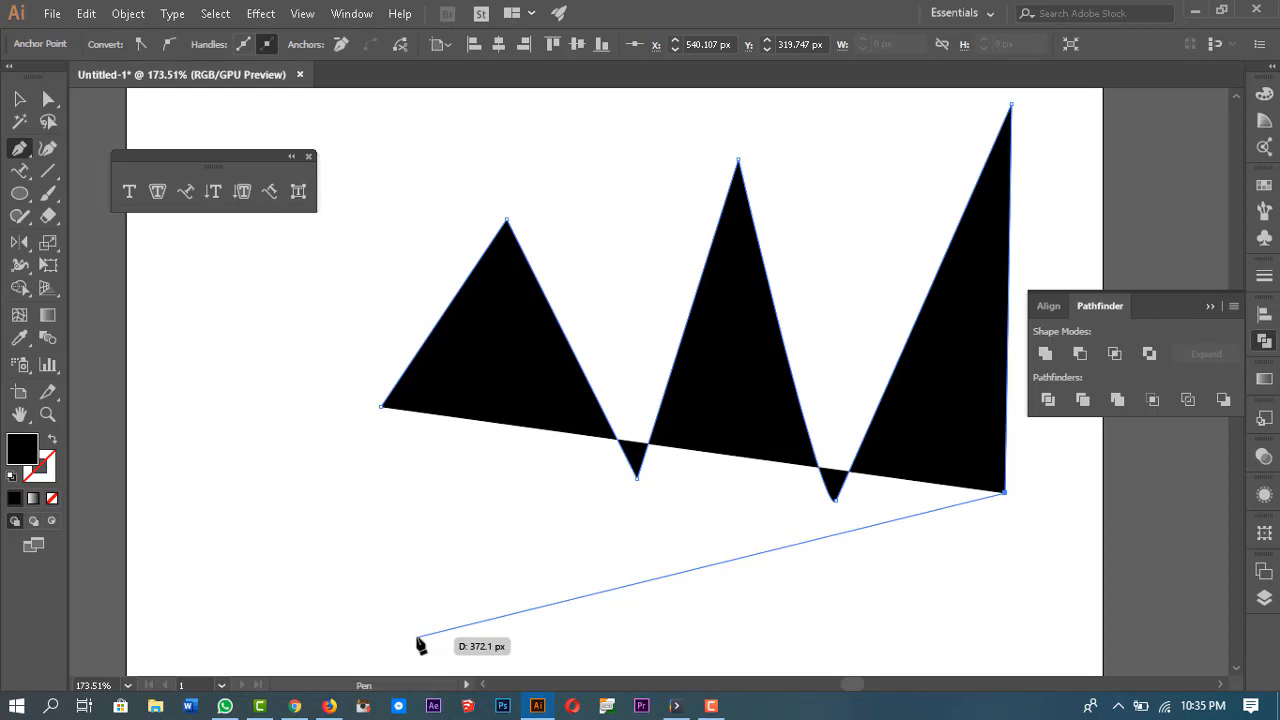
pyautogui.hotkey('shift', 'x')
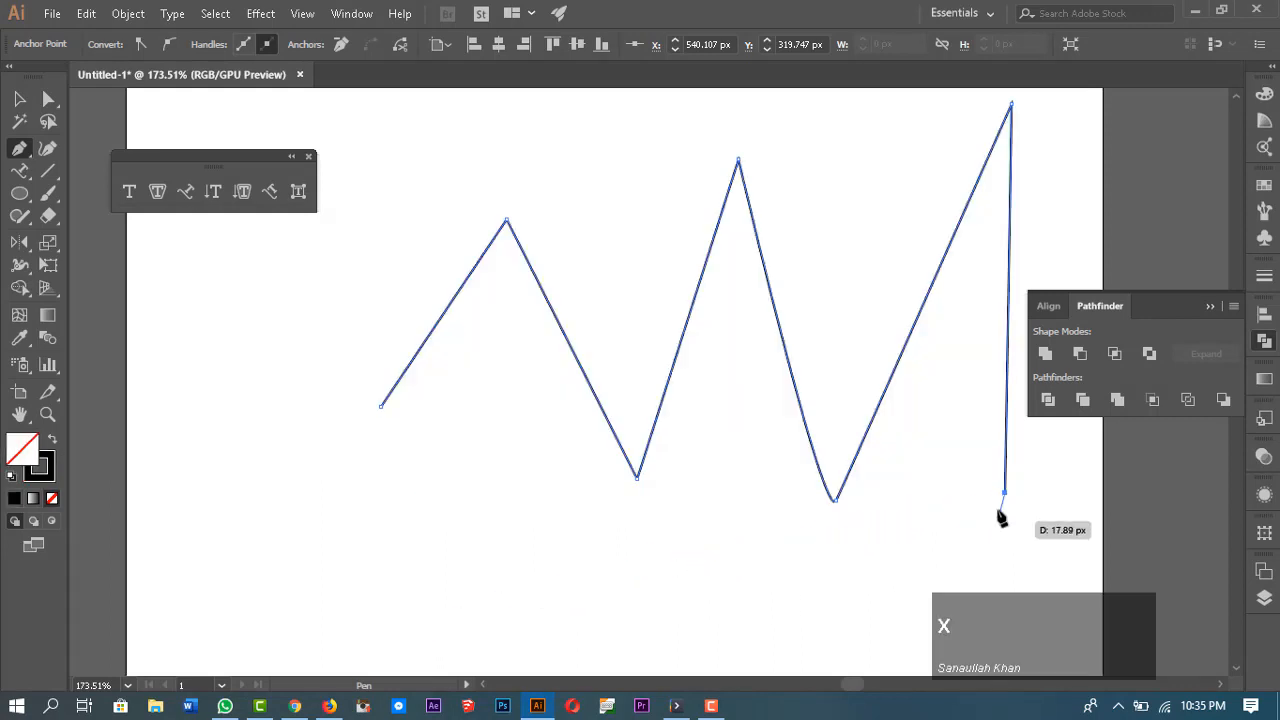
pyautogui.press('Escape')
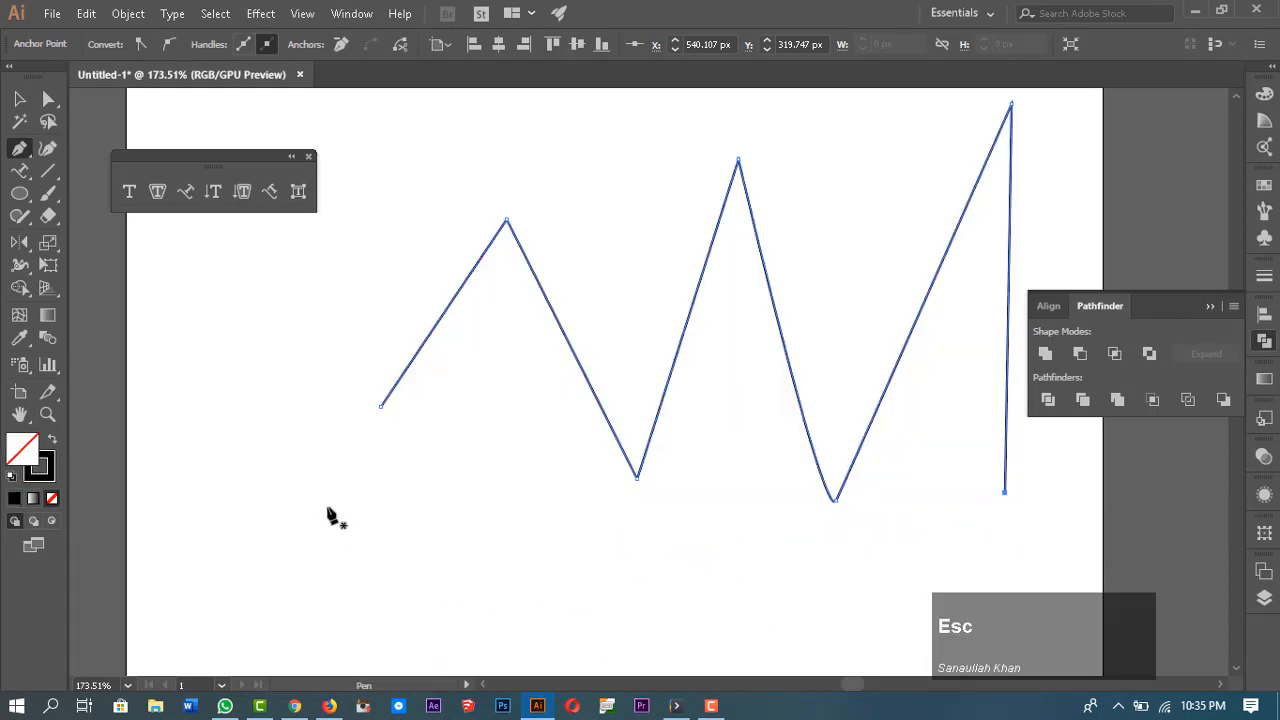
# Step: Place Type on a Path text along the zigzag from its start and reduce the font size to 12 pt
pyautogui.click(185, 191)
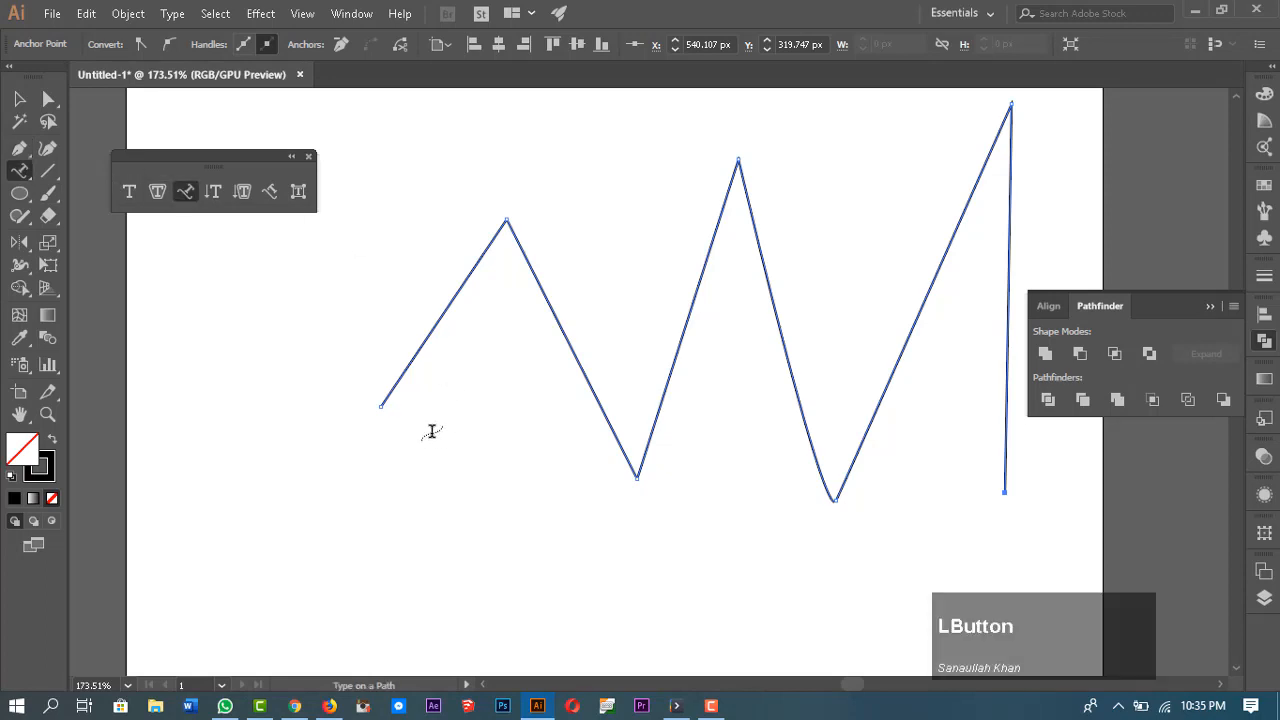
pyautogui.click(379, 407)
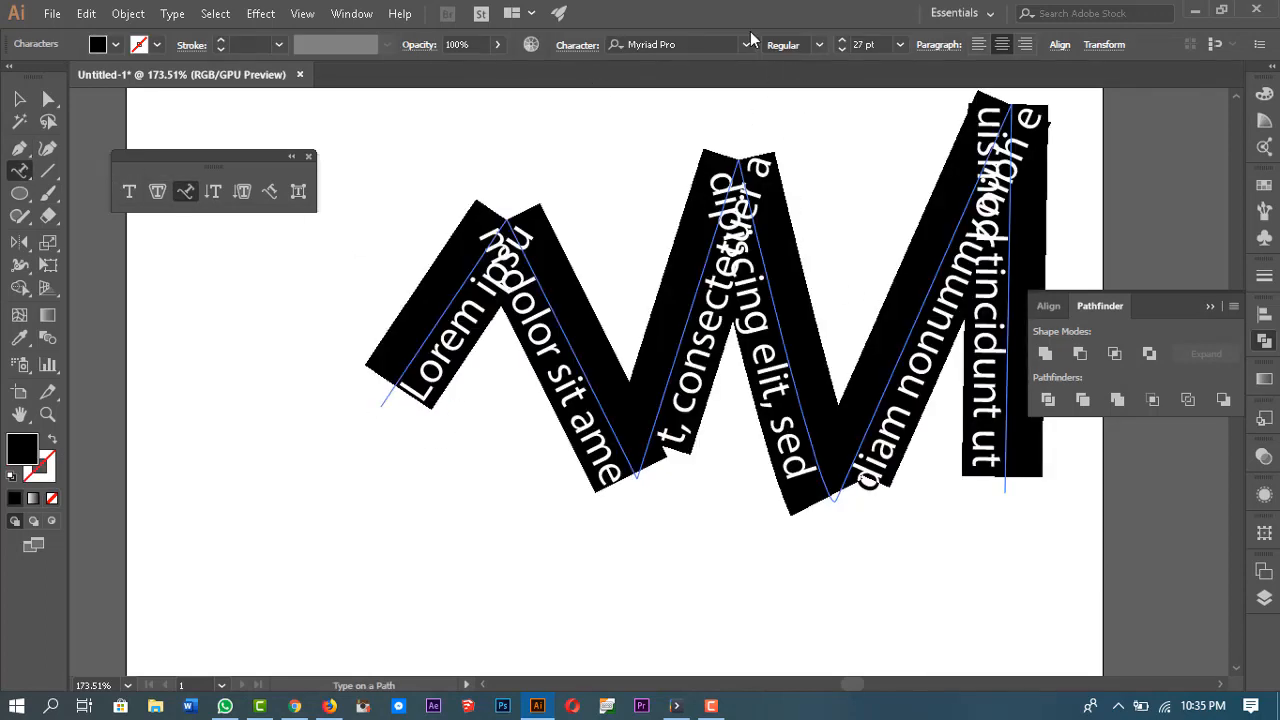
pyautogui.click(843, 49)
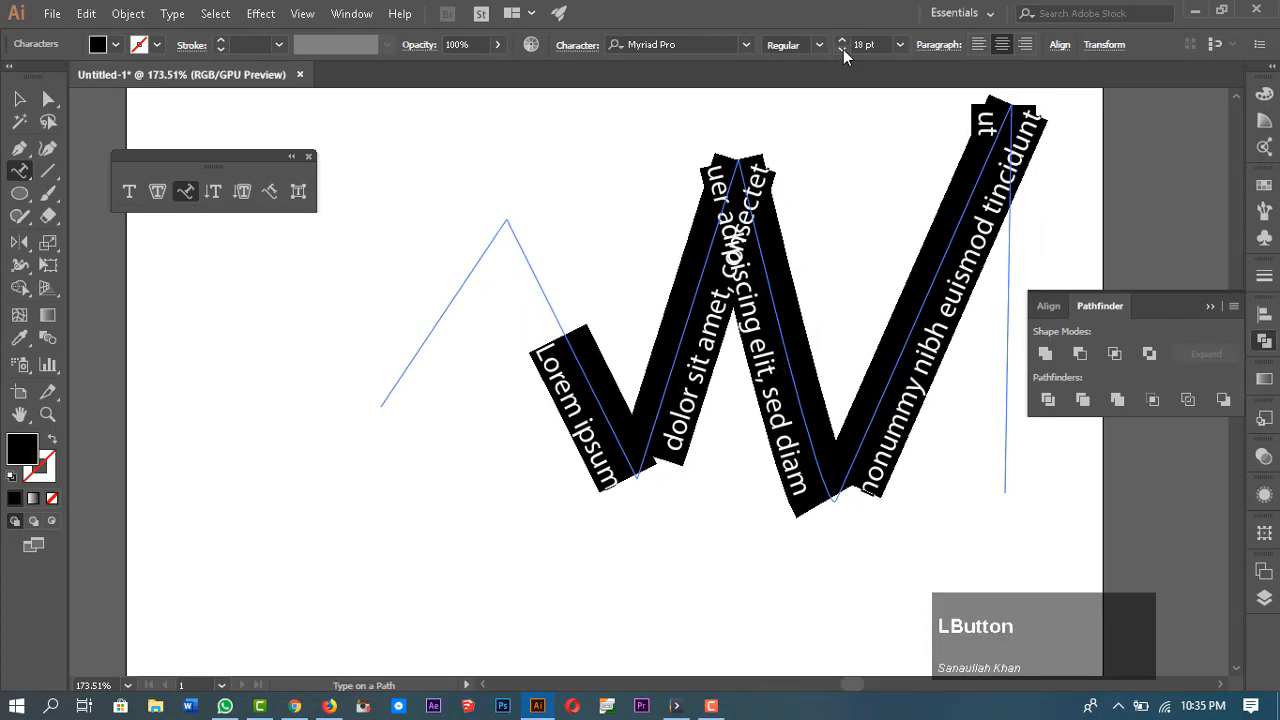
pyautogui.click(843, 49)
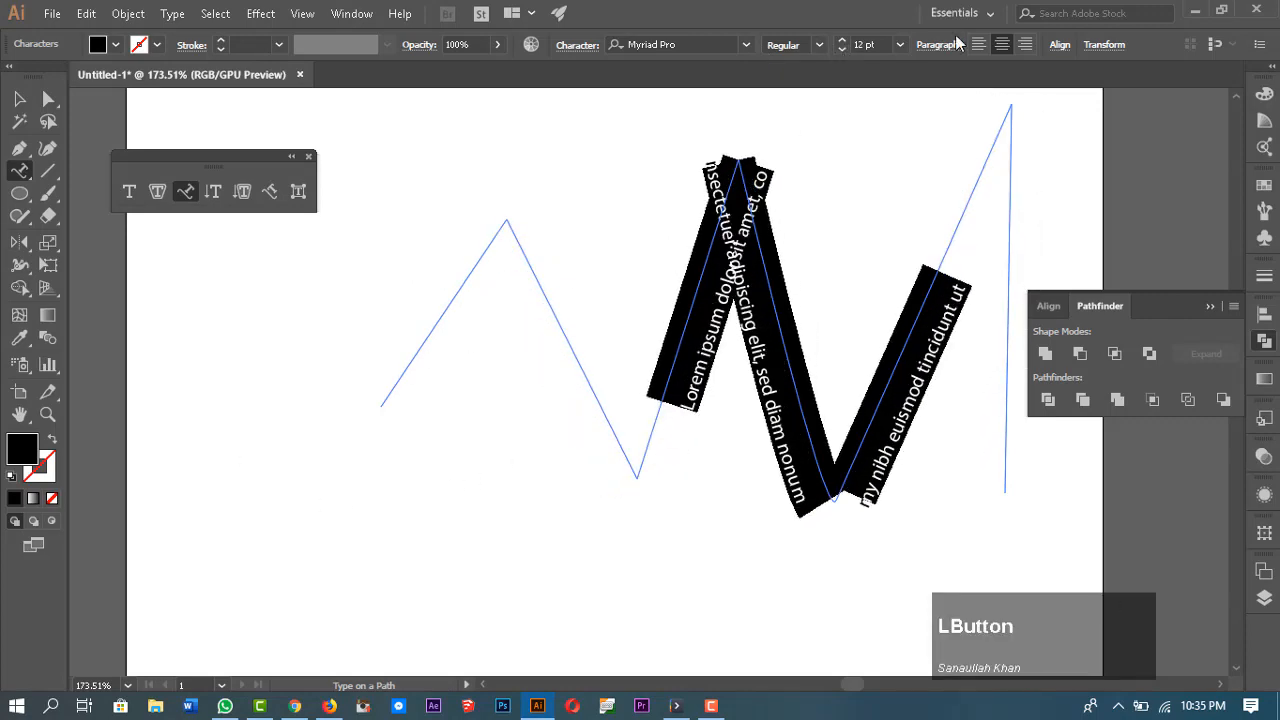
# Step: Select the zigzag path type and set its baseline shift to 0 pt in the Character panel
pyautogui.click(19, 100)
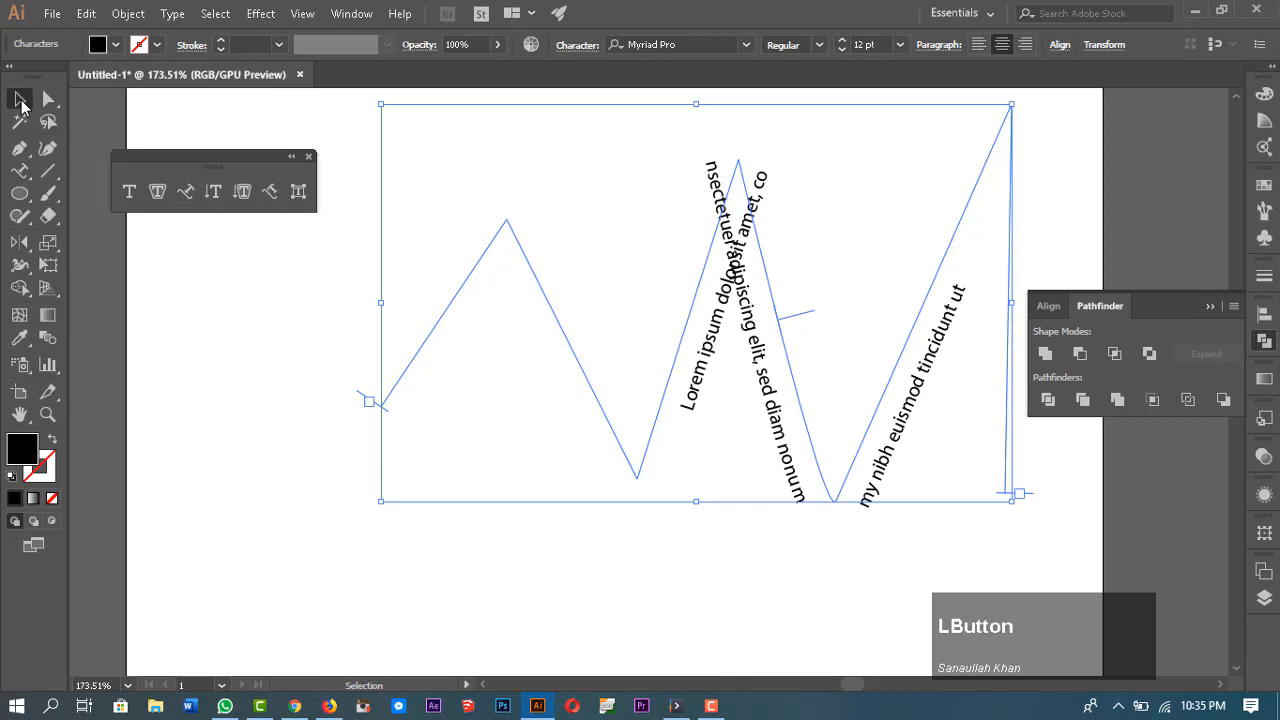
pyautogui.click(733, 534)
pyautogui.click(757, 378)
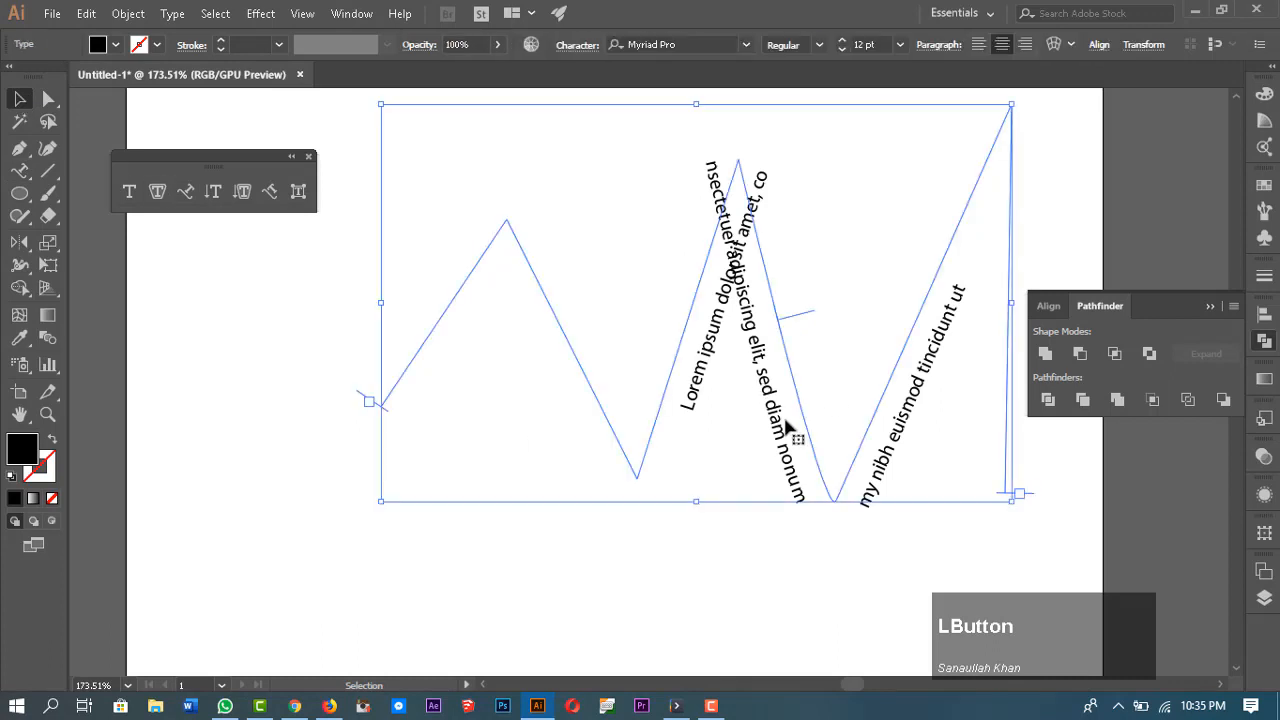
pyautogui.click(595, 46)
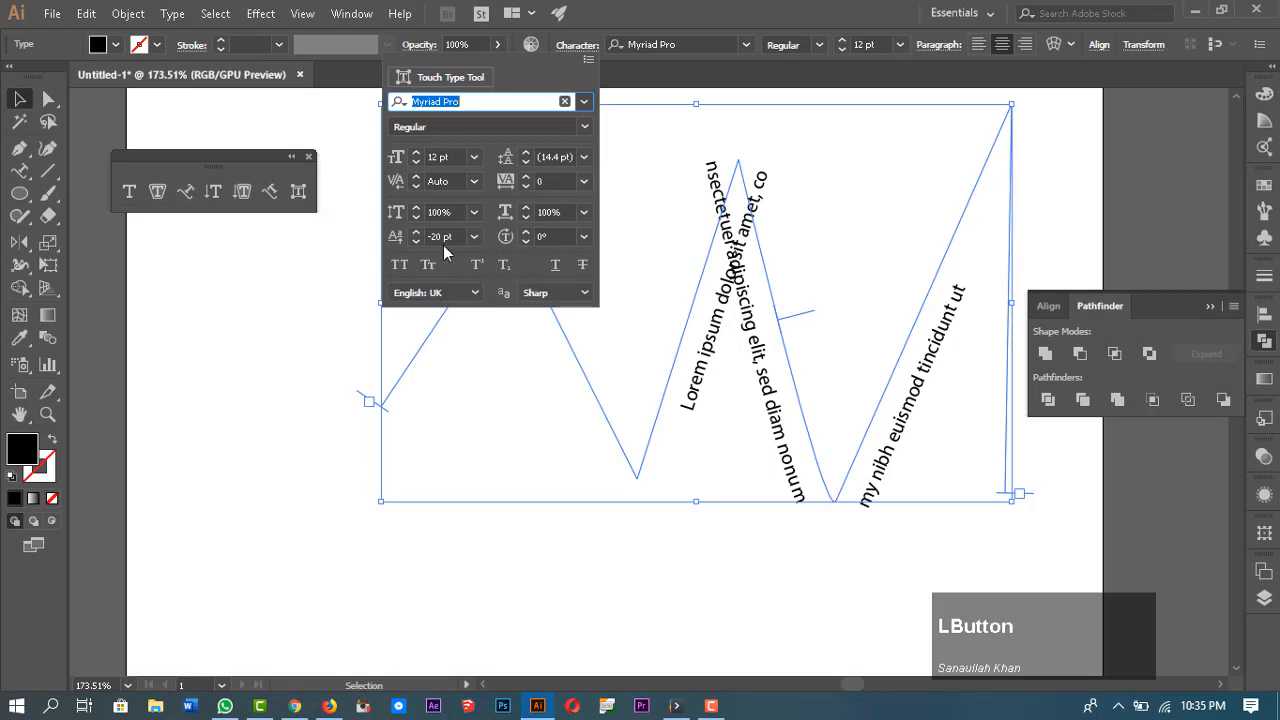
pyautogui.moveTo(460, 236); pyautogui.dragTo(430, 237)
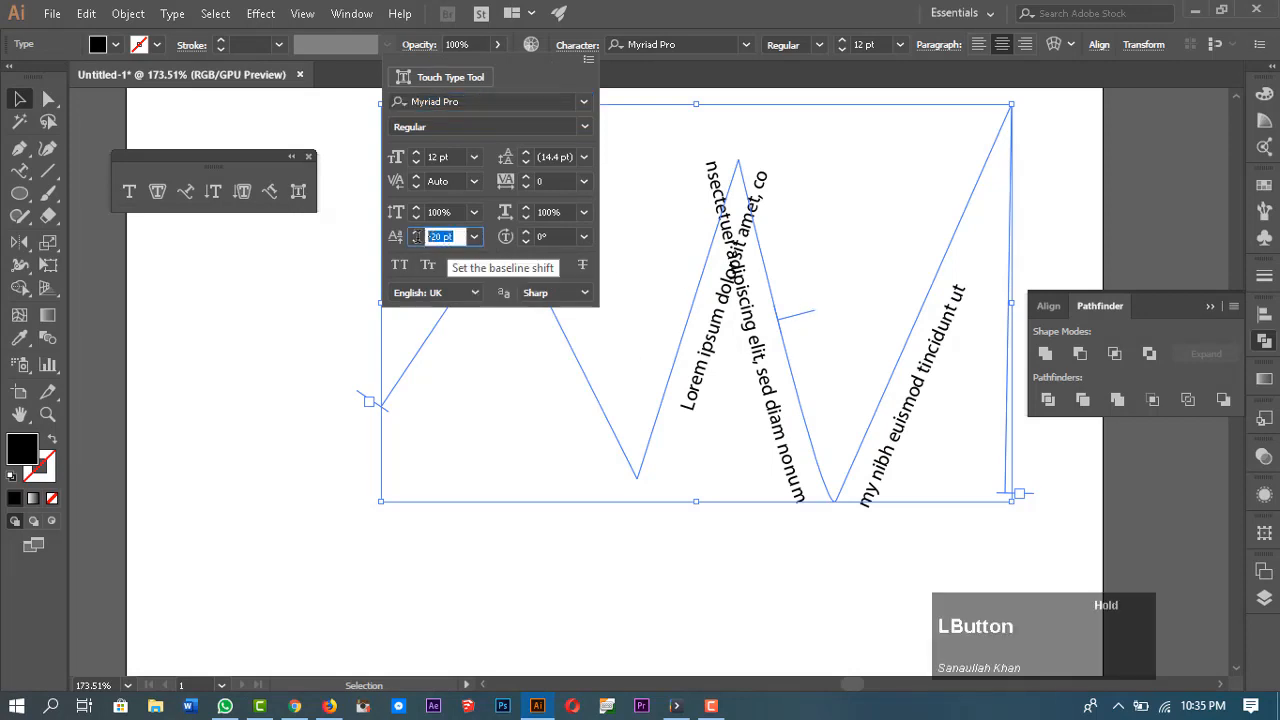
pyautogui.click(590, 62)
pyautogui.click(664, 280)
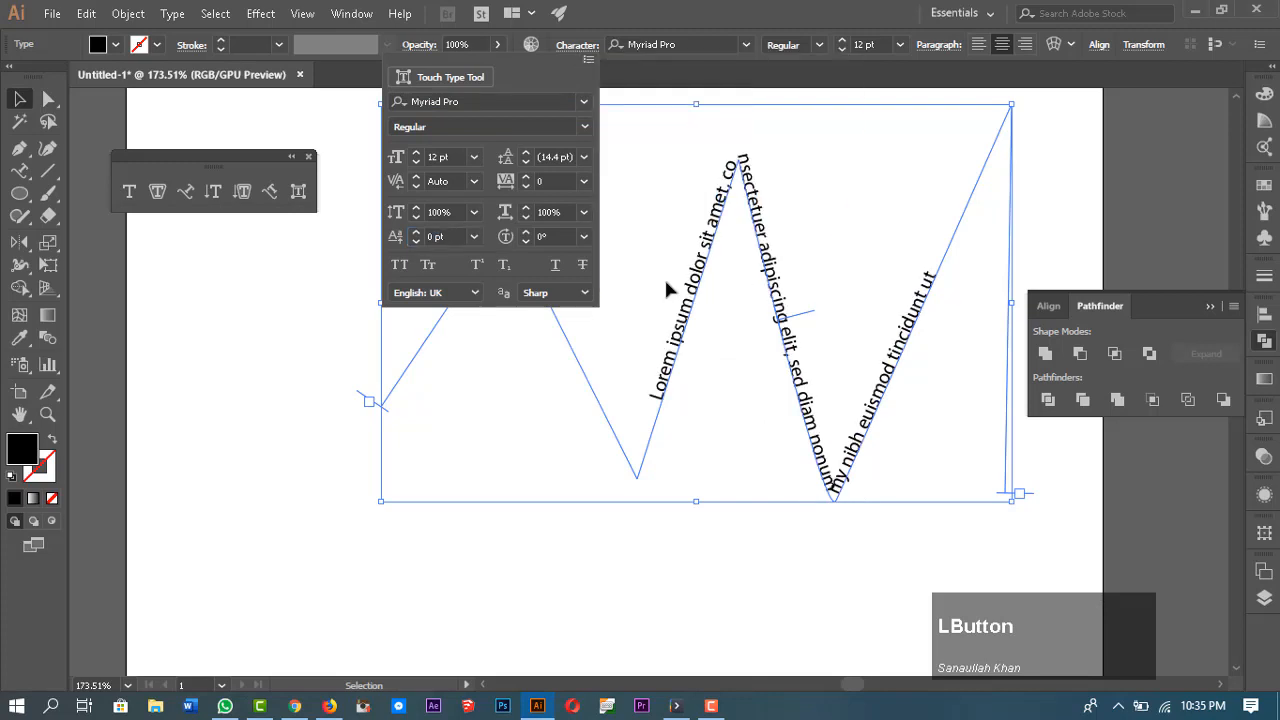
# Step: Flip the path type to the other side of the zigzag by dragging its centre bracket, then undo the flip
pyautogui.click(758, 584)
pyautogui.click(758, 584)
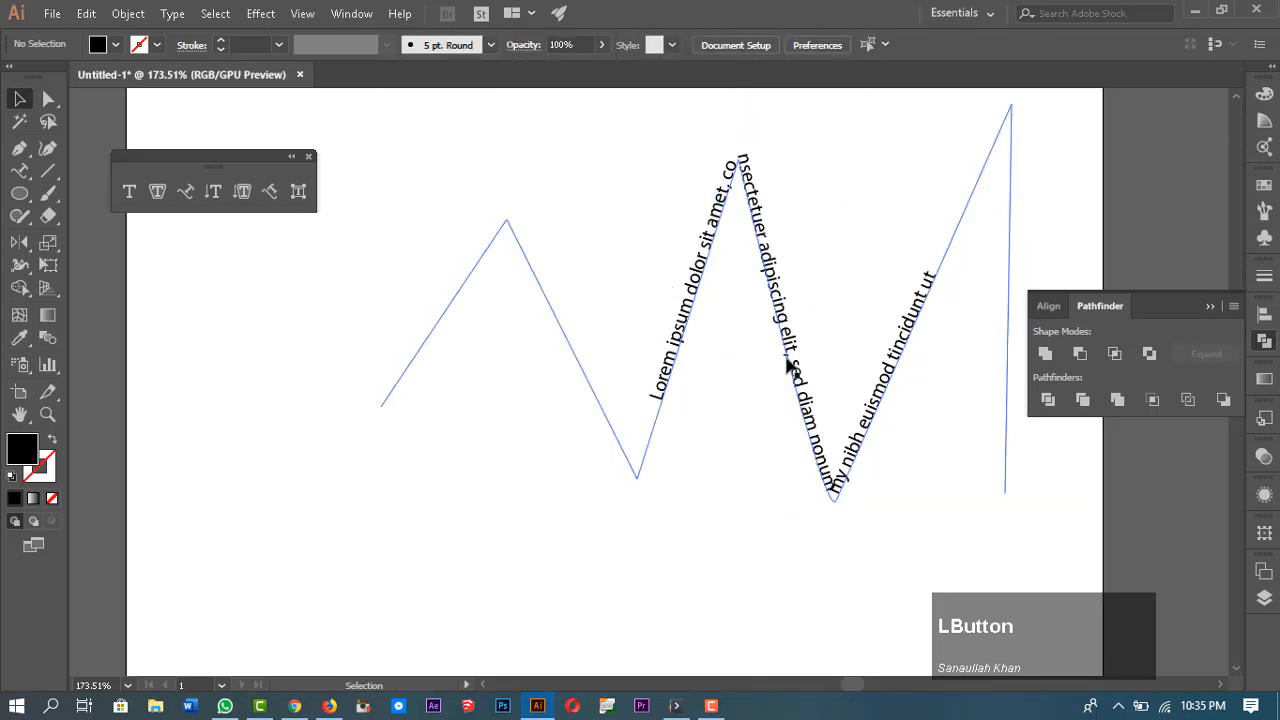
pyautogui.click(797, 372)
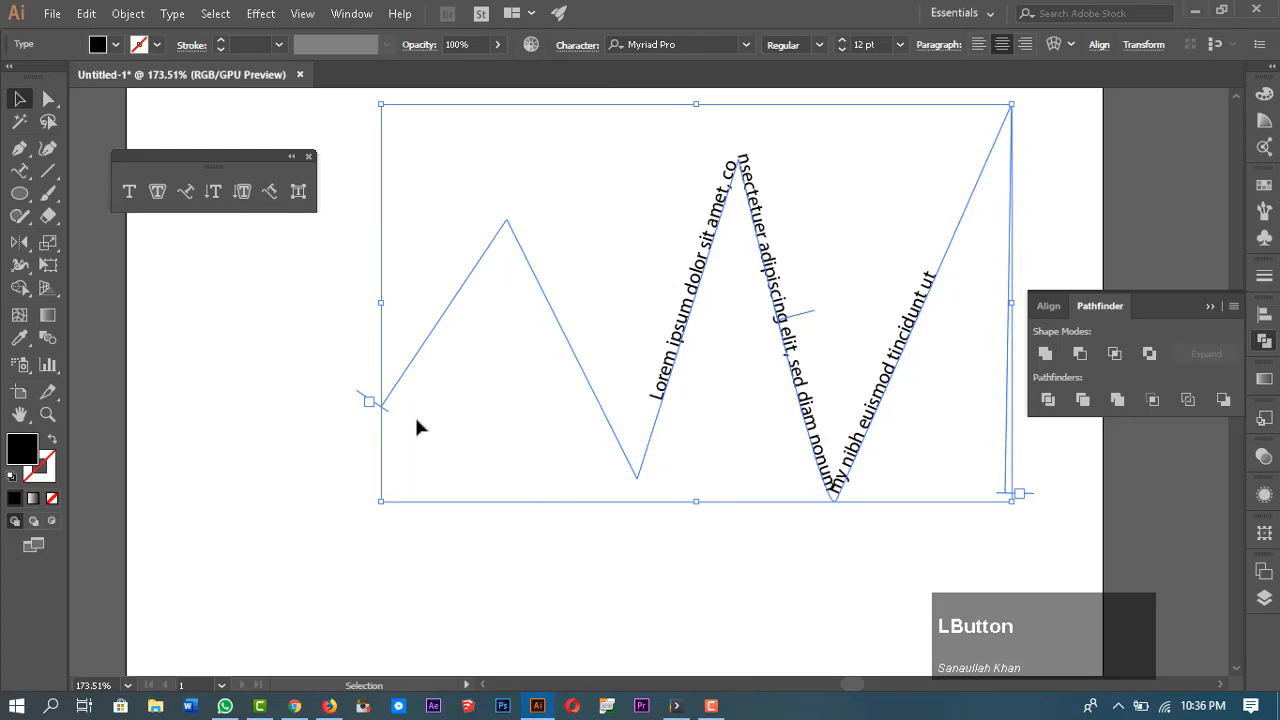
pyautogui.moveTo(384, 412); pyautogui.dragTo(350, 510)
pyautogui.moveTo(806, 315); pyautogui.dragTo(847, 395)
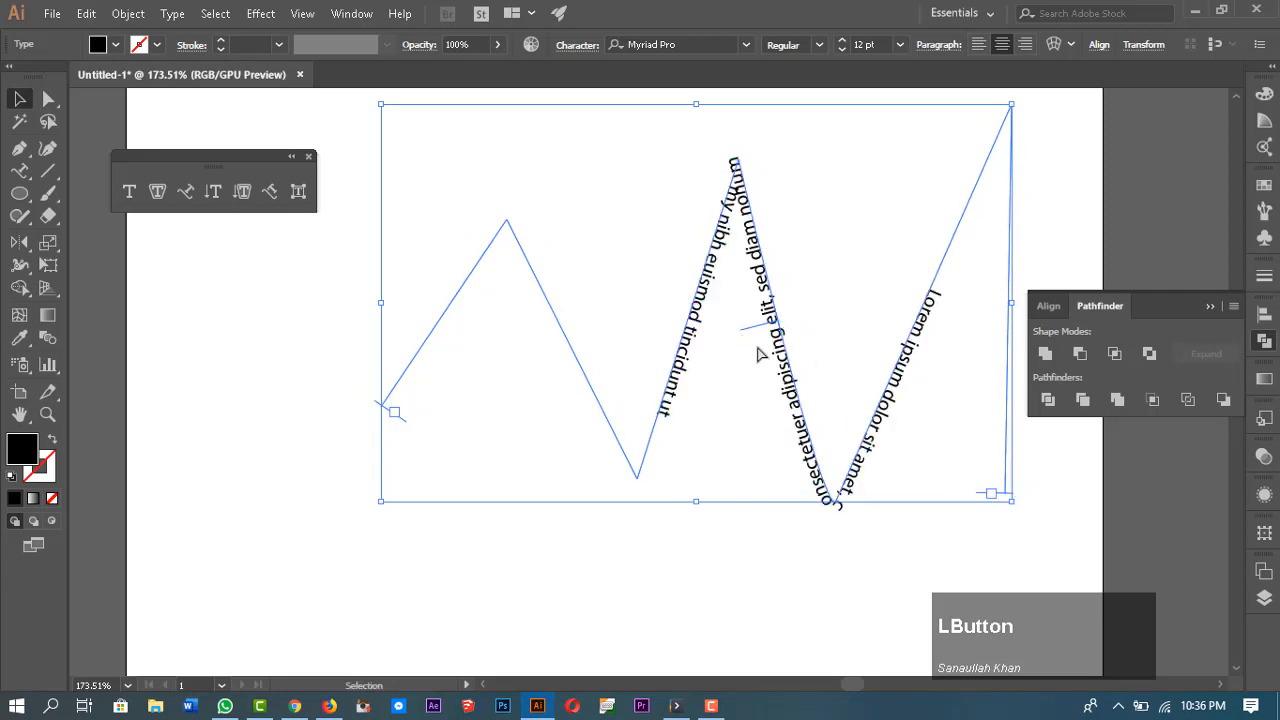
pyautogui.hotkey('ctrl', 'z')
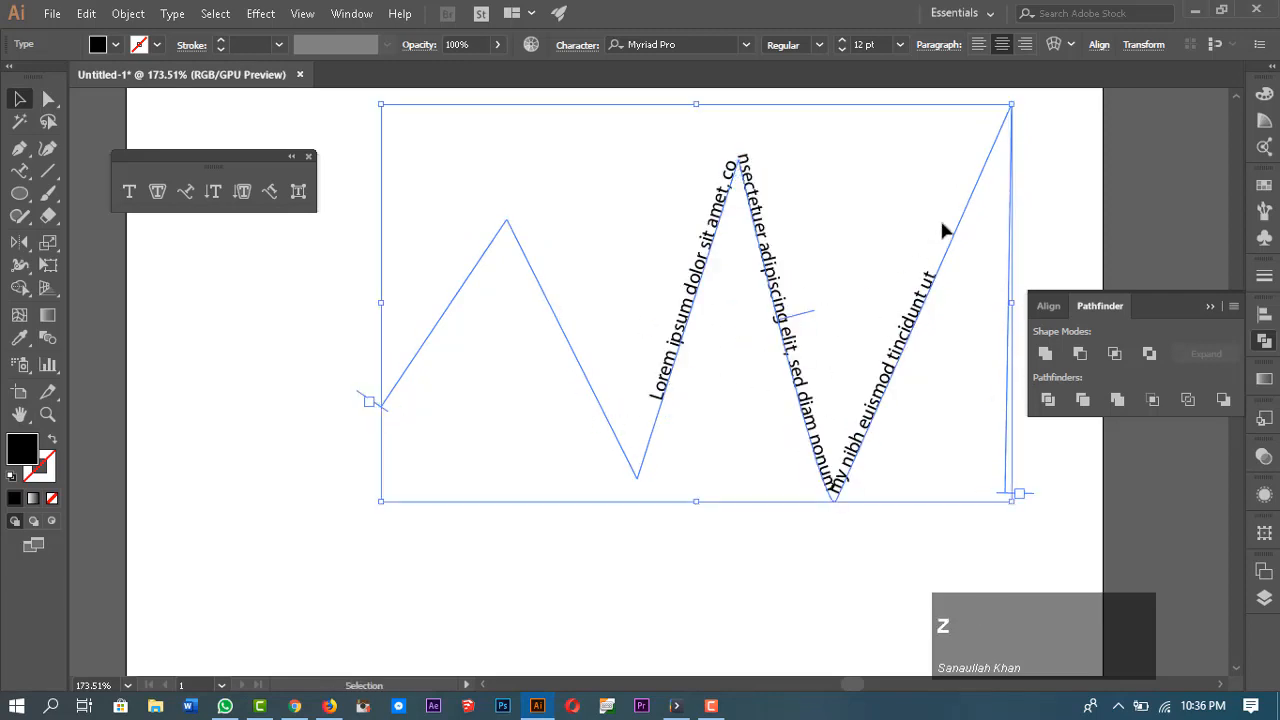
# Step: Select all the zigzag type and path and delete them
pyautogui.moveTo(1025, 155); pyautogui.dragTo(340, 500)
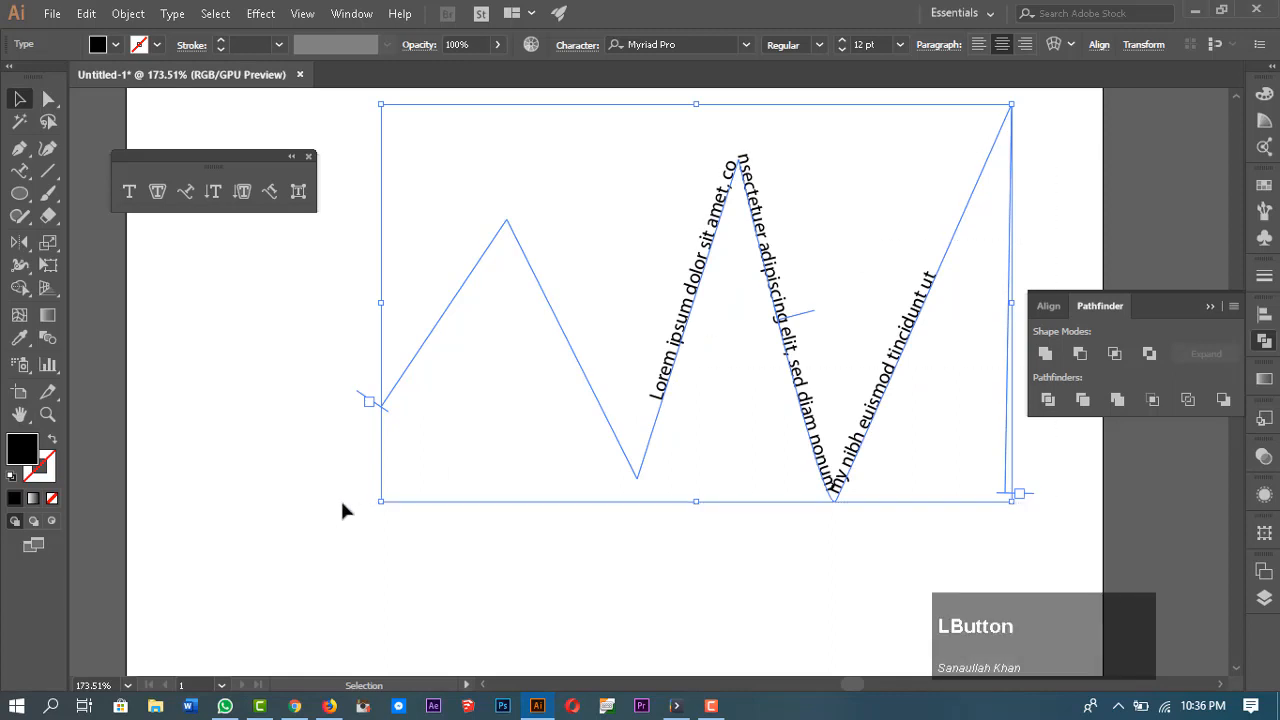
pyautogui.press('Delete')
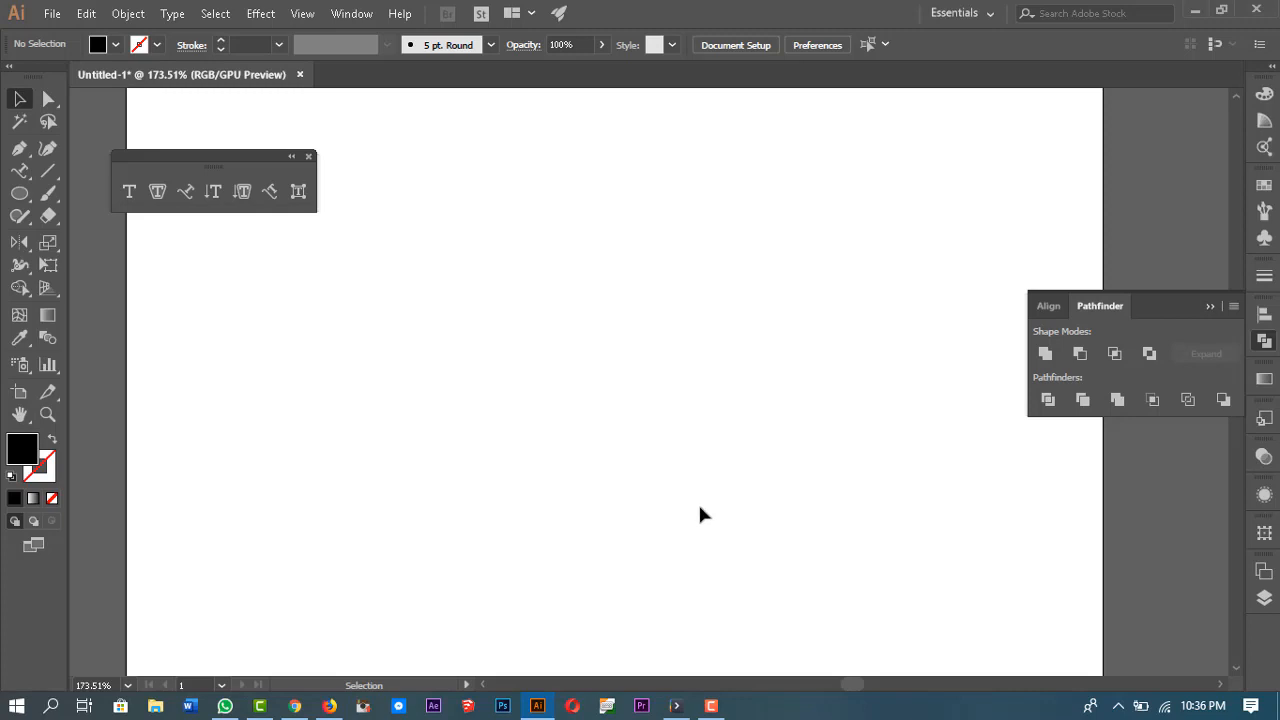
# Step: Draw a circle outward from its centre with the Ellipse tool and fill it with a linear gradient
pyautogui.click(20, 195)
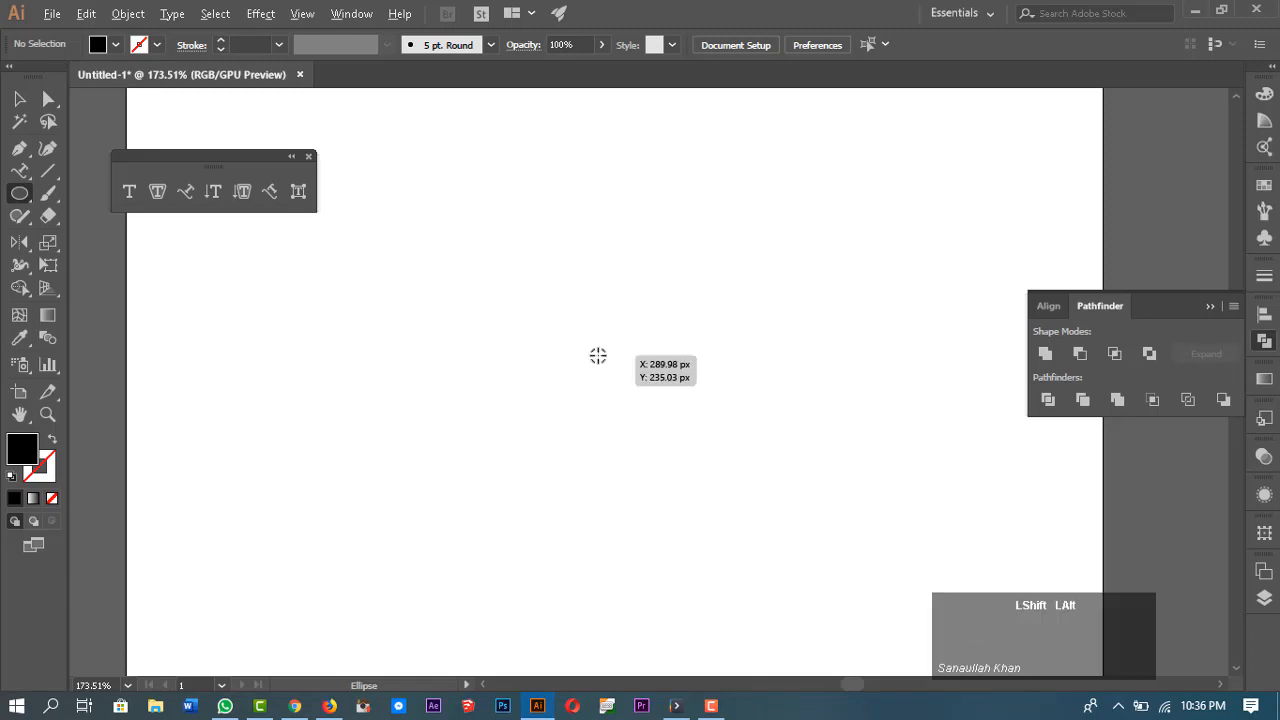
pyautogui.moveTo(598, 355); pyautogui.dragTo(715, 512)
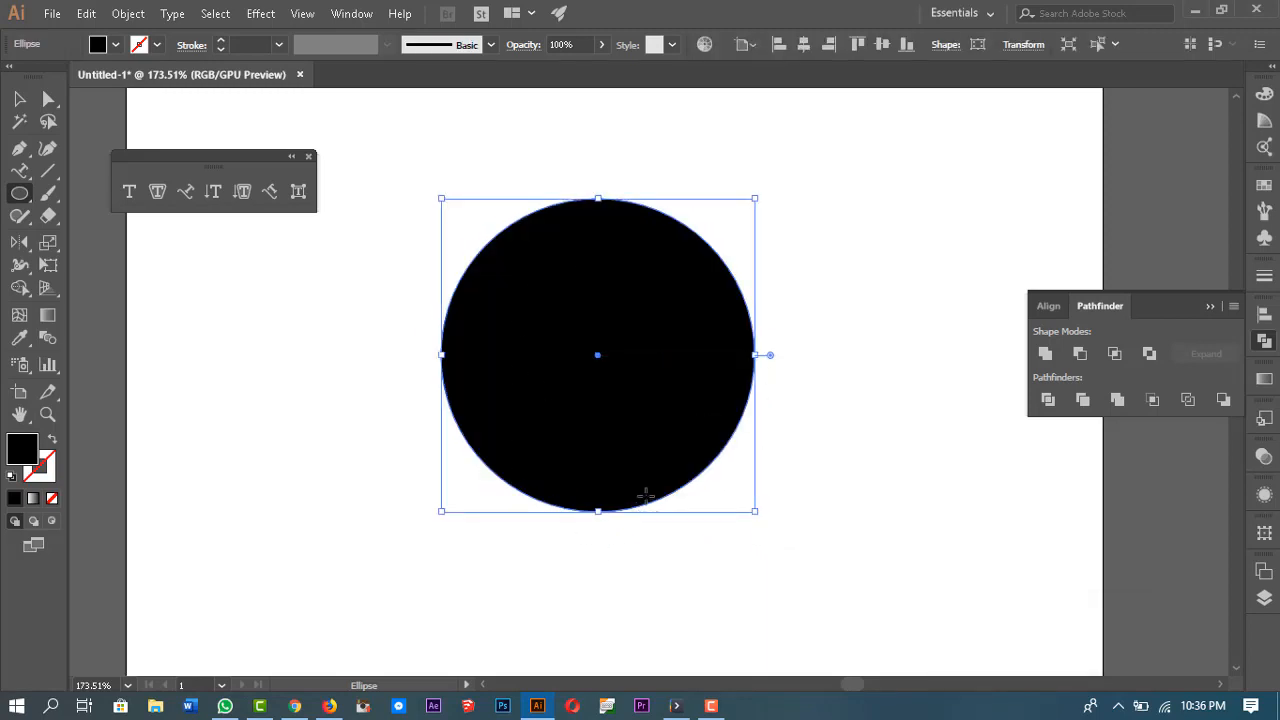
pyautogui.click(33, 499)
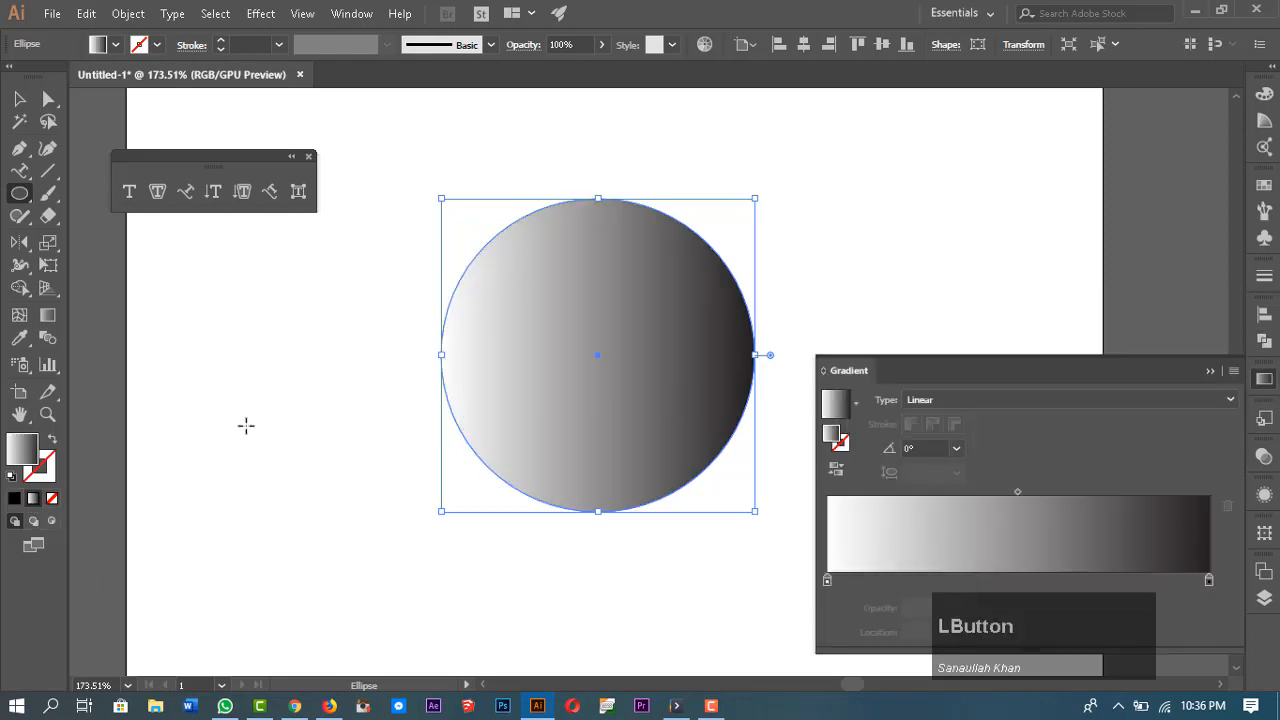
# Step: Set the gradient's left color stop to a dark grey swatch
pyautogui.doubleClick(826, 582)
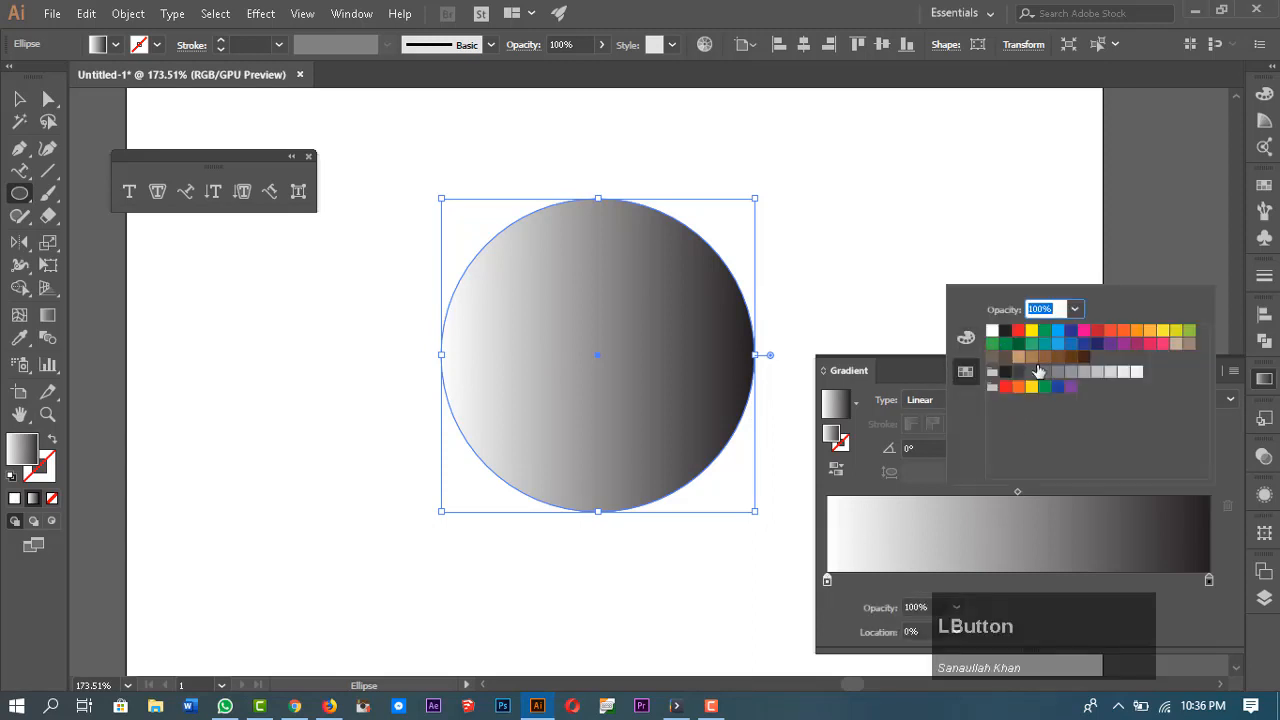
pyautogui.click(1019, 373)
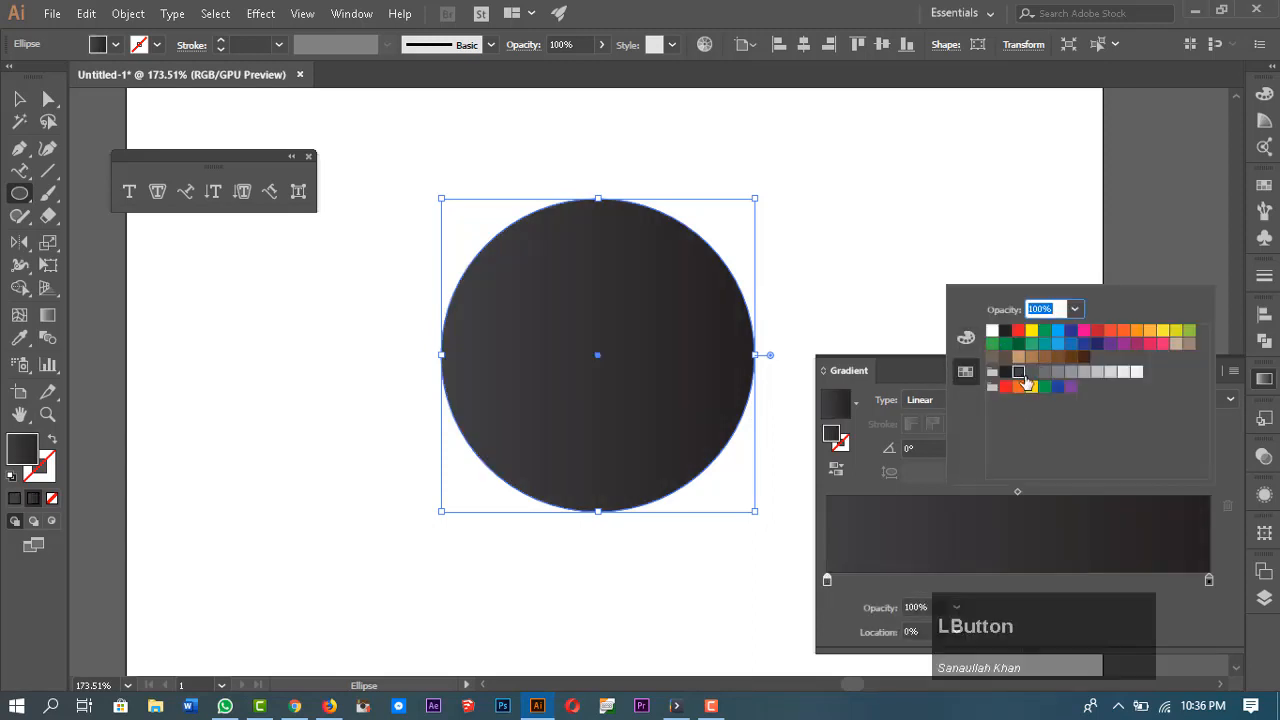
pyautogui.click(1031, 372)
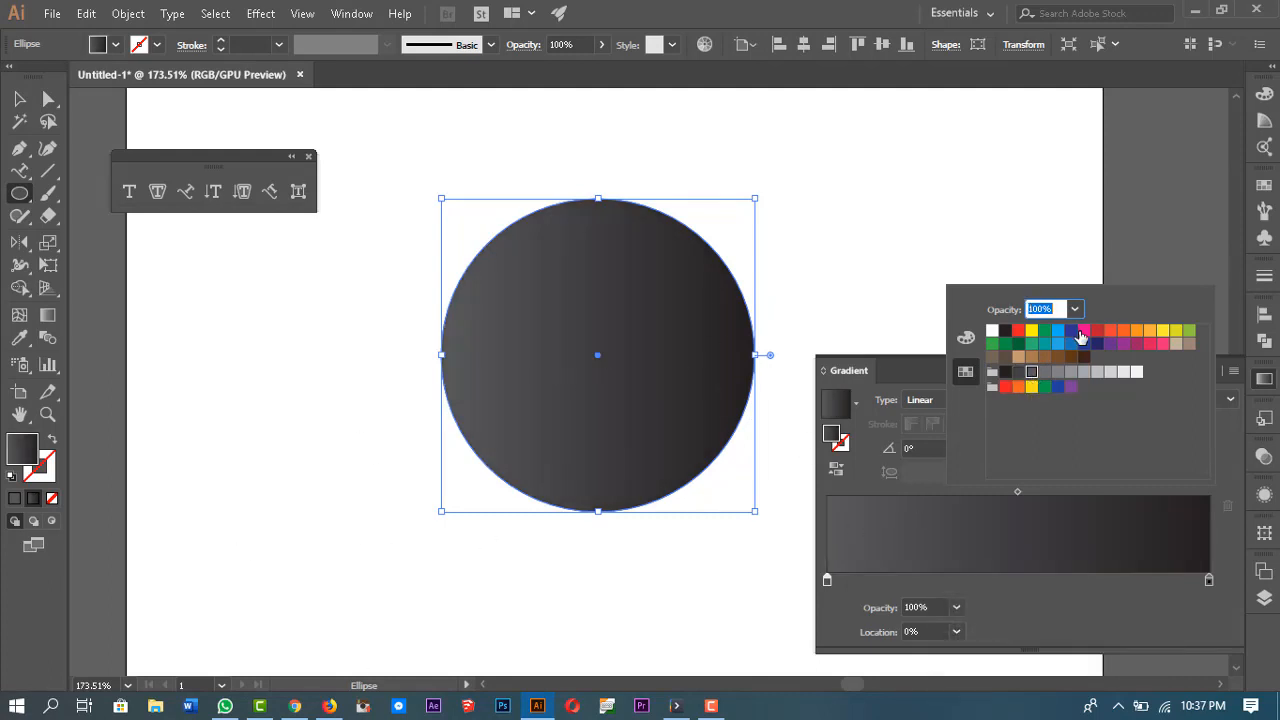
pyautogui.click(1119, 597)
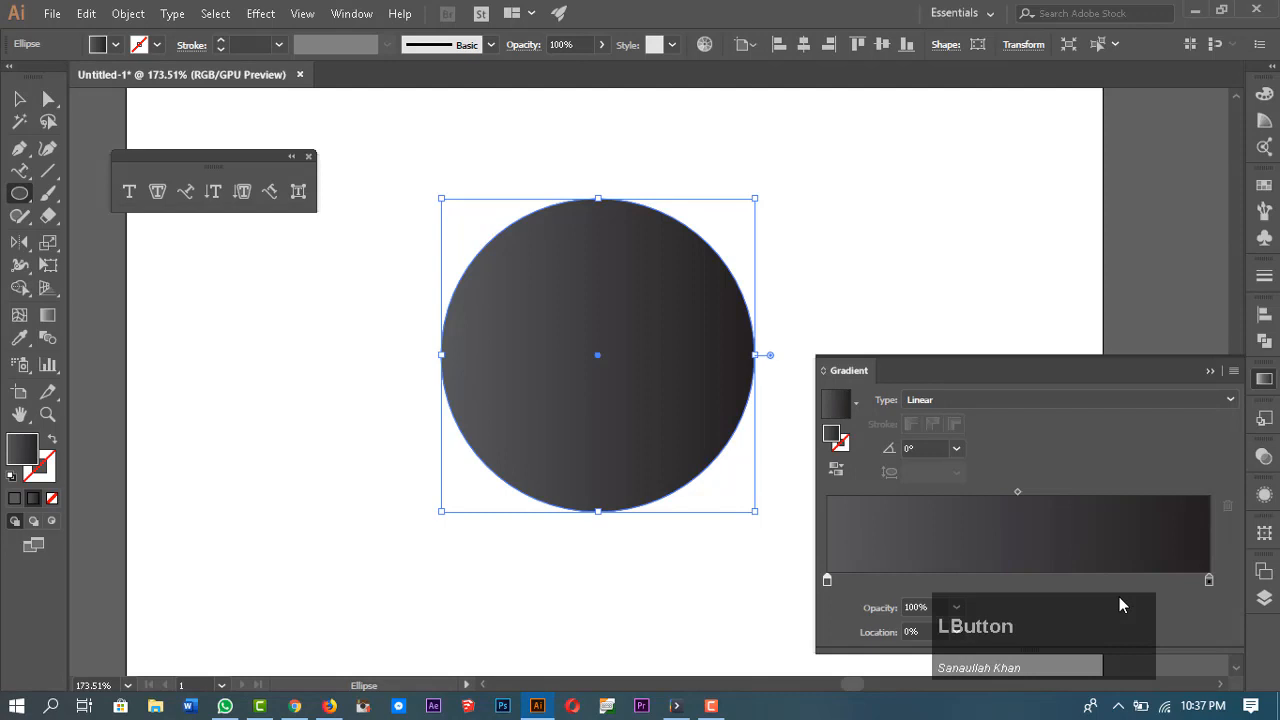
# Step: Copy the circle, paste it in front, and scale the copy down inside the original
pyautogui.click(21, 101)
pyautogui.click(863, 140)
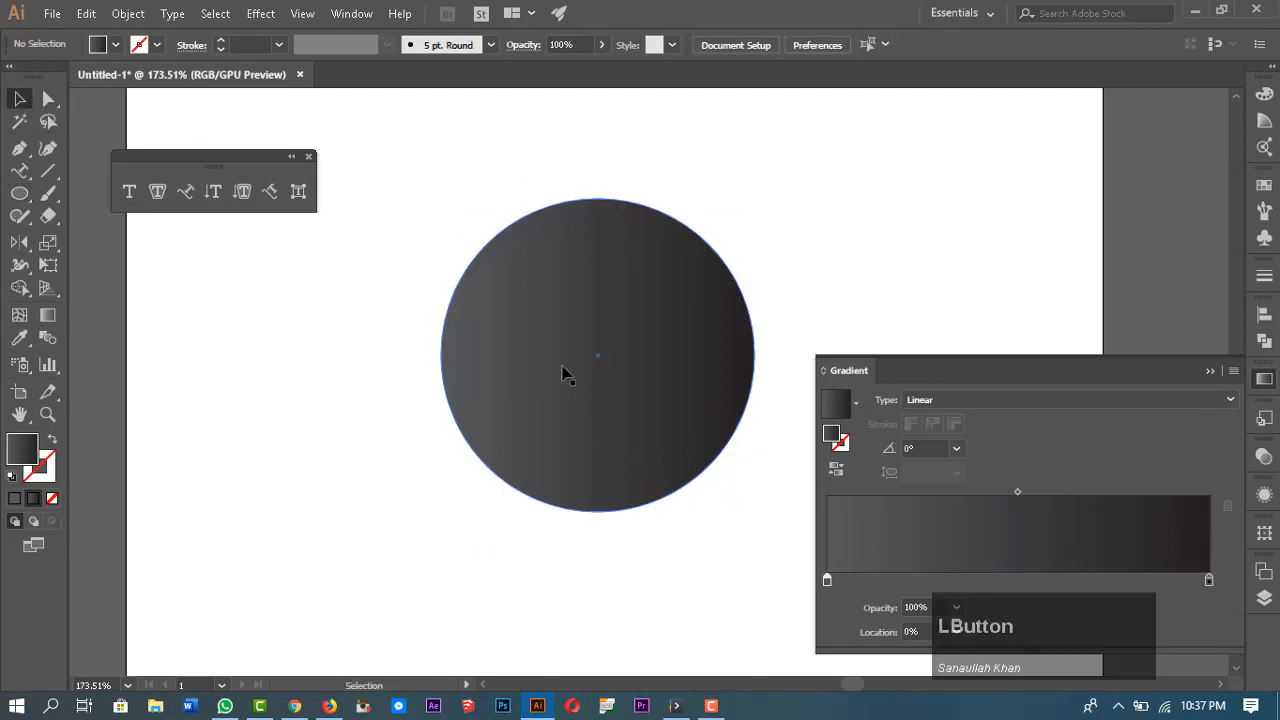
pyautogui.click(640, 258)
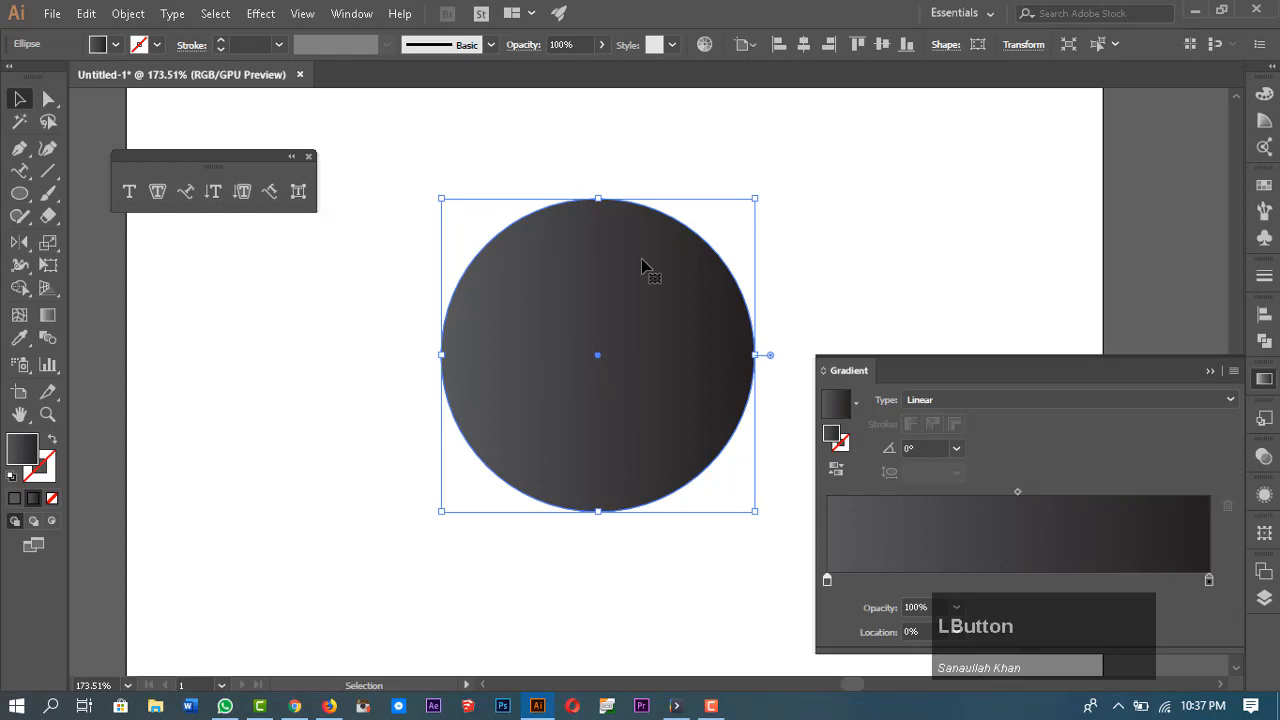
pyautogui.hotkey('ctrl', 'c')
pyautogui.hotkey('ctrl', 'f')
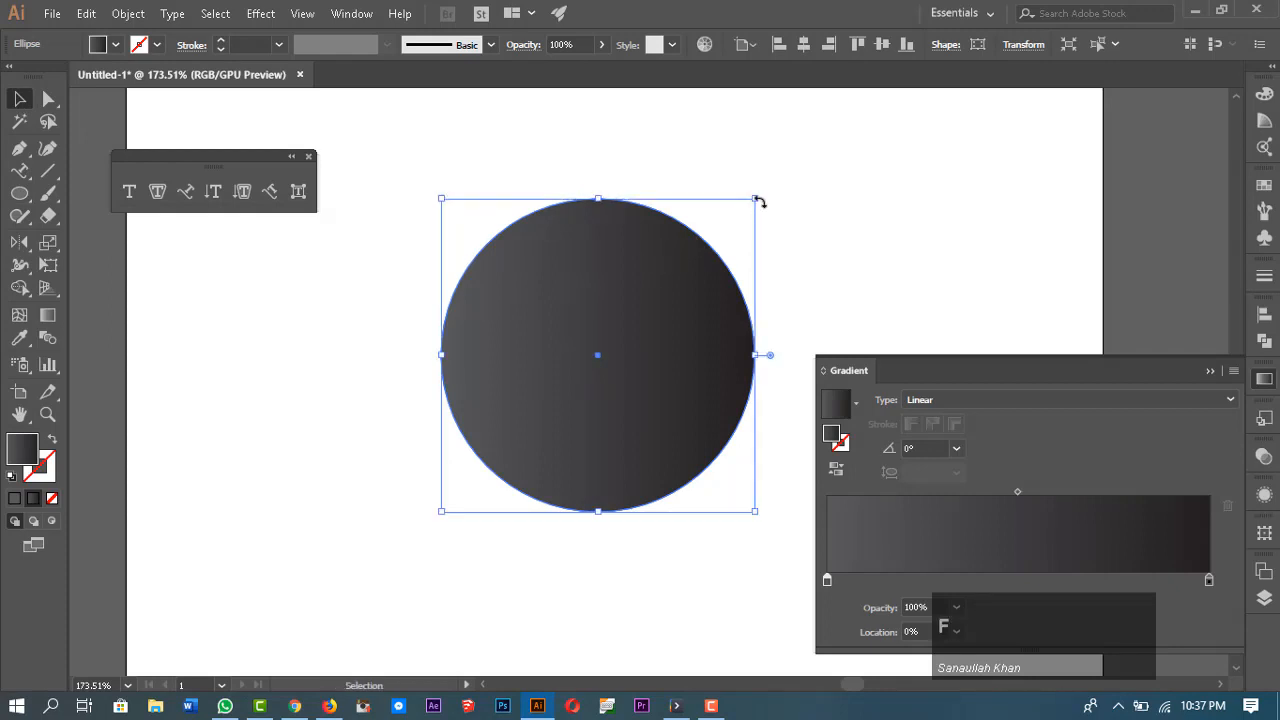
pyautogui.moveTo(759, 202); pyautogui.dragTo(722, 248)
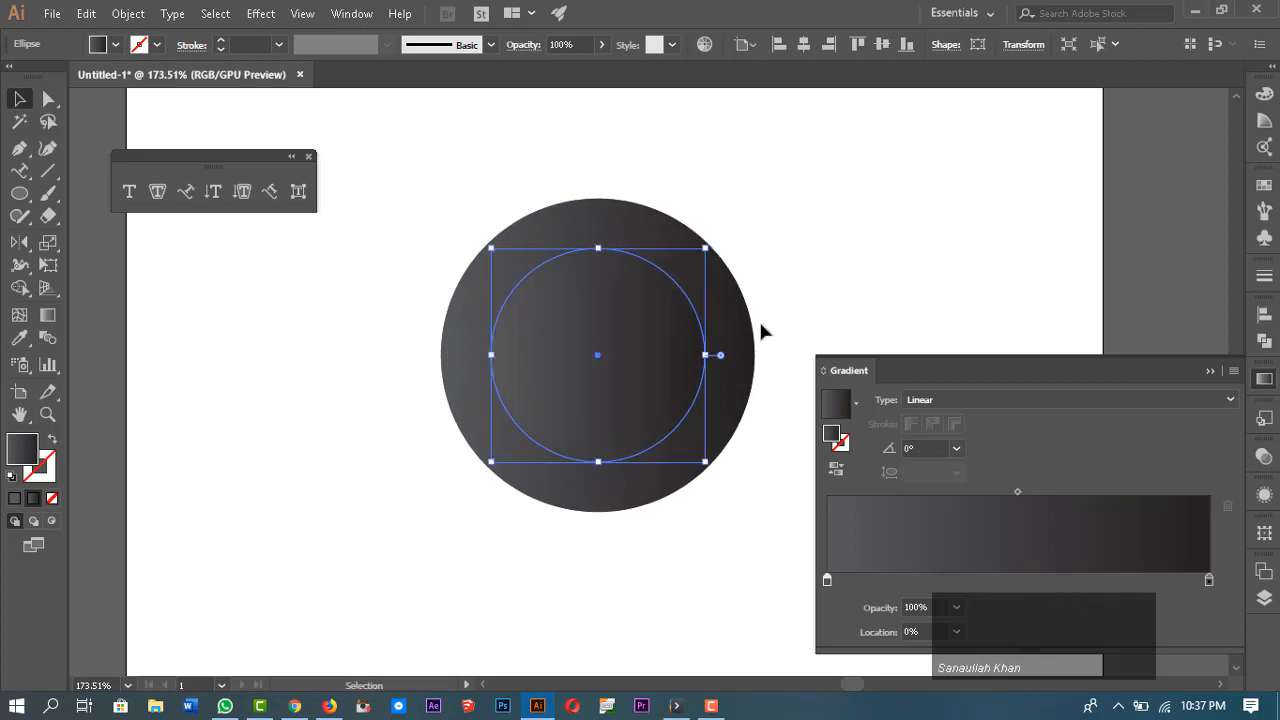
pyautogui.click(840, 200)
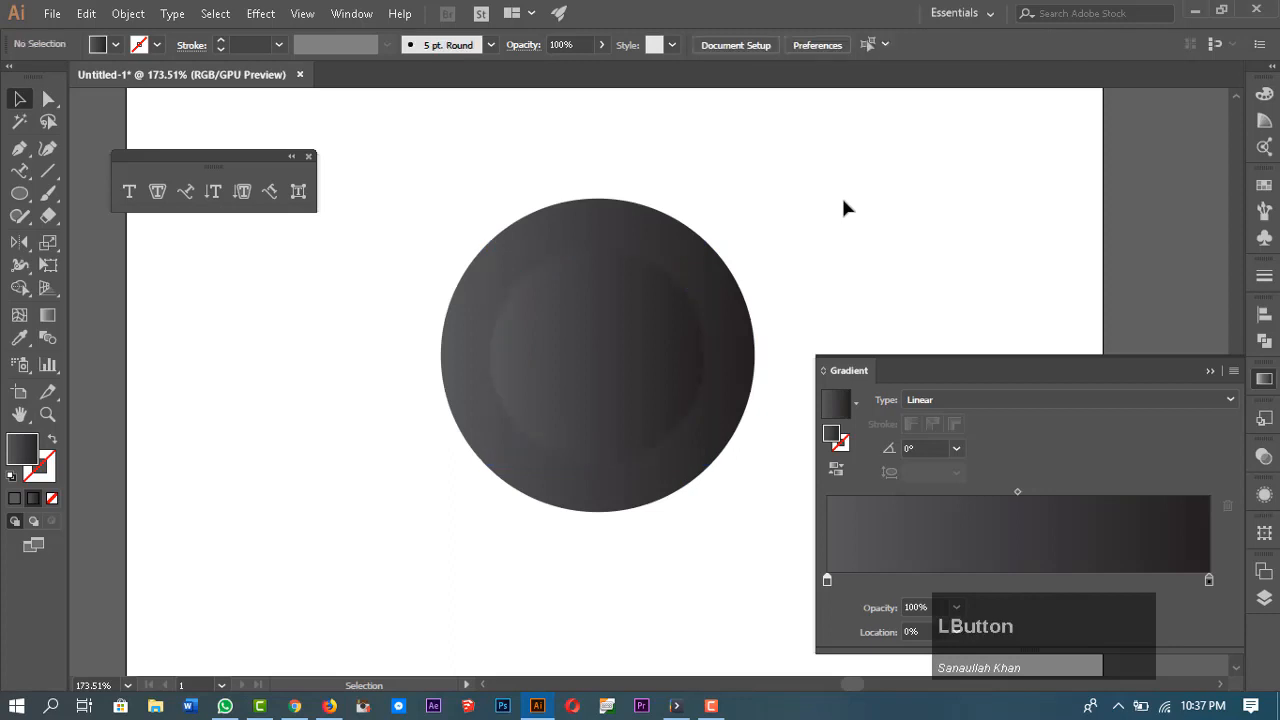
# Step: Reverse the inner circle's gradient and swap its fill and stroke
pyautogui.click(594, 350)
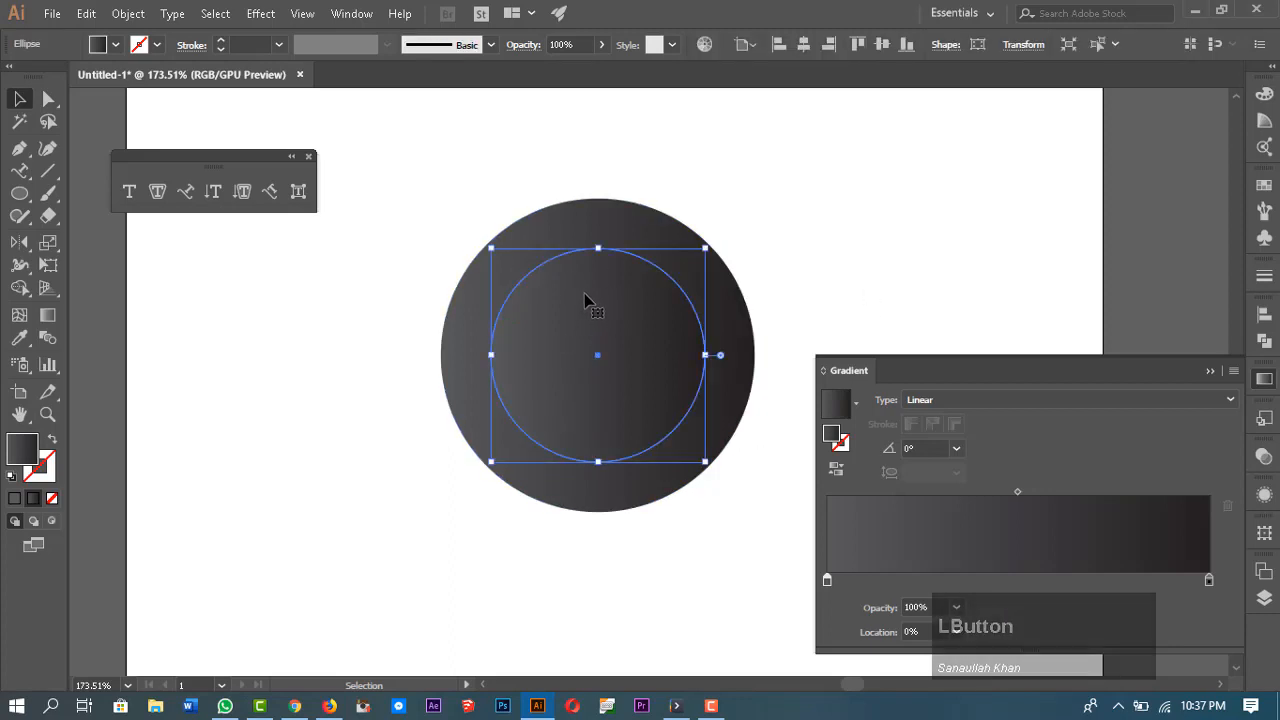
pyautogui.click(836, 470)
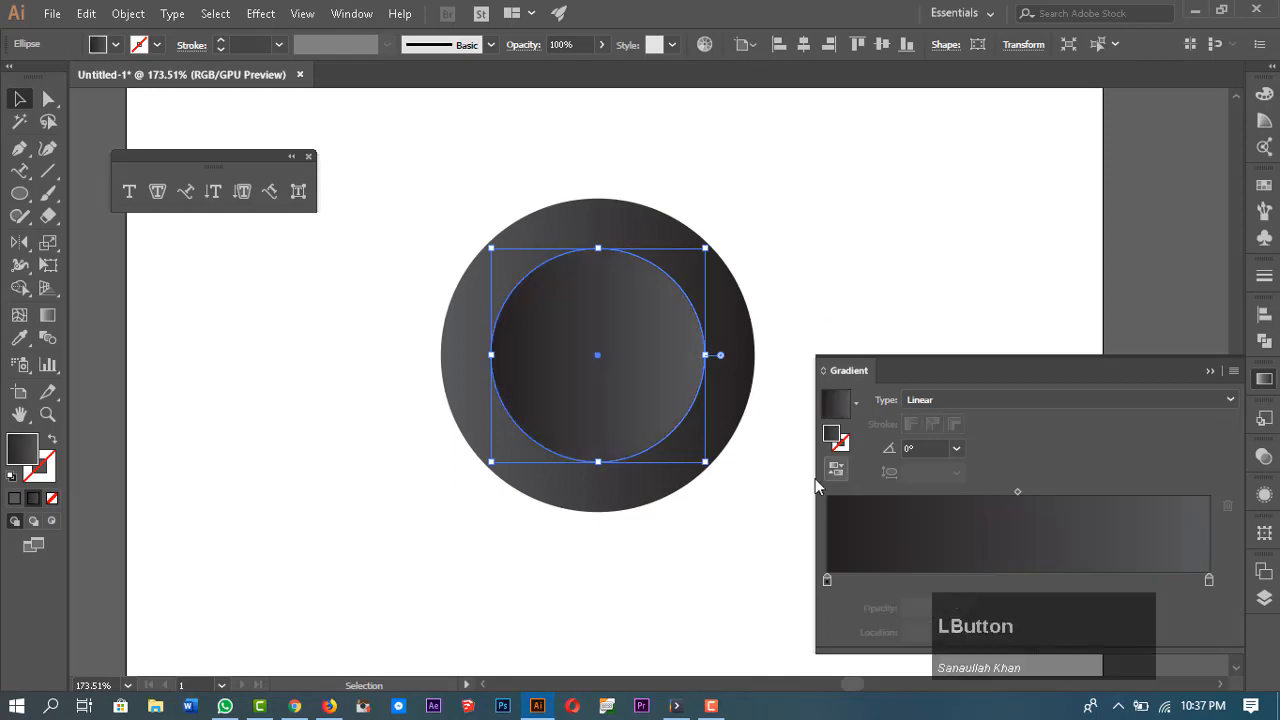
pyautogui.click(51, 442)
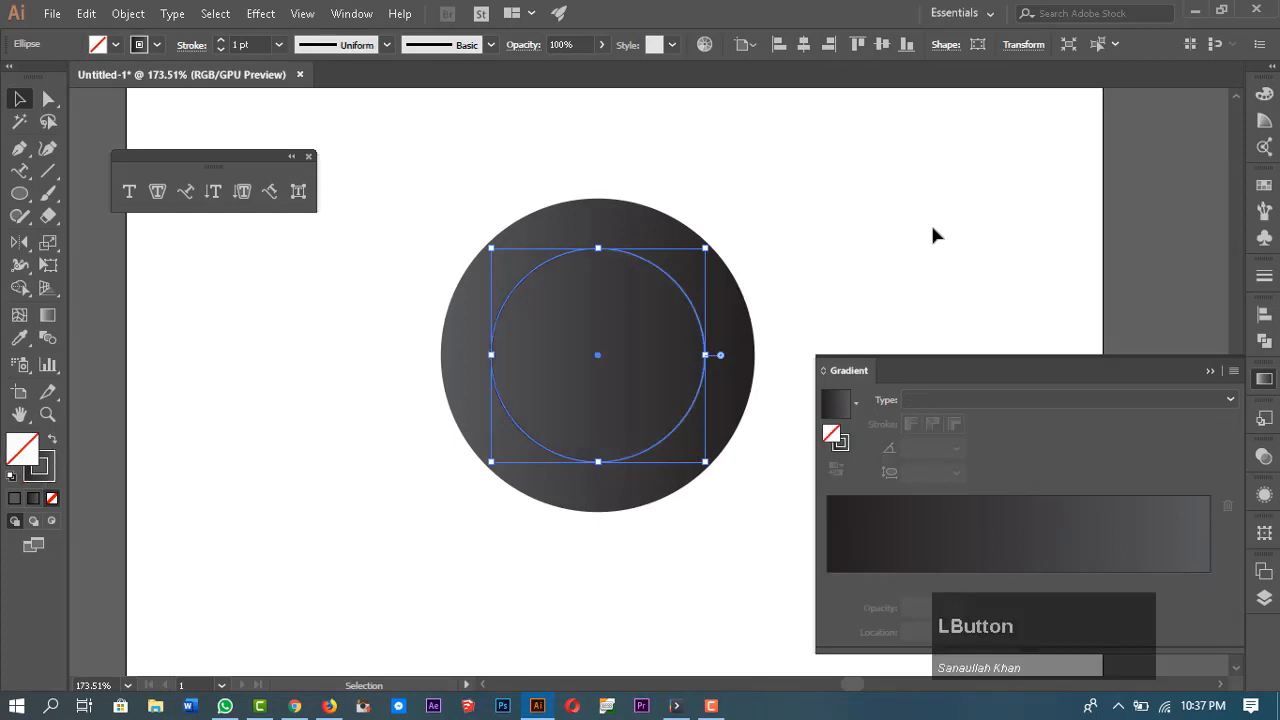
# Step: Copy the inner circle, paste it in front, and give the copy a white fill with no stroke
pyautogui.click(878, 206)
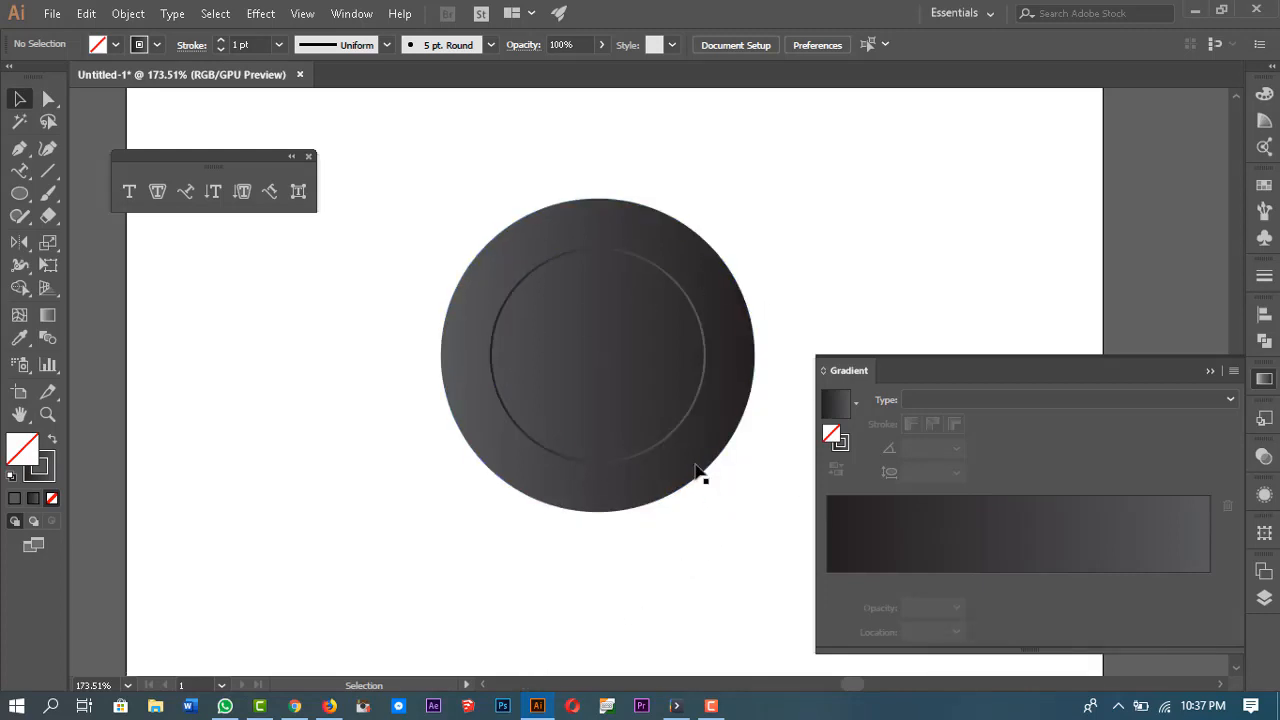
pyautogui.click(688, 428)
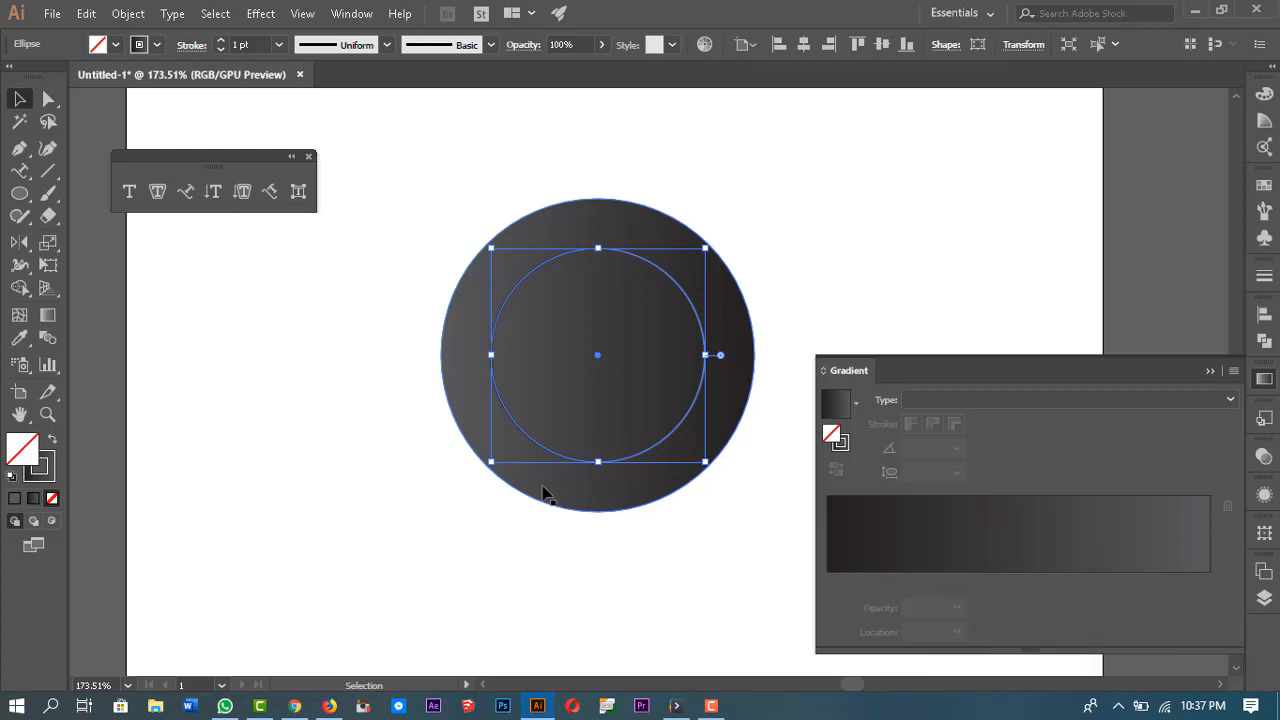
pyautogui.hotkey('ctrl', 'c')
pyautogui.hotkey('ctrl', 'f')
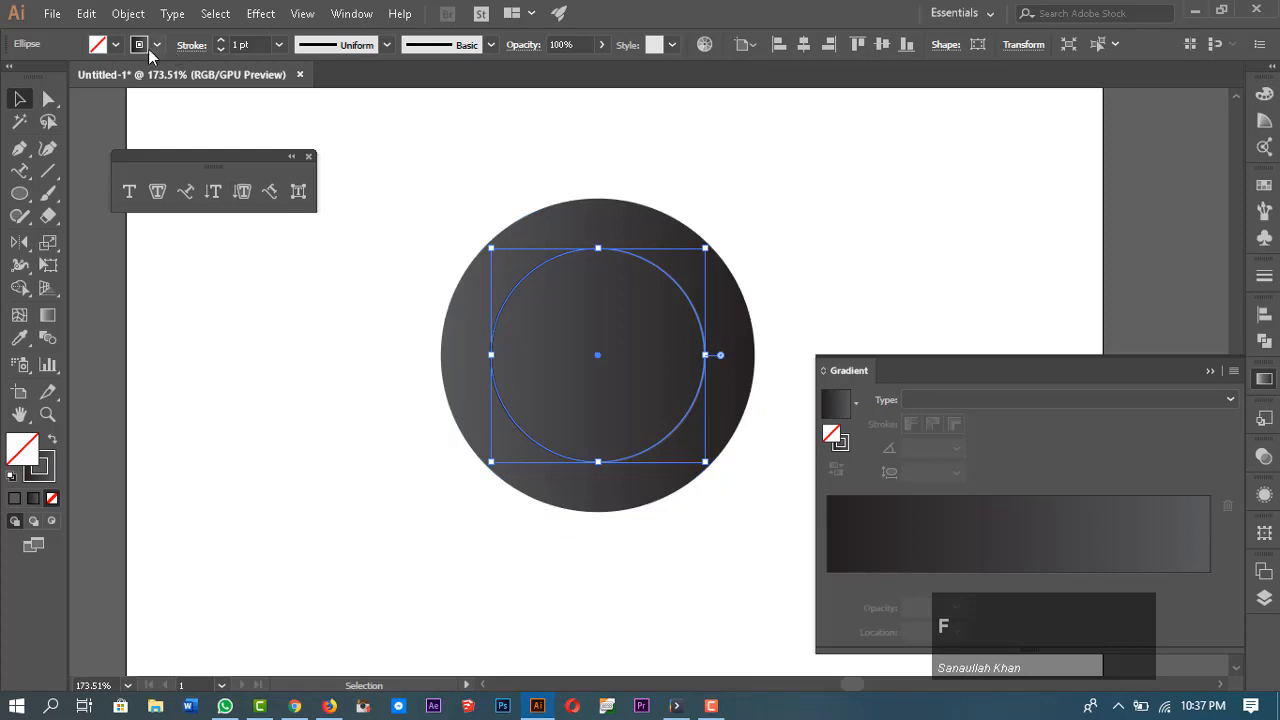
pyautogui.click(116, 45)
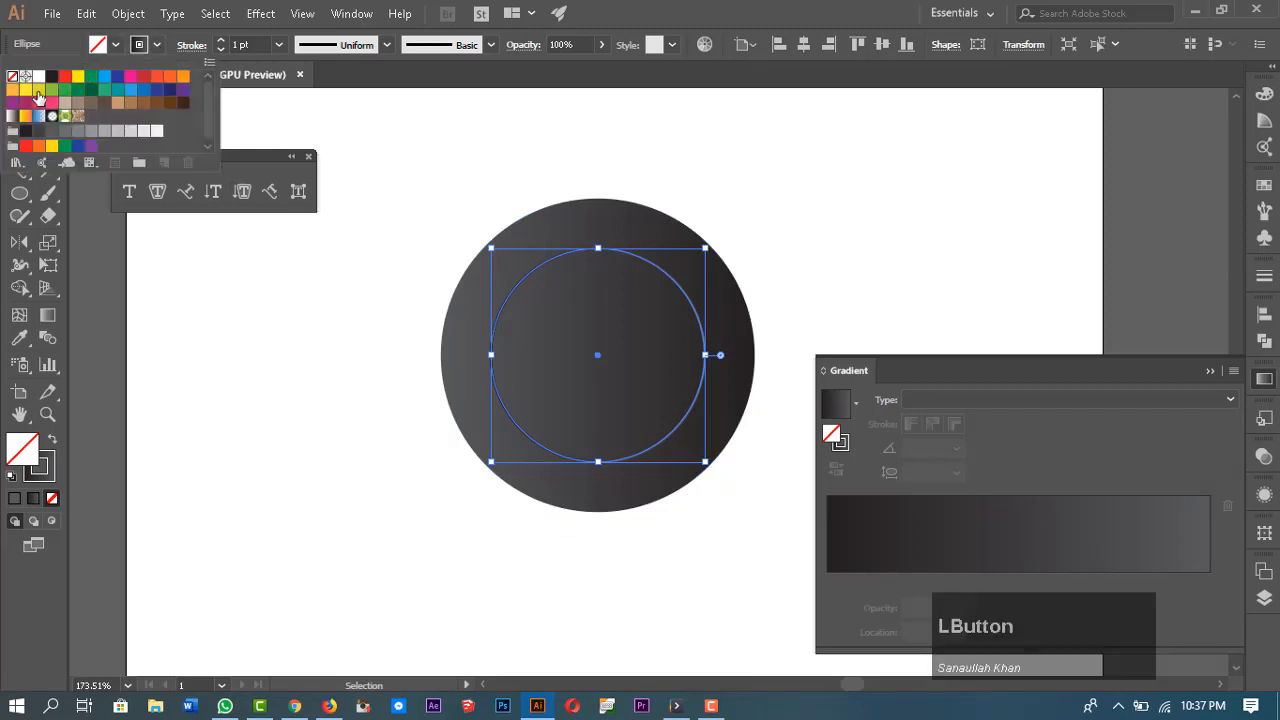
pyautogui.click(42, 80)
pyautogui.click(156, 45)
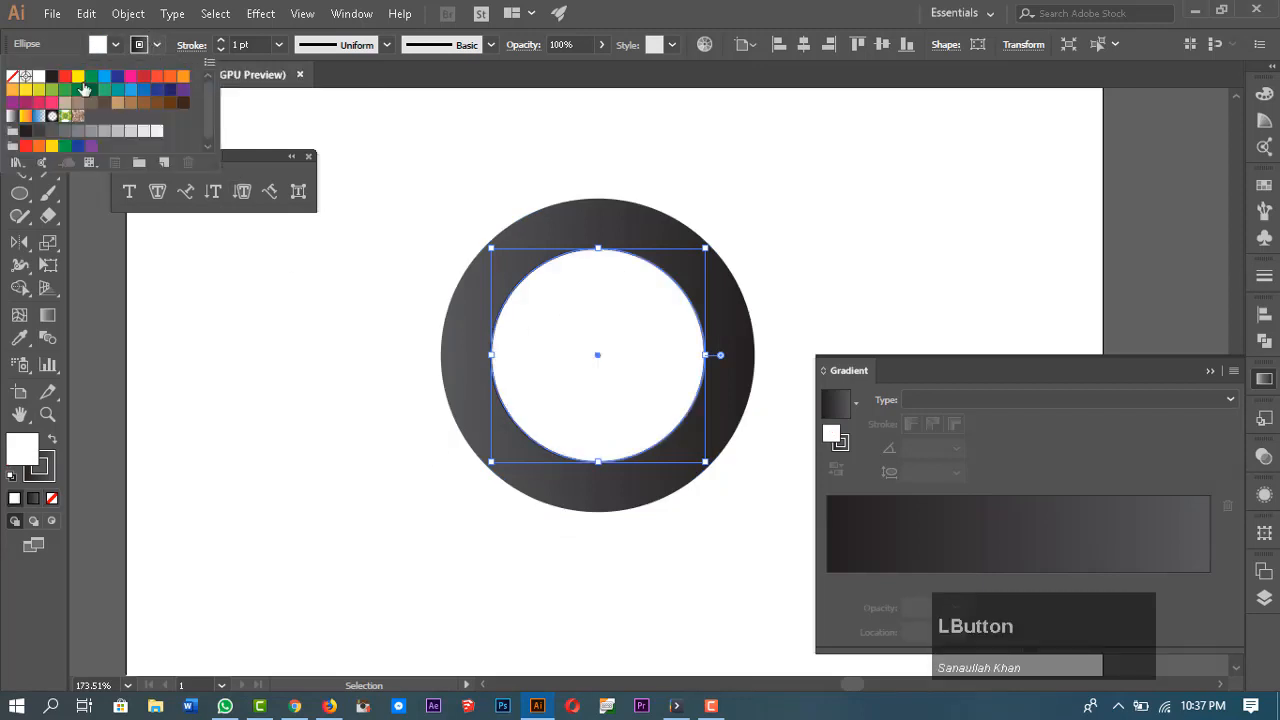
pyautogui.click(12, 76)
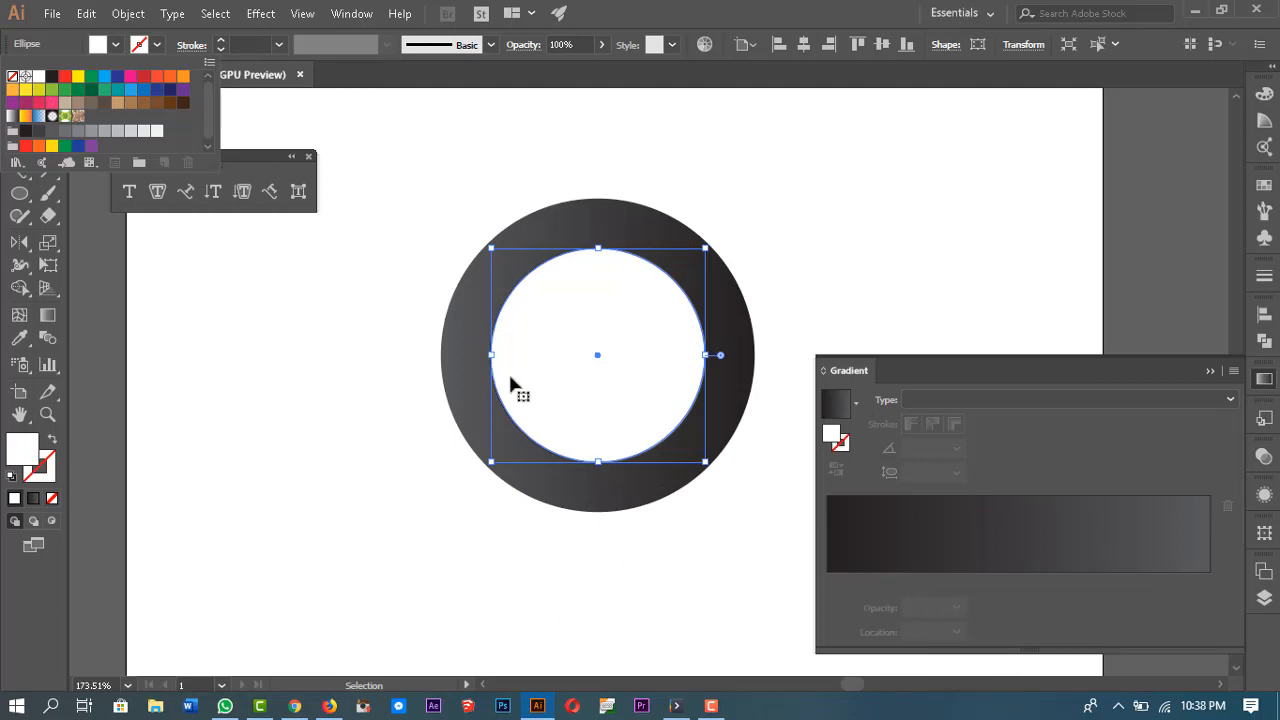
# Step: Send the white circle one level backward
pyautogui.rightClick(571, 329)
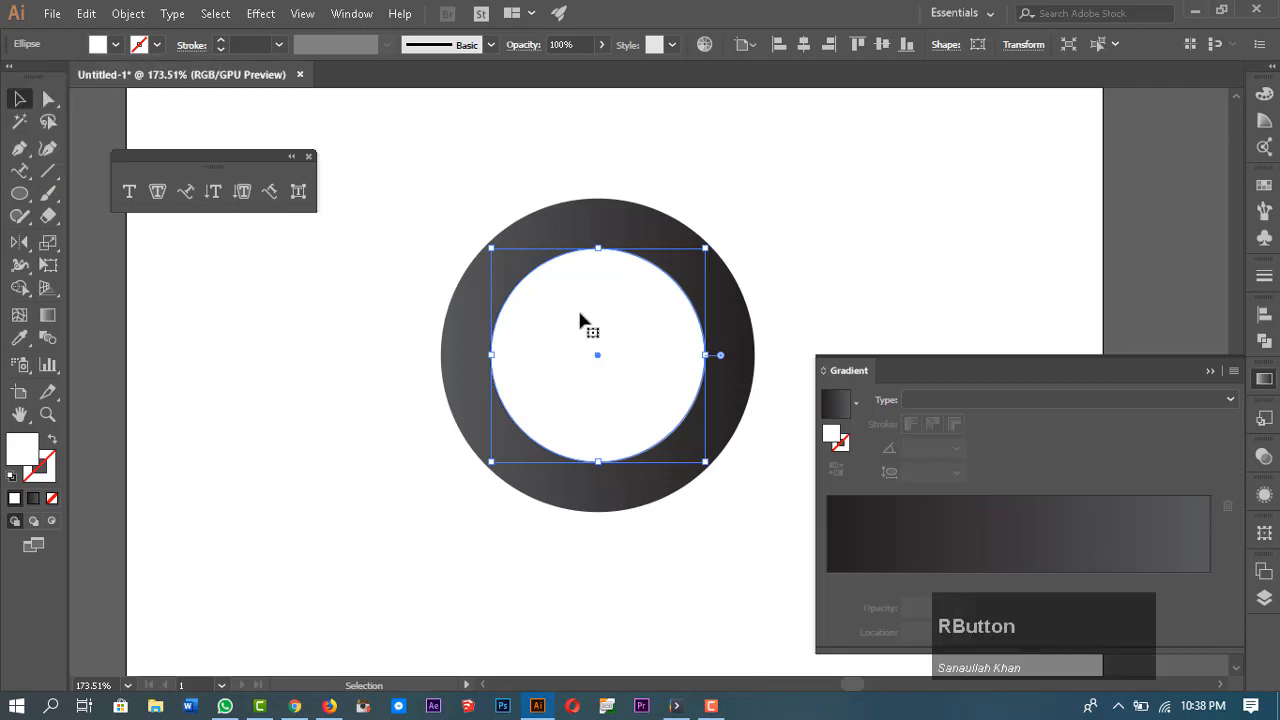
pyautogui.rightClick(579, 314)
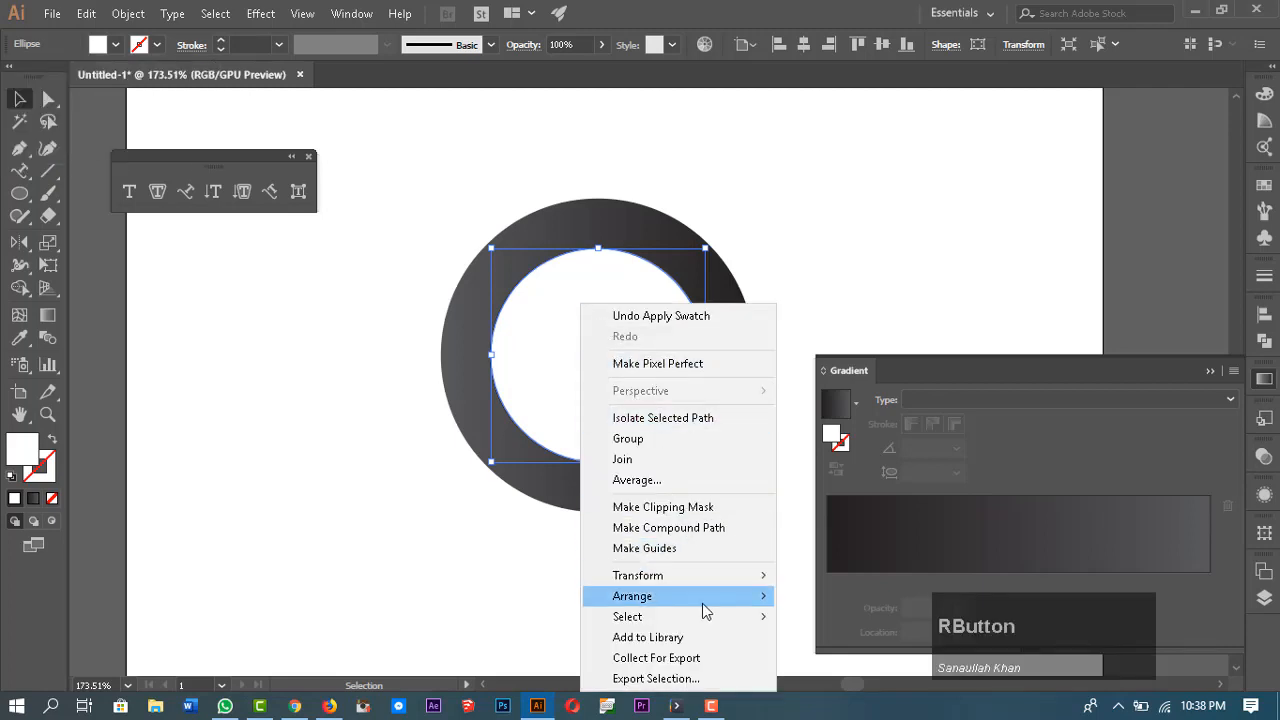
pyautogui.moveTo(702, 603)
pyautogui.click(845, 645)
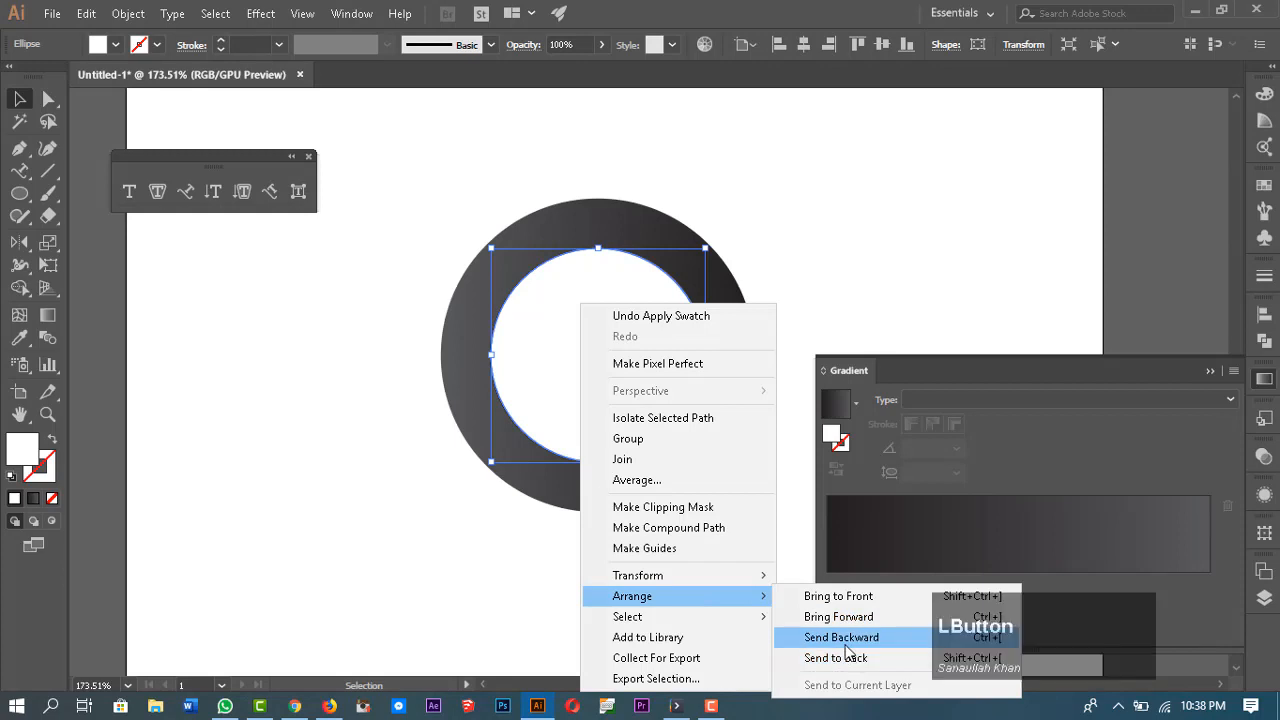
pyautogui.click(873, 165)
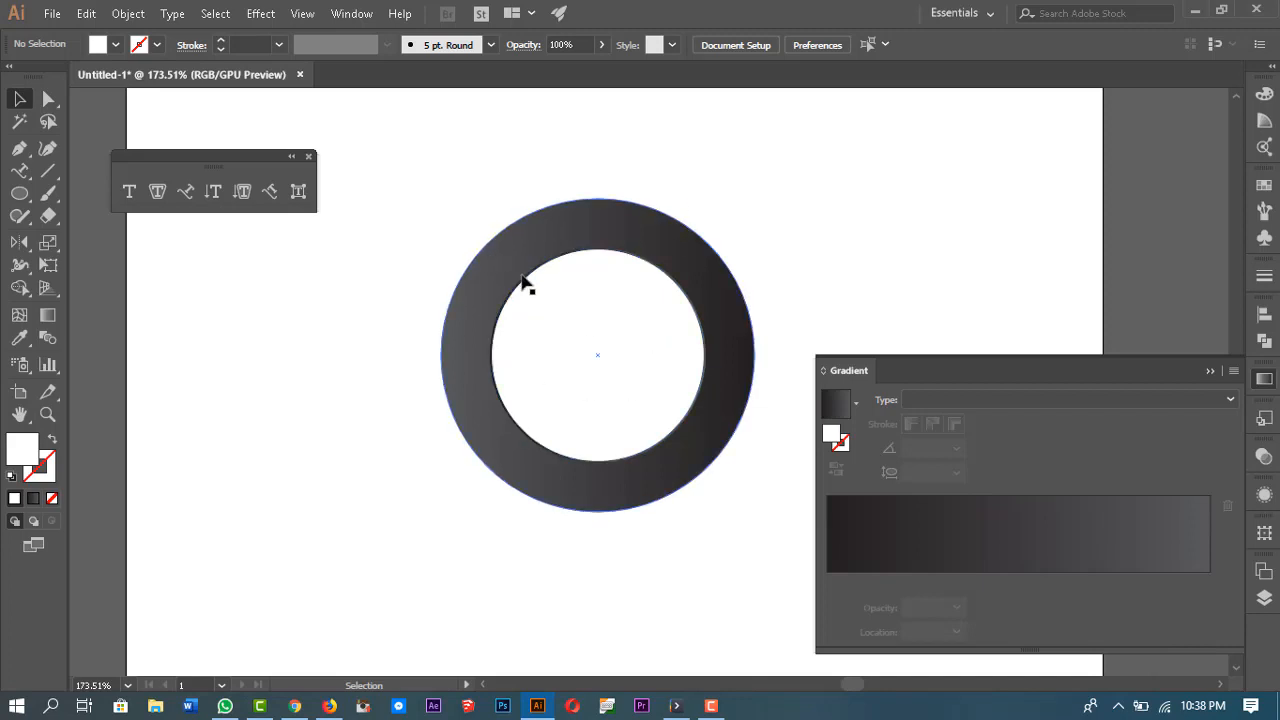
# Step: Draw a vertical and a horizontal line across the whole circle through its centre with the Line Segment tool
pyautogui.click(590, 382)
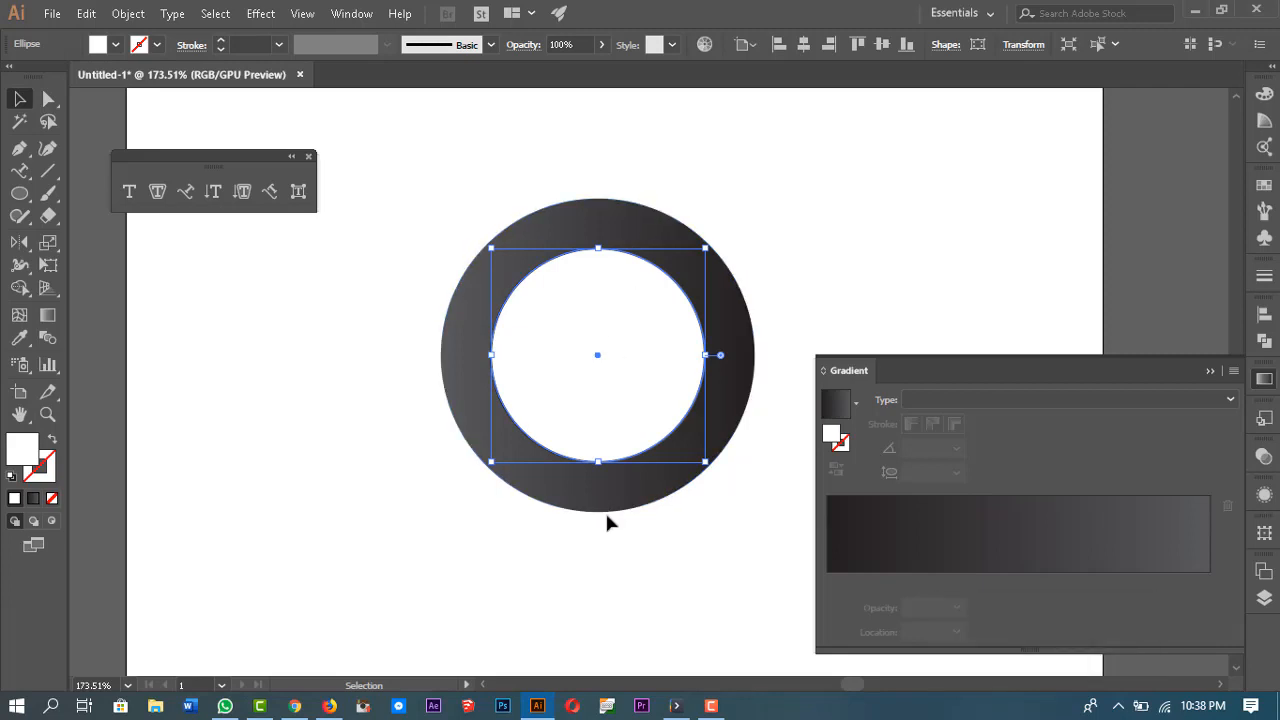
pyautogui.click(1210, 371)
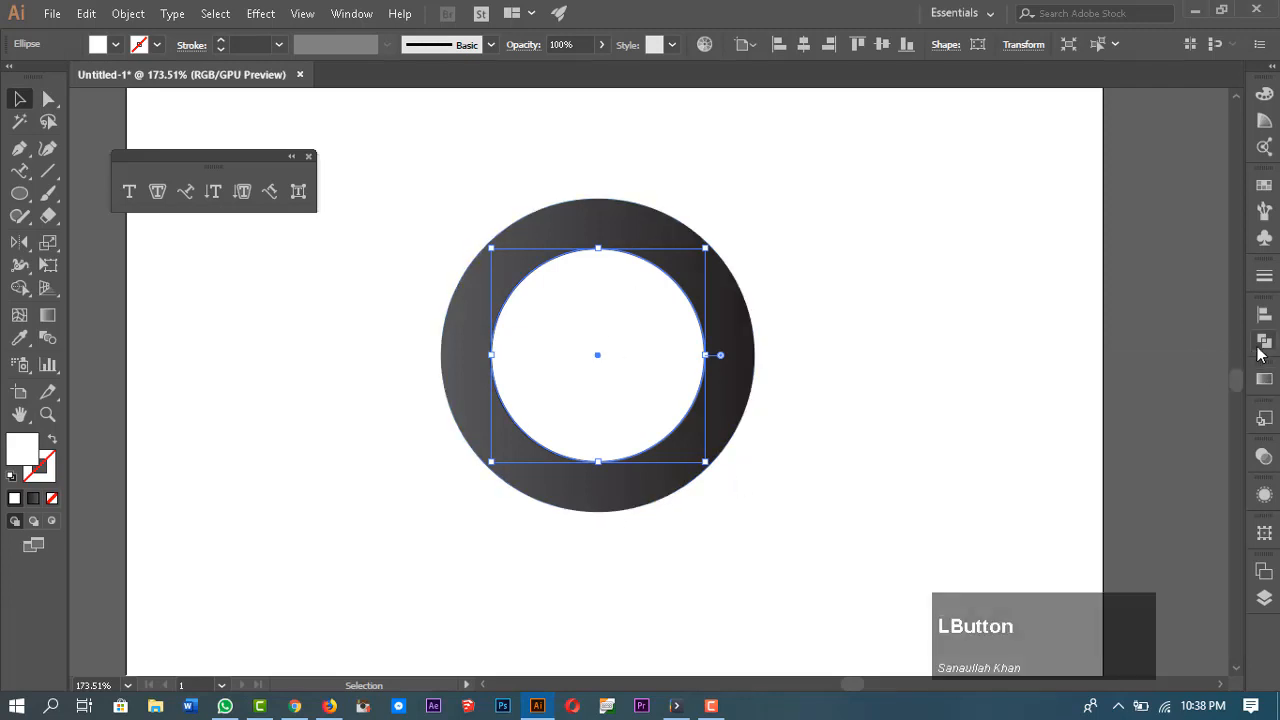
pyautogui.click(1263, 343)
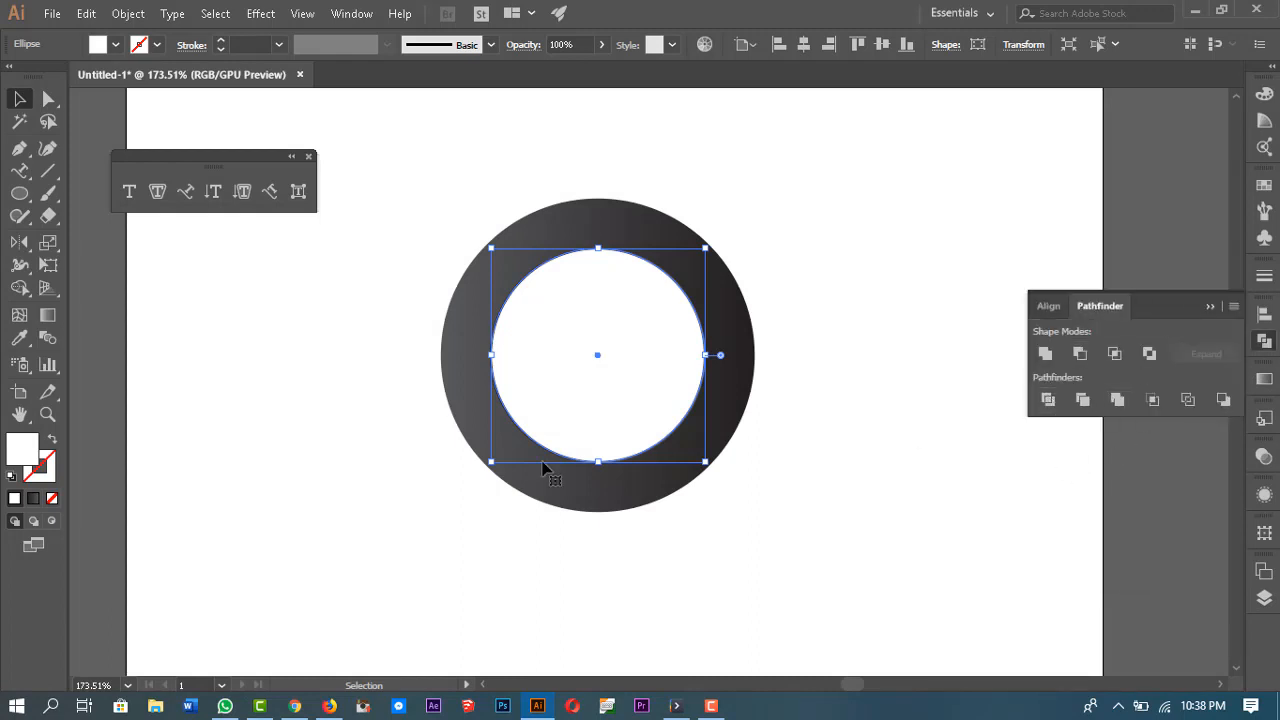
pyautogui.click(50, 172)
pyautogui.moveTo(597, 166); pyautogui.dragTo(598, 561)
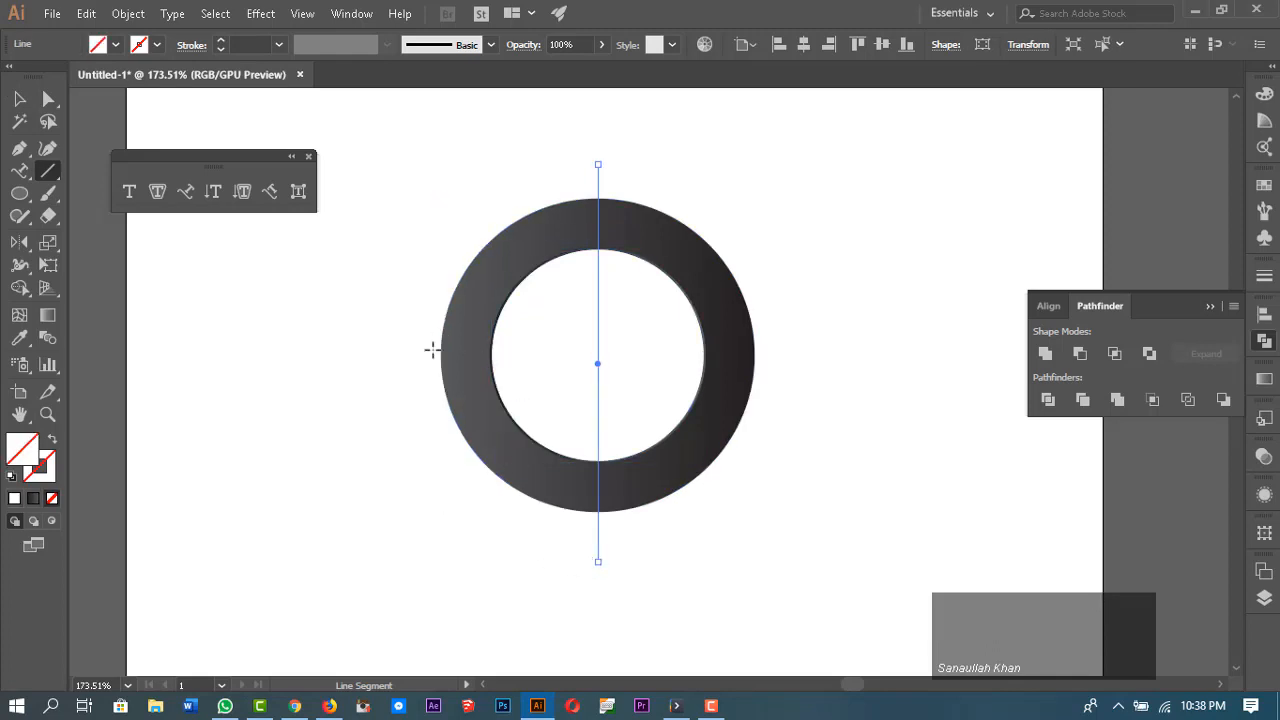
pyautogui.moveTo(420, 354); pyautogui.dragTo(808, 354)
# Step: Select both lines and the white circle, align their centres, and divide them with Pathfinder
pyautogui.press('v')
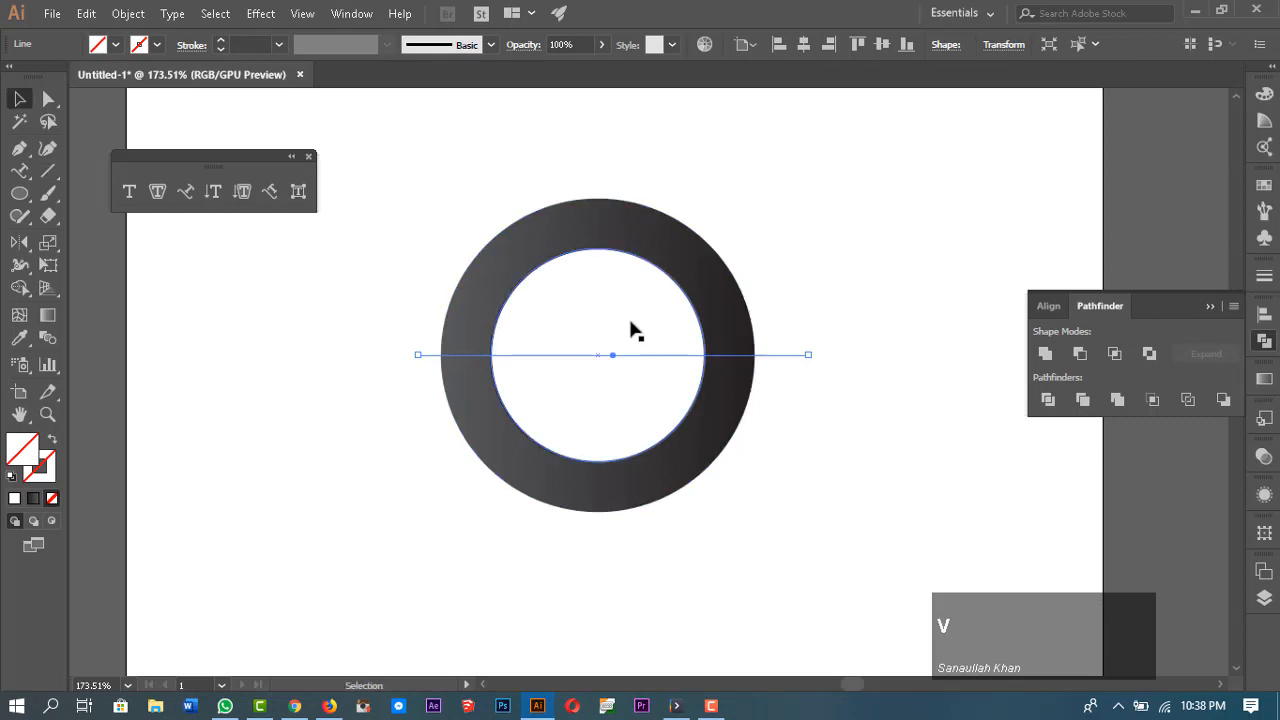
pyautogui.keyDown('shift'); pyautogui.click(626, 326); pyautogui.keyUp('shift')
pyautogui.keyDown('shift'); pyautogui.click(598, 303); pyautogui.keyUp('shift')
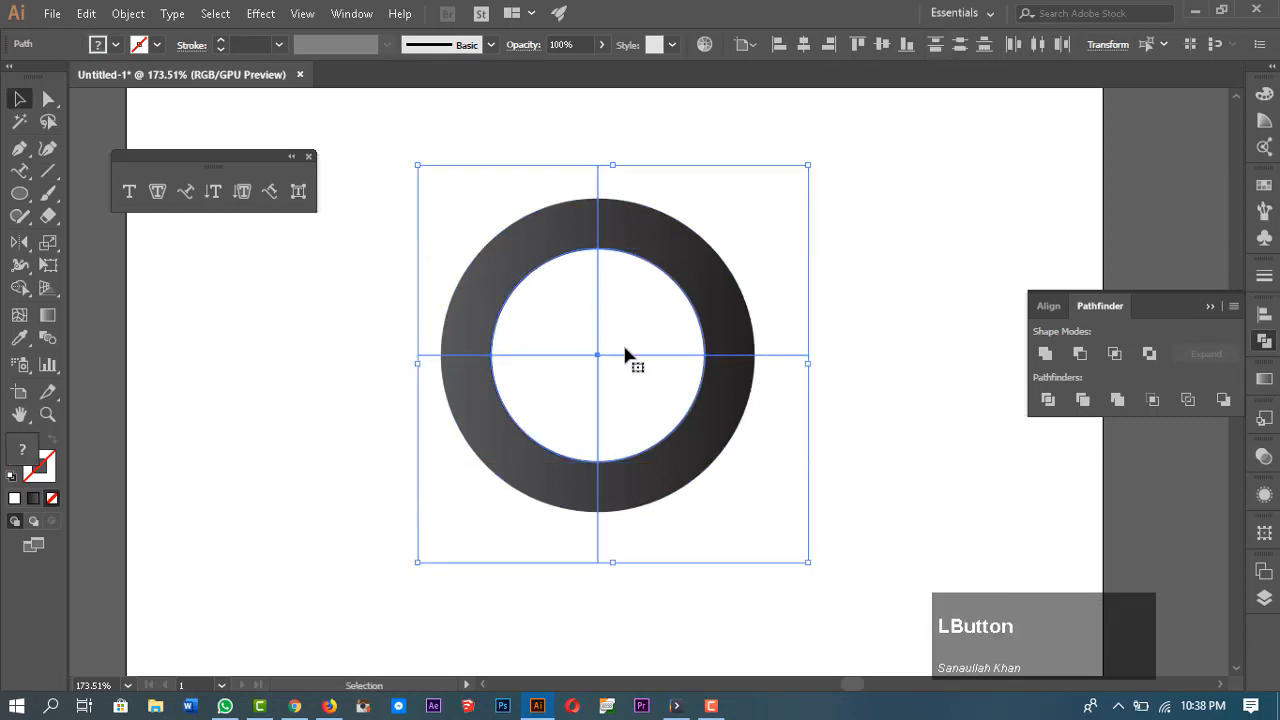
pyautogui.click(623, 318)
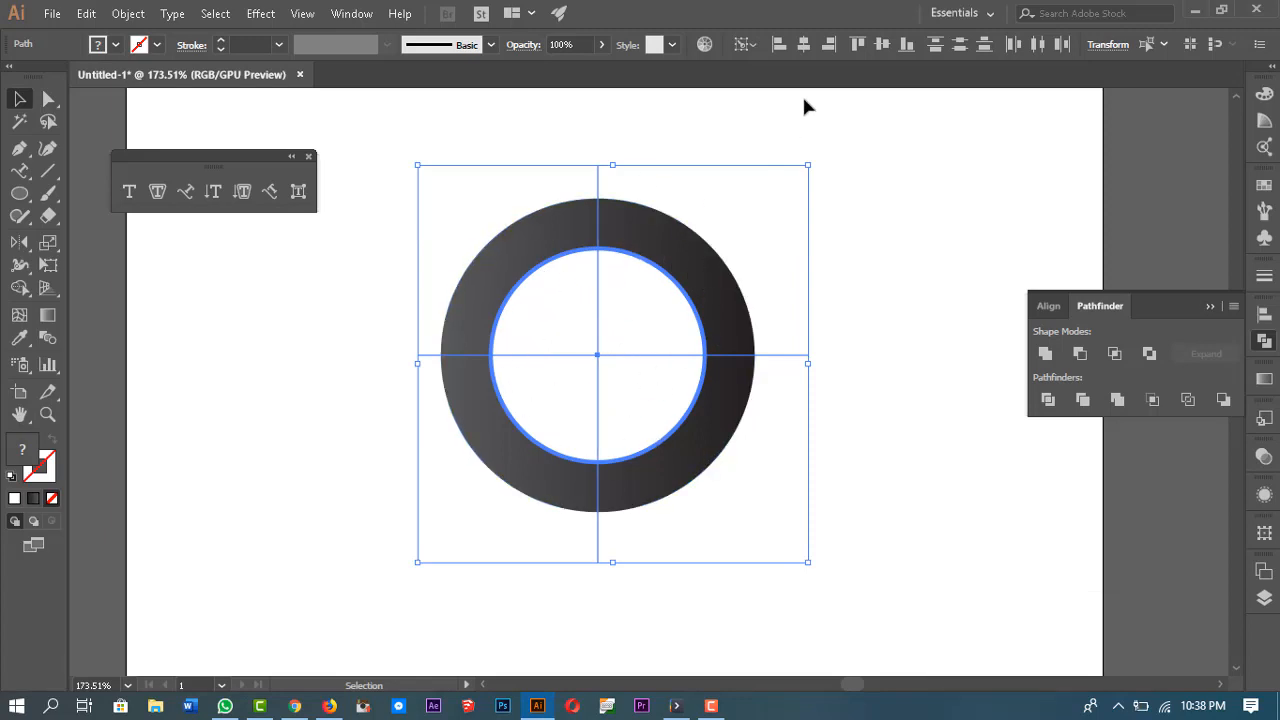
pyautogui.click(804, 43)
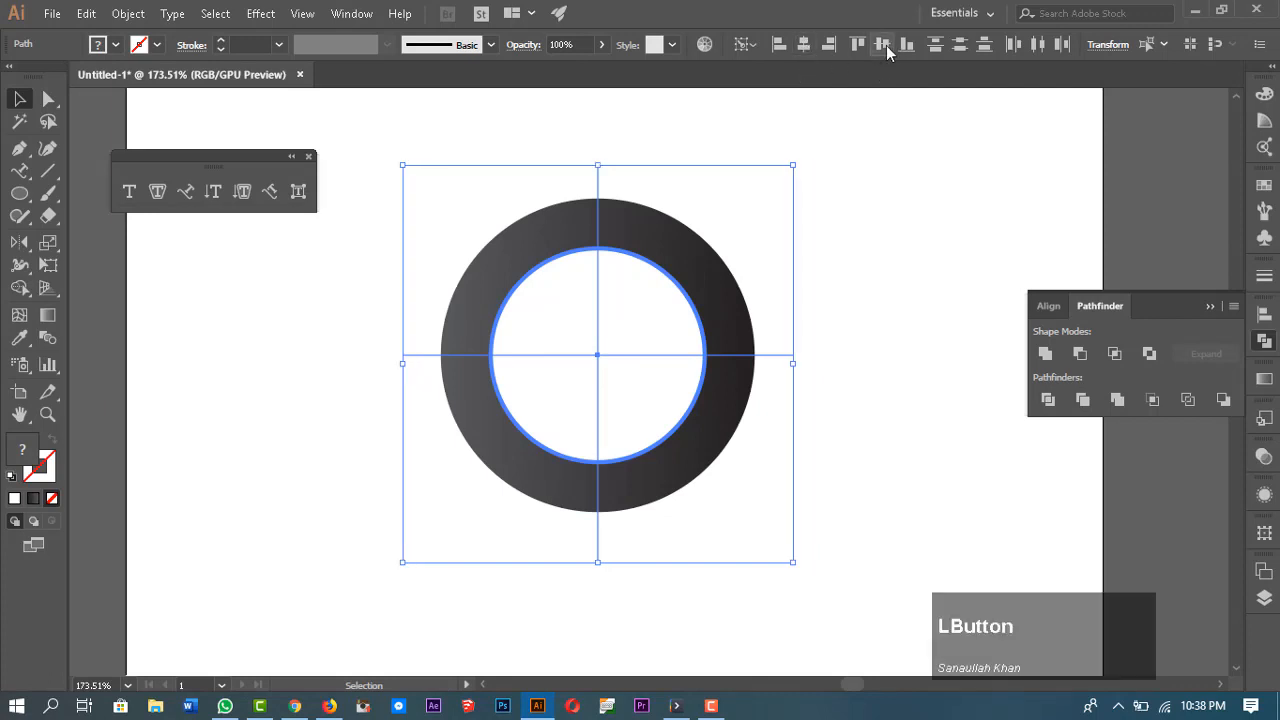
pyautogui.click(886, 45)
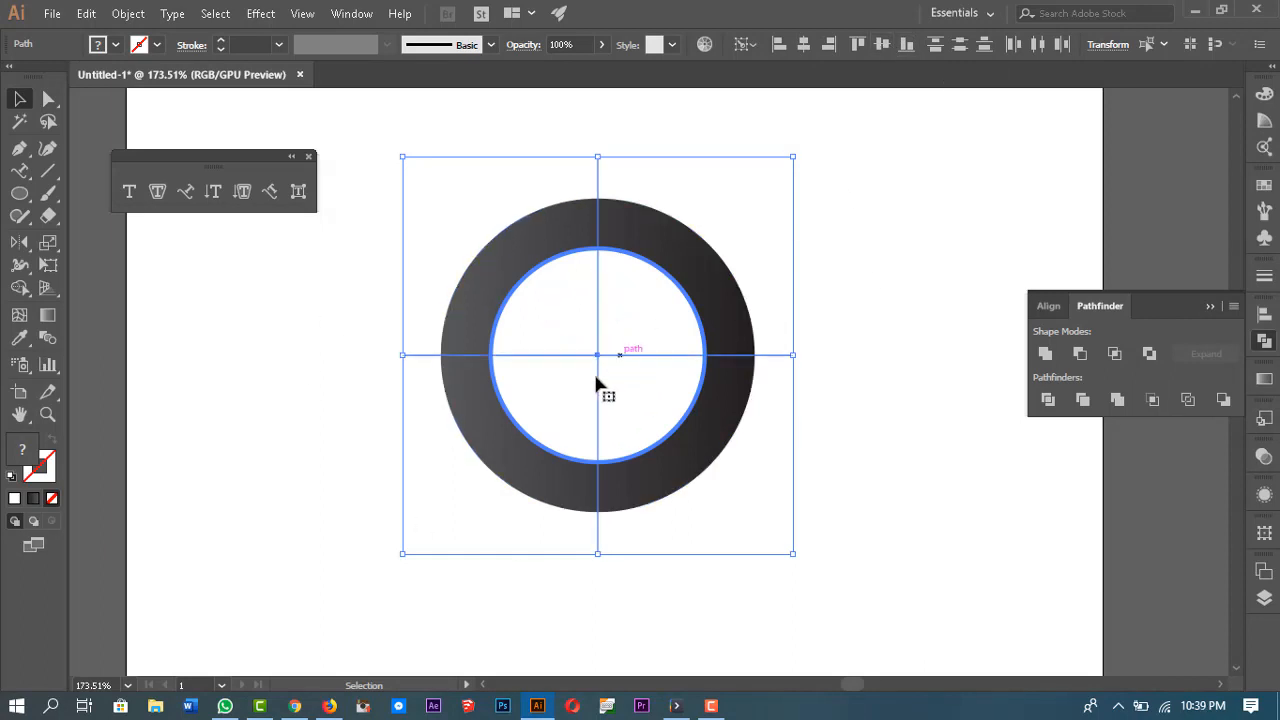
pyautogui.click(1047, 400)
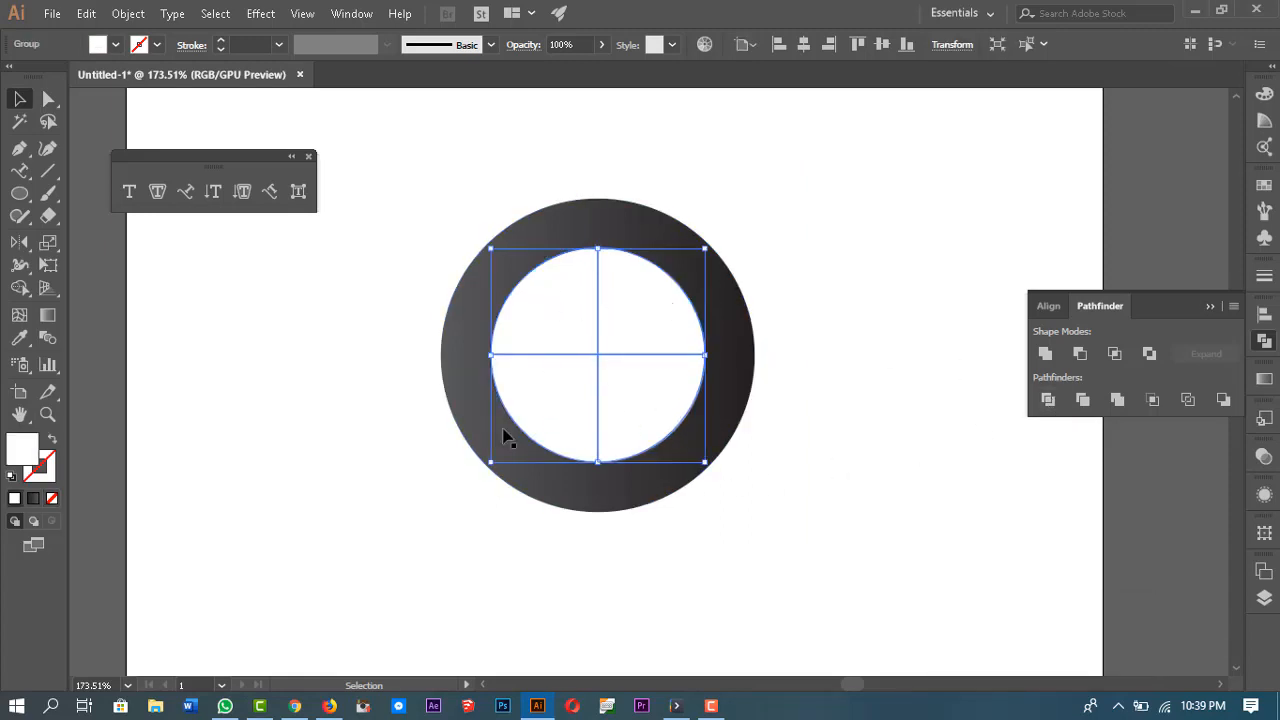
# Step: Ungroup the divided white circle pieces
pyautogui.click(868, 462)
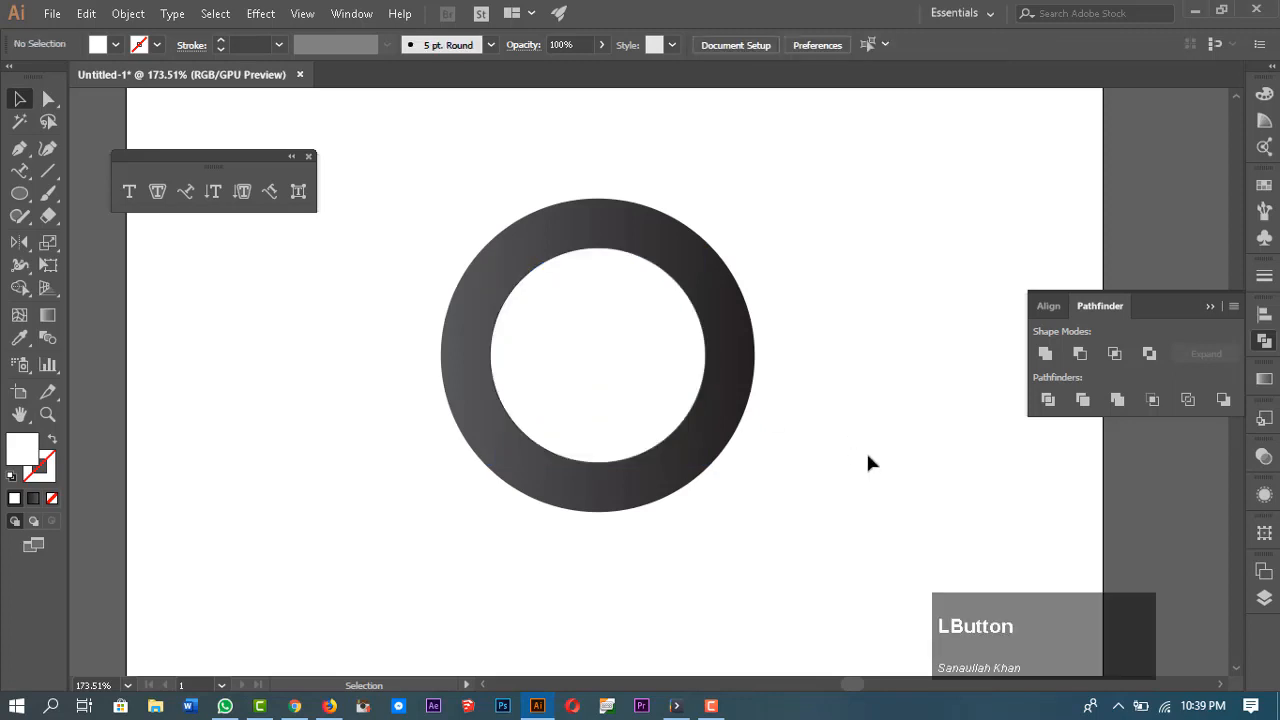
pyautogui.click(652, 365)
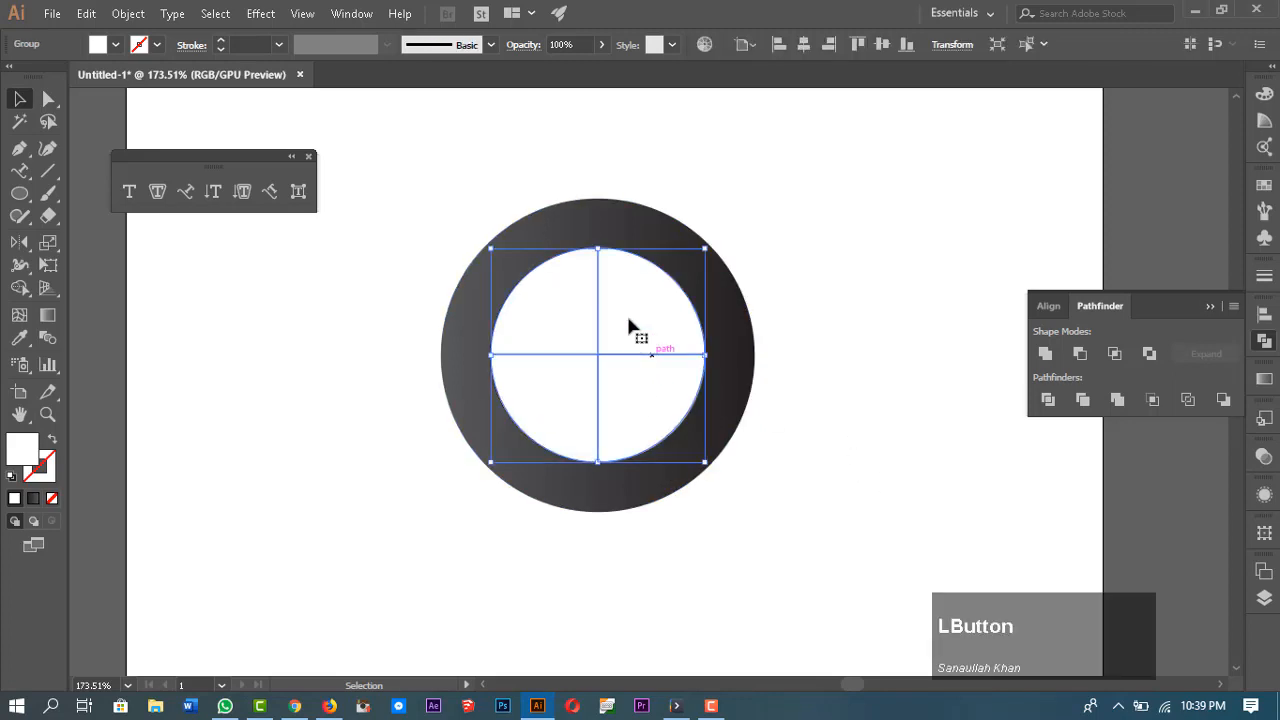
pyautogui.rightClick(610, 285)
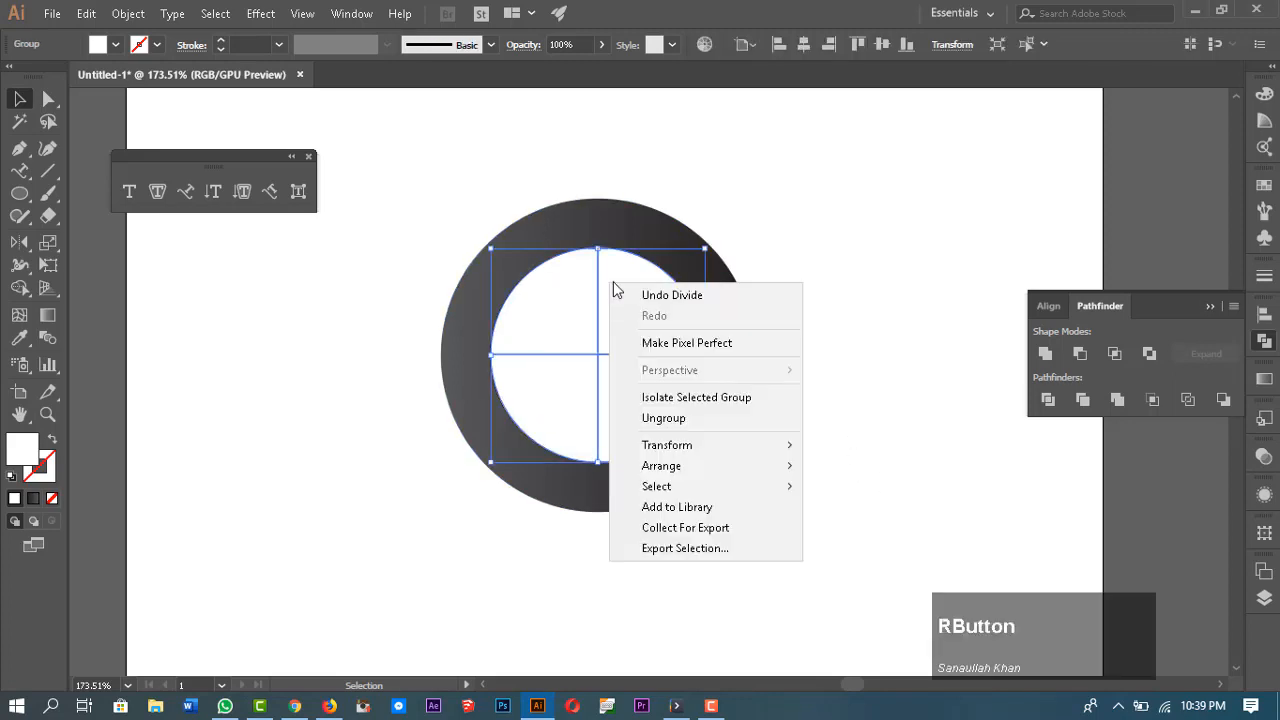
pyautogui.click(703, 418)
pyautogui.click(882, 415)
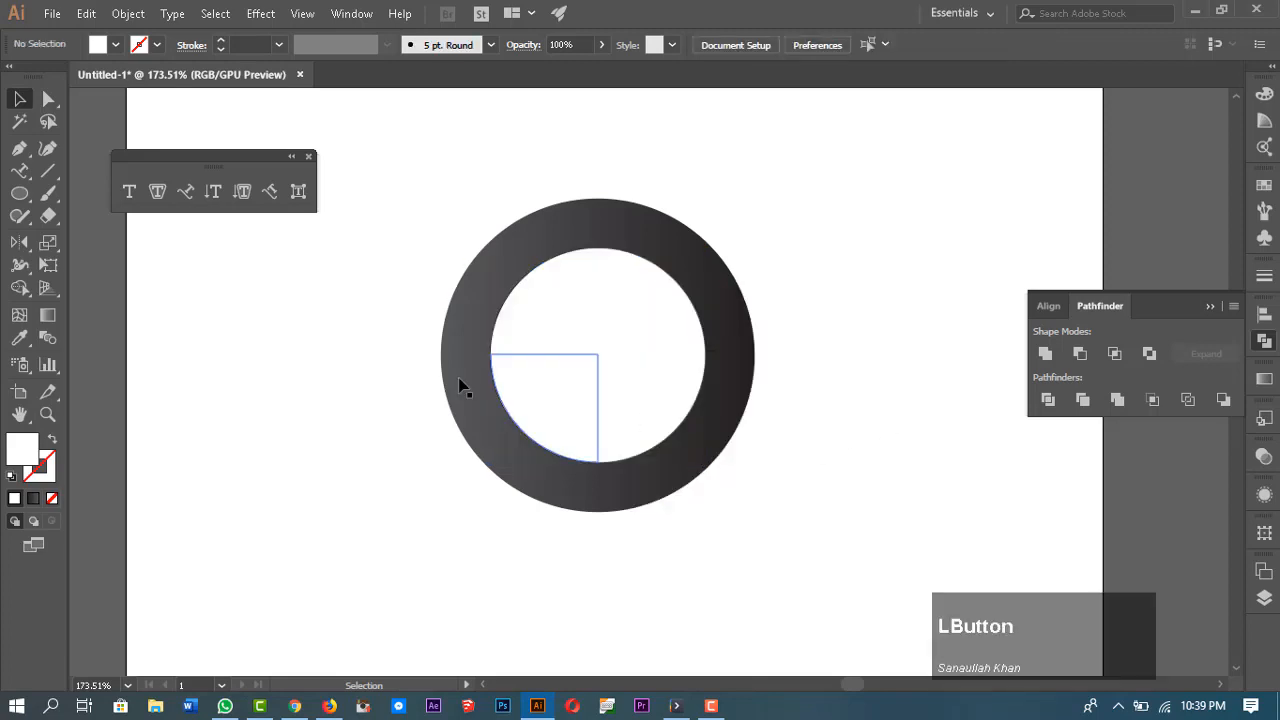
# Step: Select the top-left and bottom-right quarters and give them a gradient fill
pyautogui.click(52, 101)
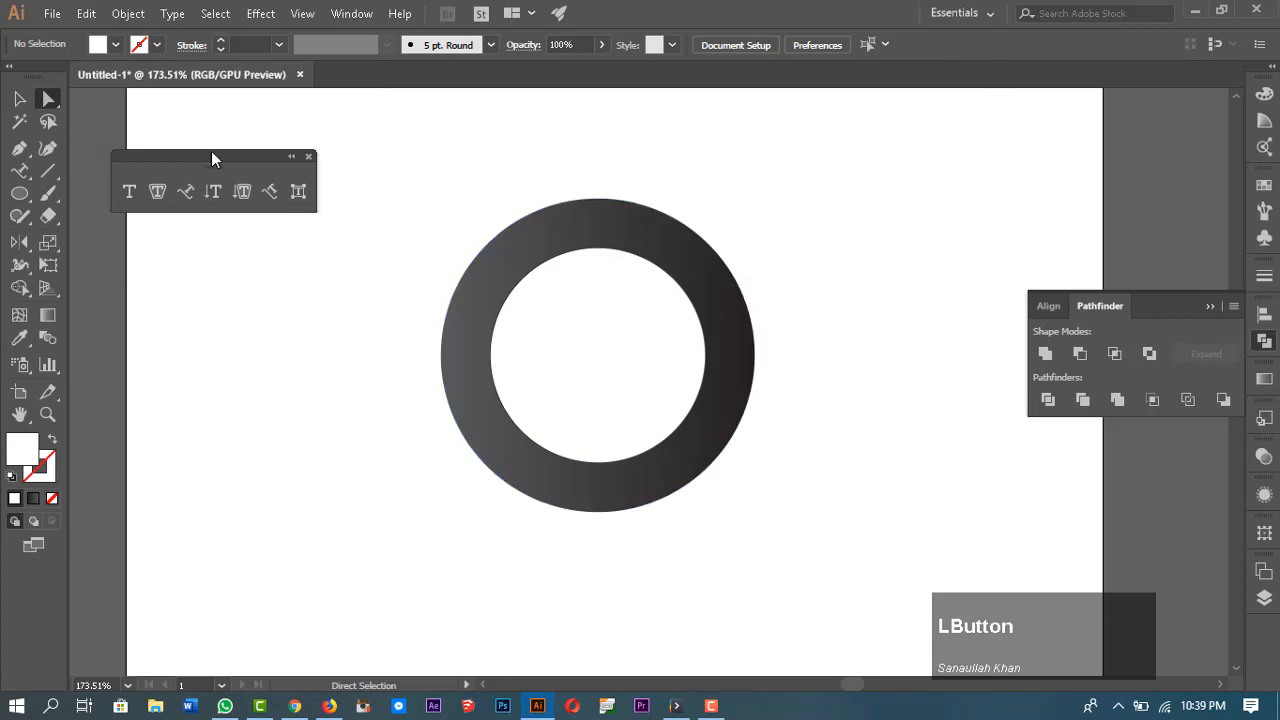
pyautogui.click(540, 326)
pyautogui.keyDown('shift'); pyautogui.click(640, 426); pyautogui.keyUp('shift')
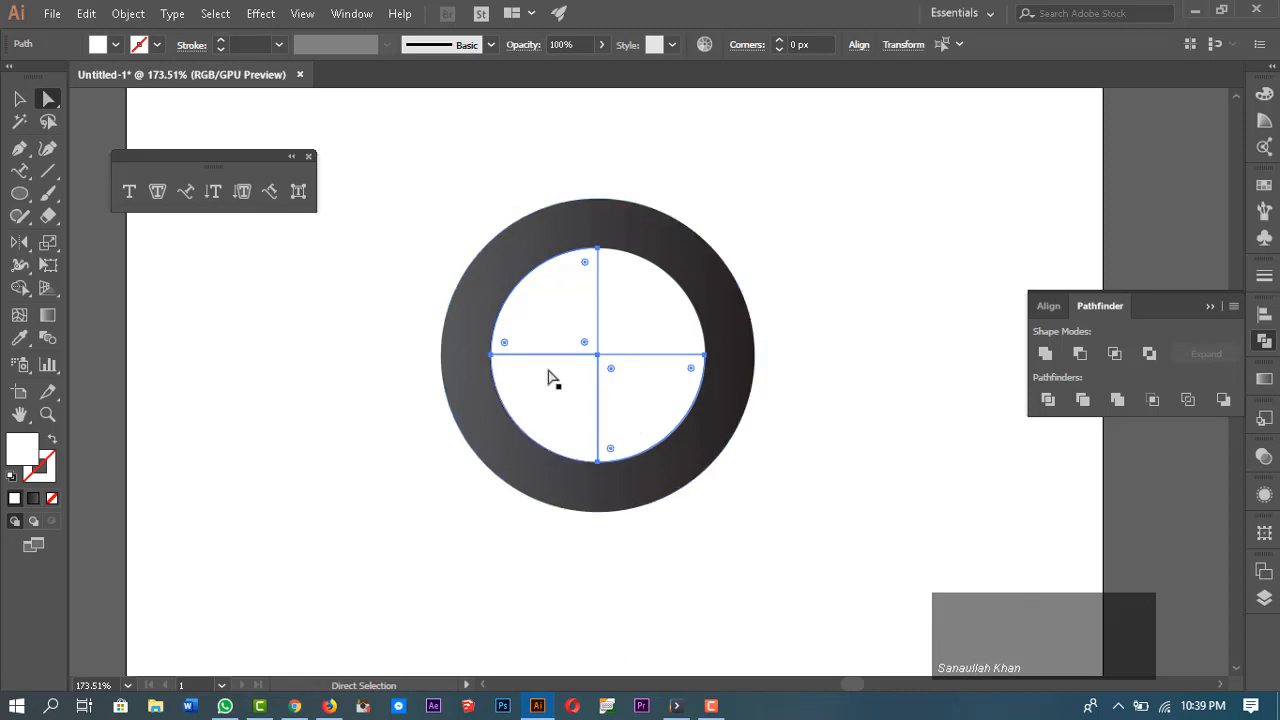
pyautogui.click(36, 504)
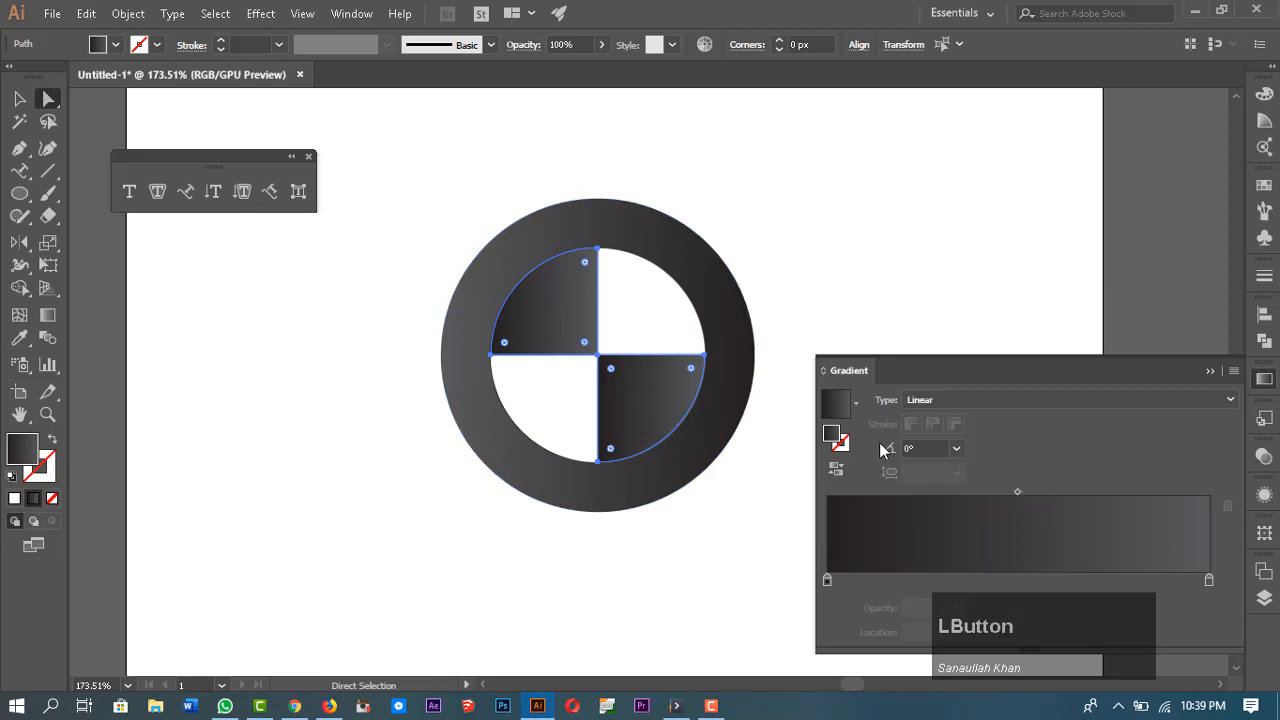
# Step: Set the quarters' gradient stops to a light blue swatch and a dark blue swatch
pyautogui.doubleClick(828, 580)
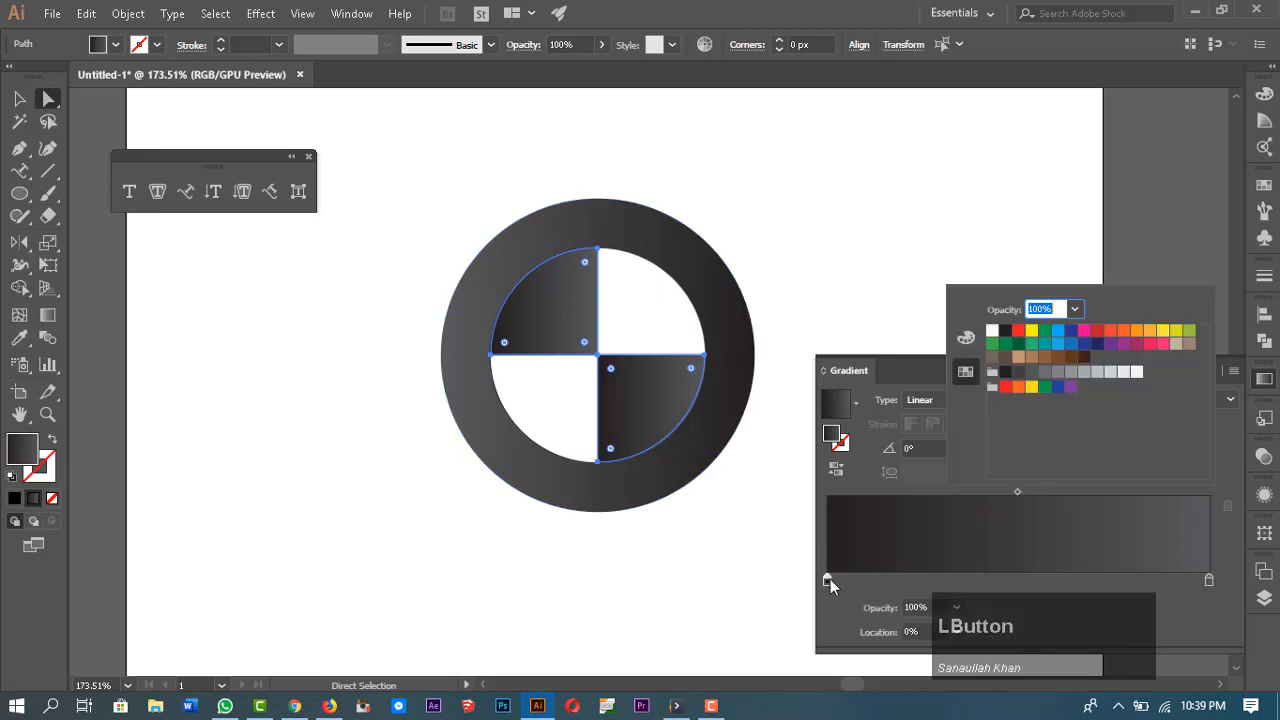
pyautogui.click(1060, 343)
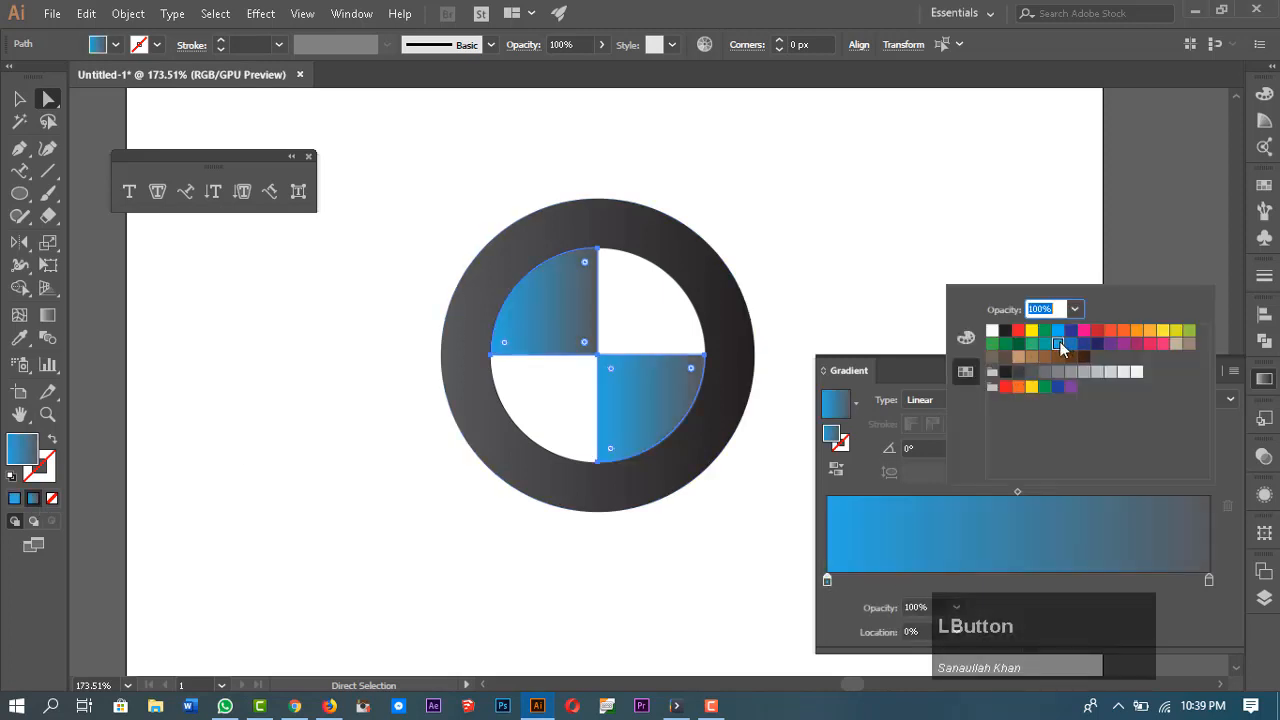
pyautogui.doubleClick(1208, 581)
pyautogui.click(1084, 343)
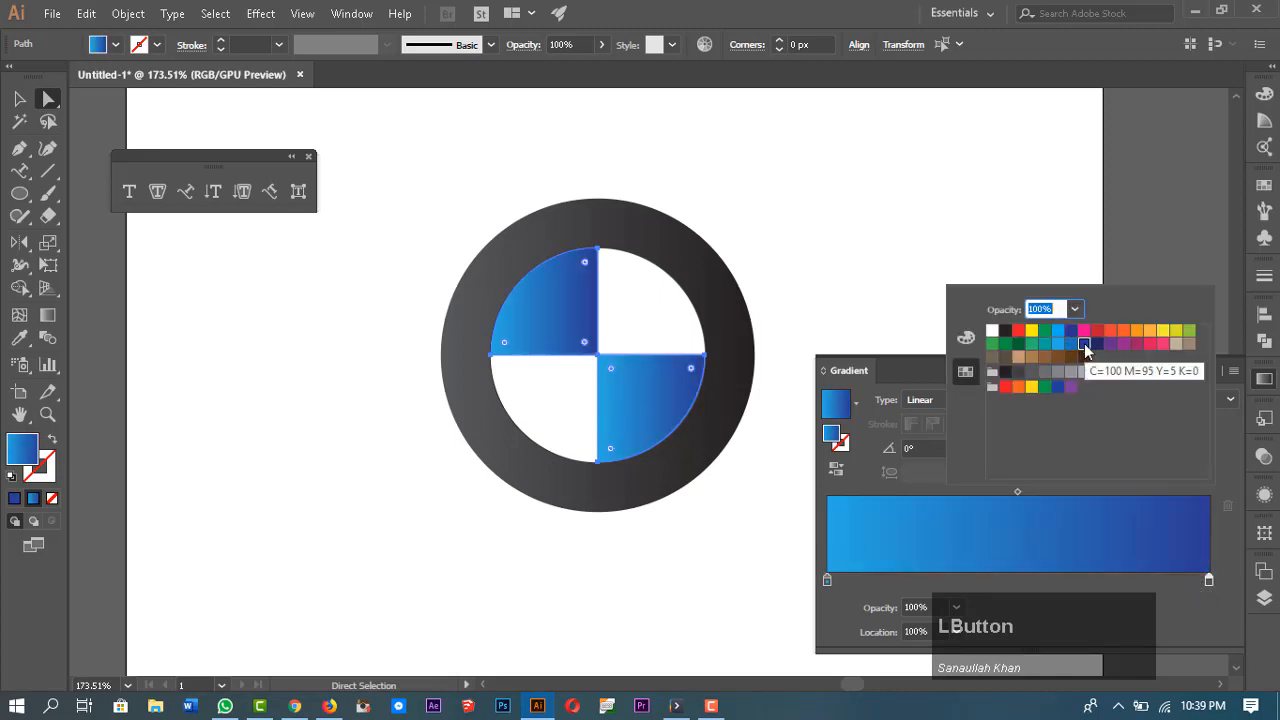
pyautogui.click(866, 262)
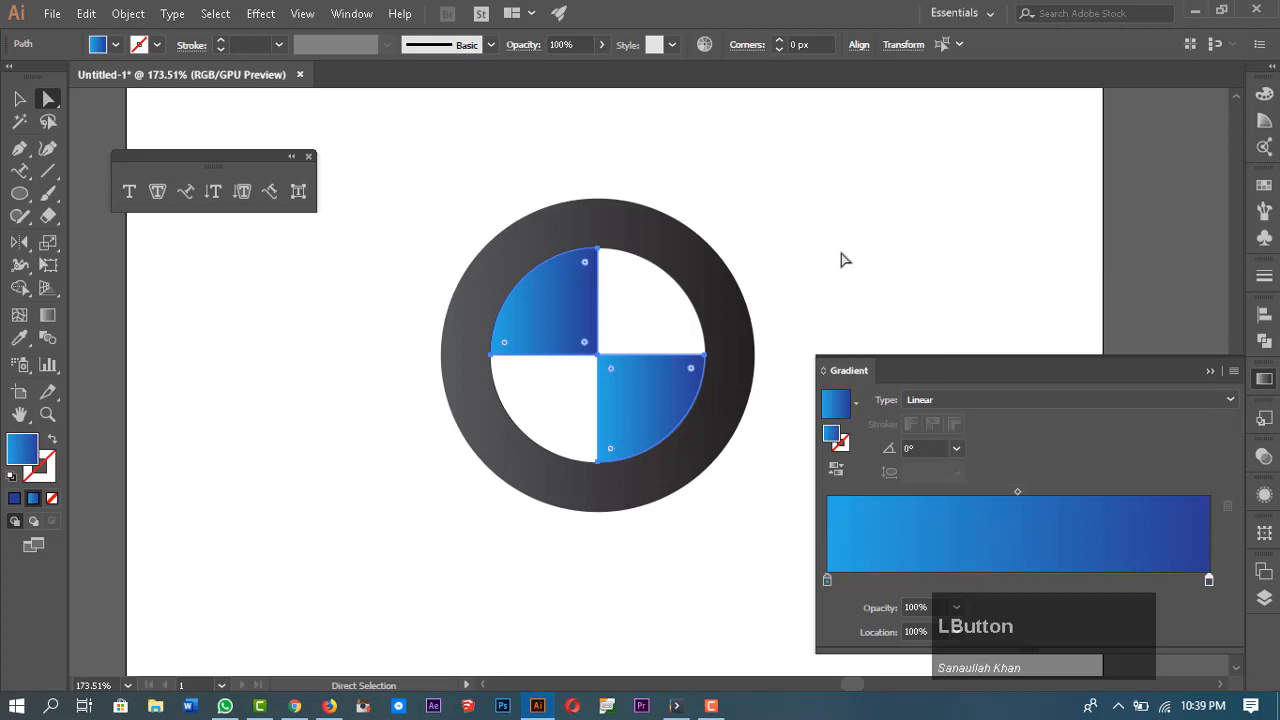
pyautogui.click(851, 246)
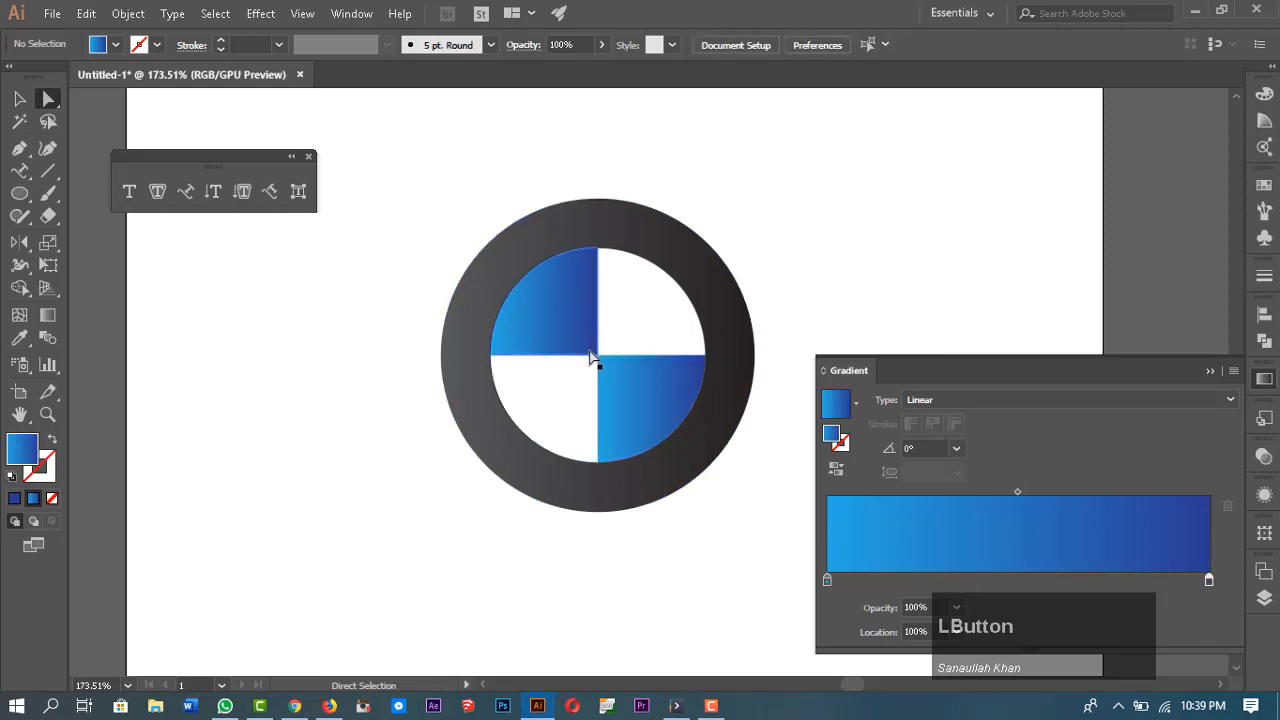
# Step: Reverse the gradient on the bottom-right quarter
pyautogui.click(638, 416)
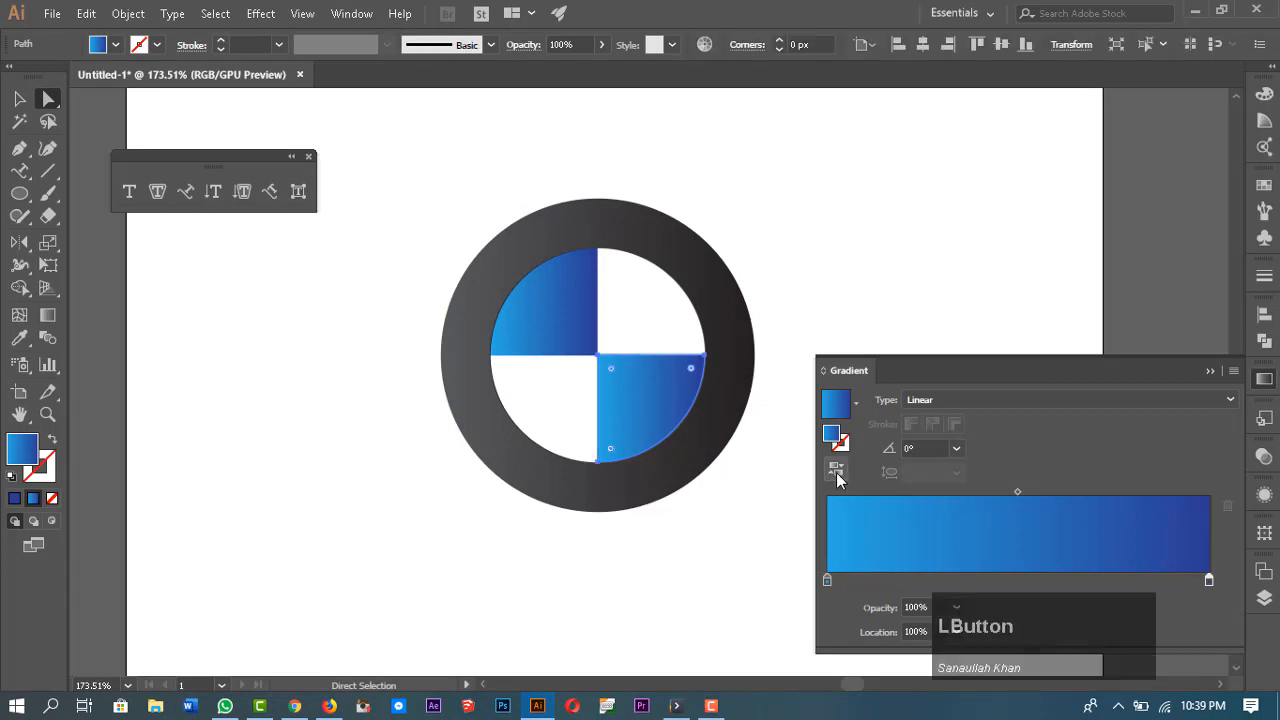
pyautogui.click(837, 473)
pyautogui.click(809, 408)
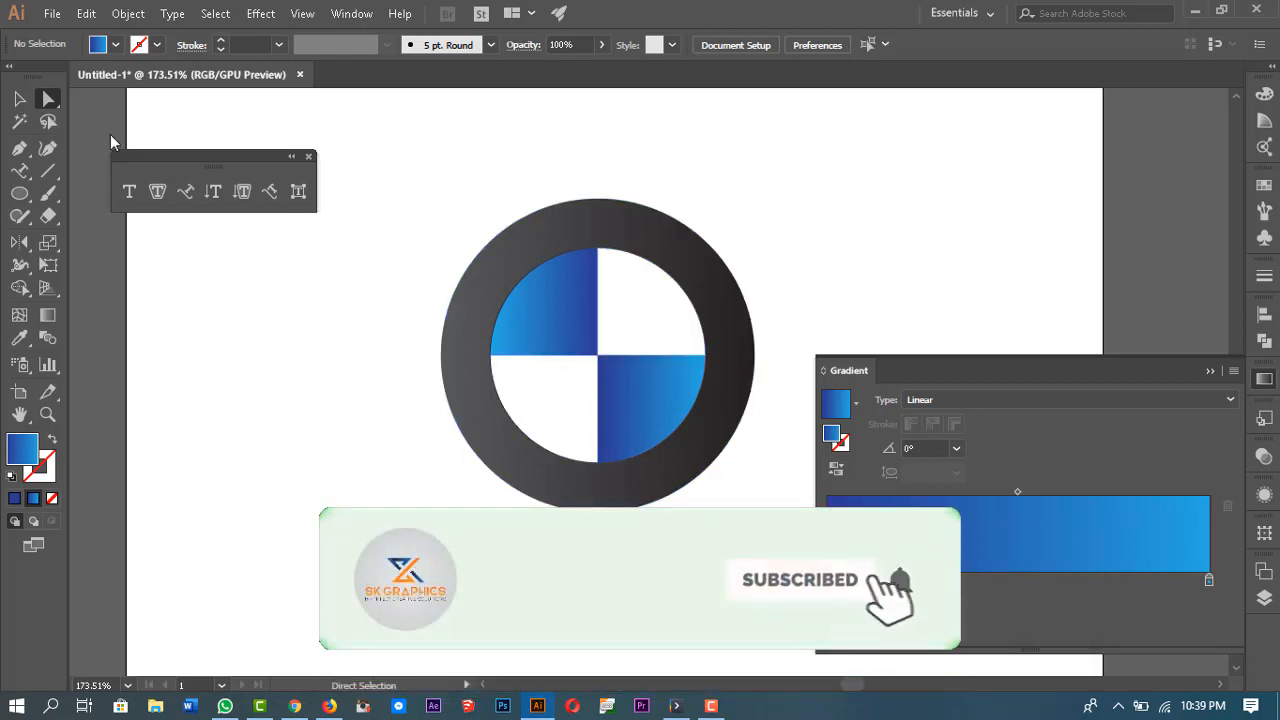
pyautogui.click(20, 100)
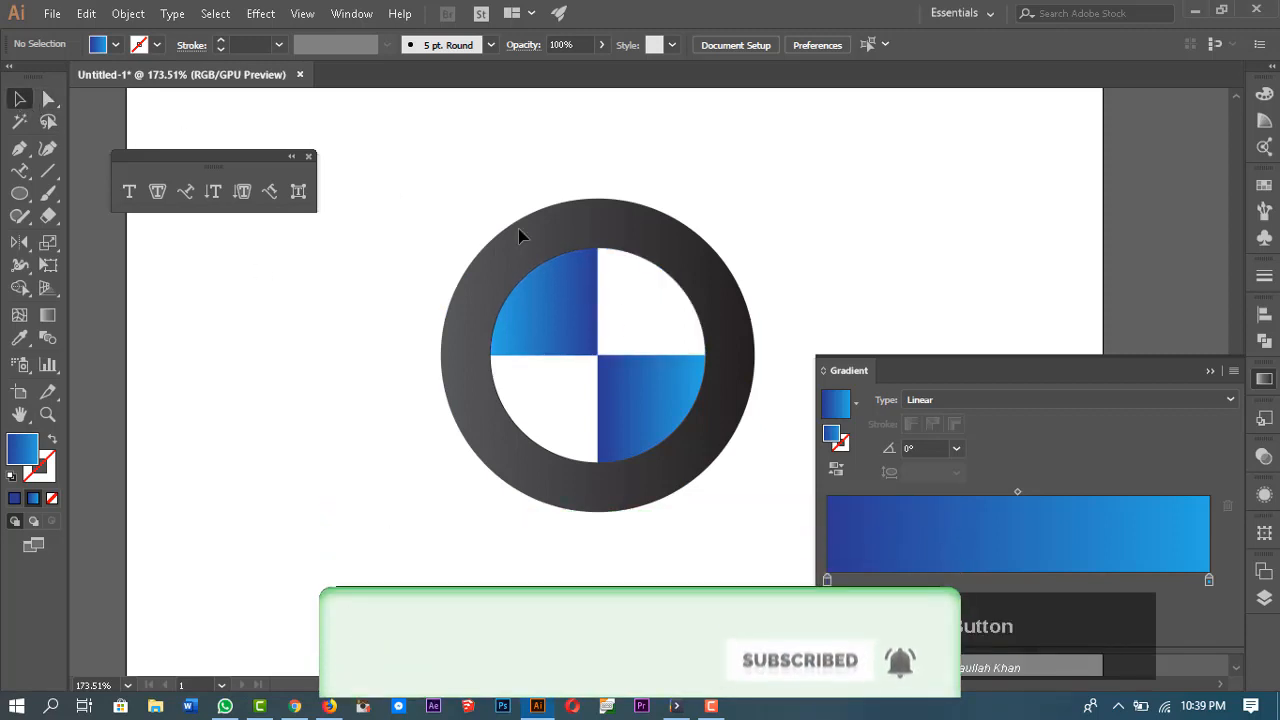
# Step: Give the quartered circle group a black stroke of 2 pt
pyautogui.click(592, 356)
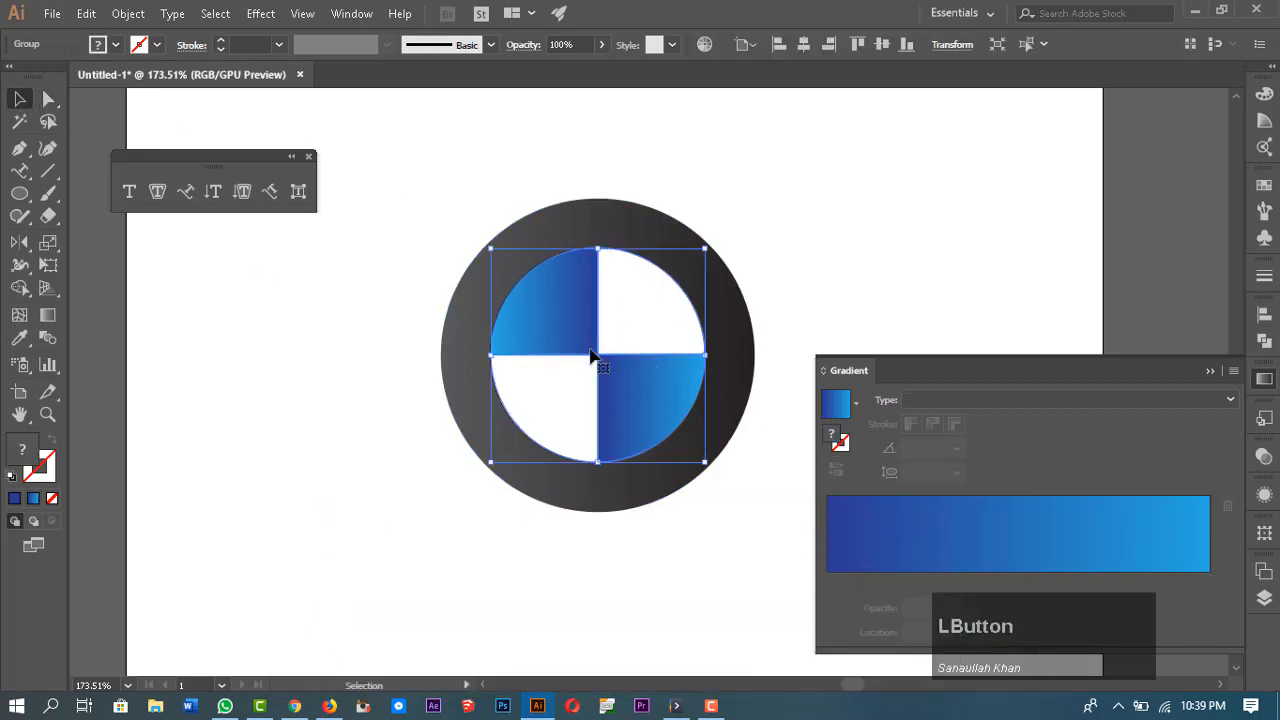
pyautogui.click(155, 45)
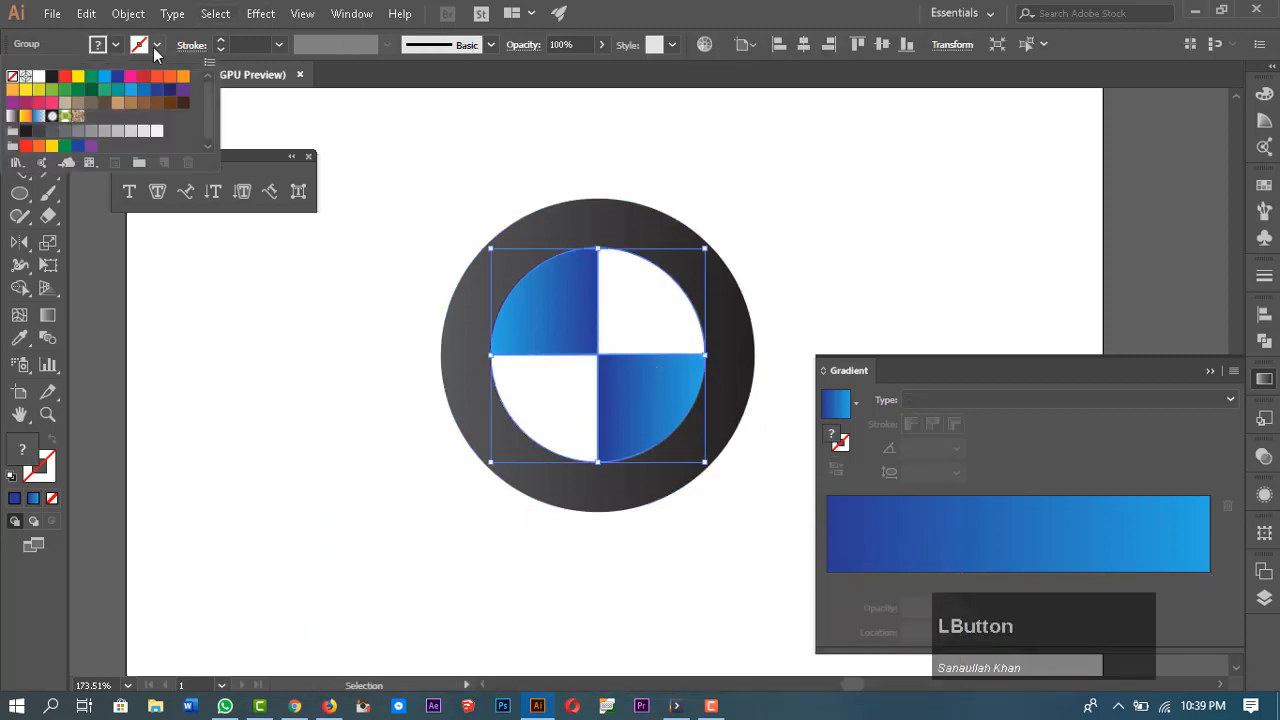
pyautogui.click(53, 79)
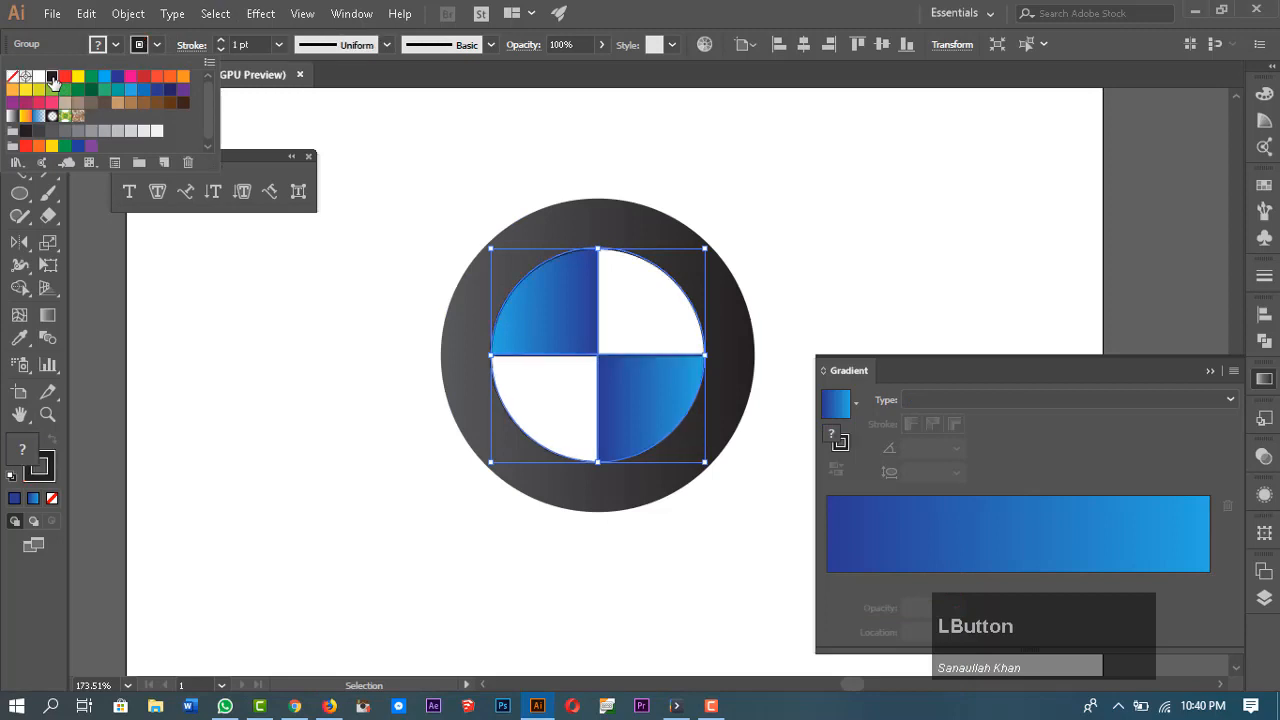
pyautogui.click(221, 41)
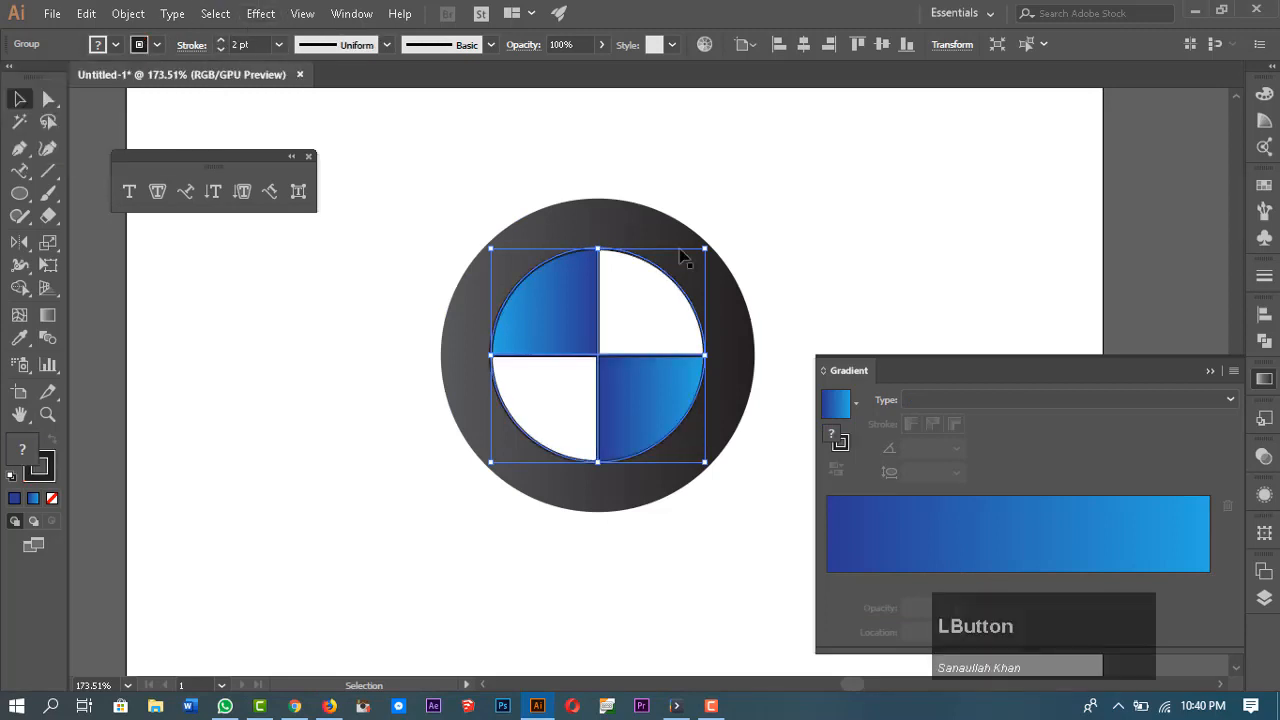
pyautogui.click(862, 197)
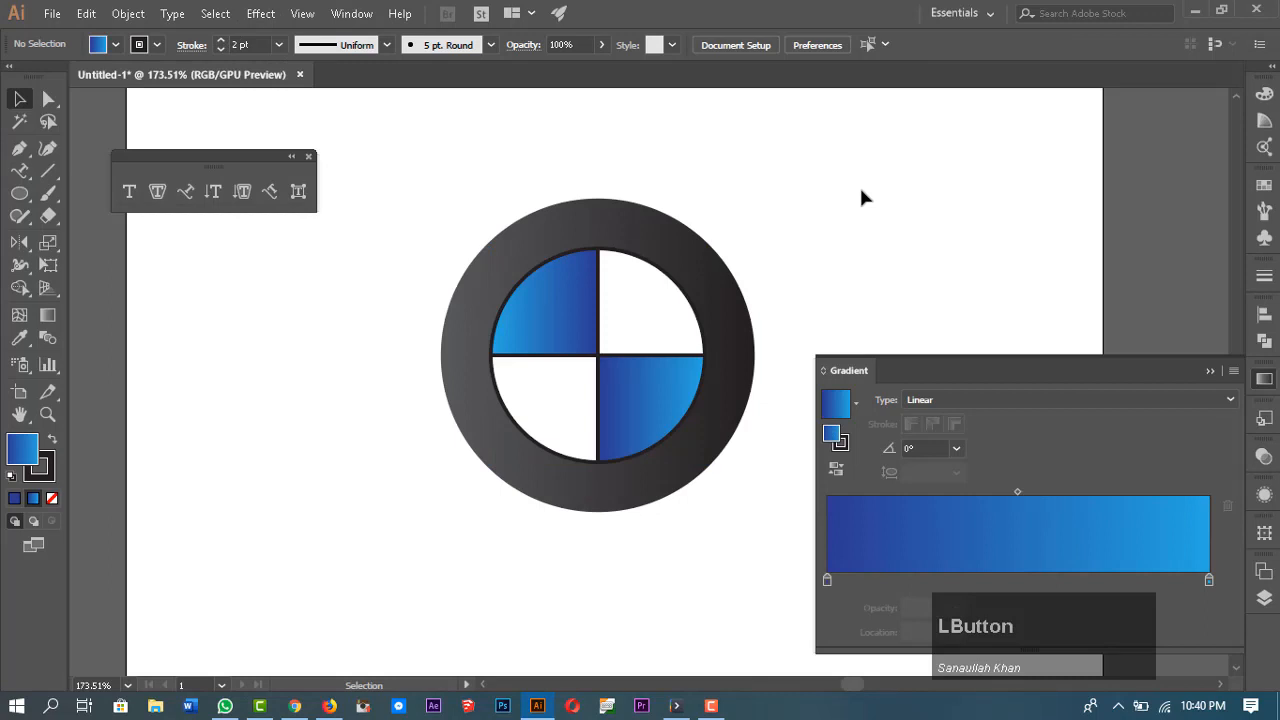
# Step: Send the quartered circle group backward one level in the stacking order
pyautogui.click(578, 318)
pyautogui.rightClick(578, 262)
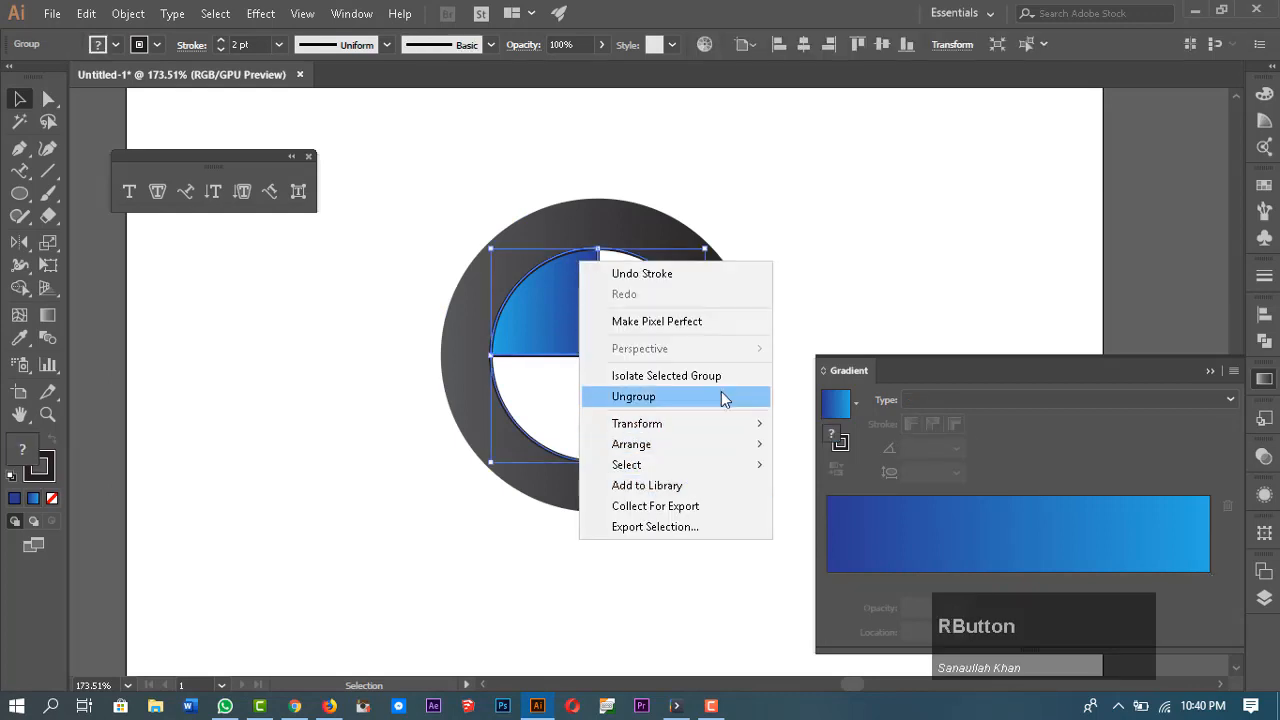
pyautogui.moveTo(725, 448)
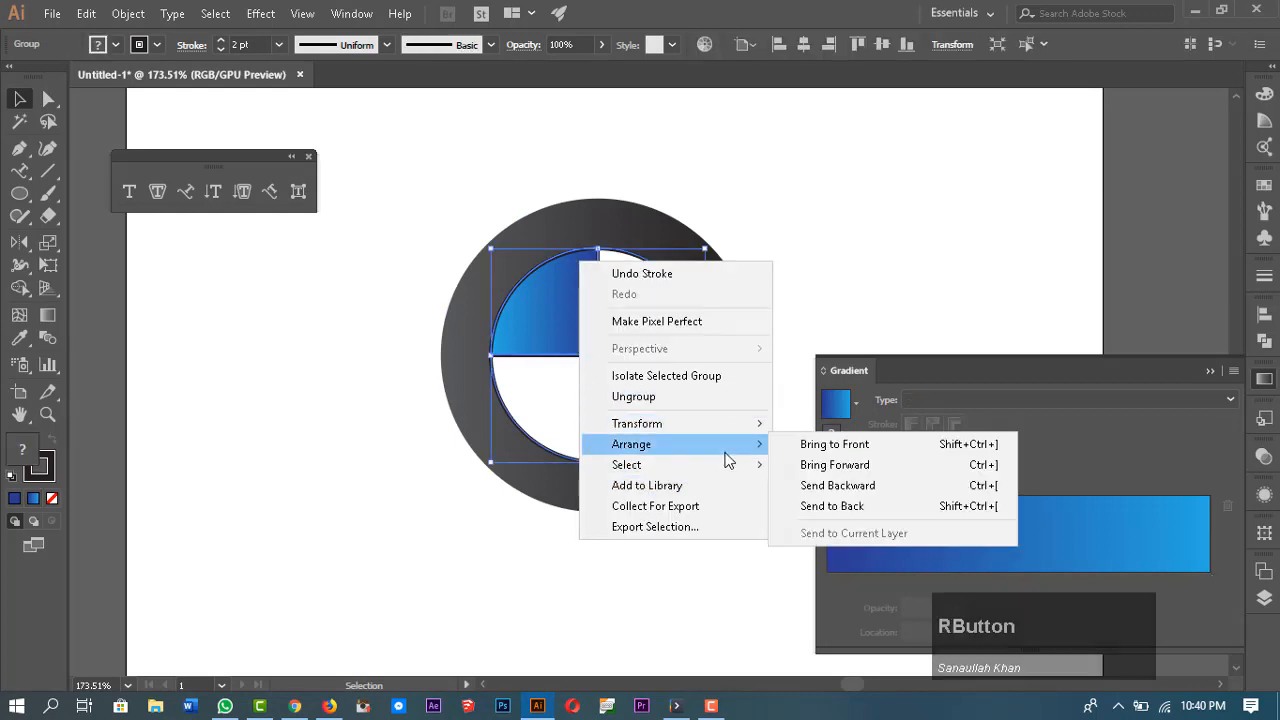
pyautogui.click(872, 485)
pyautogui.click(826, 300)
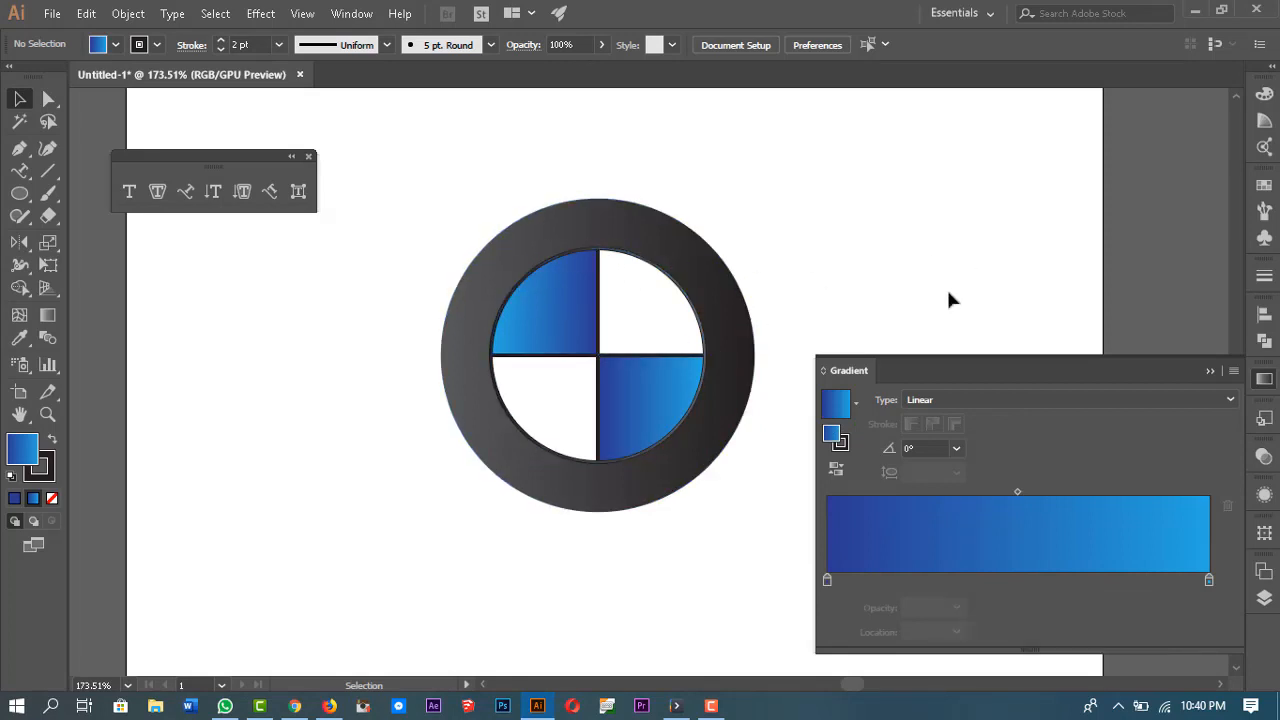
pyautogui.press('z')
pyautogui.moveTo(589, 287); pyautogui.dragTo(726, 334)
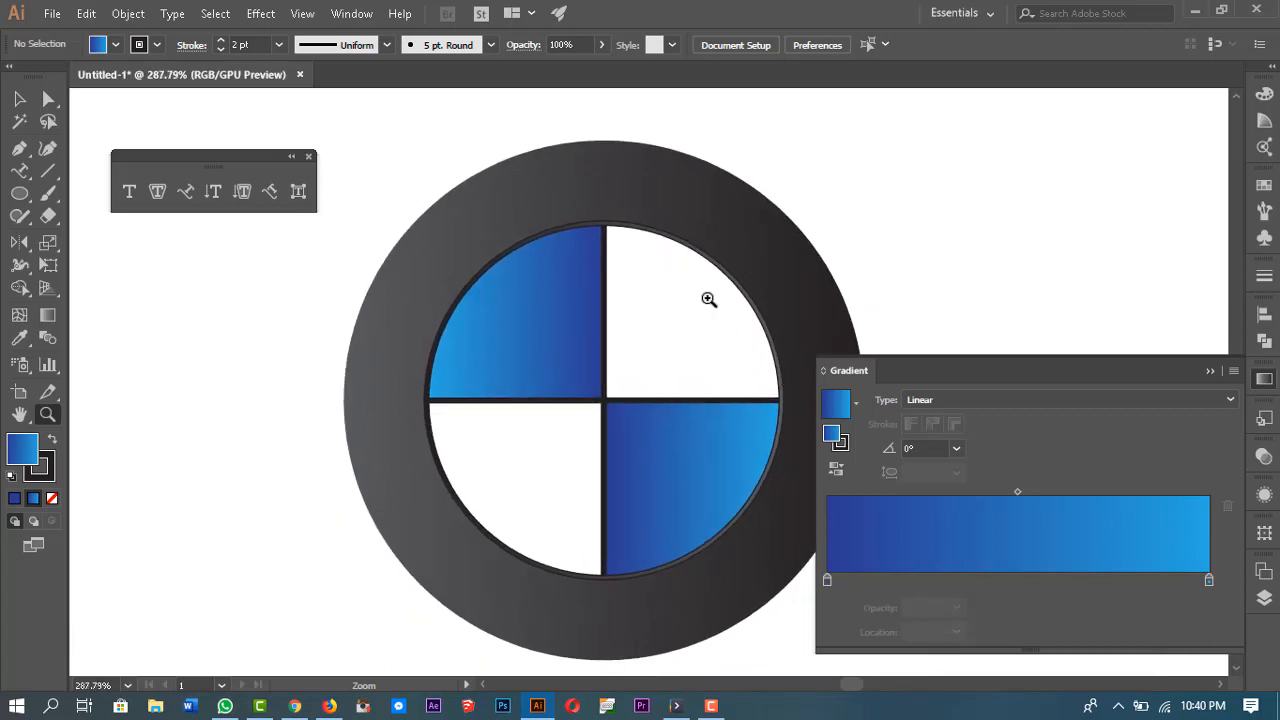
pyautogui.moveTo(708, 299); pyautogui.dragTo(681, 343)
pyautogui.press('space')
pyautogui.moveTo(746, 383); pyautogui.dragTo(649, 409)
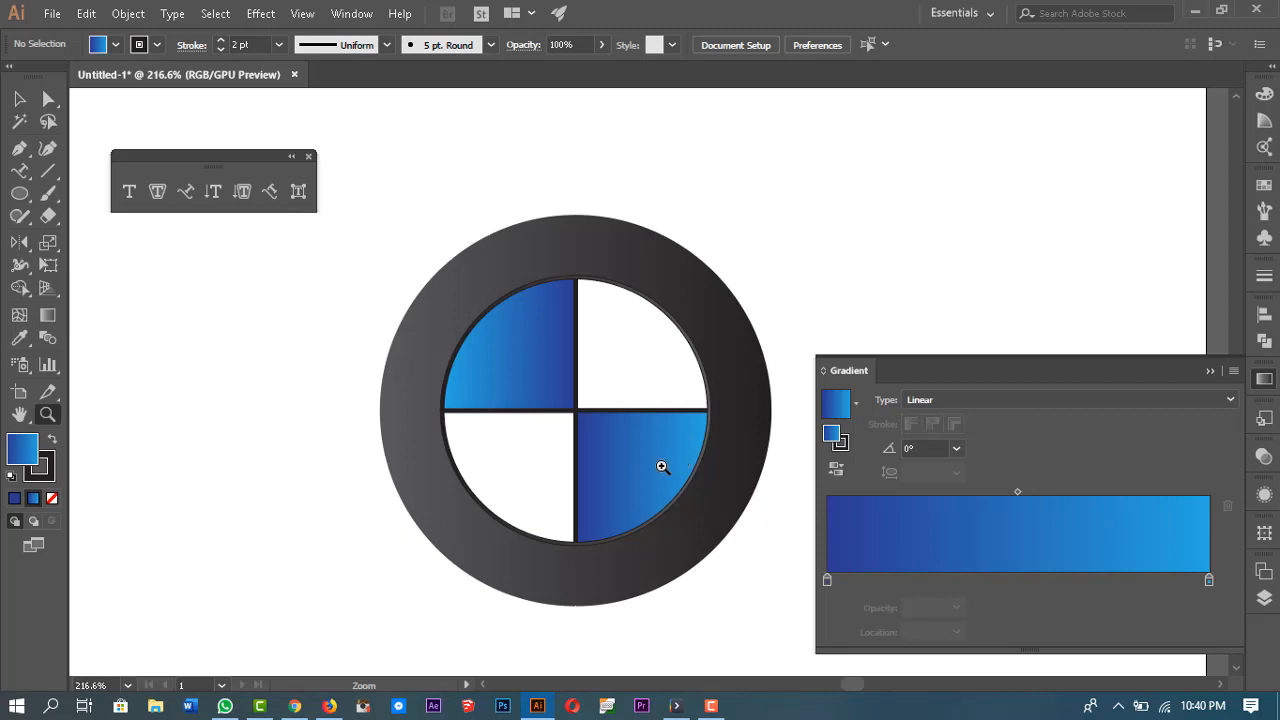
pyautogui.click(1212, 373)
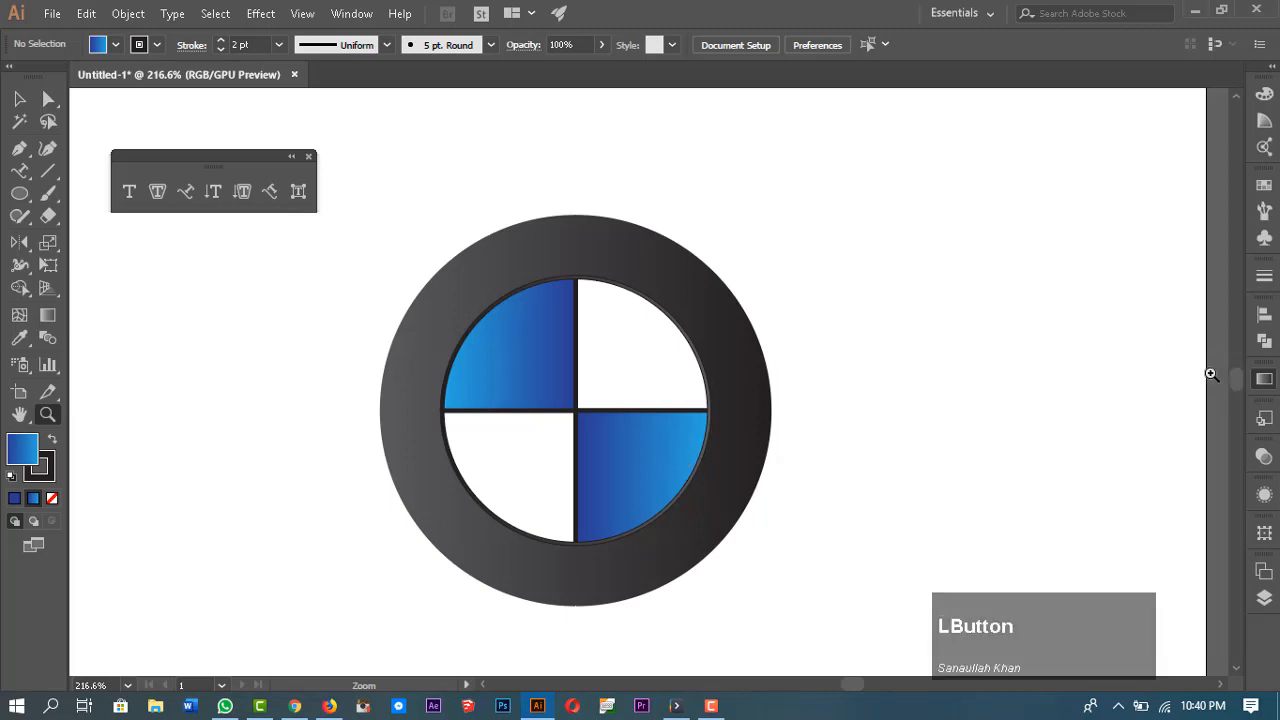
pyautogui.click(20, 101)
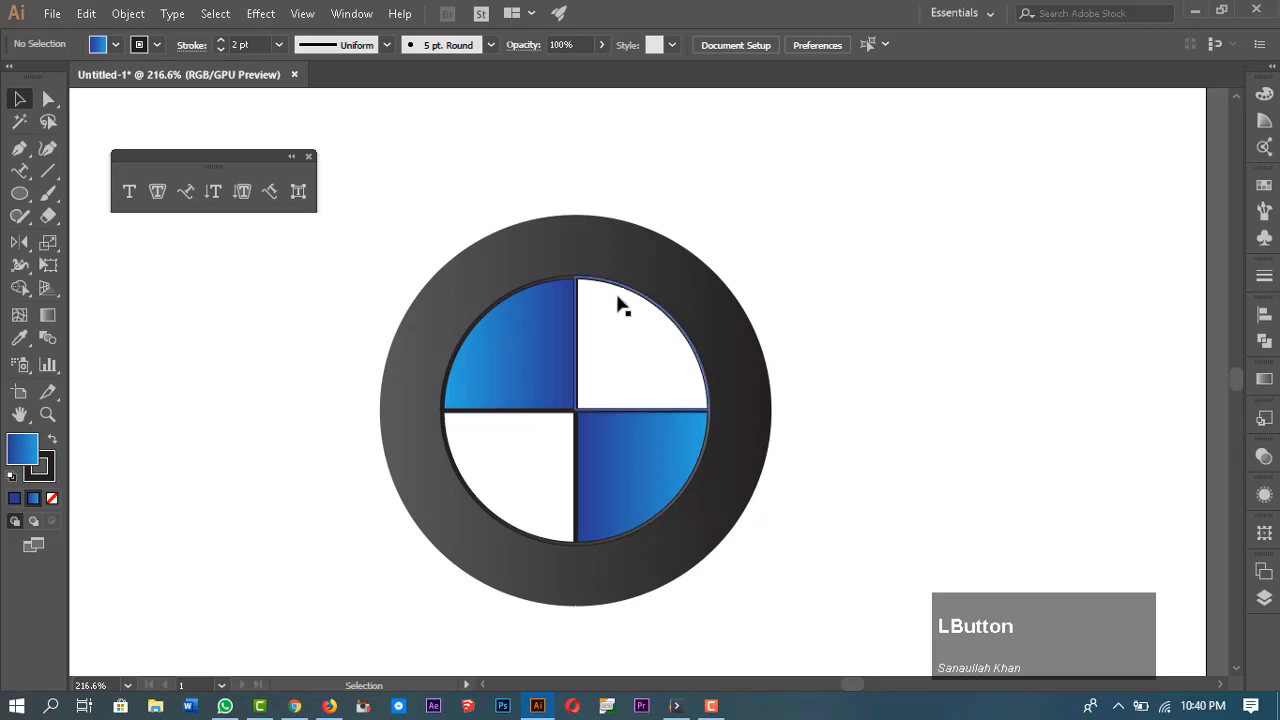
pyautogui.click(537, 289)
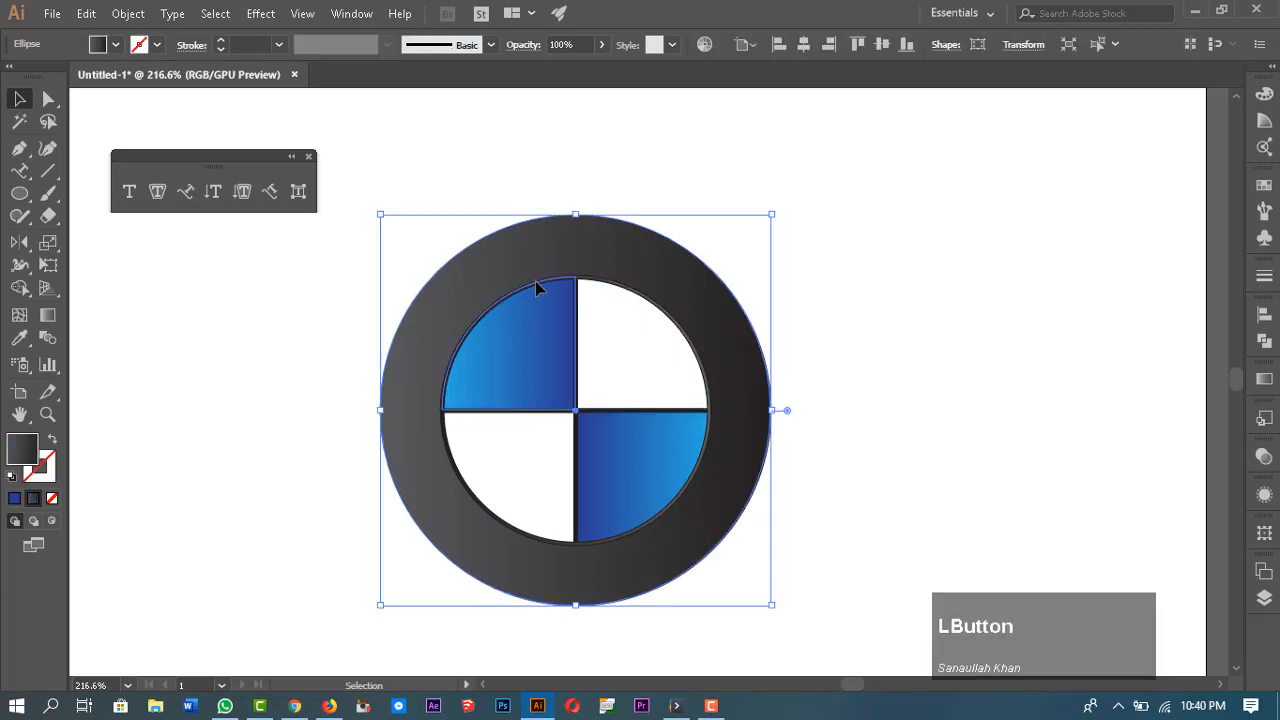
pyautogui.click(660, 313)
pyautogui.moveTo(658, 308); pyautogui.dragTo(963, 207)
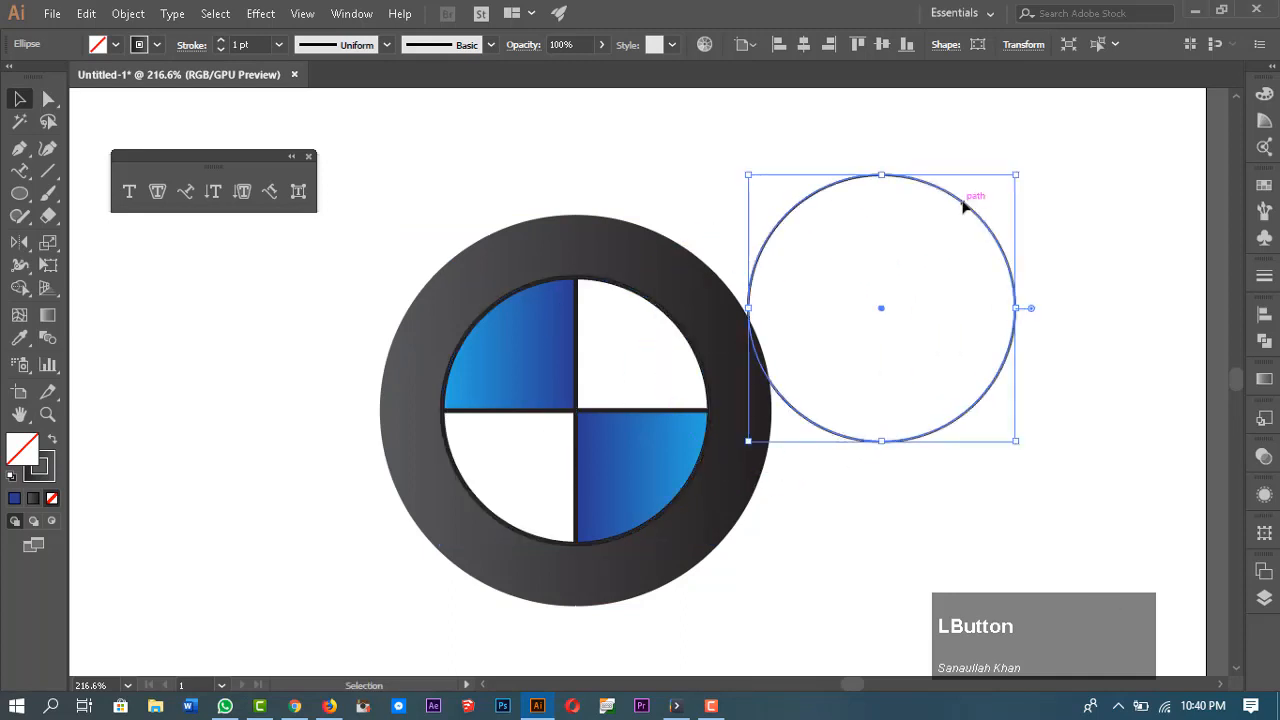
pyautogui.hotkey('ctrl', 'z')
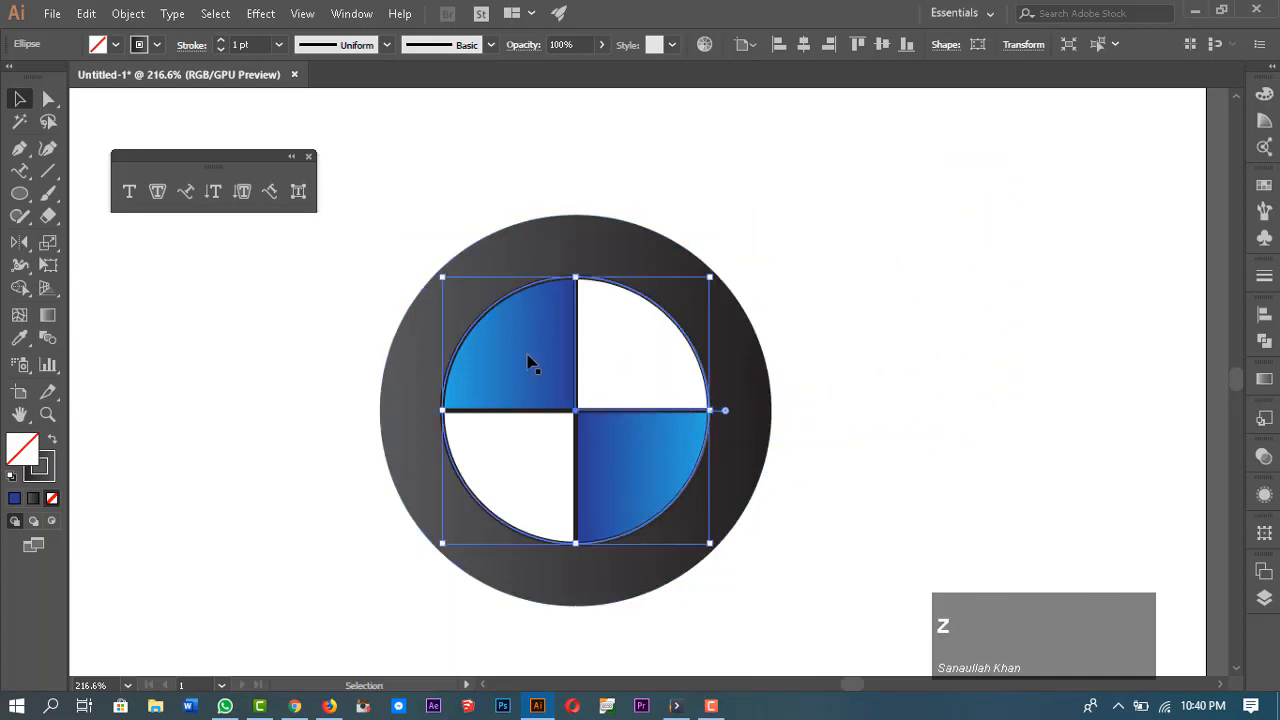
# Step: Paste a copy of the inner circle path in front and type bmw along it with the Type on a Path tool
pyautogui.press('ctrl')
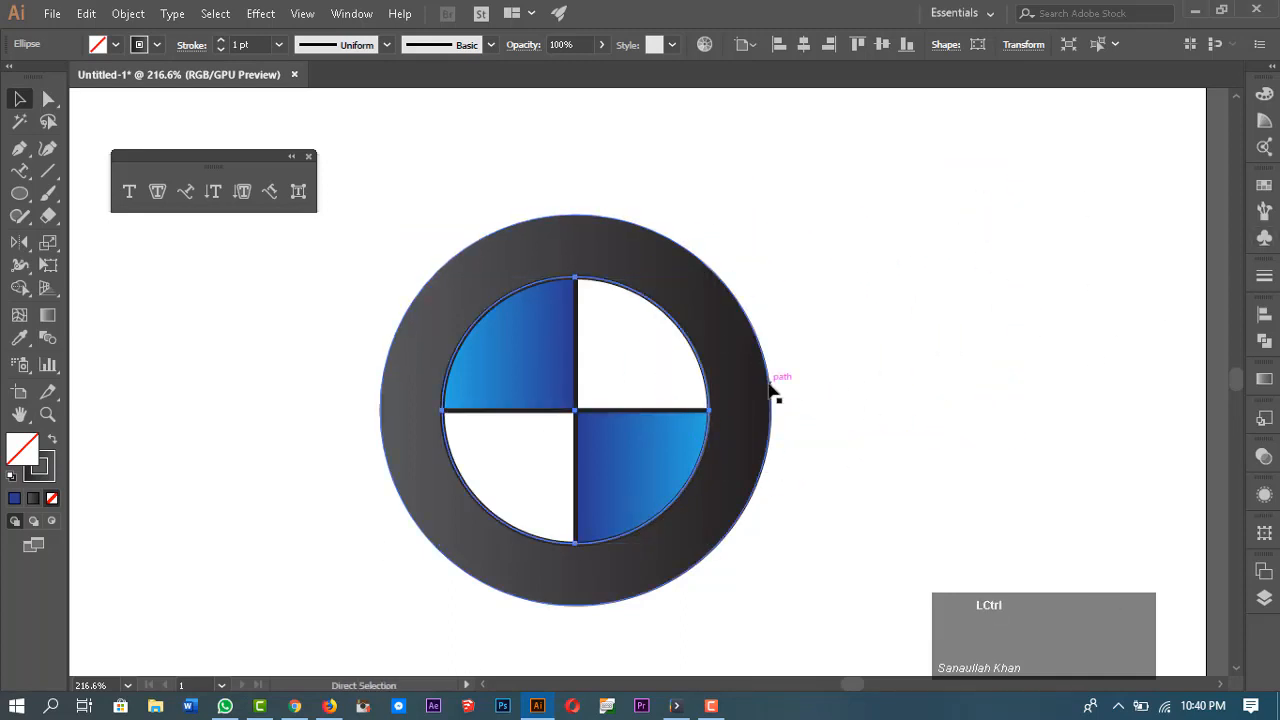
pyautogui.hotkey('ctrl', 'f')
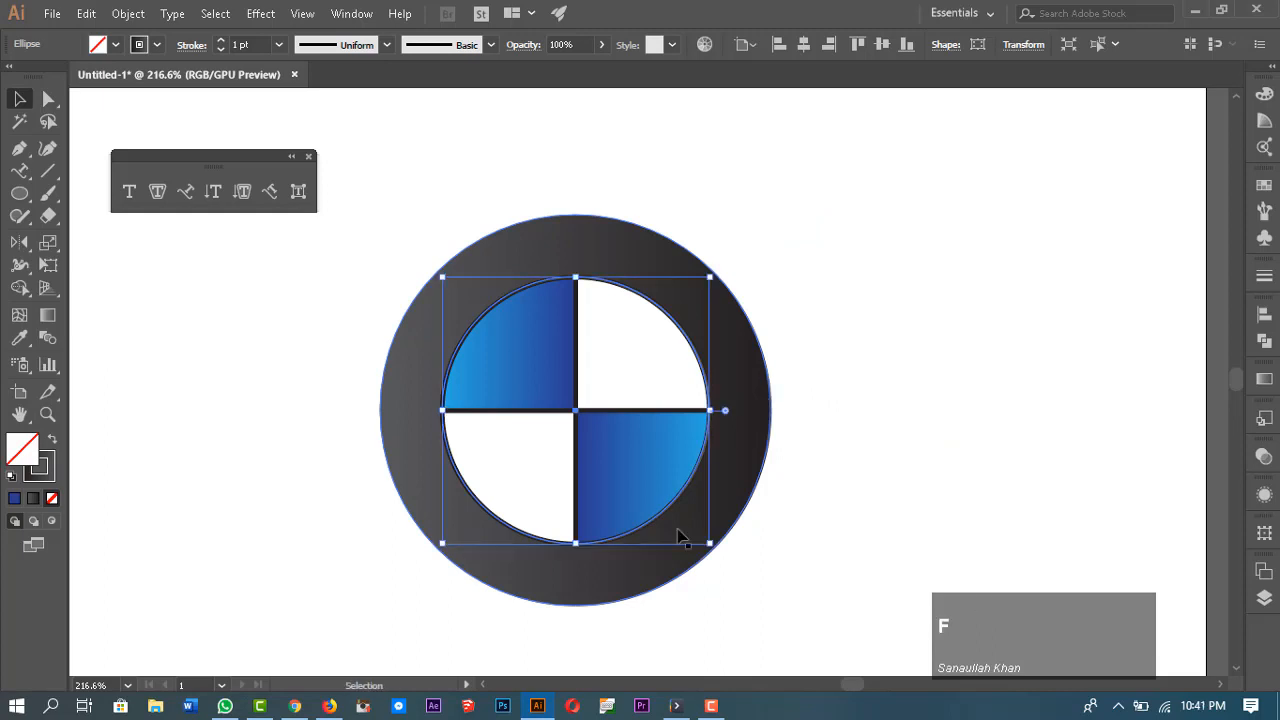
pyautogui.click(182, 193)
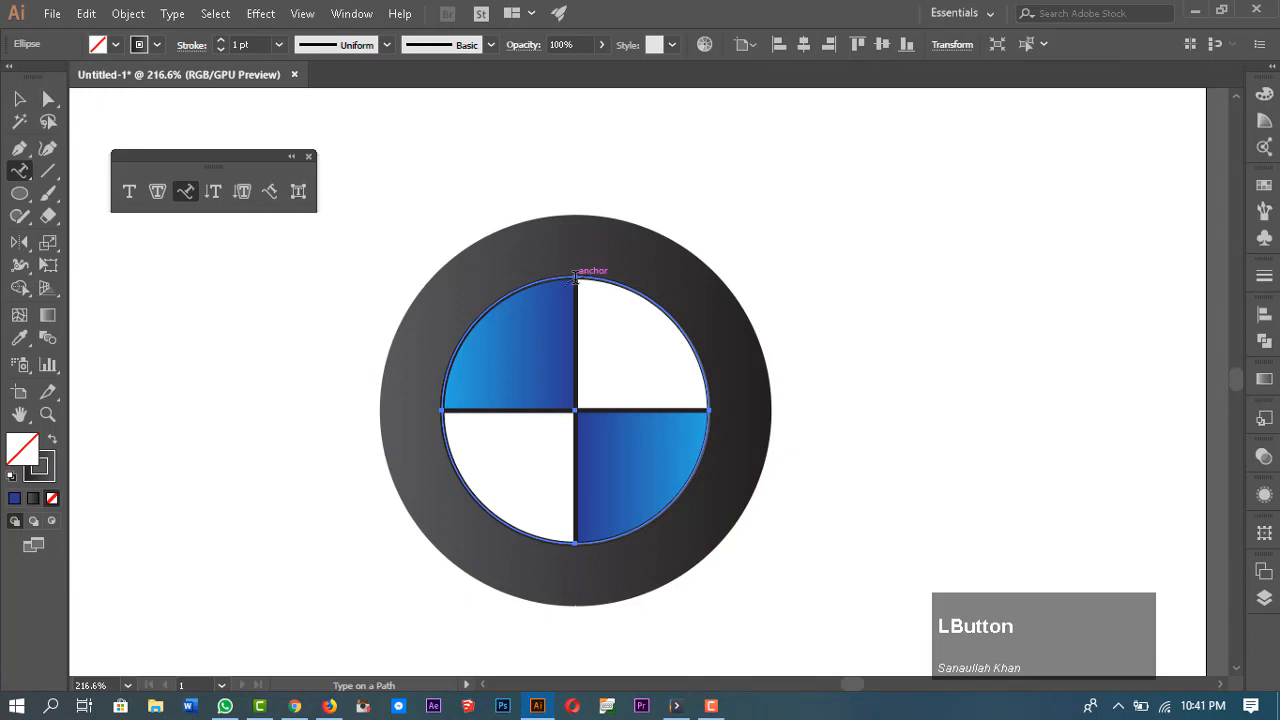
pyautogui.click(575, 276)
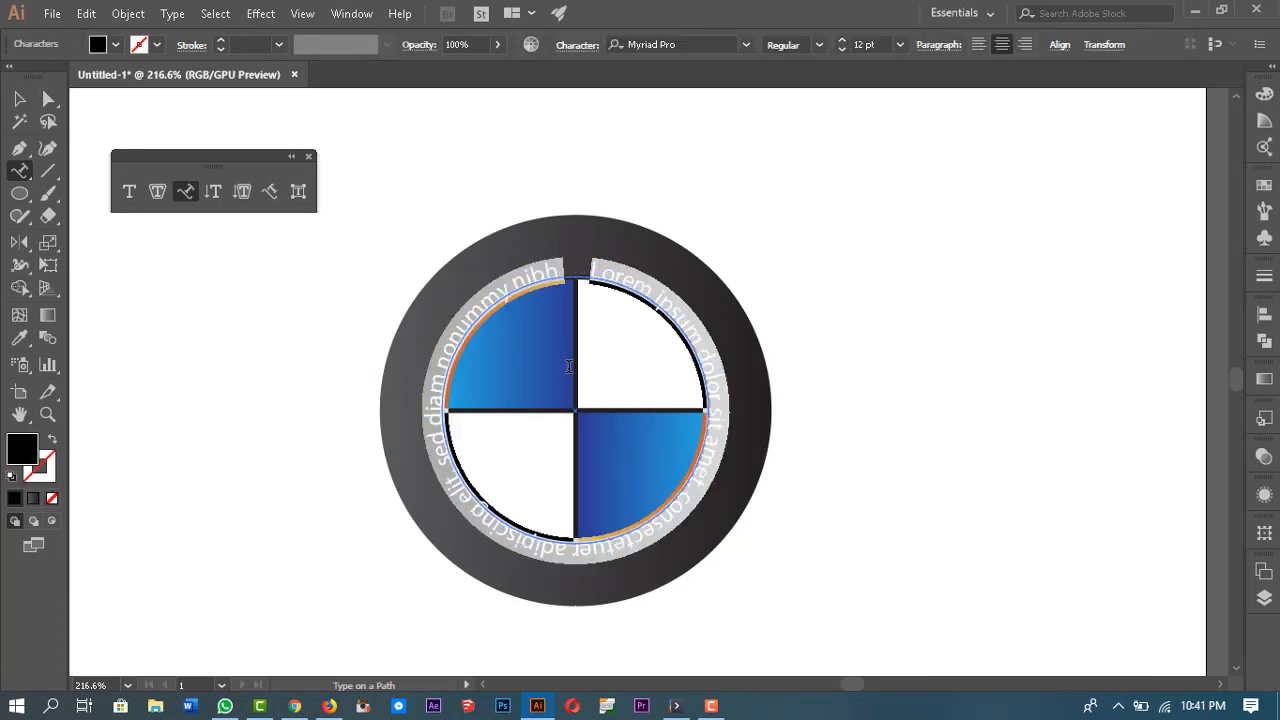
pyautogui.write('b')
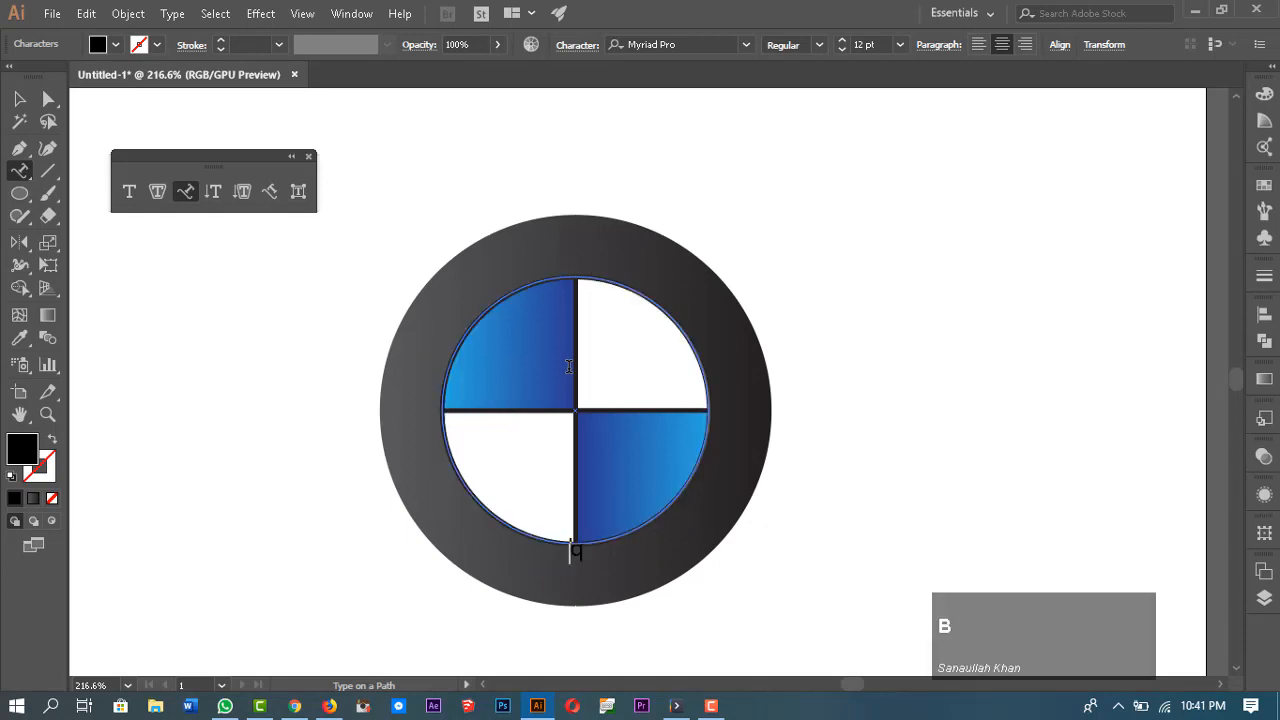
pyautogui.write('mw')
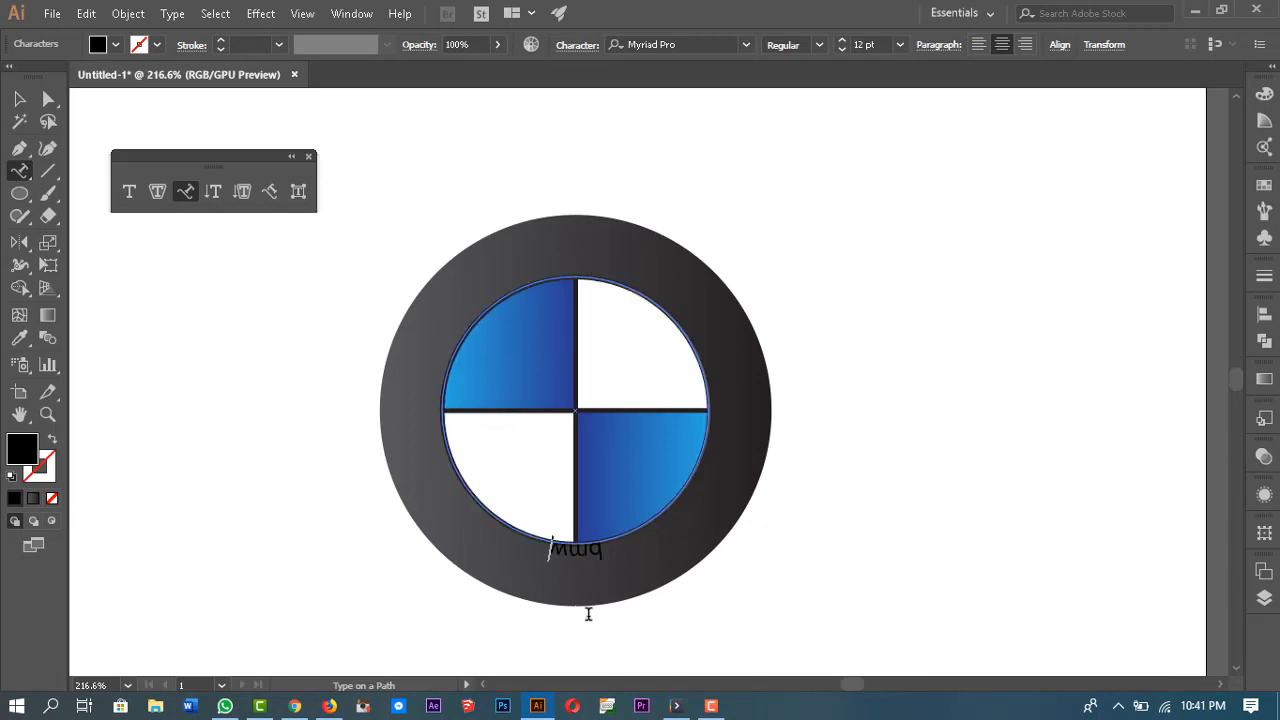
pyautogui.press('Escape')
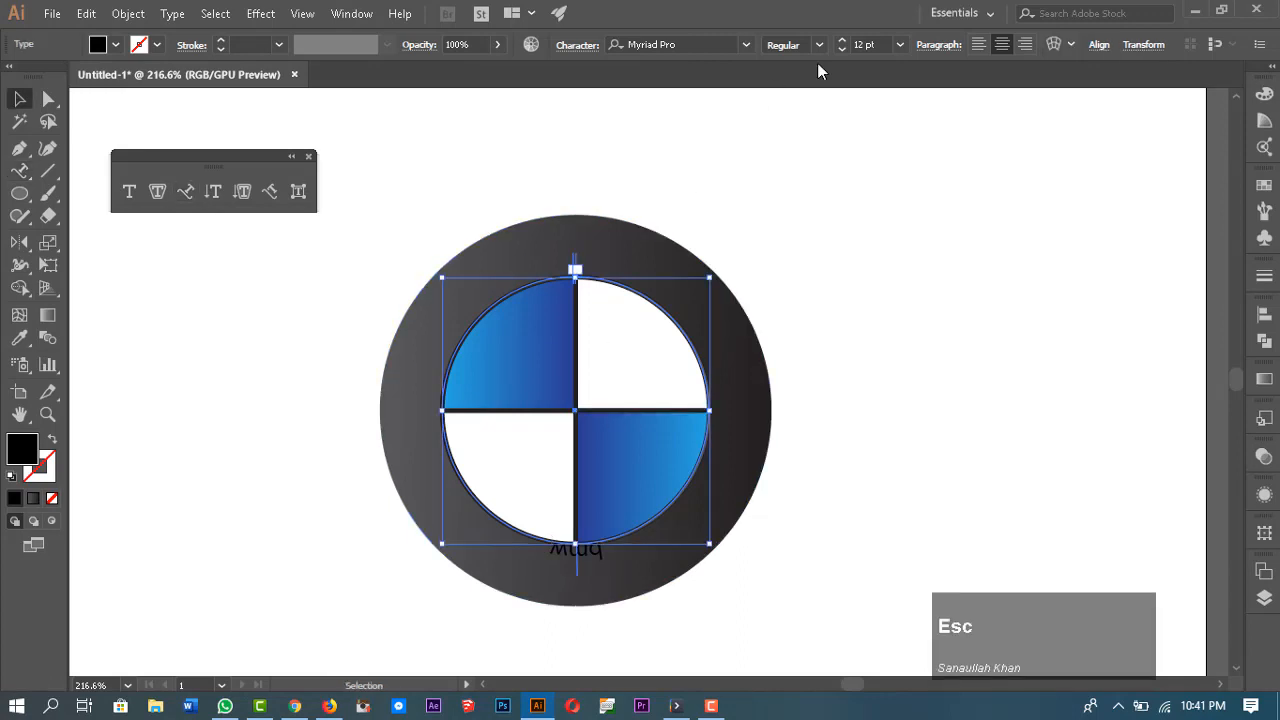
# Step: Set the path text to All Caps
pyautogui.click(572, 47)
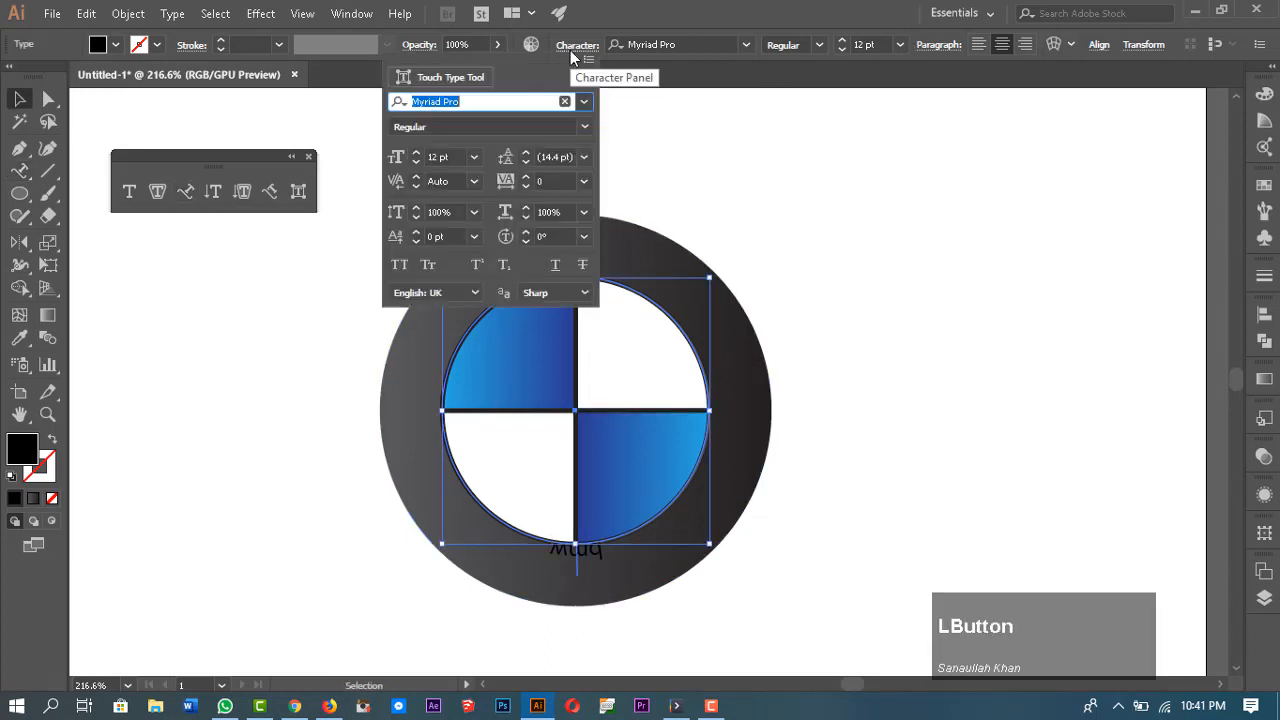
pyautogui.click(400, 268)
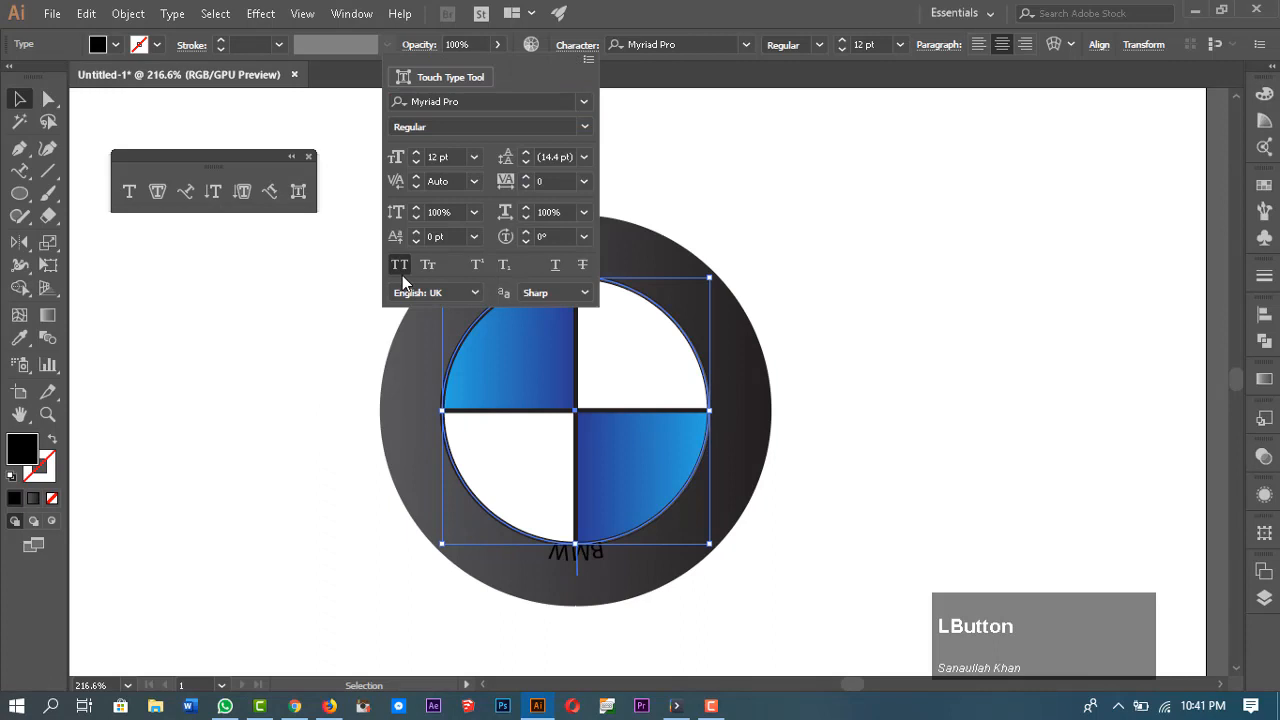
pyautogui.click(731, 188)
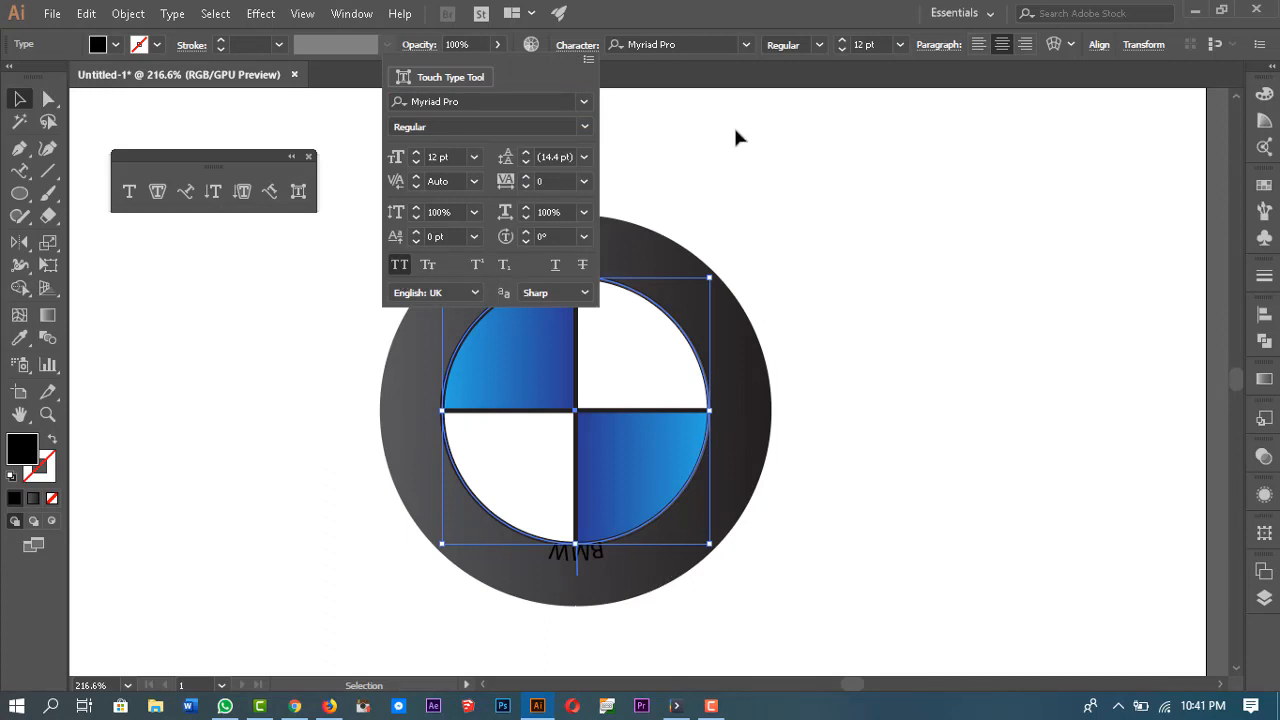
# Step: Slide the BMW text along the circle to its top and enlarge it to 33 pt
pyautogui.moveTo(576, 265); pyautogui.dragTo(725, 510)
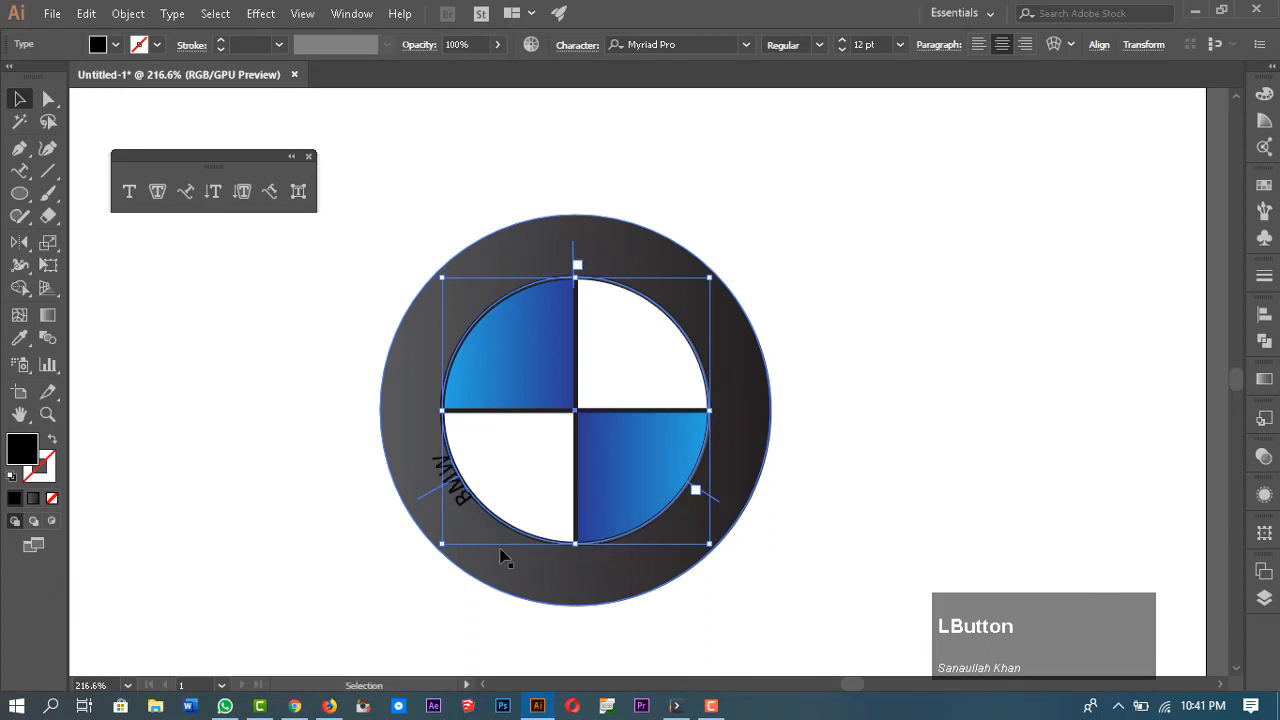
pyautogui.moveTo(427, 497); pyautogui.dragTo(577, 216)
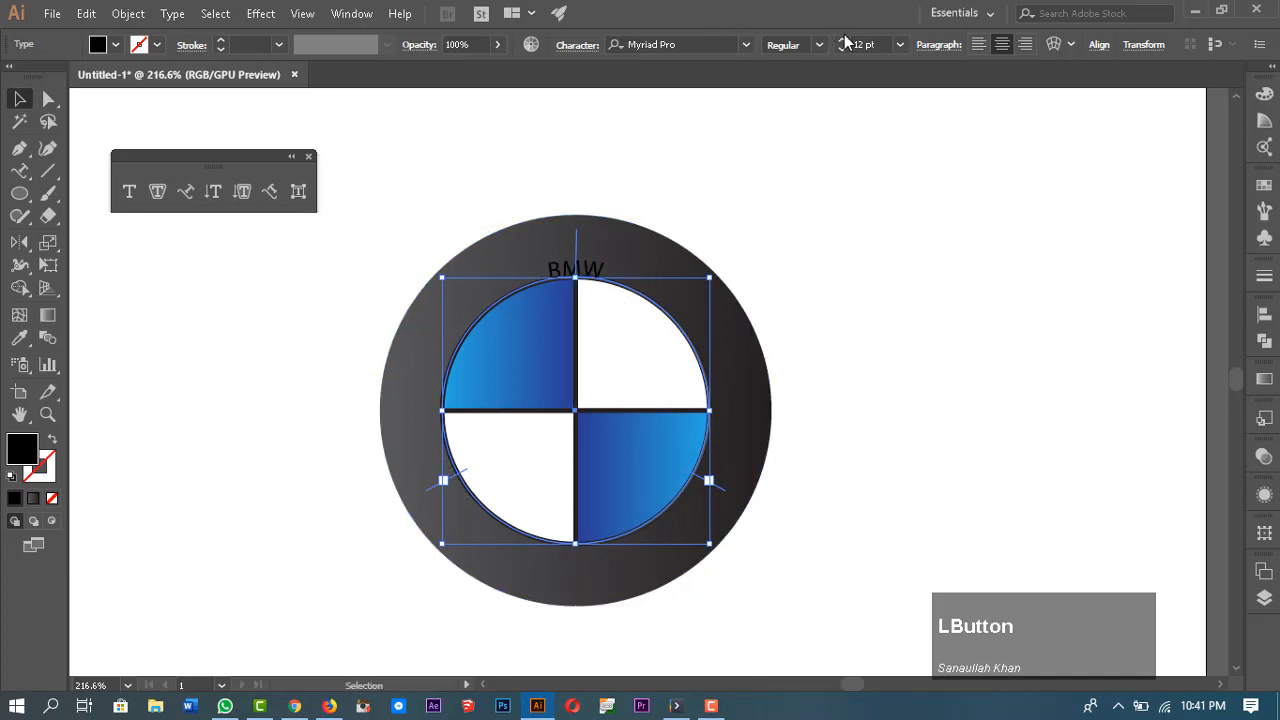
pyautogui.moveTo(841, 44); pyautogui.dragTo(841, 44)
# Step: Change the BMW text's font to BentonSans Bold
pyautogui.click(695, 45)
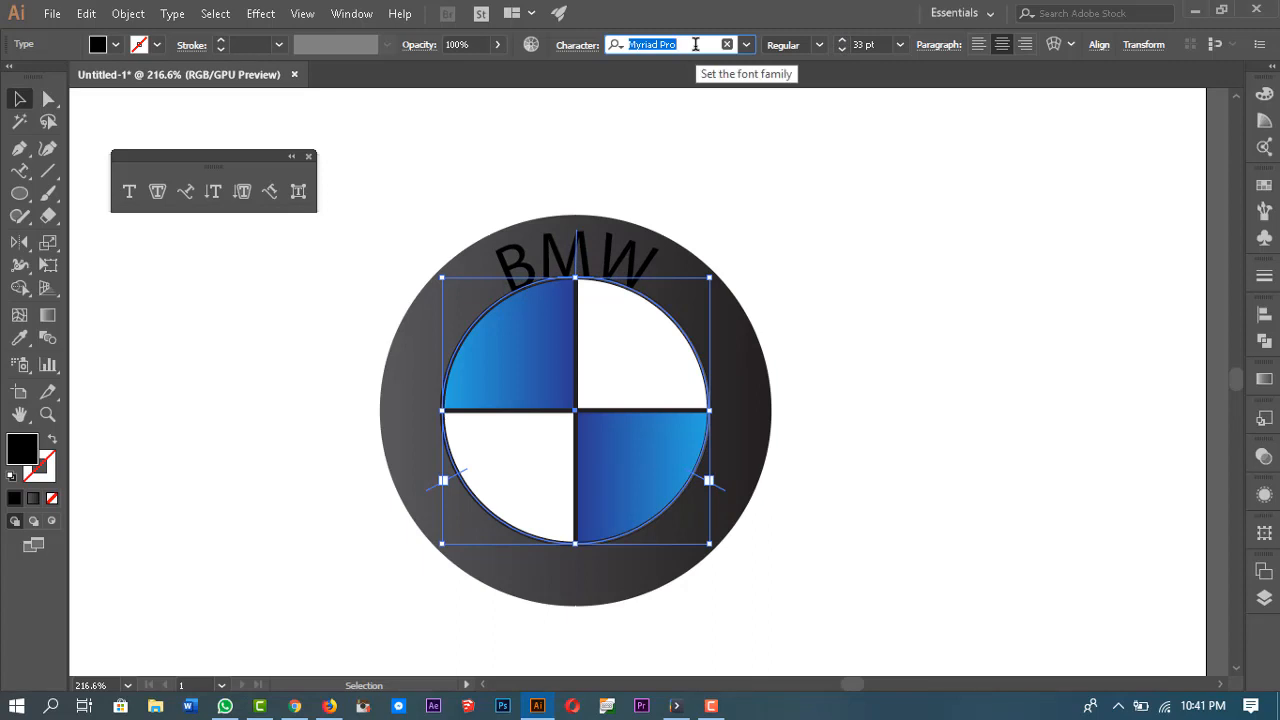
pyautogui.write('gotha')
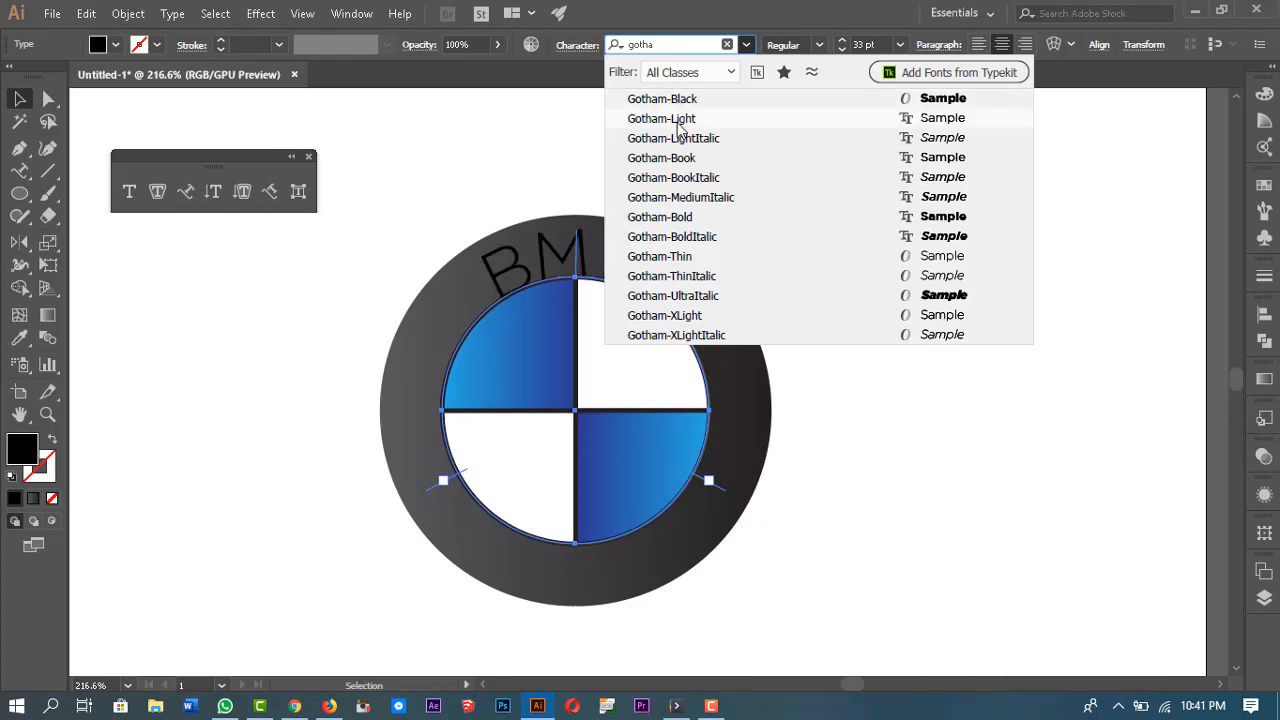
pyautogui.click(655, 44)
pyautogui.doubleClick(655, 44)
pyautogui.write('bent')
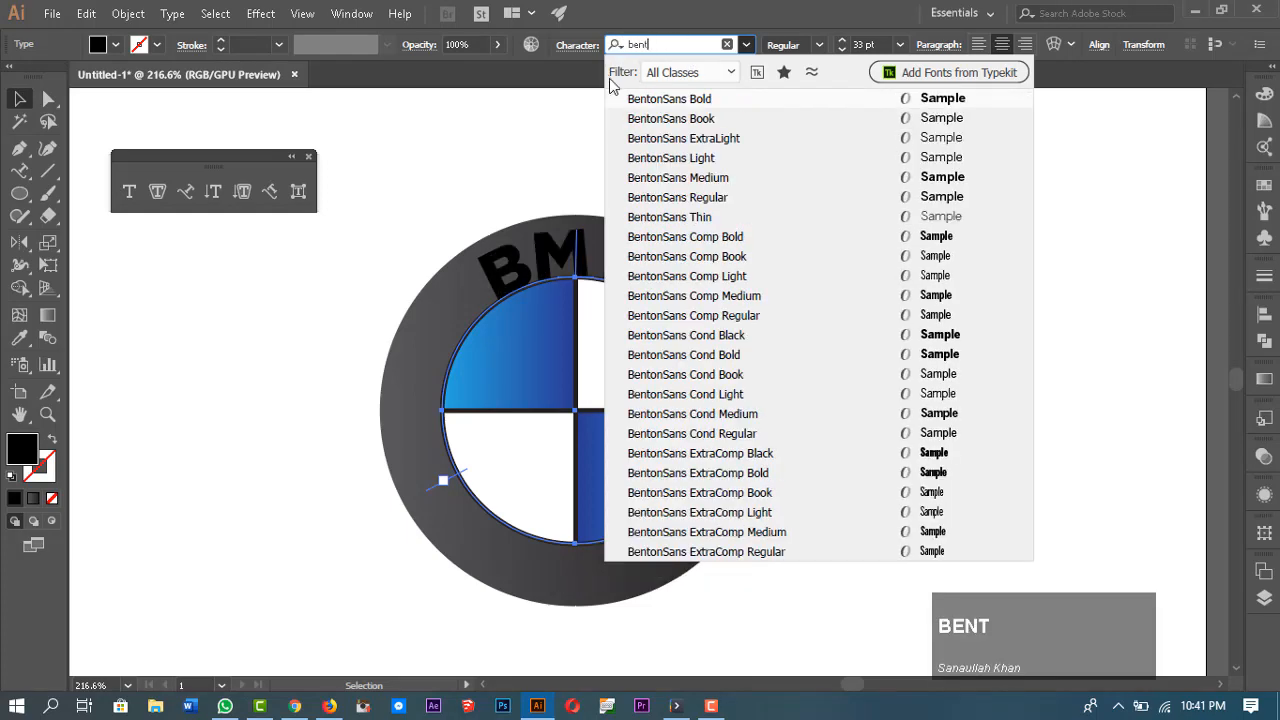
pyautogui.click(668, 104)
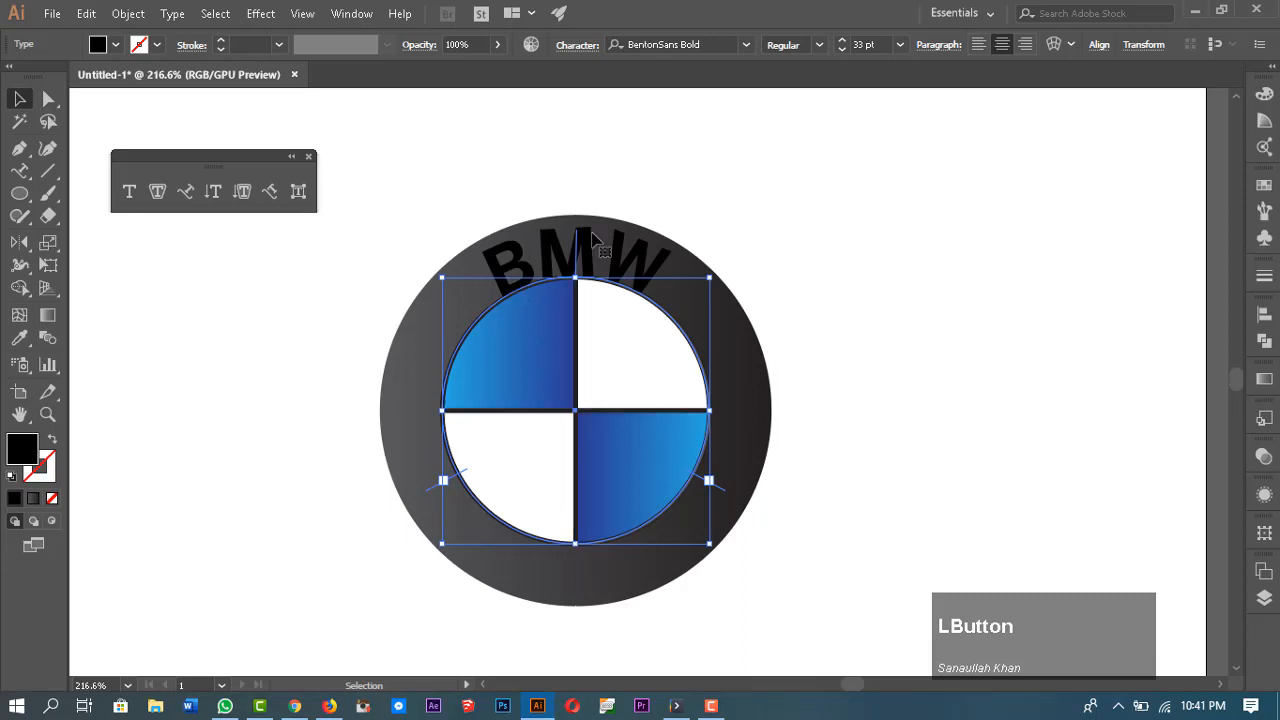
# Step: Increase the tracking of the BMW letters to spread them around the top of the circle
pyautogui.click(576, 48)
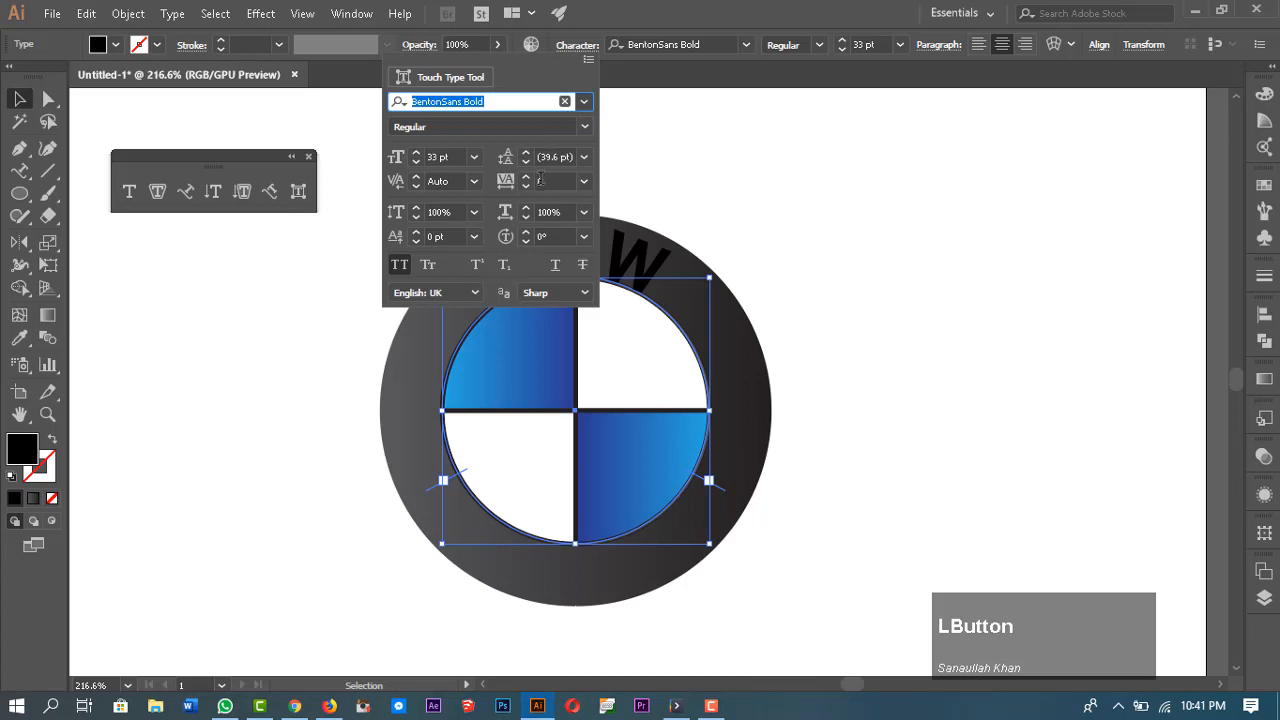
pyautogui.click(547, 181)
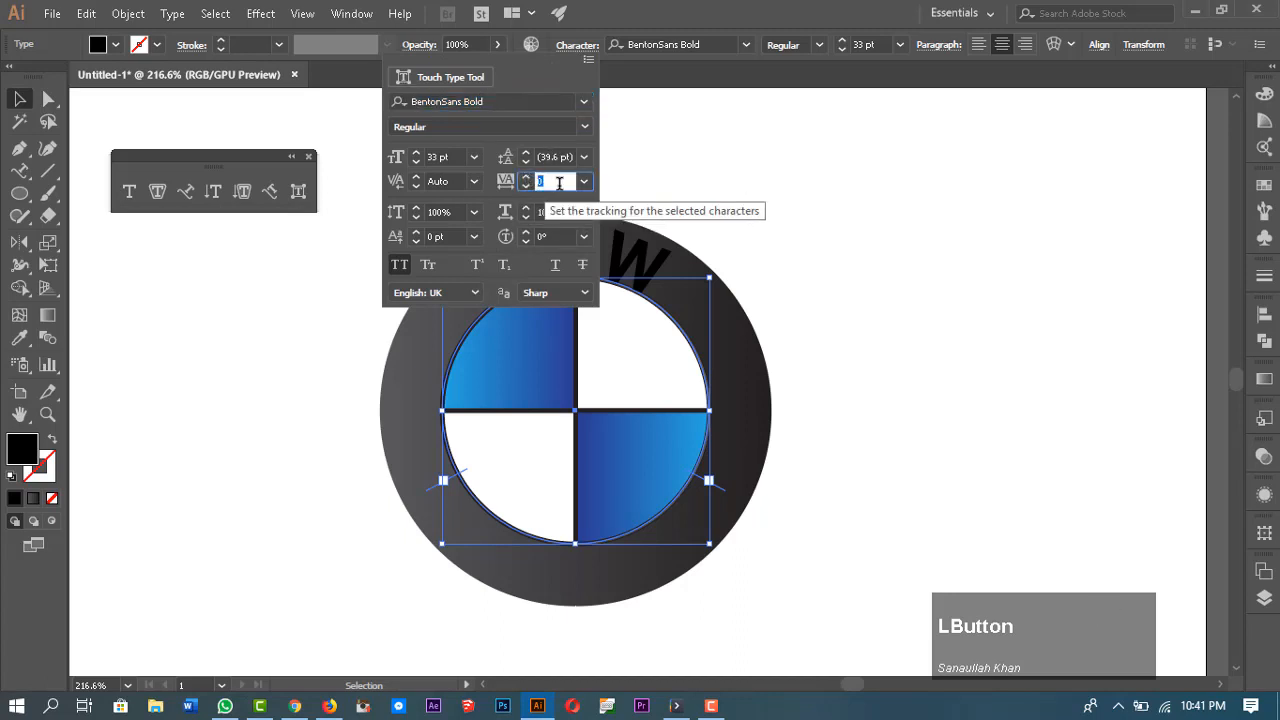
pyautogui.write('100')
pyautogui.press('Return')
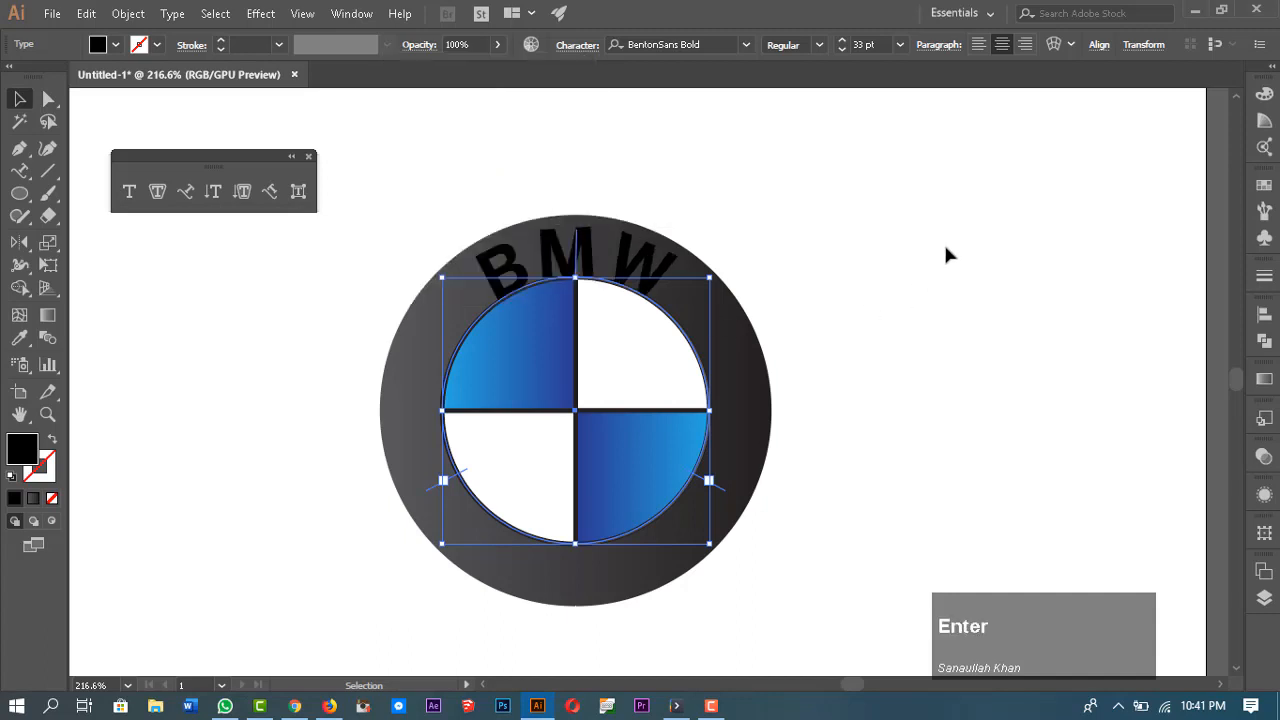
pyautogui.click(579, 47)
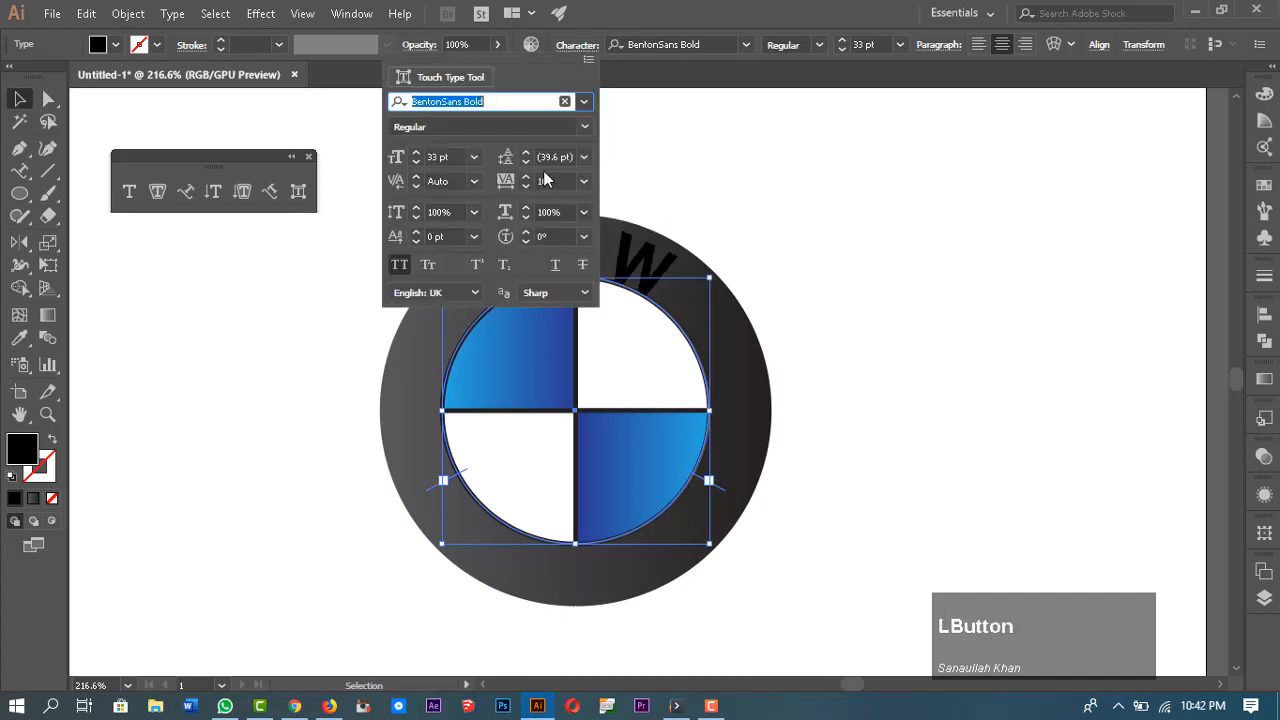
# Step: Set the BMW text's tracking to 300
pyautogui.click(555, 182)
pyautogui.write('300')
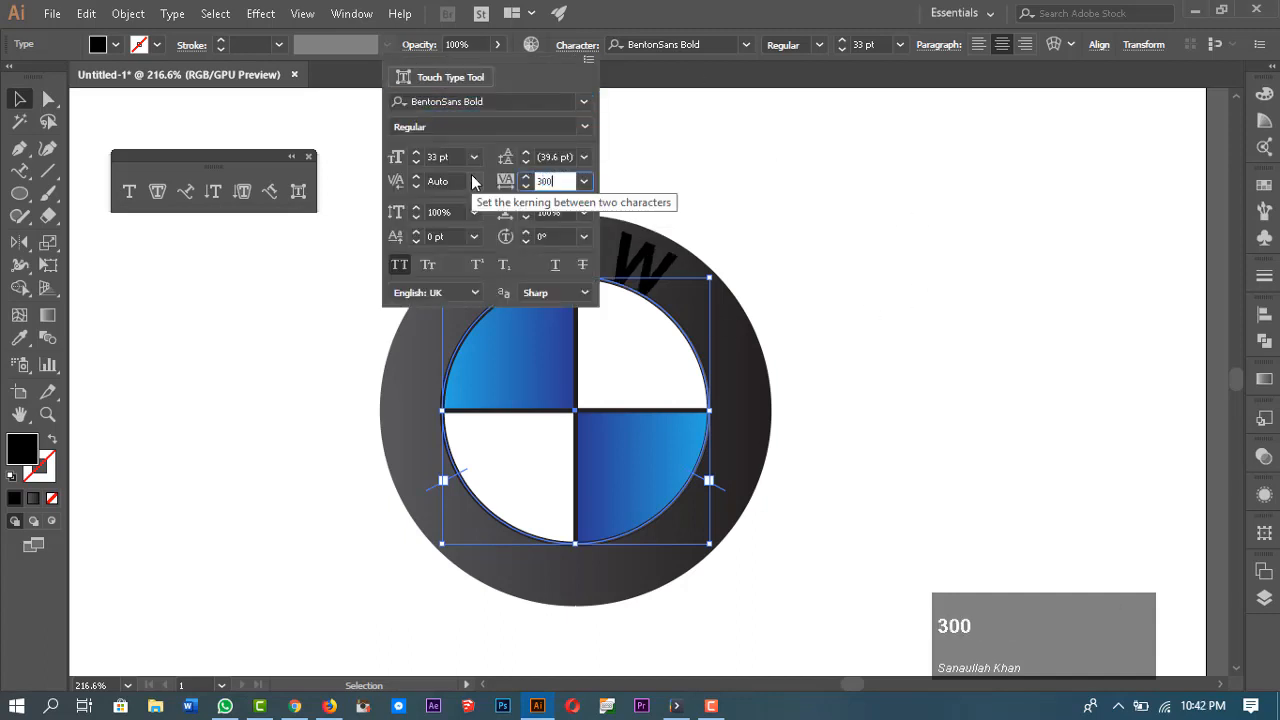
pyautogui.press('Return')
pyautogui.click(911, 243)
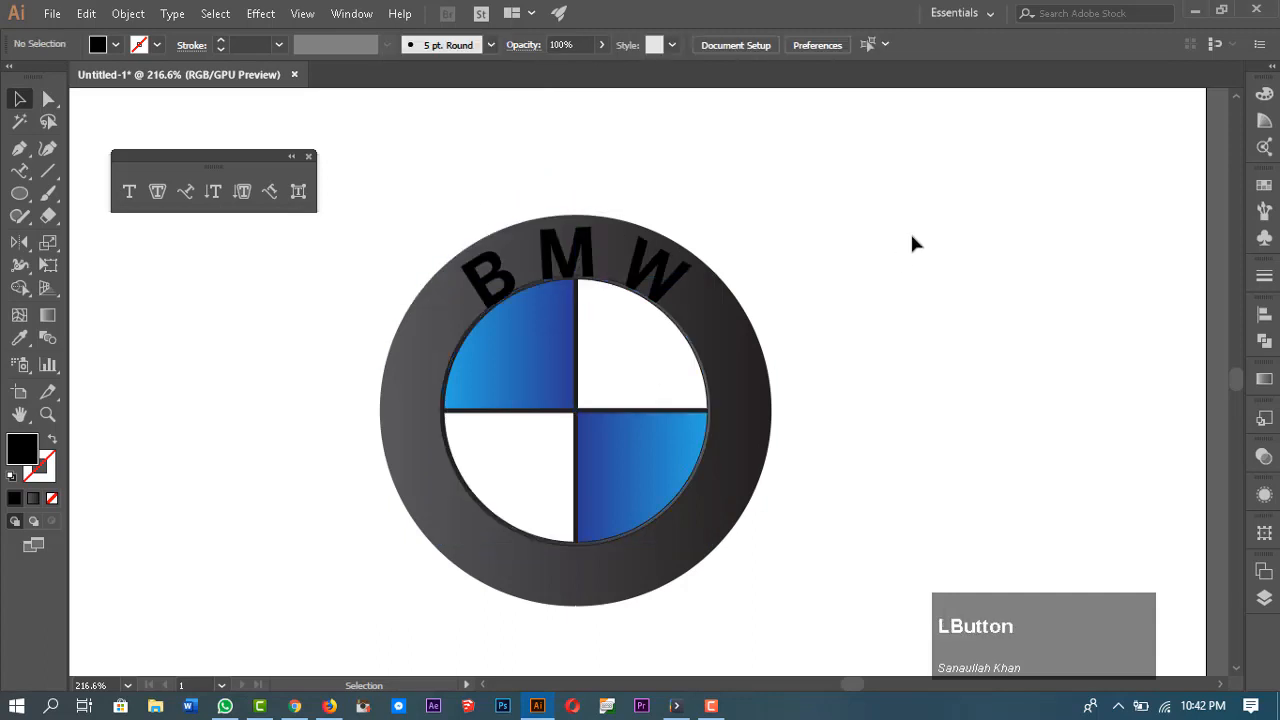
# Step: Change the BMW text's fill colour to white
pyautogui.click(662, 270)
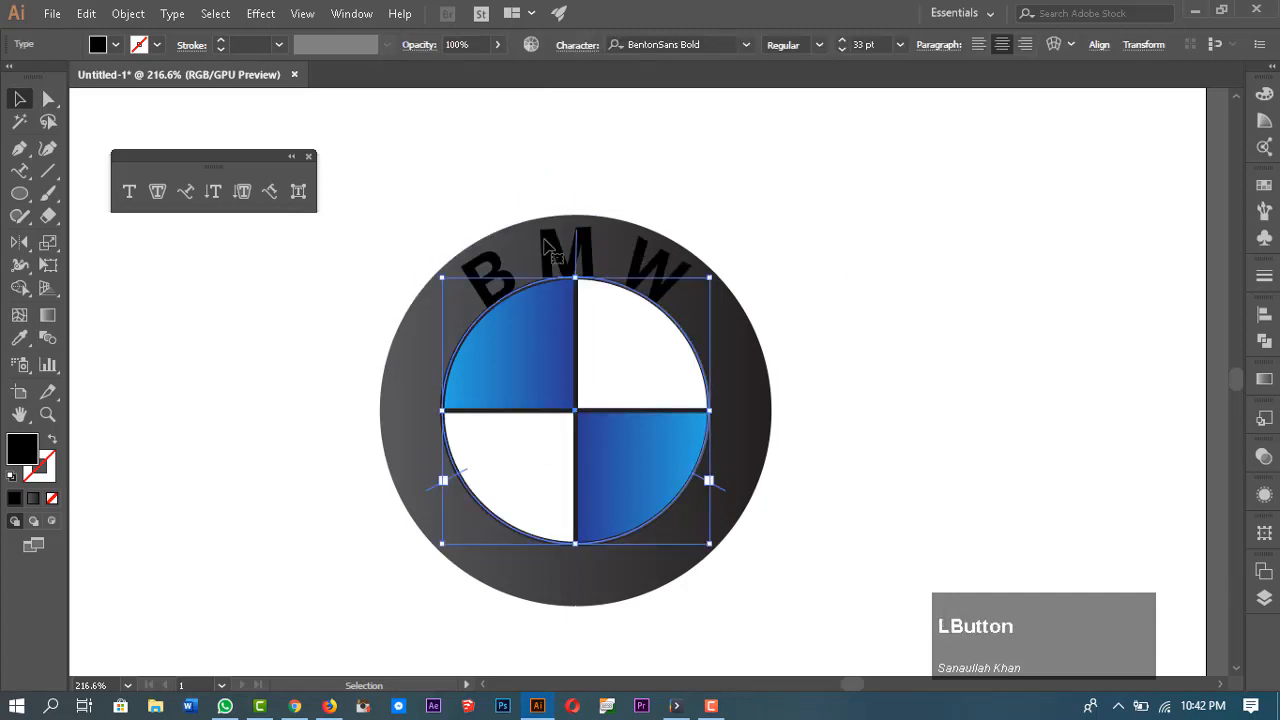
pyautogui.click(116, 44)
pyautogui.click(39, 76)
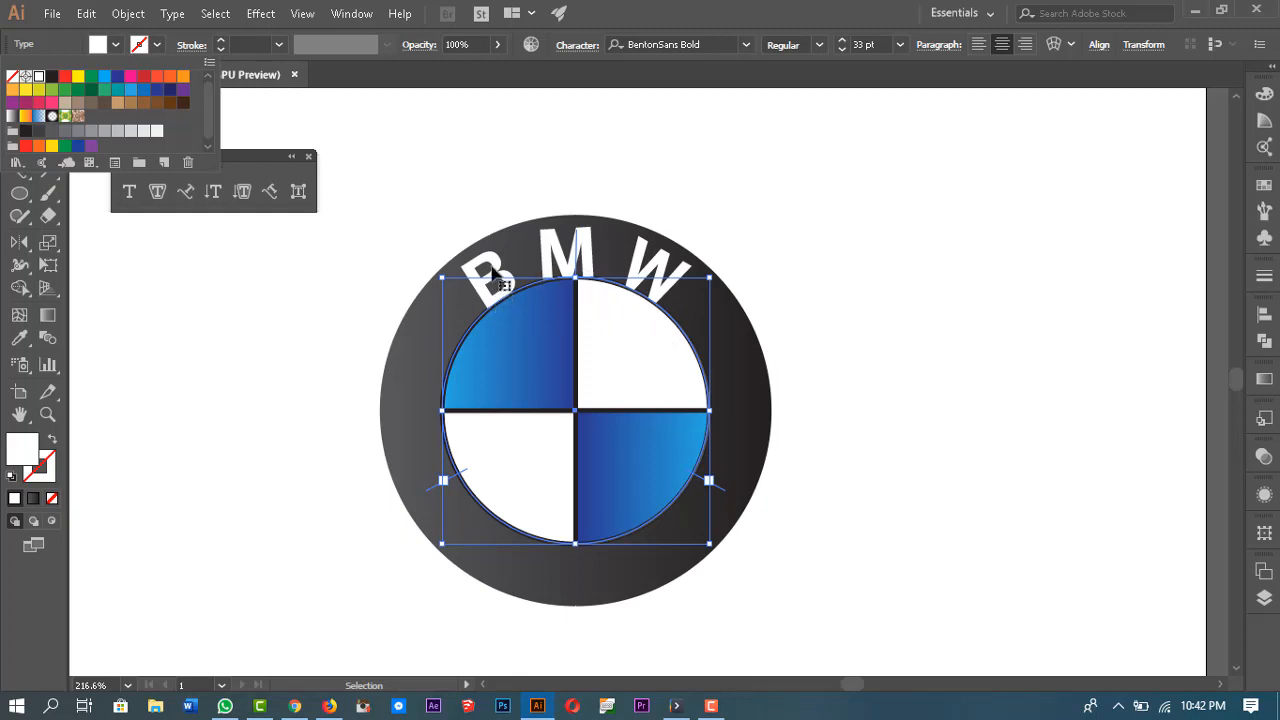
# Step: Raise the BMW text's baseline shift to 3 pt
pyautogui.press('space')
pyautogui.moveTo(880, 366); pyautogui.dragTo(711, 394)
pyautogui.click(586, 46)
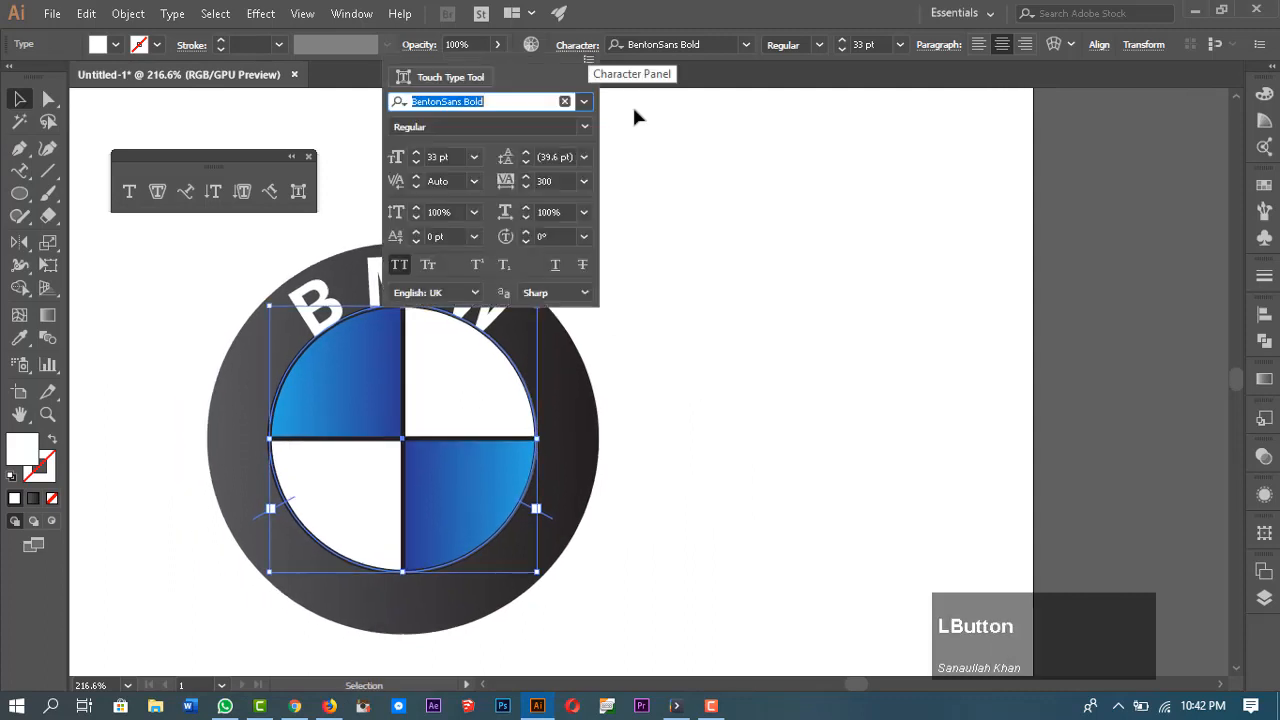
pyautogui.click(416, 232)
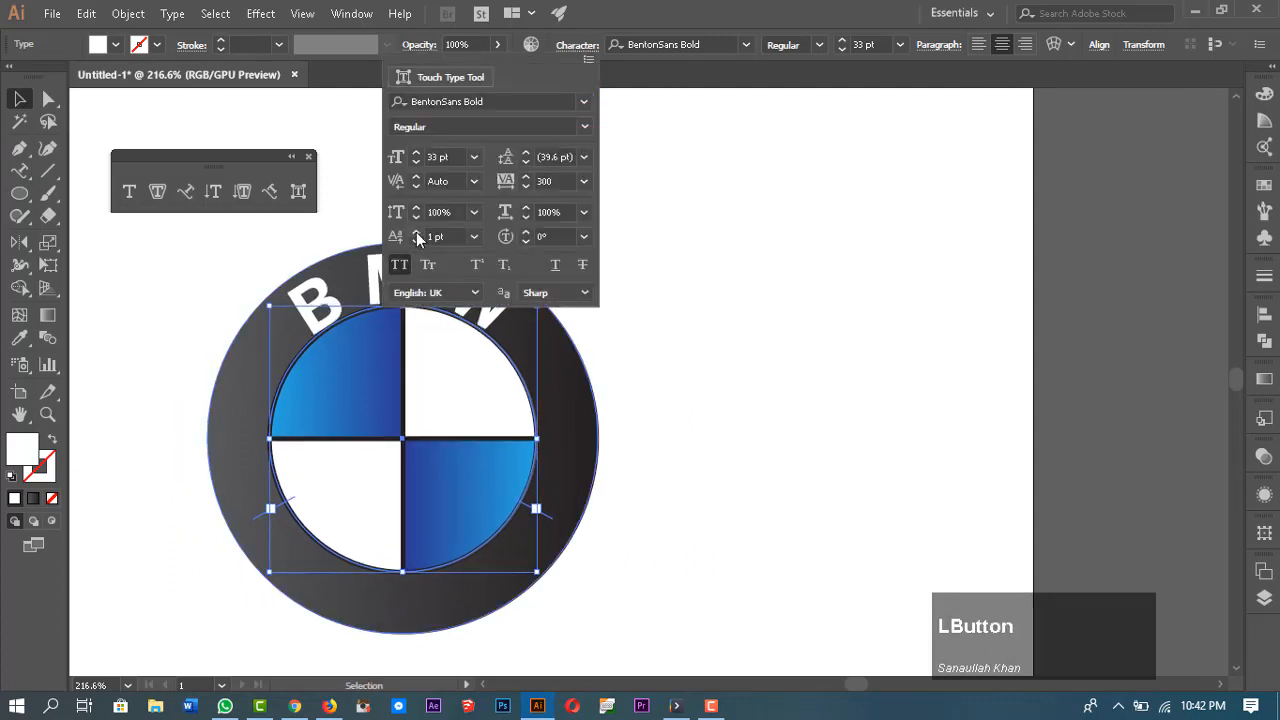
pyautogui.click(416, 232)
pyautogui.click(416, 232)
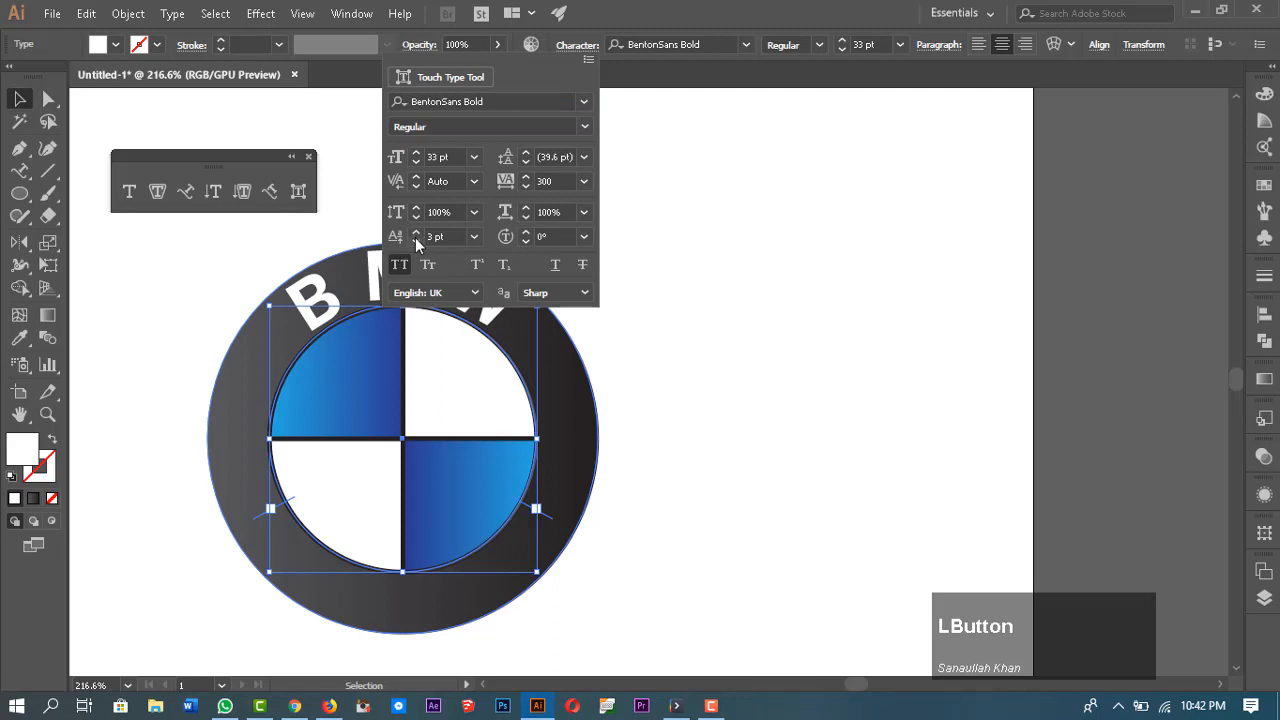
pyautogui.click(705, 197)
pyautogui.moveTo(705, 368); pyautogui.dragTo(831, 402)
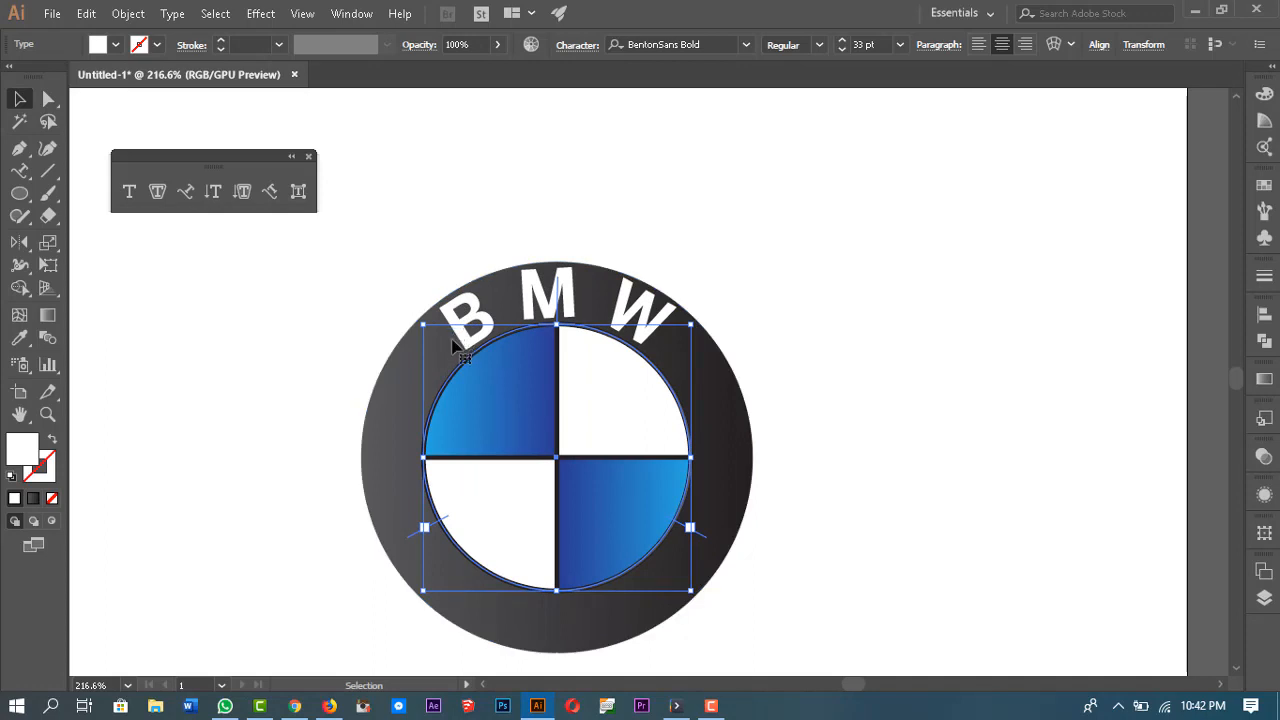
# Step: Apply a Drop Shadow effect to the BMW text with X offset, Y offset and blur of 1 px
pyautogui.click(562, 300)
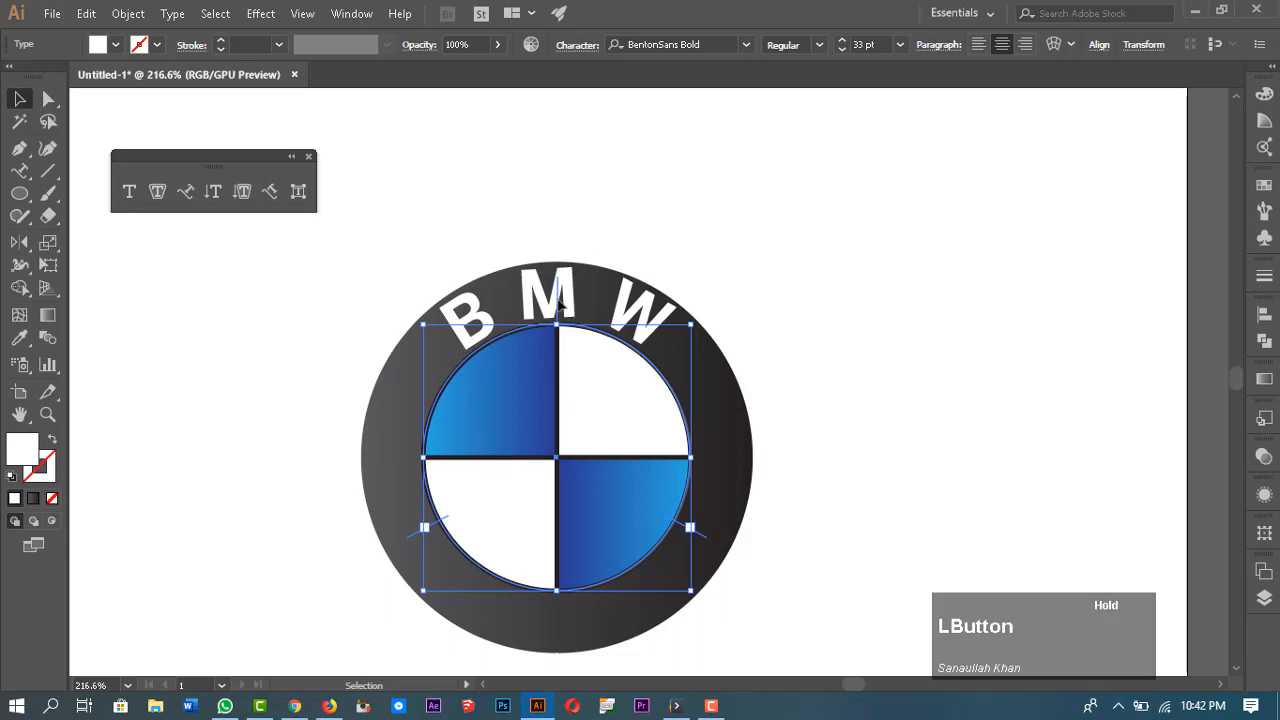
pyautogui.click(256, 14)
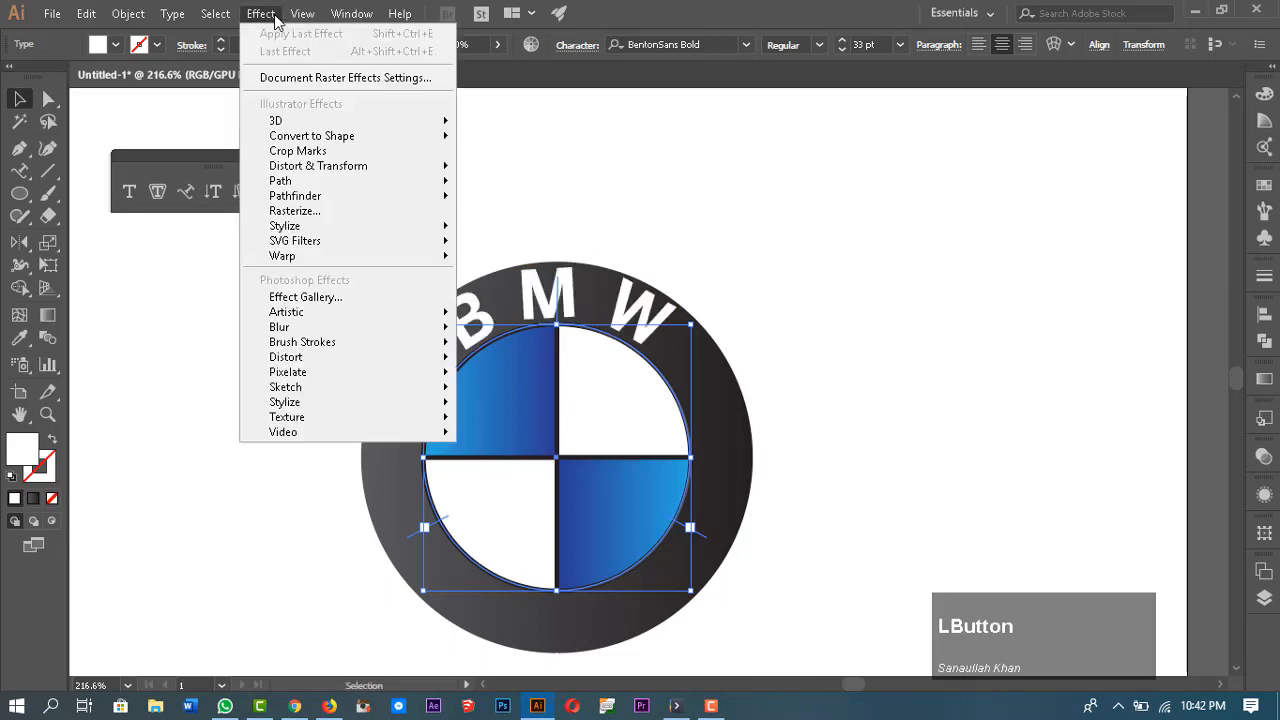
pyautogui.click(393, 229)
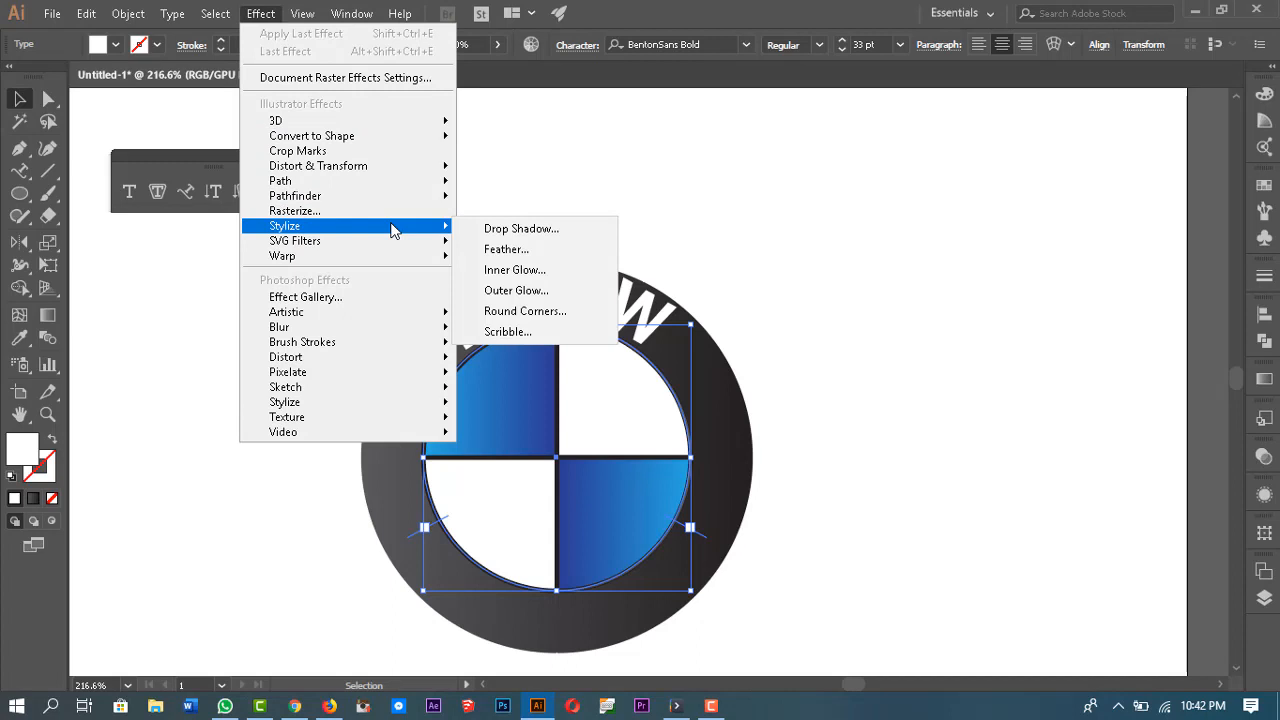
pyautogui.click(508, 230)
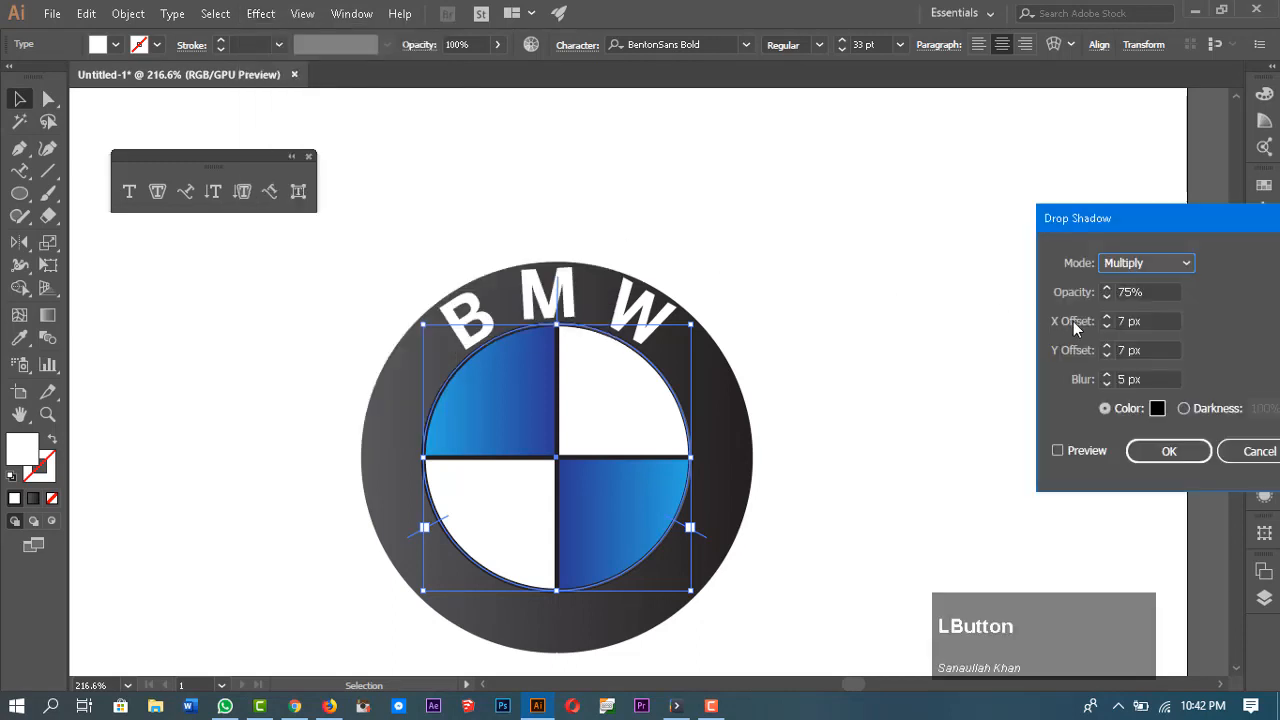
pyautogui.moveTo(1154, 322); pyautogui.dragTo(1108, 315)
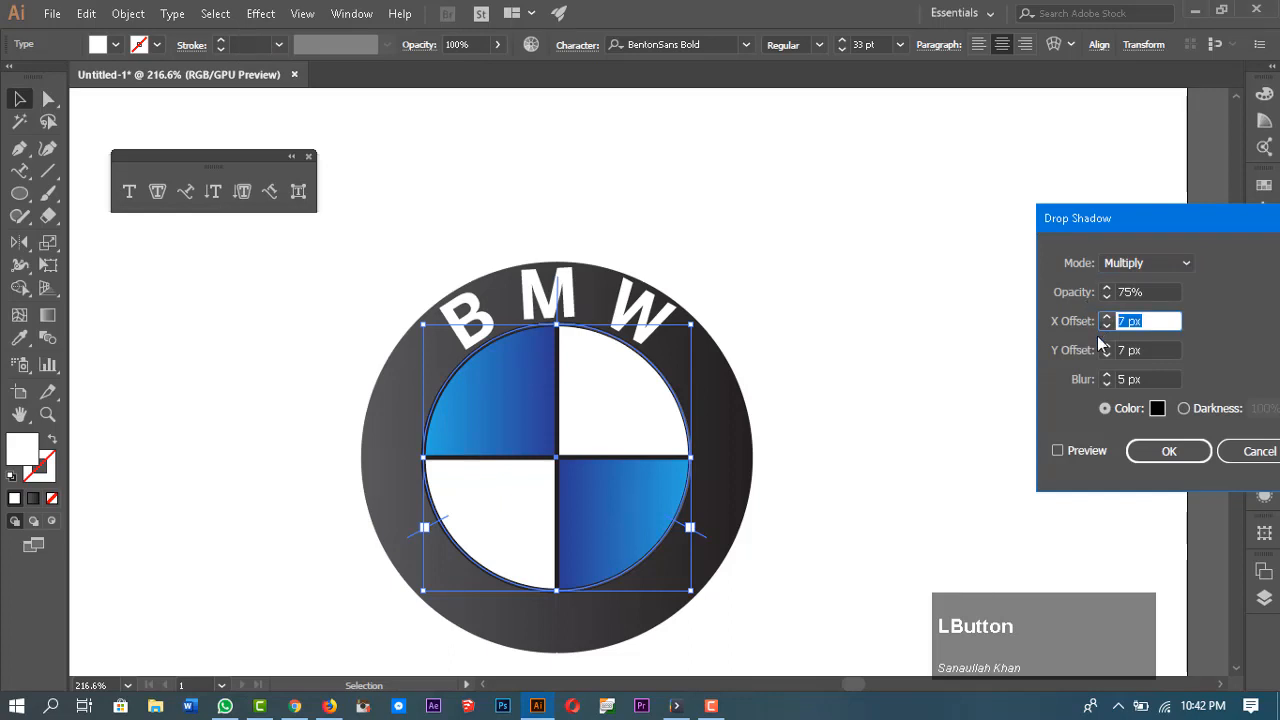
pyautogui.write('1')
pyautogui.moveTo(1150, 350); pyautogui.dragTo(1097, 381)
pyautogui.write('1')
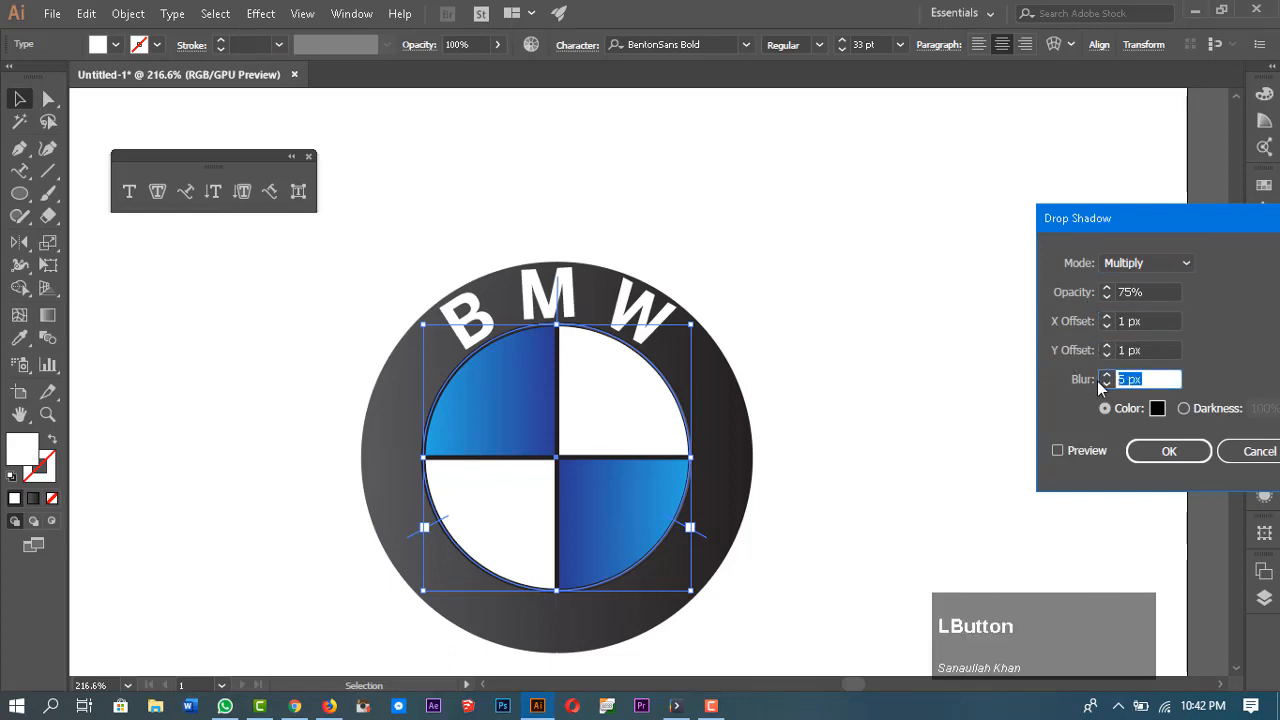
pyautogui.write('1')
pyautogui.click(1058, 453)
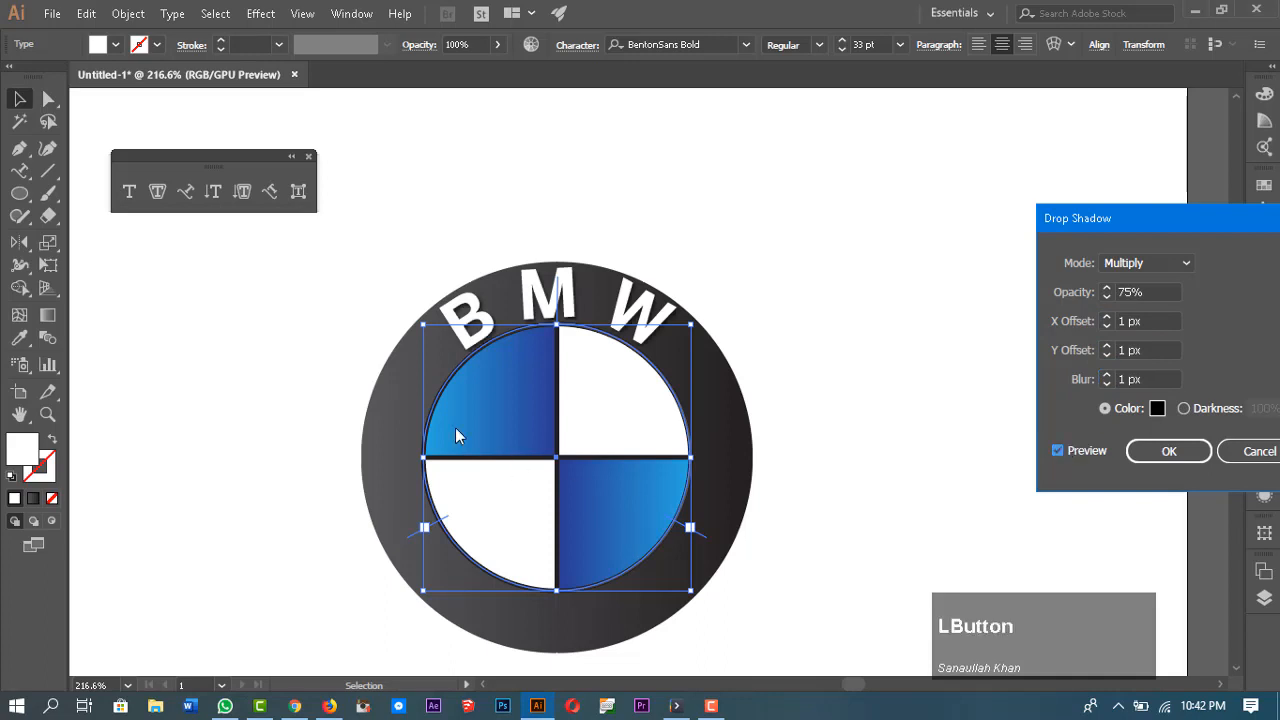
pyautogui.click(1146, 451)
pyautogui.click(830, 245)
# Step: Paste a copy of the BMW path text in front and flip it to the bottom inside of the circle
pyautogui.scroll(-1, 860, 291)
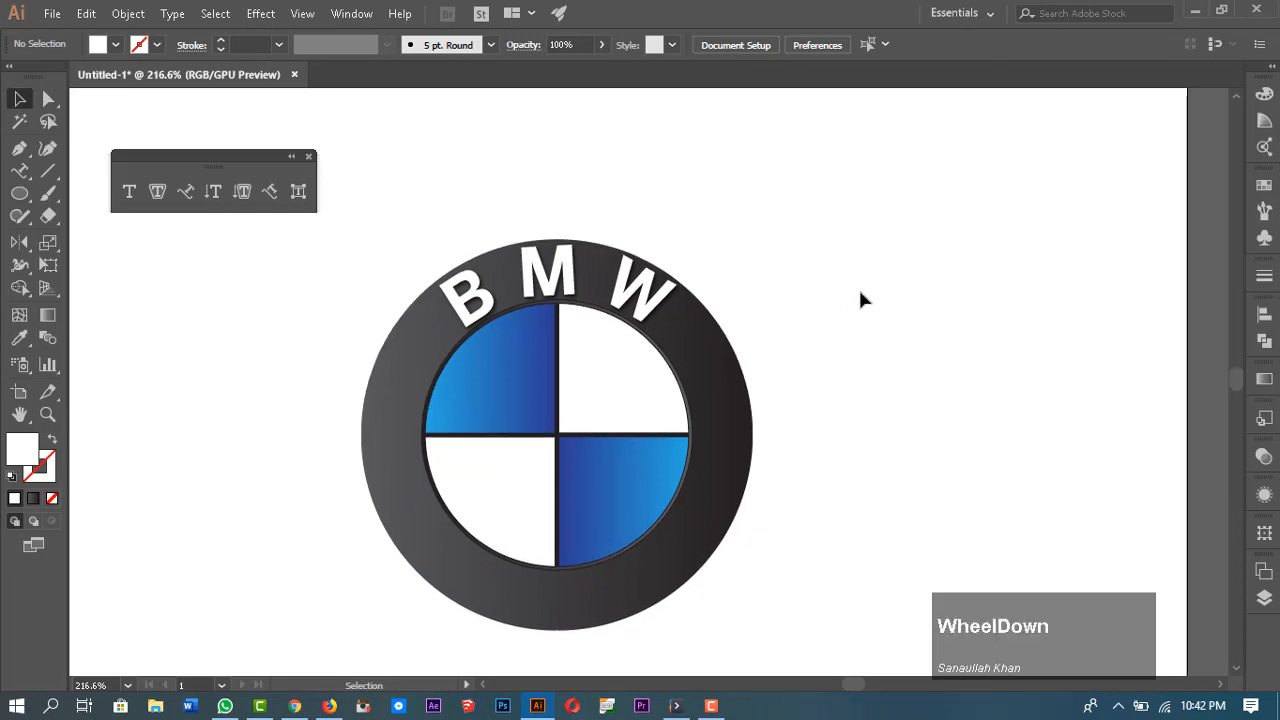
pyautogui.press('z')
pyautogui.moveTo(469, 284); pyautogui.dragTo(471, 314)
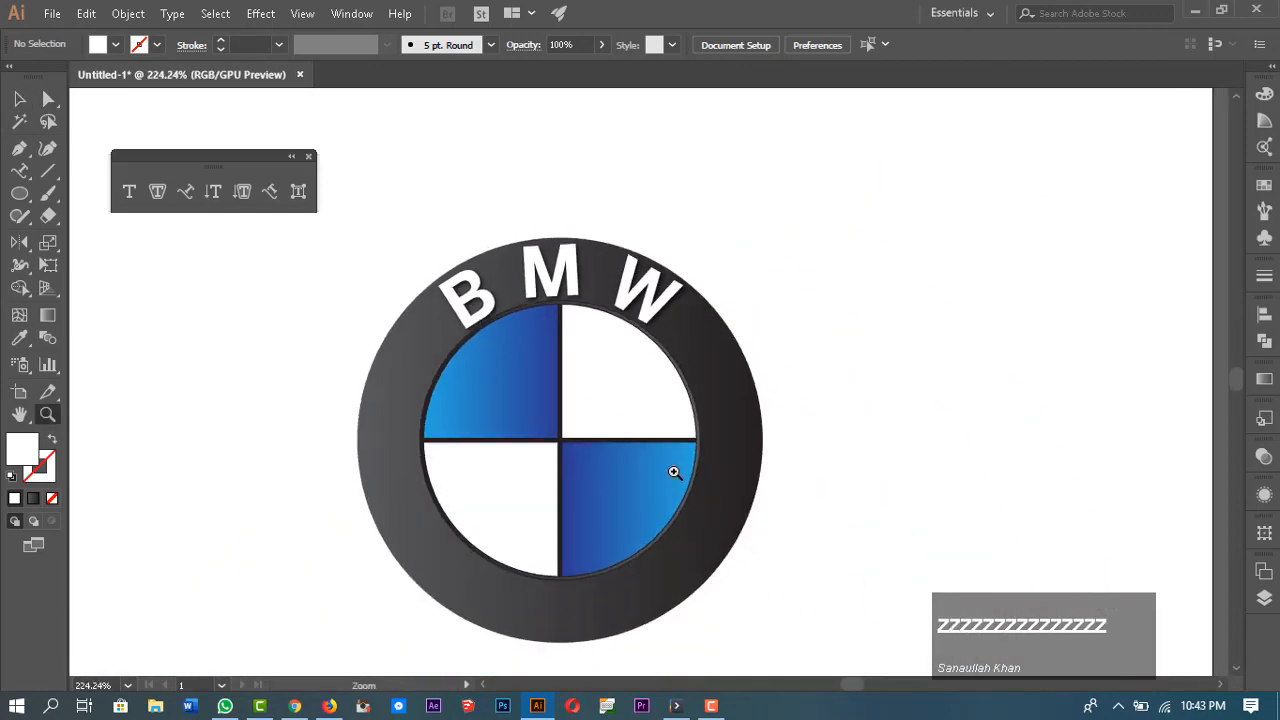
pyautogui.press('space')
pyautogui.moveTo(708, 519); pyautogui.dragTo(725, 491)
pyautogui.press('v')
pyautogui.click(520, 280)
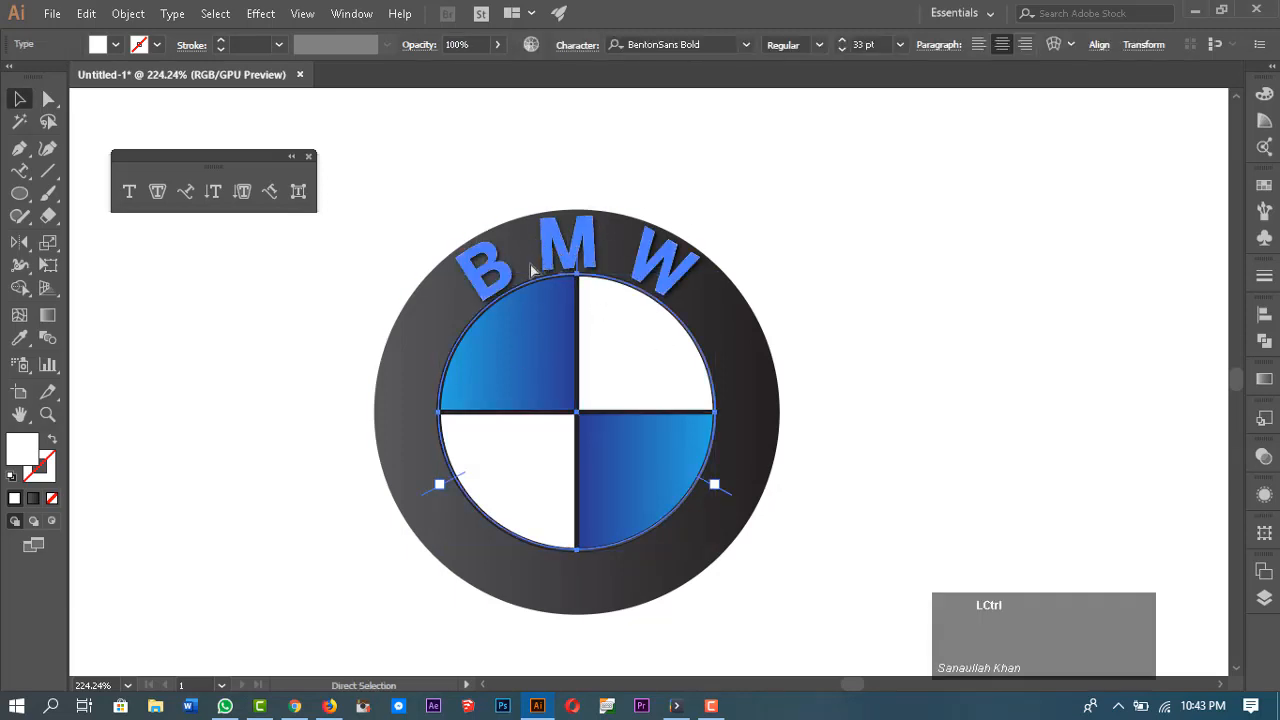
pyautogui.hotkey('ctrl', 'f')
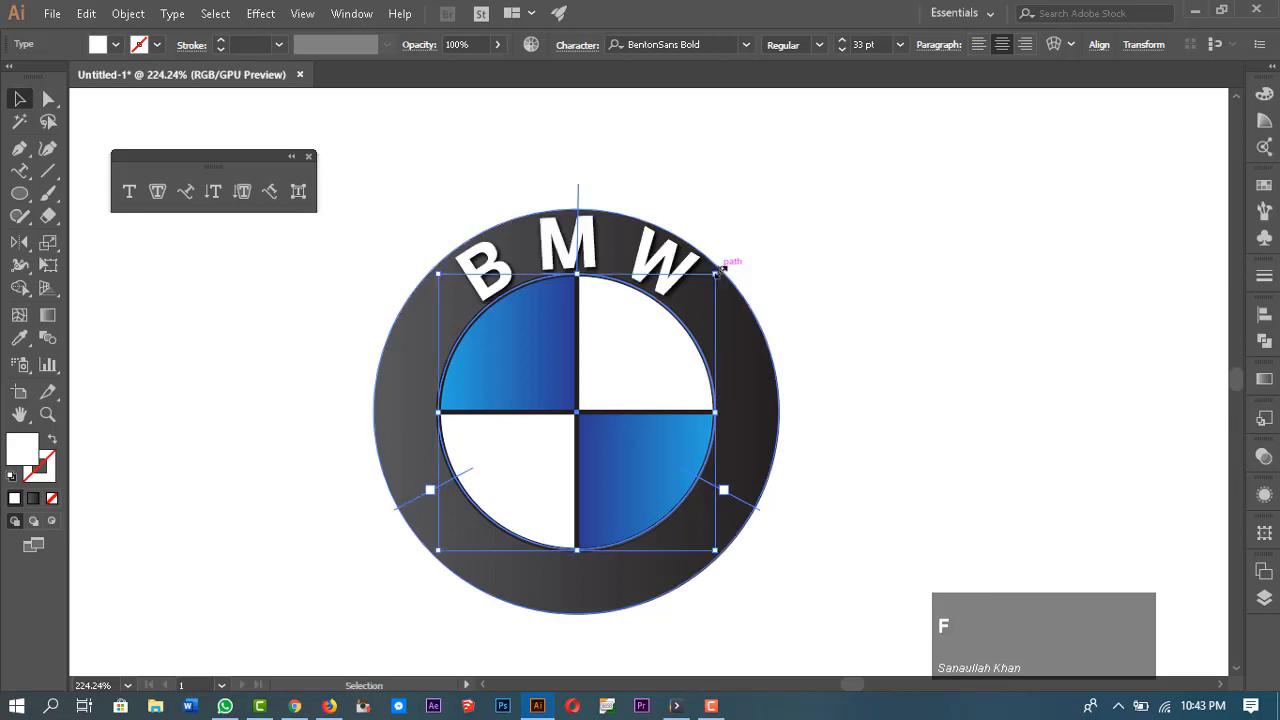
pyautogui.moveTo(734, 266); pyautogui.dragTo(257, 557)
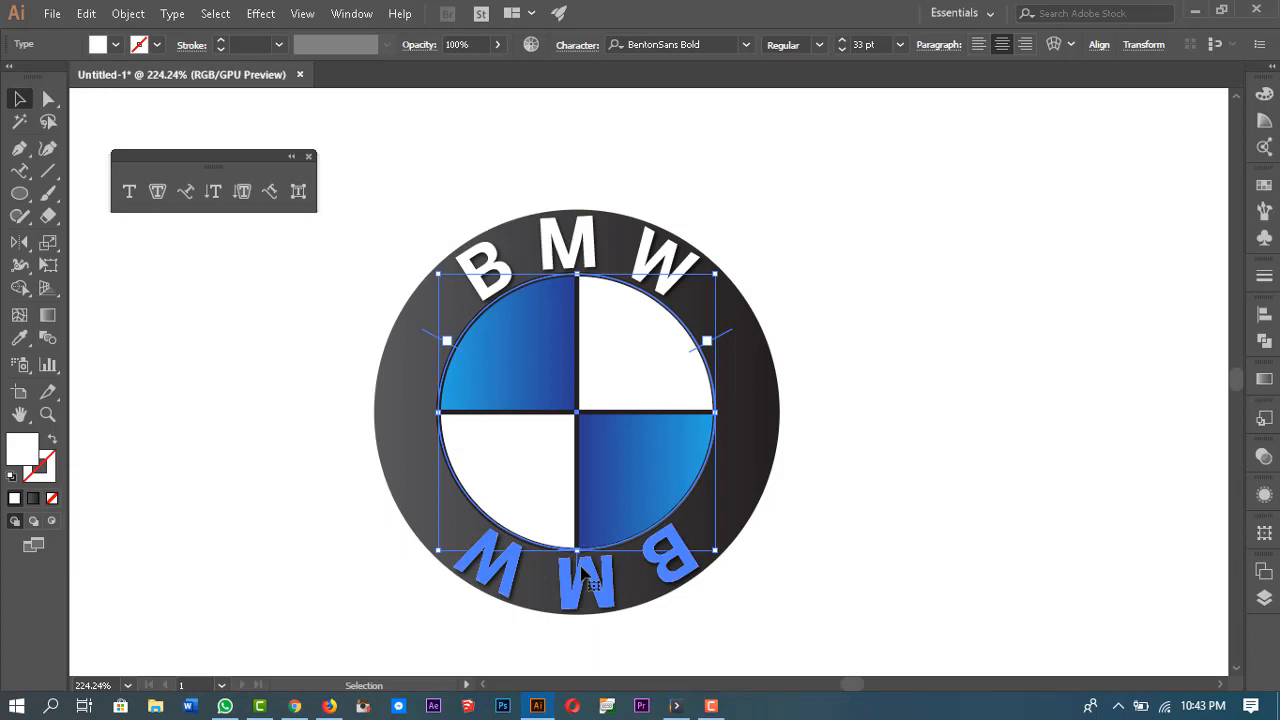
pyautogui.moveTo(580, 572); pyautogui.dragTo(578, 545)
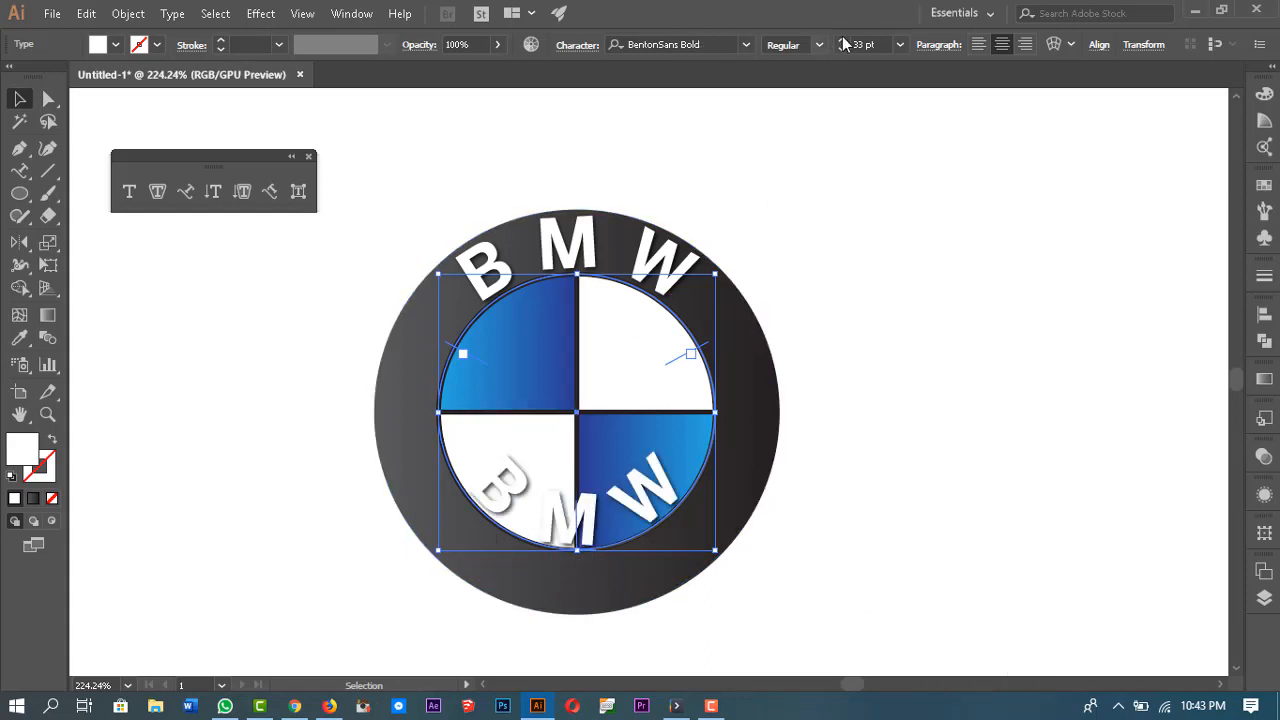
# Step: Reset the bottom copy's tracking and baseline shift to 0
pyautogui.click(578, 47)
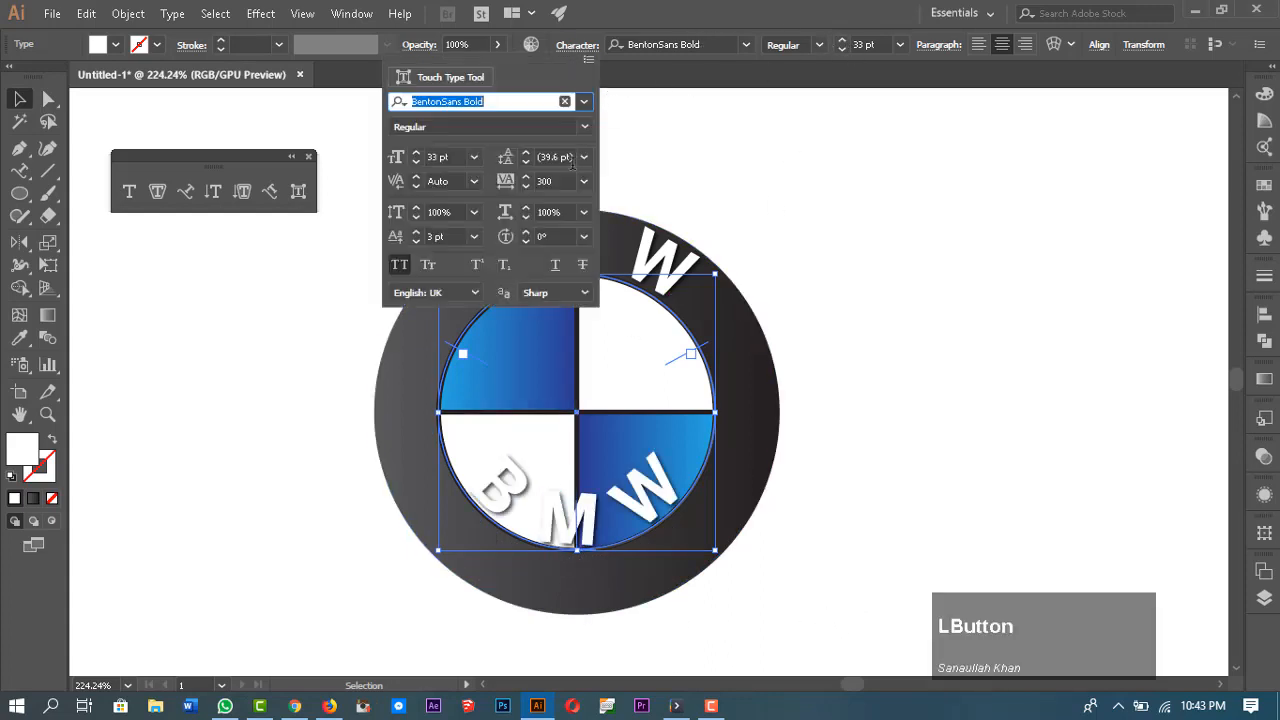
pyautogui.click(503, 186)
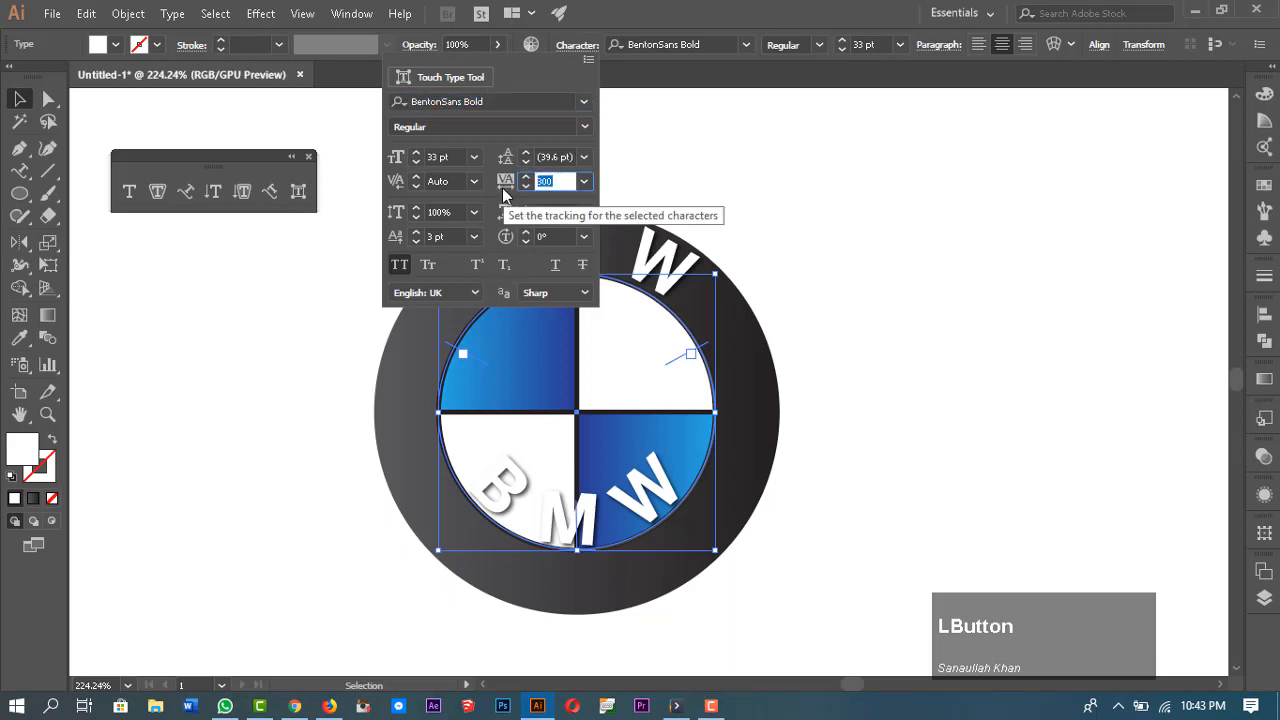
pyautogui.write('0')
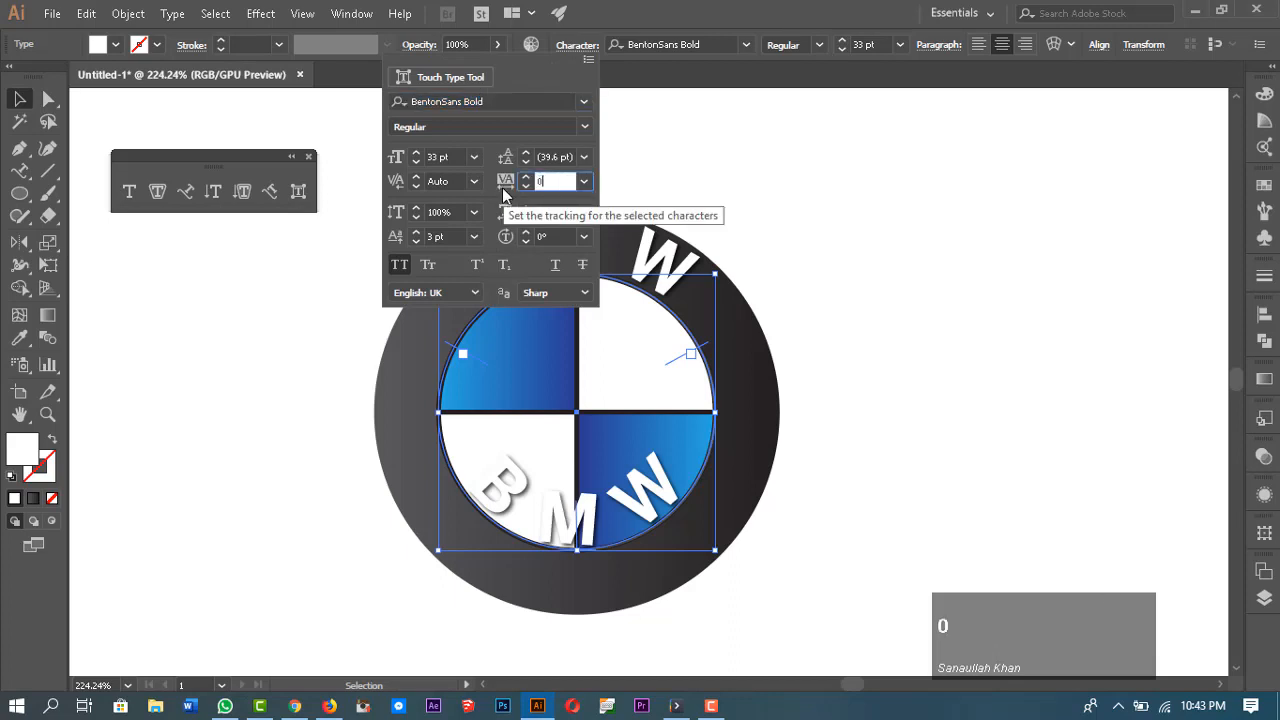
pyautogui.click(450, 239)
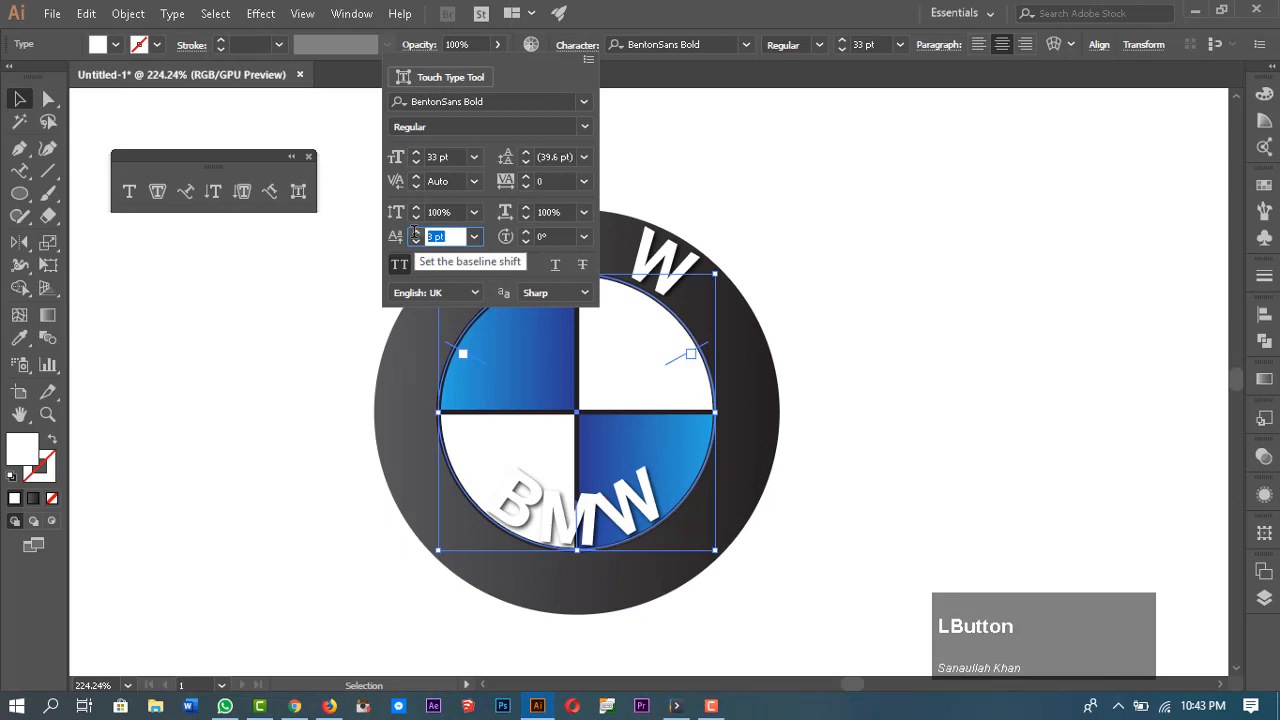
pyautogui.write('0')
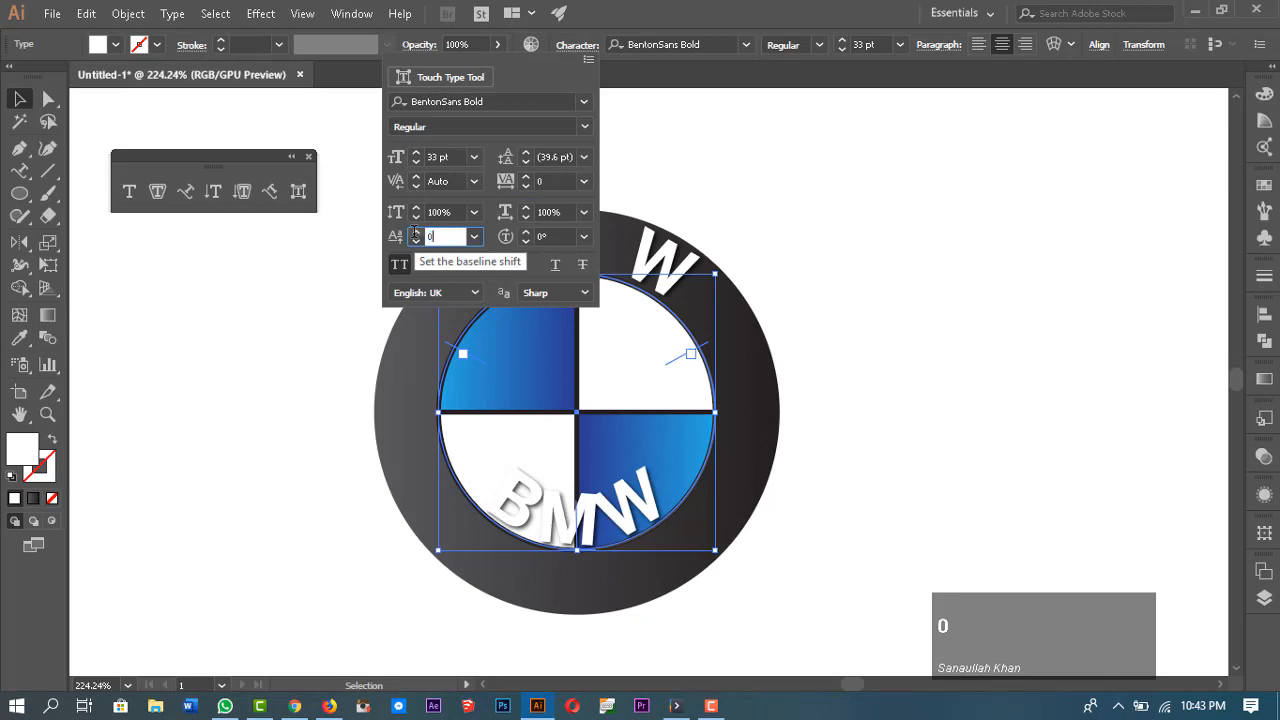
# Step: Change the bottom copy's font to BentonSans Regular
pyautogui.click(493, 103)
pyautogui.write('be')
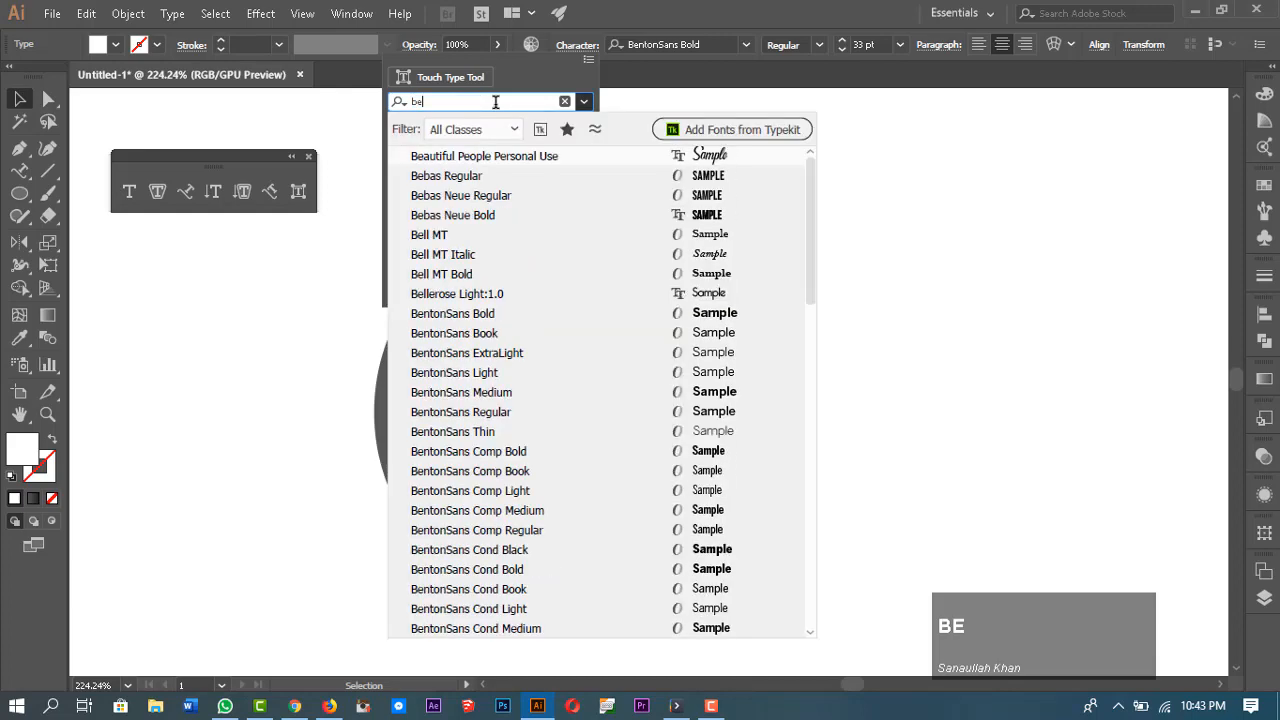
pyautogui.write('nt')
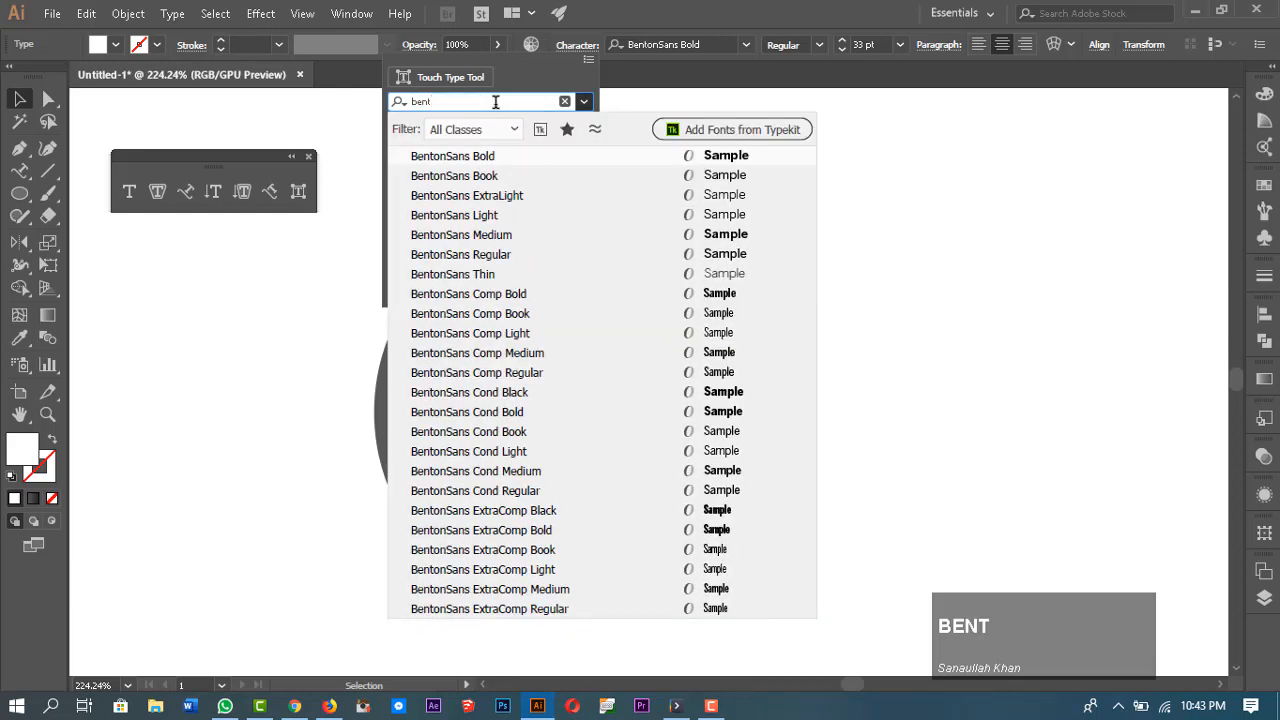
pyautogui.click(499, 254)
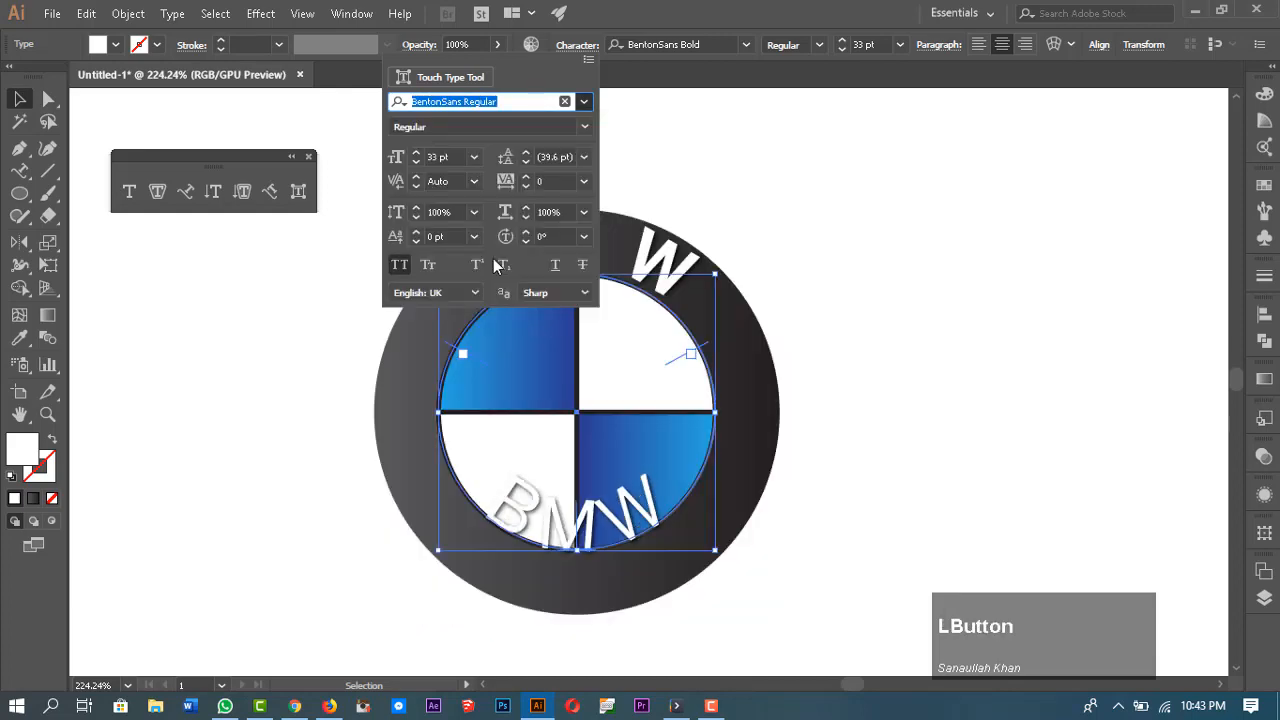
# Step: Set the bottom BMW text to 23 pt with a baseline shift of -22 pt
pyautogui.click(416, 163)
pyautogui.moveTo(416, 165); pyautogui.dragTo(411, 179)
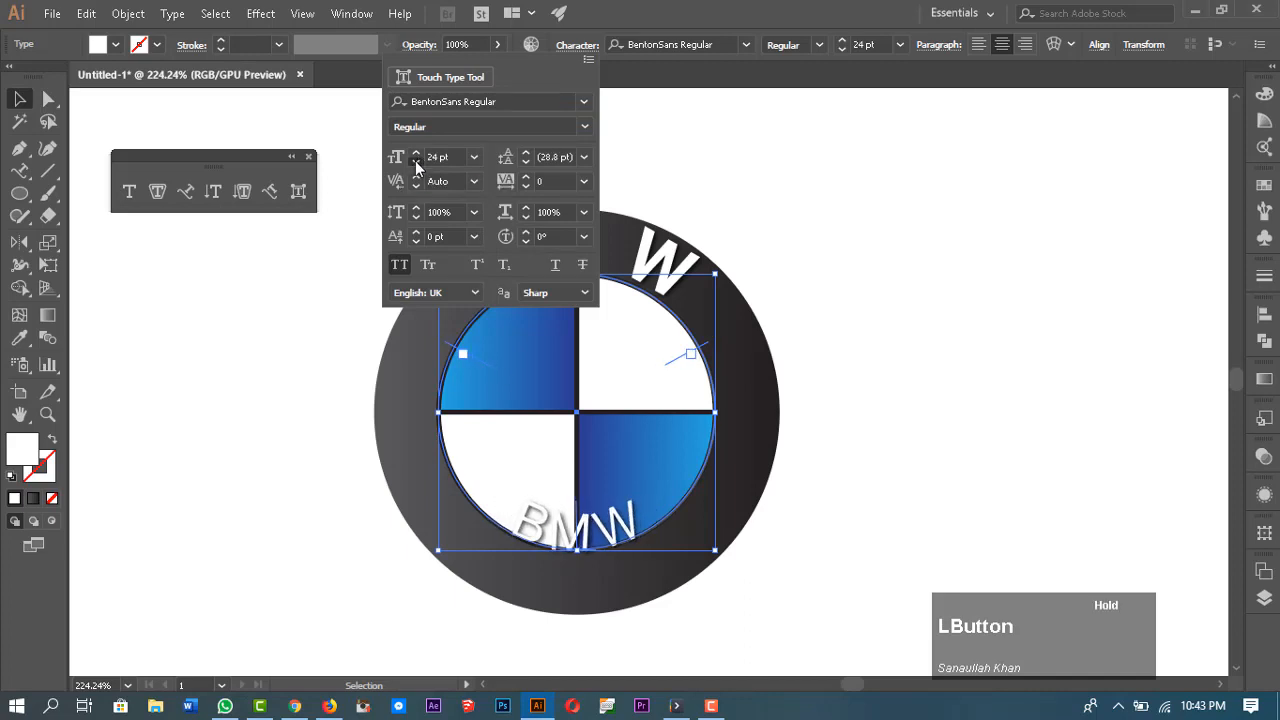
pyautogui.click(415, 161)
pyautogui.click(415, 161)
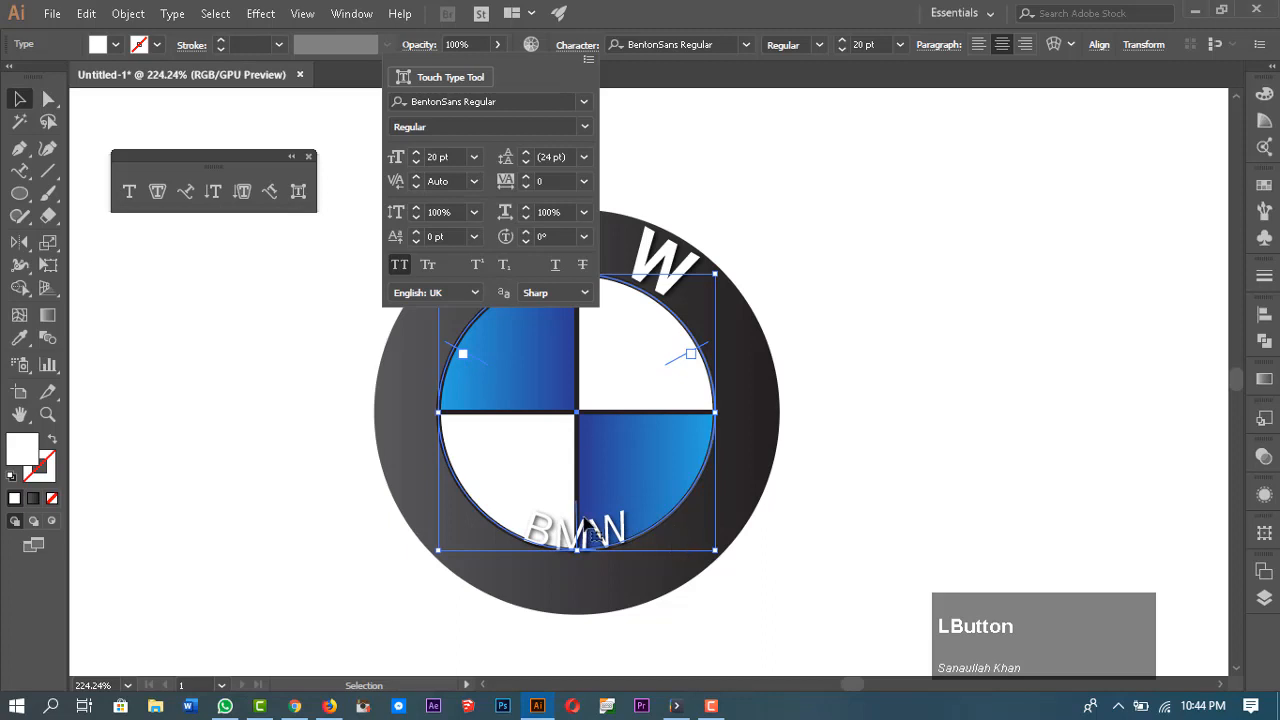
pyautogui.click(417, 241)
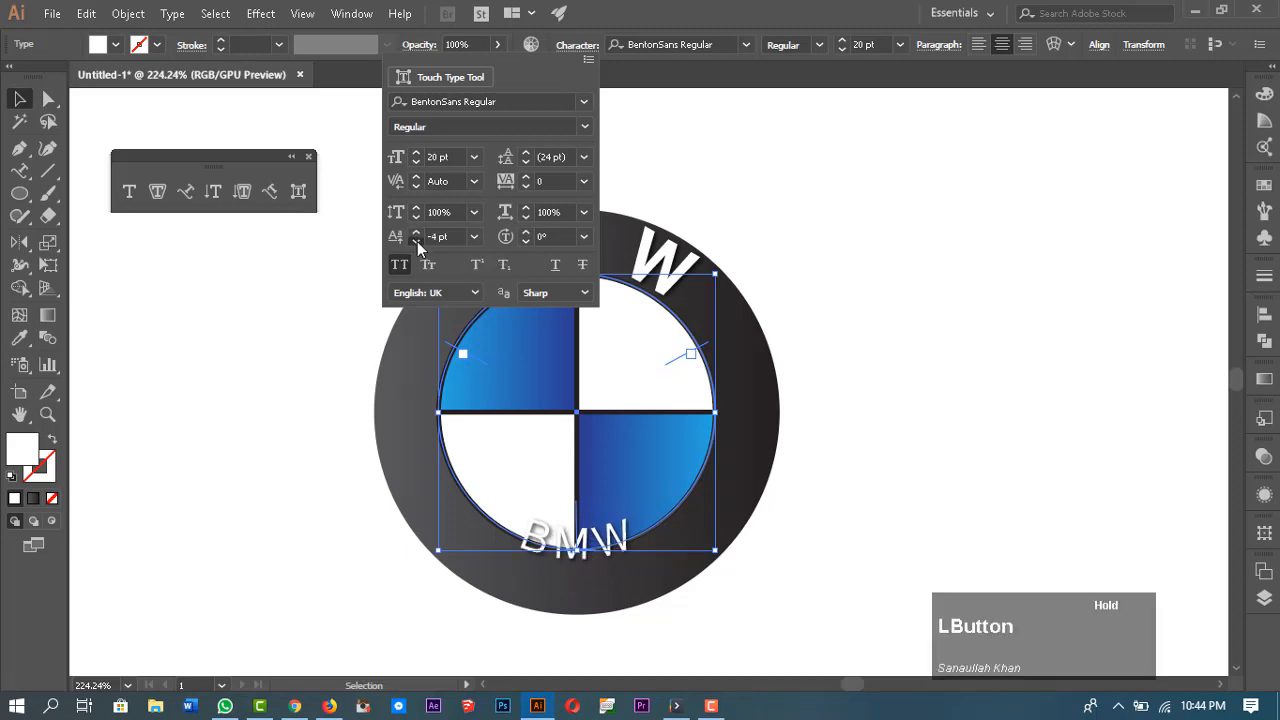
pyautogui.moveTo(417, 241); pyautogui.dragTo(417, 241)
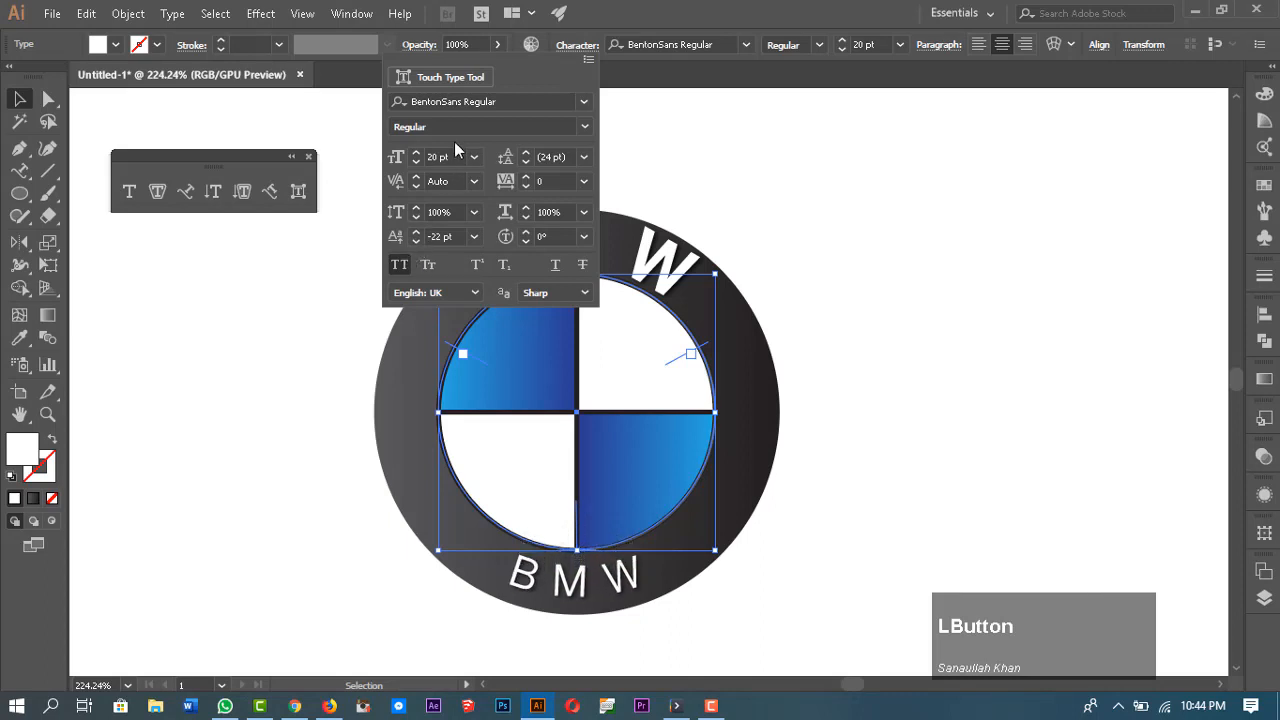
pyautogui.moveTo(416, 152); pyautogui.dragTo(415, 150)
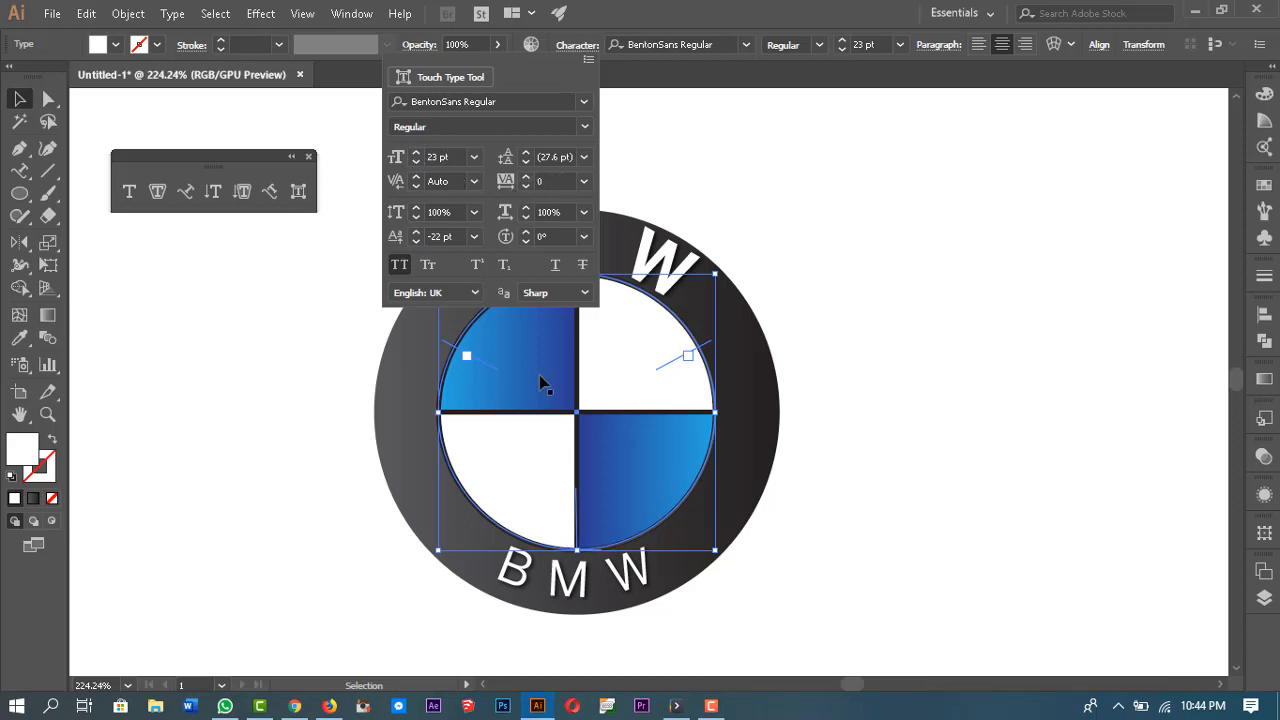
pyautogui.doubleClick(567, 588)
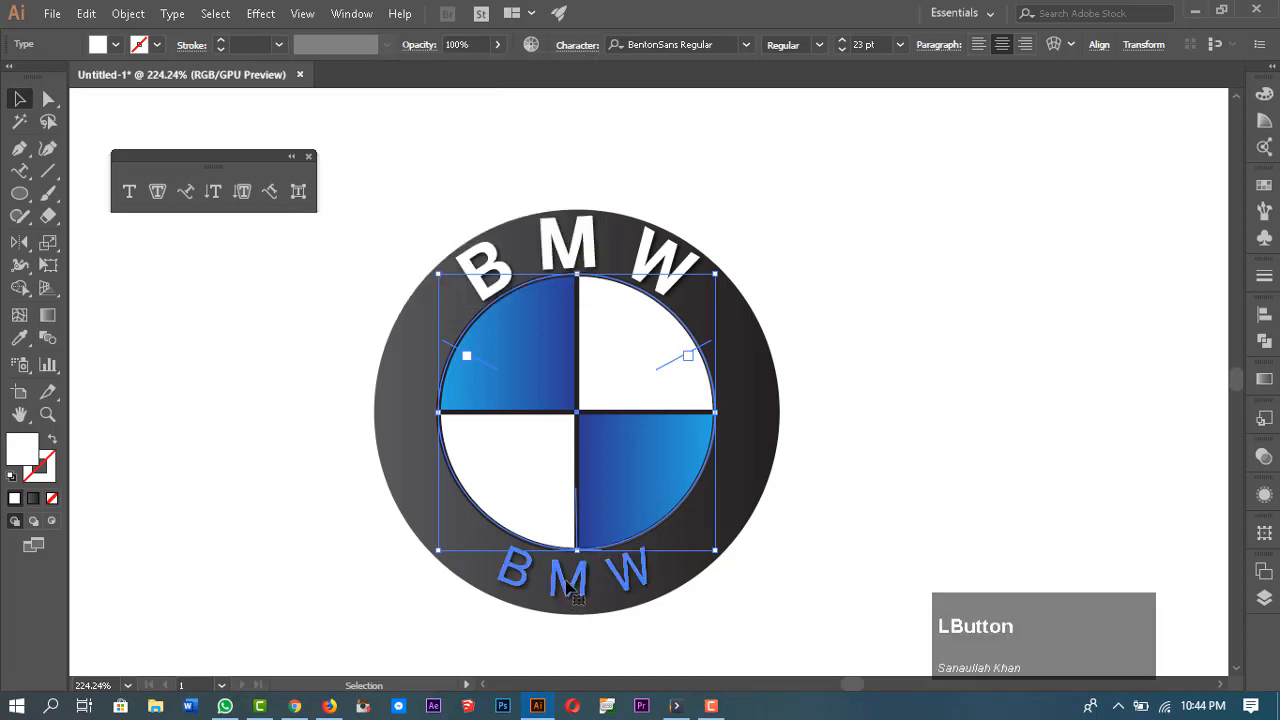
# Step: Replace the bottom copy's text with ESTD-1928 and deselect it
pyautogui.moveTo(655, 565); pyautogui.dragTo(467, 534)
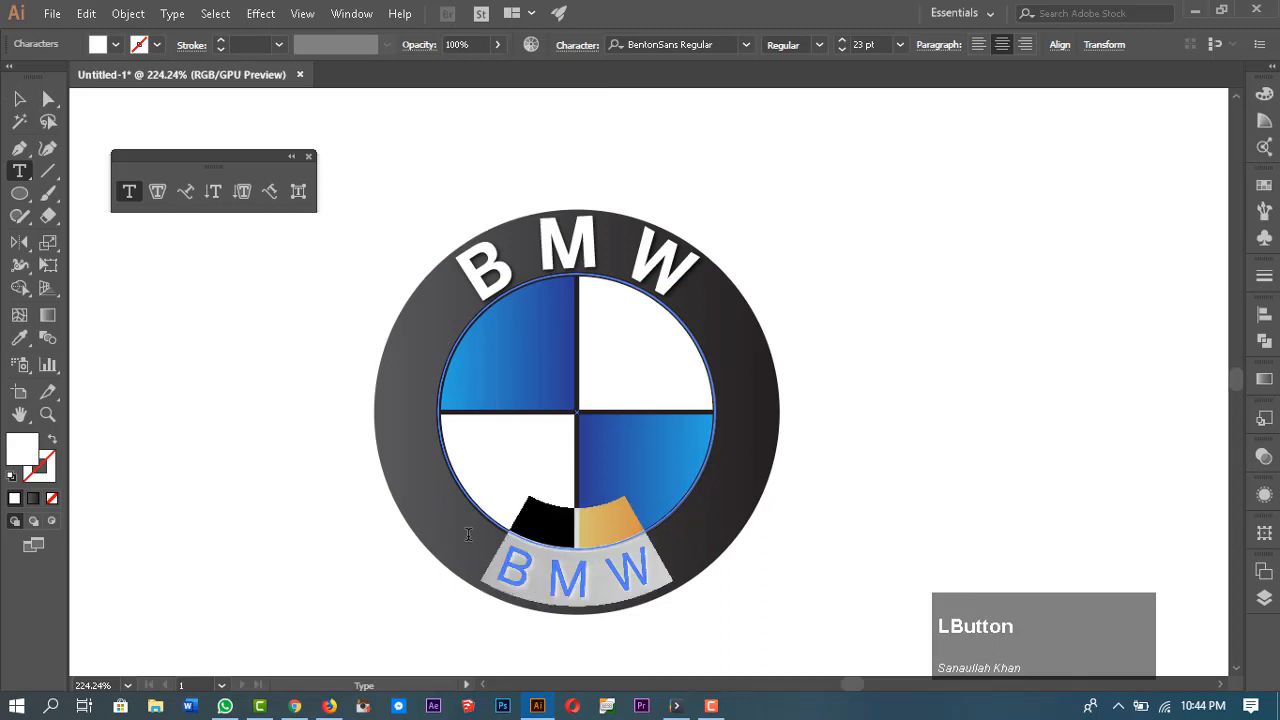
pyautogui.write('ESTD')
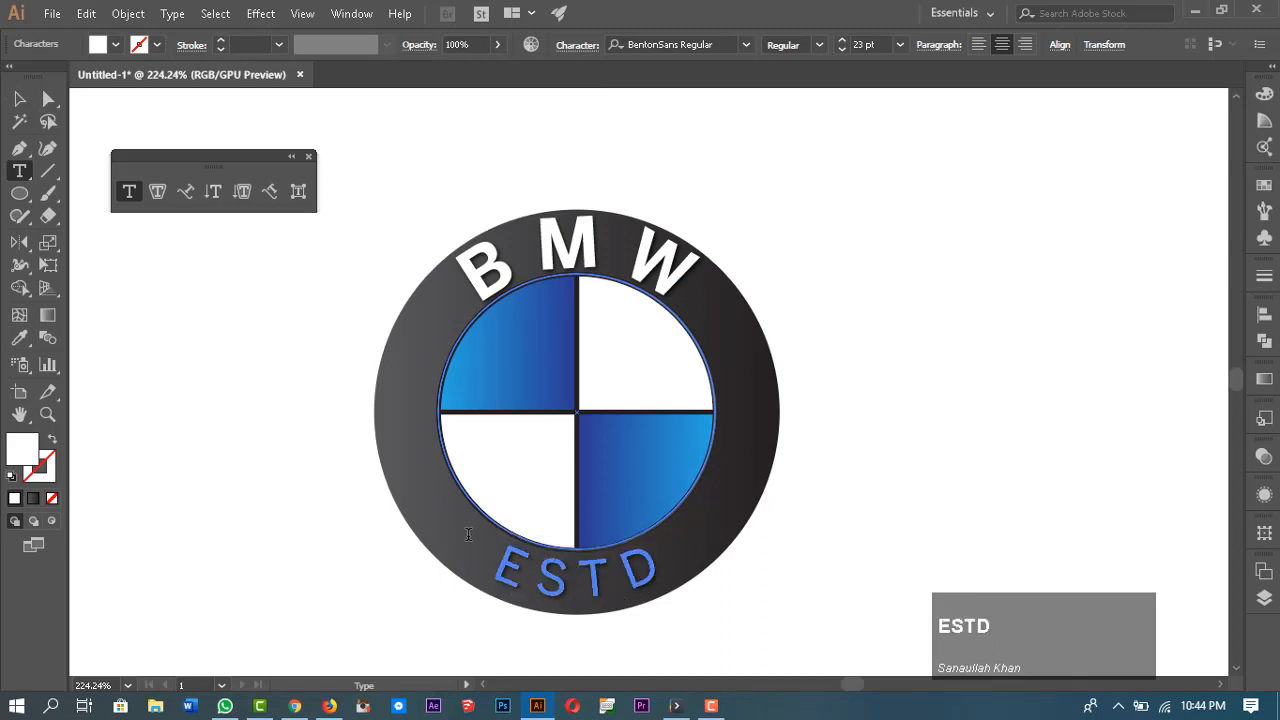
pyautogui.write('-')
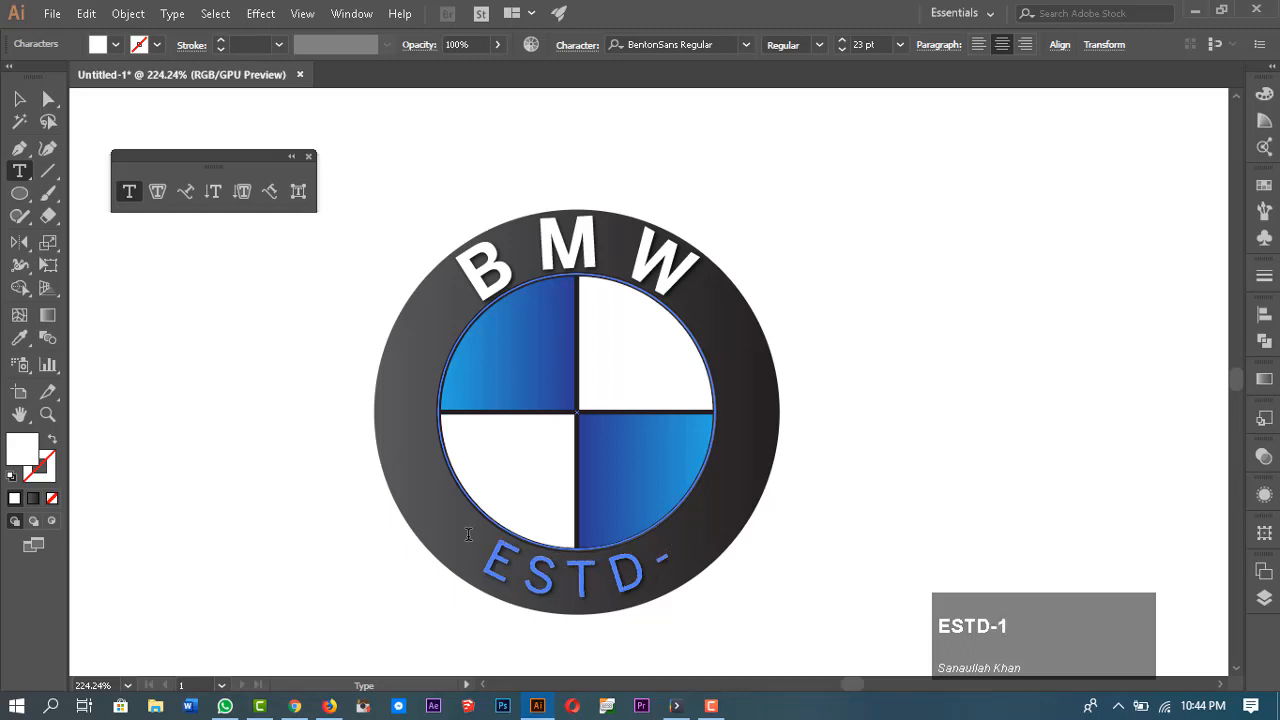
pyautogui.write('1928')
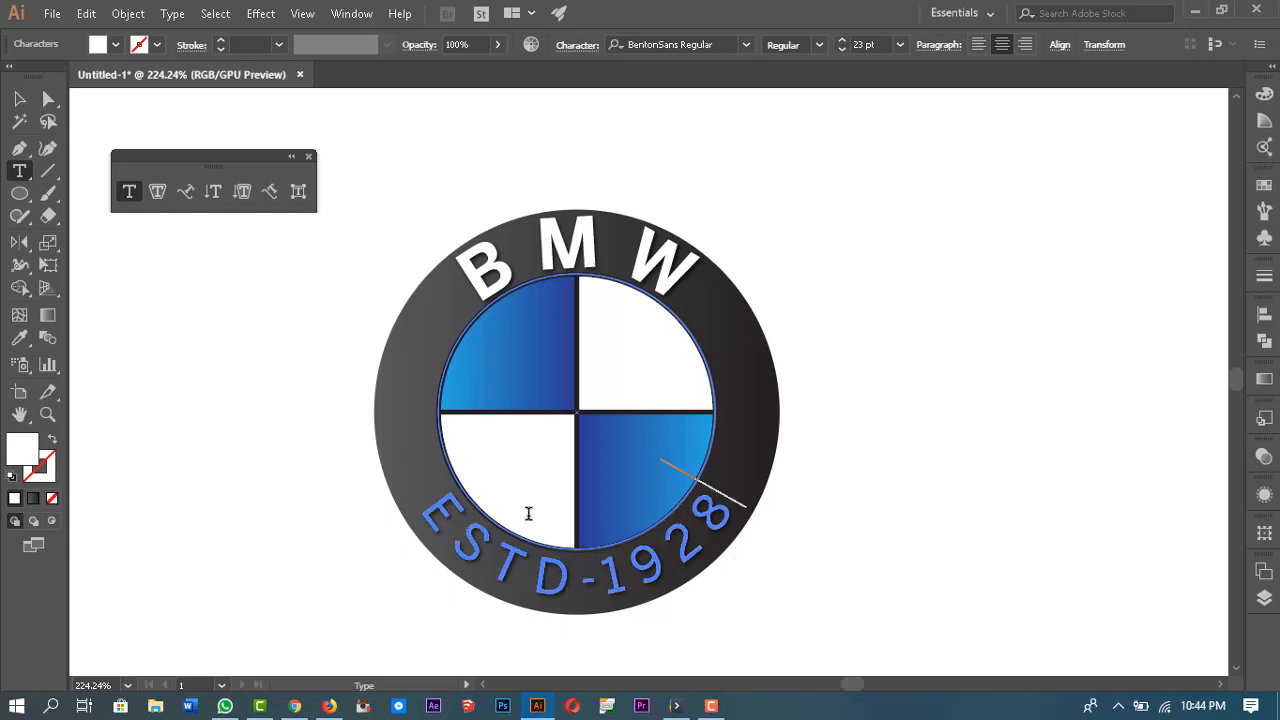
pyautogui.press('Escape')
pyautogui.click(1035, 328)
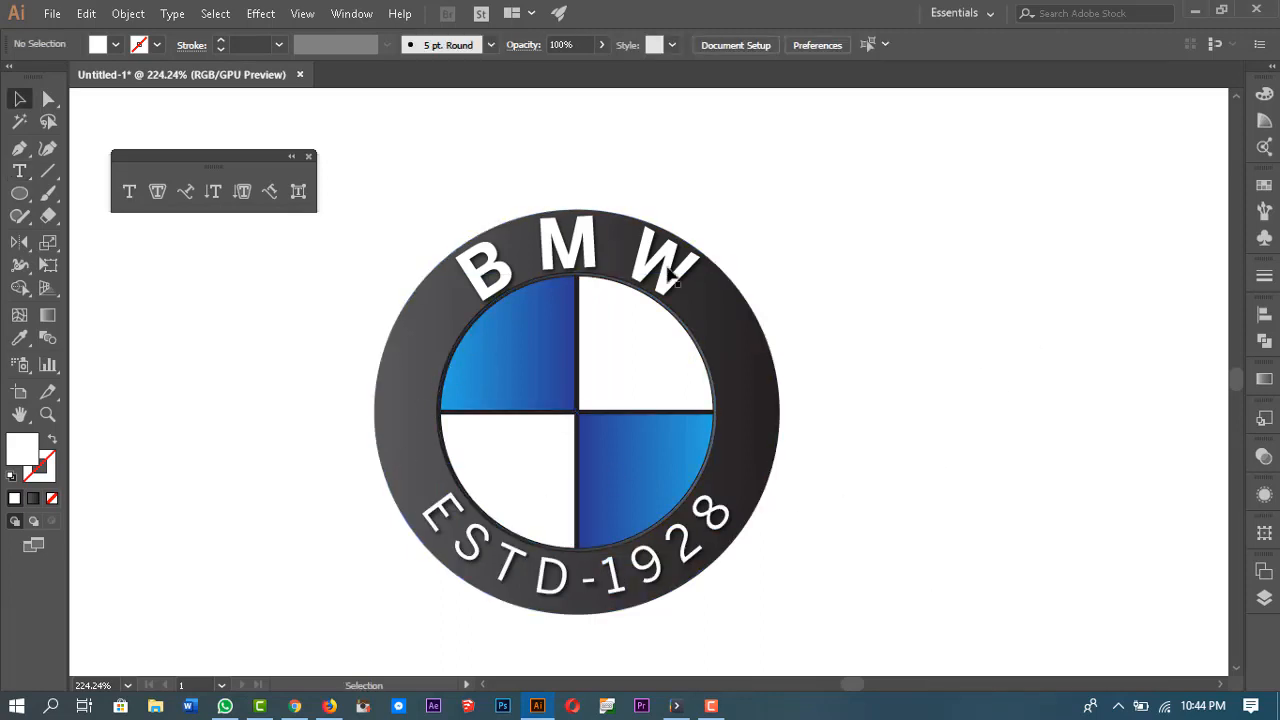
# Step: Open the character settings of the bottom ESTD-1928 text to check them, then deselect
pyautogui.click(660, 566)
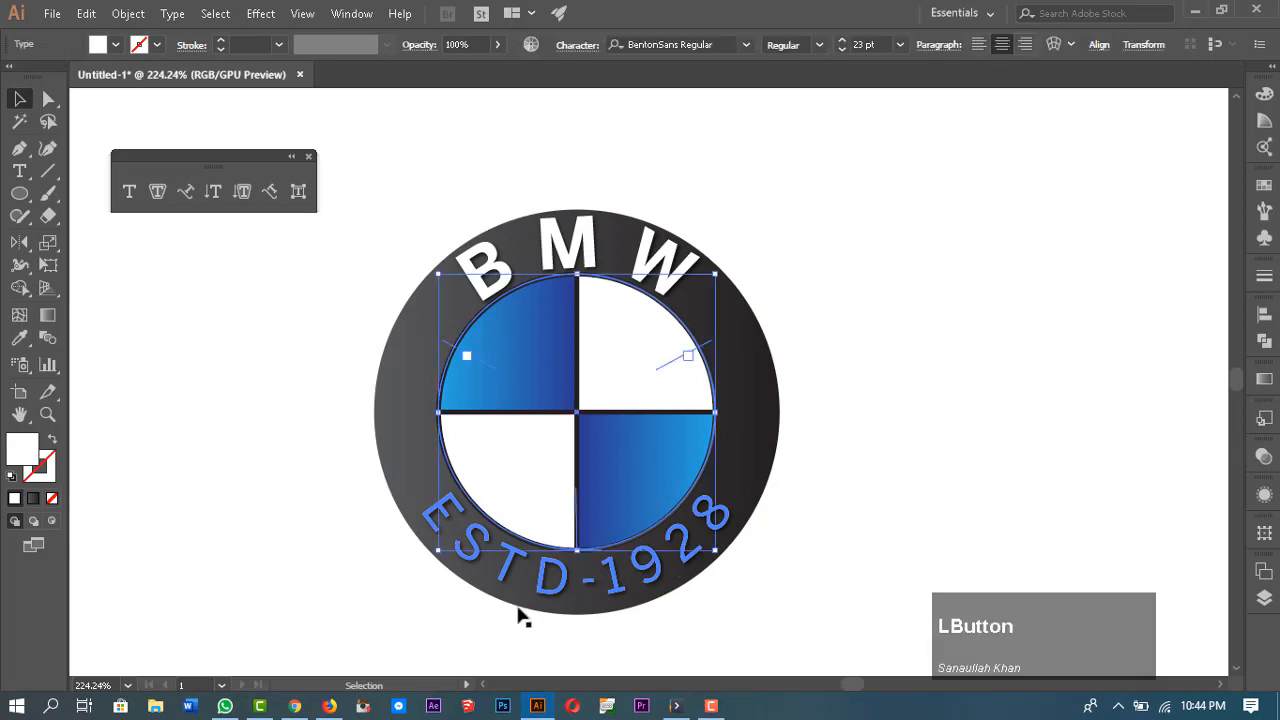
pyautogui.click(572, 46)
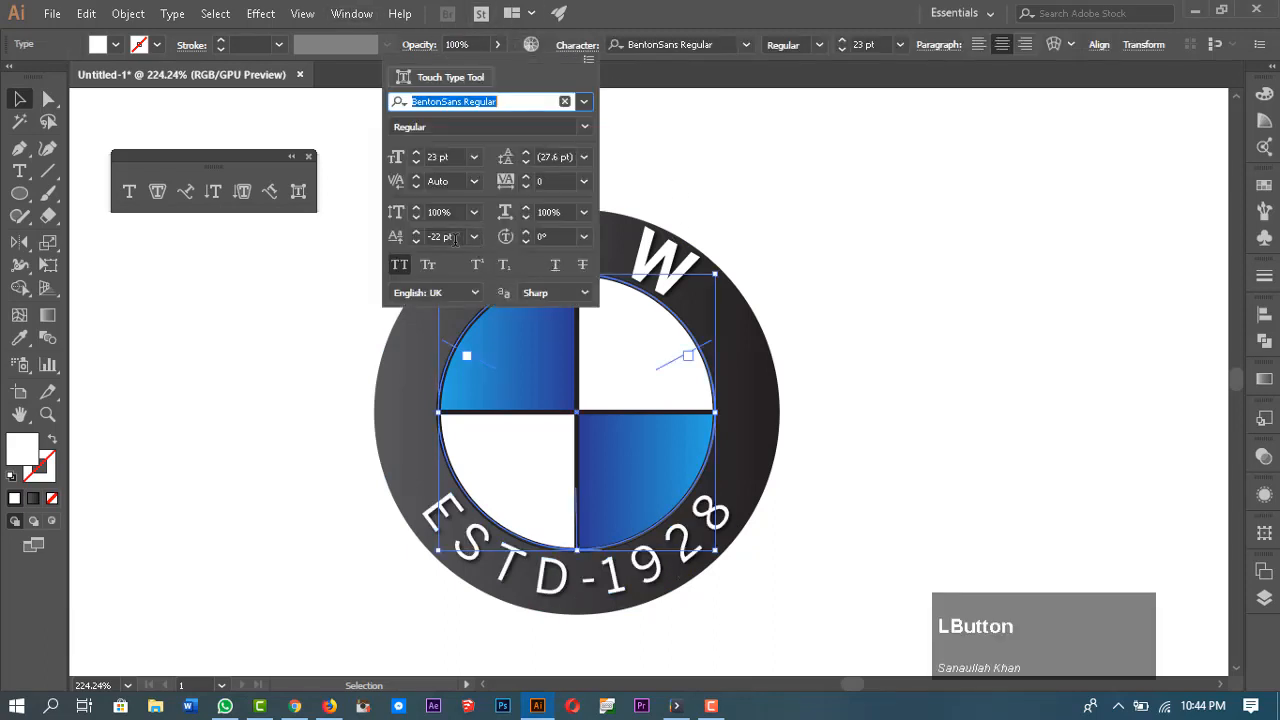
pyautogui.click(415, 243)
pyautogui.click(874, 398)
pyautogui.click(875, 399)
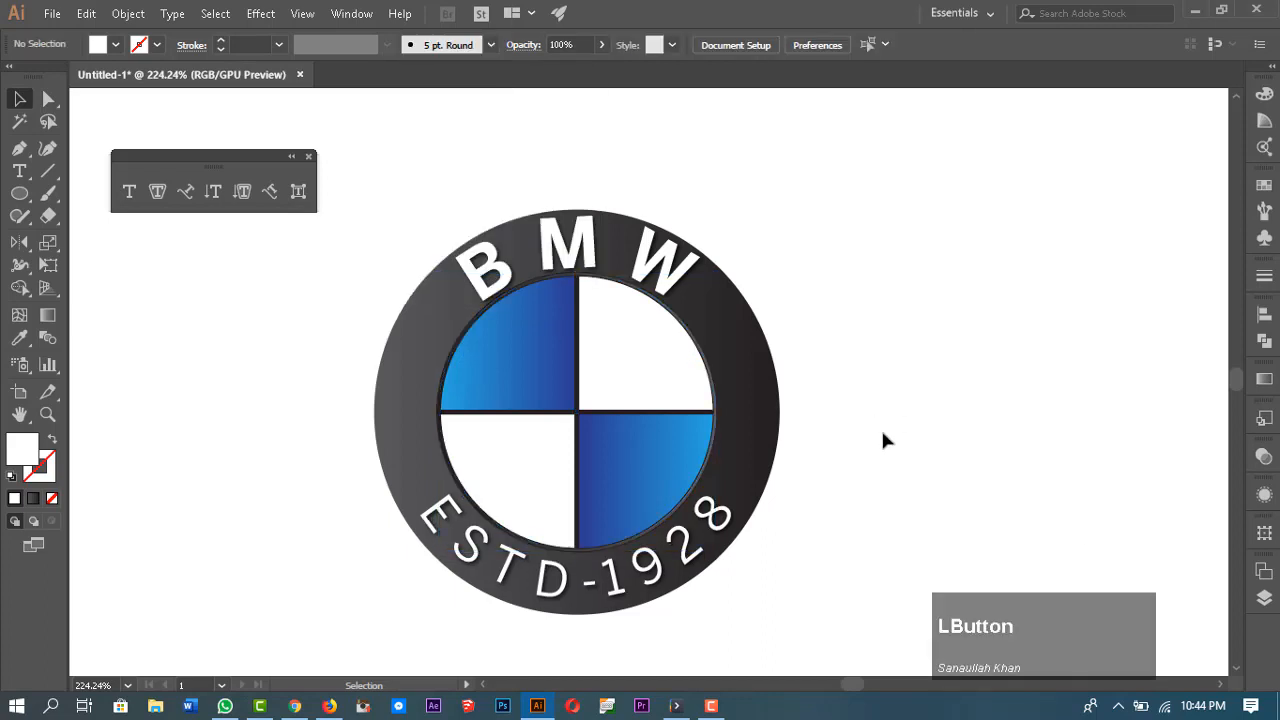
# Step: Create vertical point text reading SKGRAPHICS beside the logo with the Vertical Type Tool, then delete it
pyautogui.press('space')
pyautogui.moveTo(922, 482)
pyautogui.mouseDown()
pyautogui.moveTo(877, 514)
pyautogui.moveTo(908, 476)
pyautogui.mouseUp()
pyautogui.press('z')
pyautogui.moveTo(592, 232); pyautogui.dragTo(622, 249)
pyautogui.press('space')
pyautogui.moveTo(723, 423); pyautogui.dragTo(737, 423)
pyautogui.press('v')
pyautogui.click(884, 265)
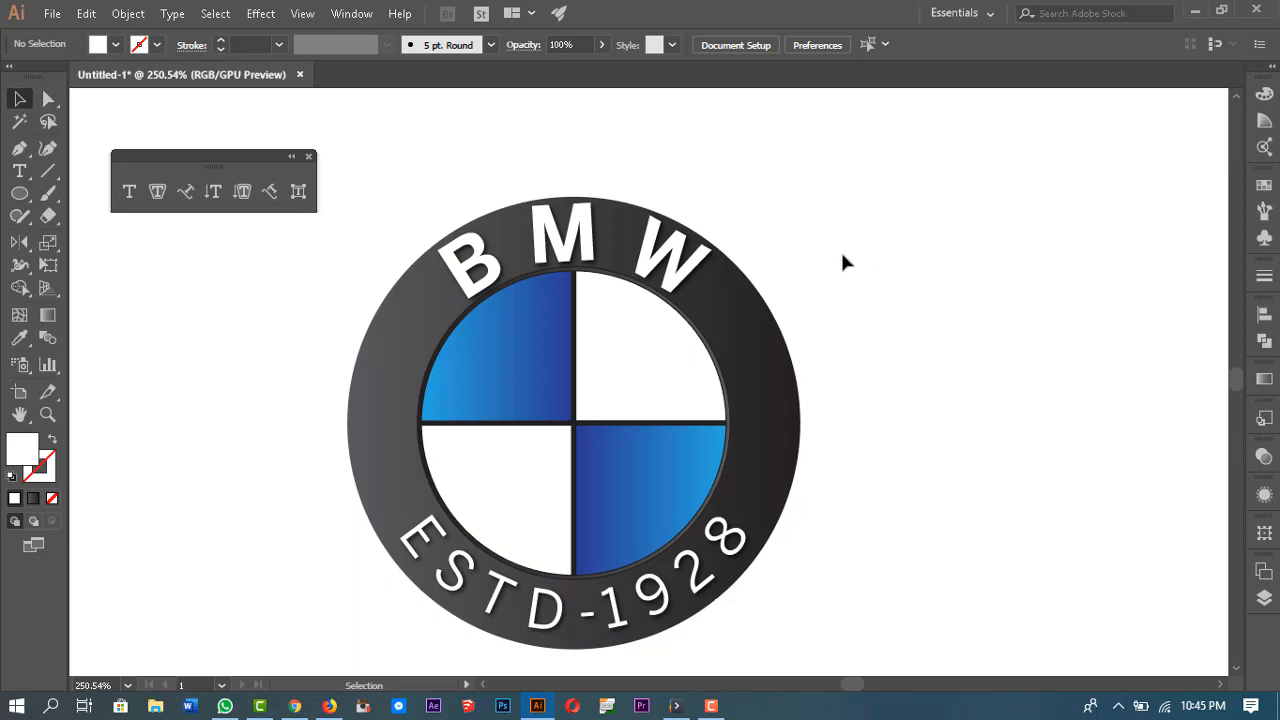
pyautogui.click(213, 194)
pyautogui.click(970, 220)
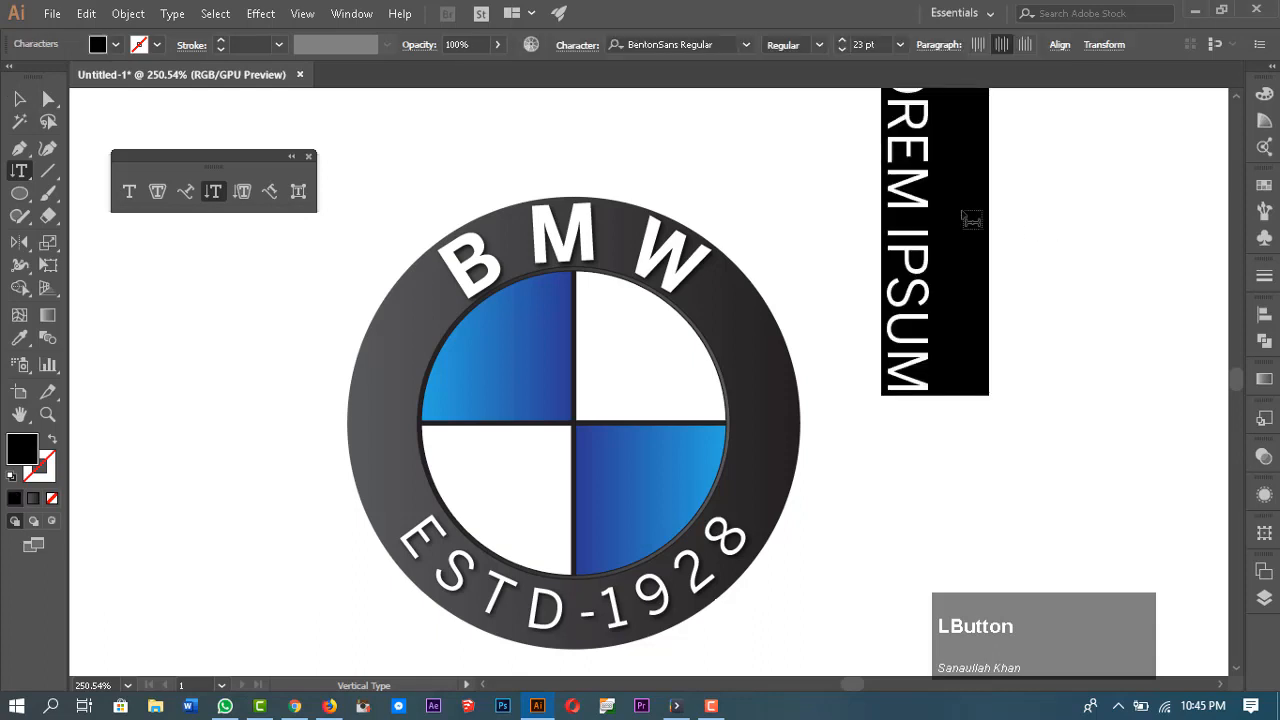
pyautogui.scroll(2, 928, 384)
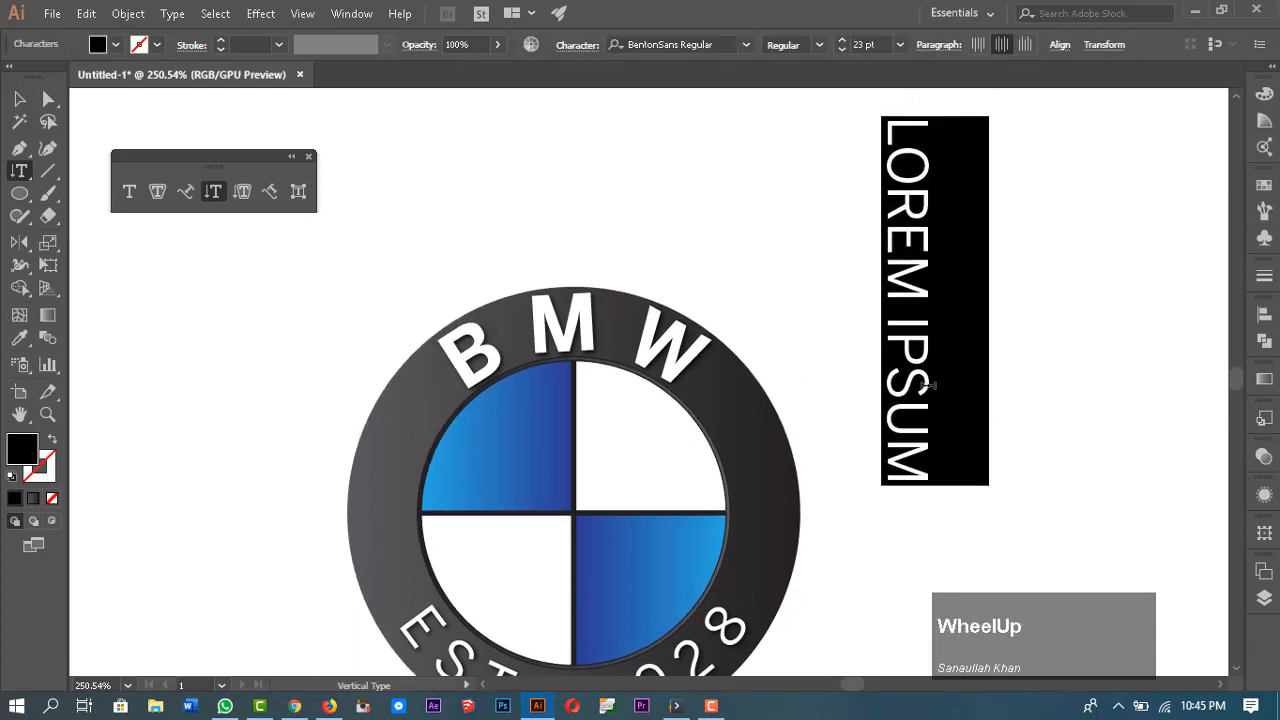
pyautogui.write('SKGRAPHICS')
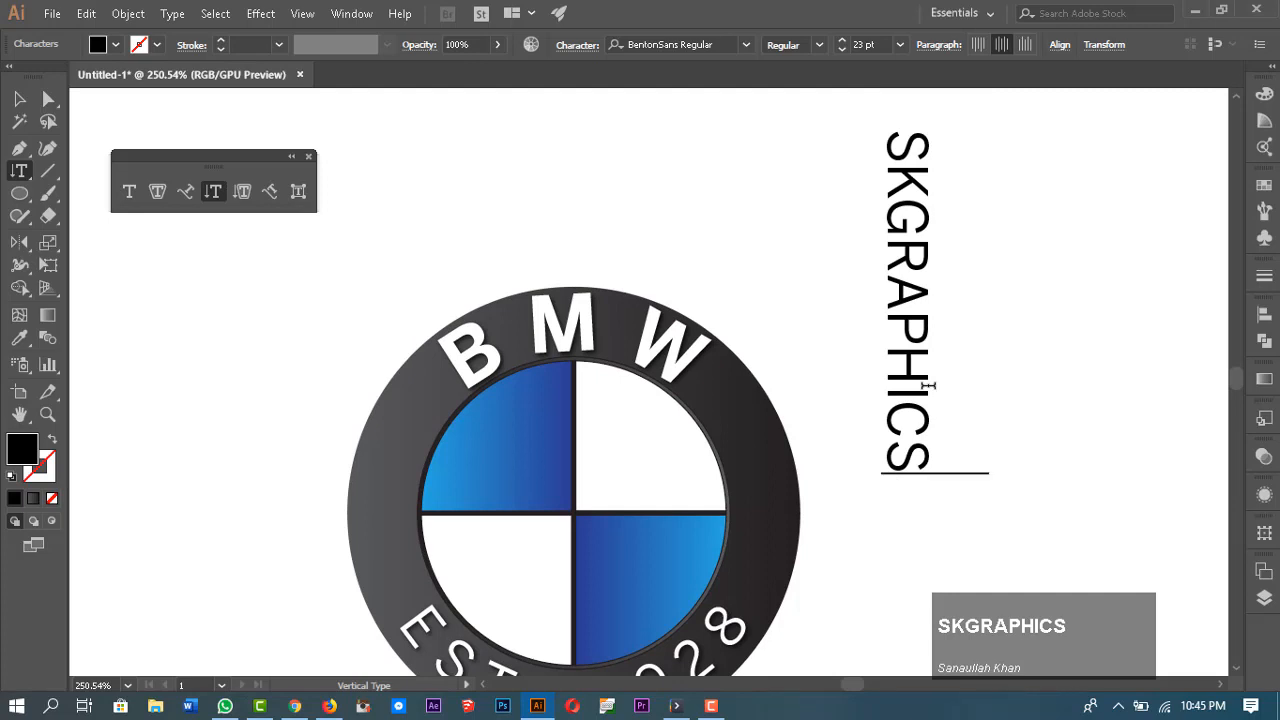
pyautogui.press('Escape')
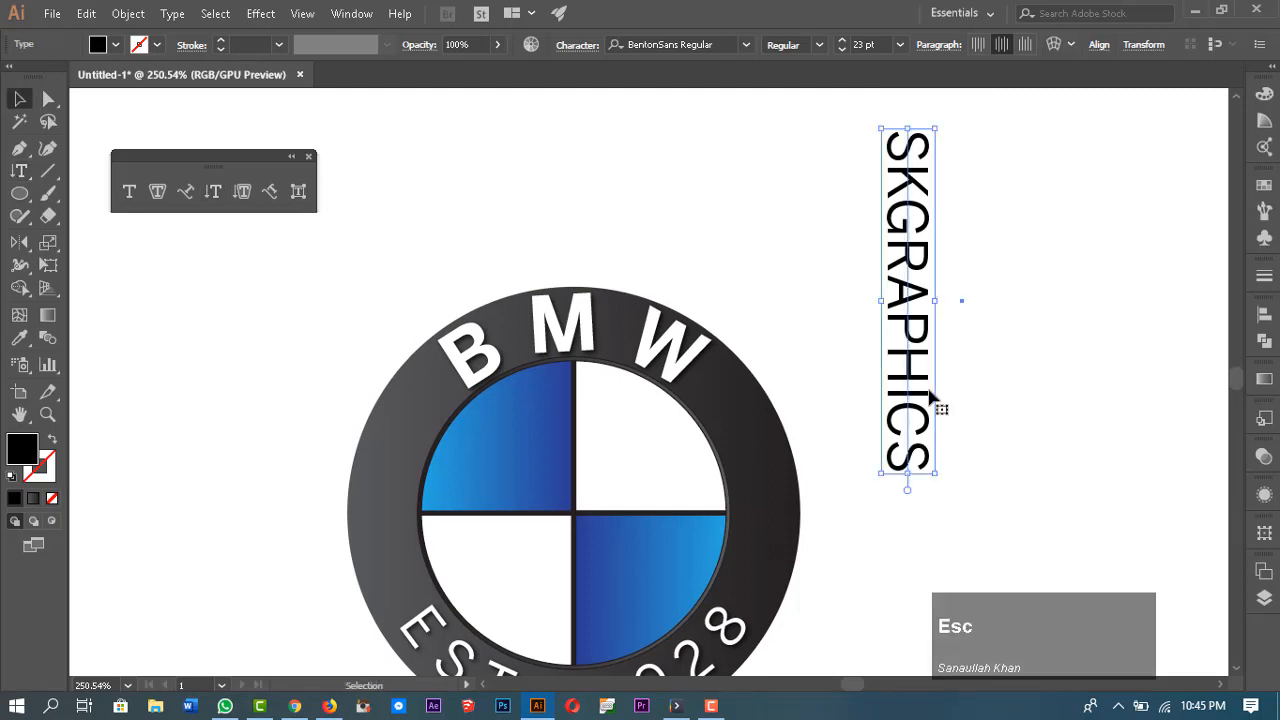
pyautogui.press('Delete')
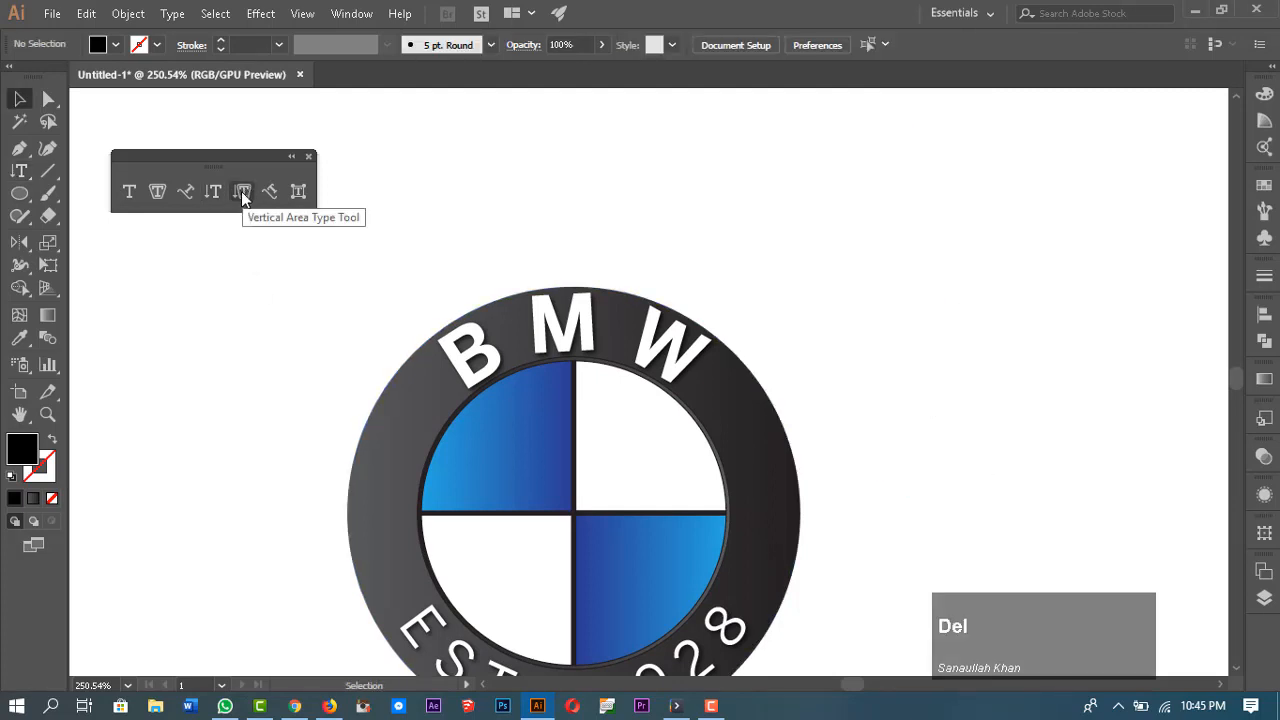
# Step: Try to start vertical area type on the empty canvas and dismiss the alert
pyautogui.click(242, 193)
pyautogui.click(938, 186)
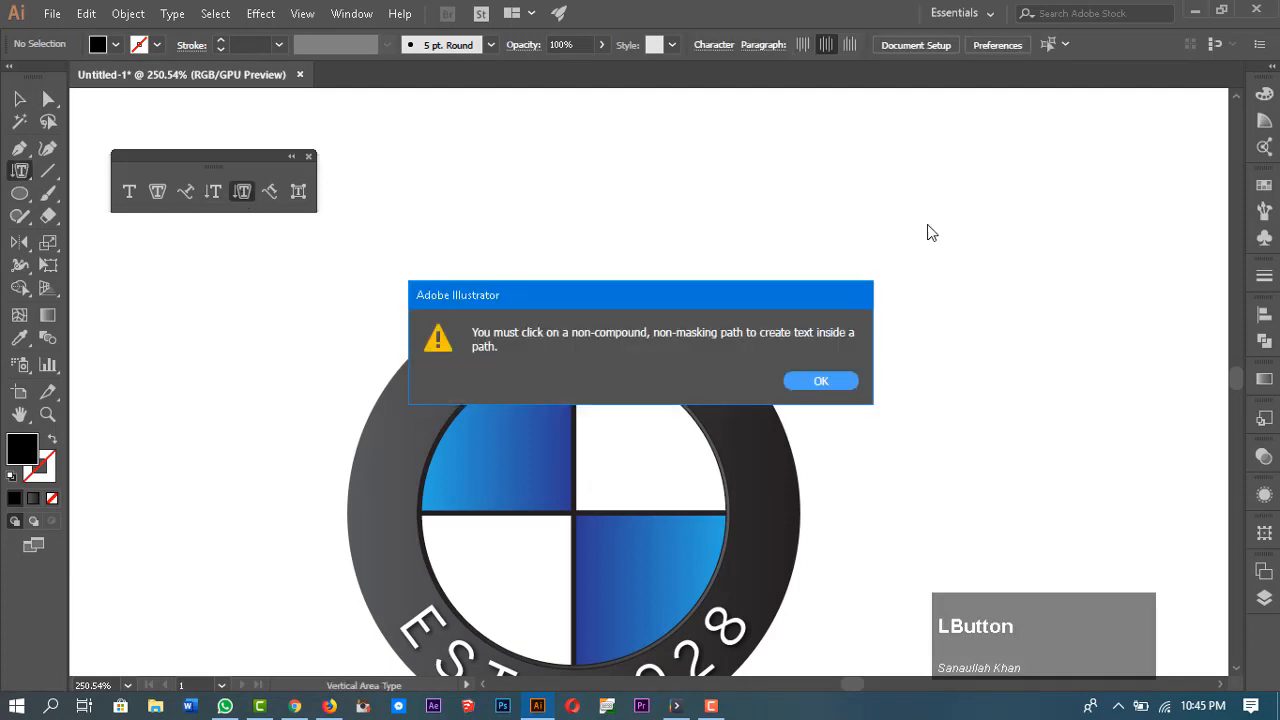
pyautogui.click(838, 386)
# Step: Draw a black ellipse beside the logo to use as a text area
pyautogui.click(24, 190)
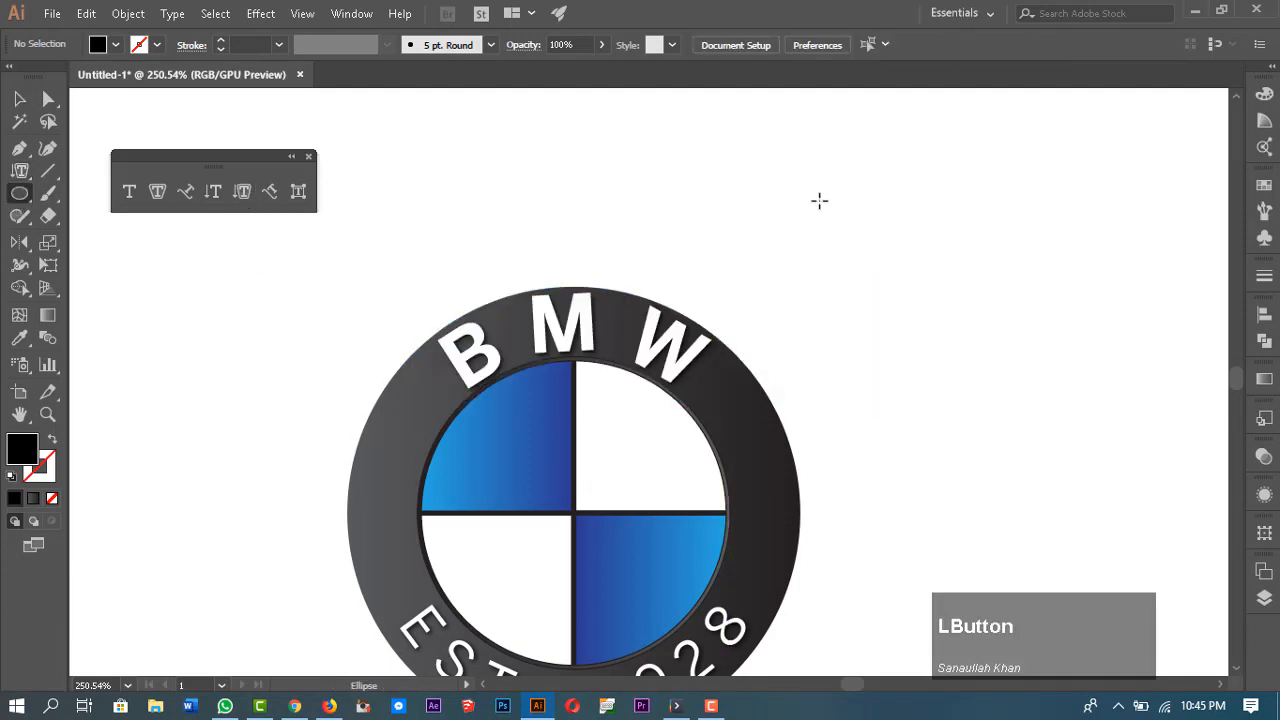
pyautogui.moveTo(819, 201); pyautogui.dragTo(1058, 425)
pyautogui.click(866, 251)
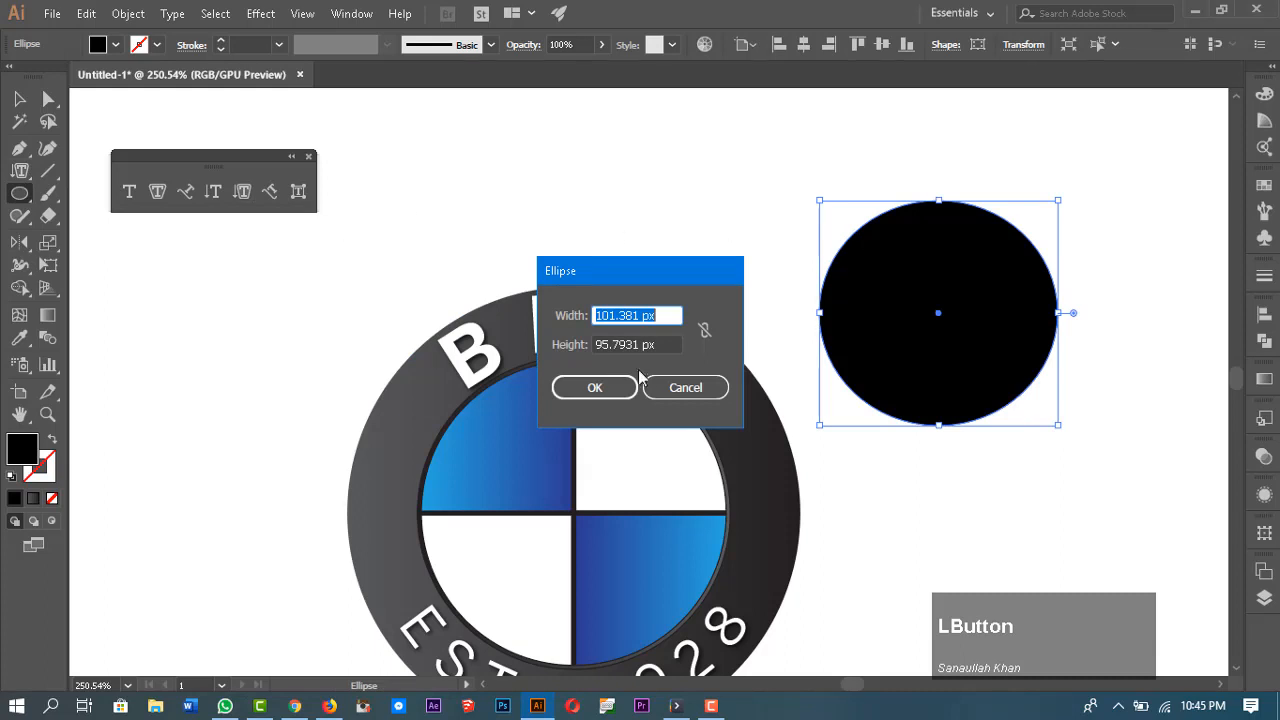
pyautogui.click(585, 386)
# Step: Fill the ellipse with vertical area text SDASADASDASDASD using the Vertical Area Type Tool, then delete it
pyautogui.click(242, 191)
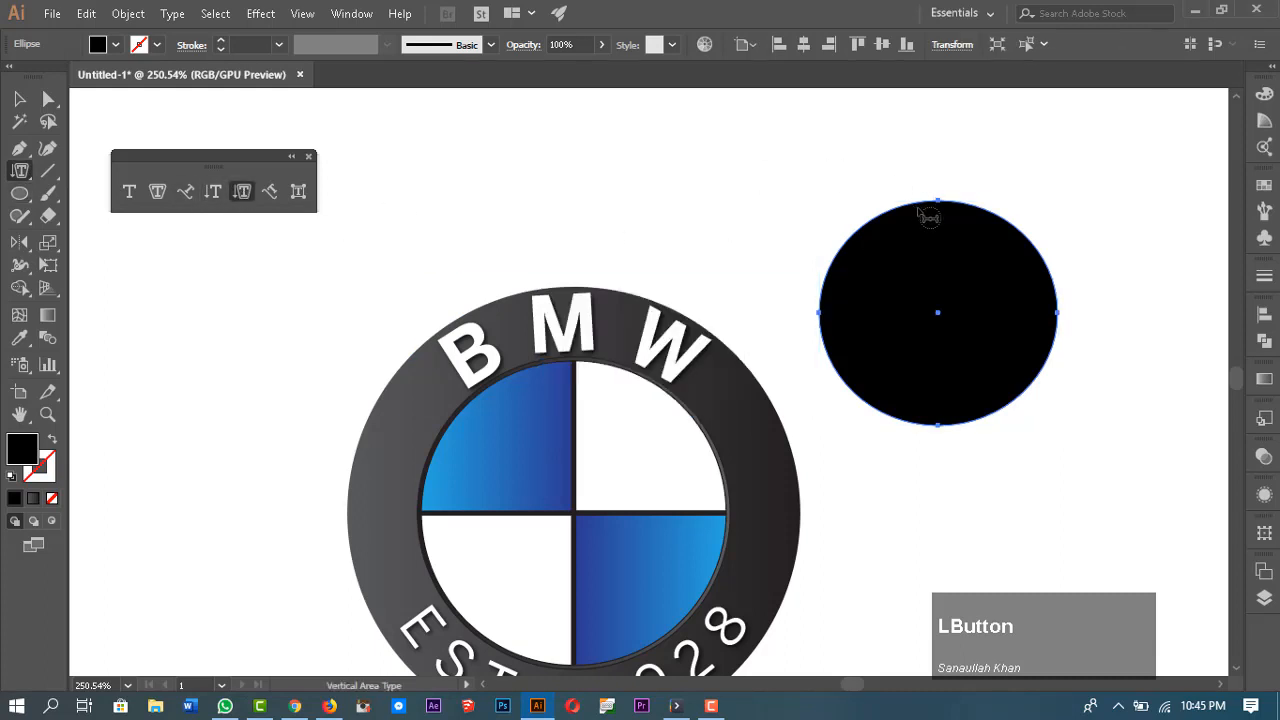
pyautogui.click(929, 206)
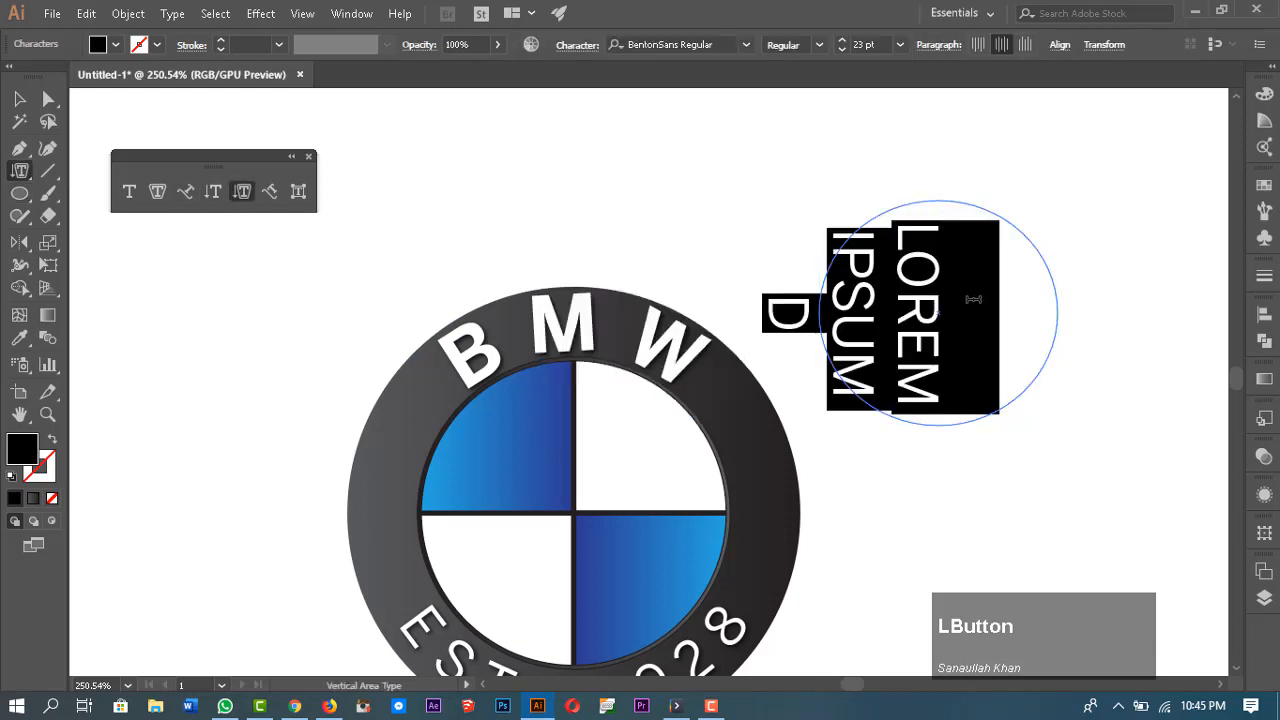
pyautogui.write('SDASADASDASDASD')
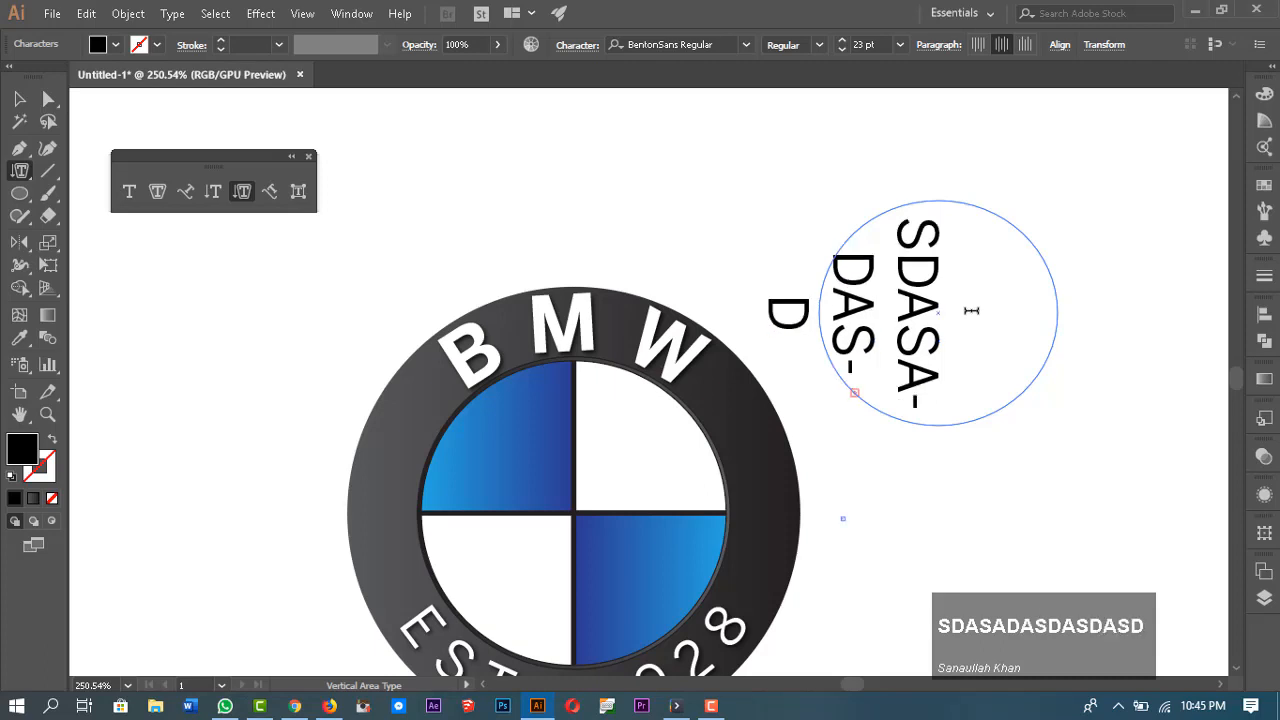
pyautogui.press('Escape')
pyautogui.press('Delete')
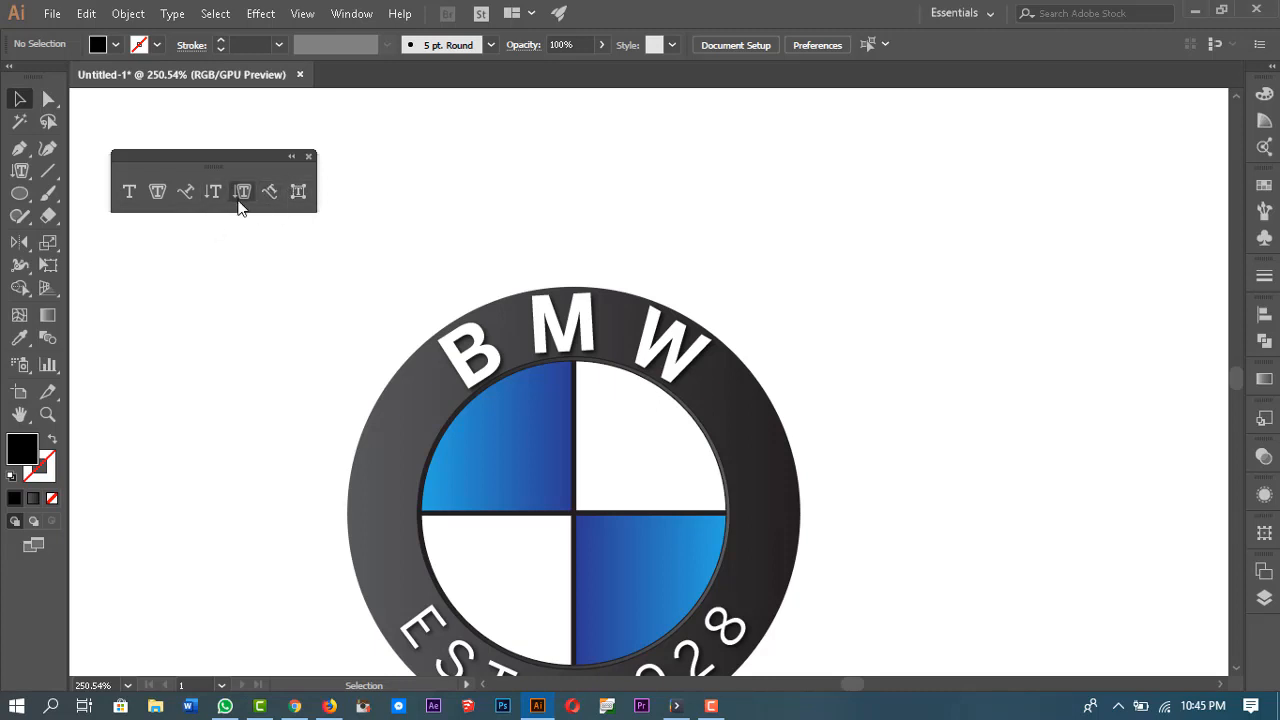
pyautogui.scroll(-2, 586, 386)
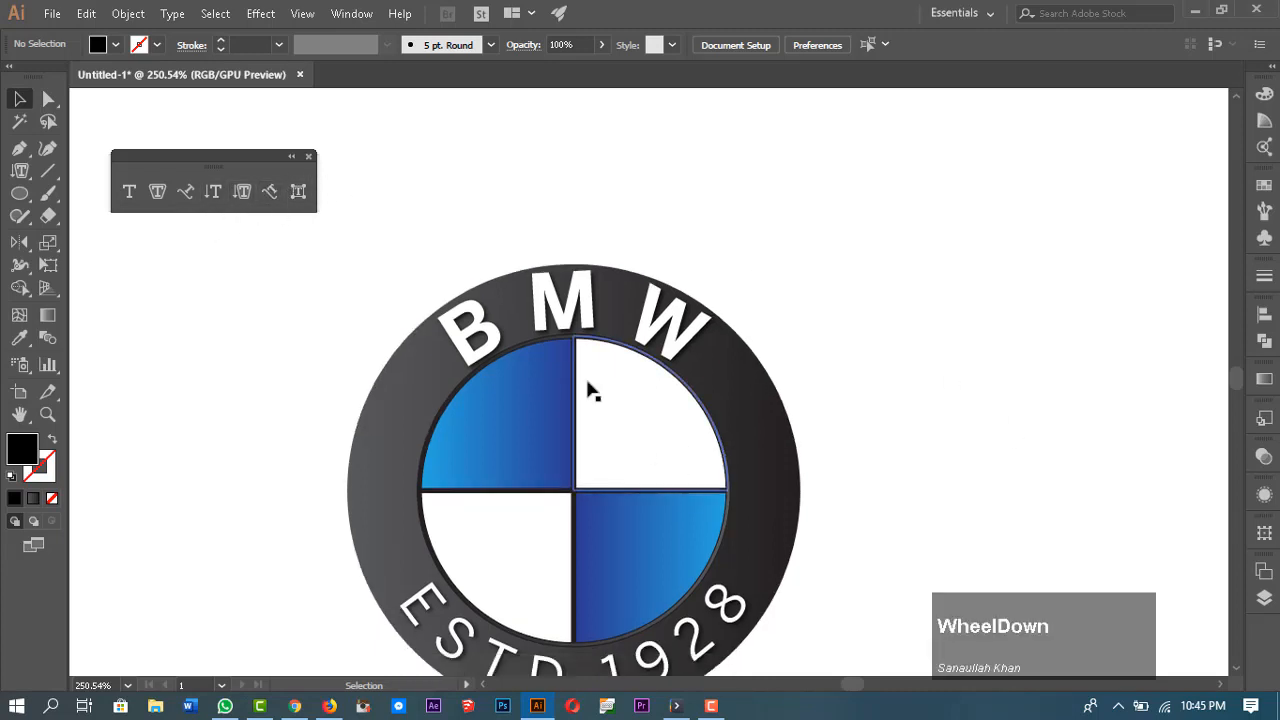
pyautogui.click(320, 176)
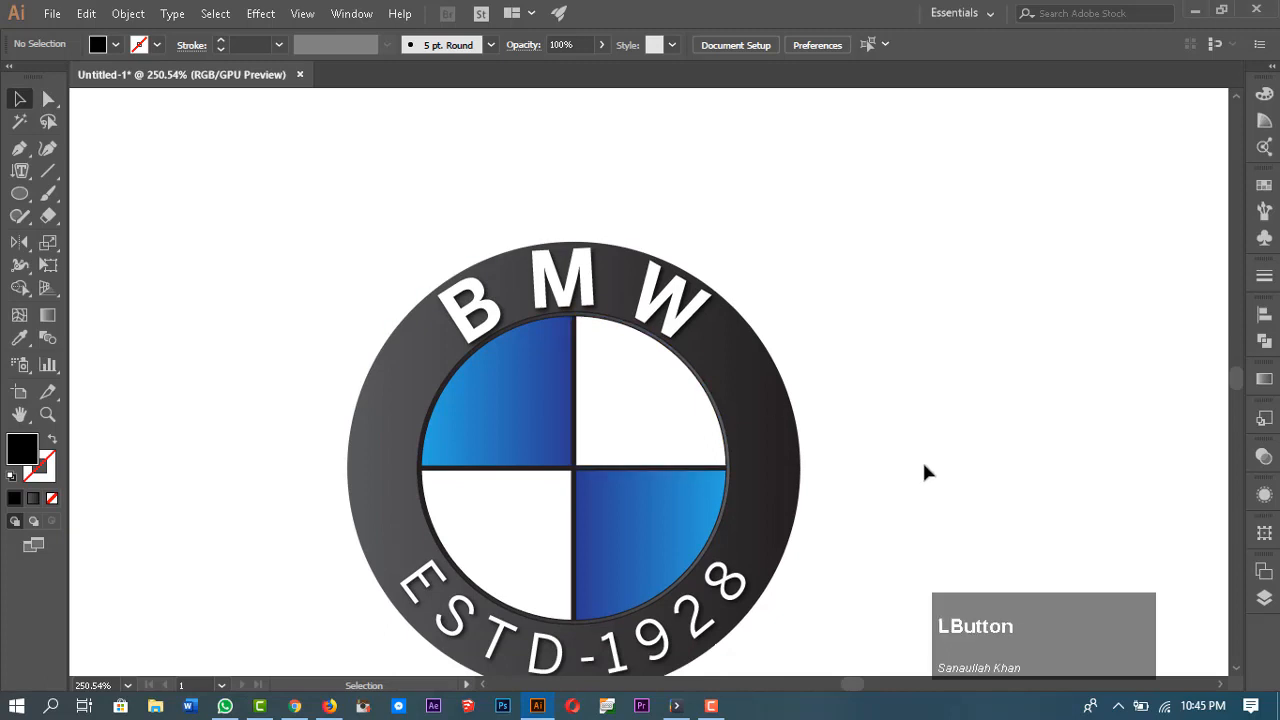
pyautogui.scroll(-3, 922, 465)
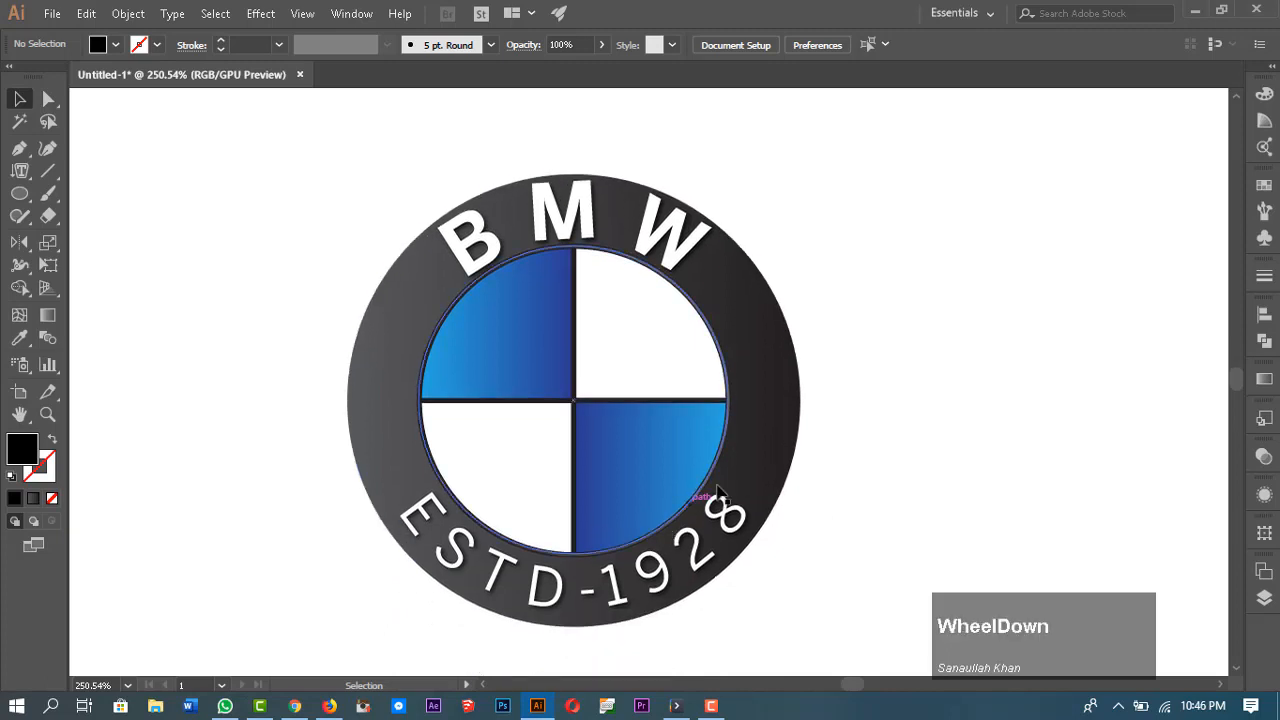